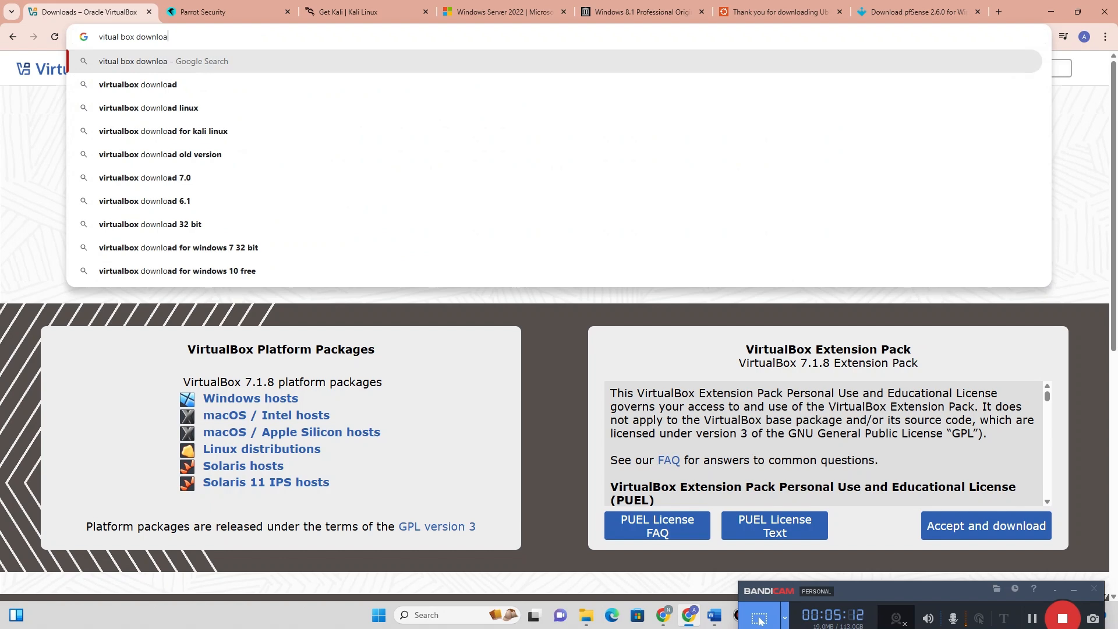
- Search for VirtualBox, open virtualbox.org/wiki/Downloads and download the 7.1.8 Windows hosts package
key(Return)
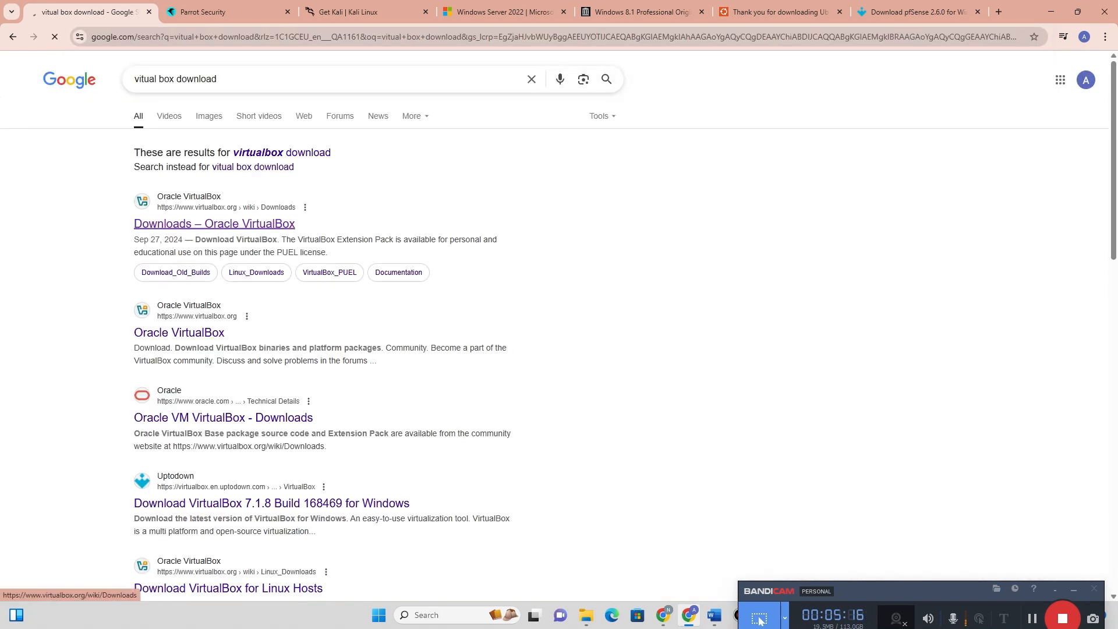
click(214, 224)
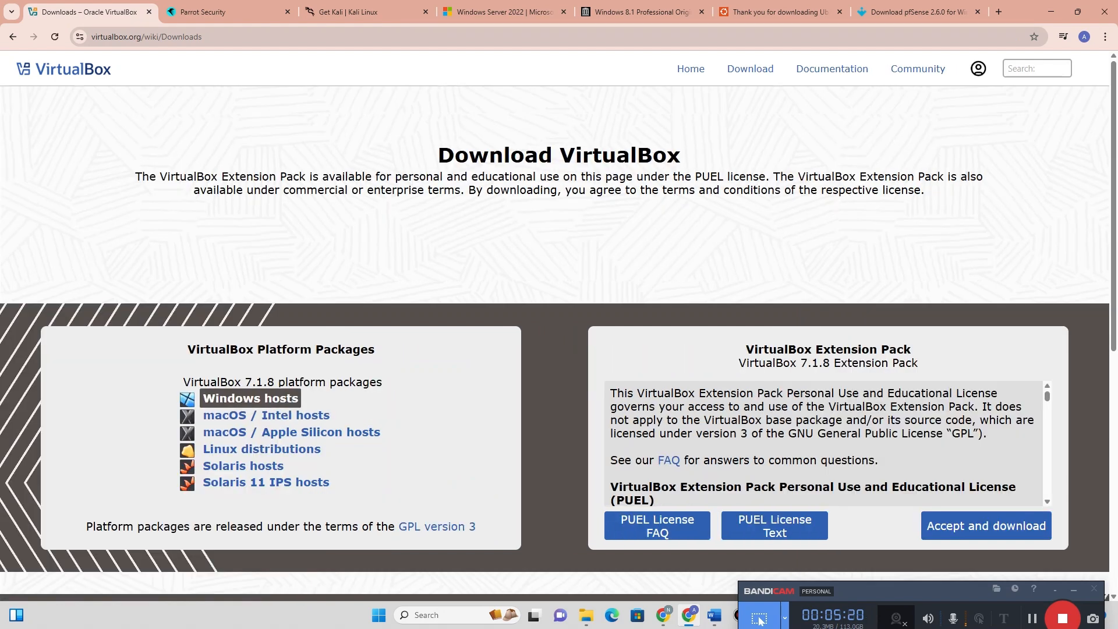
click(251, 398)
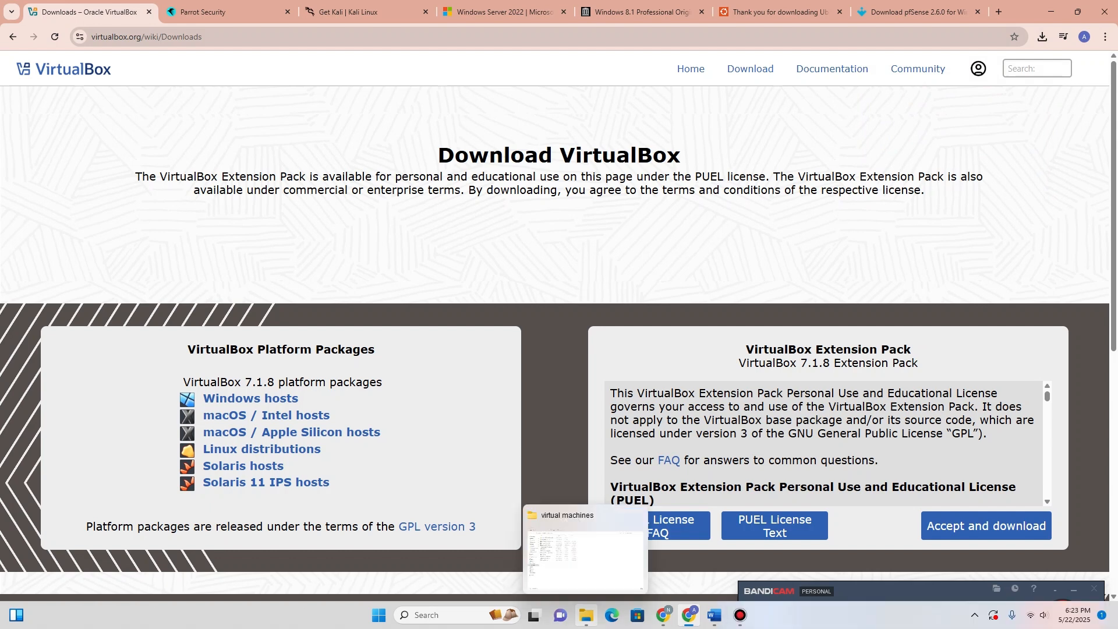
- Run VirtualBox-7.1.8-168469-Win and install with default features, accepting the licence and network reset
click(586, 615)
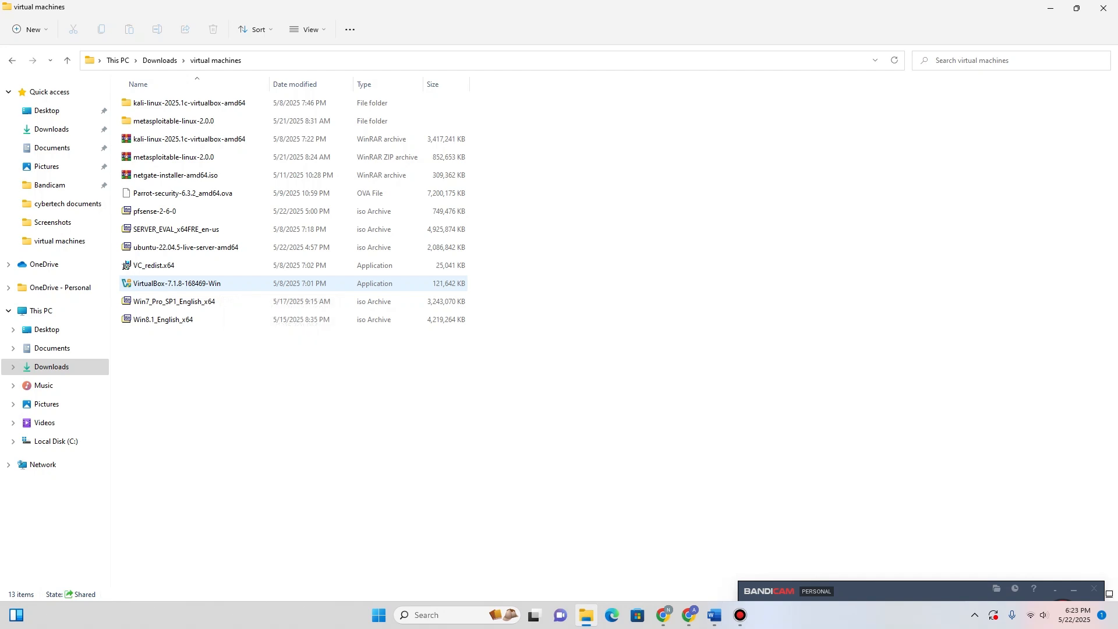
click(219, 283)
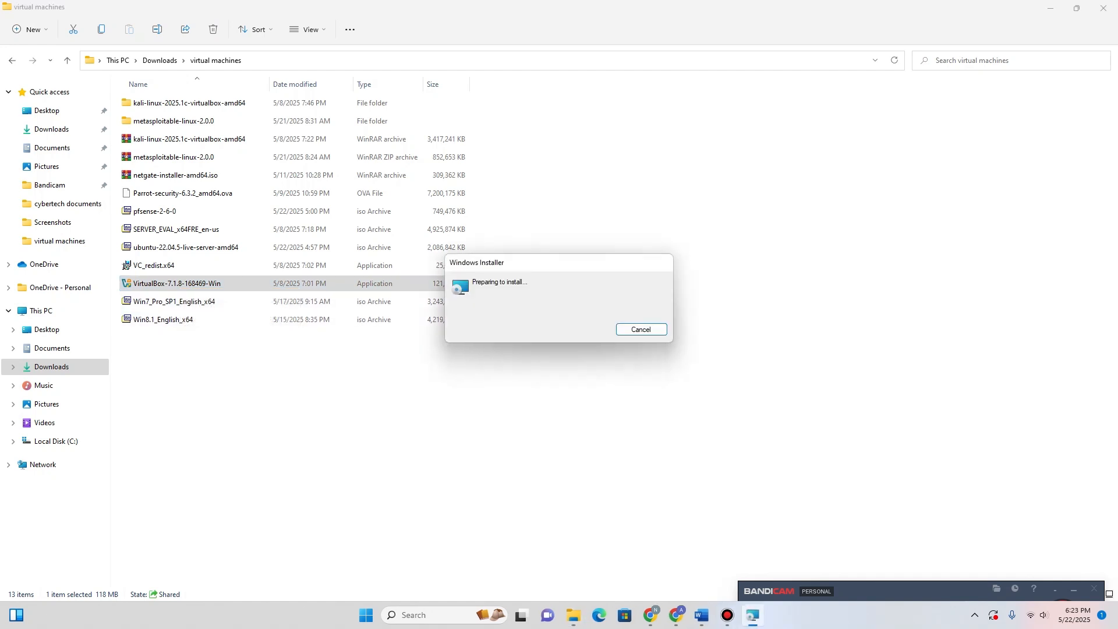
click(619, 396)
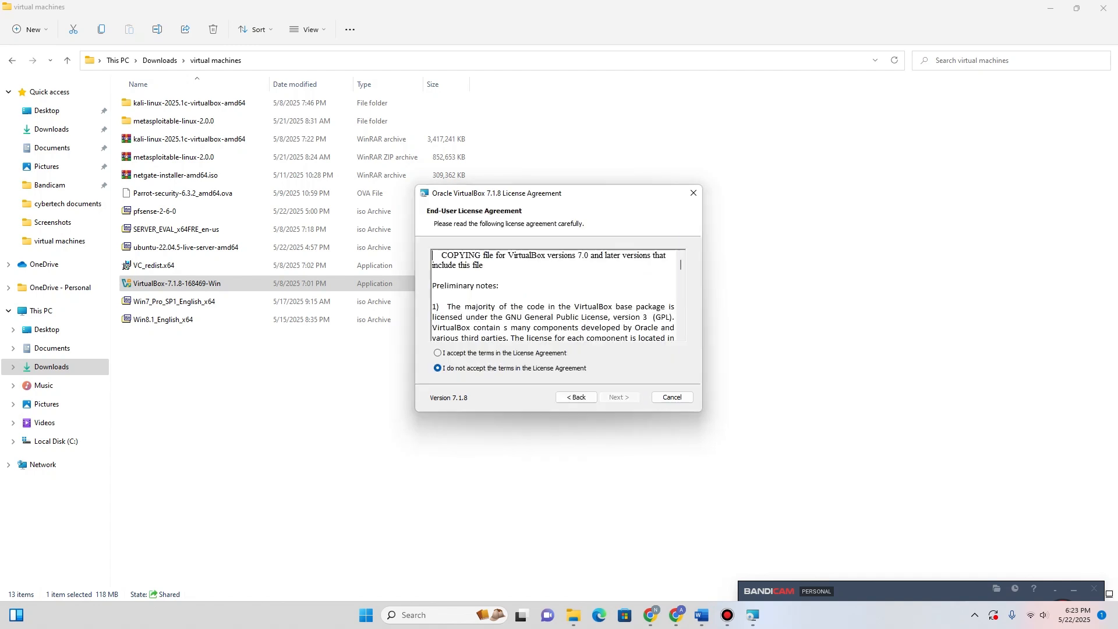
click(437, 353)
click(619, 397)
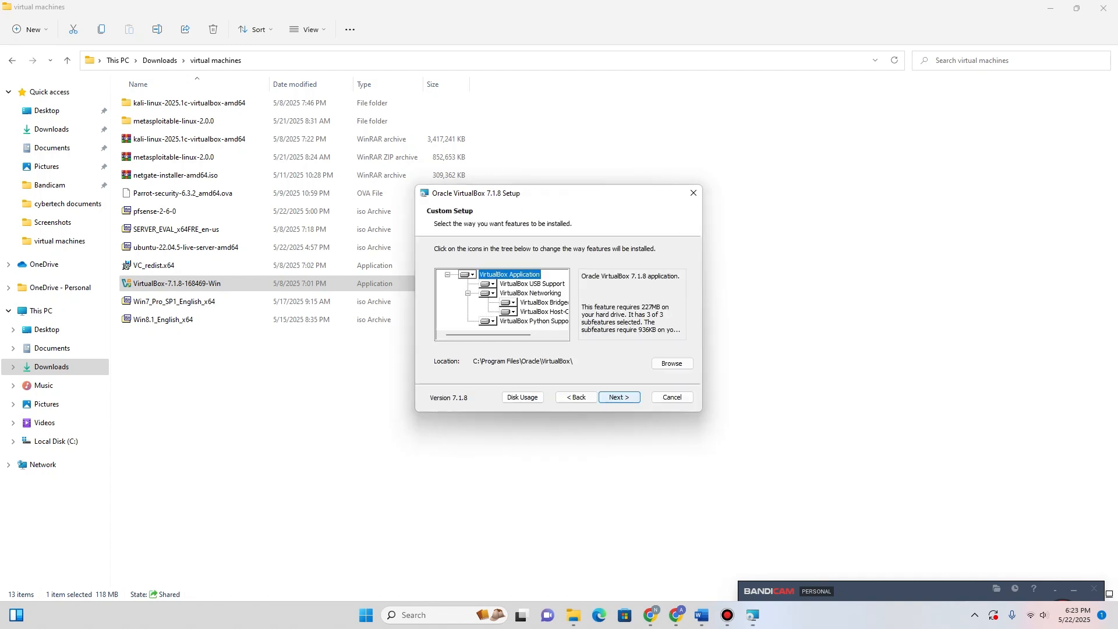
click(619, 396)
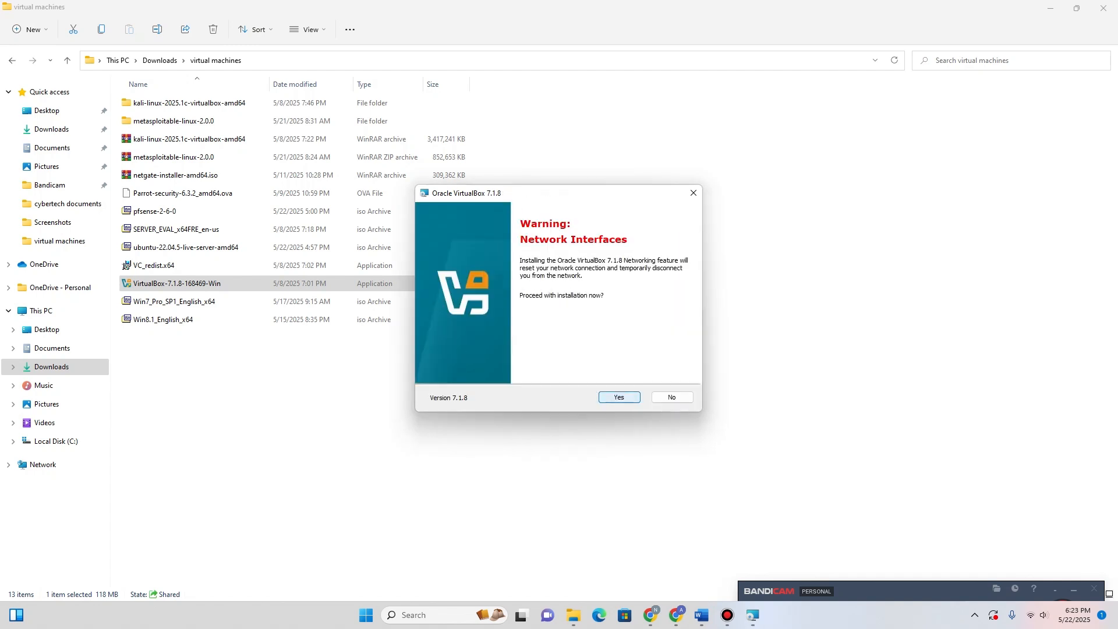
click(619, 397)
click(619, 397)
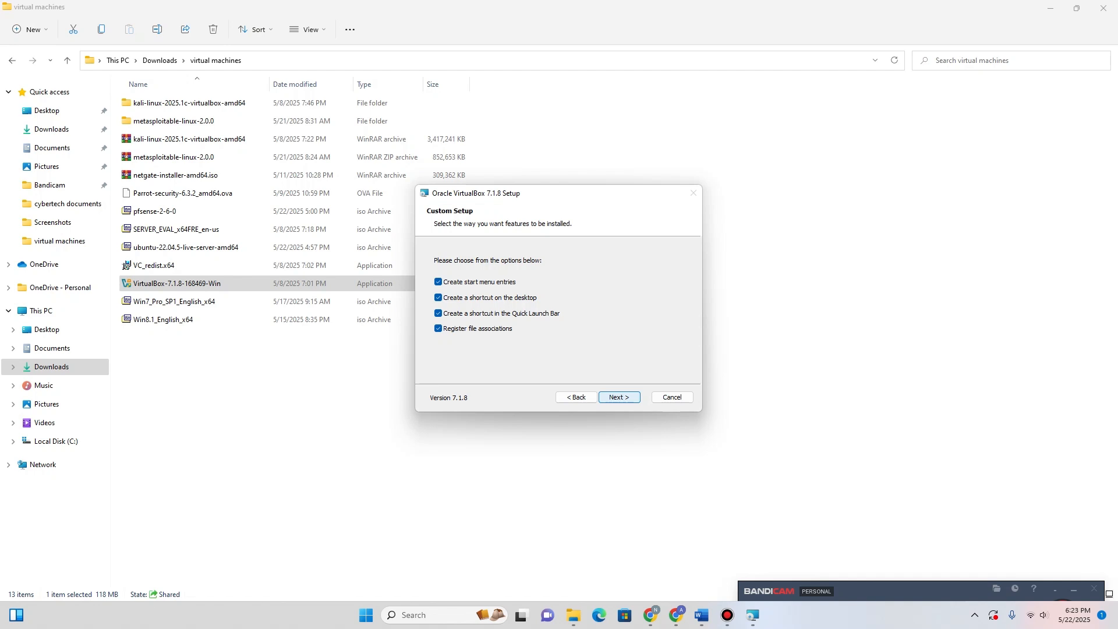
click(619, 397)
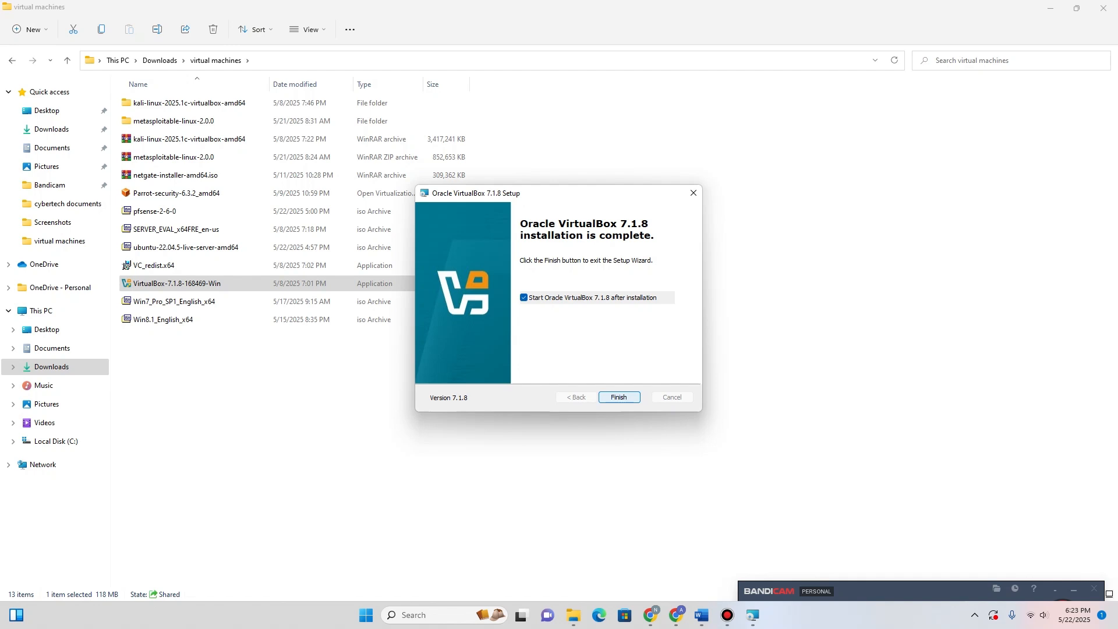
key(Return)
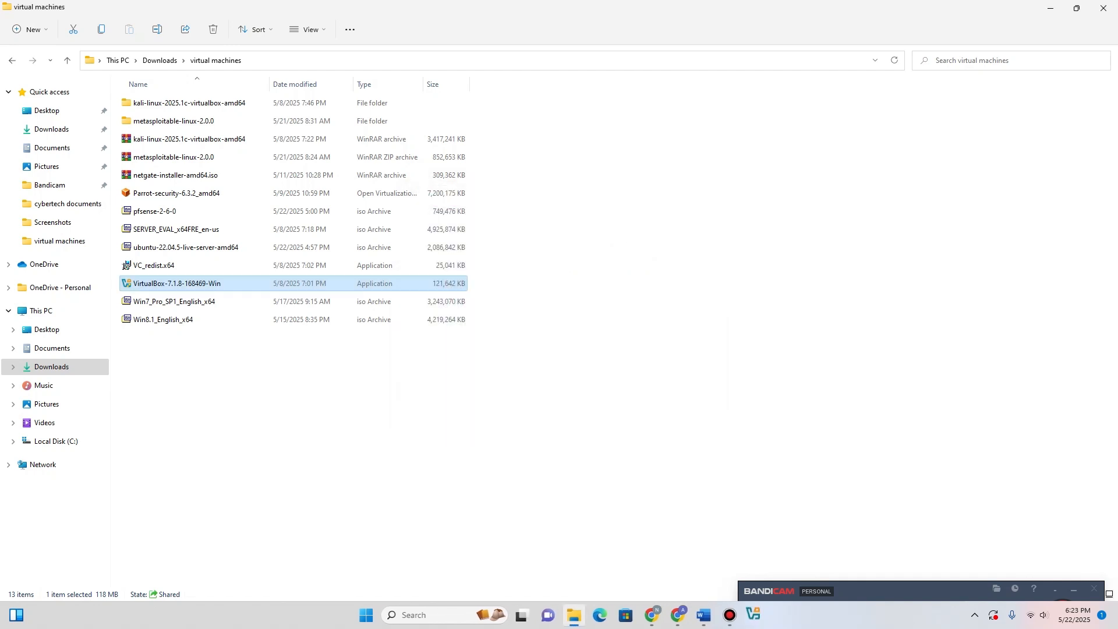
- Check the 192.168.56.1/24 host-only network in VirtualBox Manager, then view the Canva diagram
click(753, 615)
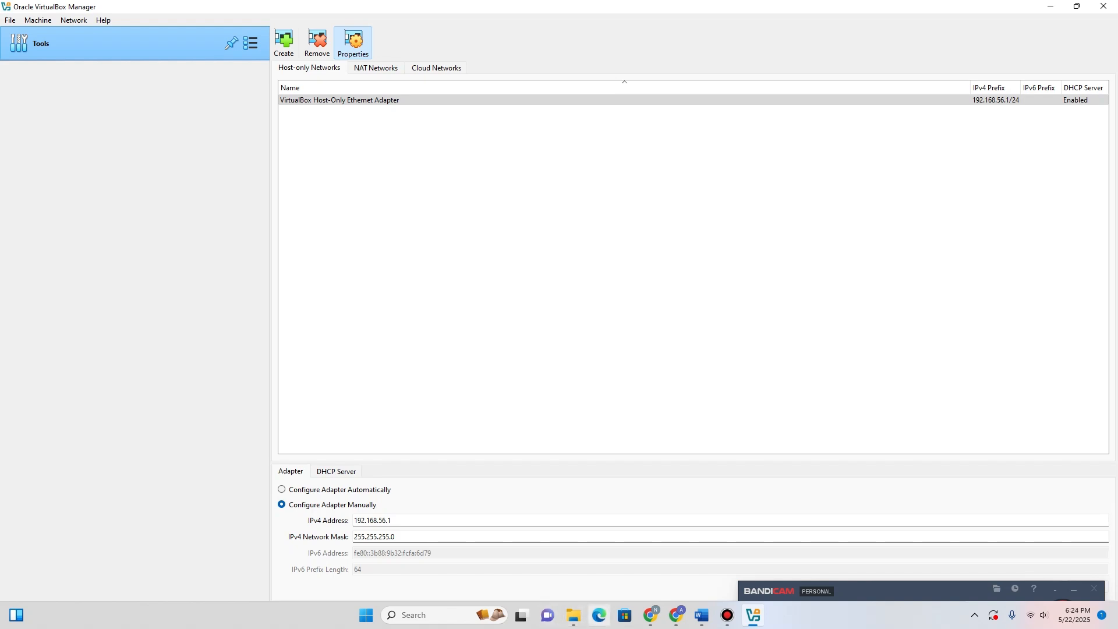
click(650, 614)
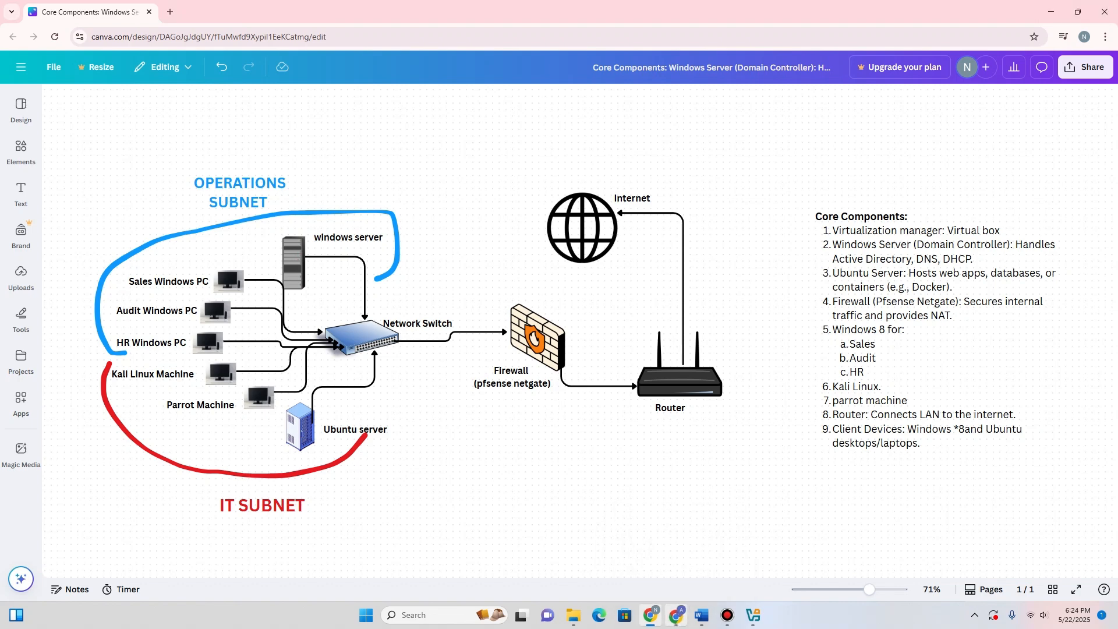
- Minimize the virtual machines folder, restore Chrome and move the Windows Server 2022 tab before Kali
click(1051, 12)
click(1051, 8)
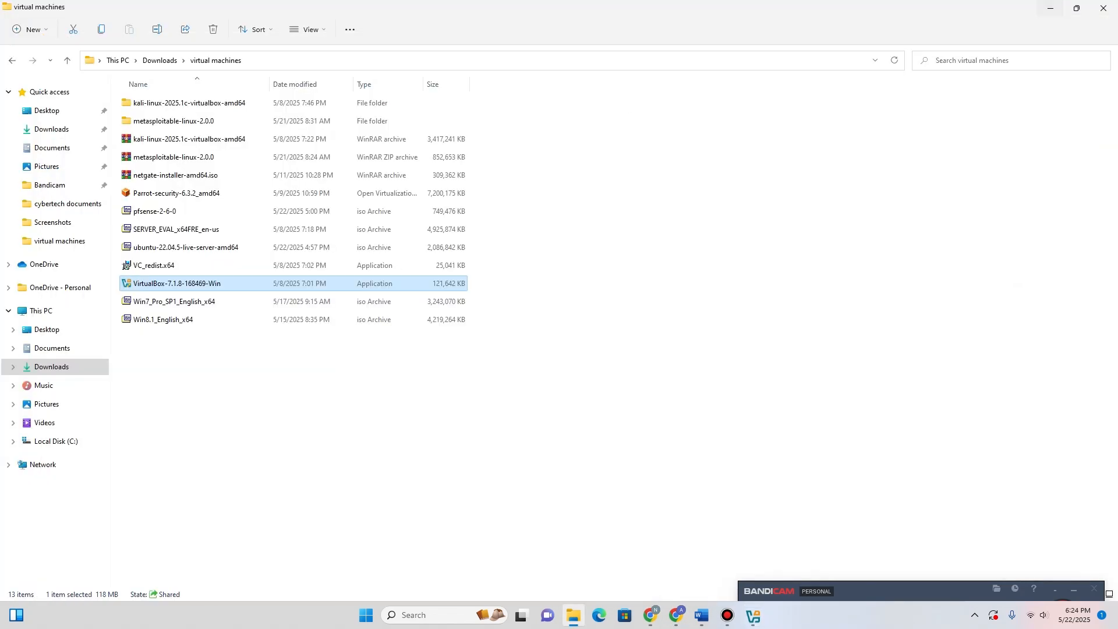
click(1051, 8)
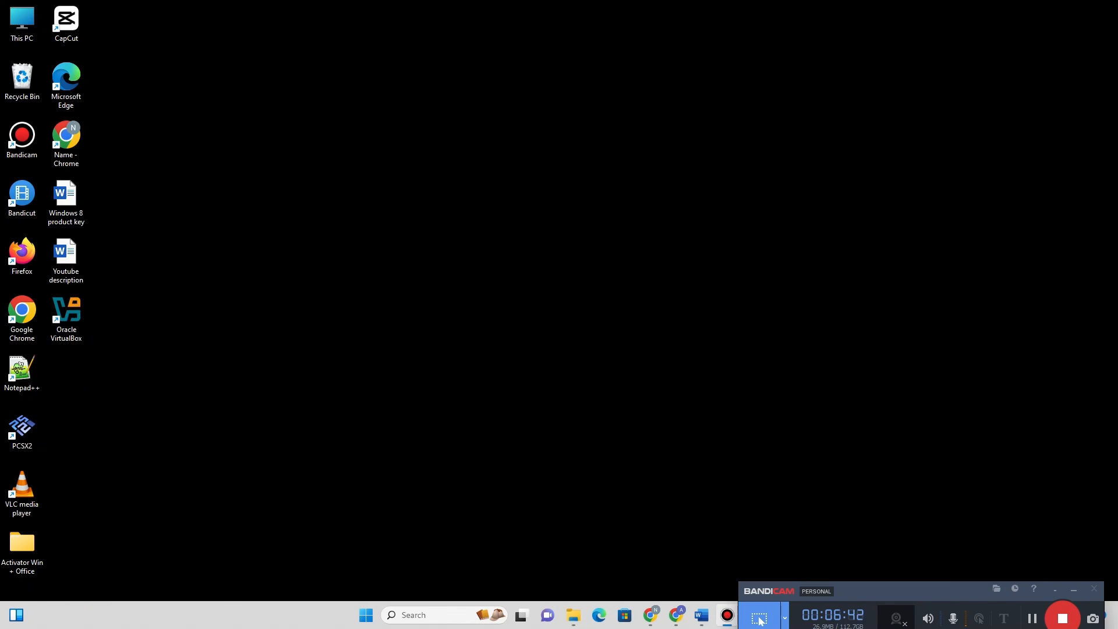
click(676, 615)
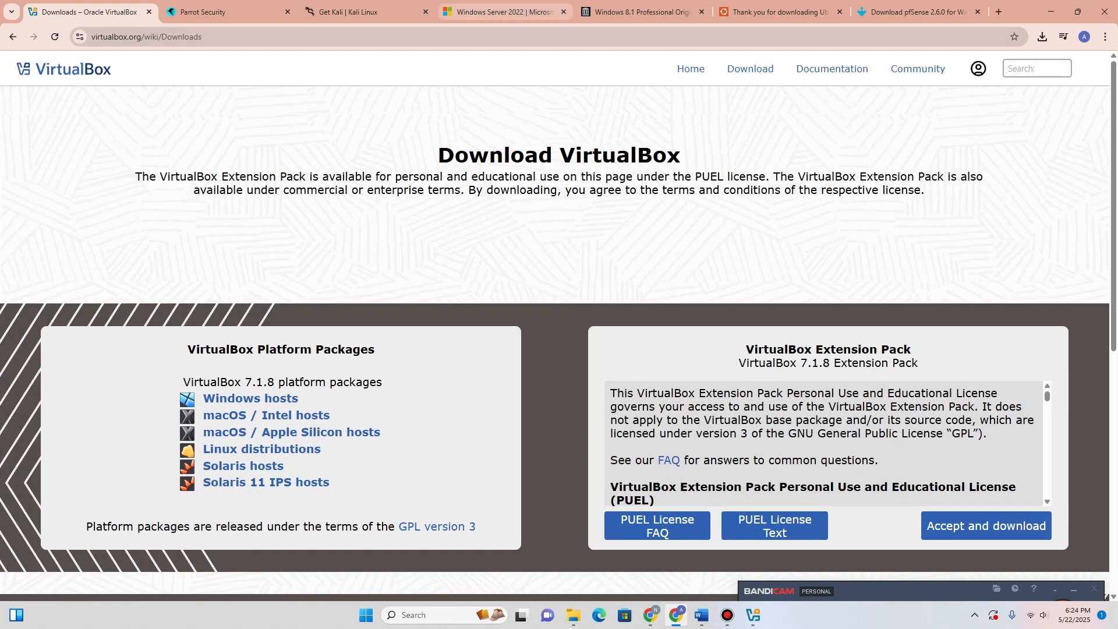
drag(504, 11, 230, 12)
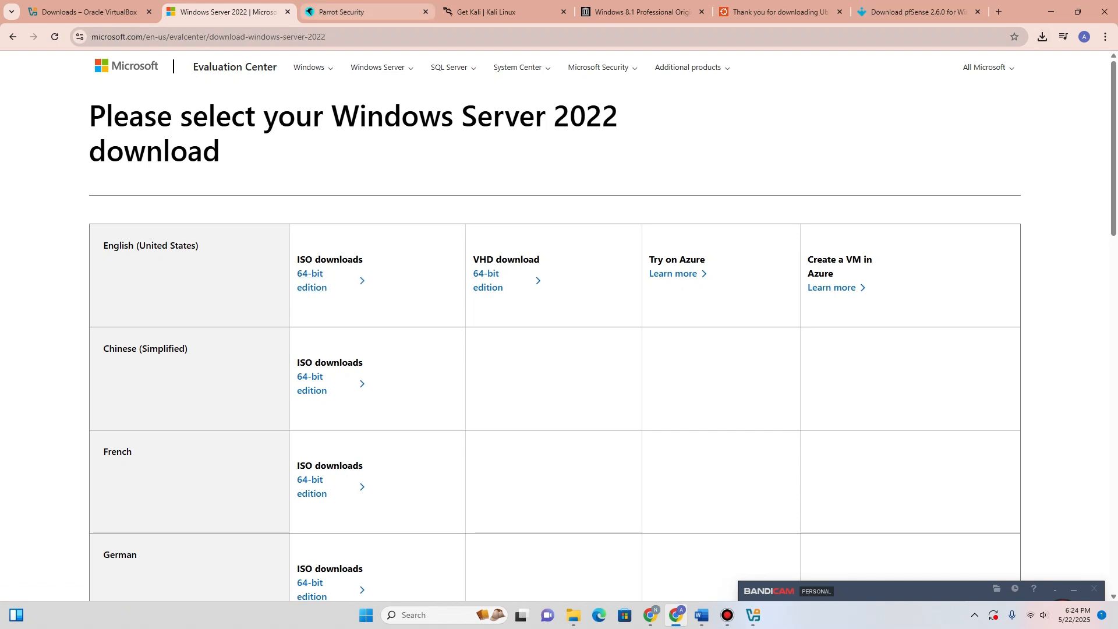
- Trim the Parrot tab's address back to the Parrot Security home page
click(350, 12)
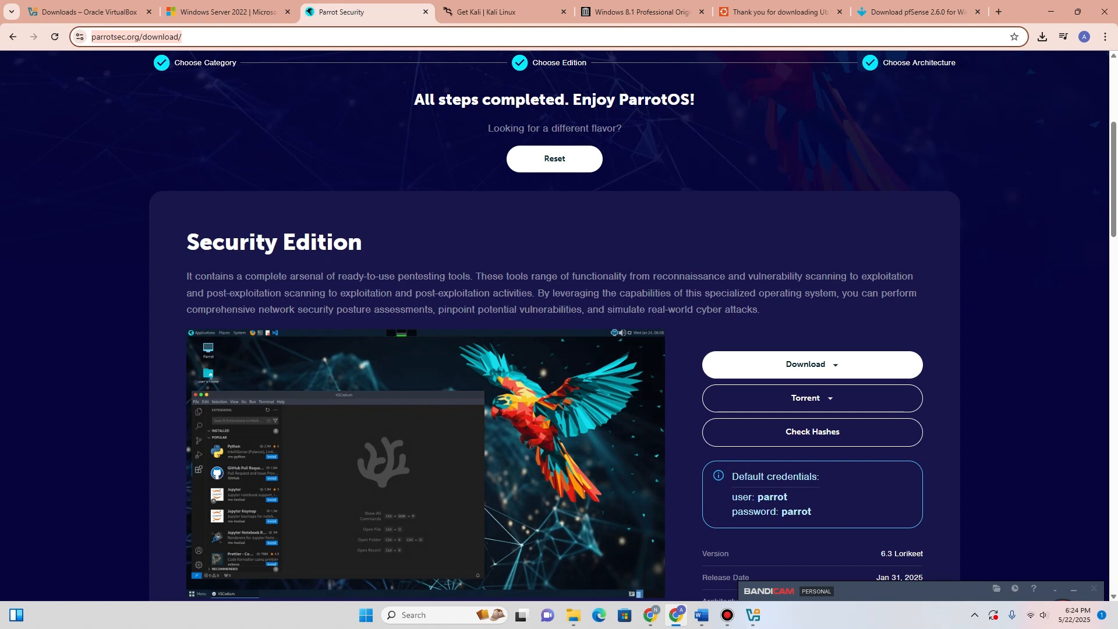
key(XF86AudioLowerVolume)
click(209, 37)
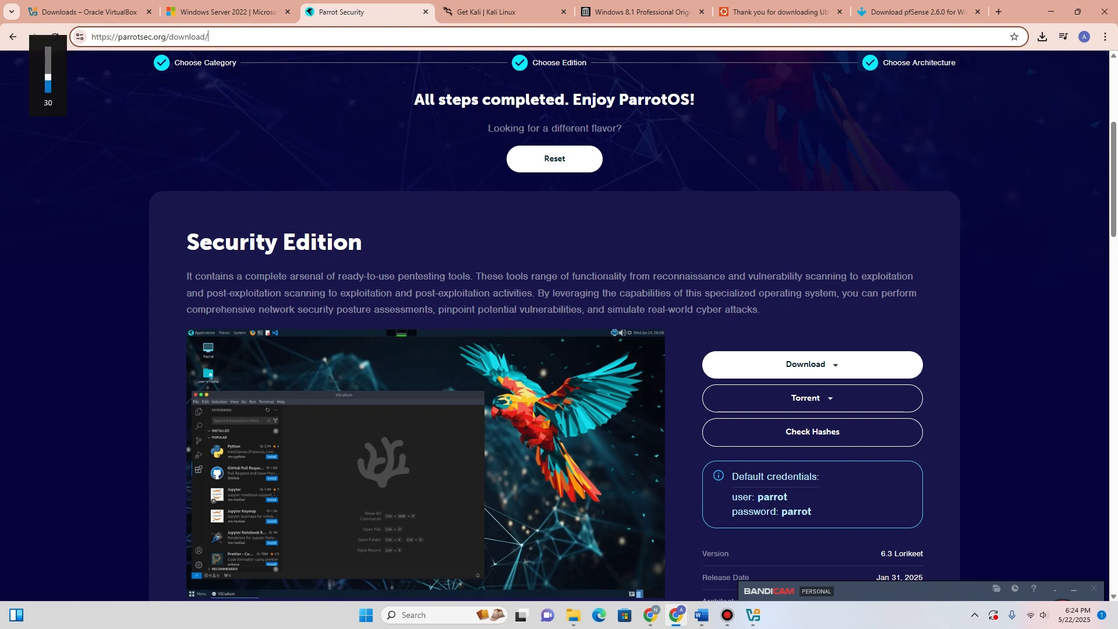
key(XF86AudioRaiseVolume)
key(XF86AudioRaiseVolume)
key(XF86AudioRaiseVolume)
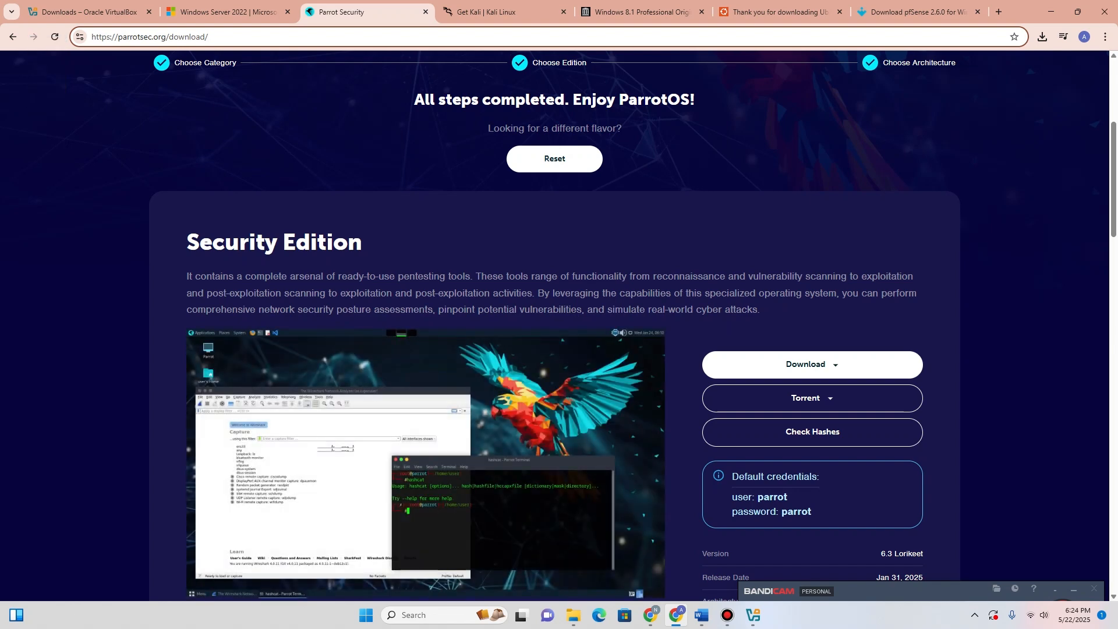
key(BackSpace)
key(BackSpace)
key(BackSpace)
key(BackSpace)
key(BackSpace)
key(BackSpace)
key(BackSpace)
key(BackSpace)
key(BackSpace)
key(BackSpace)
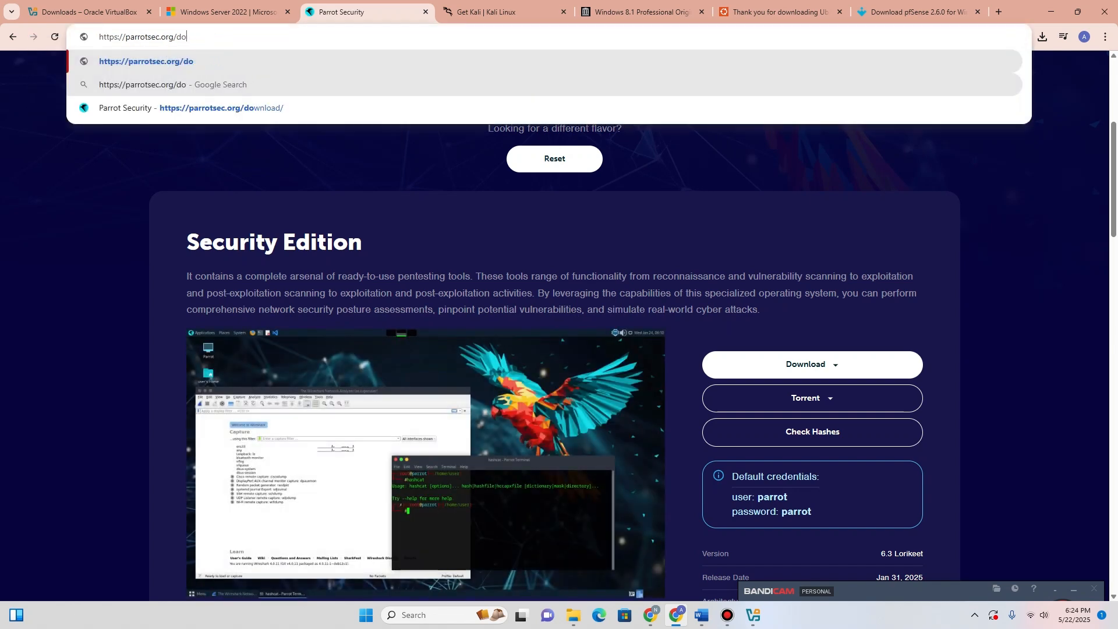
key(Return)
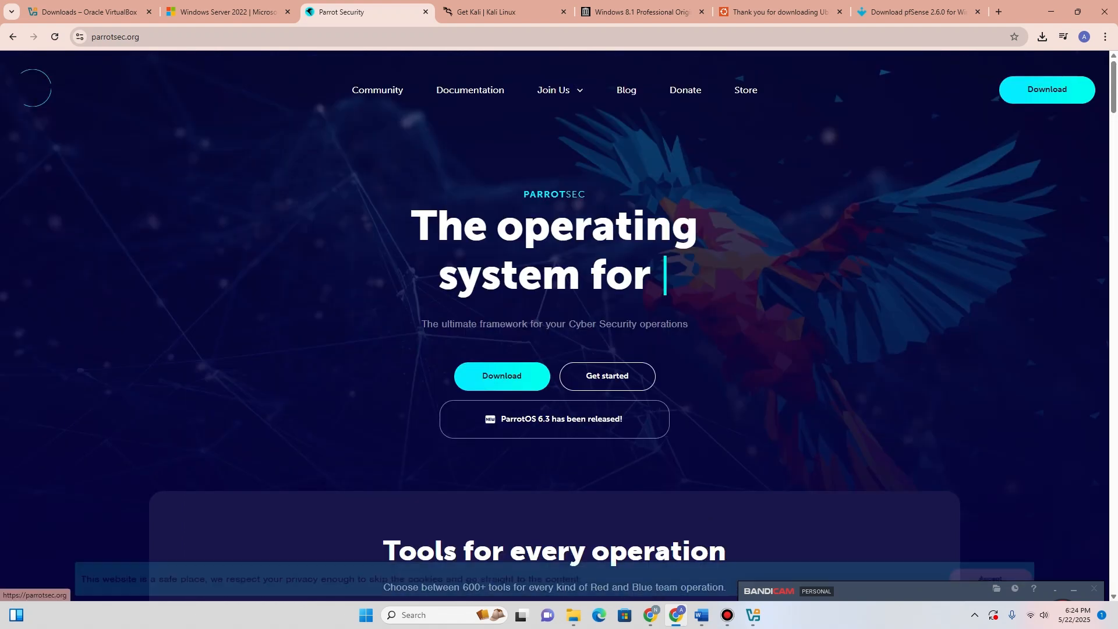
- Choose the Virtual category, Security edition and AMD64 architecture of ParrotOS
click(502, 375)
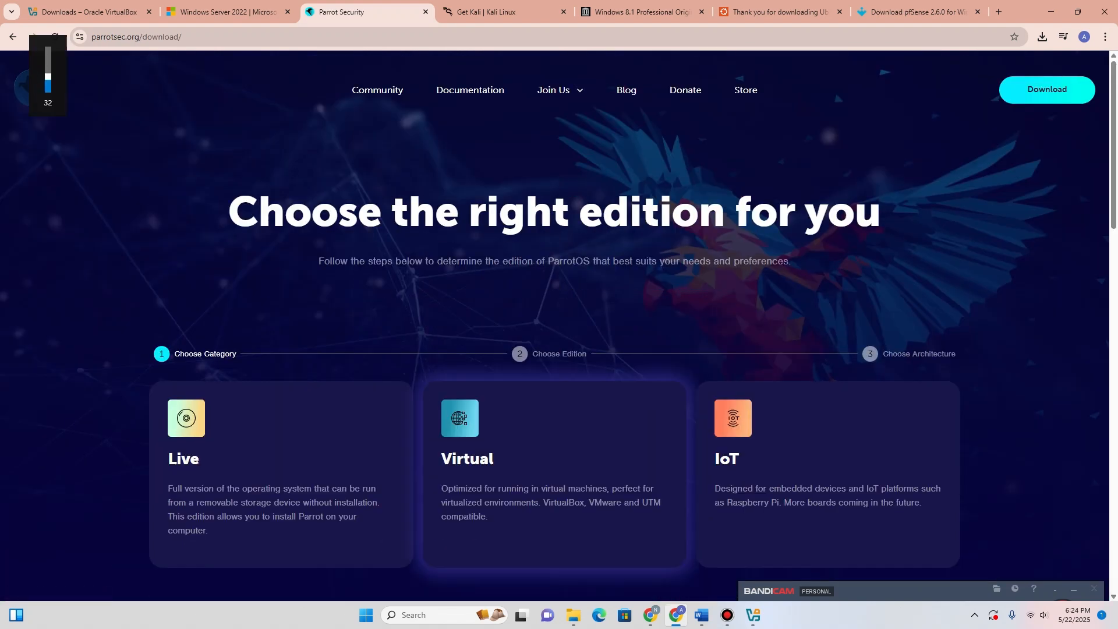
click(527, 469)
click(285, 466)
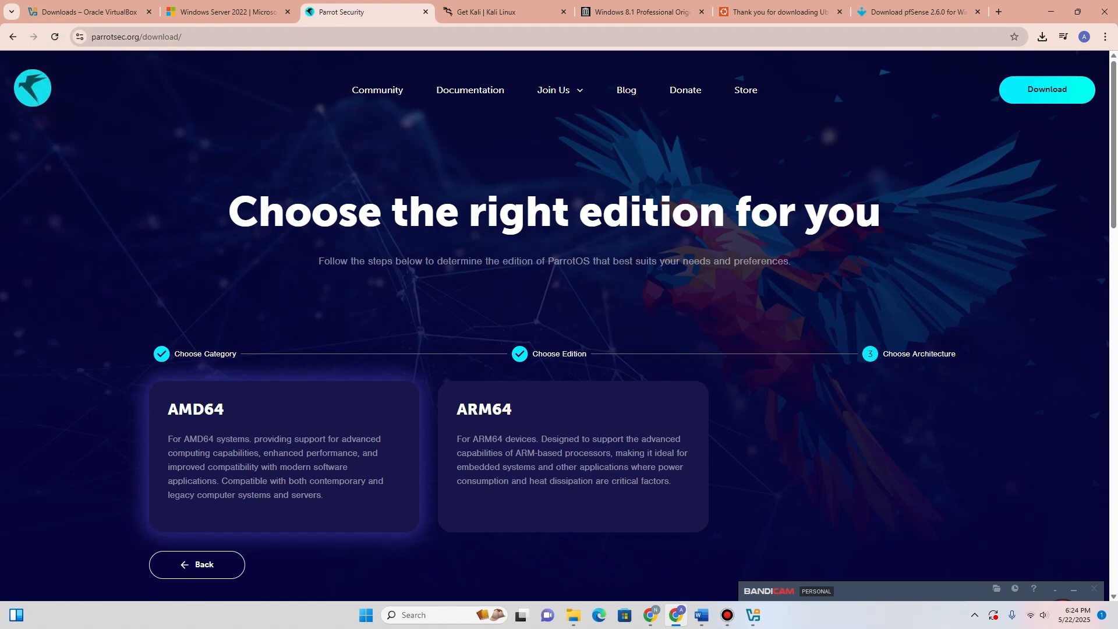
click(285, 466)
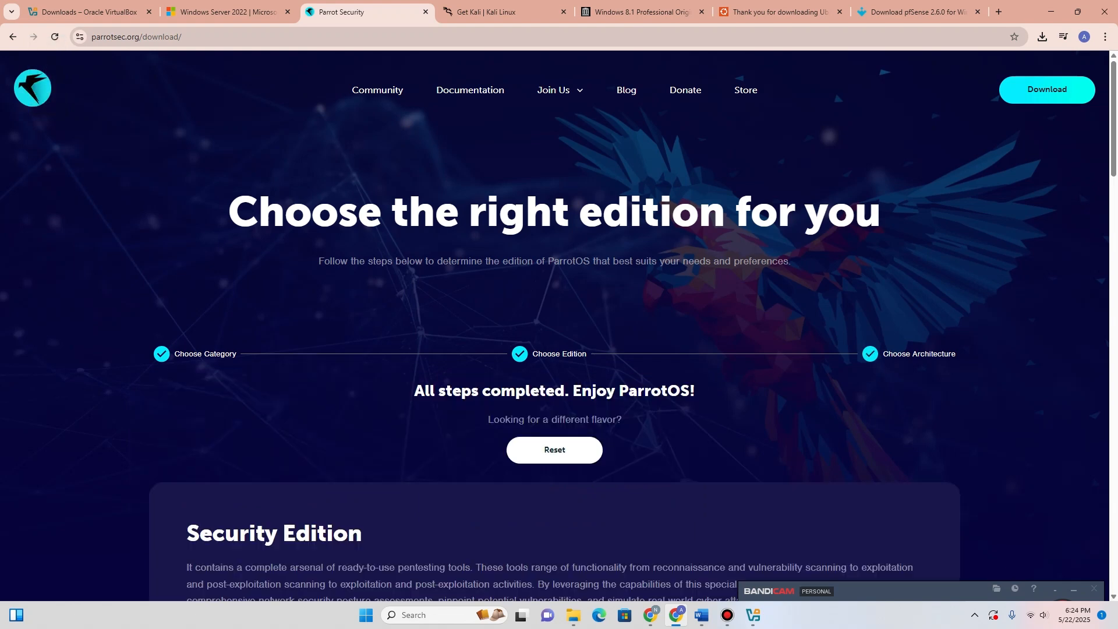
key(XF86AudioLowerVolume)
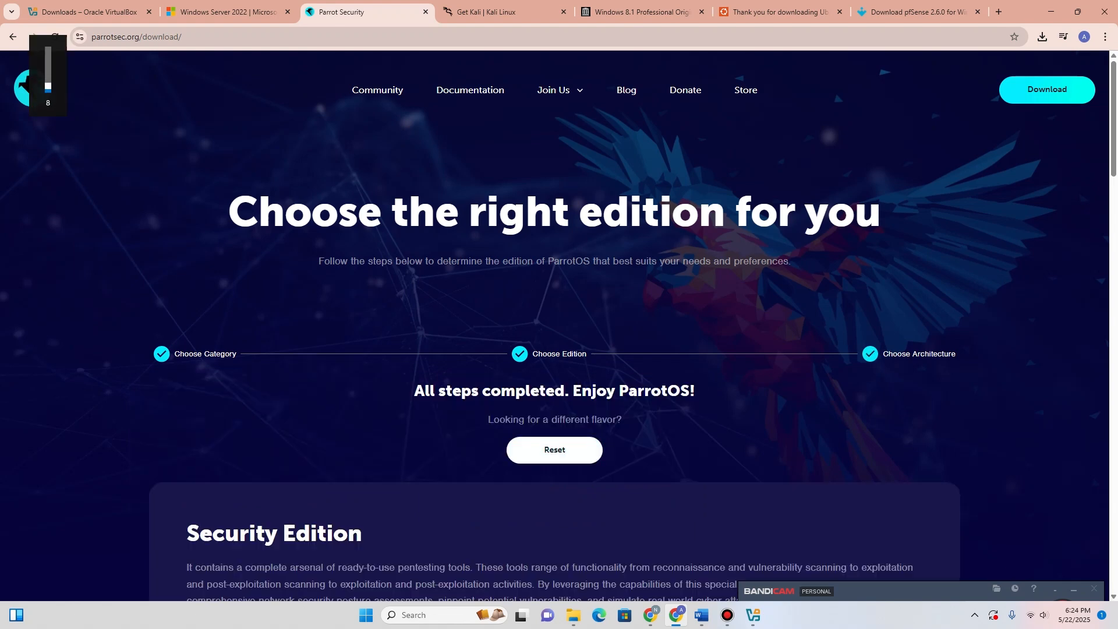
key(XF86AudioLowerVolume)
key(XF86AudioLowerVolume)
key(XF86AudioLowerVolume)
key(XF86AudioLowerVolume)
scroll(824, 216, down, 7)
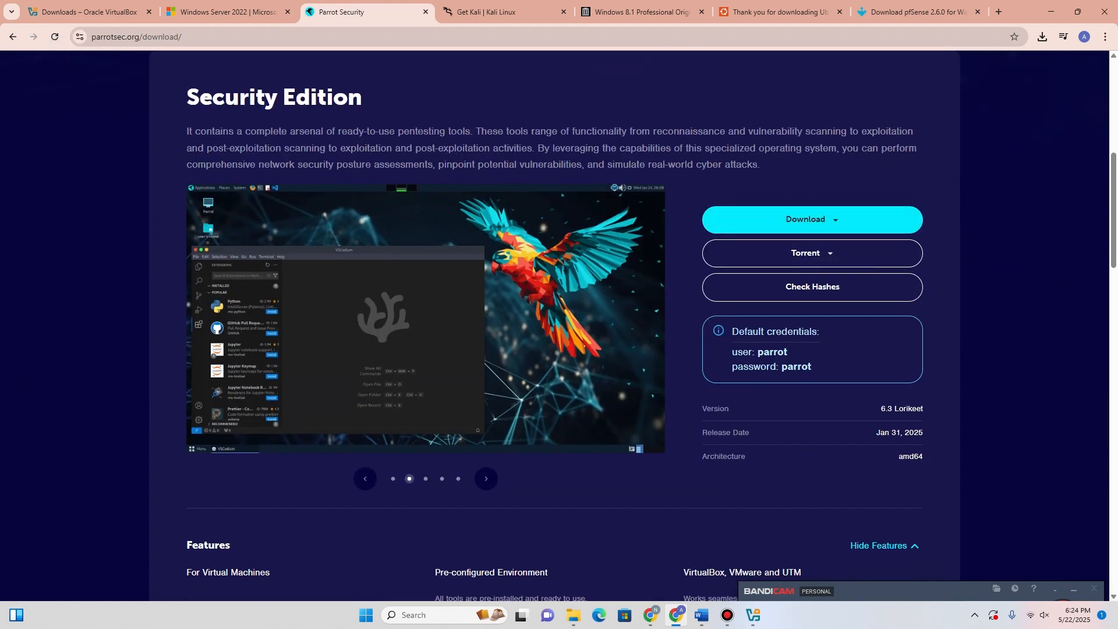
- Start the Parrot Security VirtualBox OVA download, then cancel it
click(823, 216)
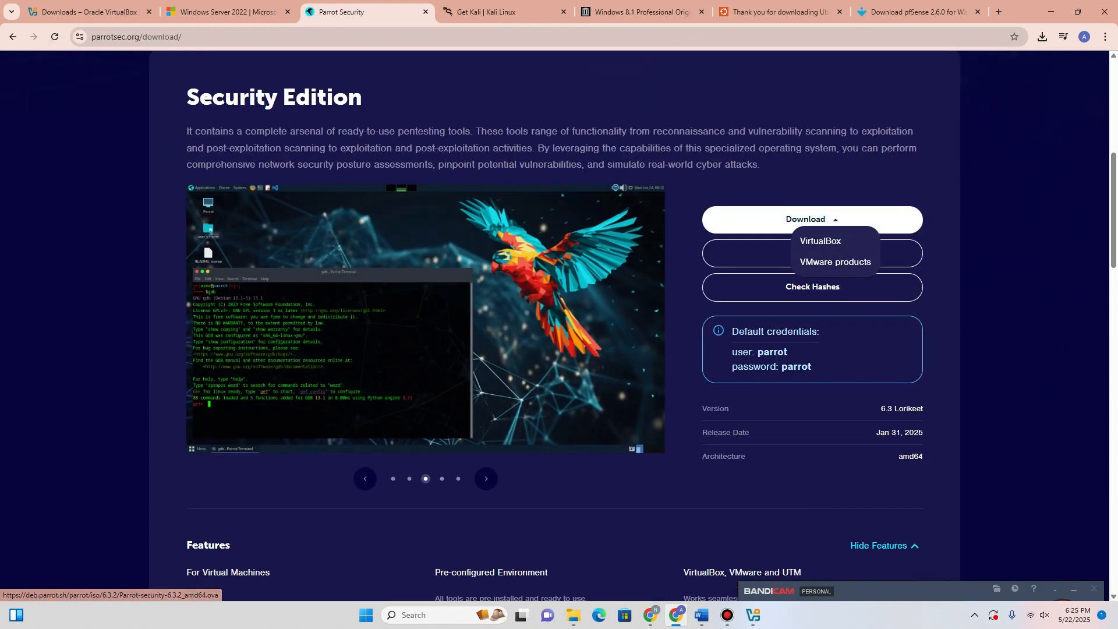
click(820, 241)
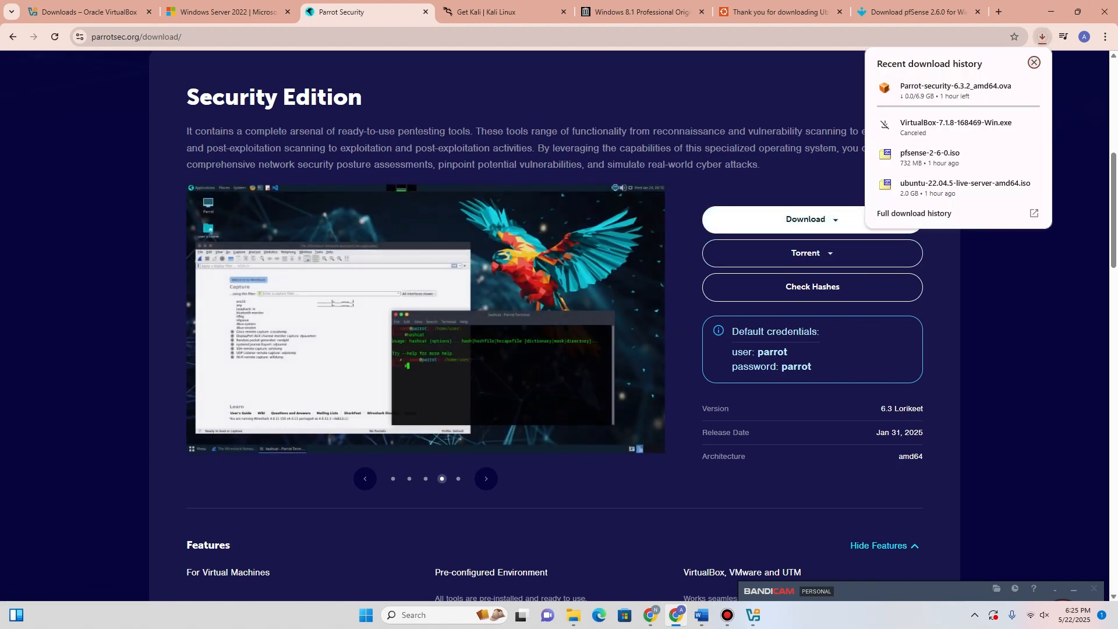
click(1032, 87)
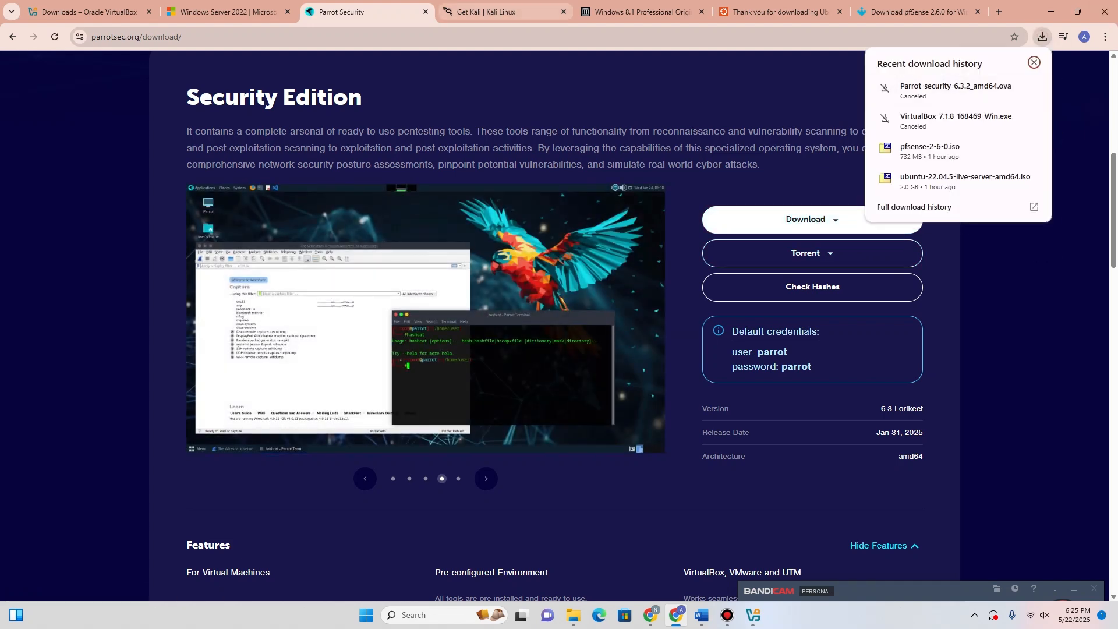
click(486, 11)
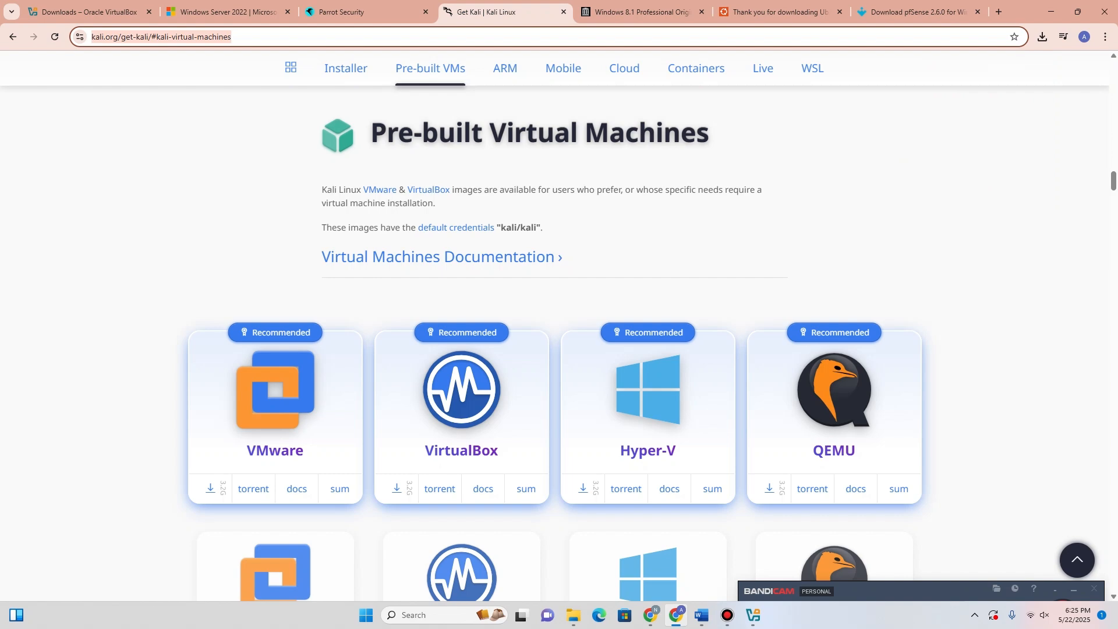
- Return to kali.org and open the pre-built virtual machines download section
key(XF86AudioRaiseVolume)
key(alt+Left)
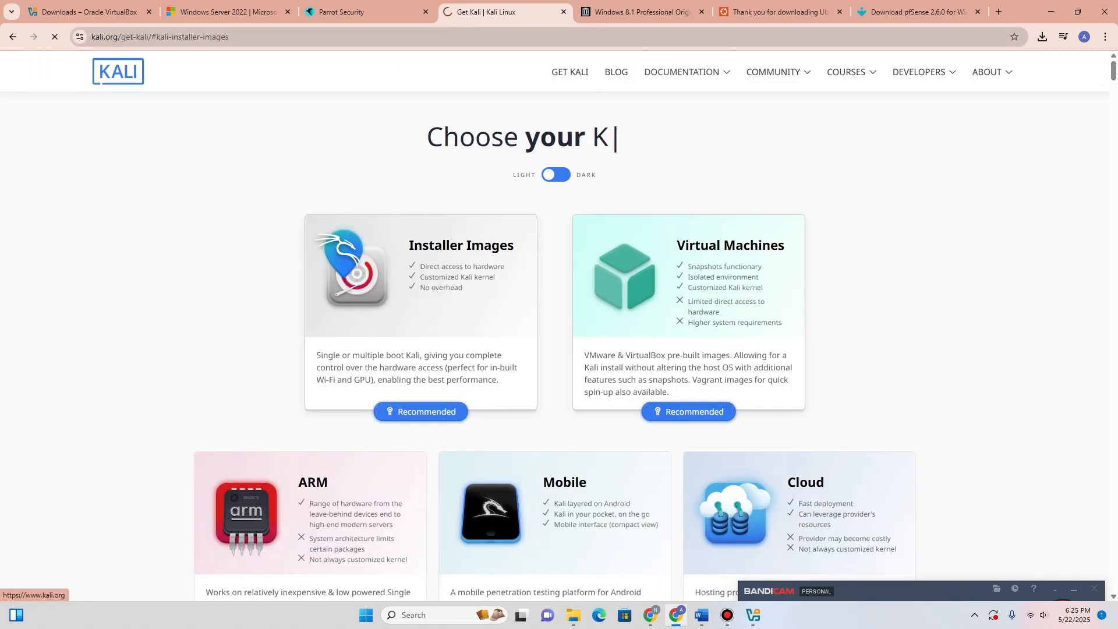
key(alt+Left)
key(ctrl+l)
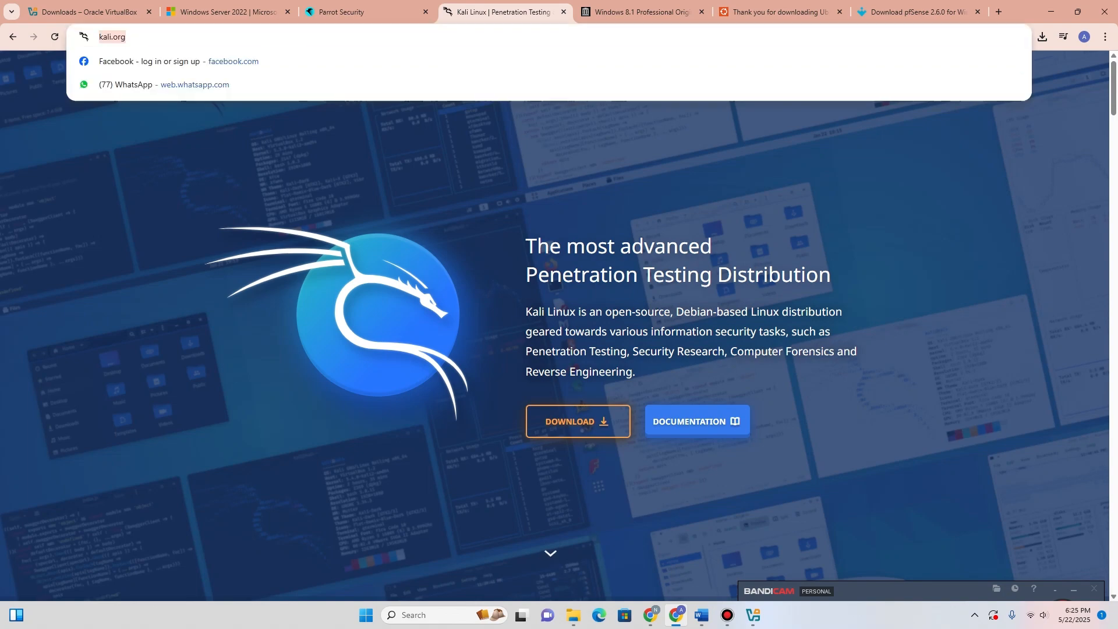
key(Return)
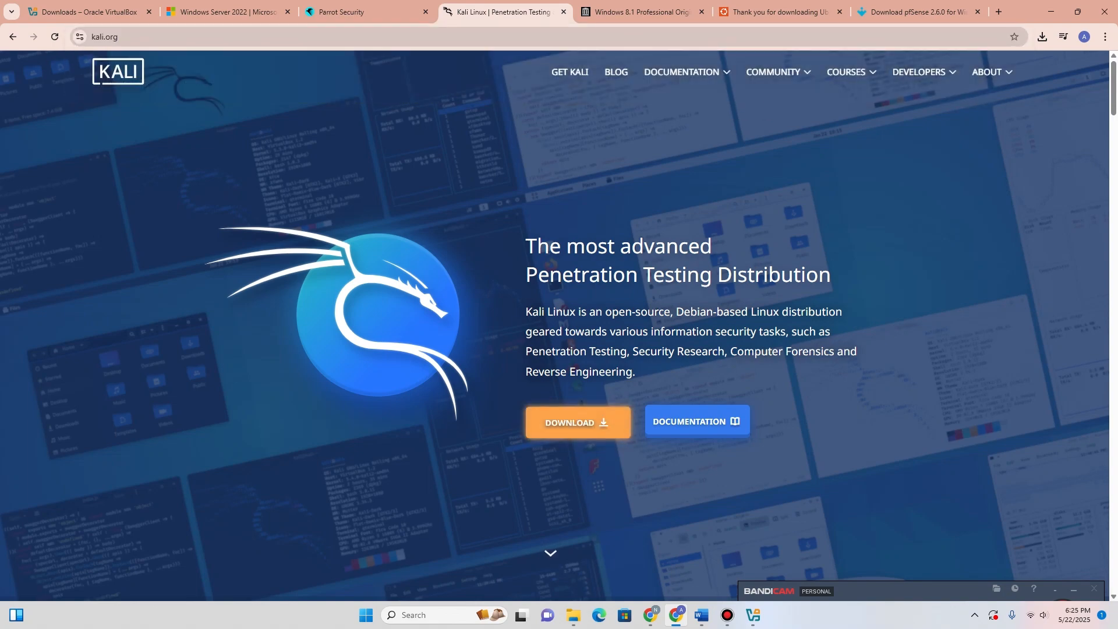
click(577, 422)
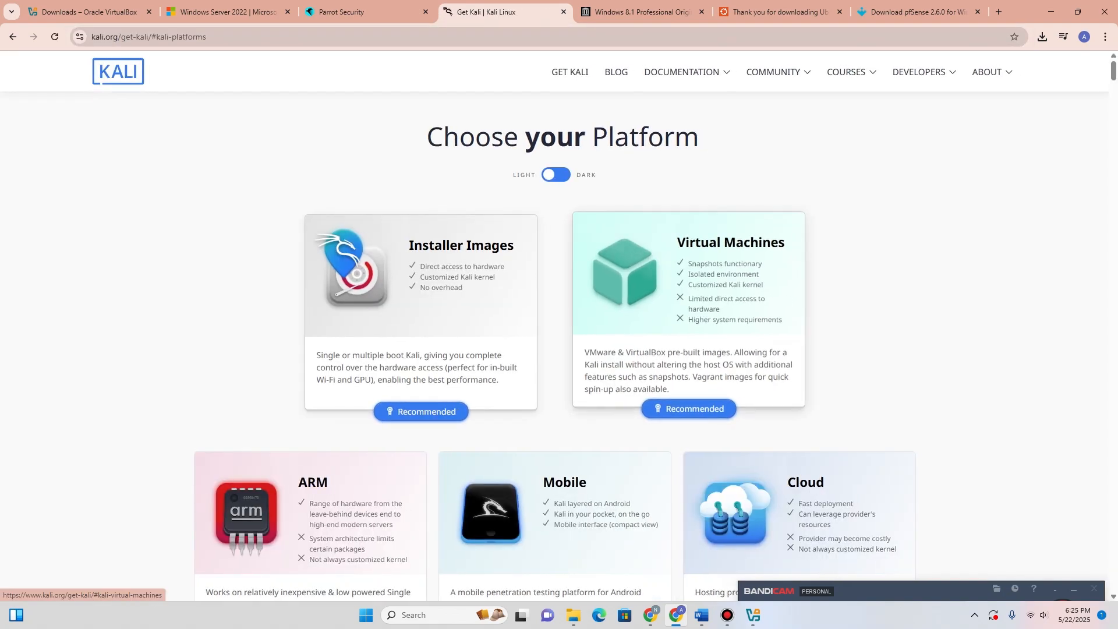
click(686, 408)
key(XF86AudioLowerVolume)
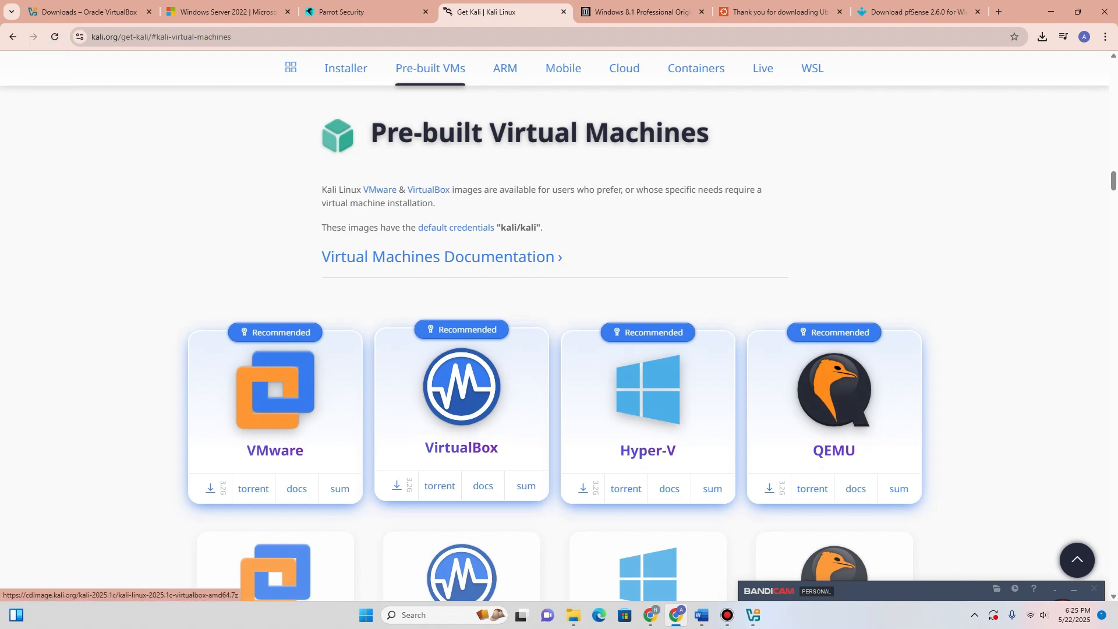
- Start the Kali 2025.1c VirtualBox image download, then cancel it
click(397, 485)
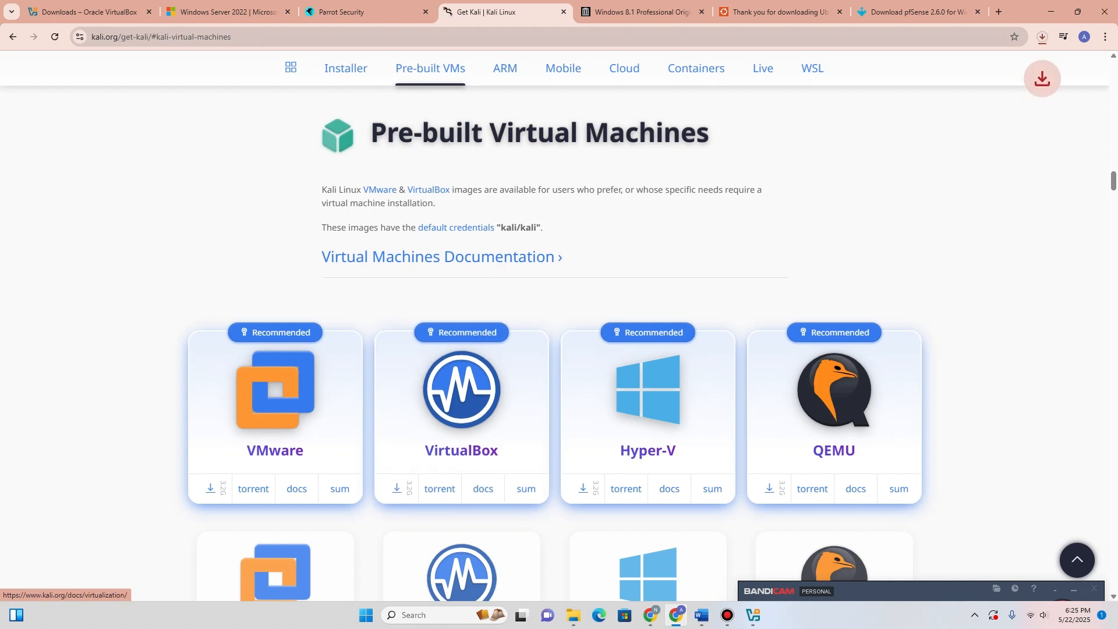
mouse_move(1032, 87)
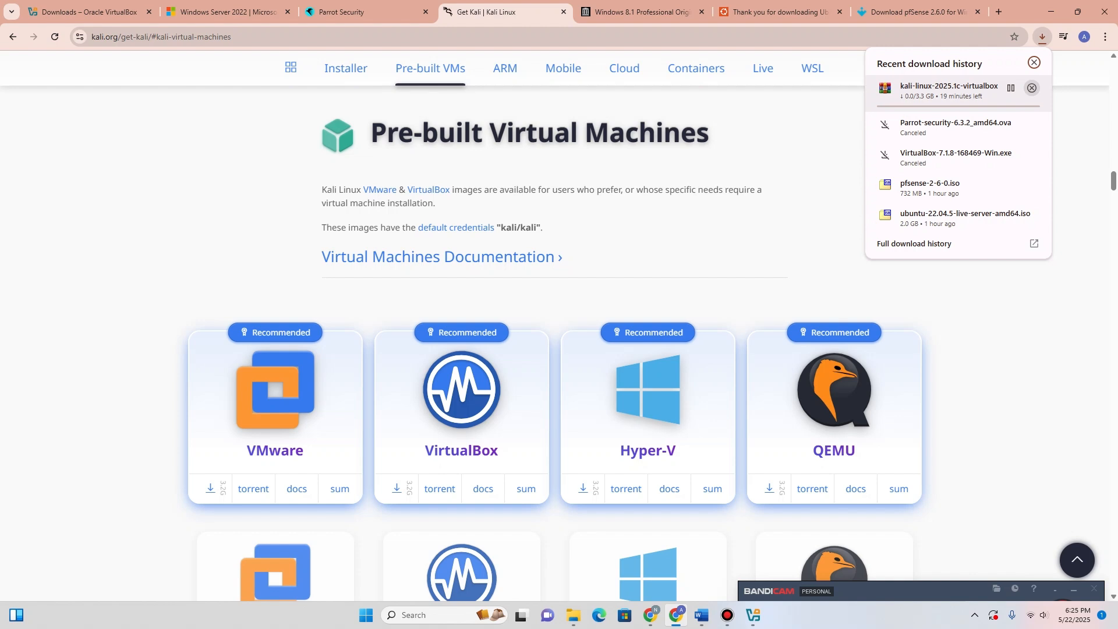
click(1032, 88)
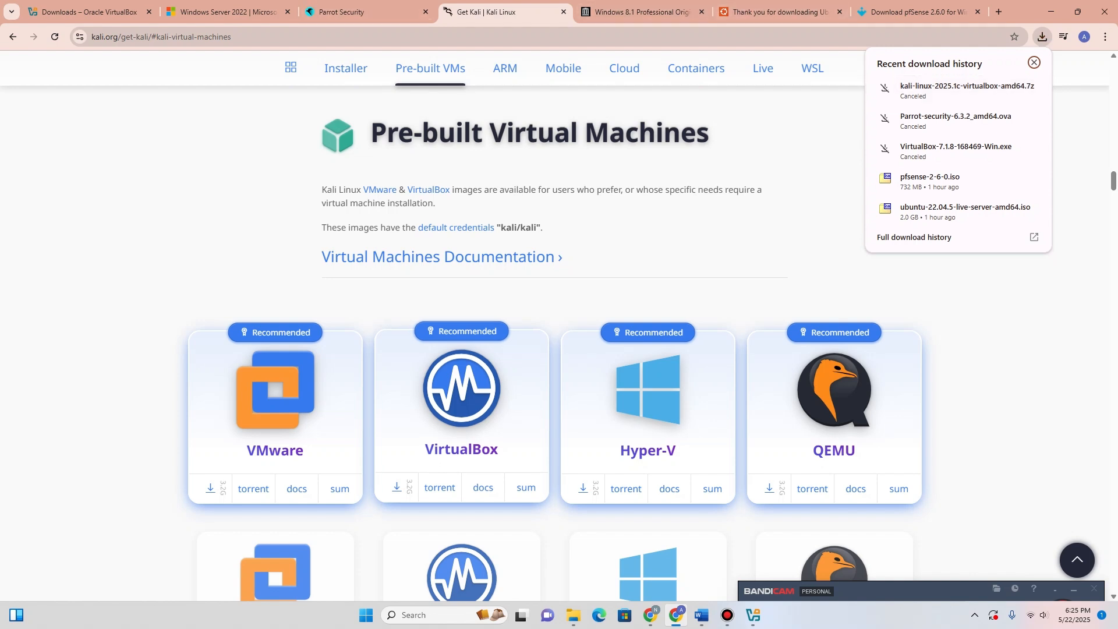
mouse_move(675, 616)
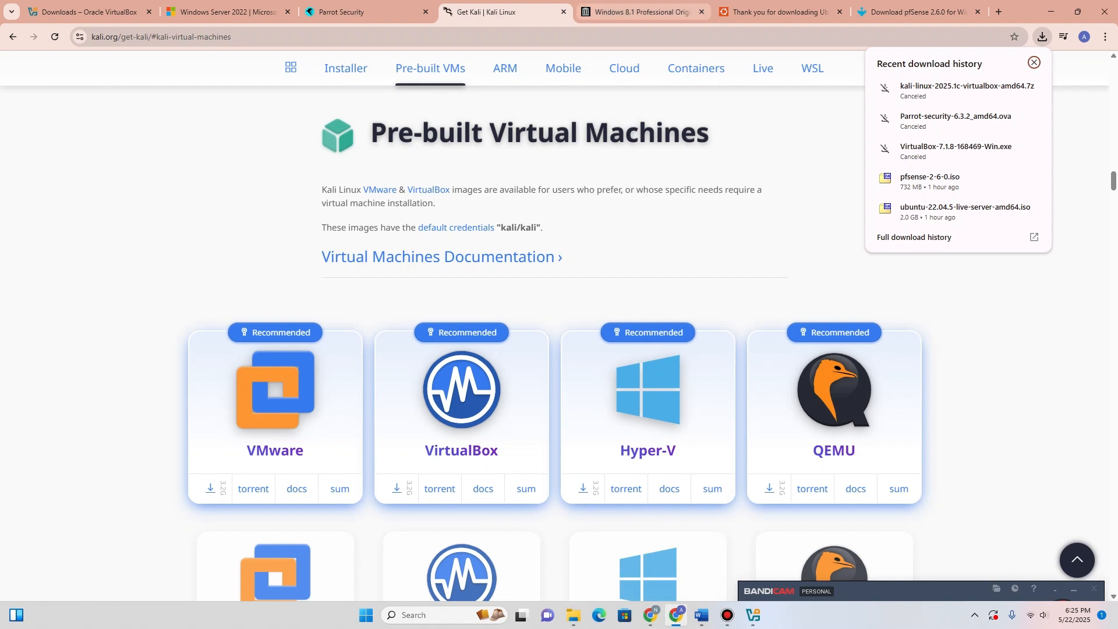
click(640, 12)
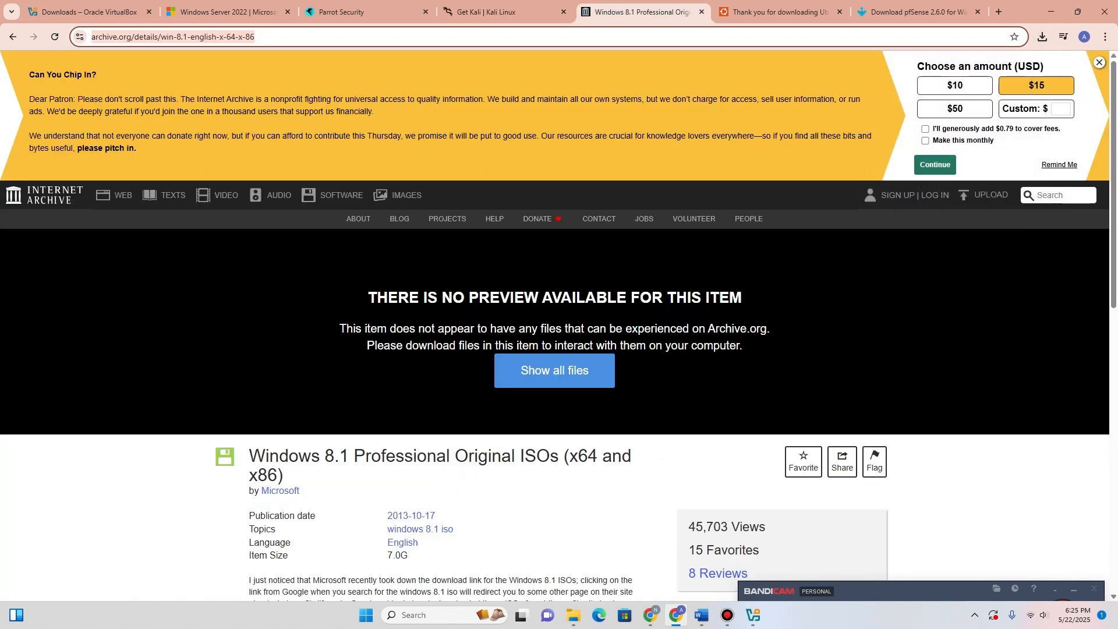
key(XF86AudioLowerVolume)
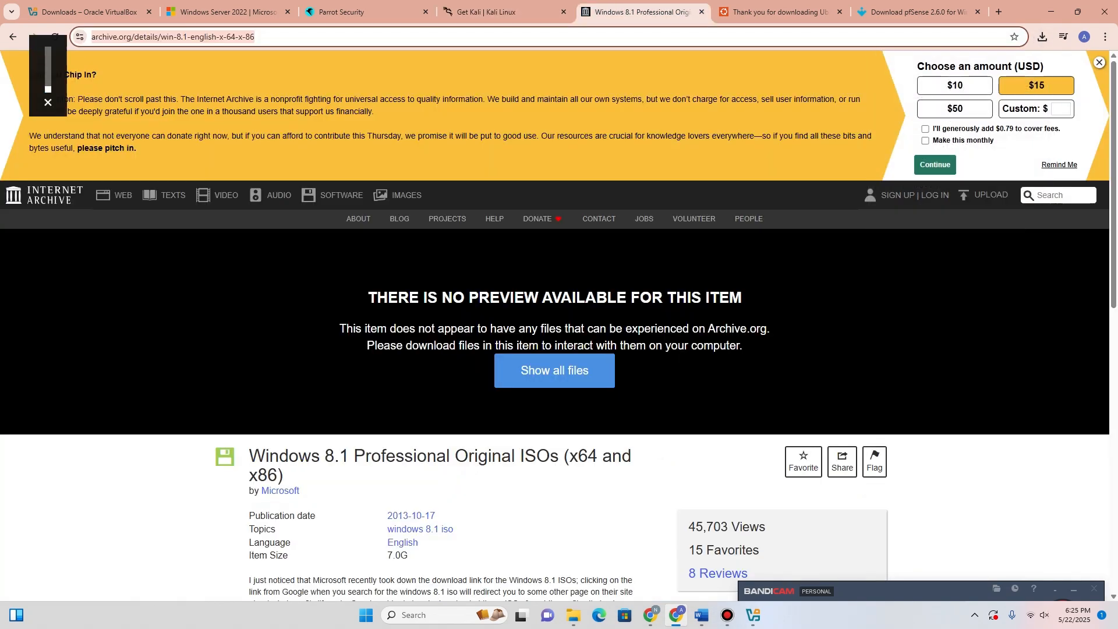
- List the ISO IMAGE files, then start and cancel the Win8.1_English_x64.iso download
scroll(555, 325, down, 3)
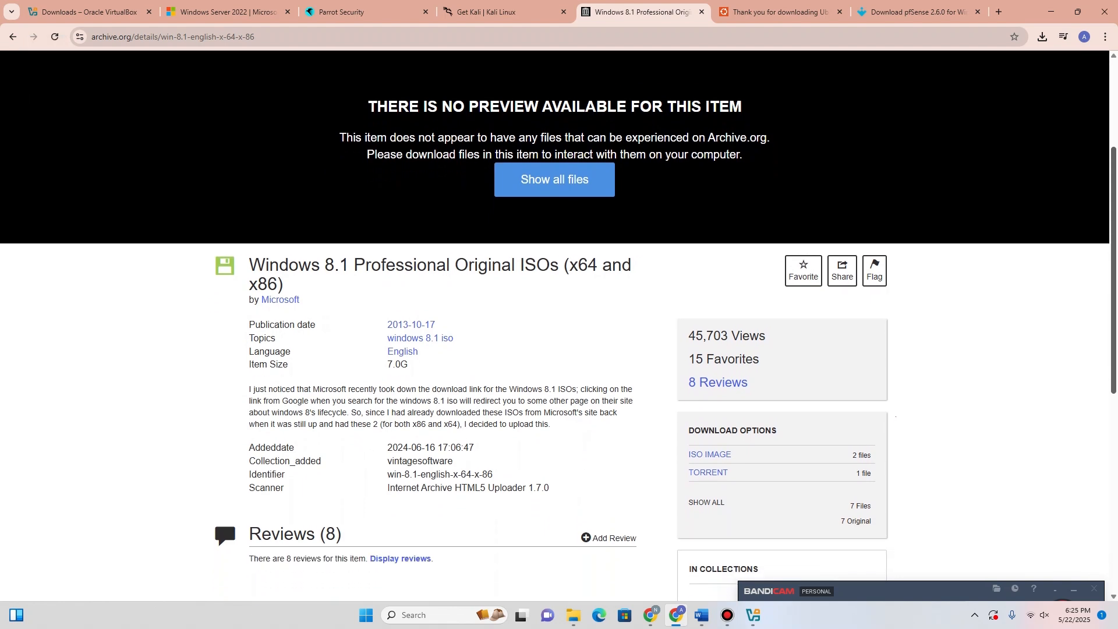
scroll(716, 432, down, 1)
click(710, 432)
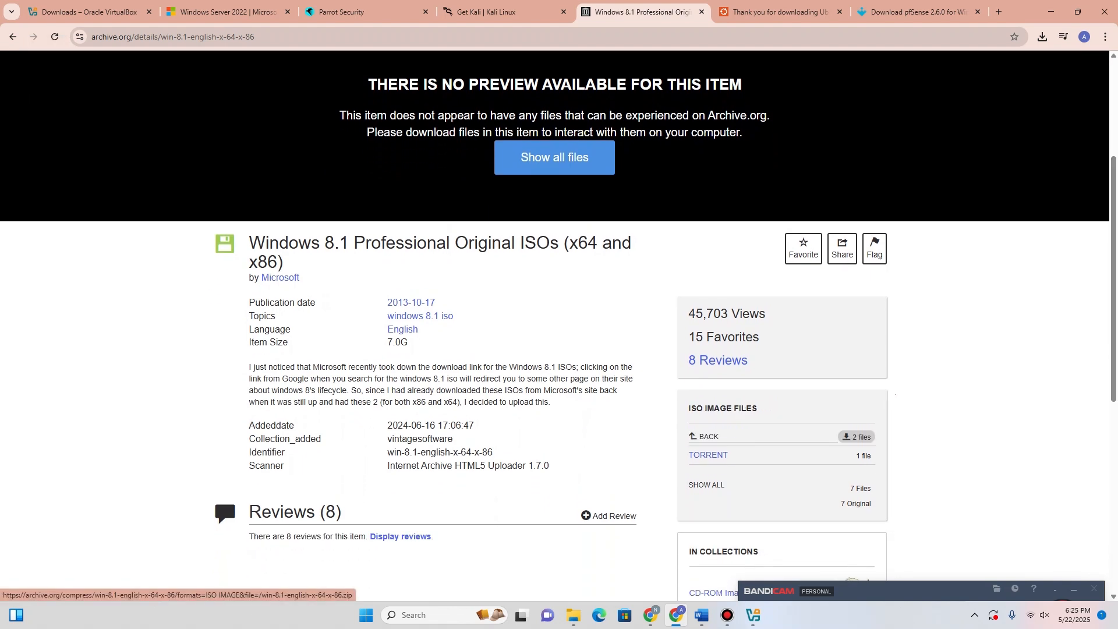
mouse_move(751, 458)
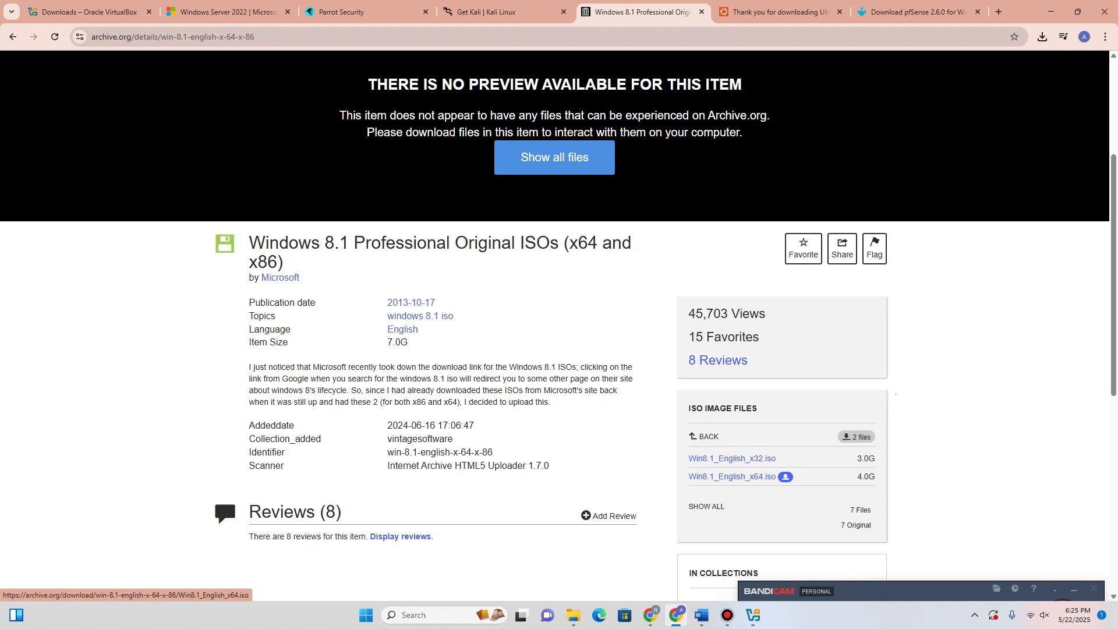
click(751, 476)
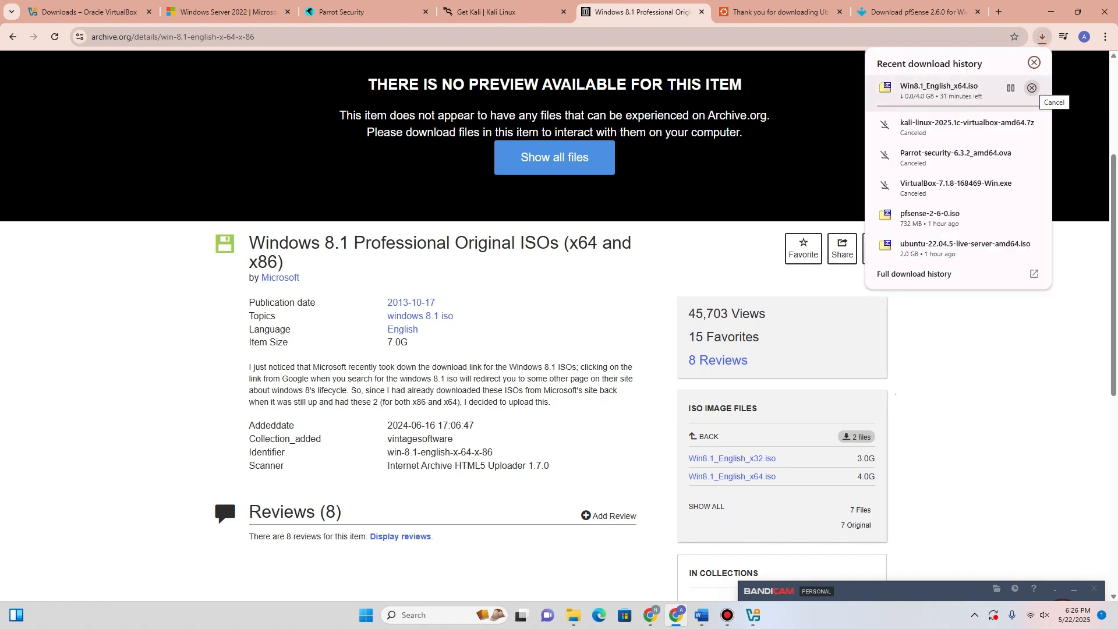
click(1031, 88)
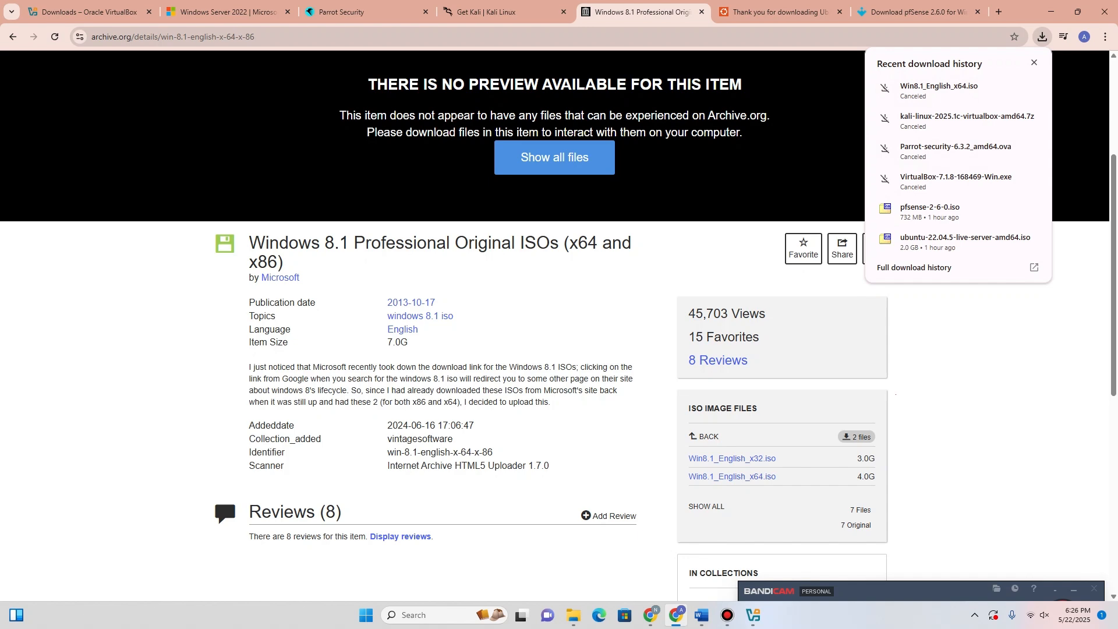
key(Escape)
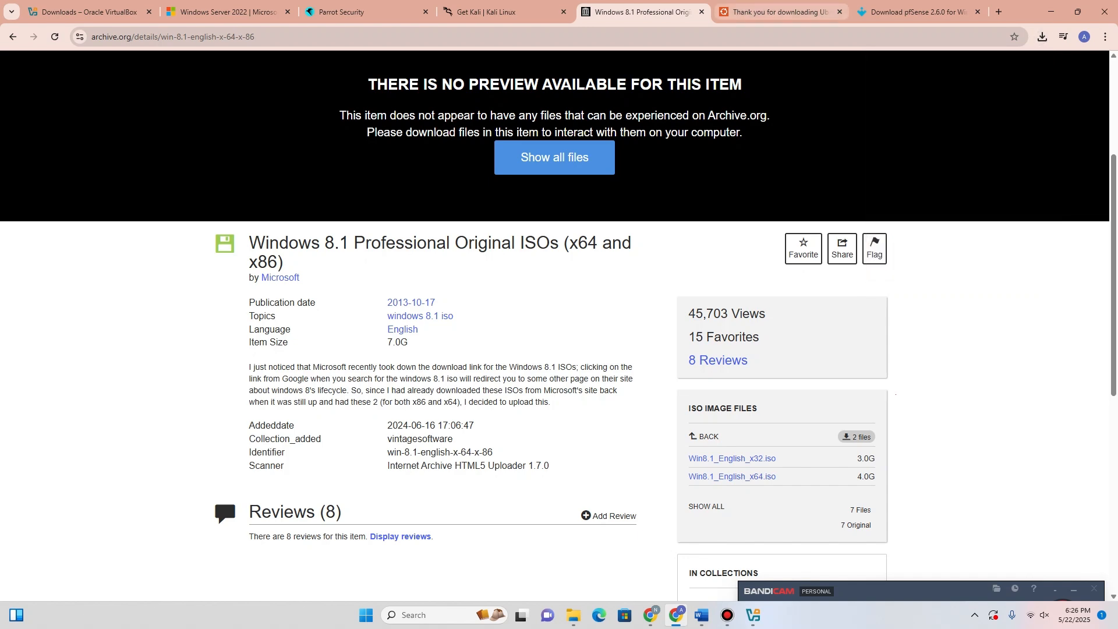
- Go from the Ubuntu thank-you page to the main Ubuntu downloads page's Server section
click(775, 12)
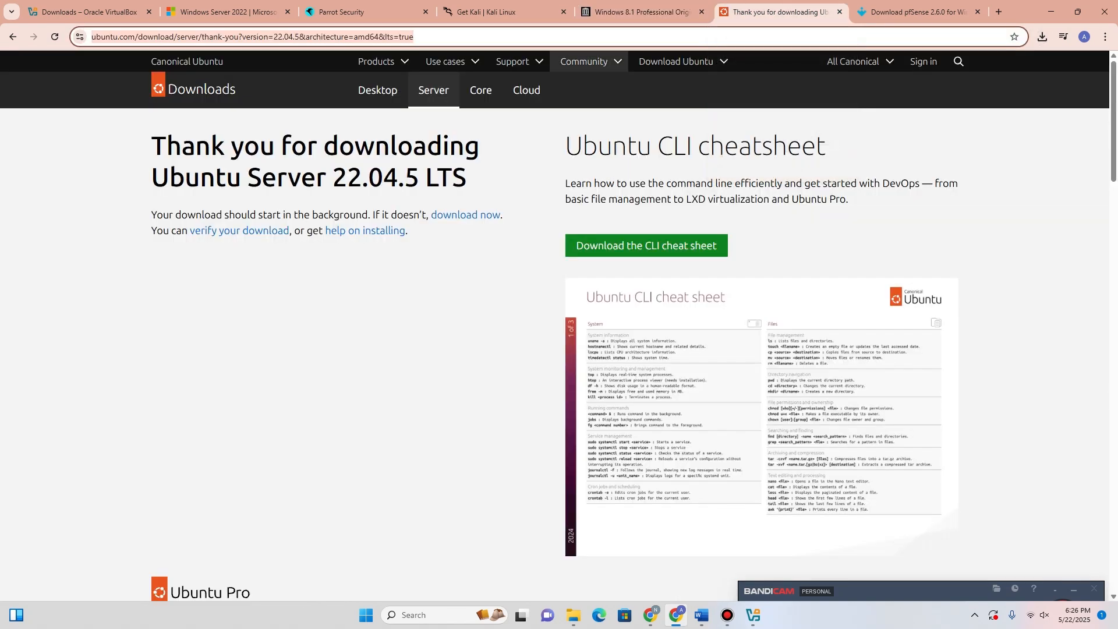
key(XF86AudioRaiseVolume)
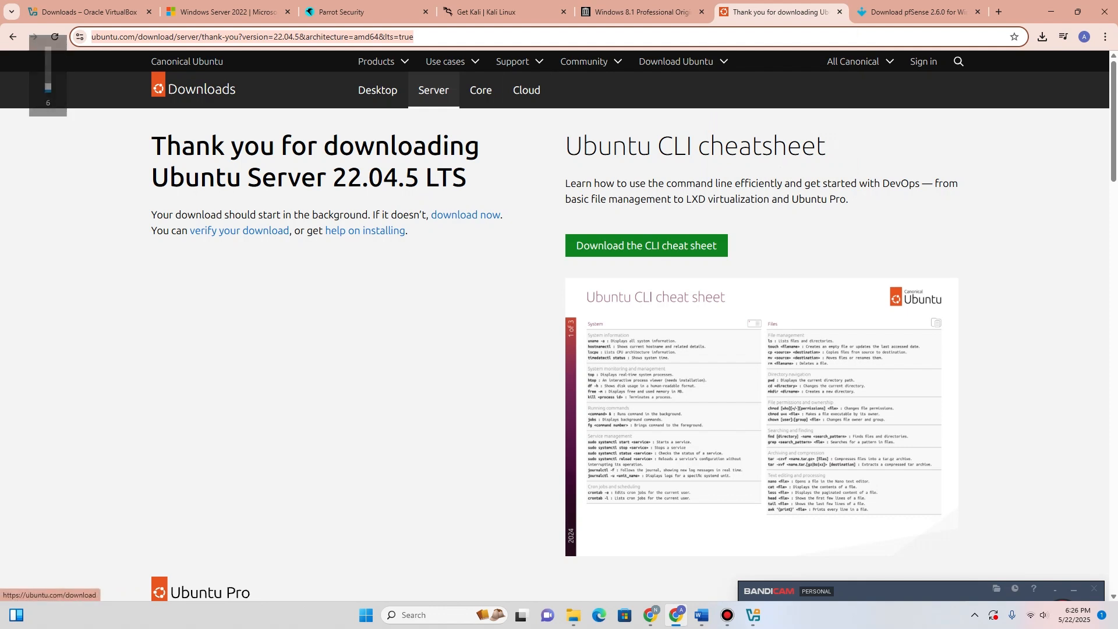
click(201, 89)
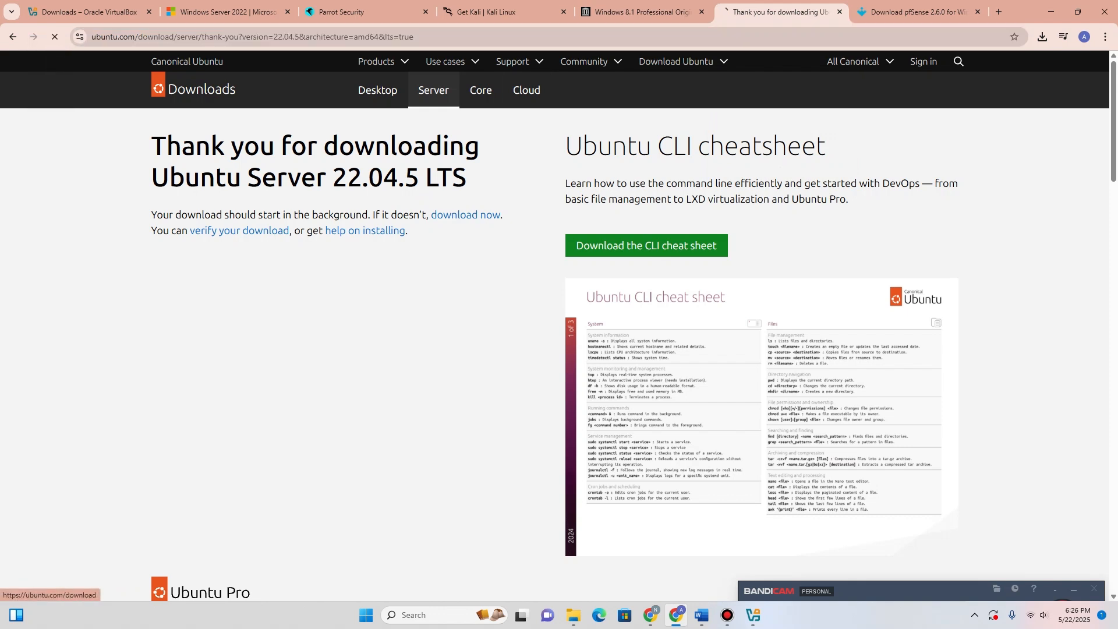
key(XF86AudioMute)
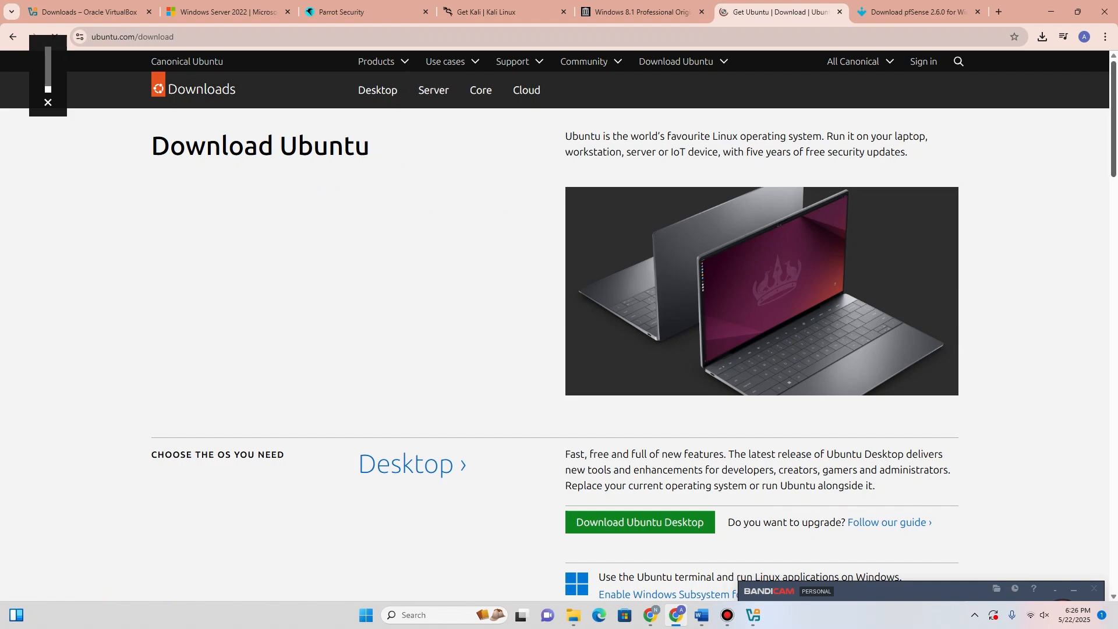
drag(1113, 118, 1113, 168)
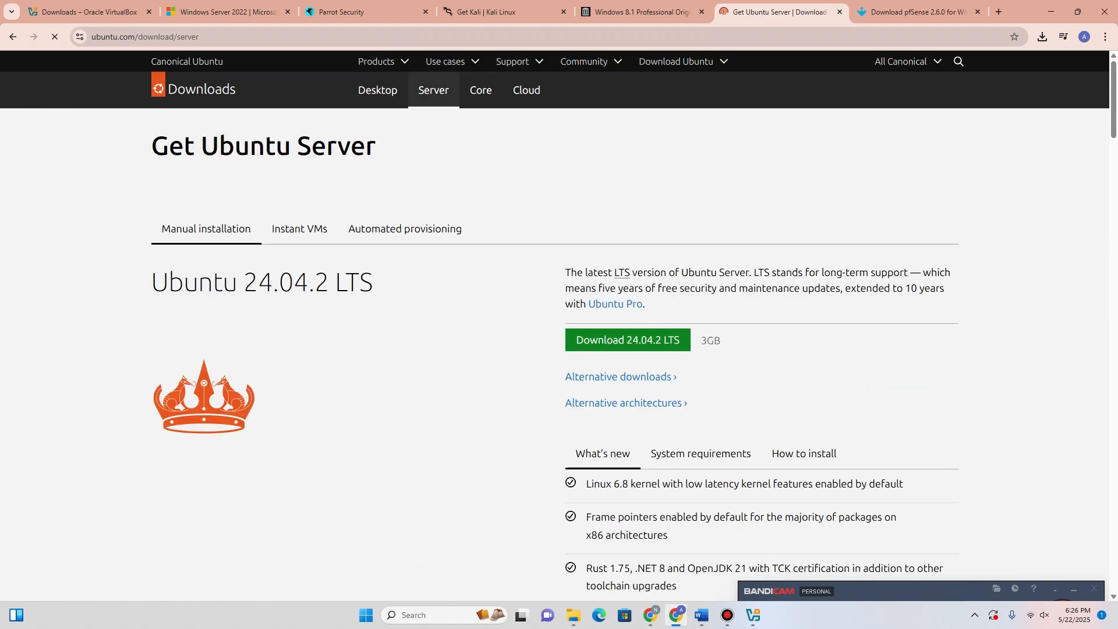
drag(1114, 100, 1113, 190)
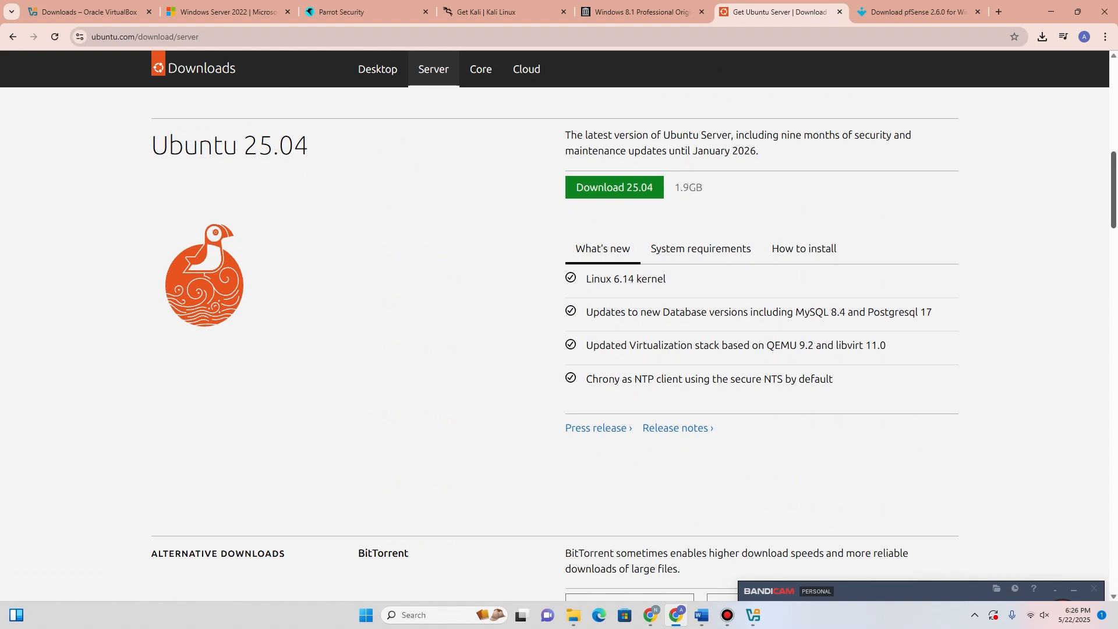
scroll(628, 364, down, 6)
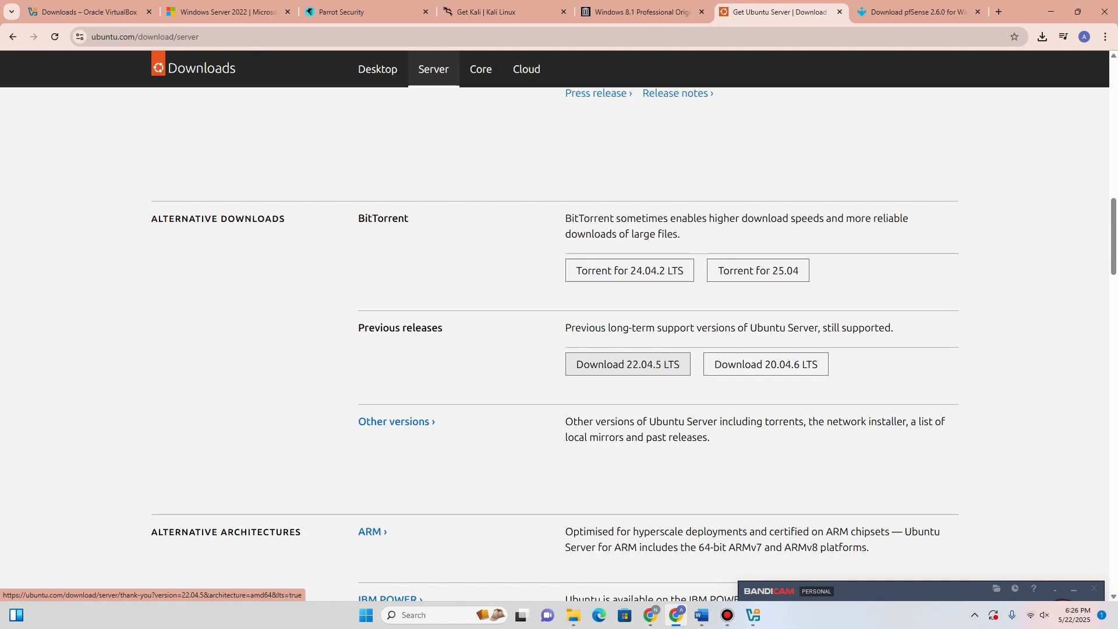
- Start the Ubuntu Server 22.04.5 LTS download, then cancel it
click(628, 364)
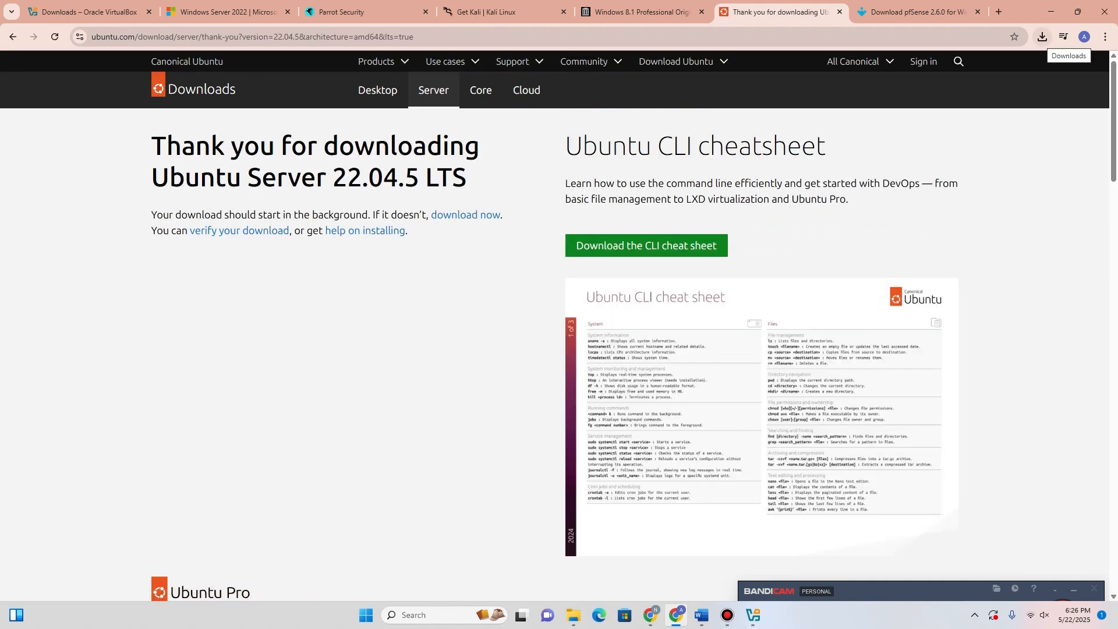
click(1042, 36)
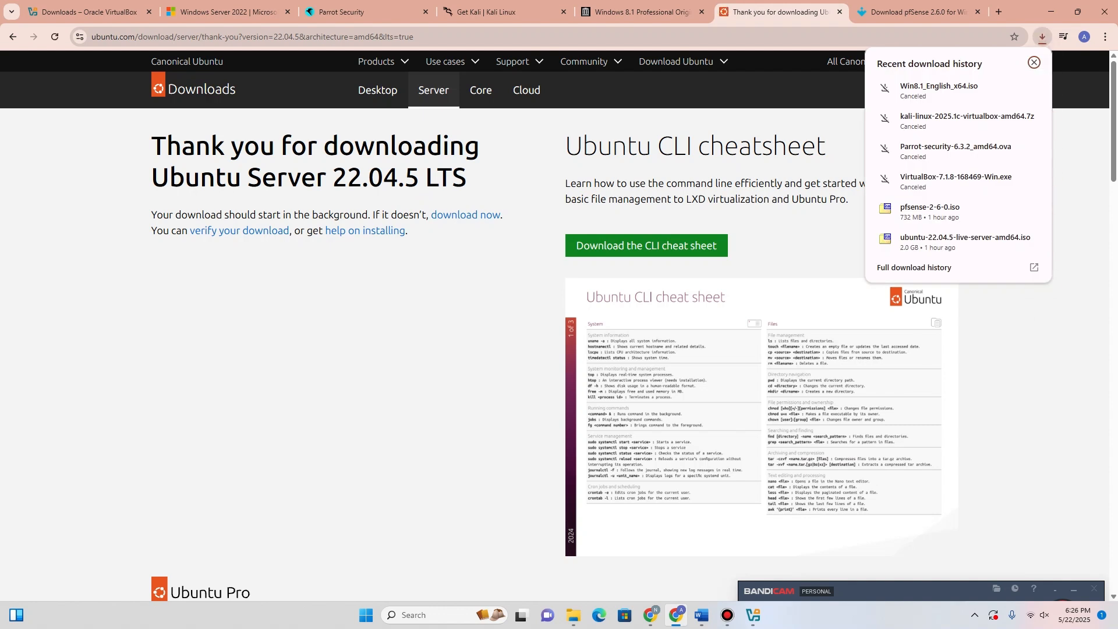
click(1034, 63)
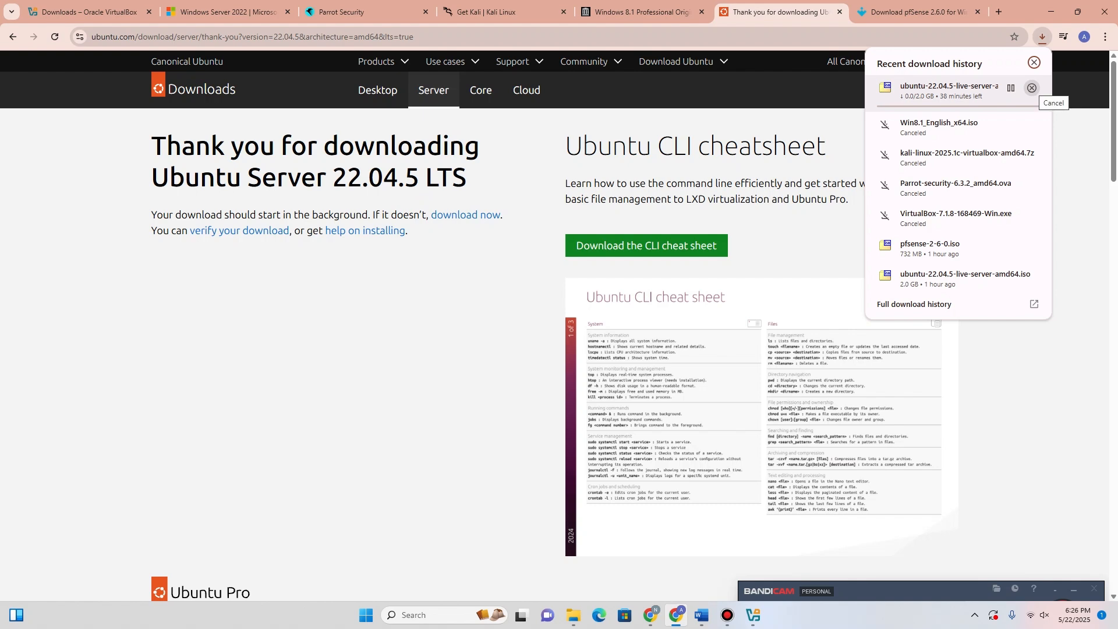
click(1031, 87)
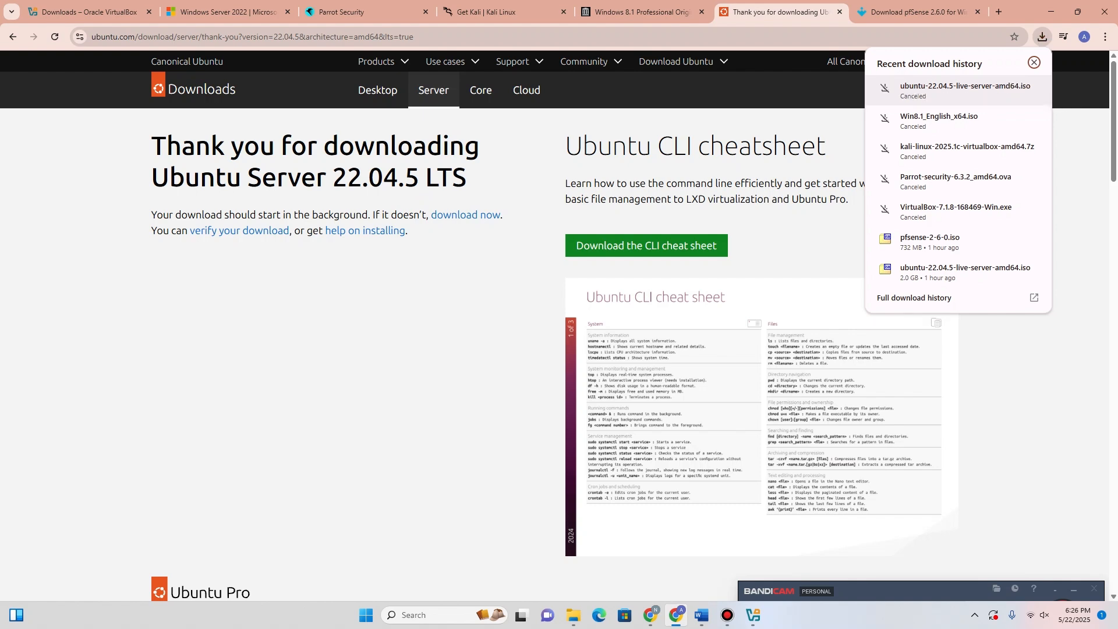
click(914, 11)
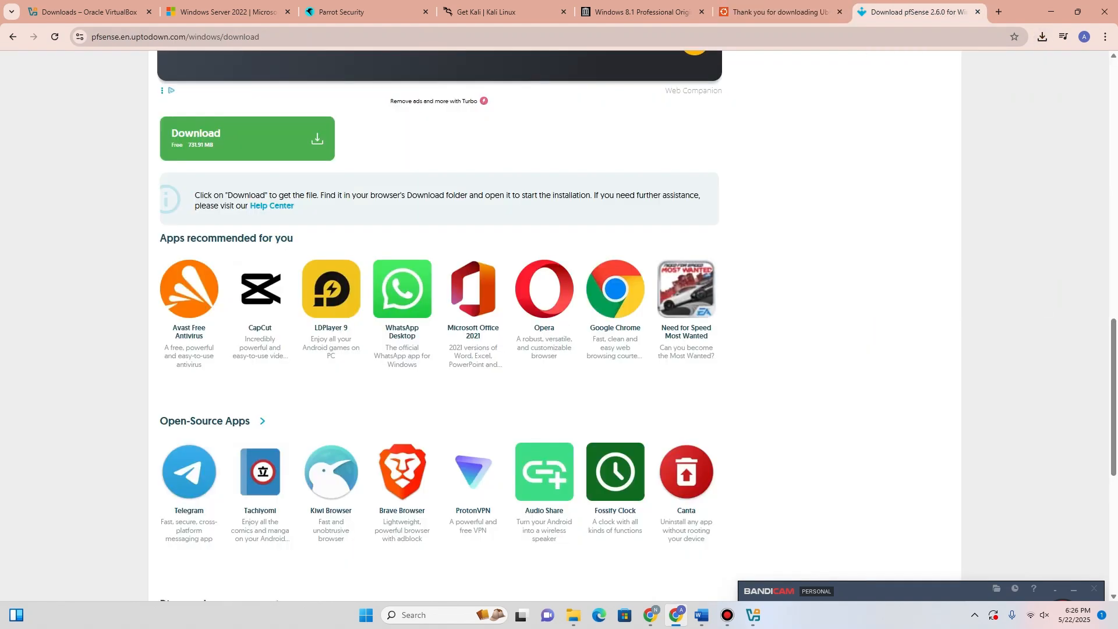
- Scroll through the pfSense Uptodown page, then bring up the virtual machines folder in File Explorer
scroll(443, 315, up, 7)
scroll(442, 314, down, 5)
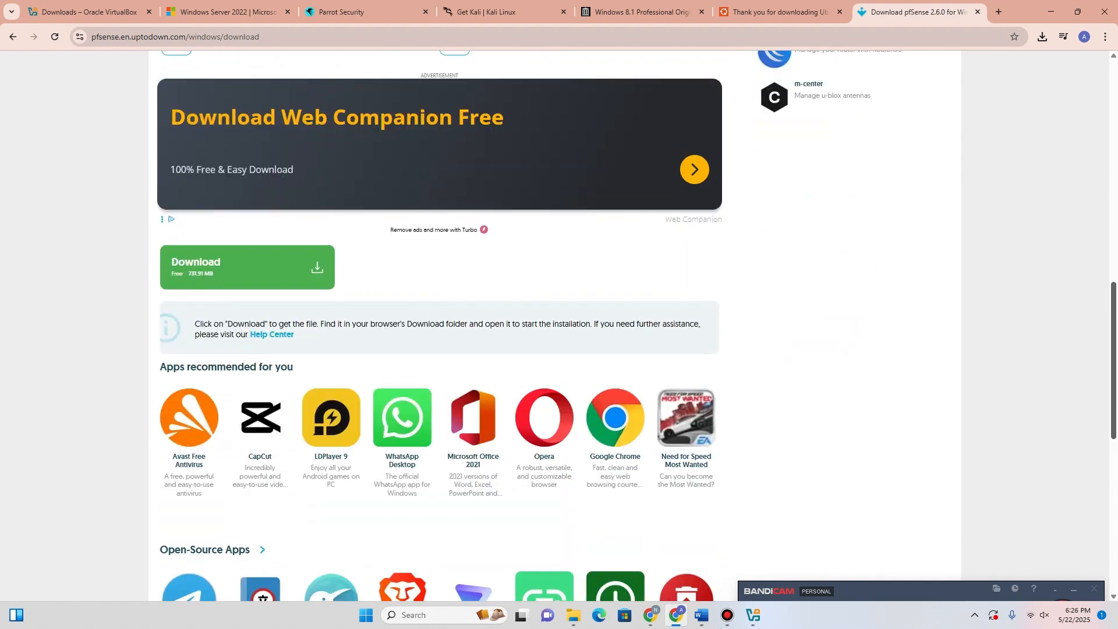
scroll(443, 315, up, 2)
scroll(442, 326, up, 10)
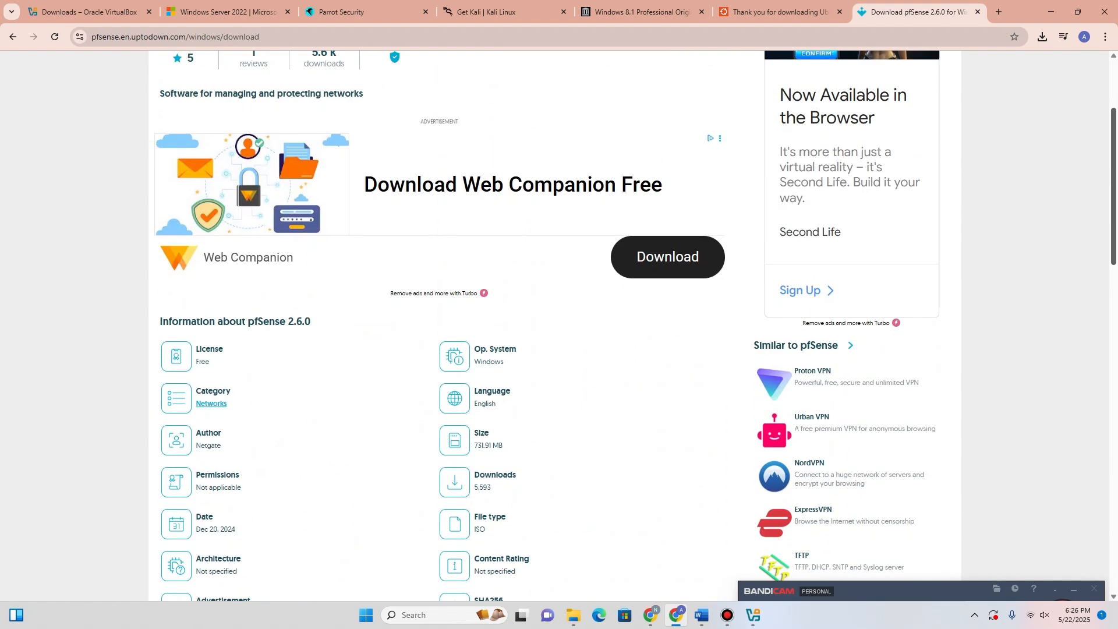
scroll(443, 326, up, 1)
scroll(443, 326, down, 13)
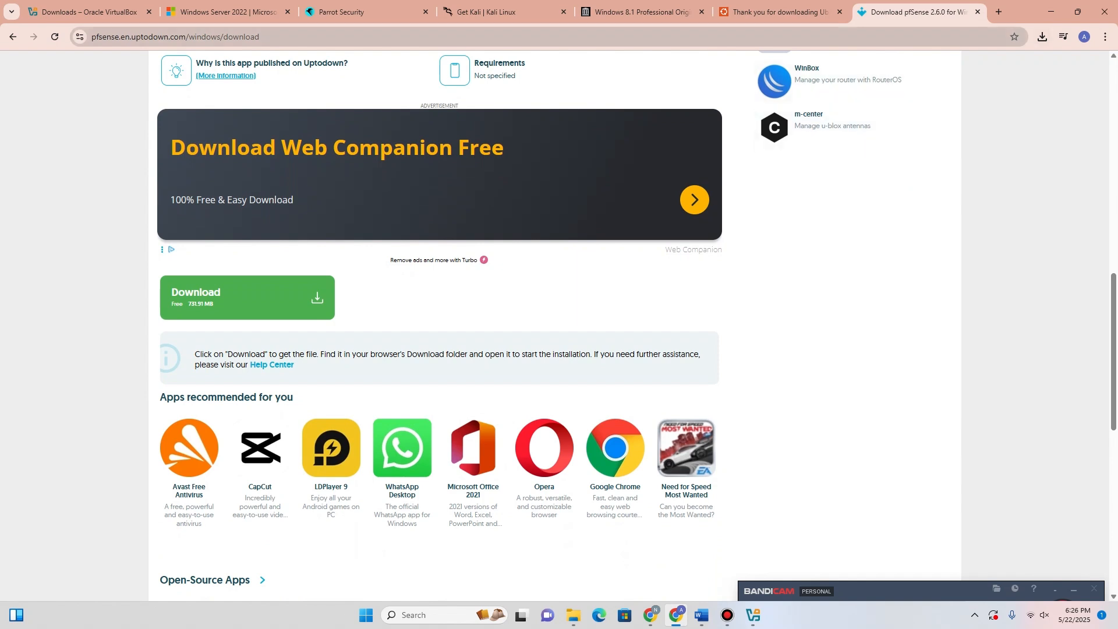
click(574, 615)
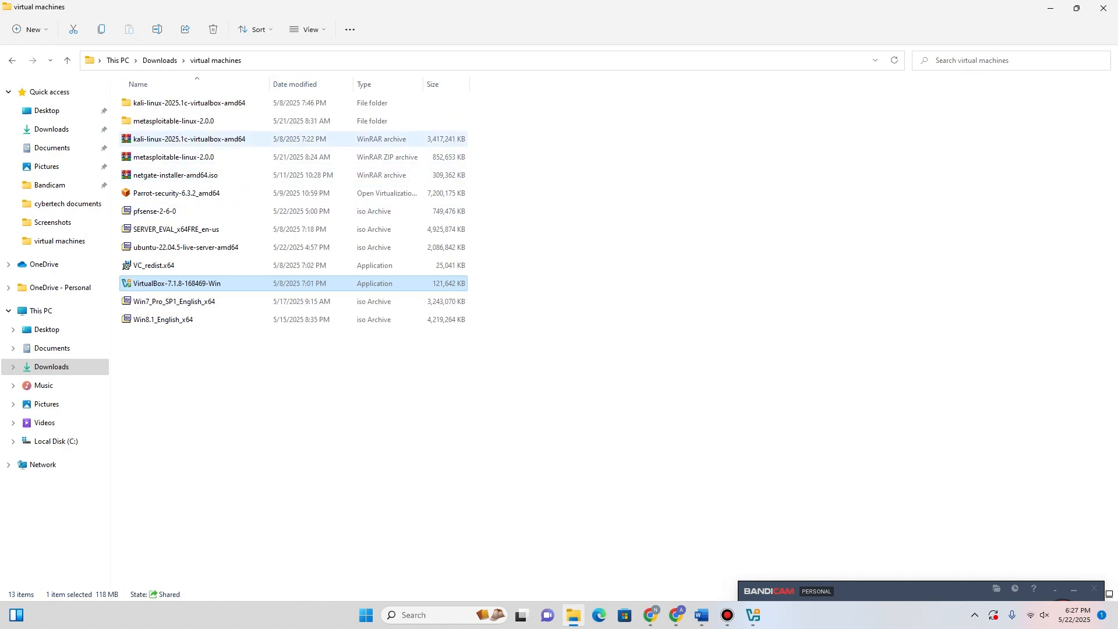
click(189, 138)
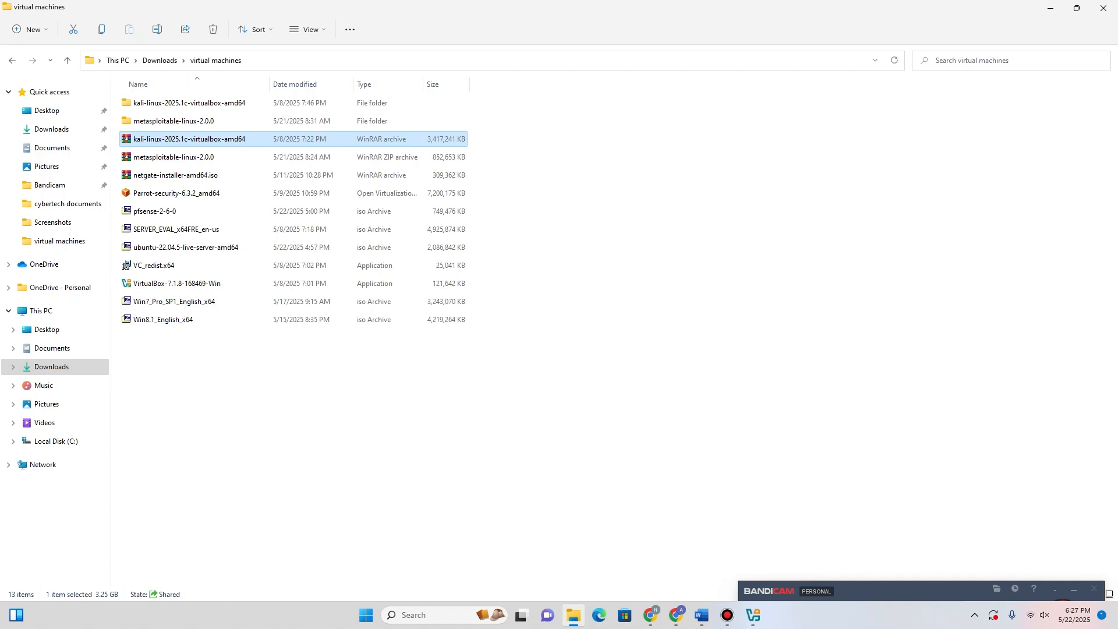
right_click(152, 140)
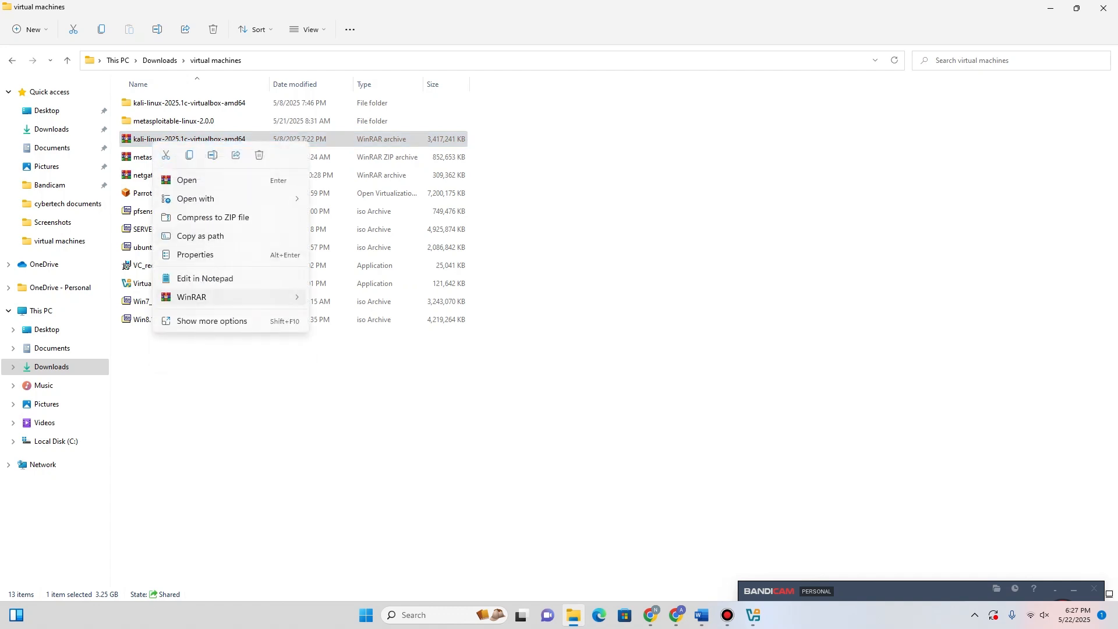
mouse_move(244, 297)
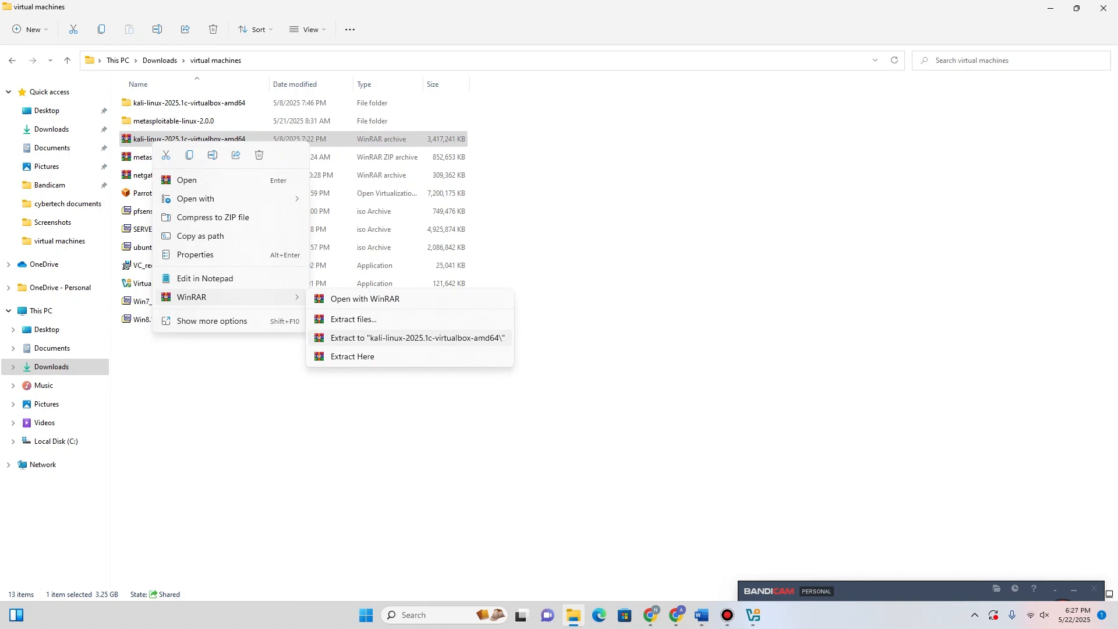
click(417, 338)
click(190, 103)
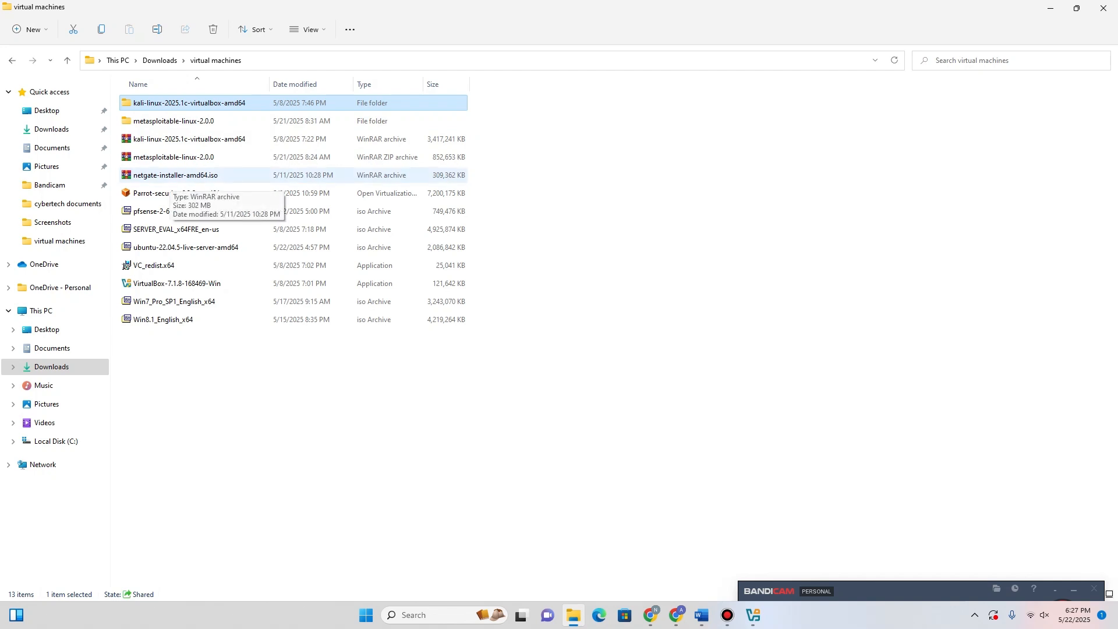
- Apply WinRAR's Extract to "netgate-installer-amd64.iso\" to the netgate installer archive
click(175, 175)
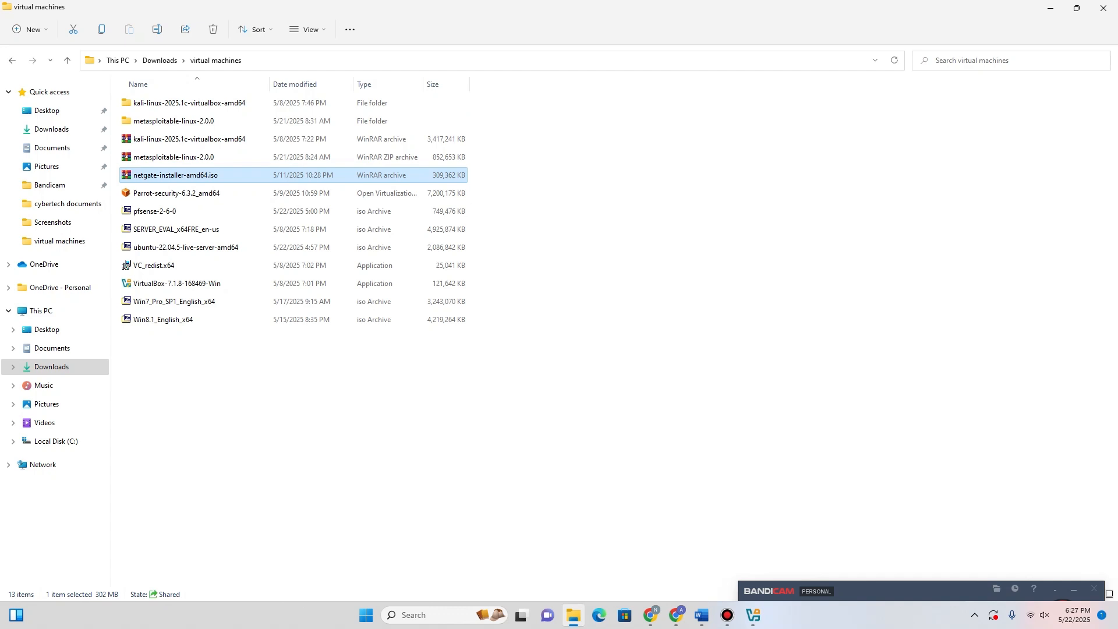
right_click(163, 175)
mouse_move(233, 331)
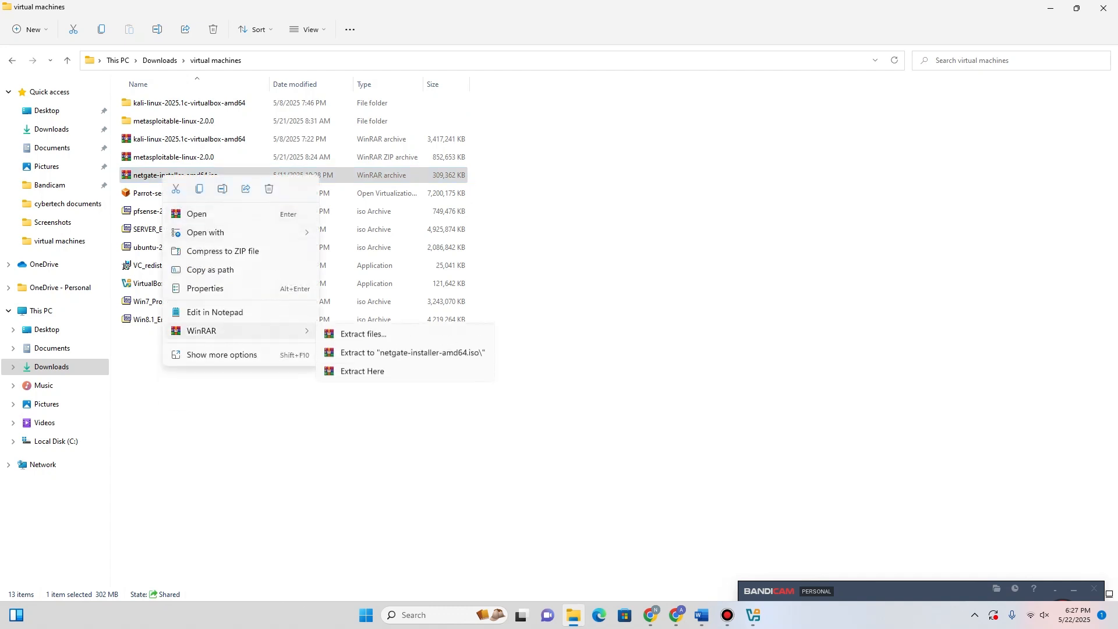
click(233, 407)
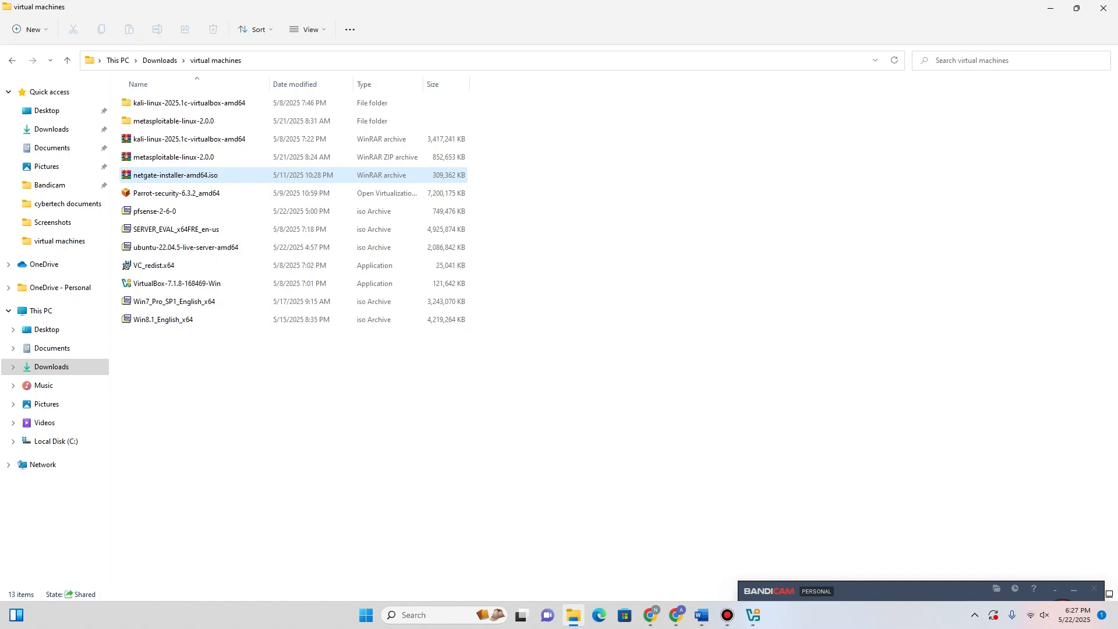
click(156, 179)
right_click(156, 179)
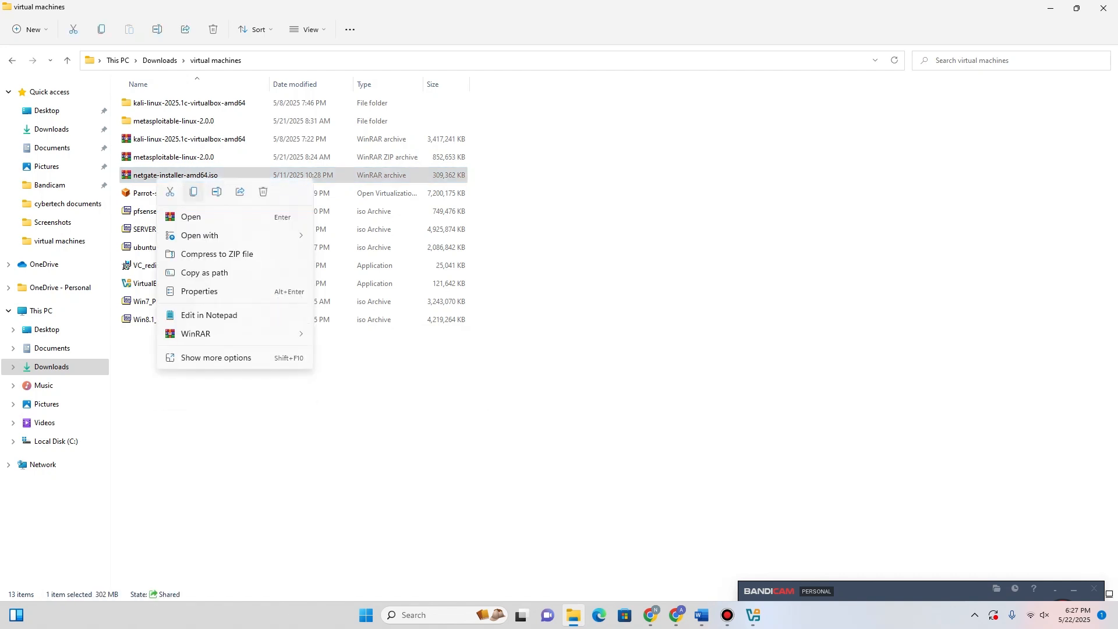
mouse_move(232, 334)
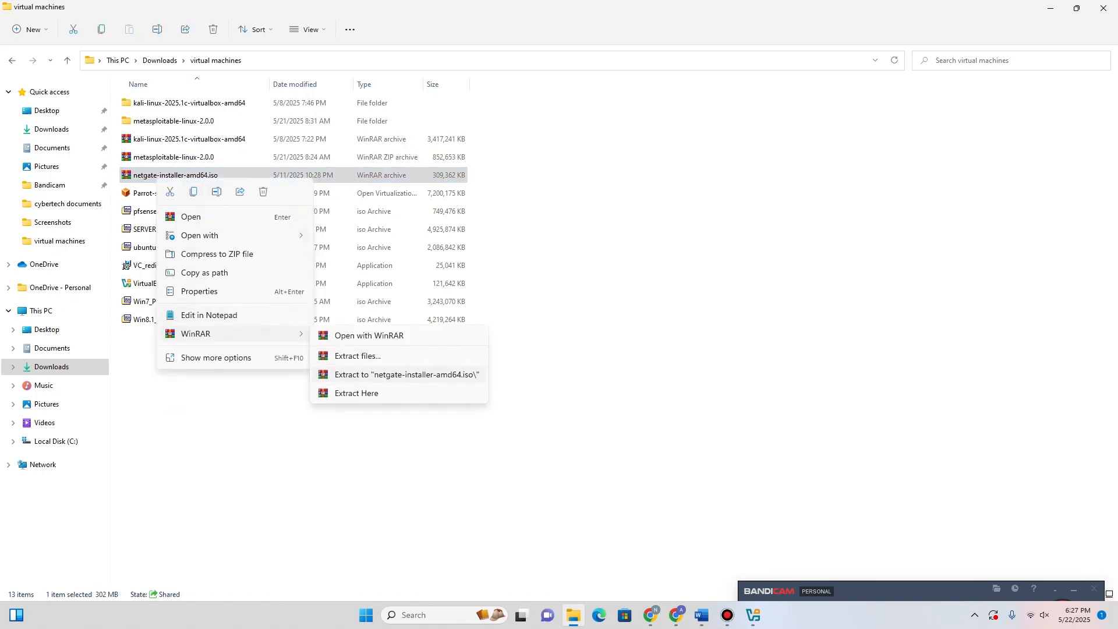
click(406, 374)
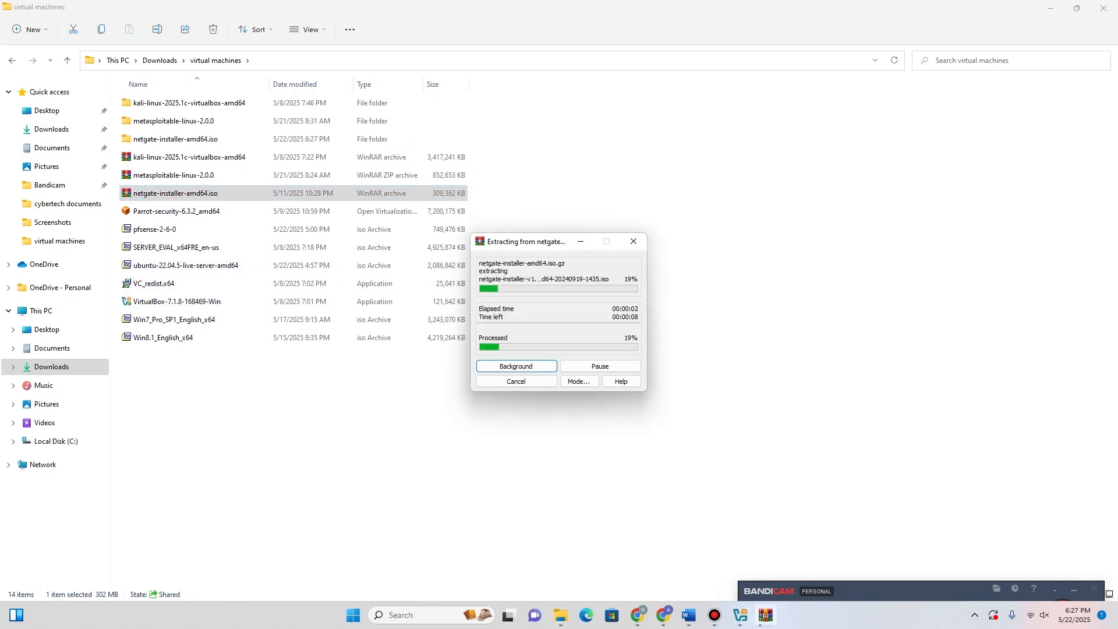
click(233, 211)
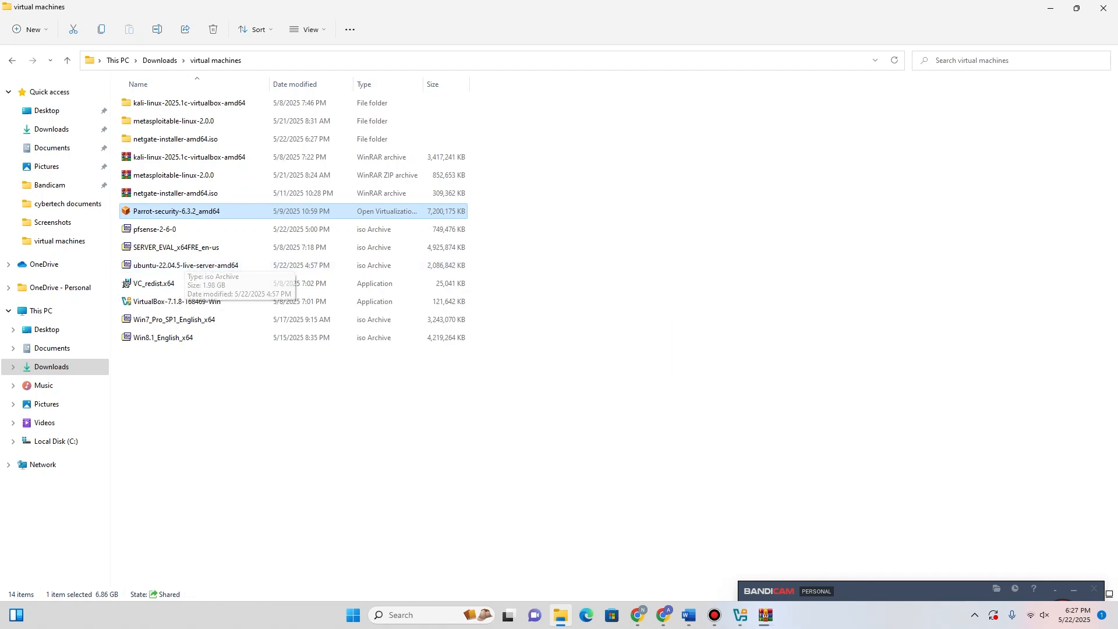
- Look over the Windows Server, Ubuntu 22.04.5, VirtualBox 7.1.8, Windows 8.1, Windows 7 and metasploitable files
click(180, 247)
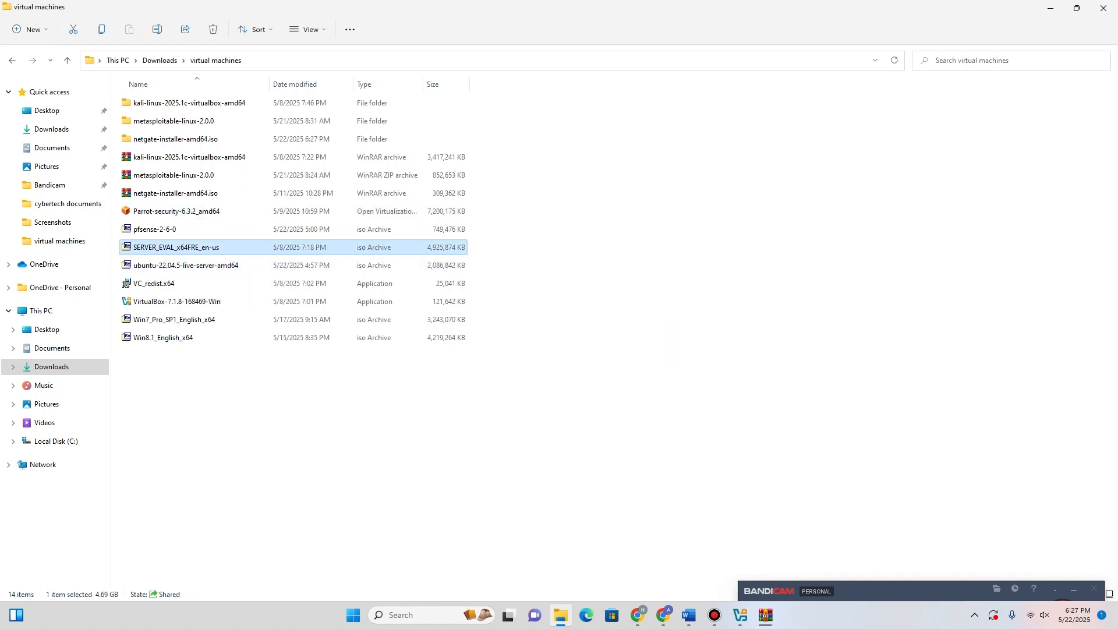
click(186, 265)
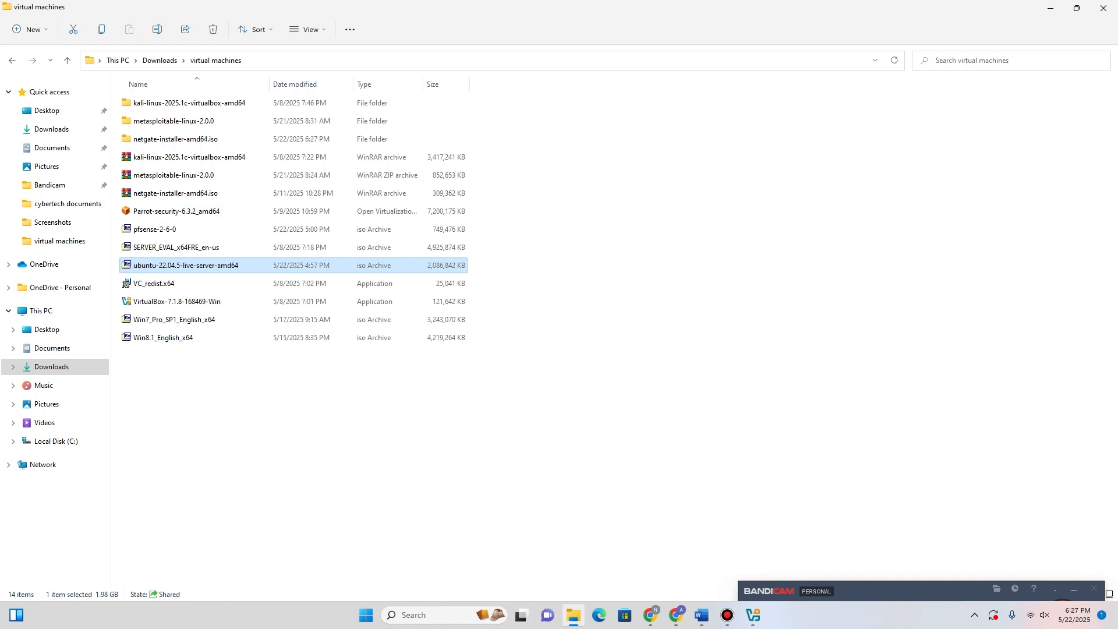
click(177, 301)
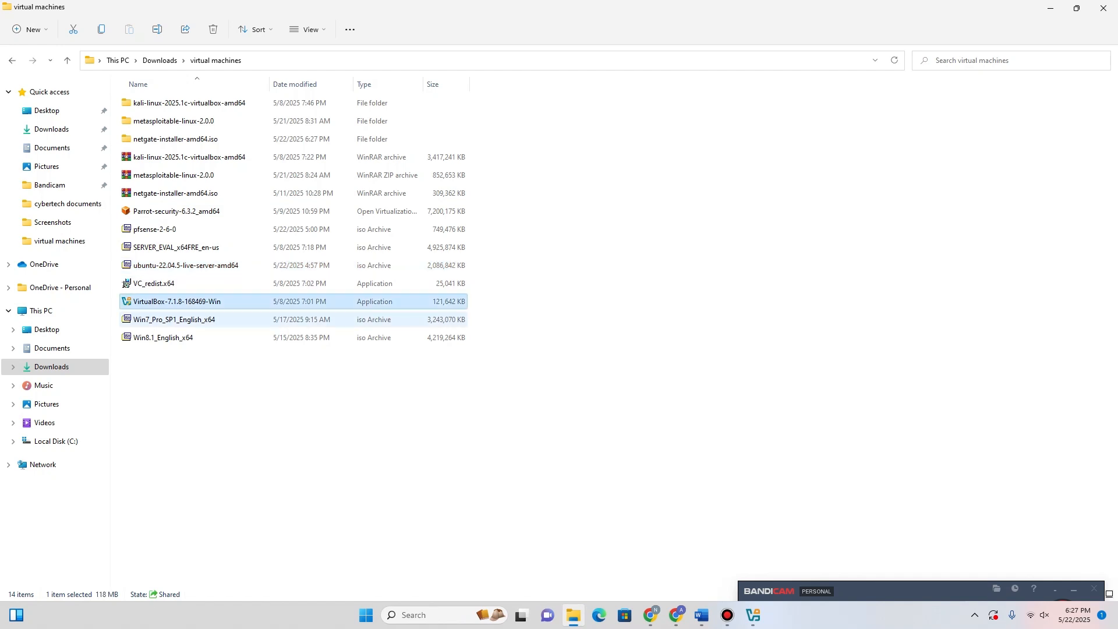
click(166, 337)
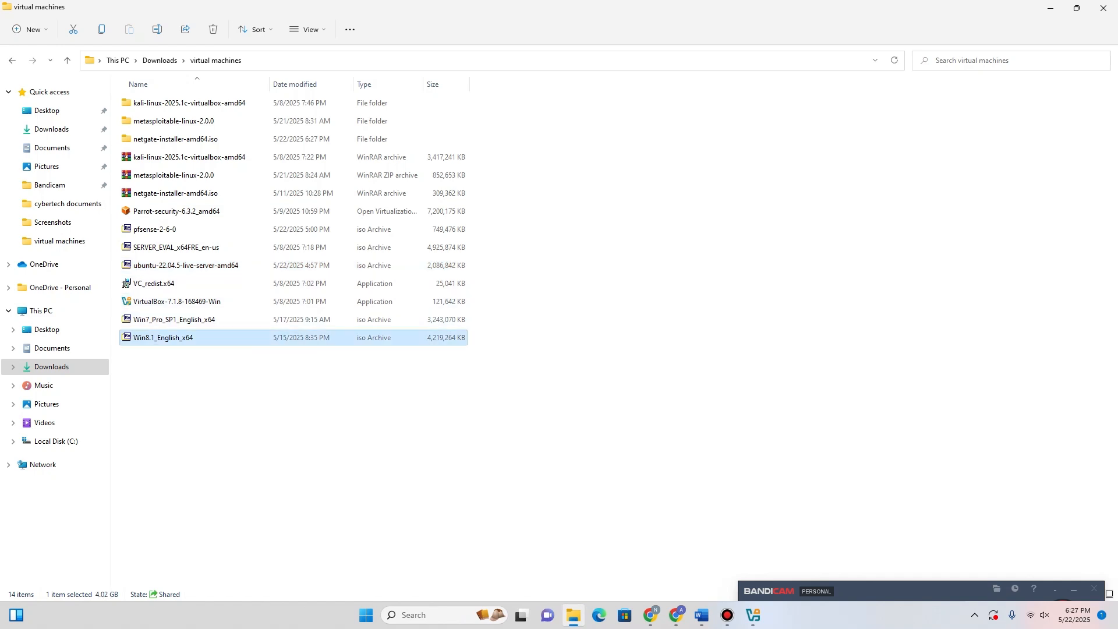
click(174, 320)
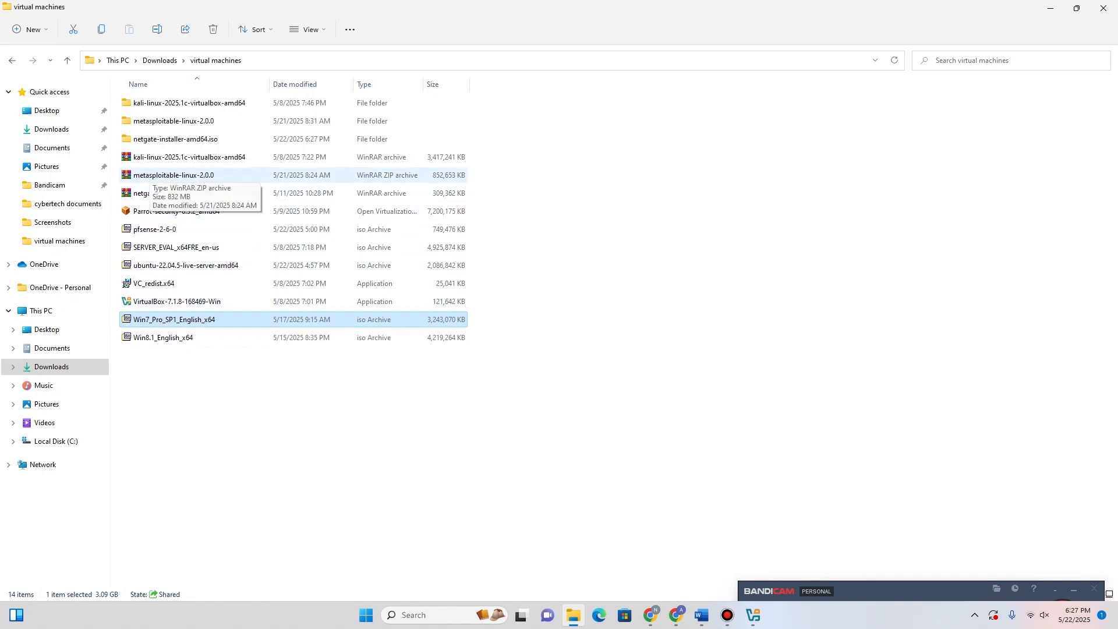
click(148, 176)
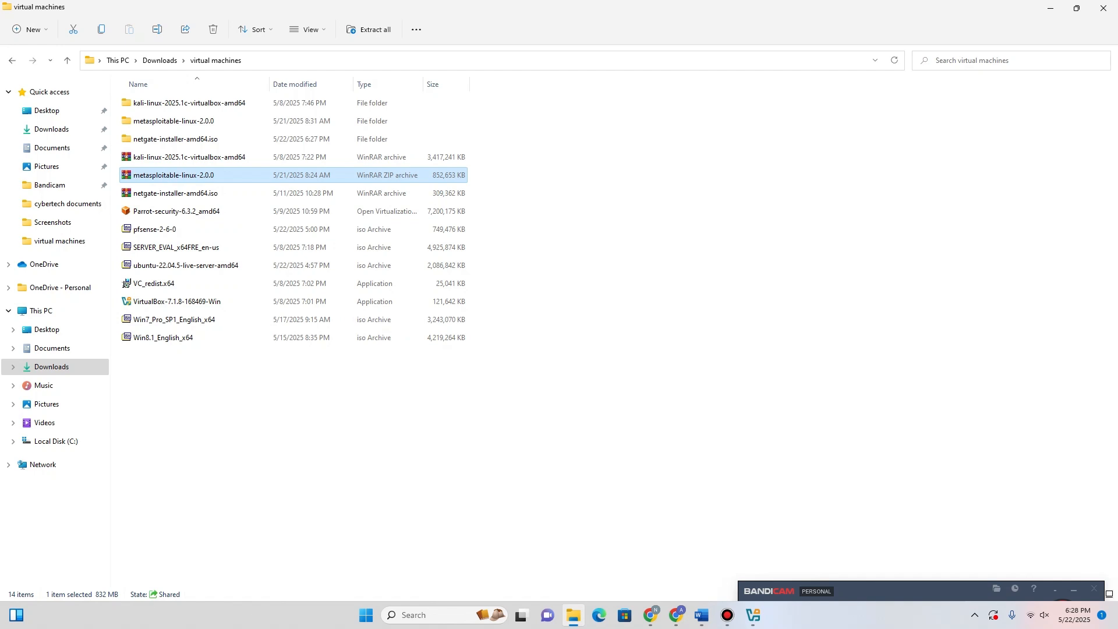
click(588, 280)
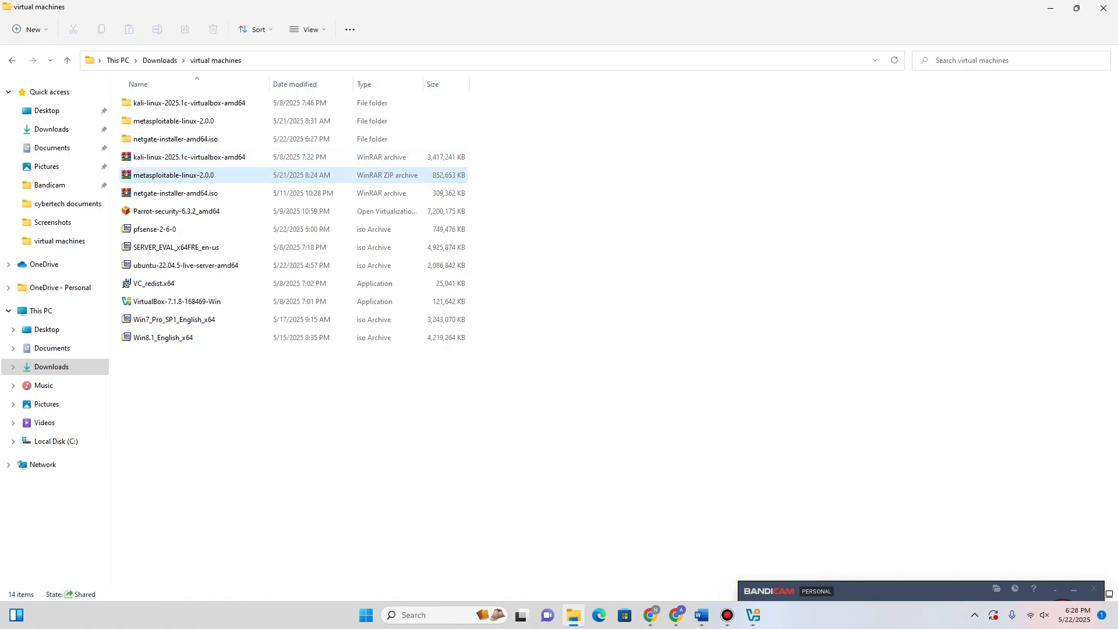
- Check the Kali archive, Kali folder and netgate folder, box-select twelve items, then return to VirtualBox
click(188, 158)
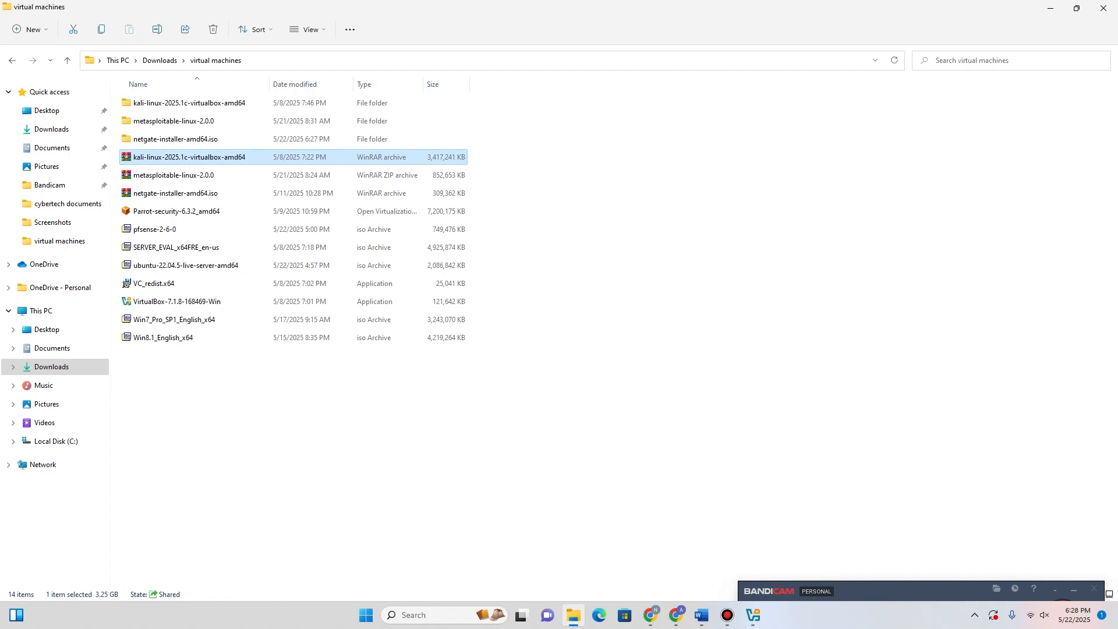
click(188, 103)
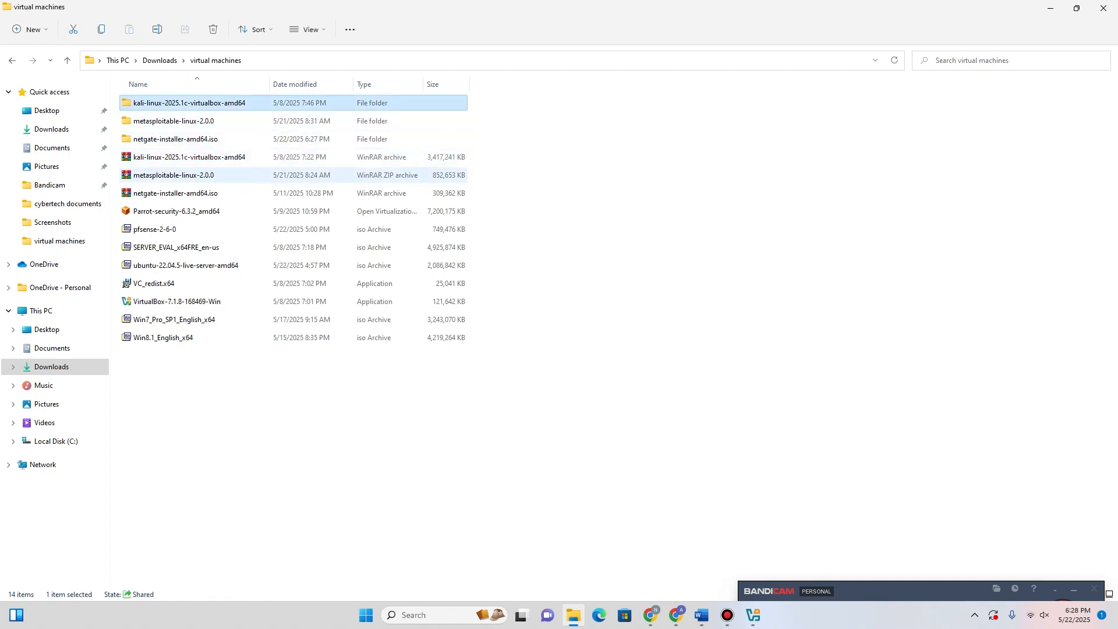
click(175, 140)
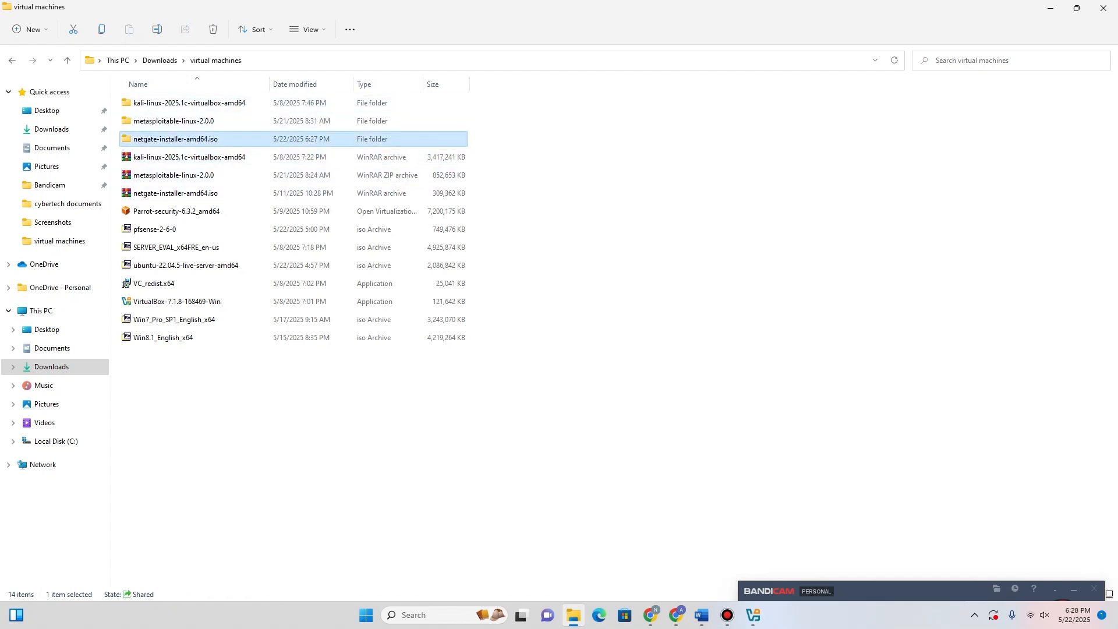
drag(232, 449, 233, 136)
click(543, 361)
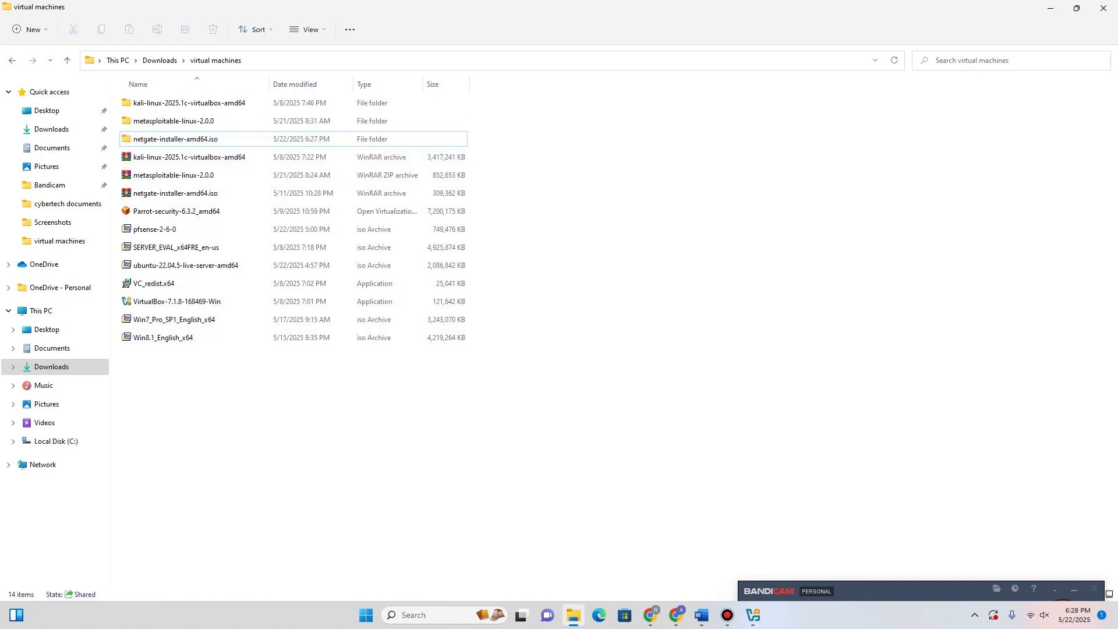
click(753, 615)
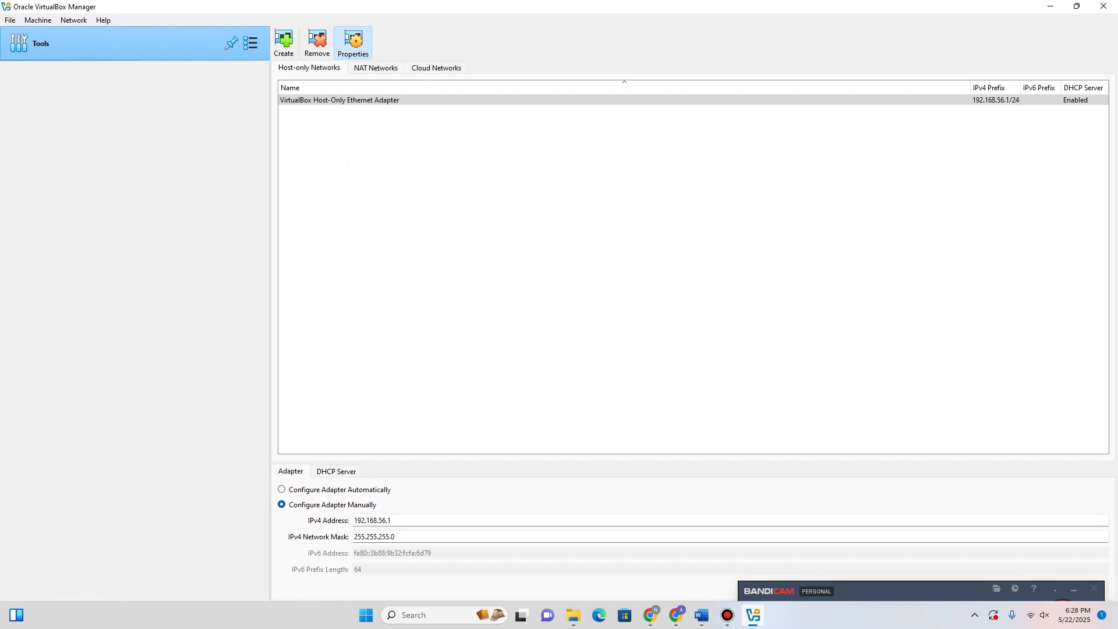
- Switch VirtualBox Manager from the host-only networks list to the Welcome page via the Tools menu
mouse_move(845, 591)
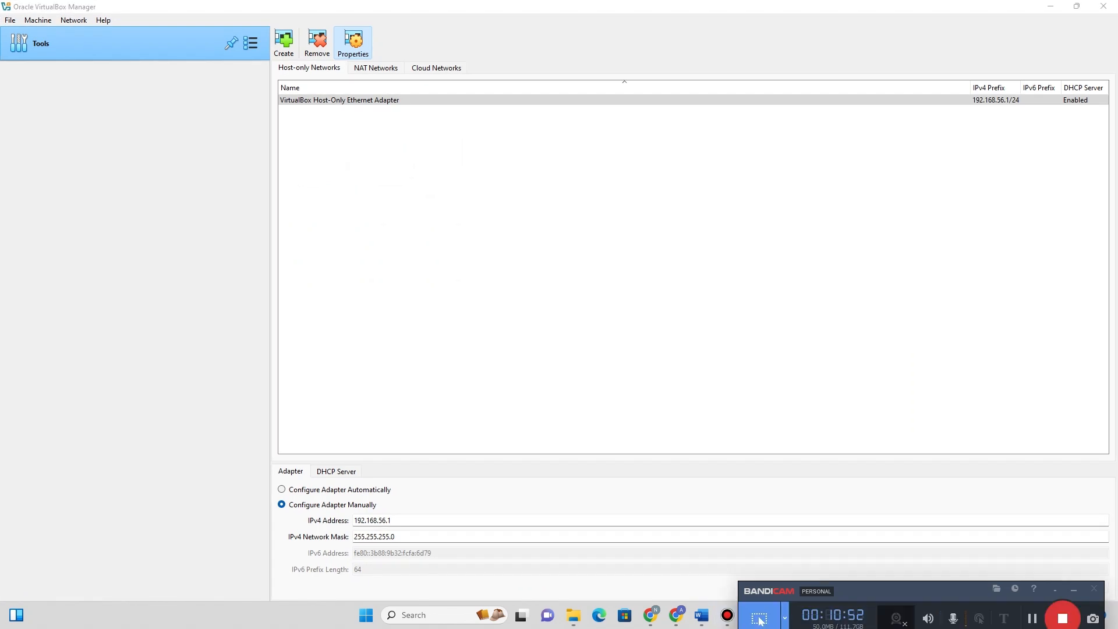
drag(832, 524, 887, 590)
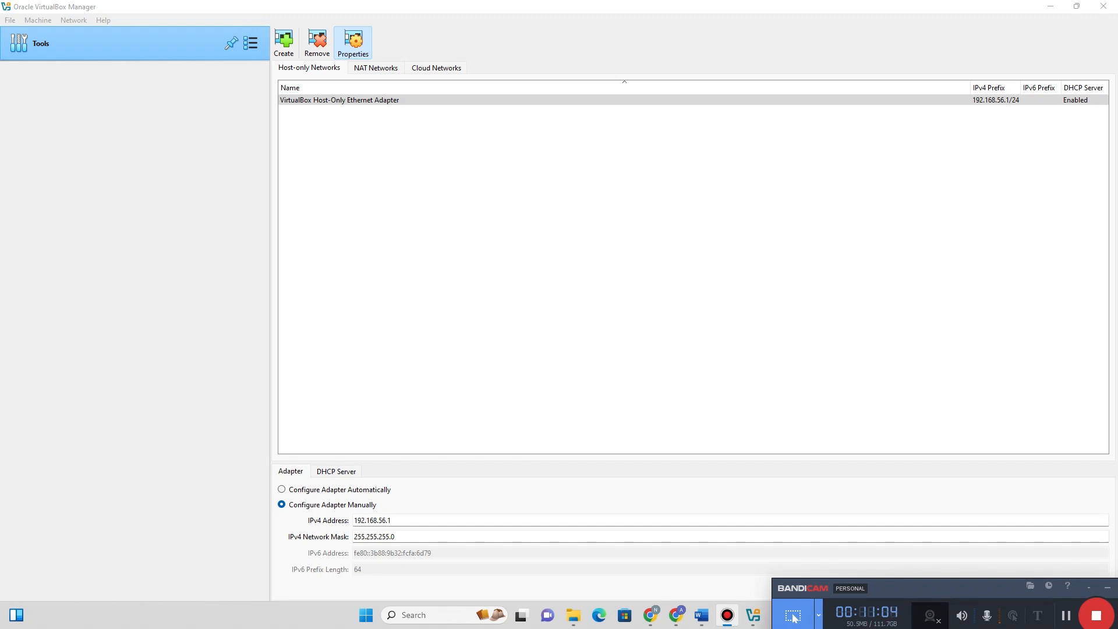
key(alt+Tab)
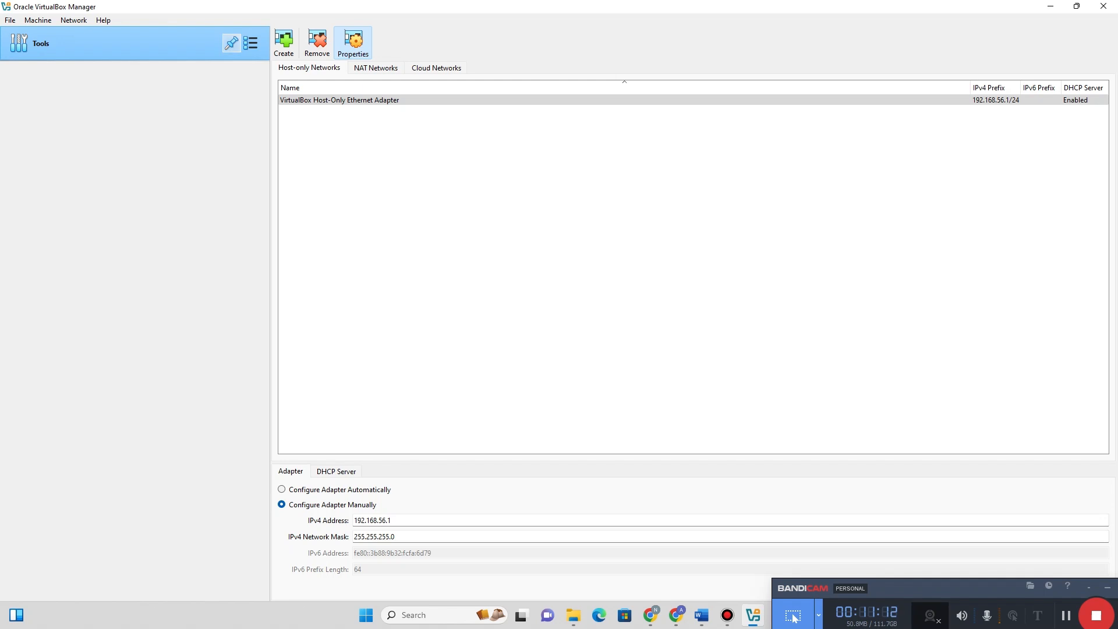
click(251, 43)
click(301, 39)
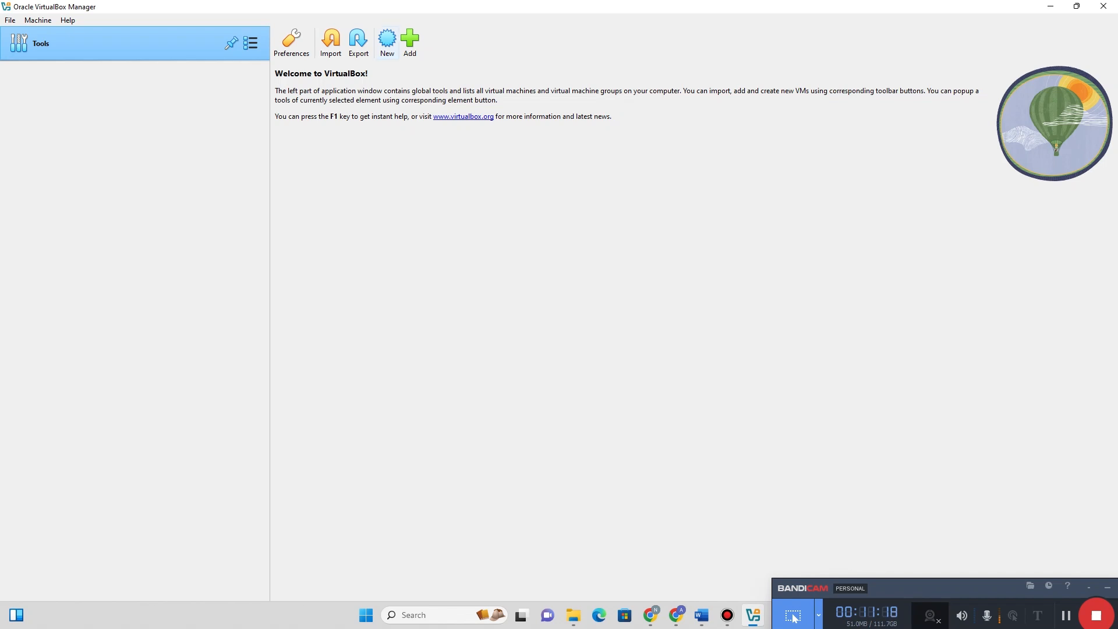
- Start a new virtual machine and bring the unnamed Create Virtual Machine wizard to the front
click(387, 42)
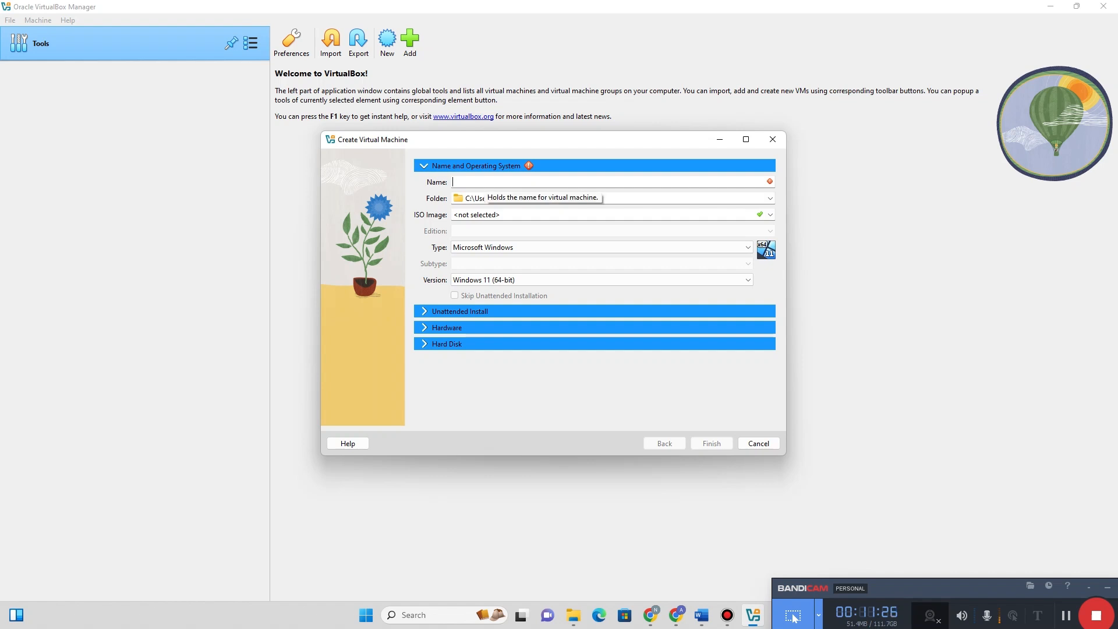
click(650, 615)
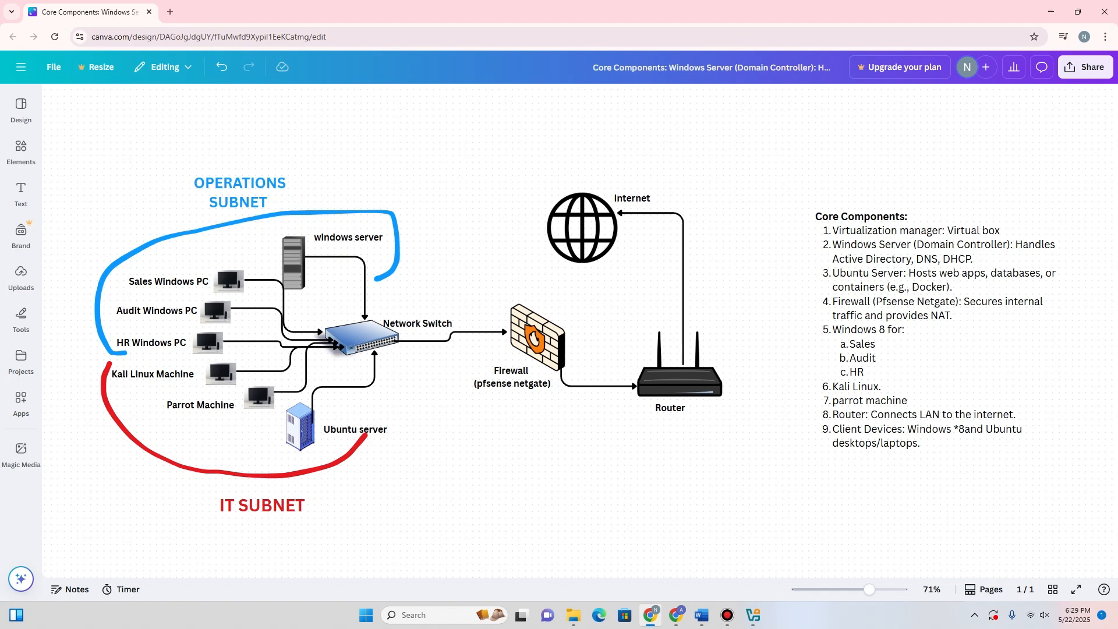
click(753, 615)
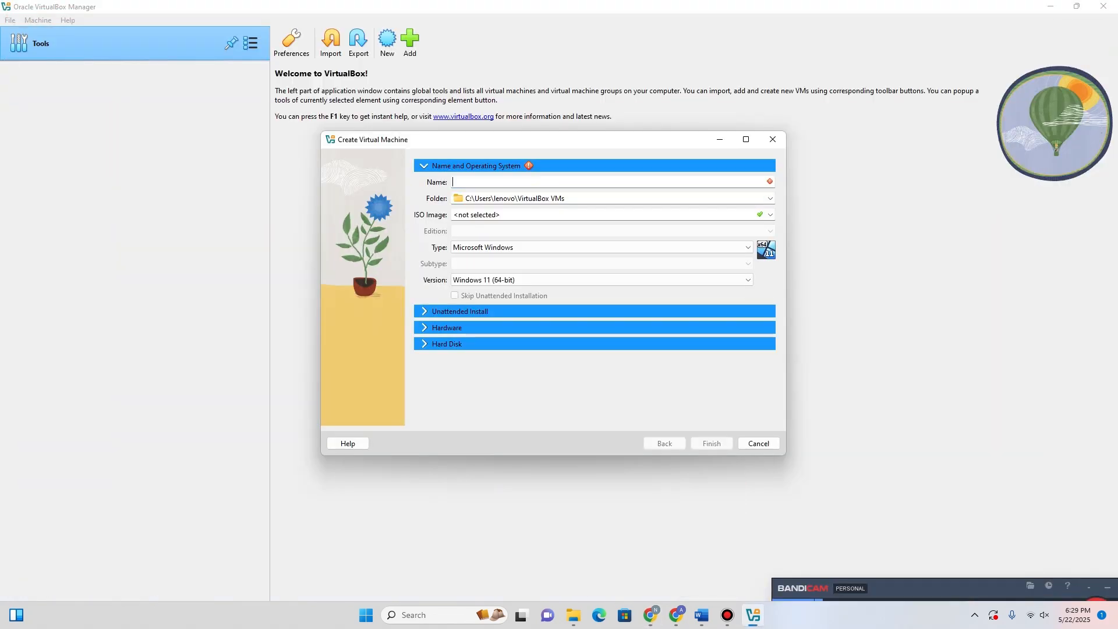
- Name the VM WINDOWS SERVER, attach the SERVER_EVAL_x64FRE_en-us ISO, and skip unattended installation
text(WIN)
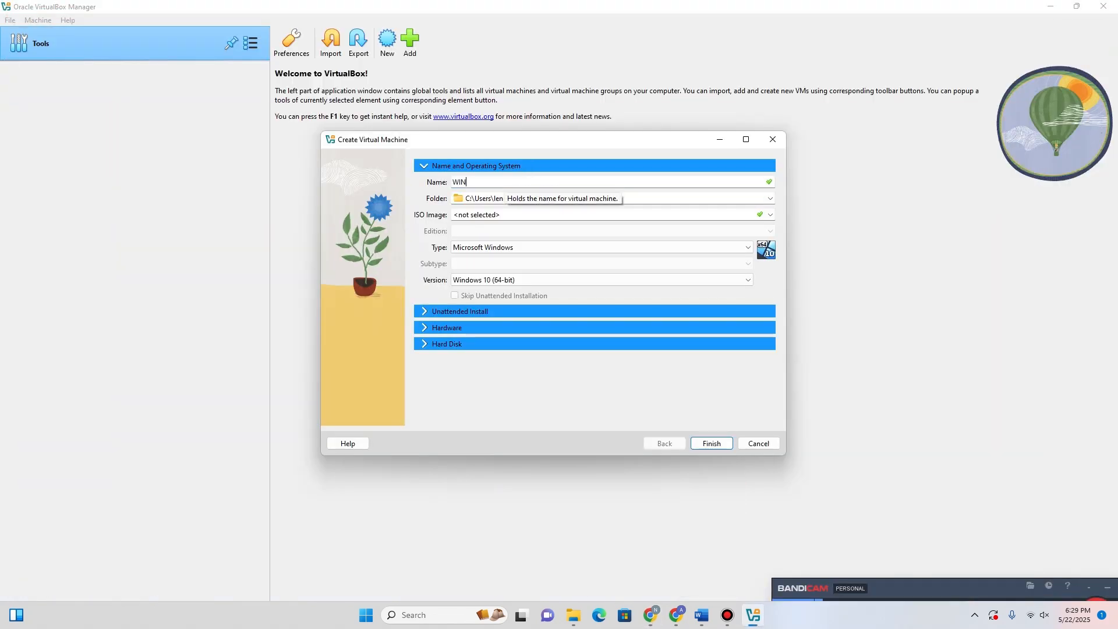
text(DOWS SERVER)
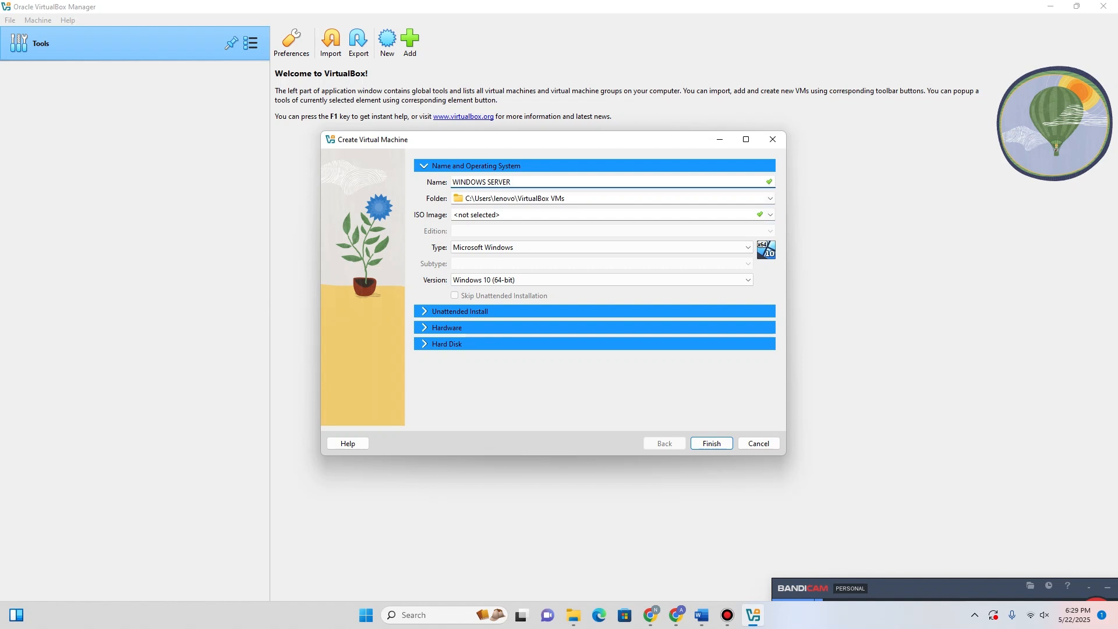
click(770, 214)
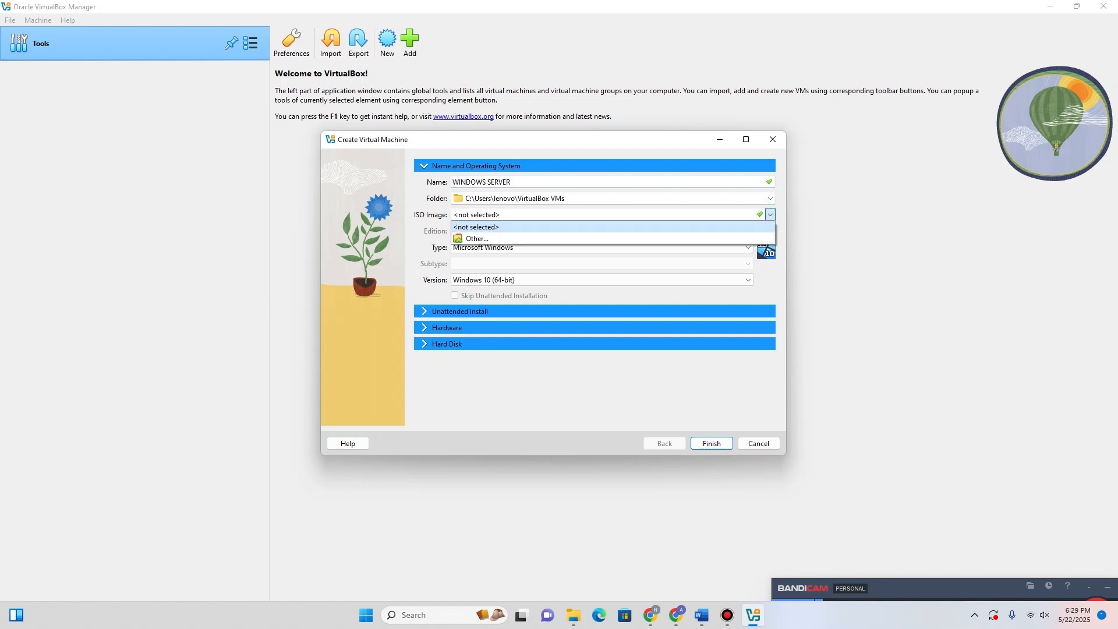
click(477, 238)
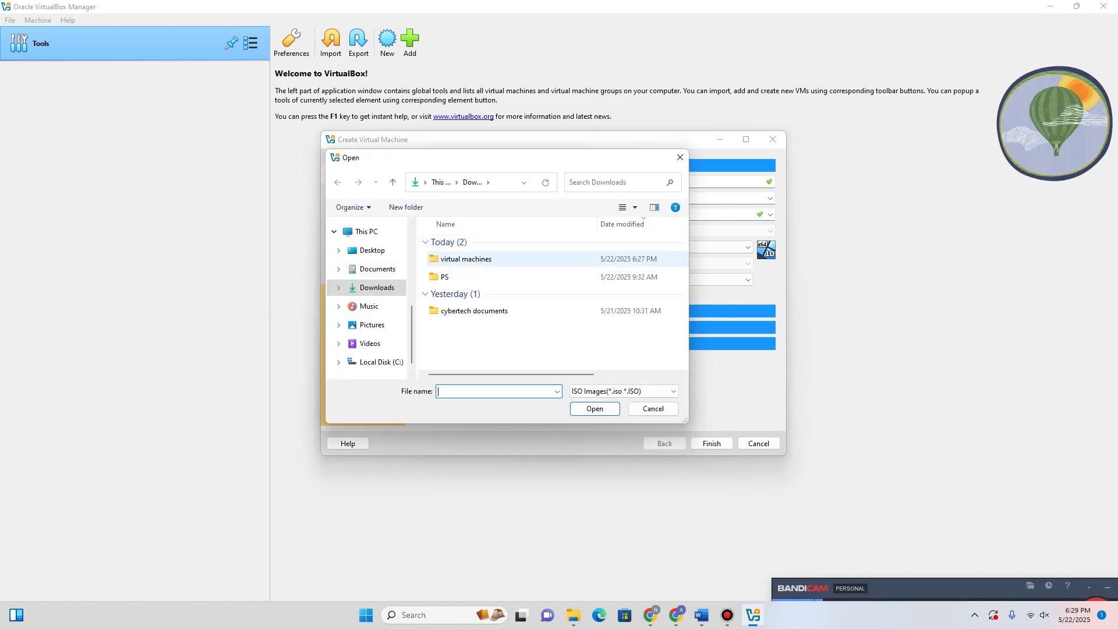
double_click(466, 259)
key(XF86AudioLowerVolume)
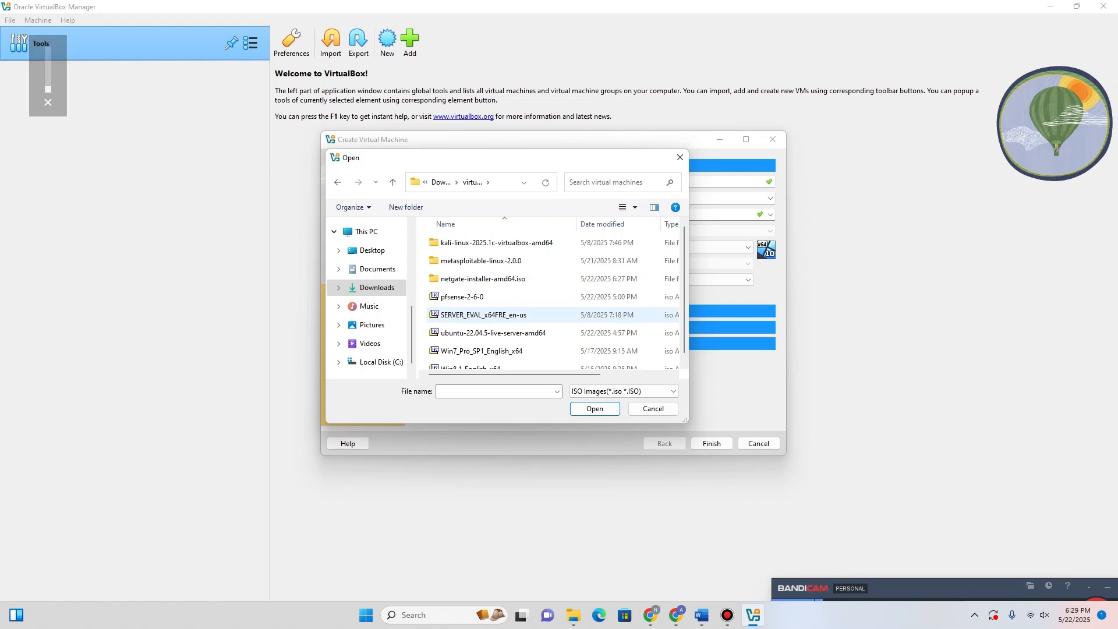
double_click(483, 315)
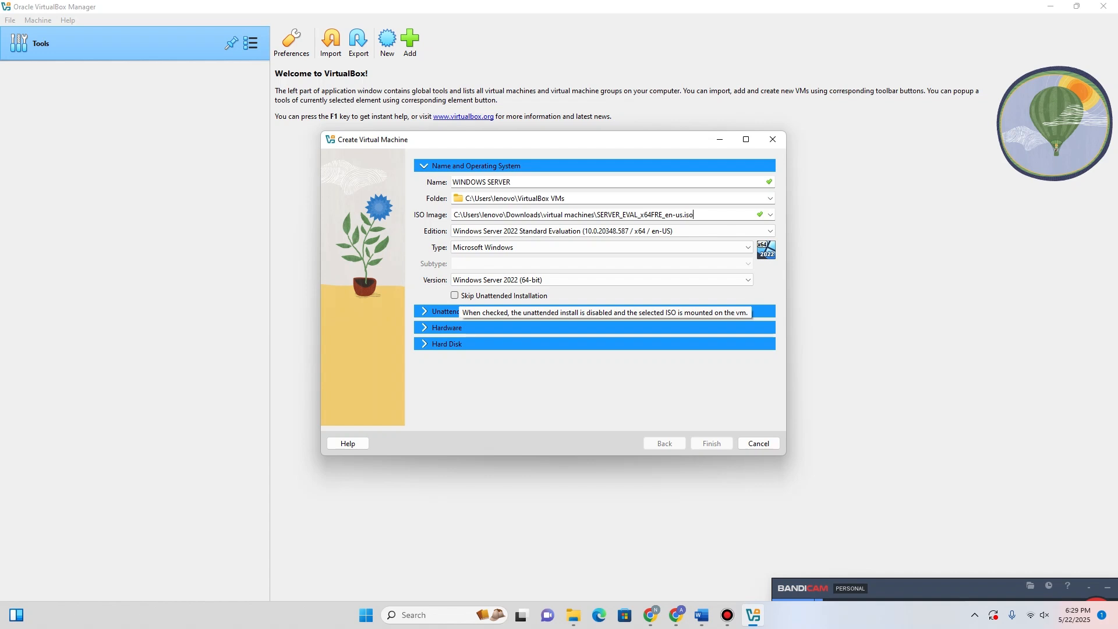
click(455, 296)
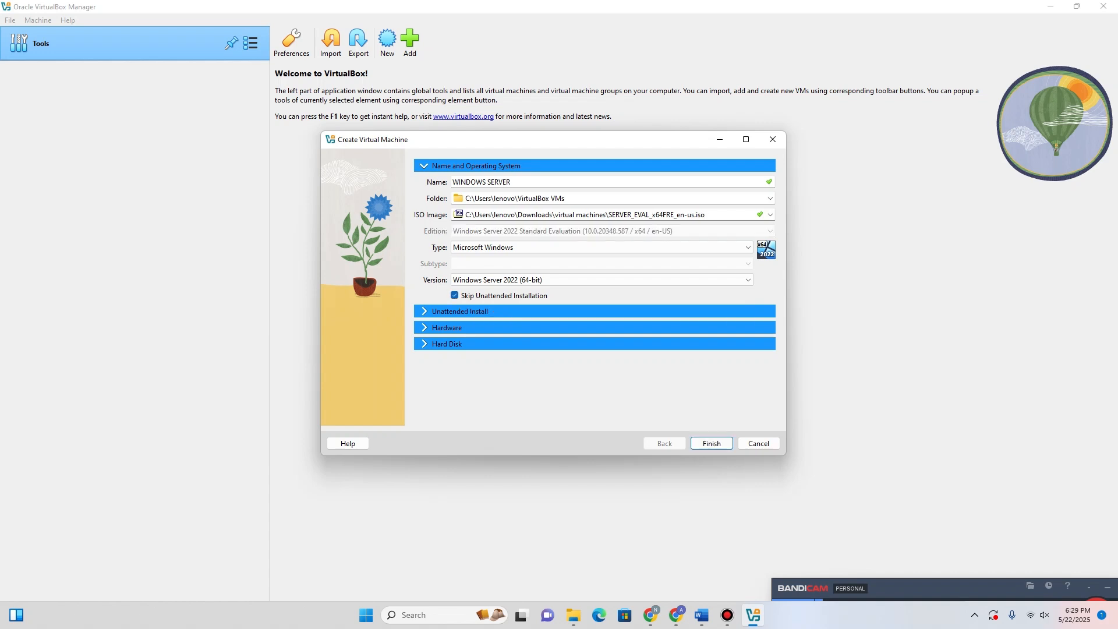
- Give WINDOWS SERVER 1024 MB memory and a 50 GB disk, then finish creating it
click(447, 328)
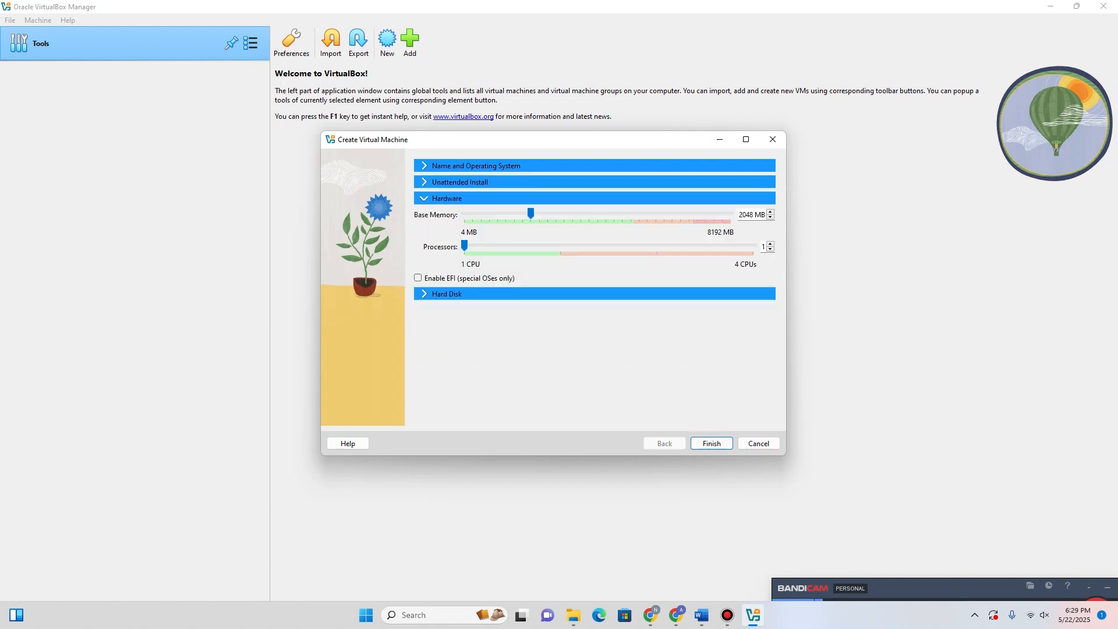
drag(530, 214, 498, 214)
click(447, 293)
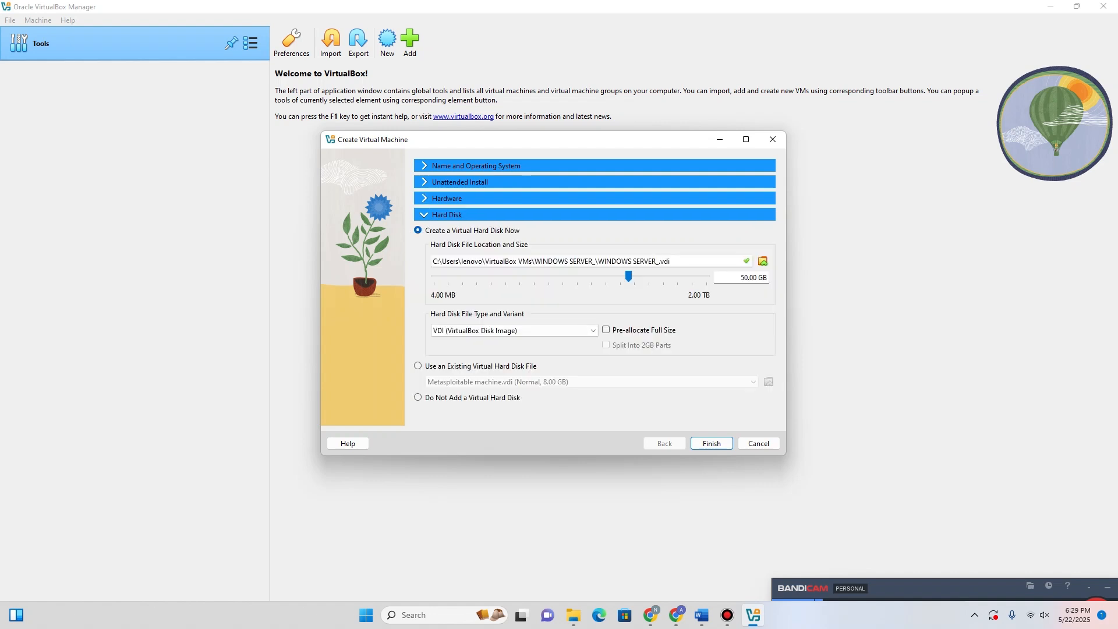
double_click(750, 277)
key(Return)
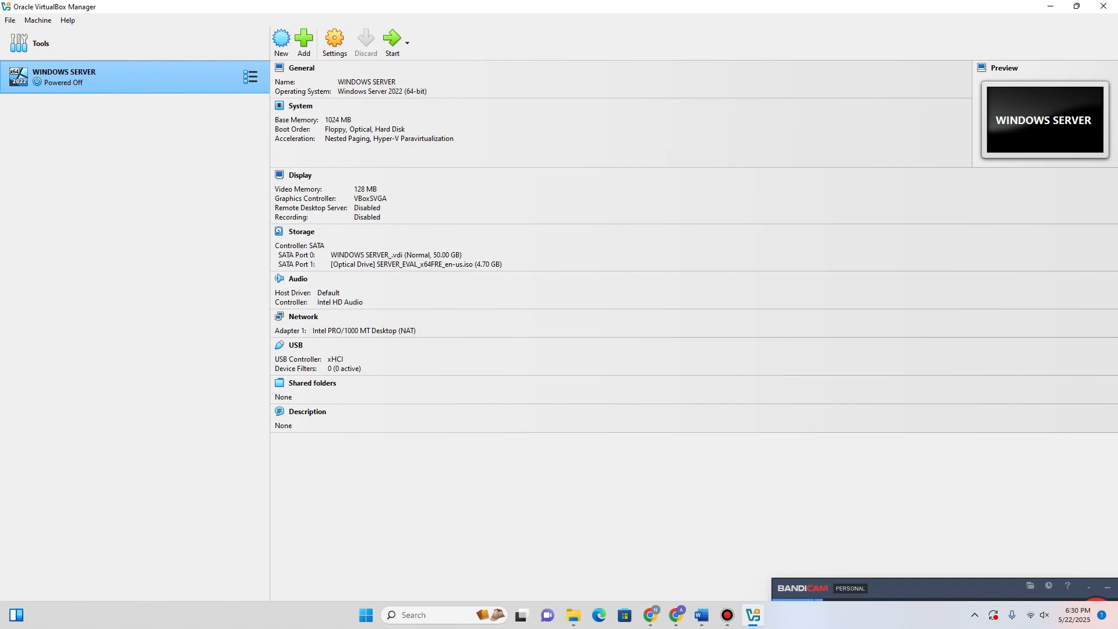
- Glance at the lab network diagram in Canva, then start a new VM in VirtualBox Manager
click(676, 614)
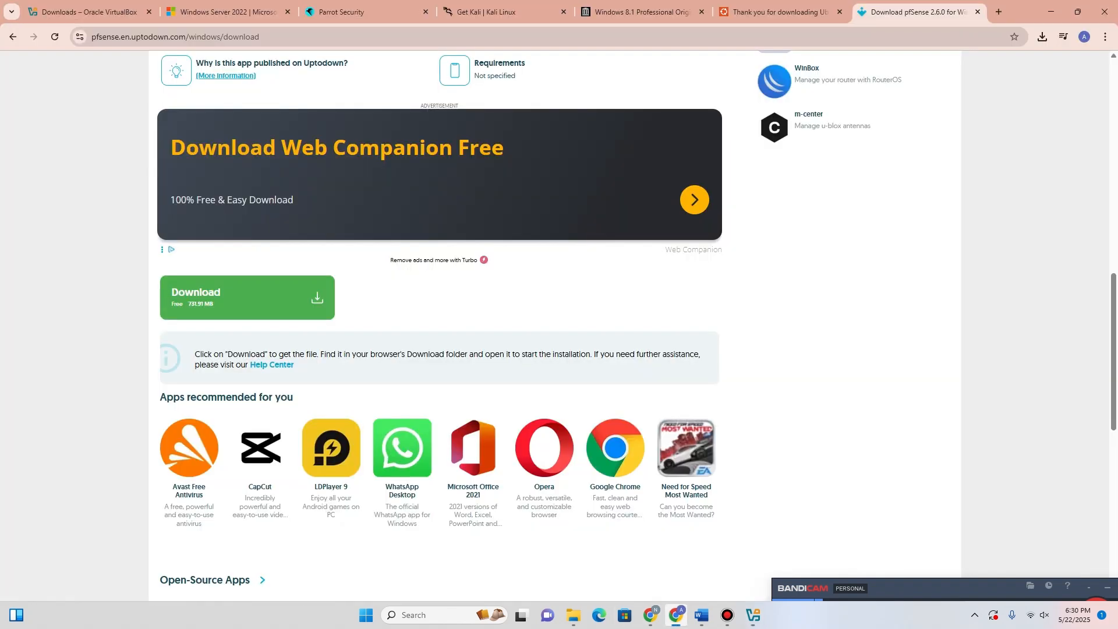
click(675, 615)
click(651, 615)
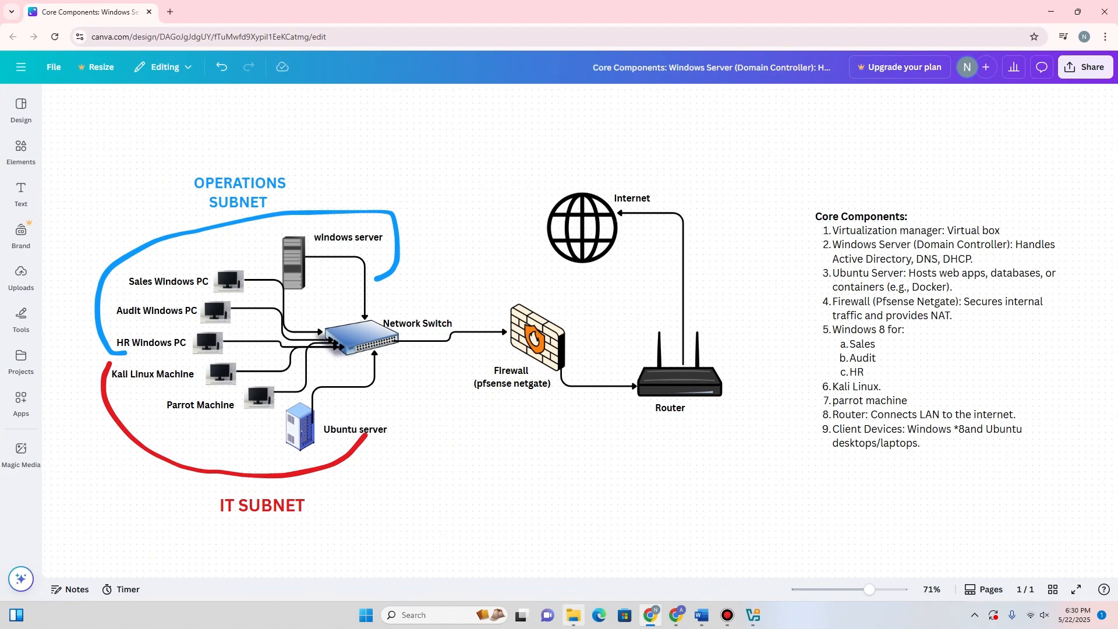
mouse_move(573, 615)
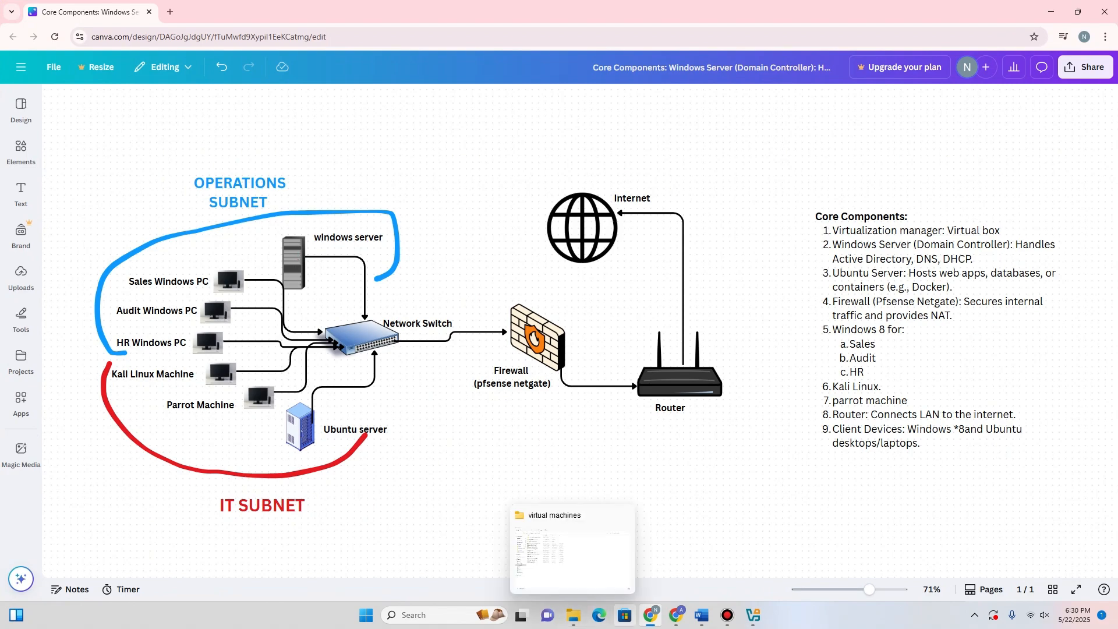
click(651, 615)
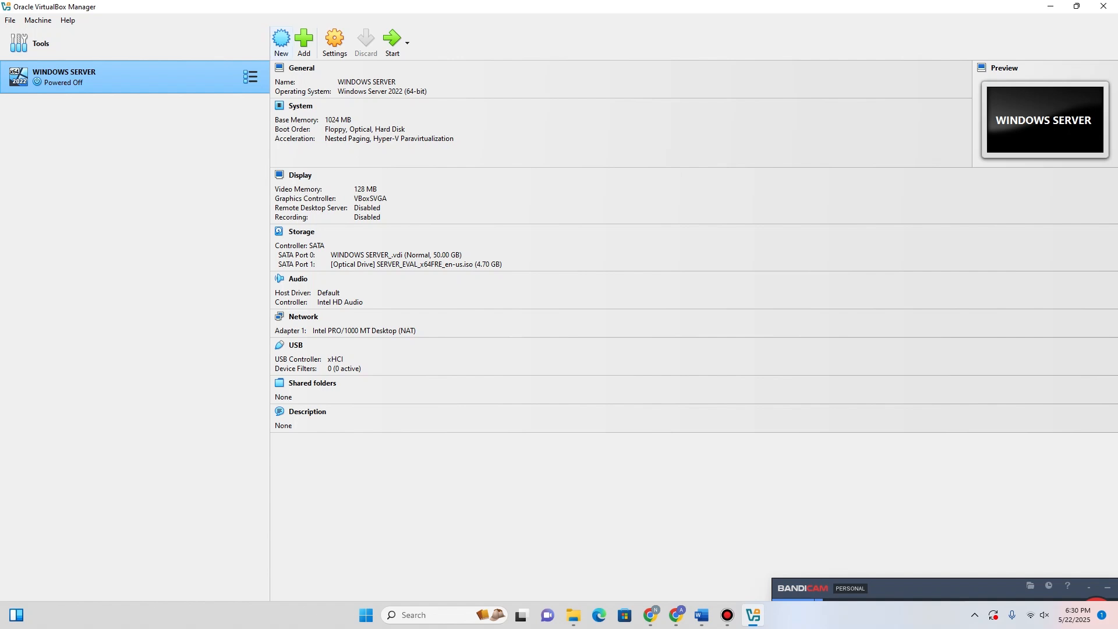
click(281, 40)
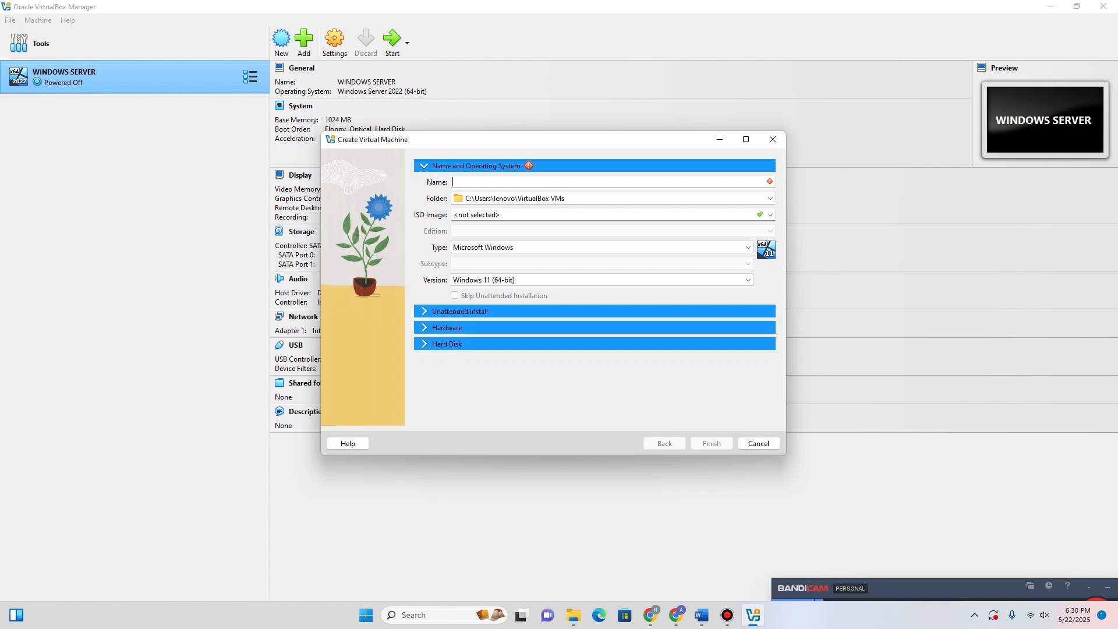
- Name the VM SALES WINDOWS PC, attach Win8.1_English_x64.iso, and skip unattended installation
text(SALE)
text(E)
text( WINDOWS)
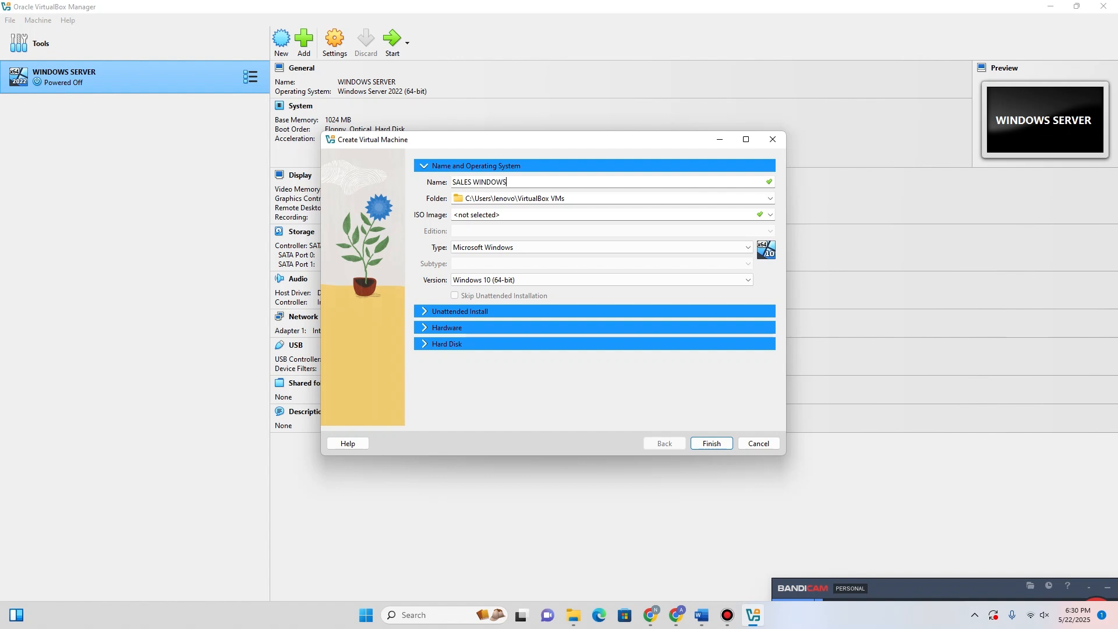
text( PC)
click(770, 215)
click(472, 230)
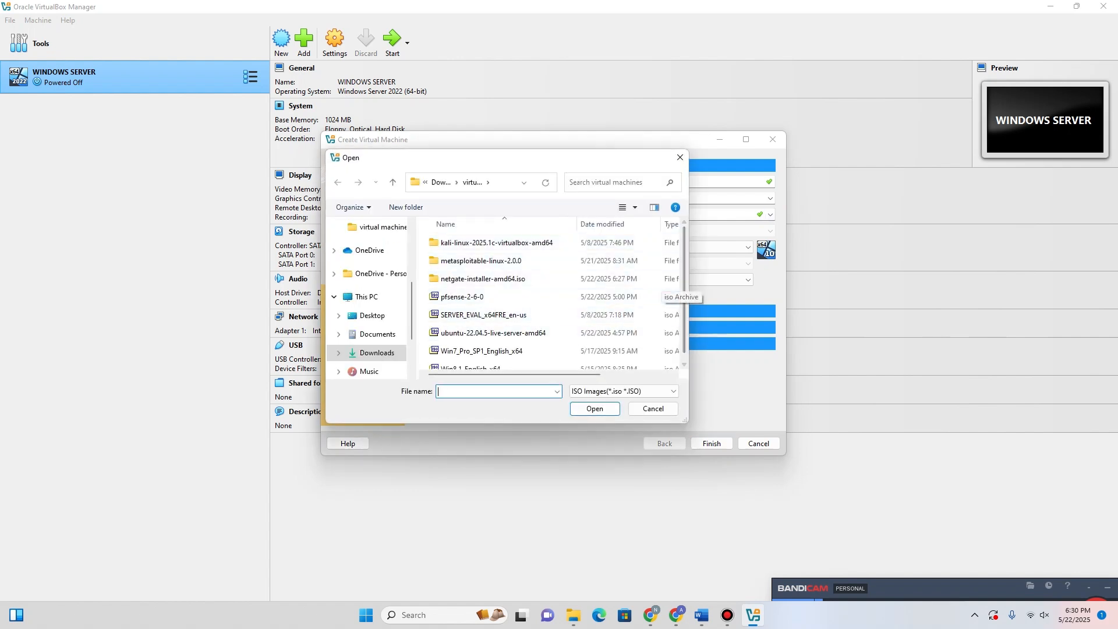
scroll(524, 314, down, 1)
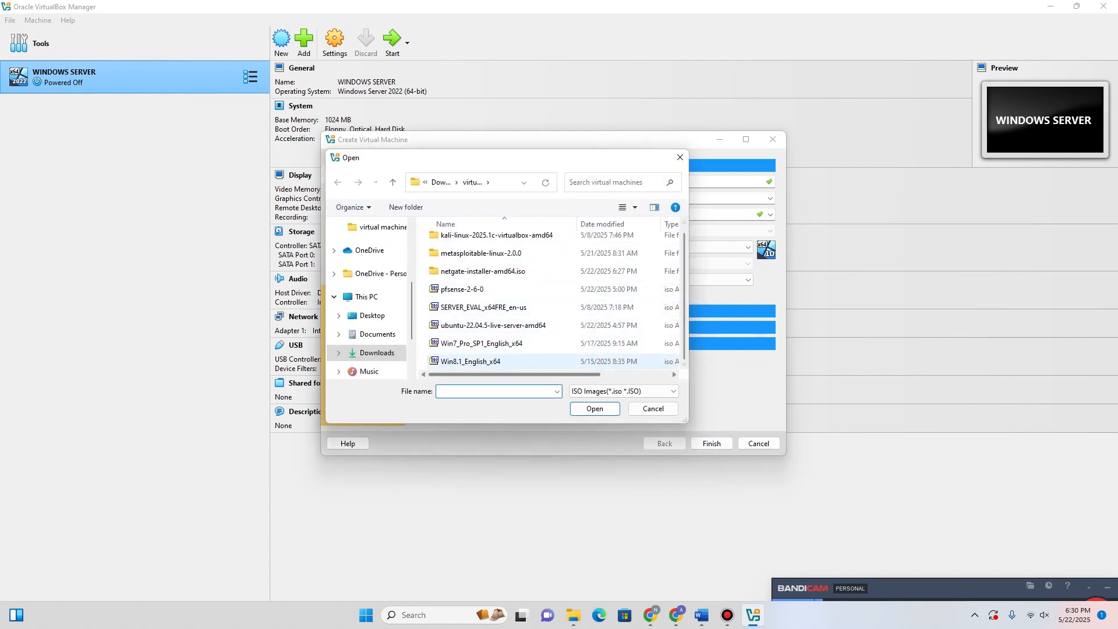
double_click(471, 361)
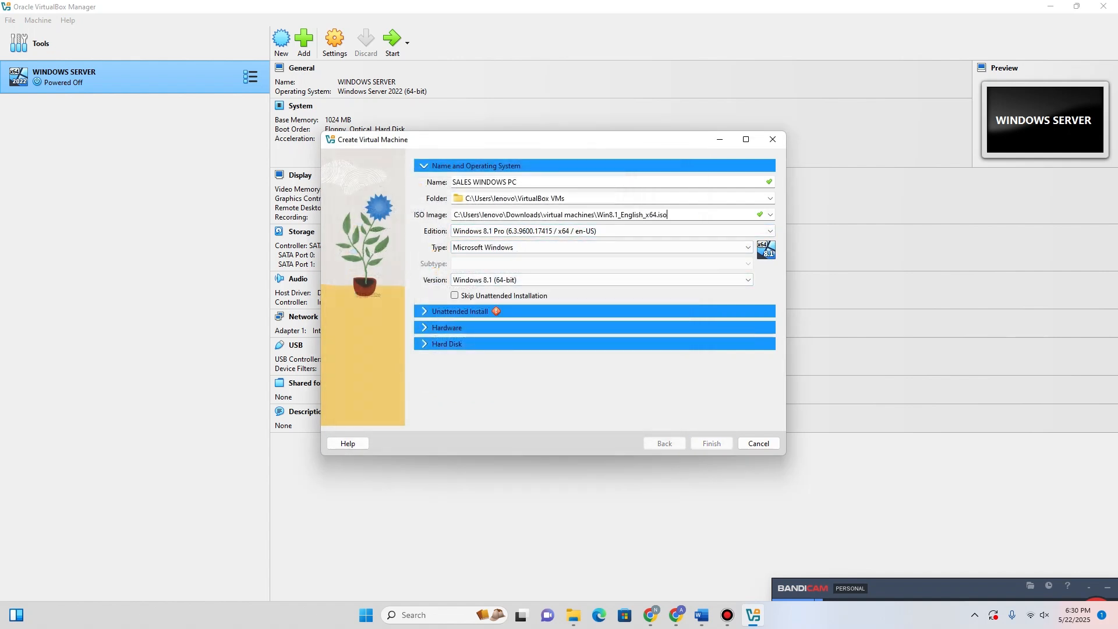
click(455, 295)
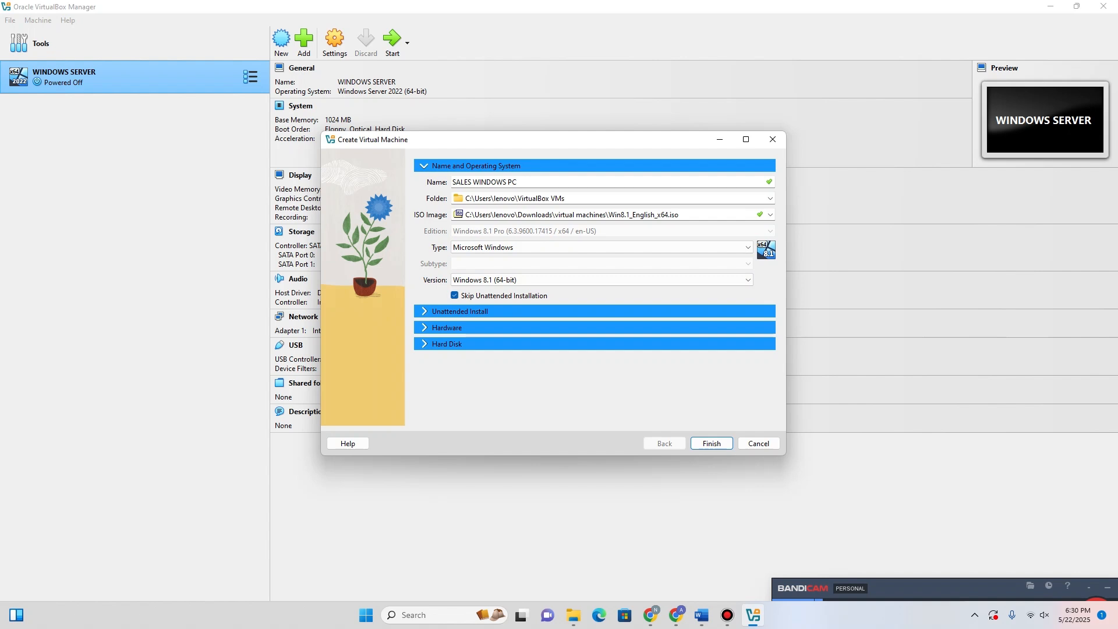
- Set SALES WINDOWS PC to 512 MB memory with a 40 GB disk and finish
click(446, 328)
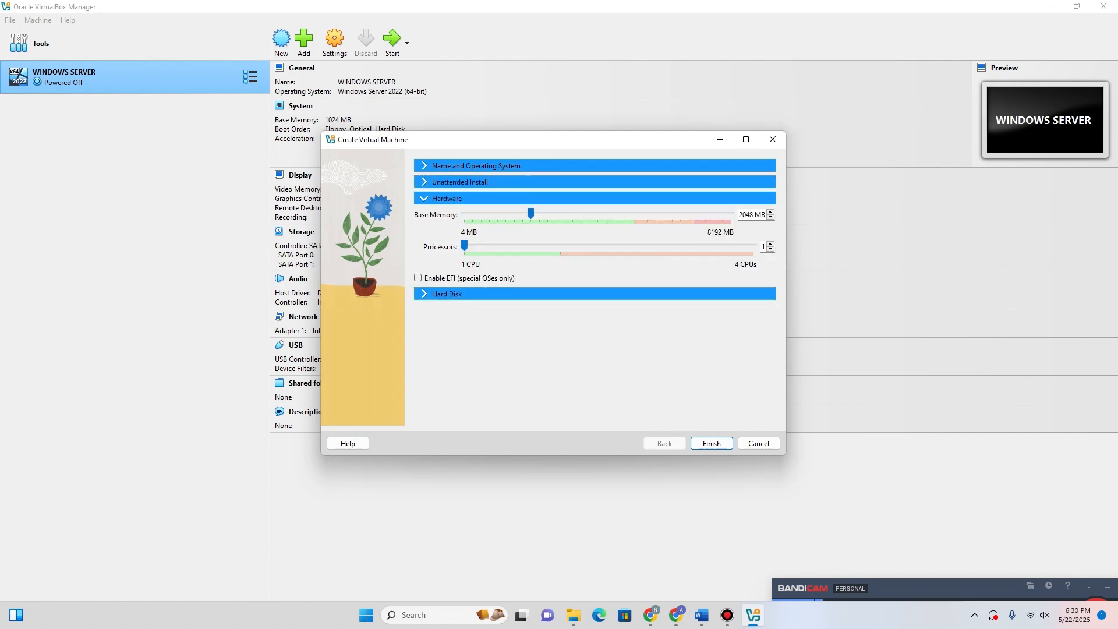
drag(531, 213, 481, 213)
click(446, 294)
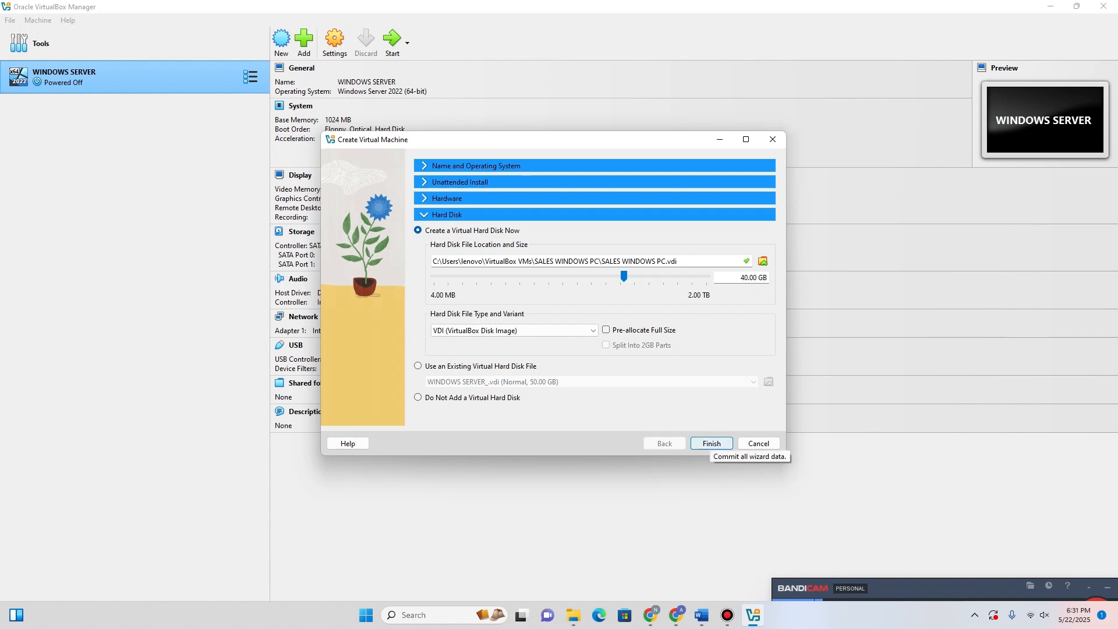
click(711, 443)
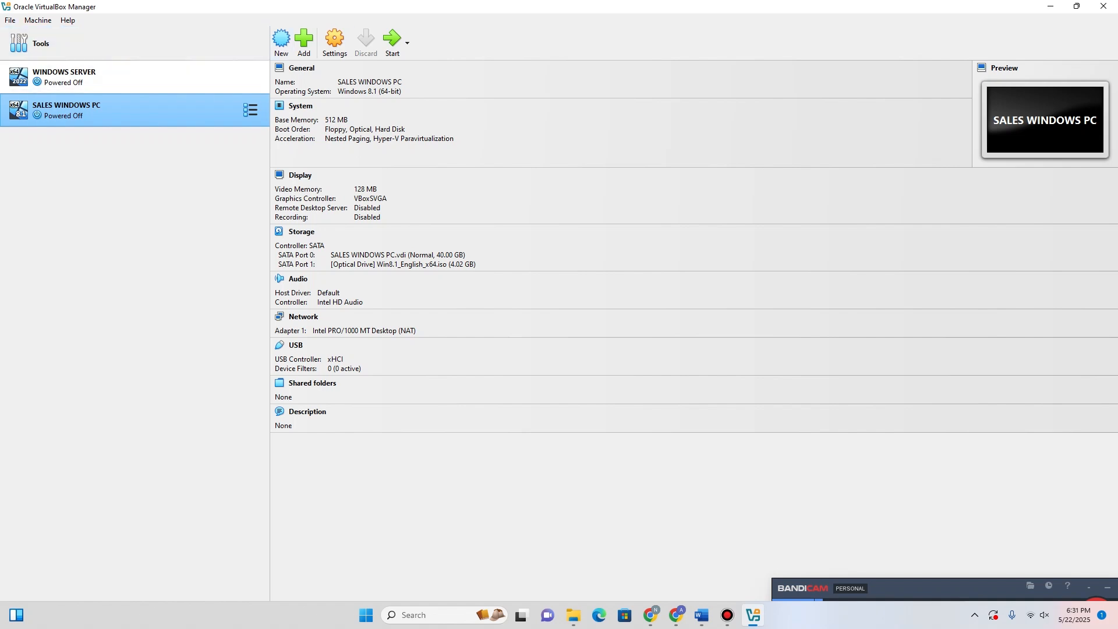
- Start a new VM named AUDIT WINDOWS PC with the Win8.1_English_x64 ISO attached
right_click(205, 112)
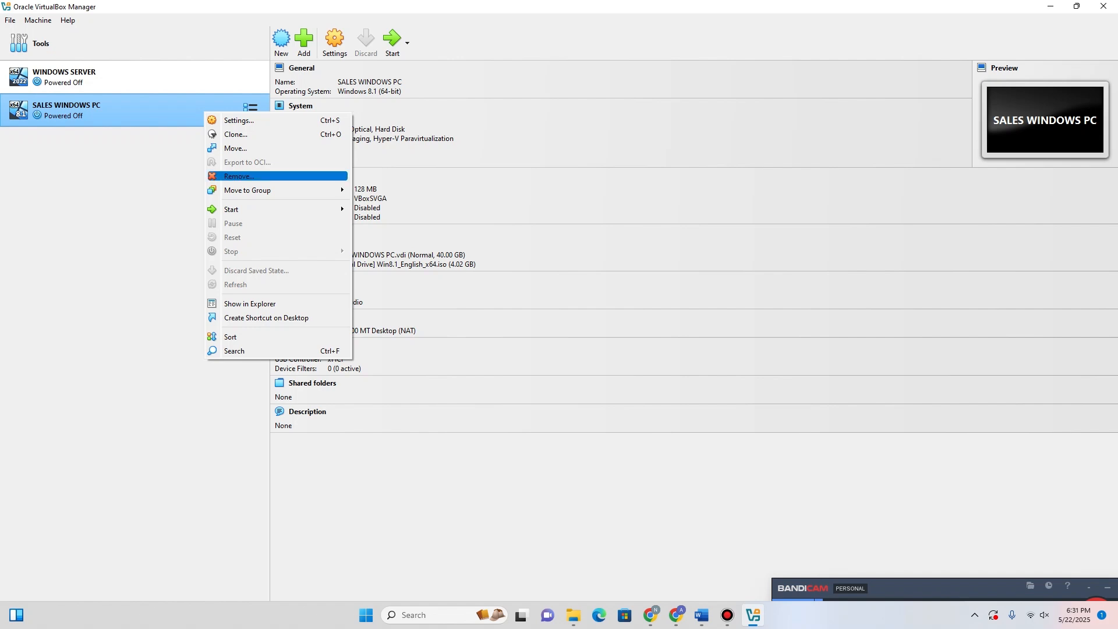
click(181, 201)
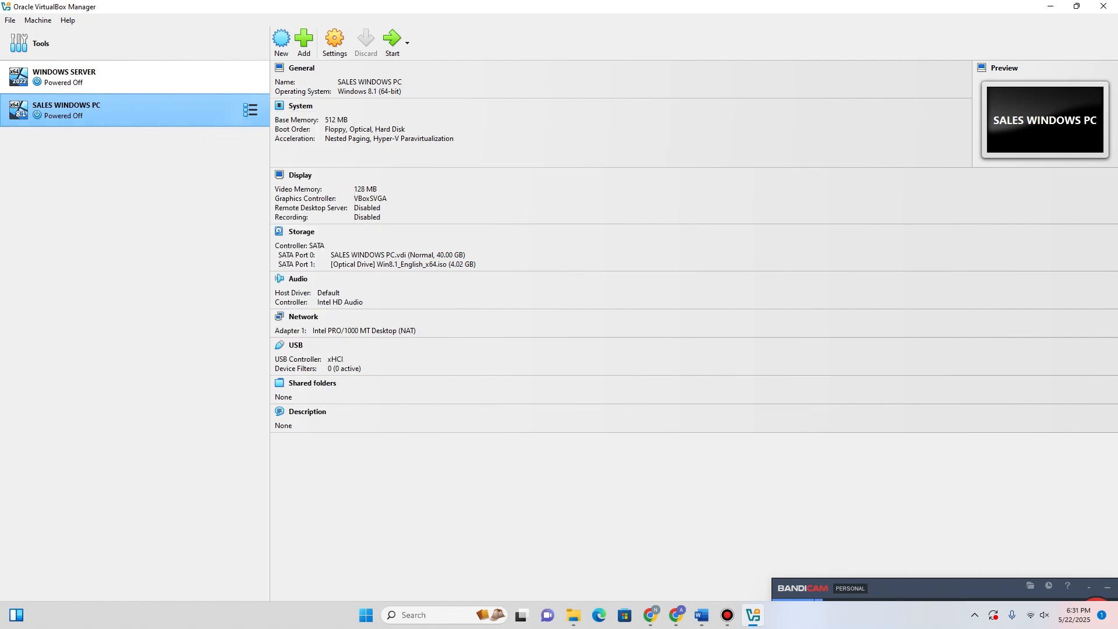
key(ctrl+n)
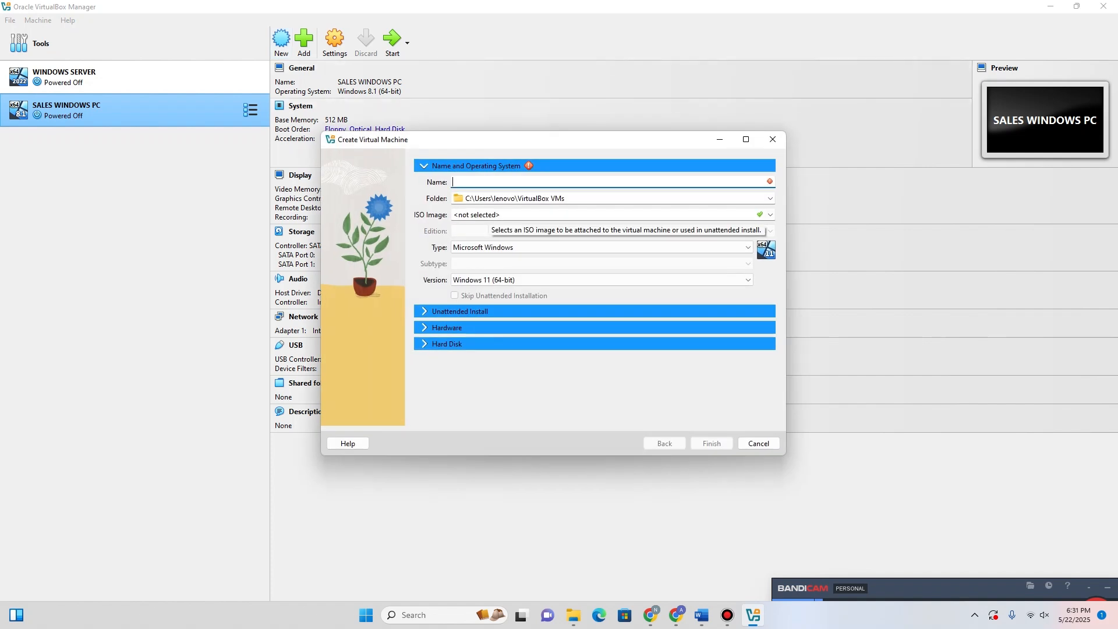
text(AUDIT WINDOWS PC)
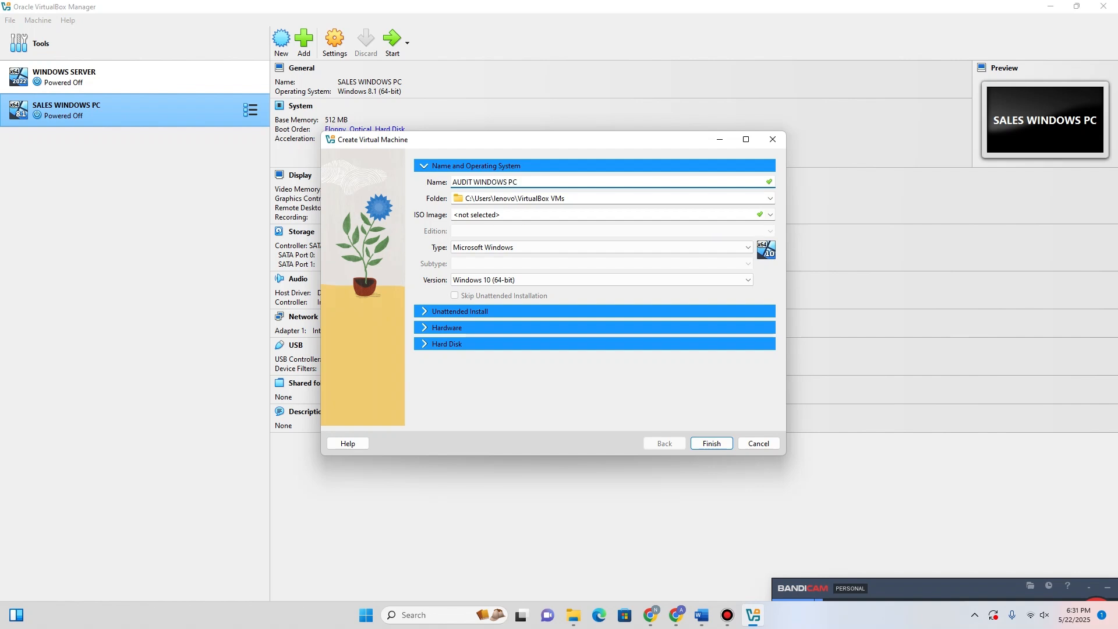
click(770, 215)
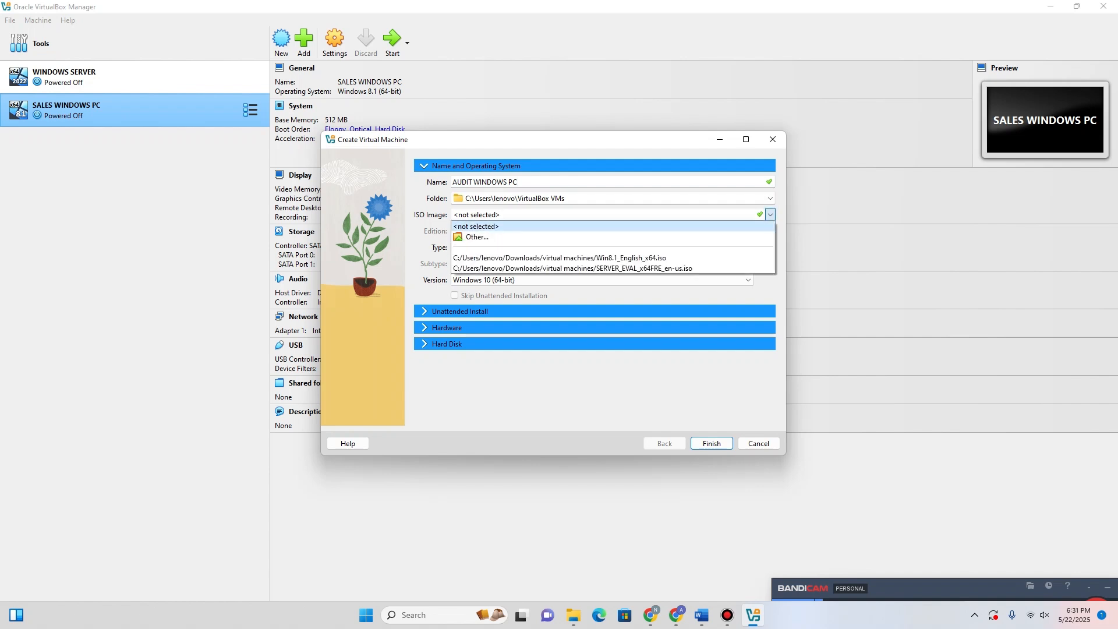
click(477, 233)
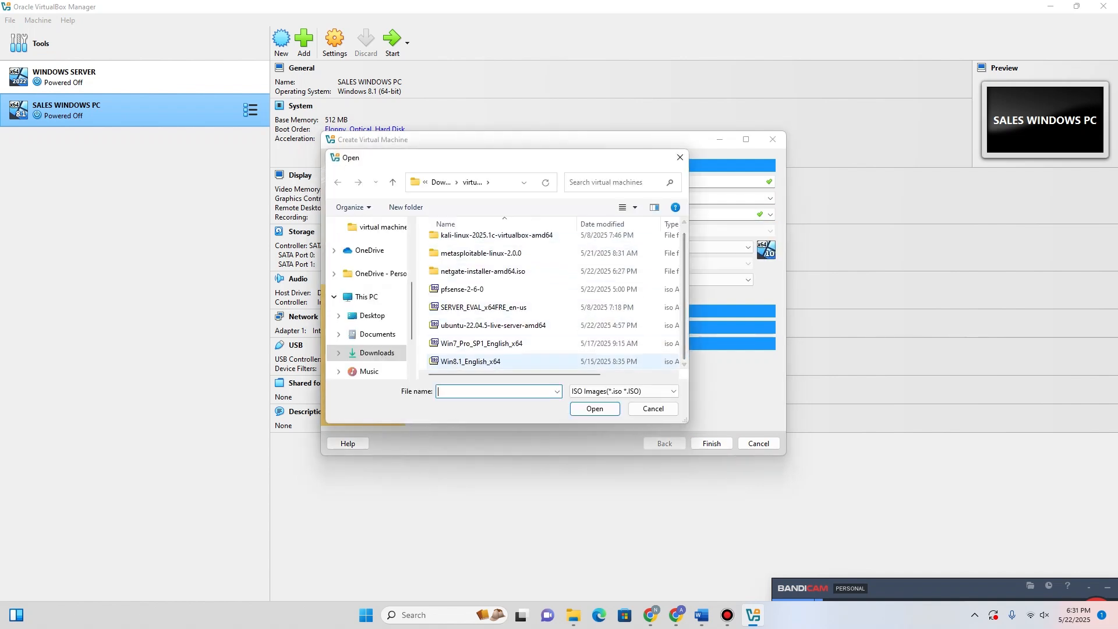
double_click(471, 361)
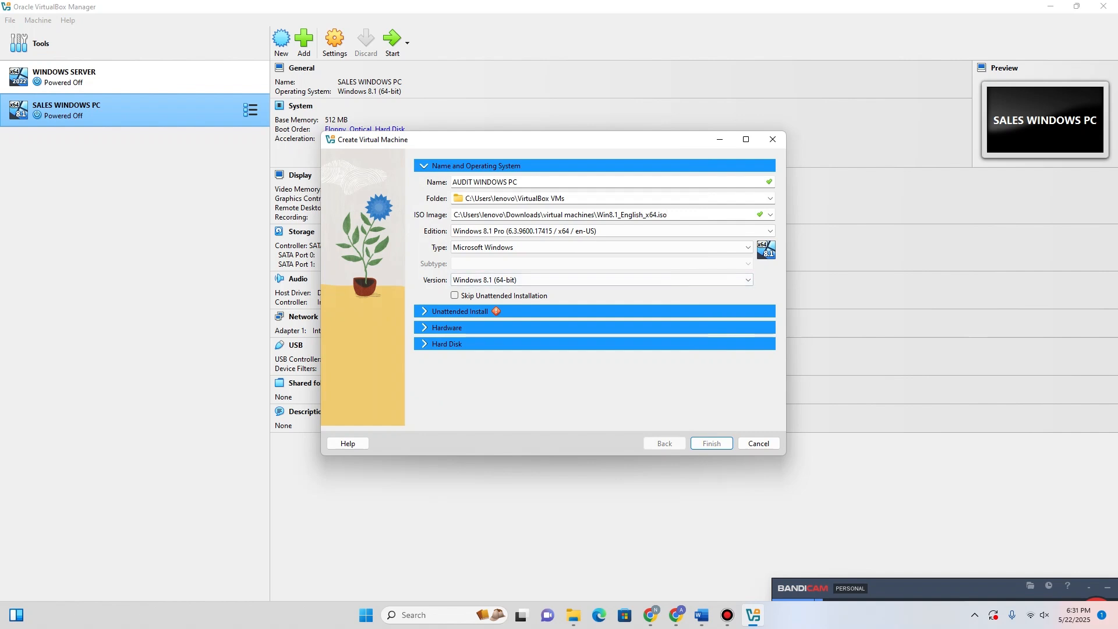
- Skip unattended install, set 512 MB memory and a 40 GB disk, and finish AUDIT WINDOWS PC
click(454, 295)
click(446, 327)
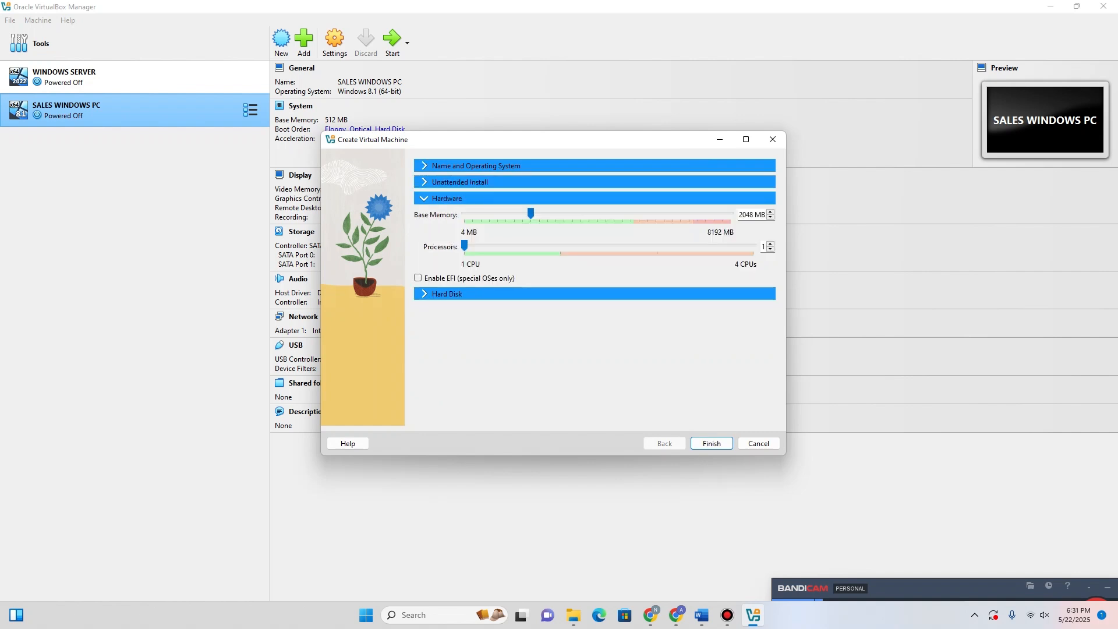
drag(530, 214, 480, 214)
click(447, 293)
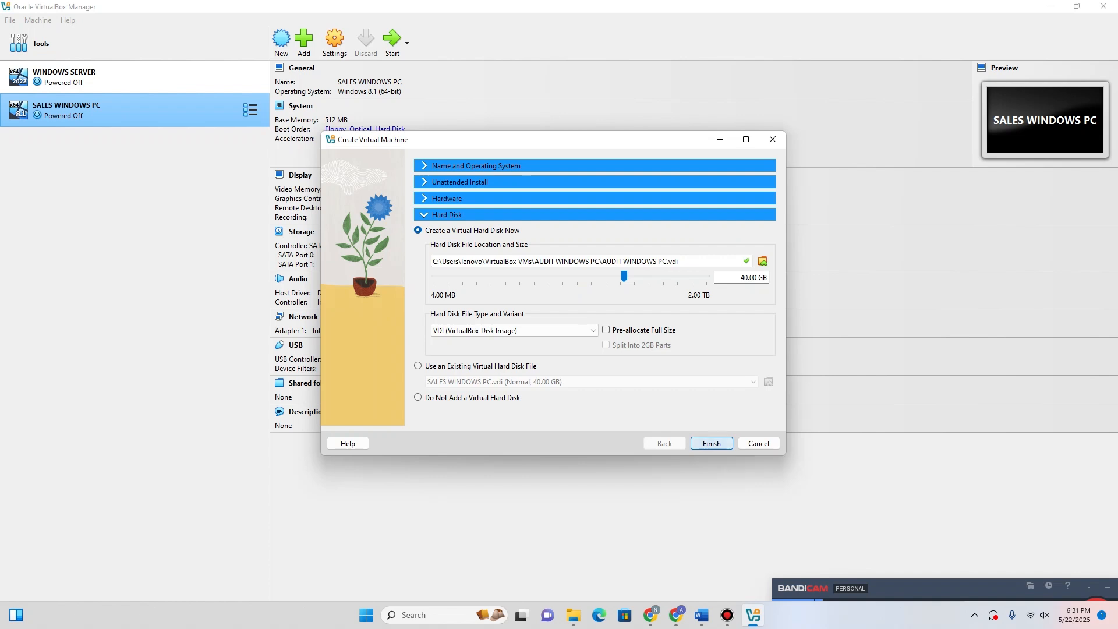
click(712, 443)
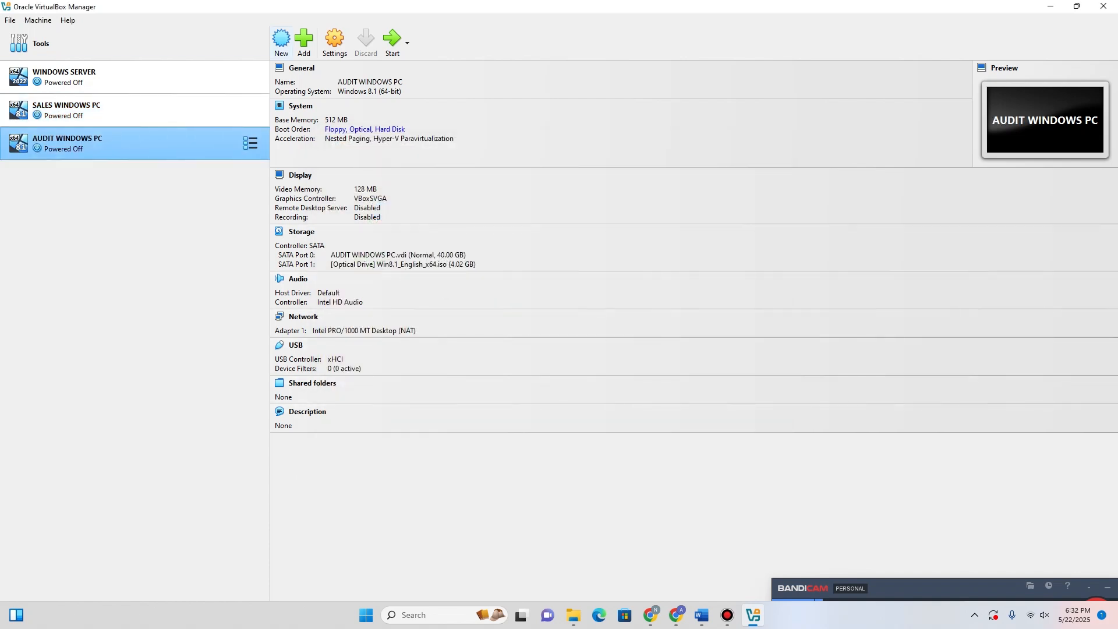
- Start a new VM named HR WINDOWS PC using the Win8.1_English_x64 ISO
key(ctrl+n)
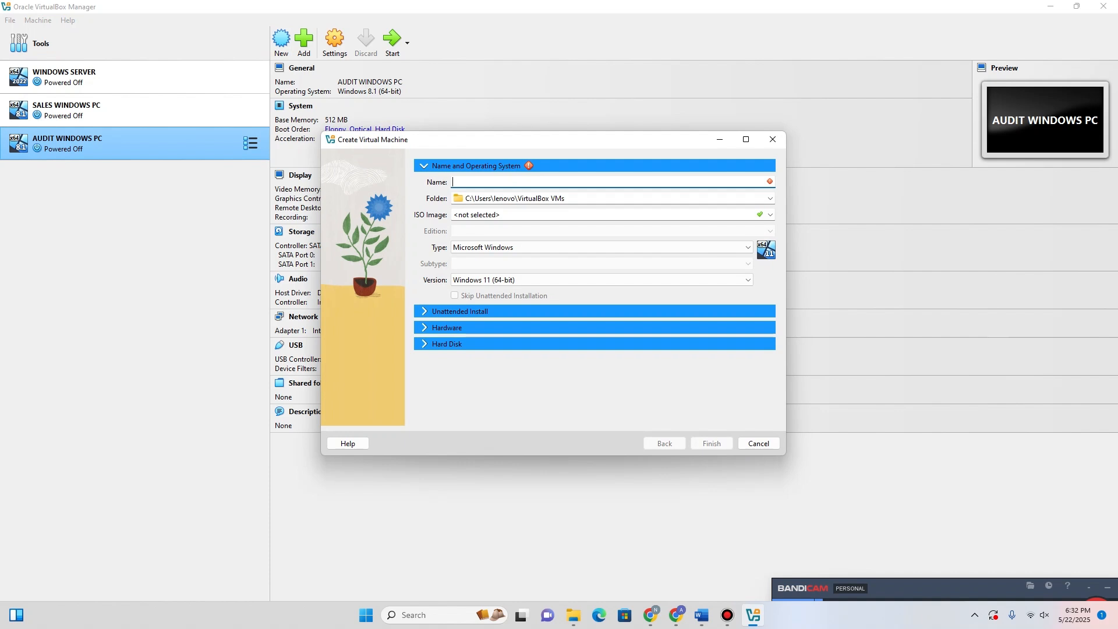
text(HR WINDOWS PC)
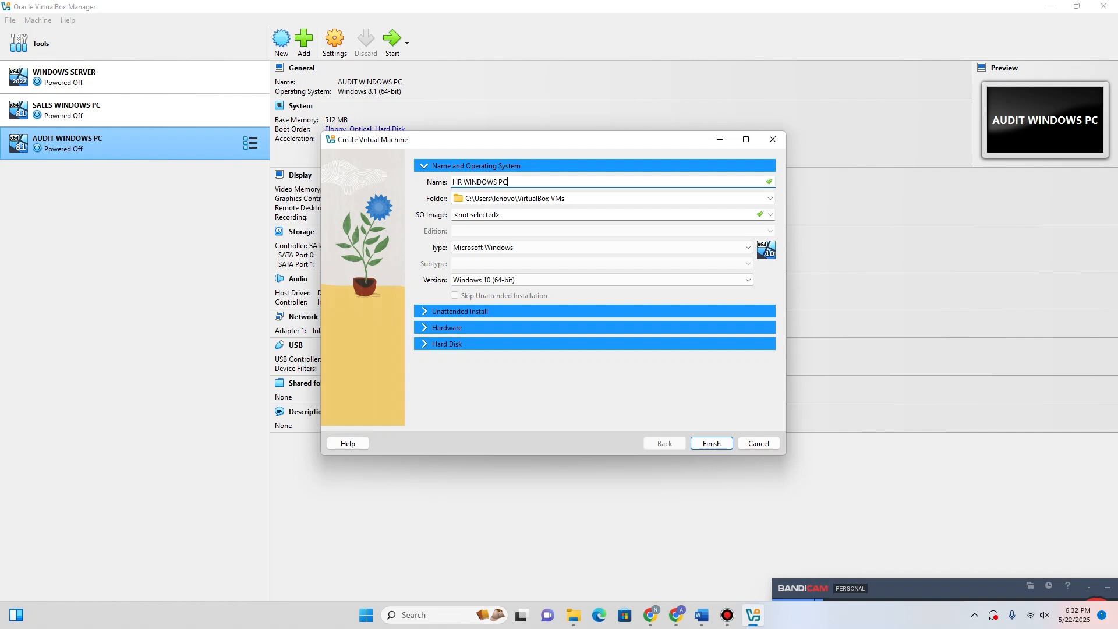
click(770, 214)
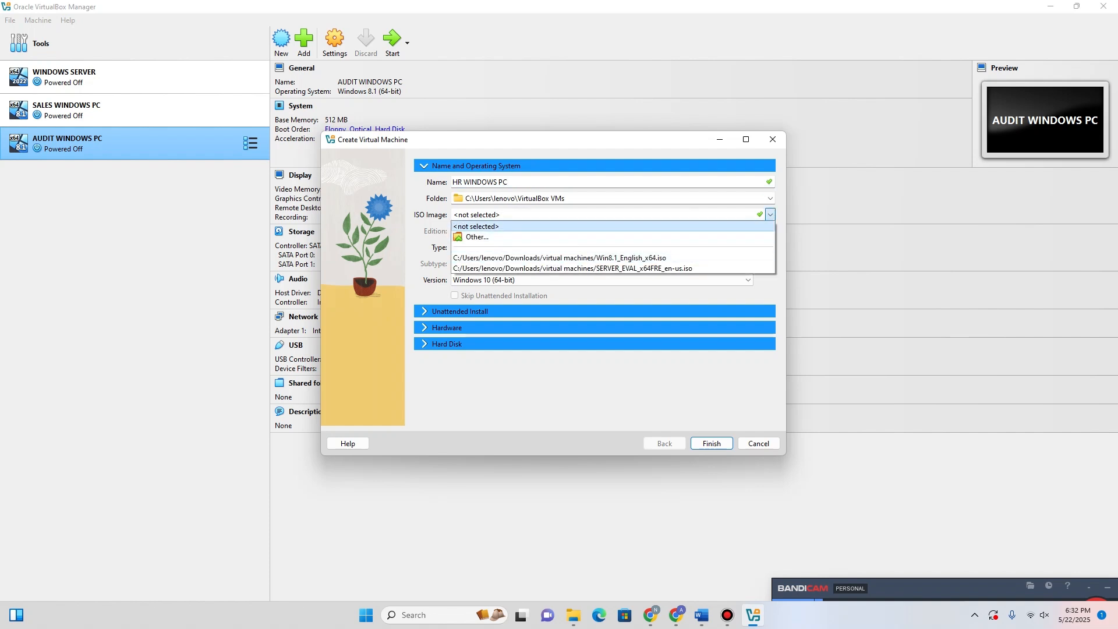
key(Return)
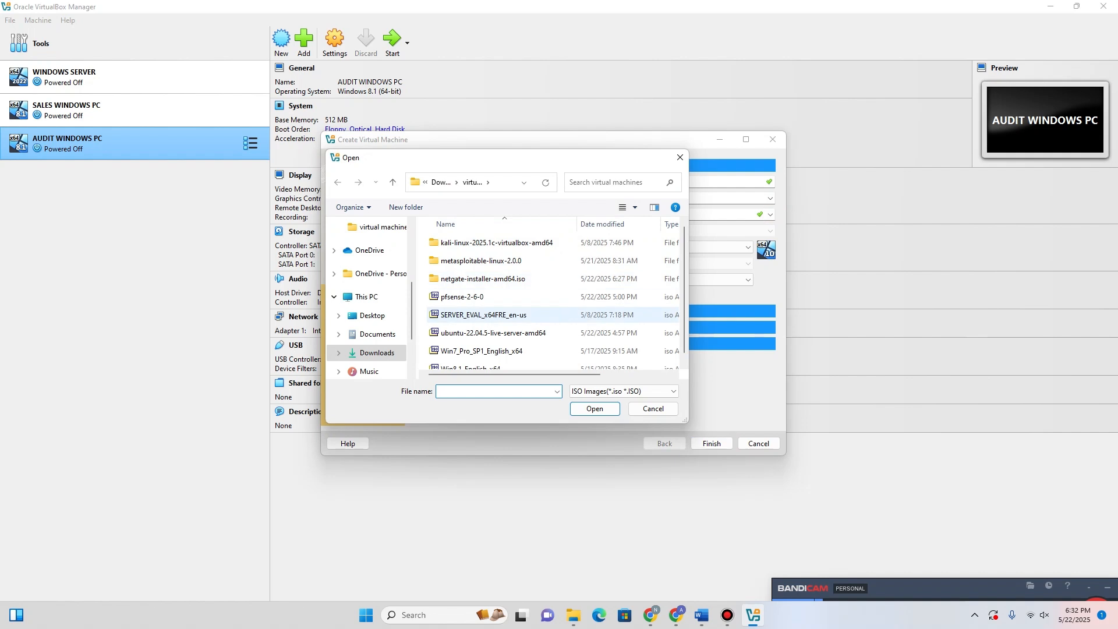
scroll(483, 349, down, 1)
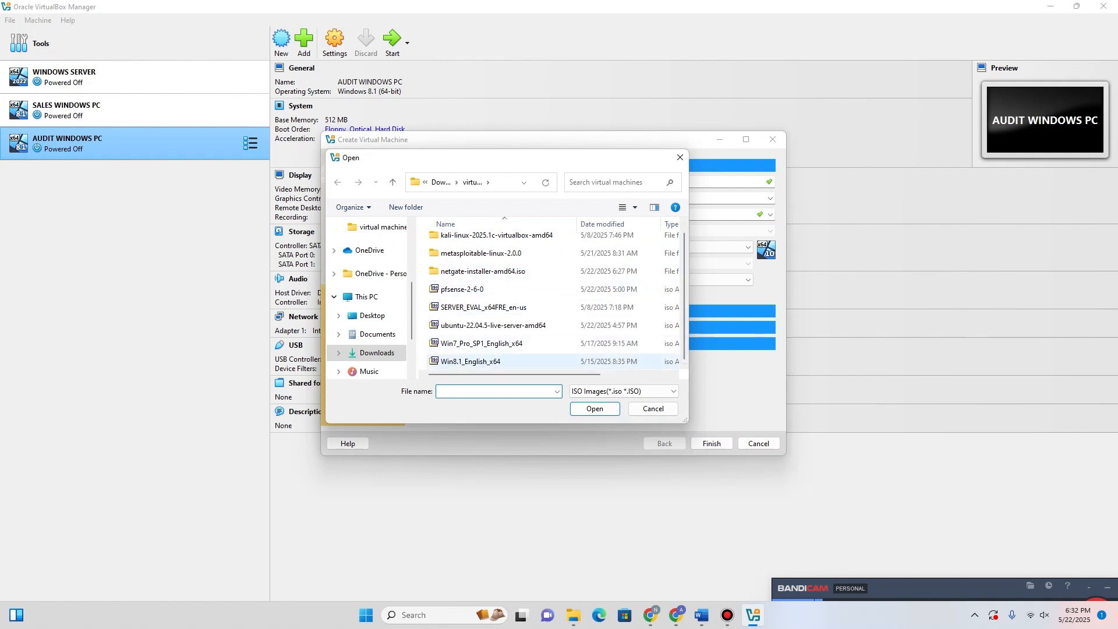
double_click(470, 361)
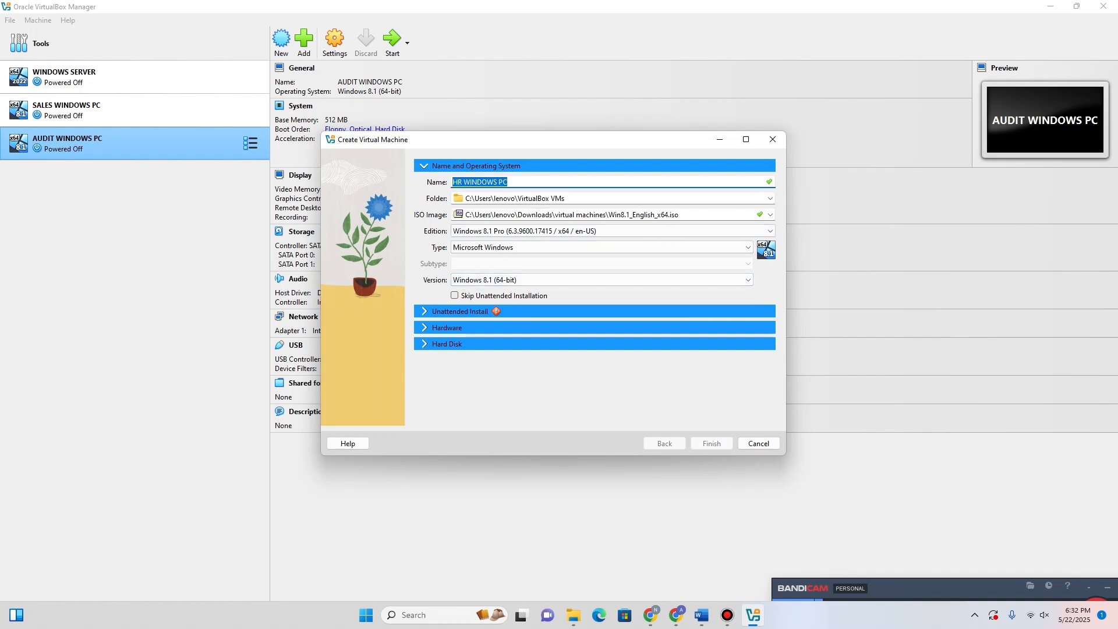
- Skip unattended install, set 512 MB memory and a 40 GB disk, and finish HR WINDOWS PC
click(454, 295)
click(447, 327)
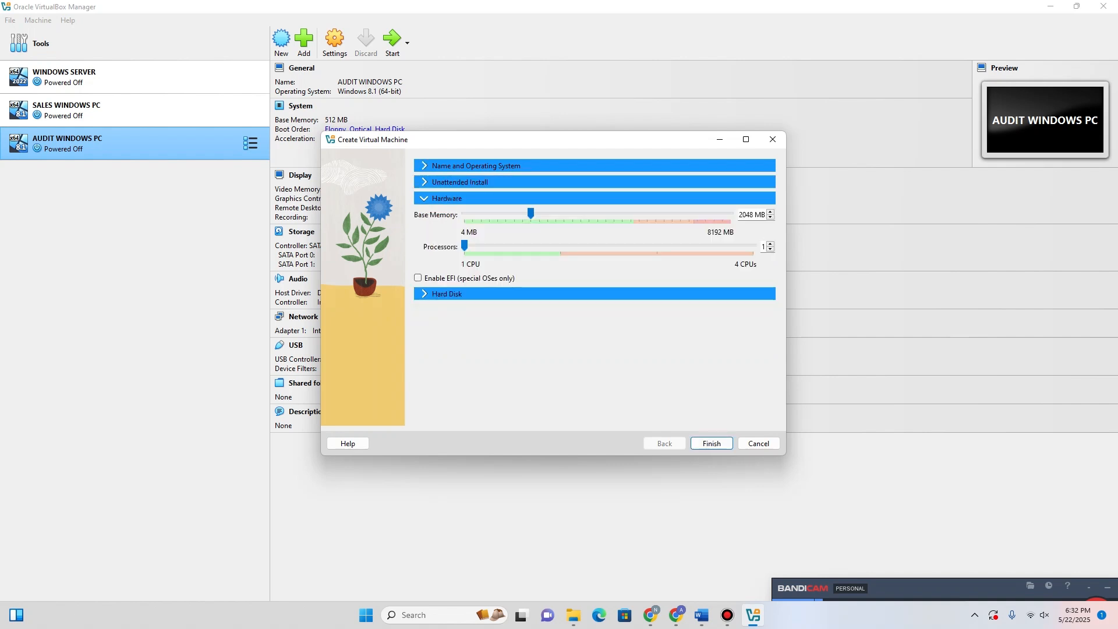
drag(531, 214, 483, 214)
click(447, 293)
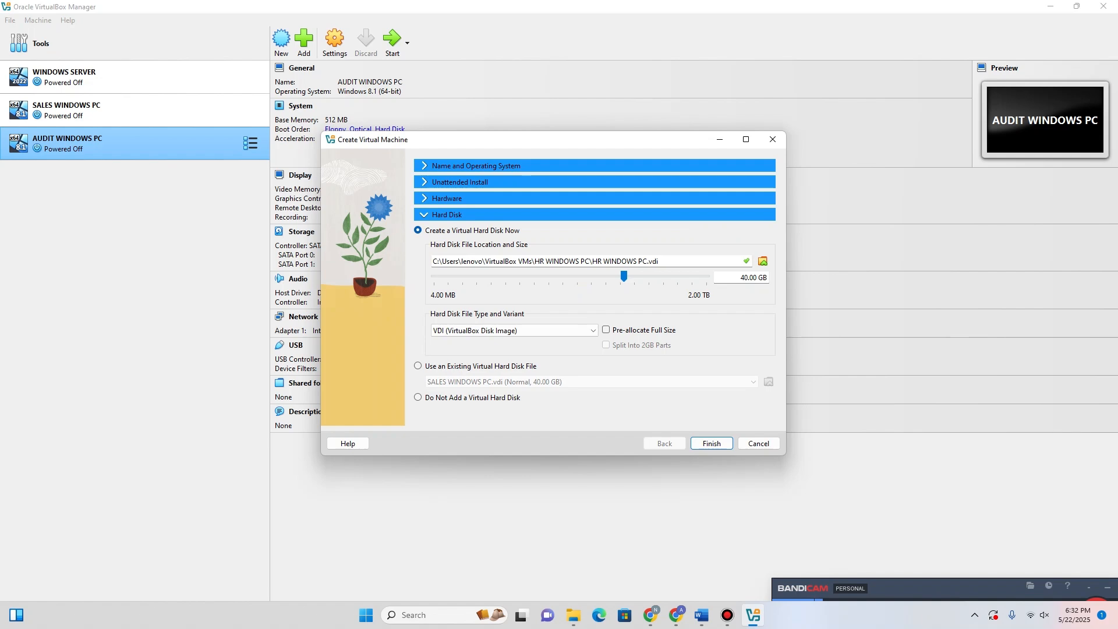
key(Return)
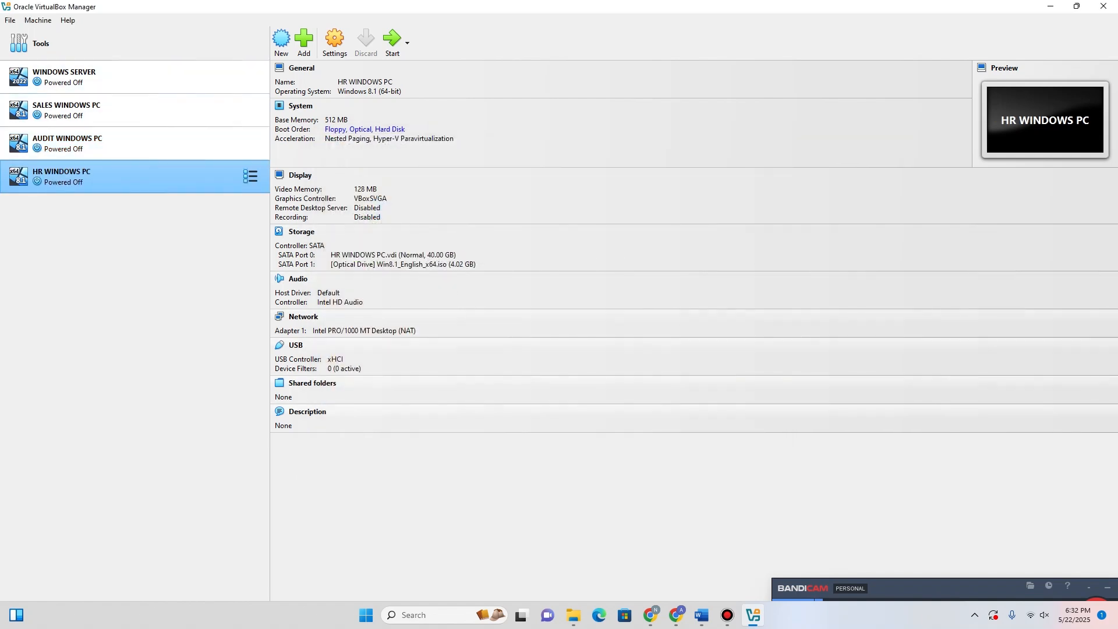
click(650, 615)
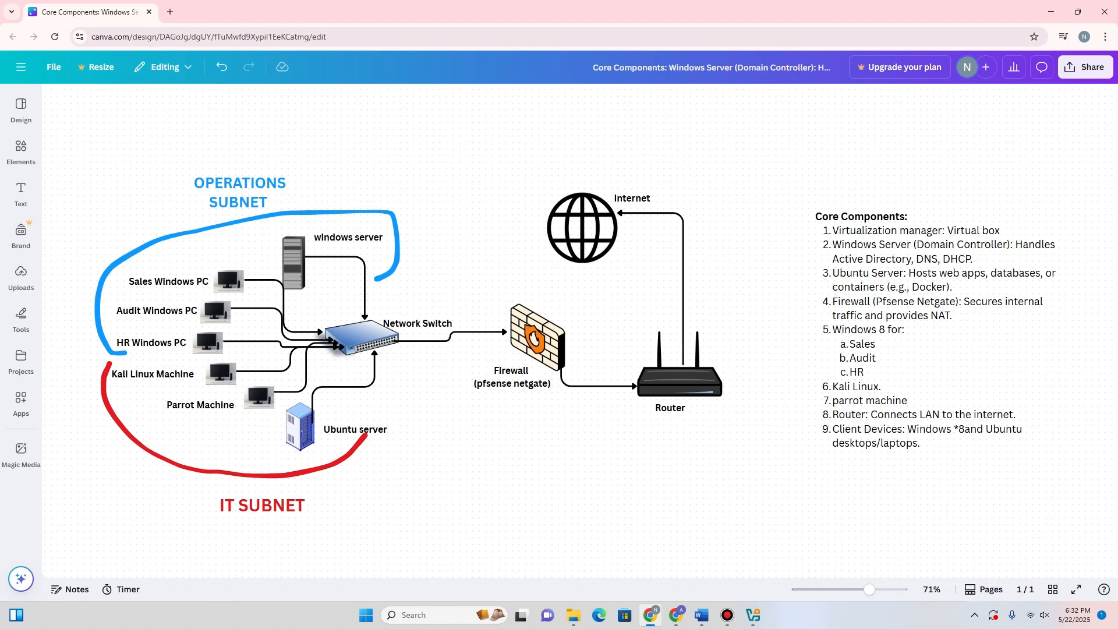
click(1051, 11)
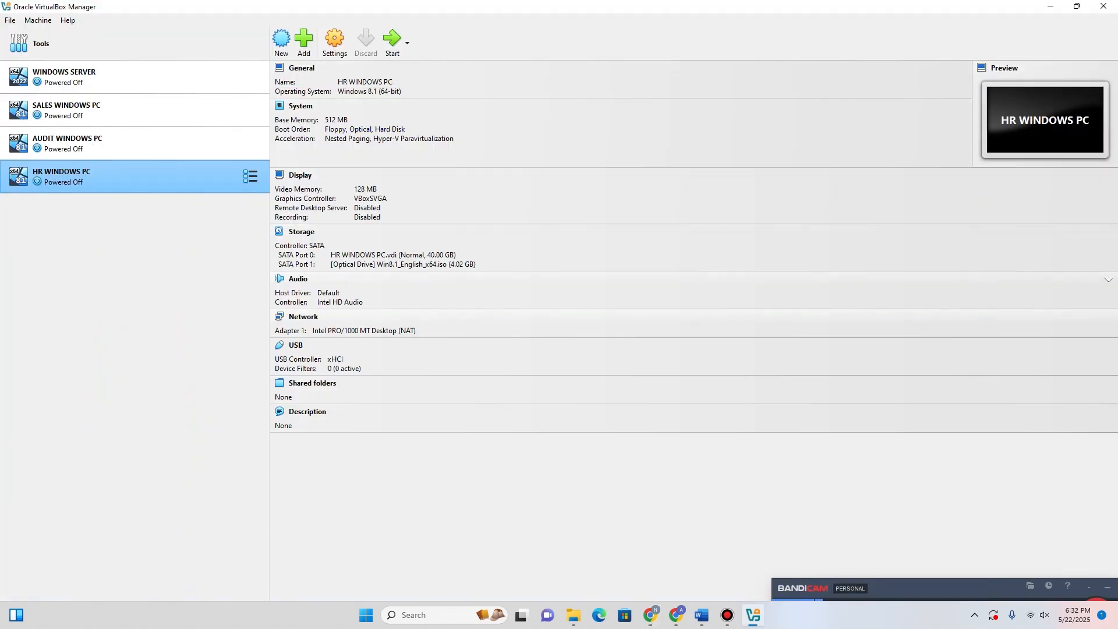
- Start a new VM named KALI MACHINE with type Linux and subtype Ubuntu (64-bit)
click(282, 43)
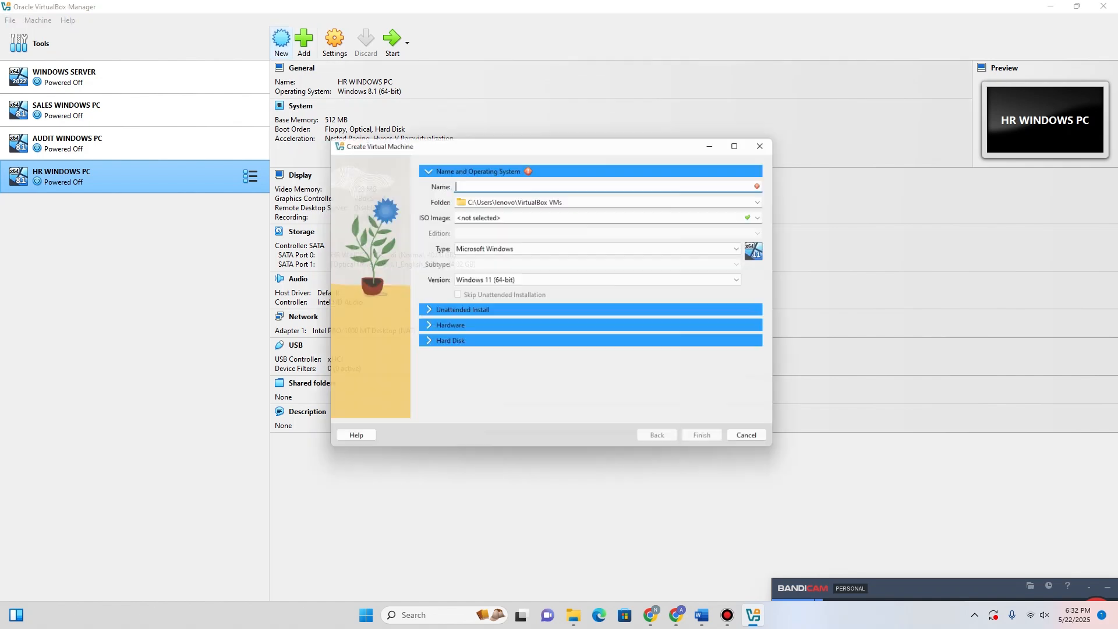
text(KAL)
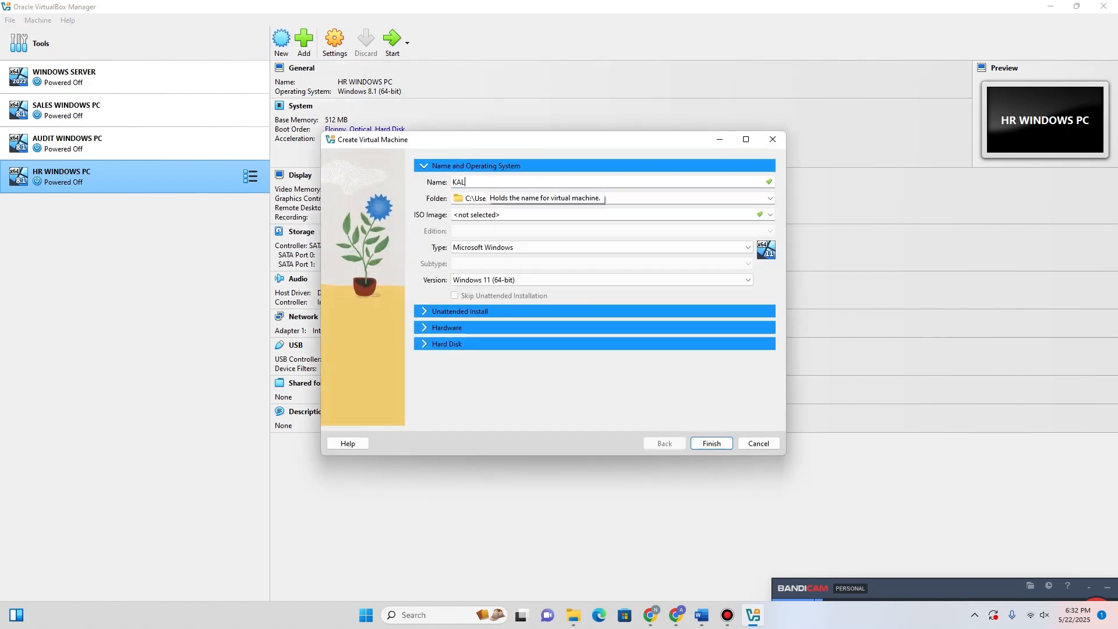
text(I MACHINE)
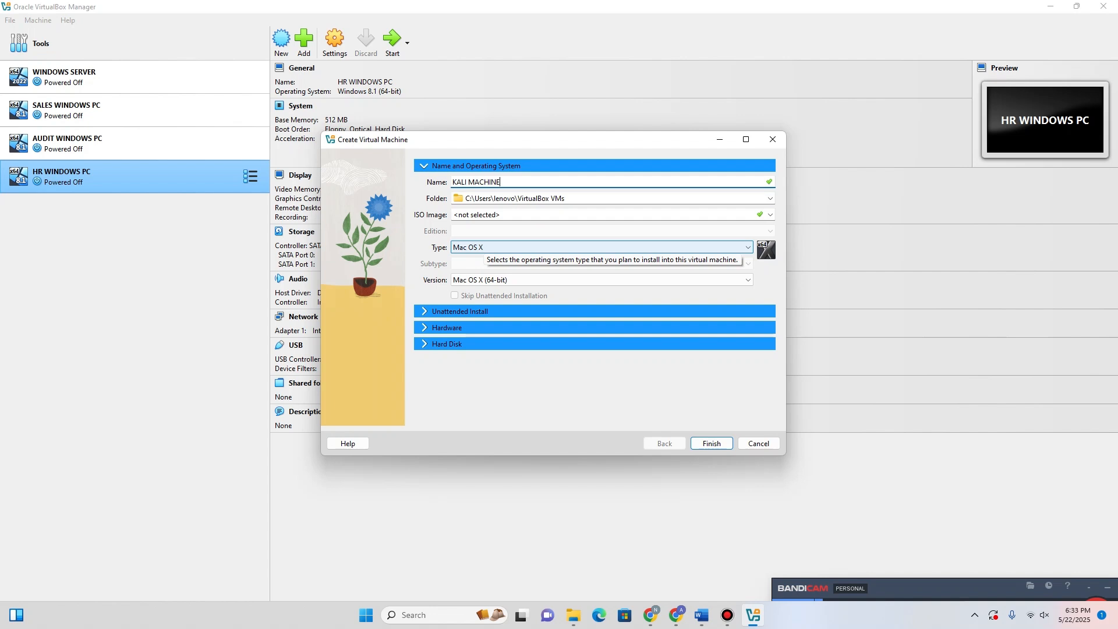
click(484, 247)
click(484, 269)
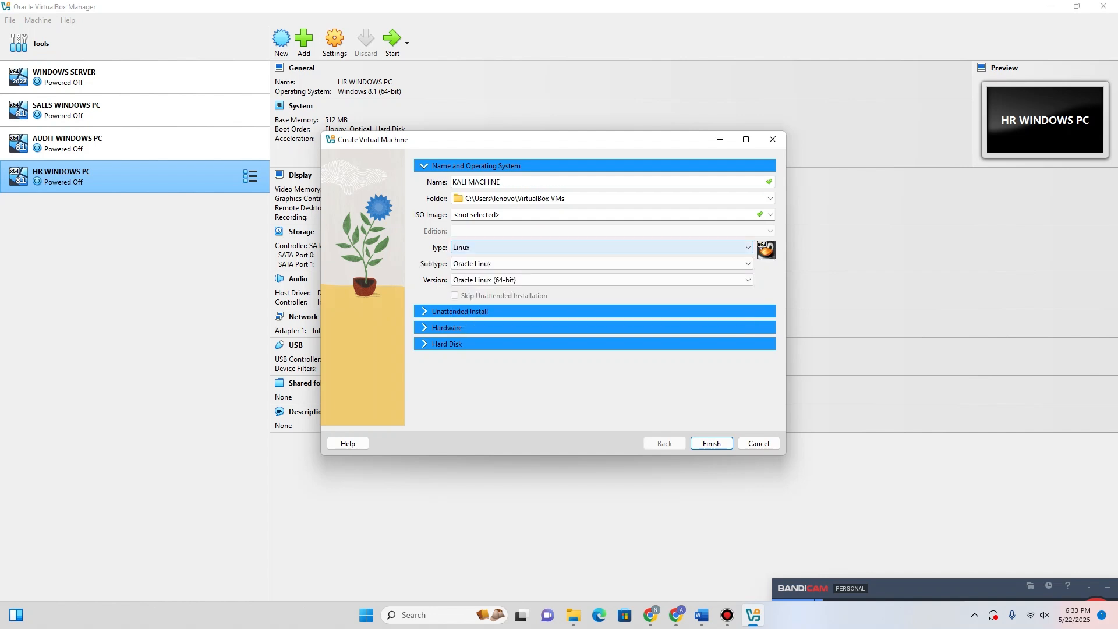
click(602, 263)
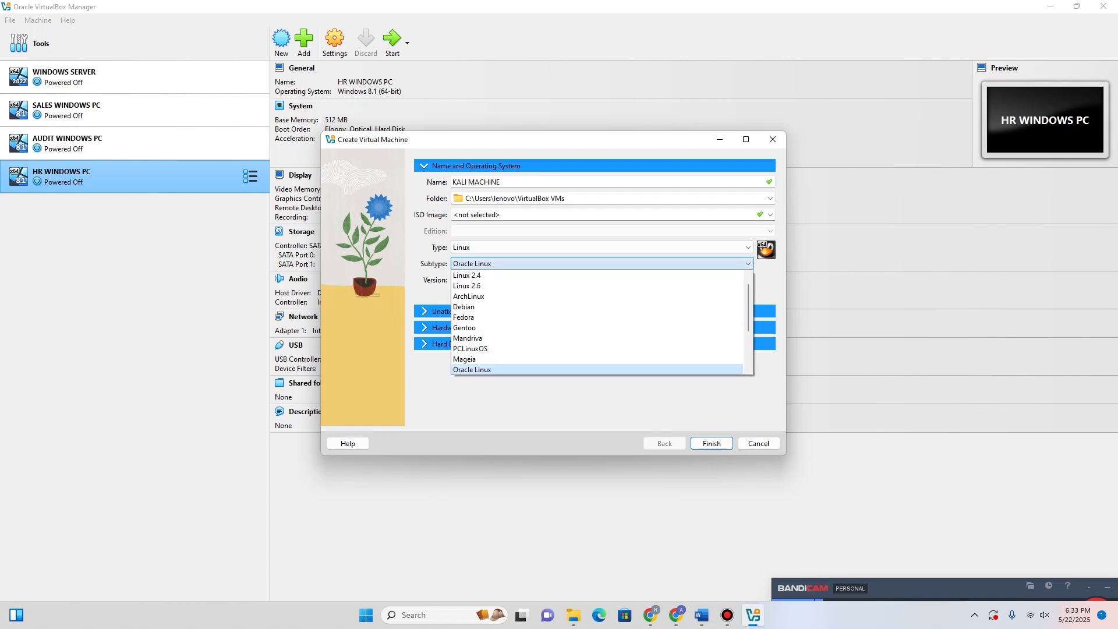
key(XF86AudioLowerVolume)
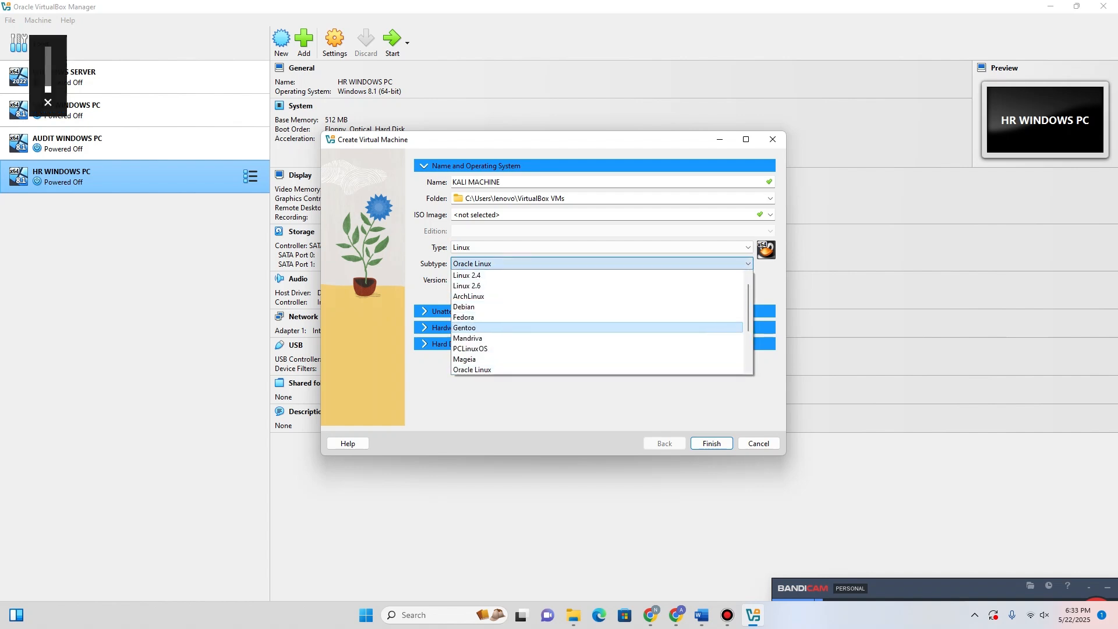
drag(748, 317, 748, 351)
click(598, 348)
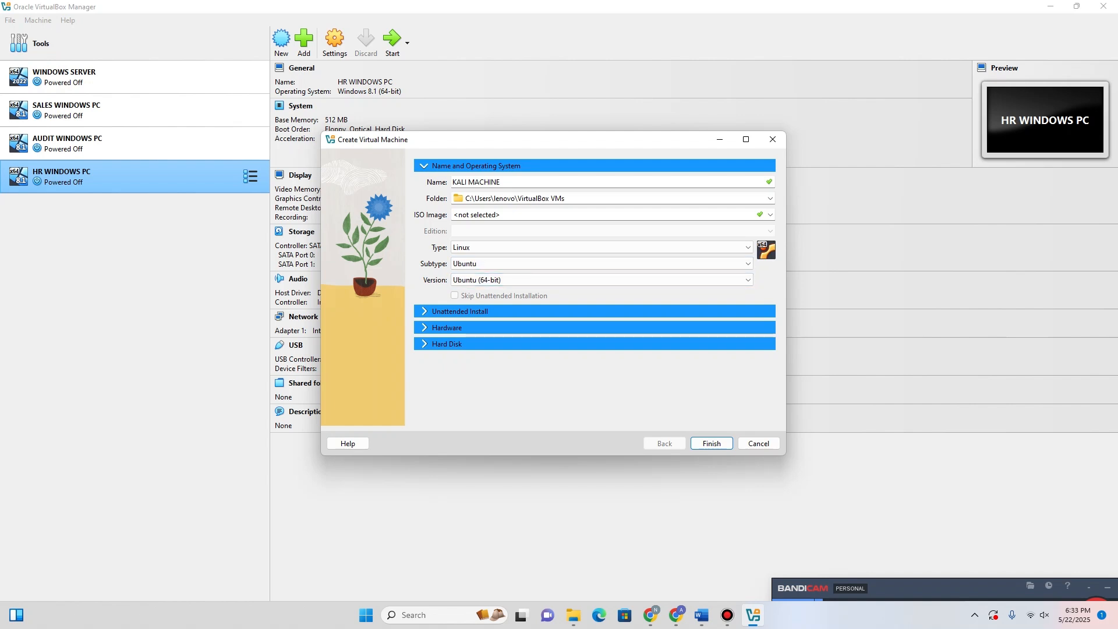
- Give KALI MACHINE 1024 MB memory and a 25 GB disk, then finish creating it
click(447, 328)
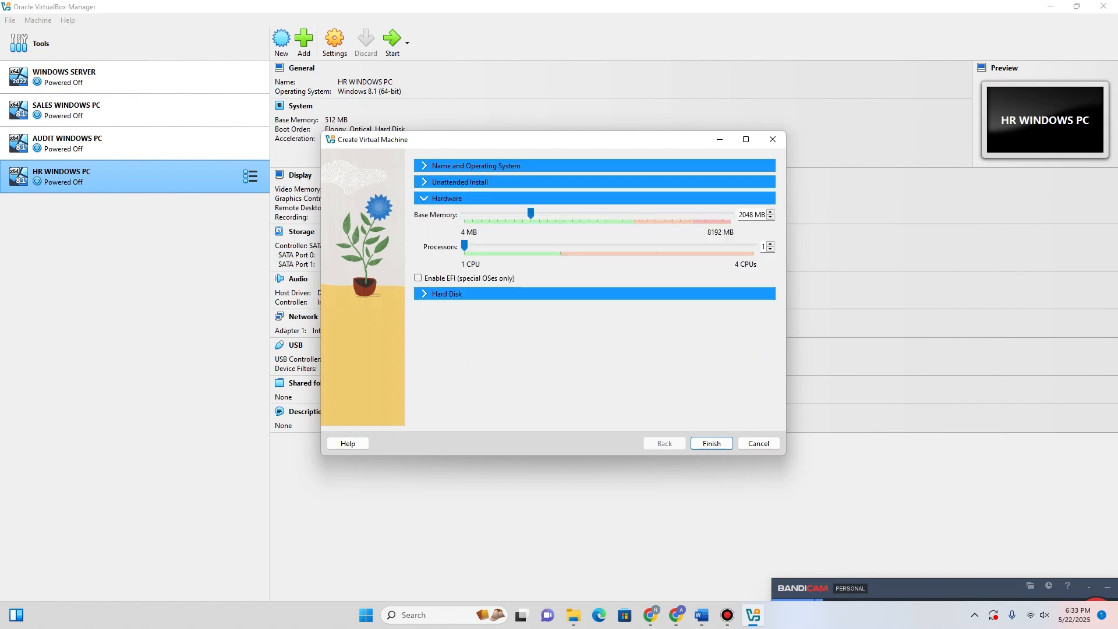
click(460, 183)
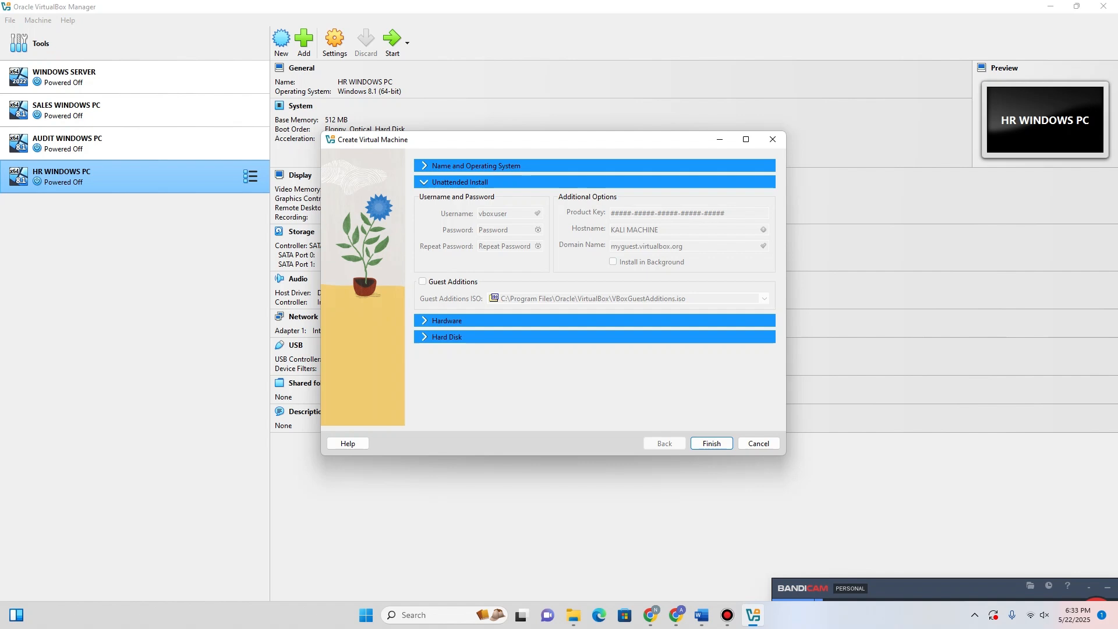
click(447, 320)
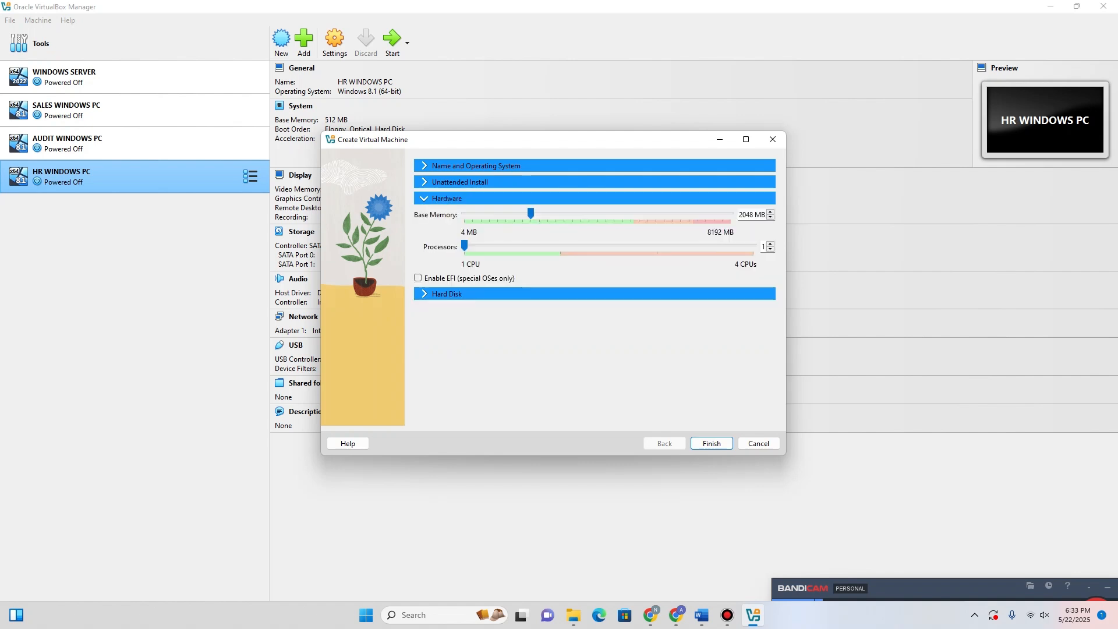
drag(530, 213, 497, 213)
click(447, 294)
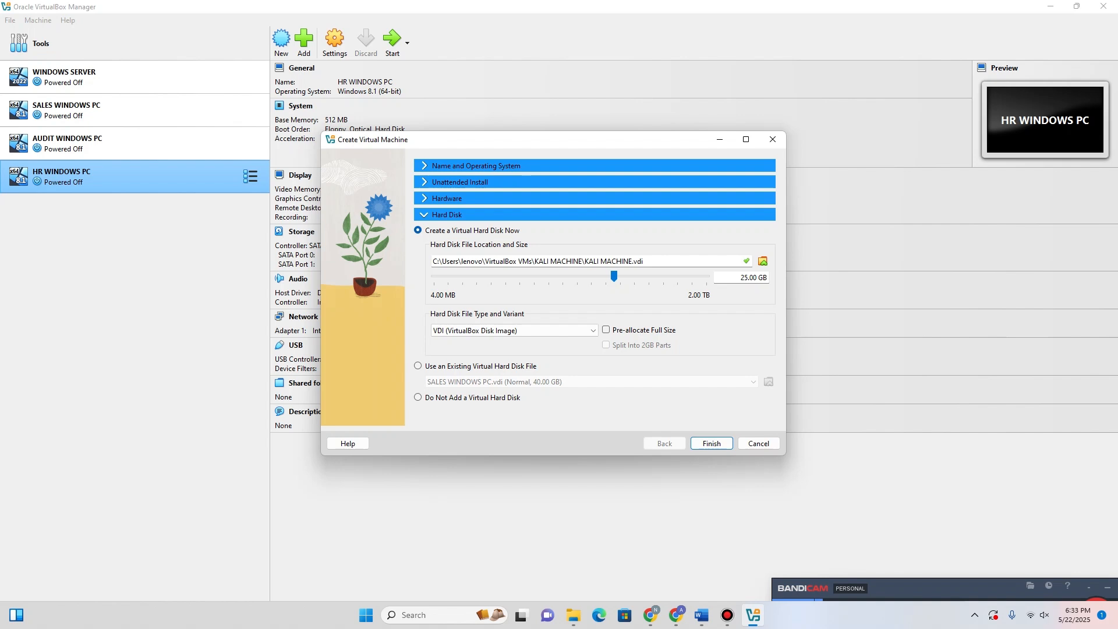
click(712, 443)
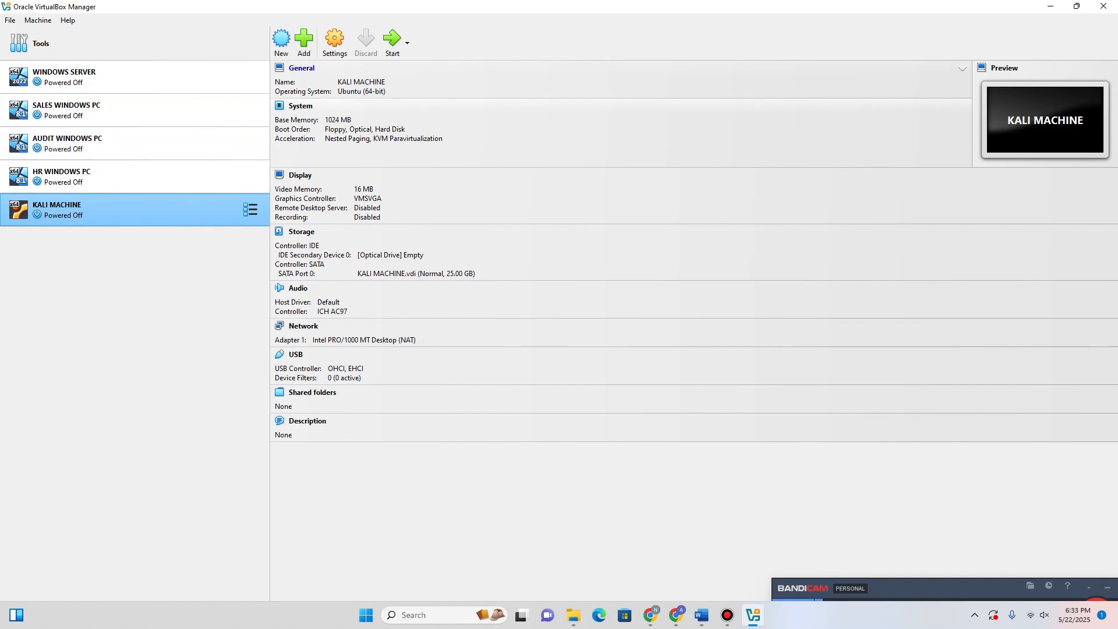
- In KALI MACHINE's storage settings, select KALI MACHINE.vdi and choose to swap in a different disk
click(335, 40)
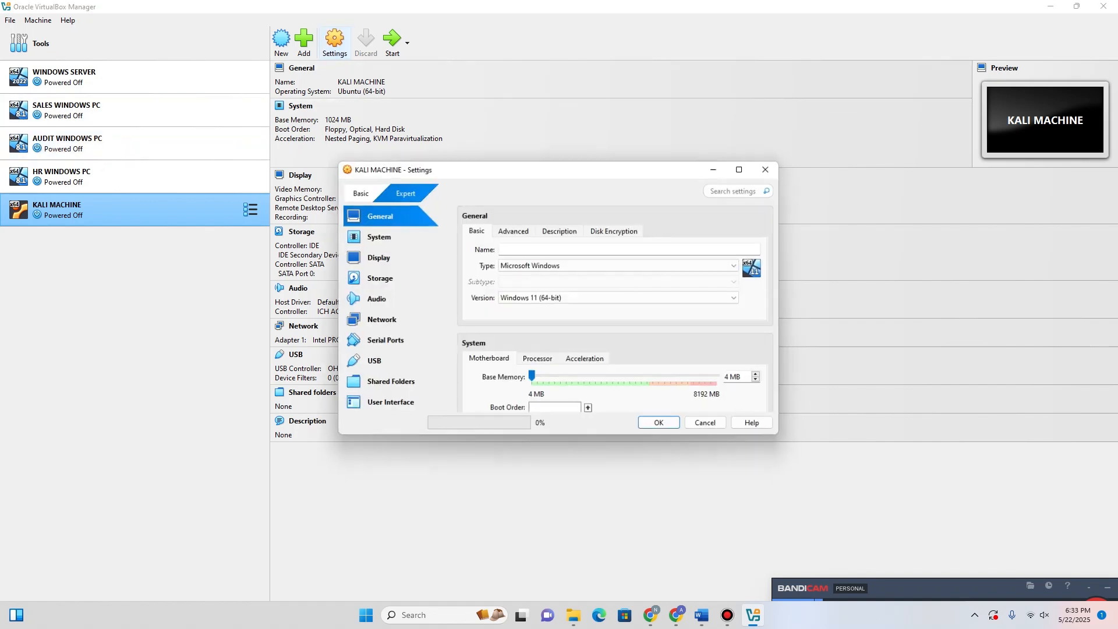
click(378, 278)
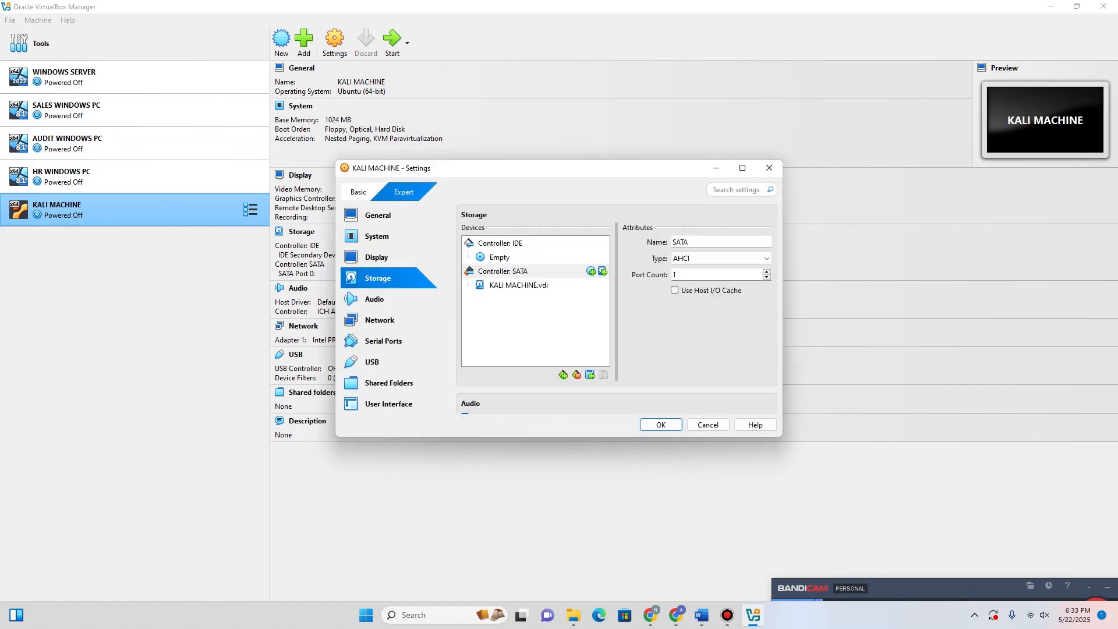
click(519, 285)
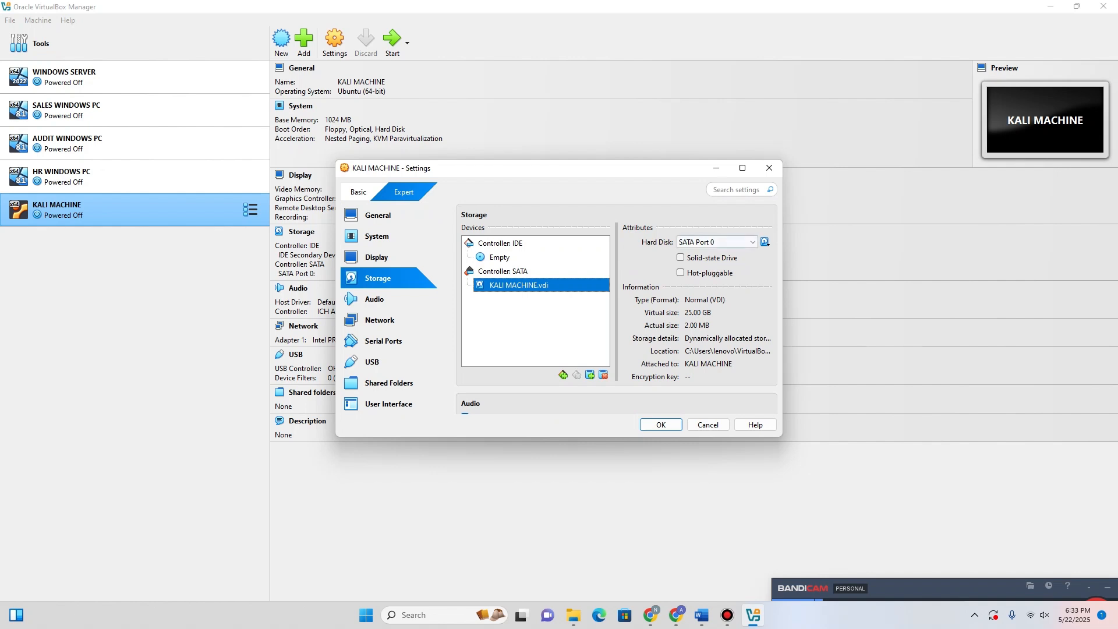
click(765, 242)
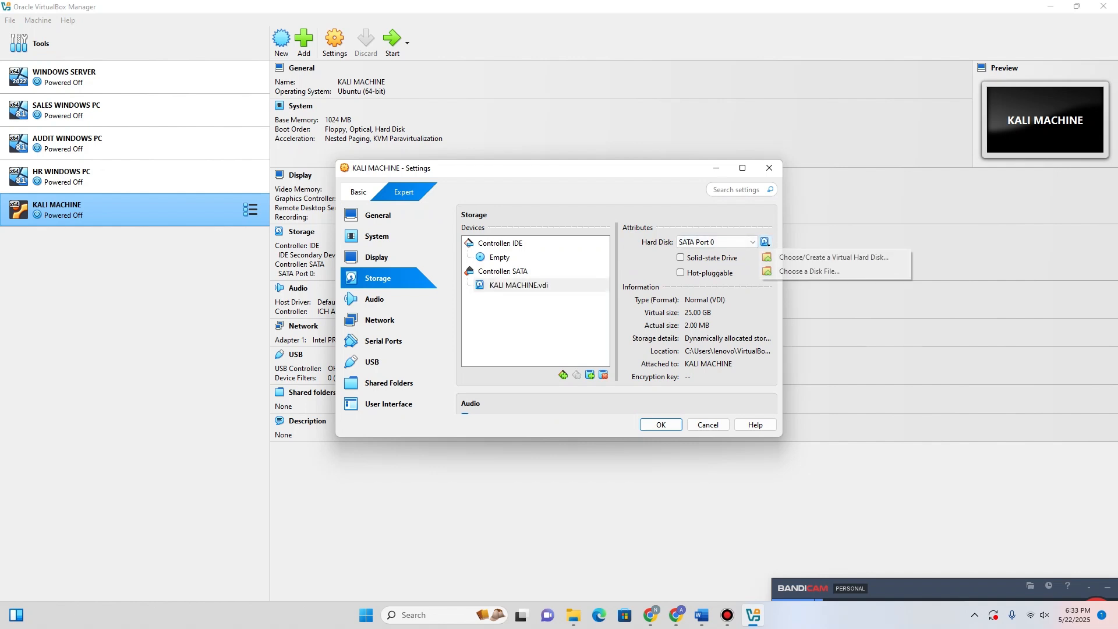
click(833, 257)
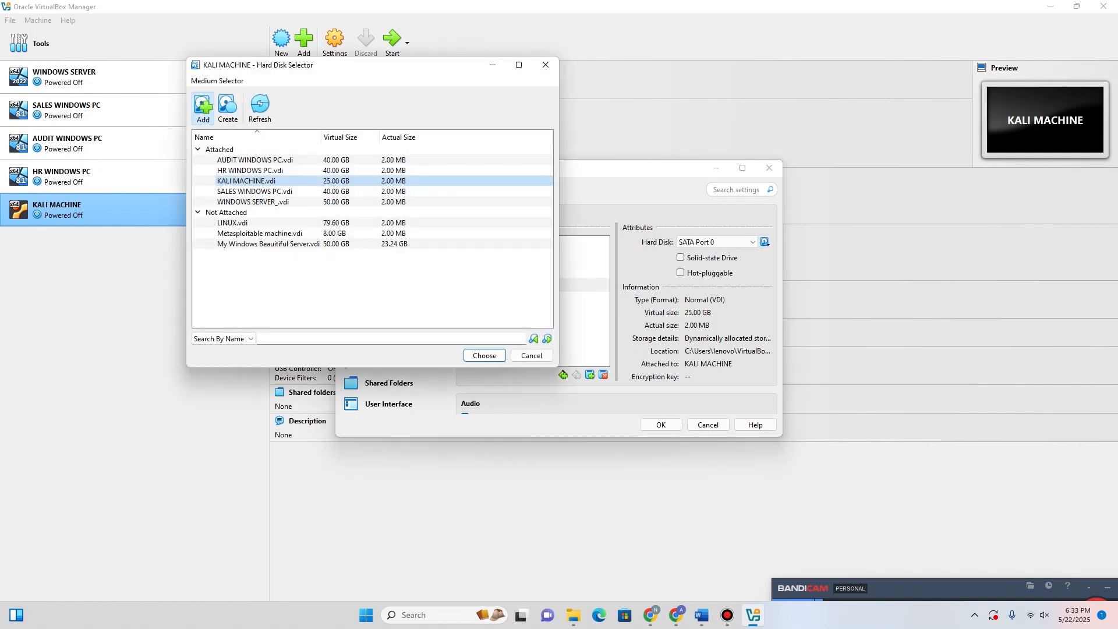
- Browse Downloads > virtual machines > kali folders for a disk, then cancel everything unchanged
click(203, 106)
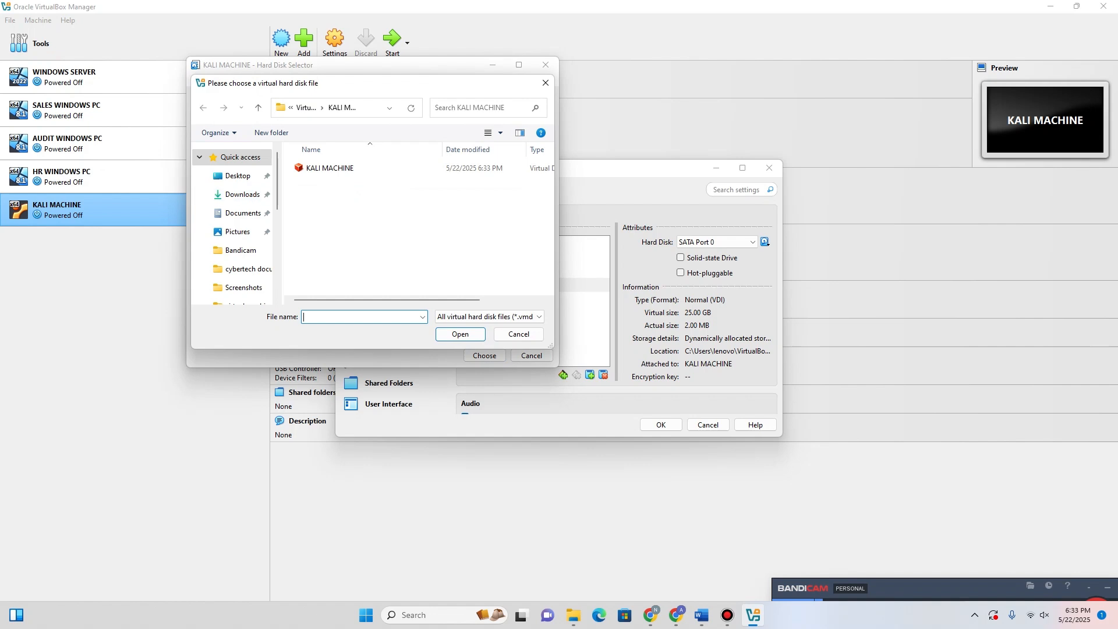
click(242, 194)
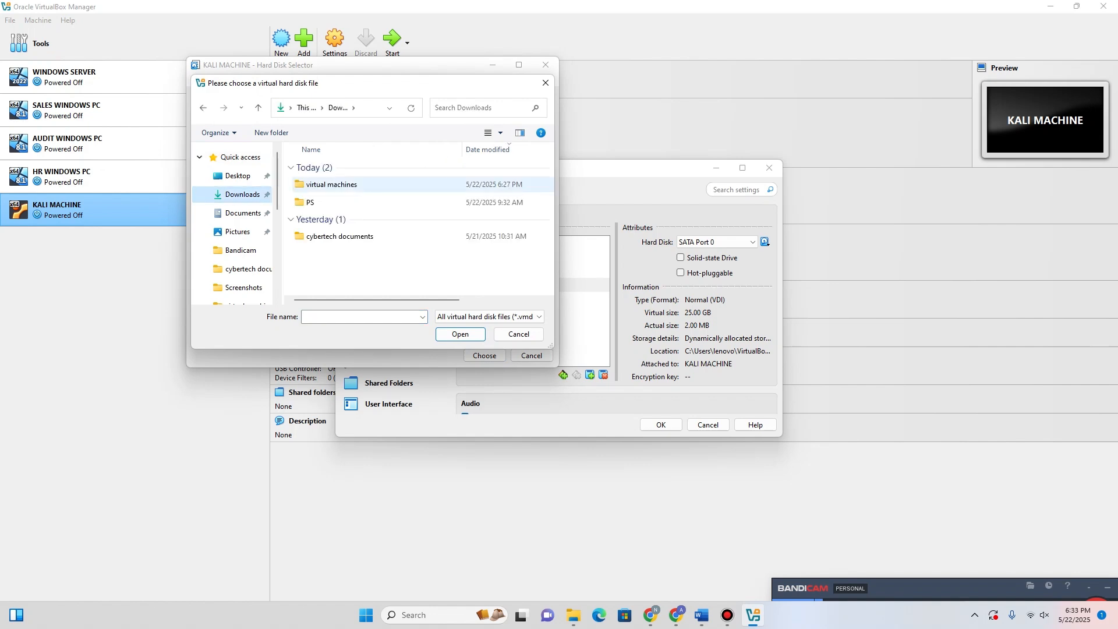
double_click(332, 184)
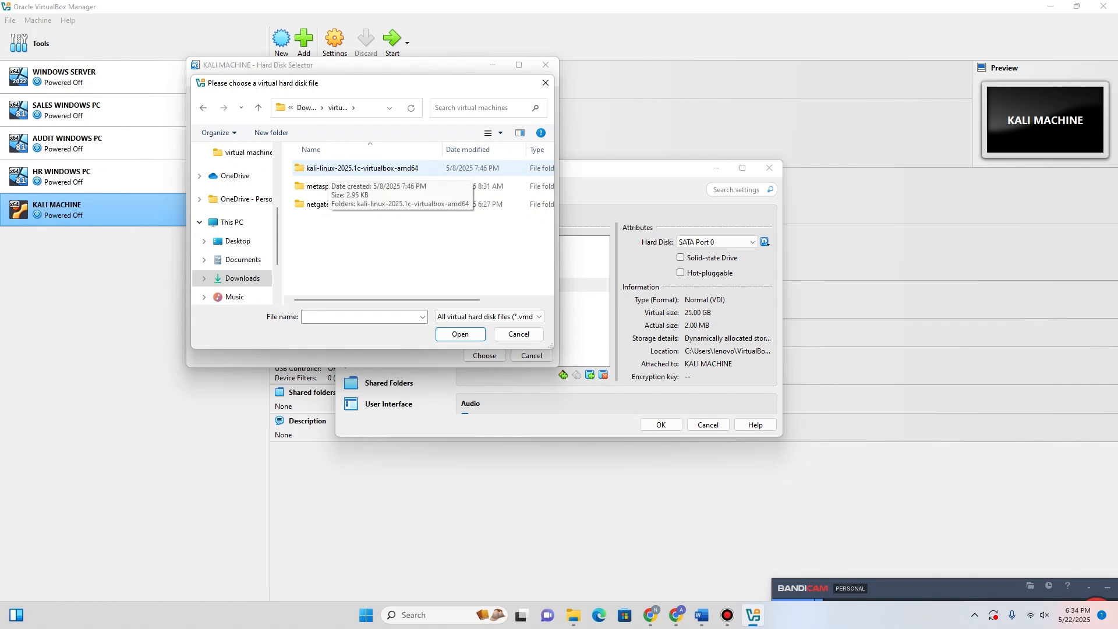
double_click(349, 168)
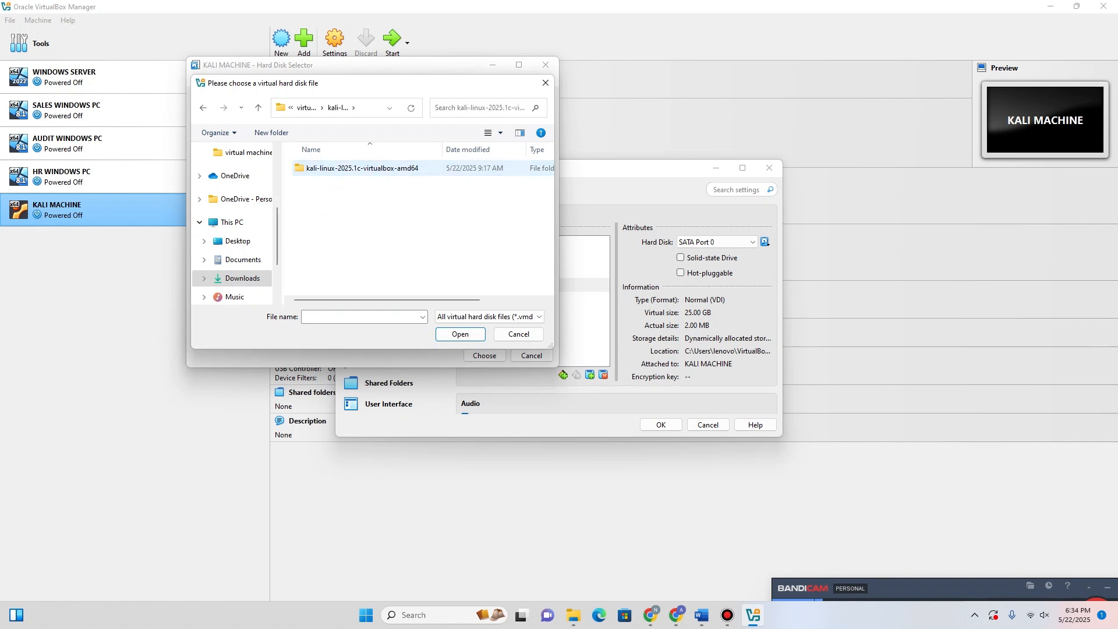
double_click(349, 169)
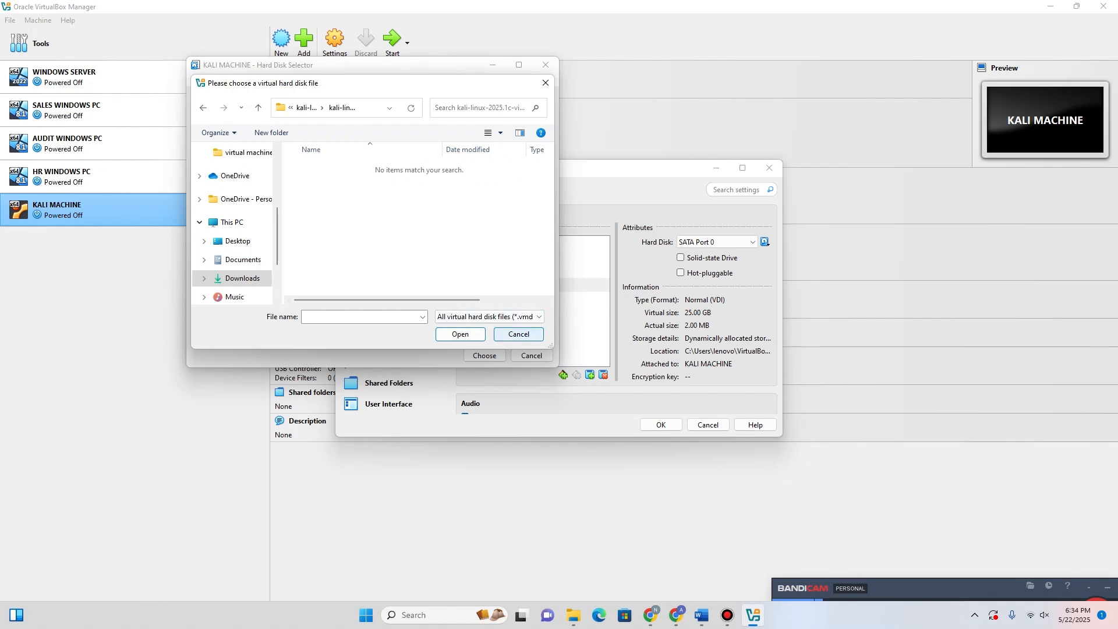
click(518, 334)
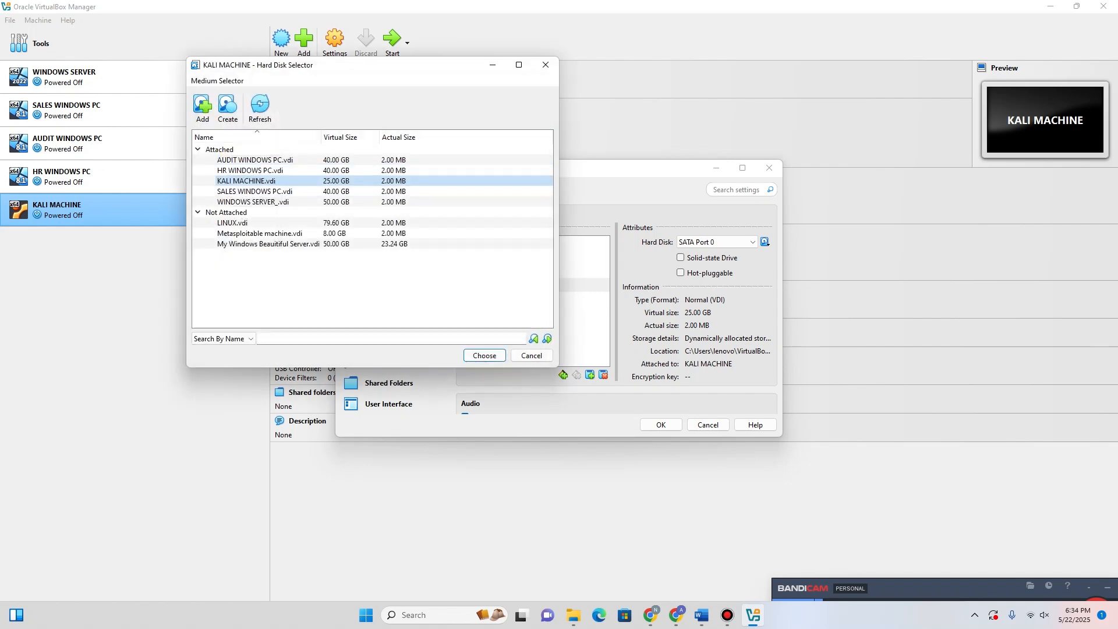
click(545, 64)
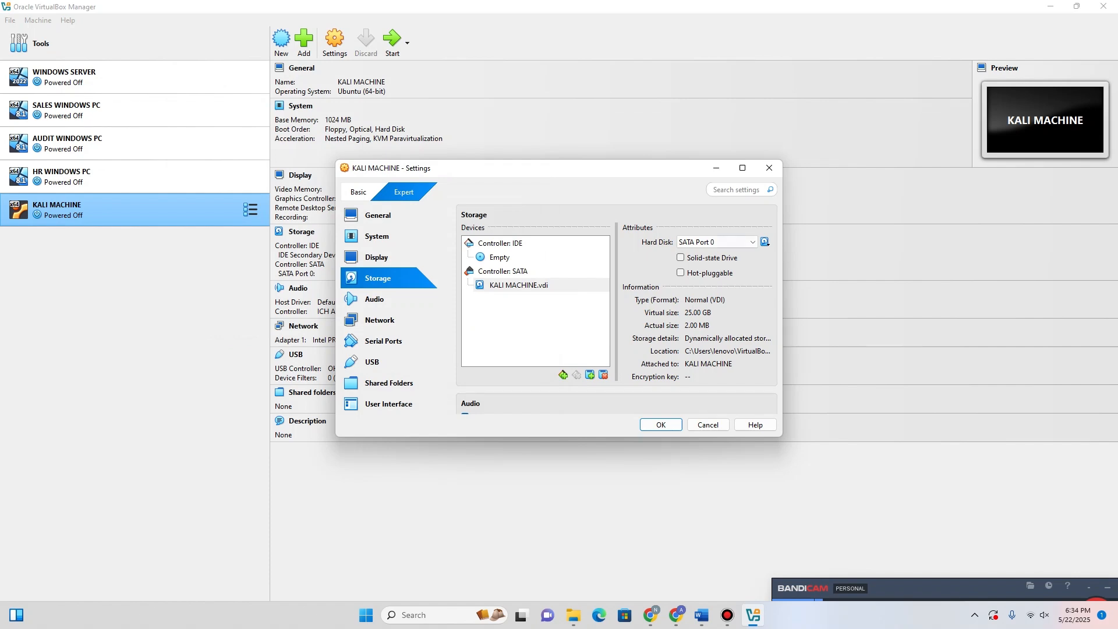
click(708, 424)
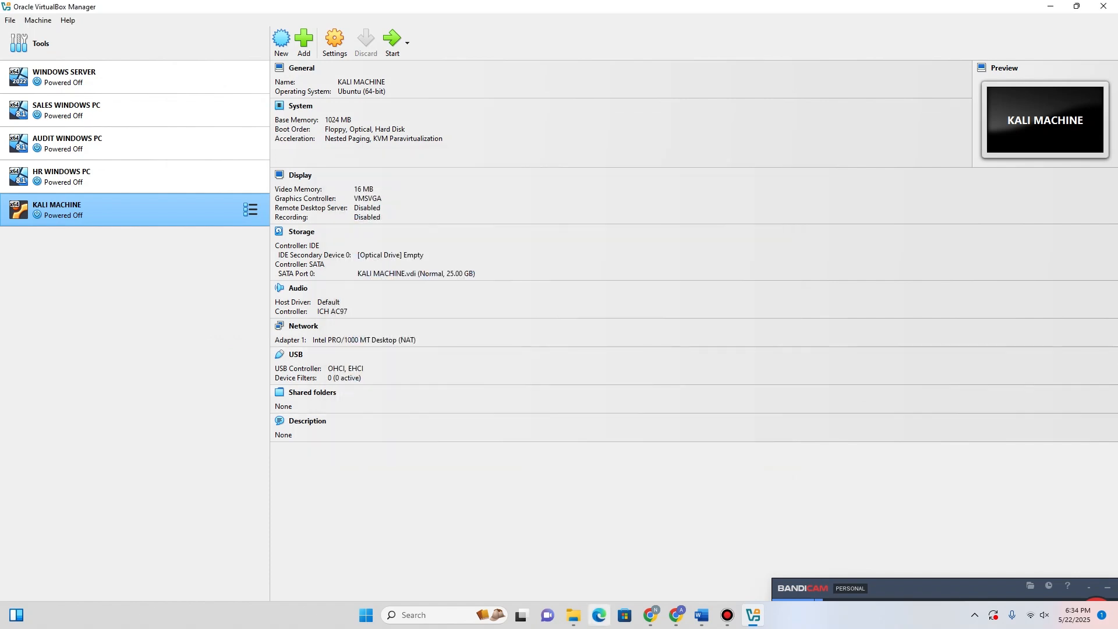
- Check the kali-linux-2025.1c-virtualbox-amd64 folder's contents, then permanently delete it
click(573, 615)
click(189, 103)
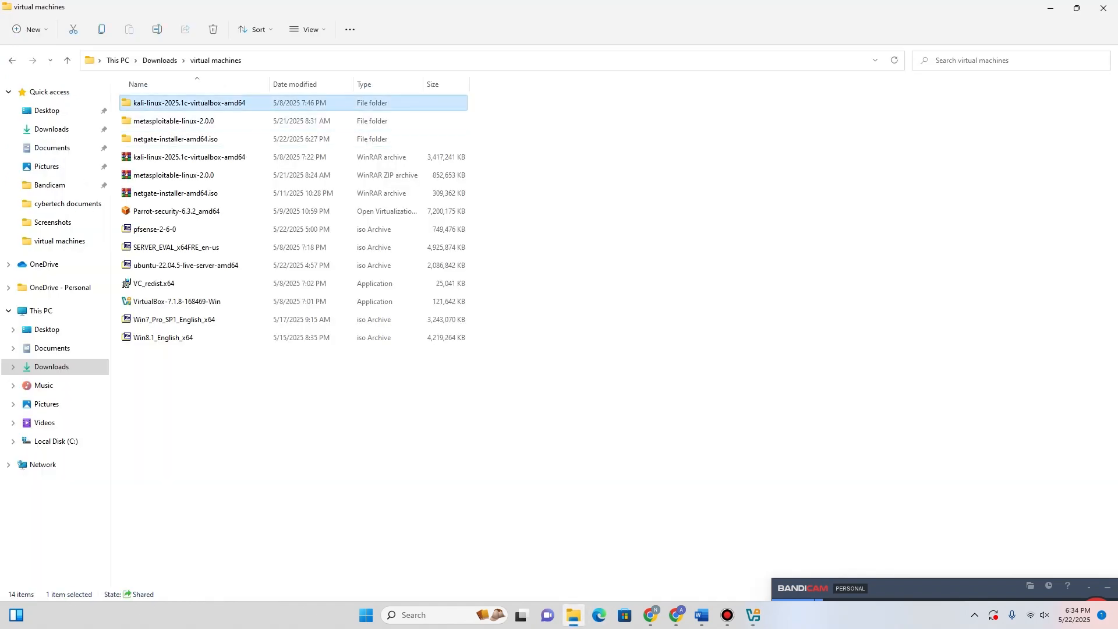
double_click(189, 103)
double_click(190, 103)
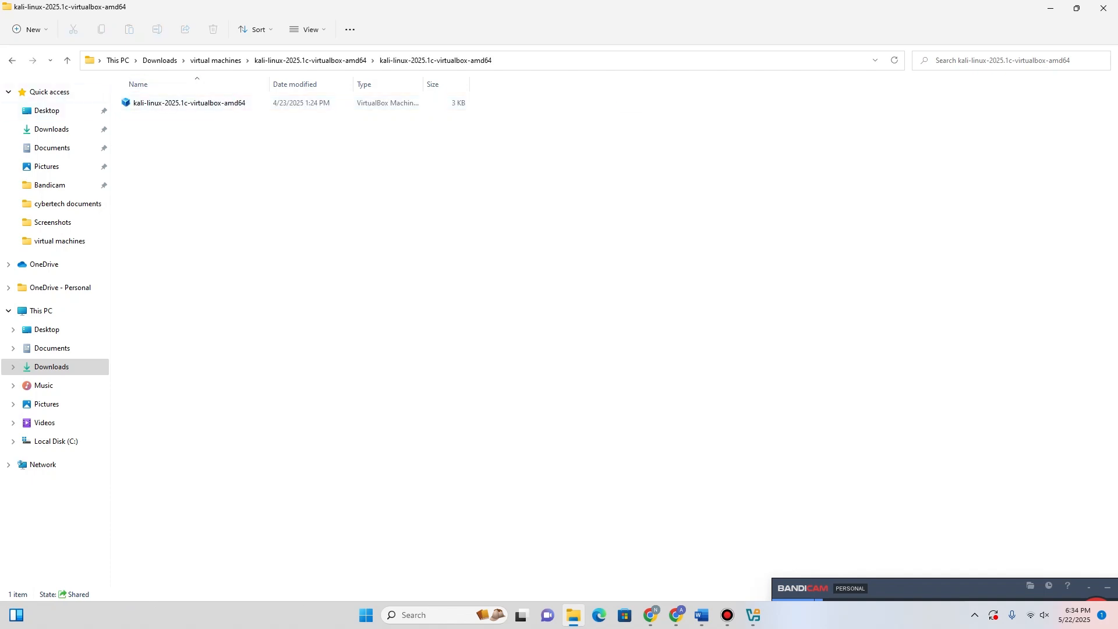
click(12, 61)
click(12, 60)
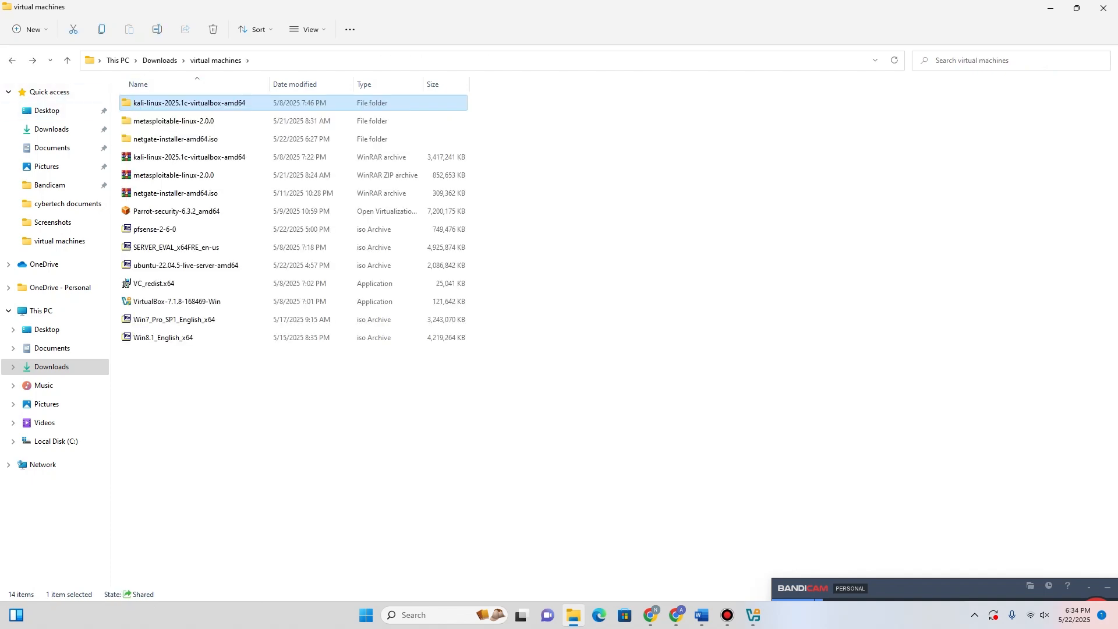
key(shift+Delete)
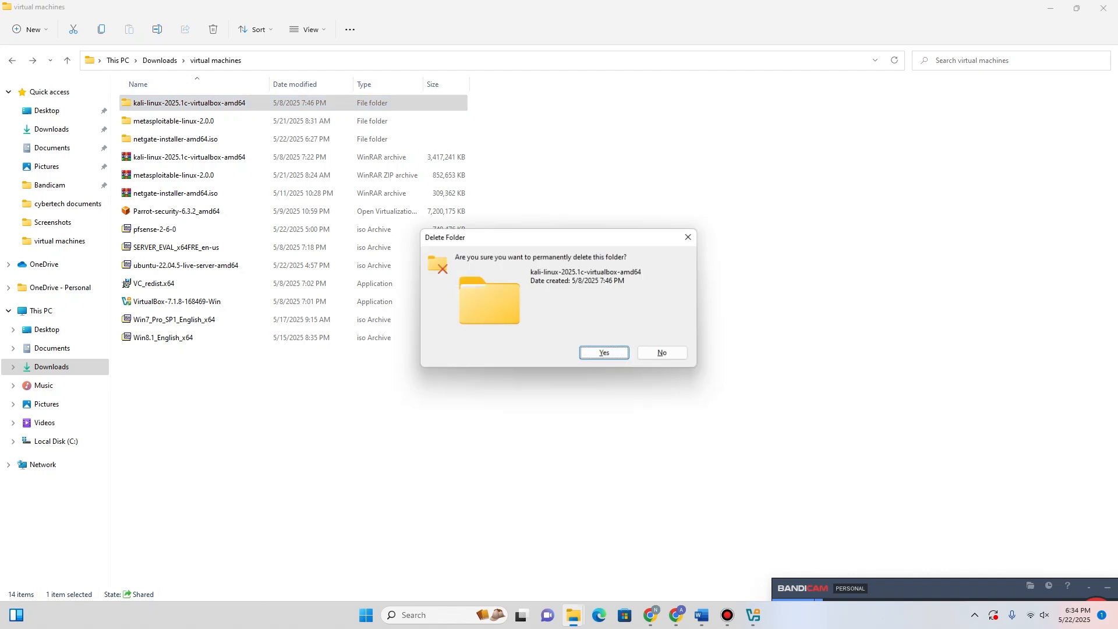
key(Return)
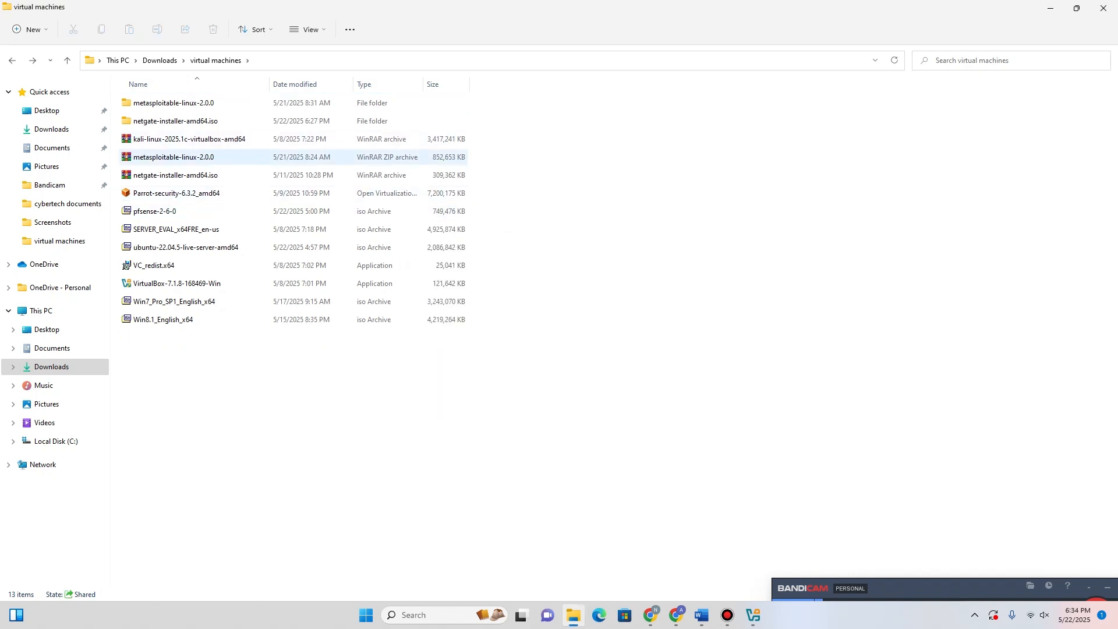
- Extract the kali-linux-2025.1c-virtualbox-amd64 archive with WinRAR into its own folder, then return to VirtualBox
right_click(149, 138)
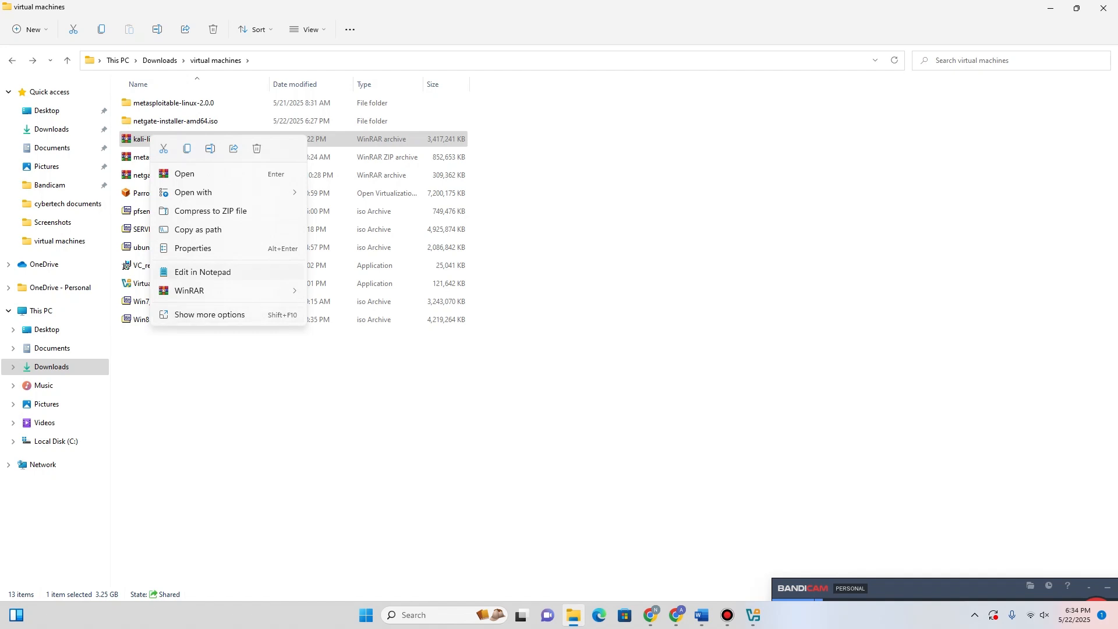
mouse_move(245, 290)
click(407, 331)
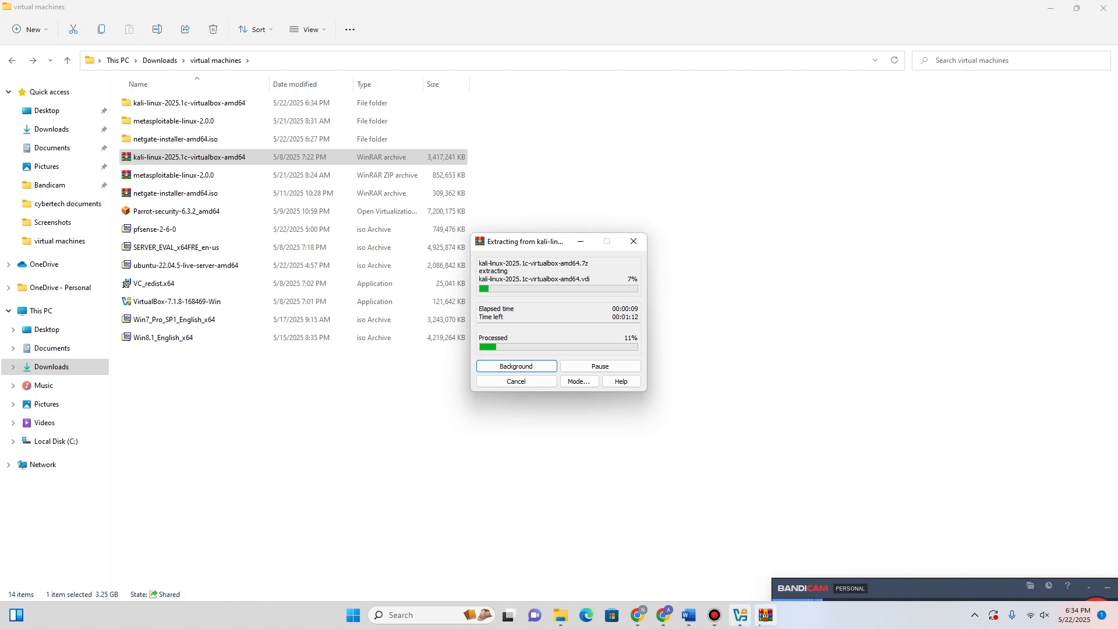
click(740, 615)
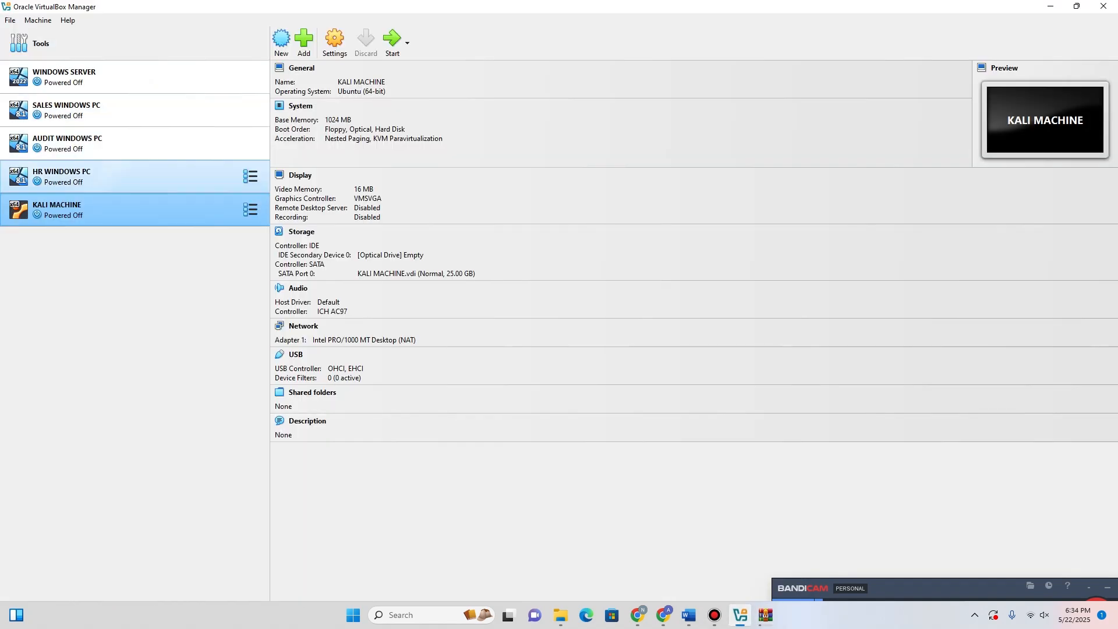
- Look over the SALES, AUDIT and HR WINDOWS PC details, then KALI MACHINE, before opening Canva
click(134, 110)
click(134, 143)
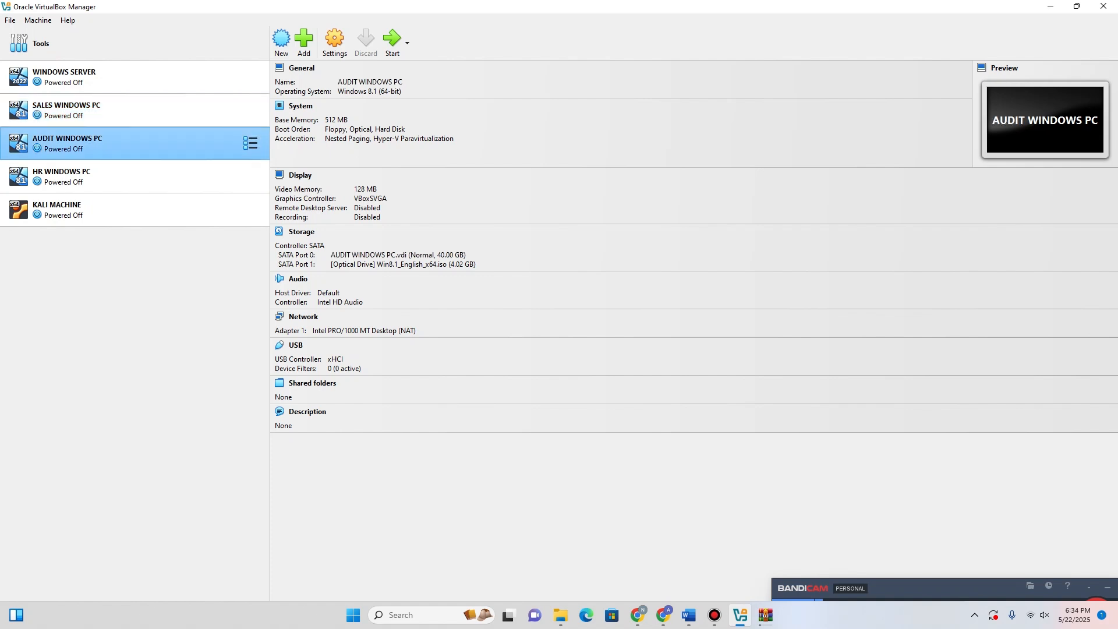
click(134, 176)
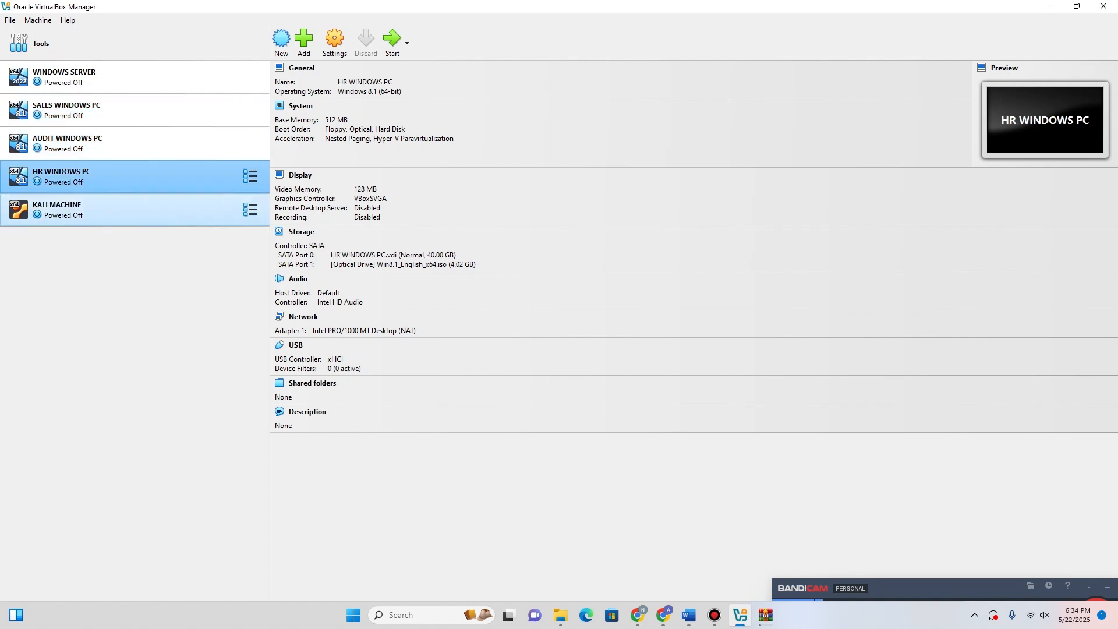
click(134, 209)
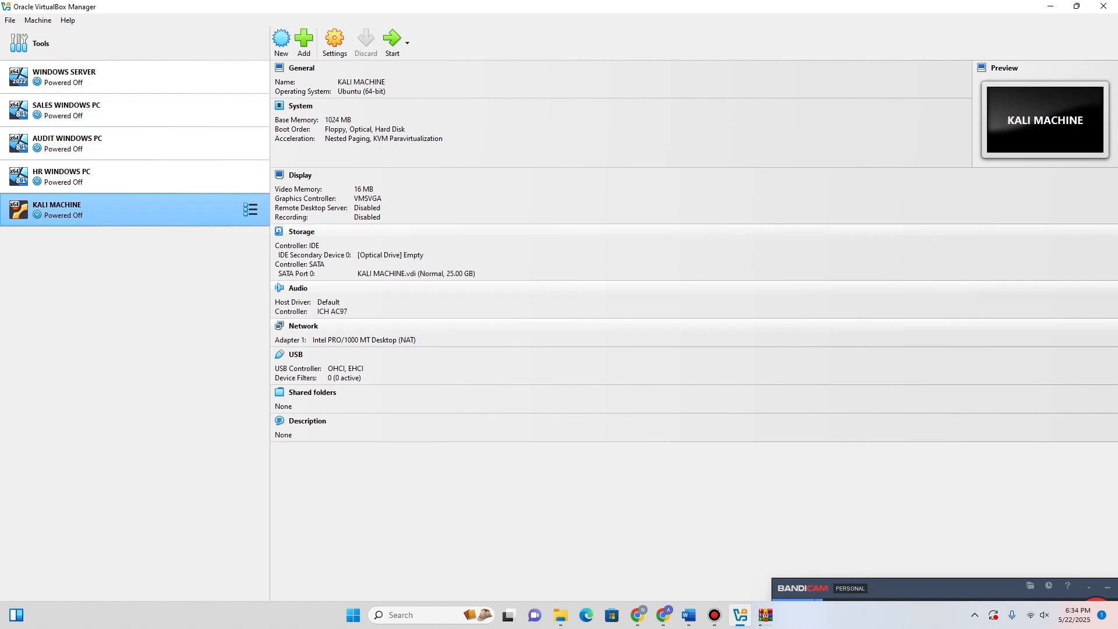
click(638, 615)
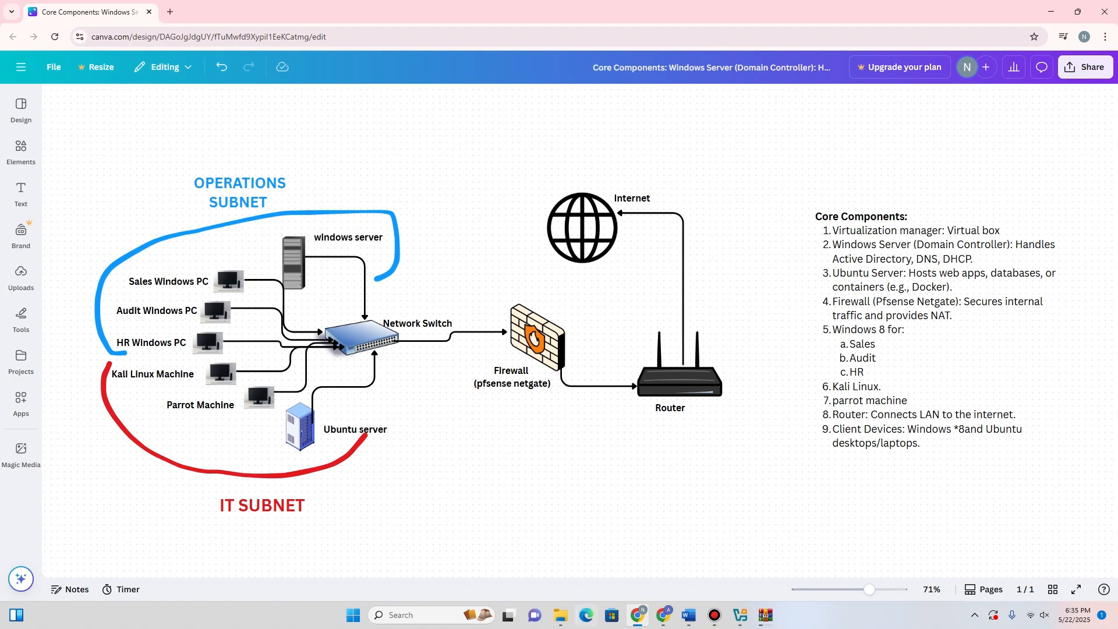
- Restore down and minimize the Chrome window holding the Canva network diagram
click(561, 615)
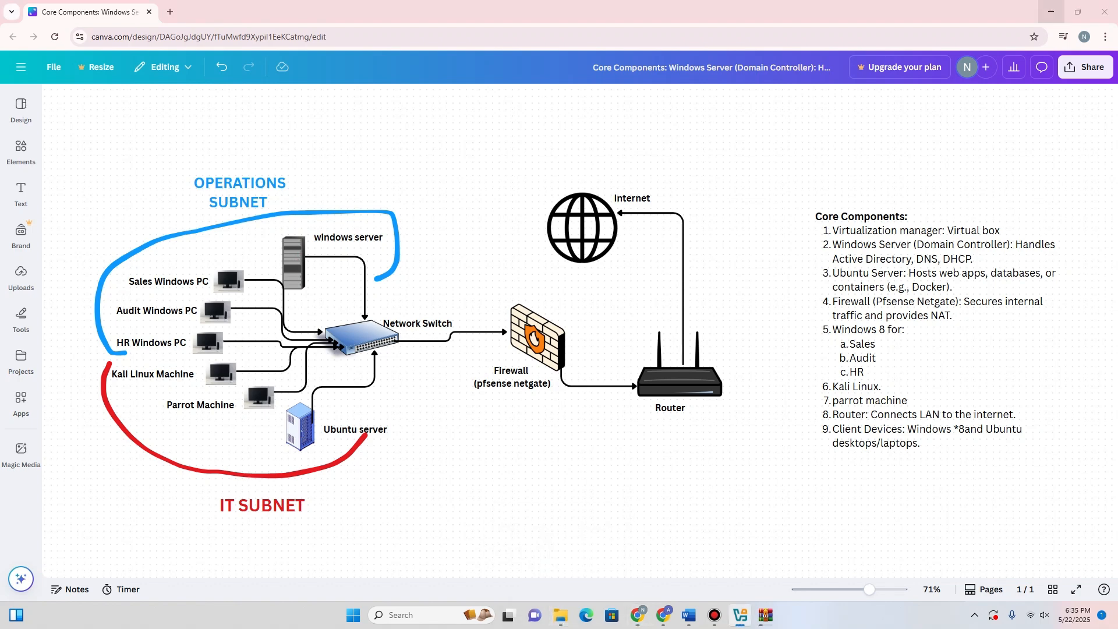
click(1078, 12)
click(916, 198)
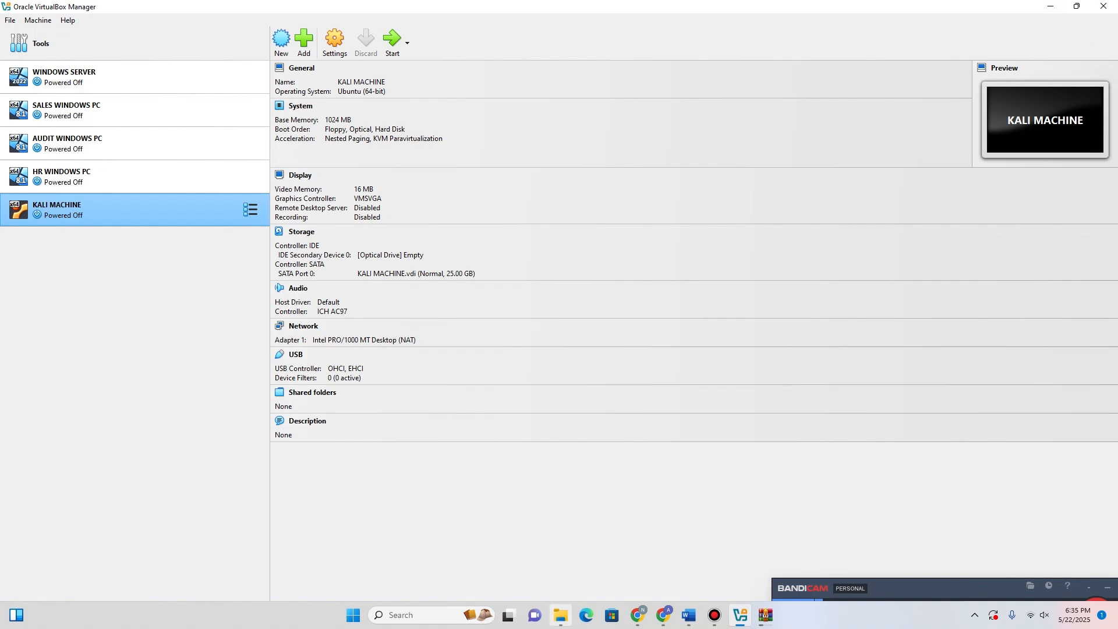
- Open Parrot-security-6.3.2_amd64.ova from the virtual machines folder for import into VirtualBox
click(561, 615)
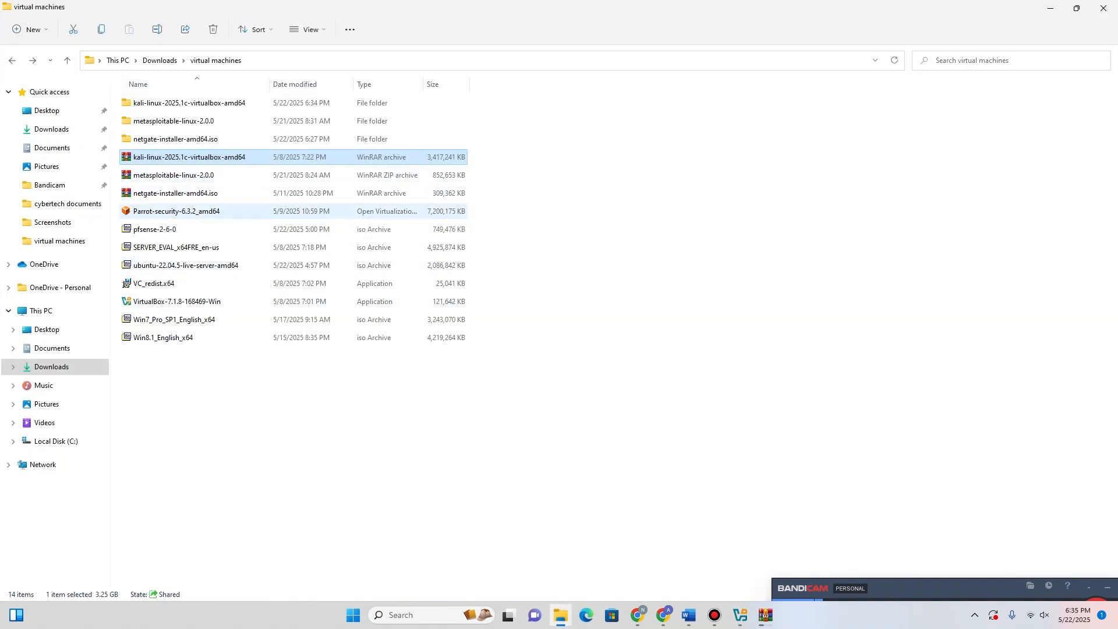
click(175, 211)
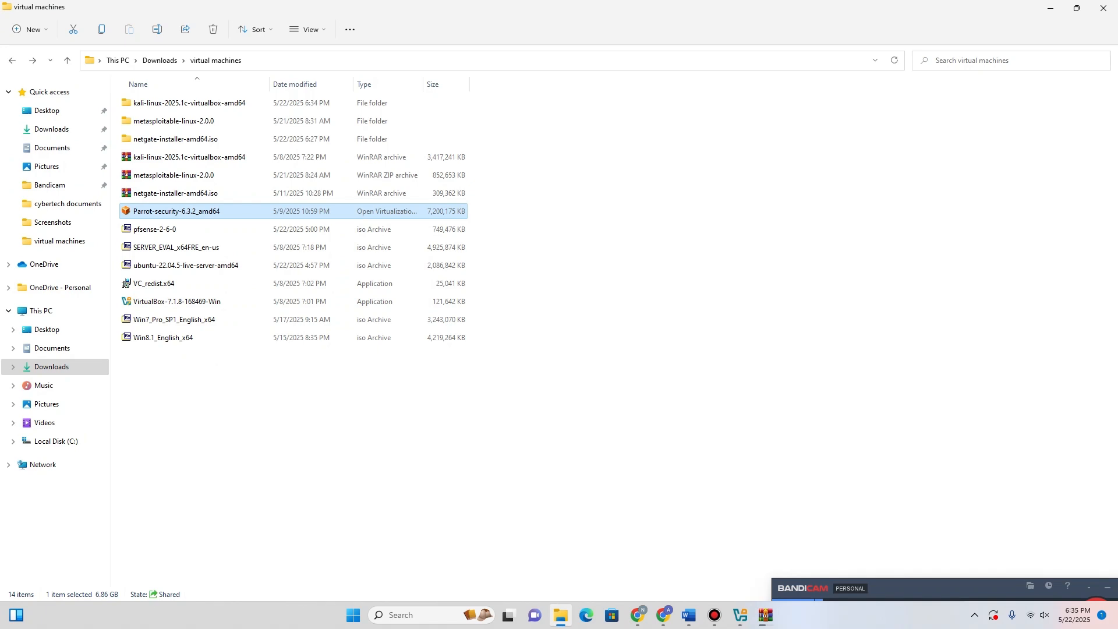
key(Return)
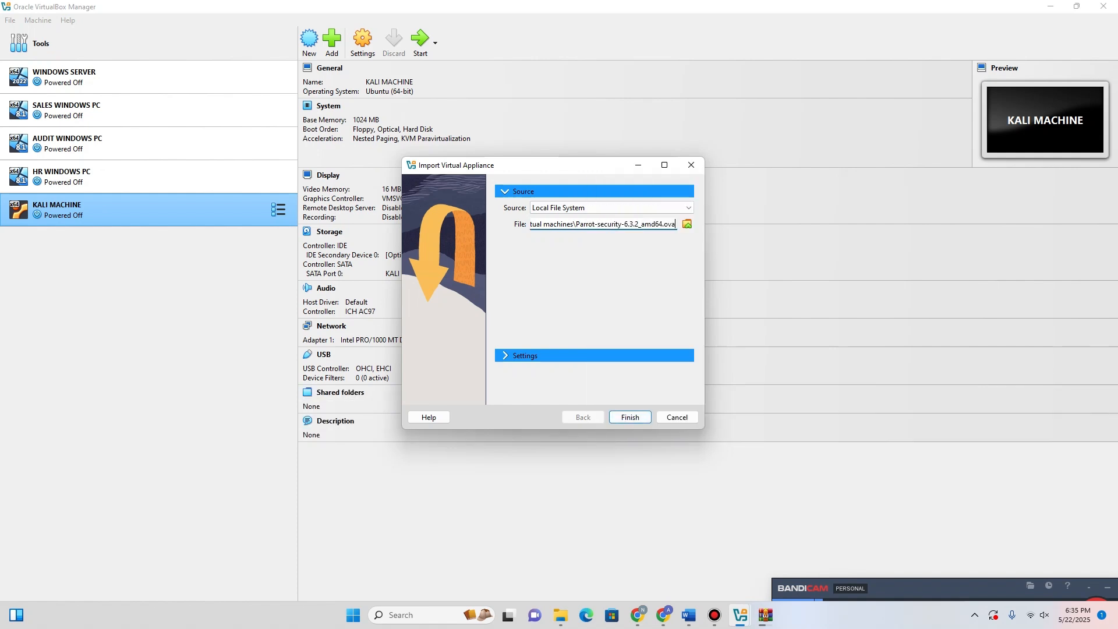
- Finish the Parrot import, accept its licence, and check the kali extraction progress
key(Return)
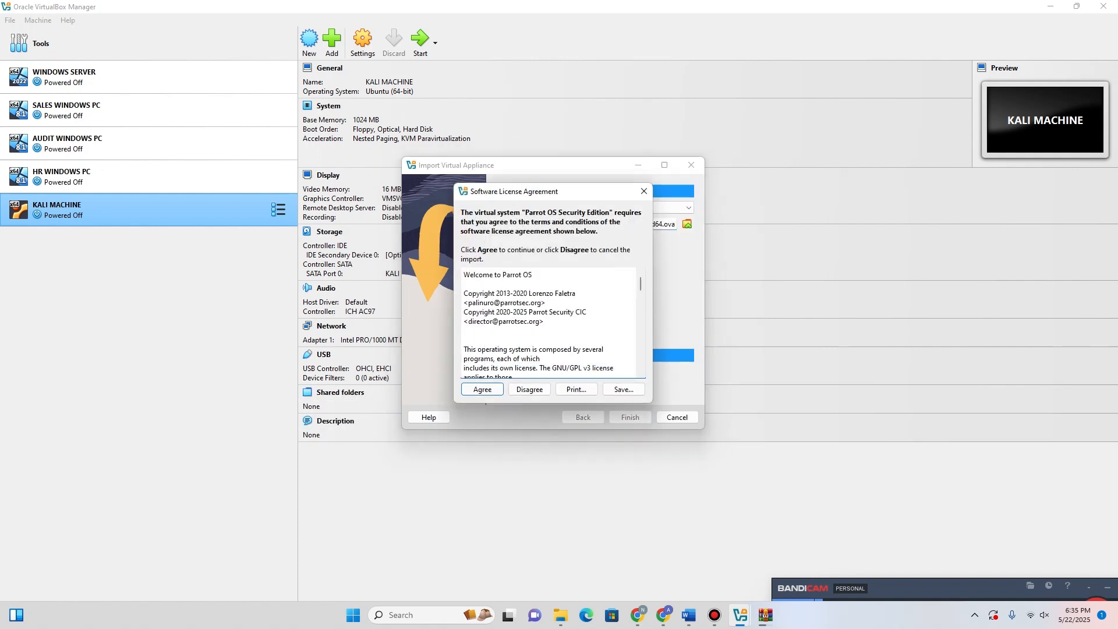
key(Return)
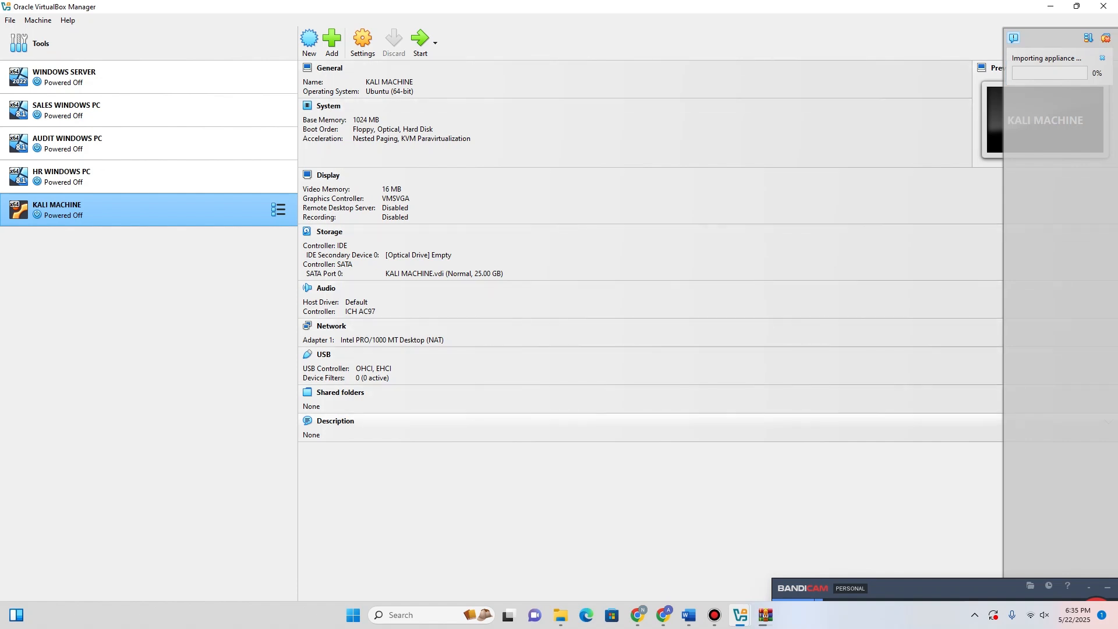
click(765, 615)
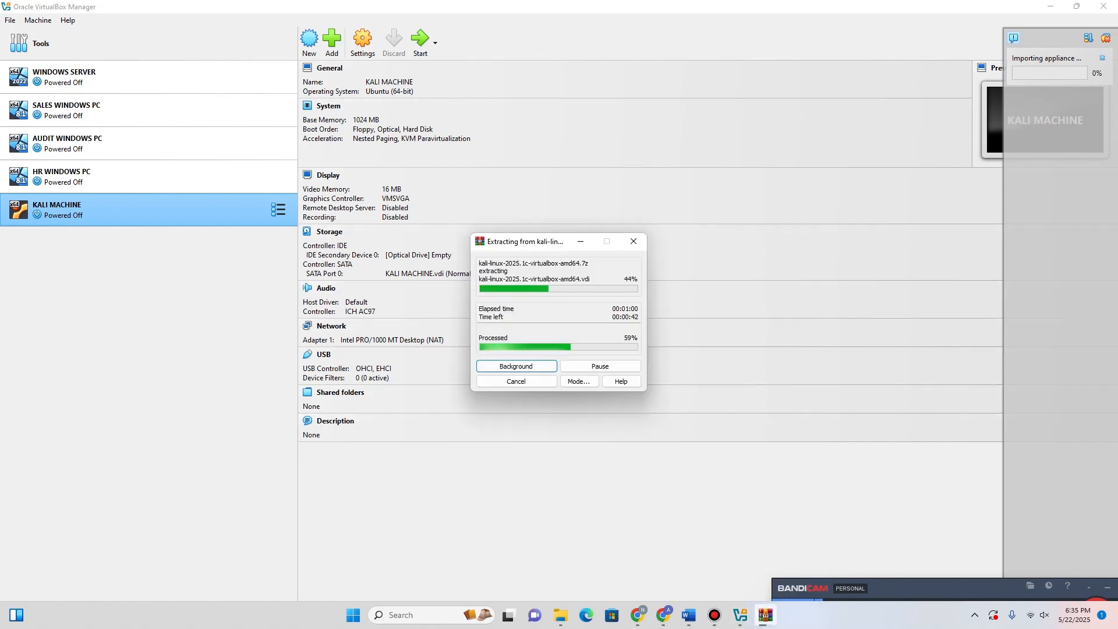
click(764, 615)
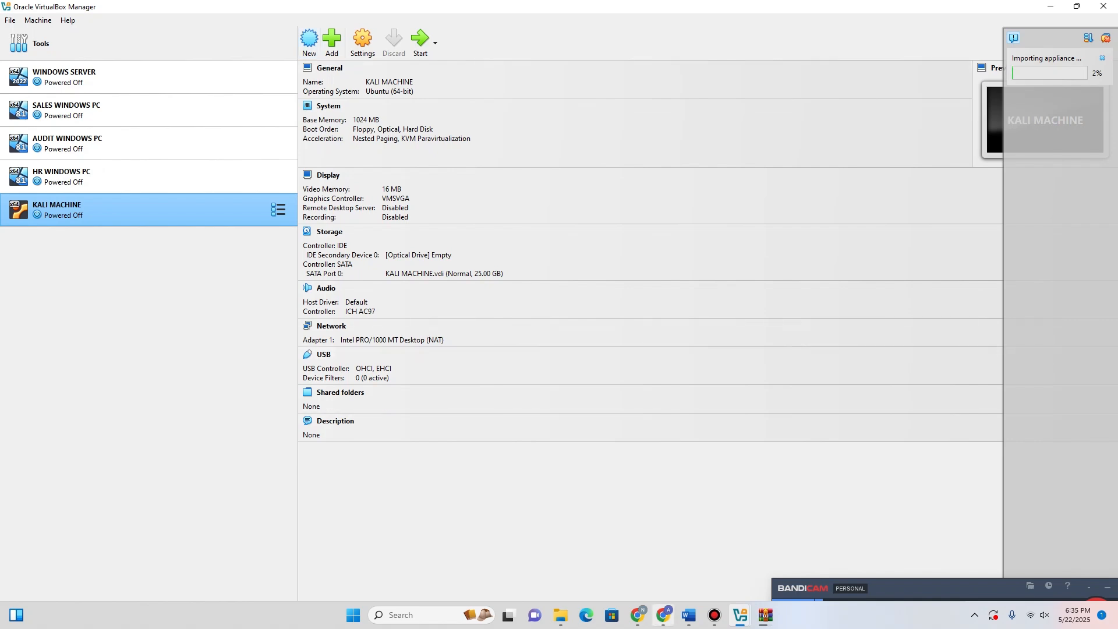
click(637, 615)
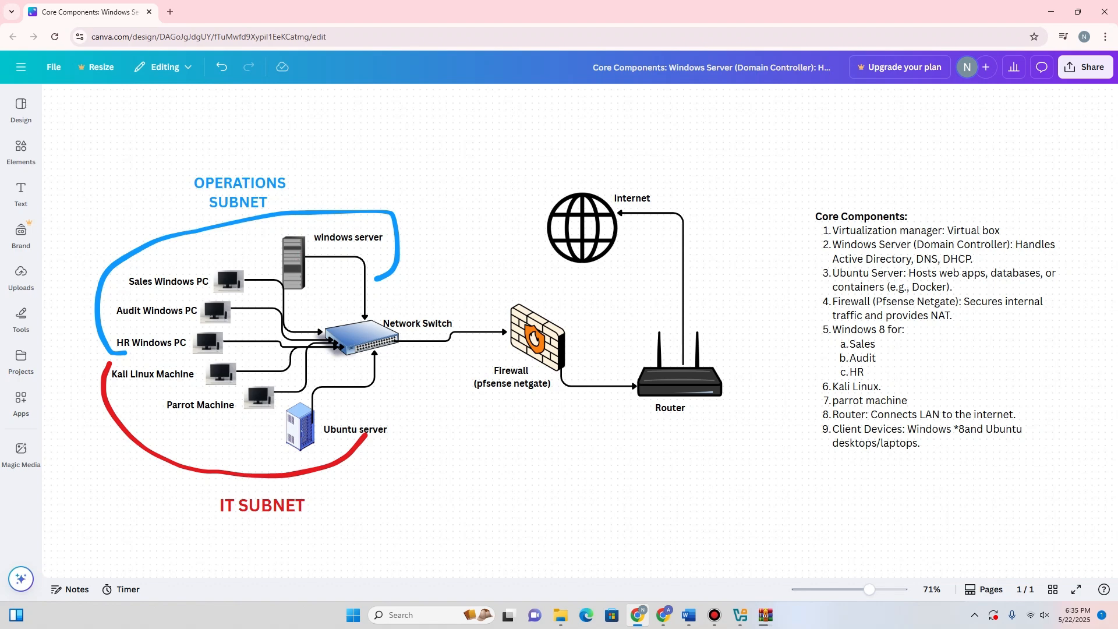
key(alt+Tab)
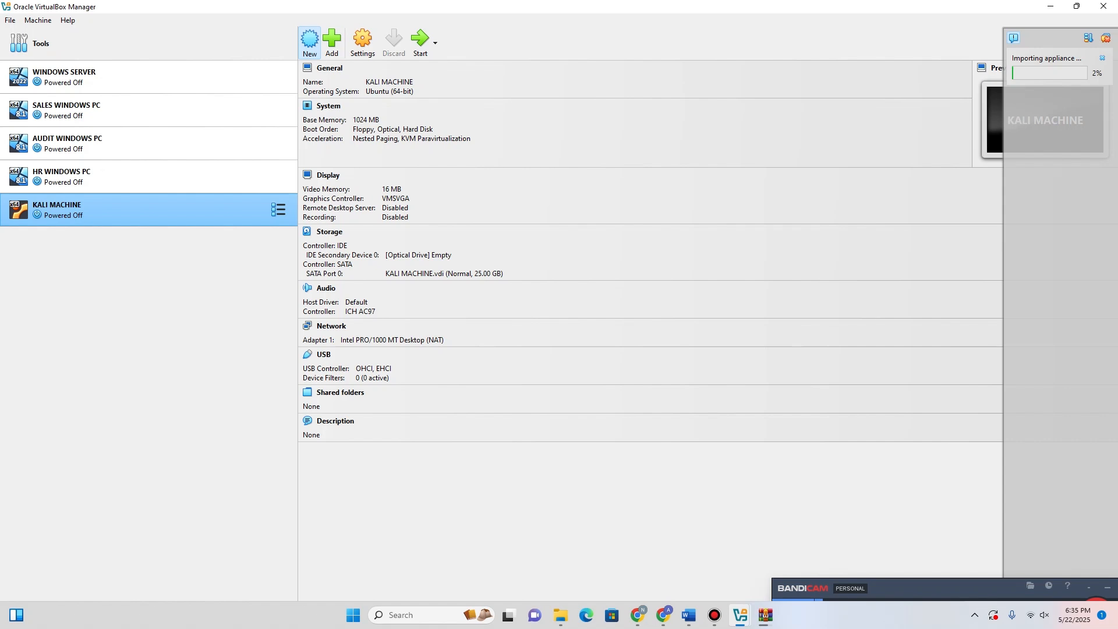
- Start a new machine named UBUNTU SERVER using the ubuntu-22.04.5 live-server ISO
click(309, 41)
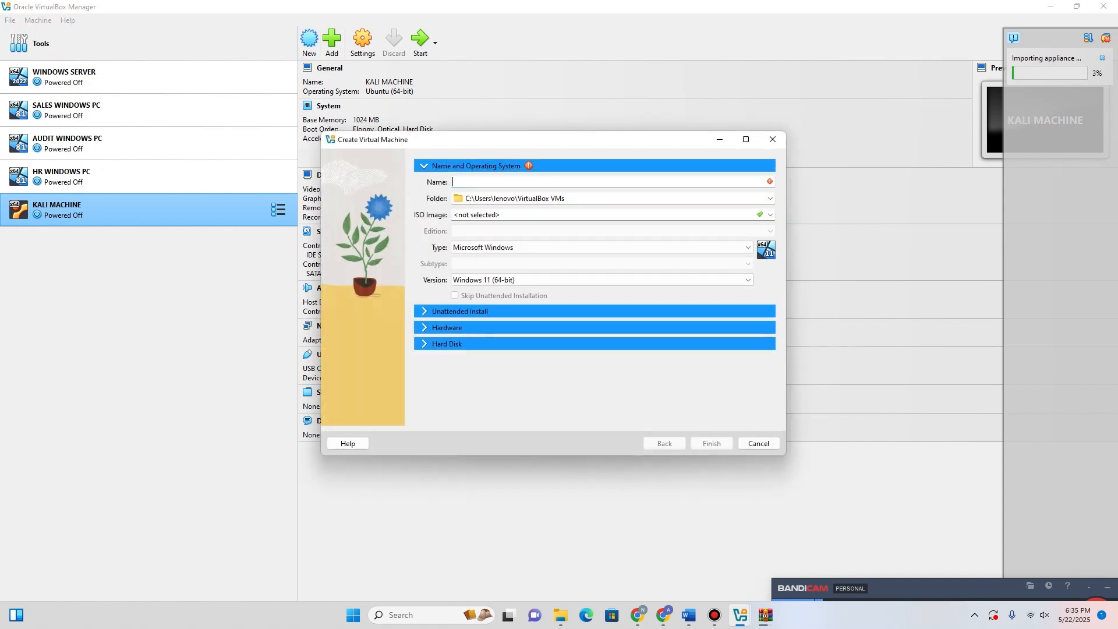
text(U)
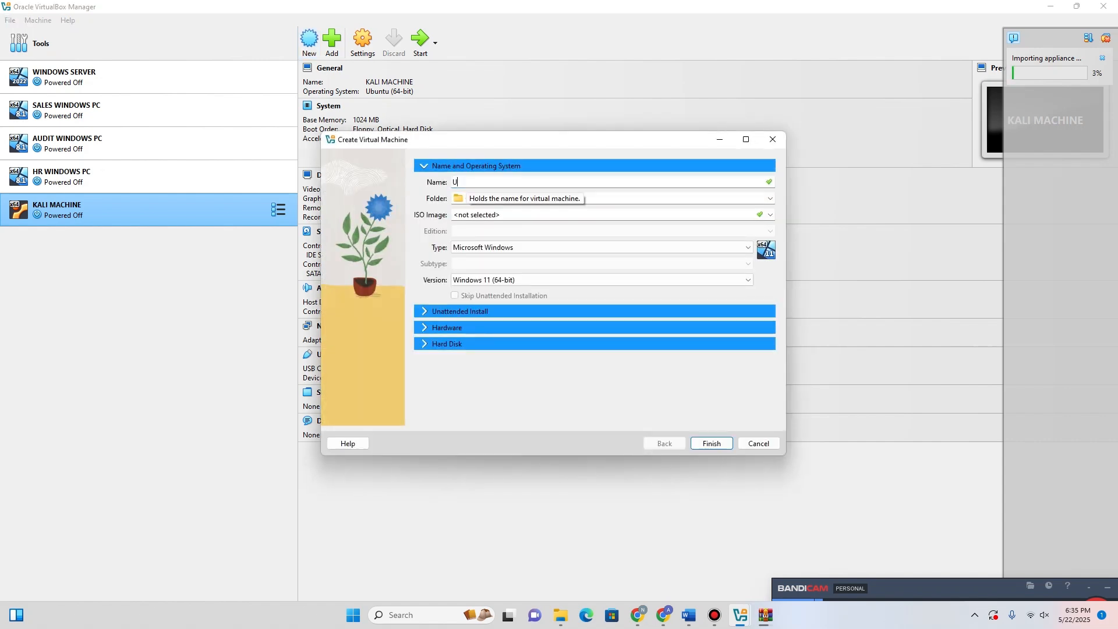
text(B)
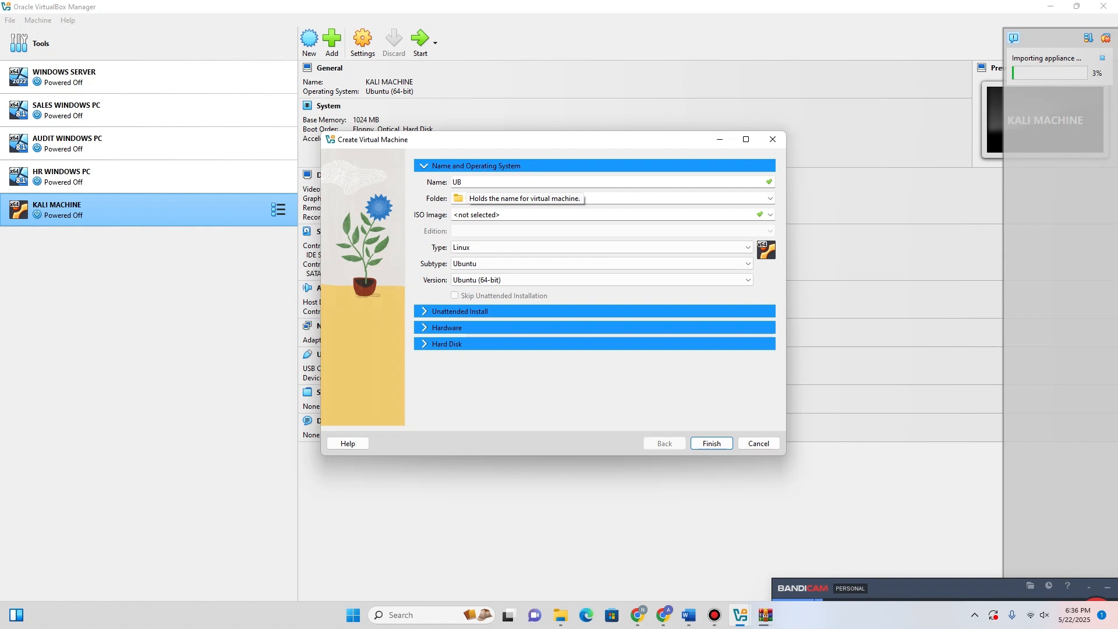
text(UNTU)
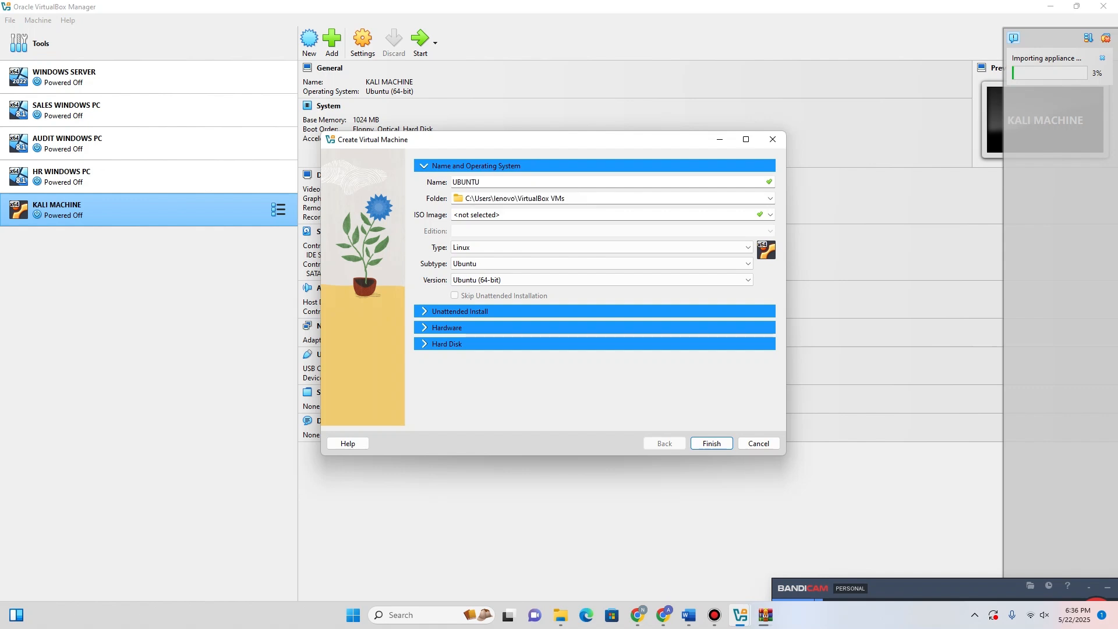
text( SERVER)
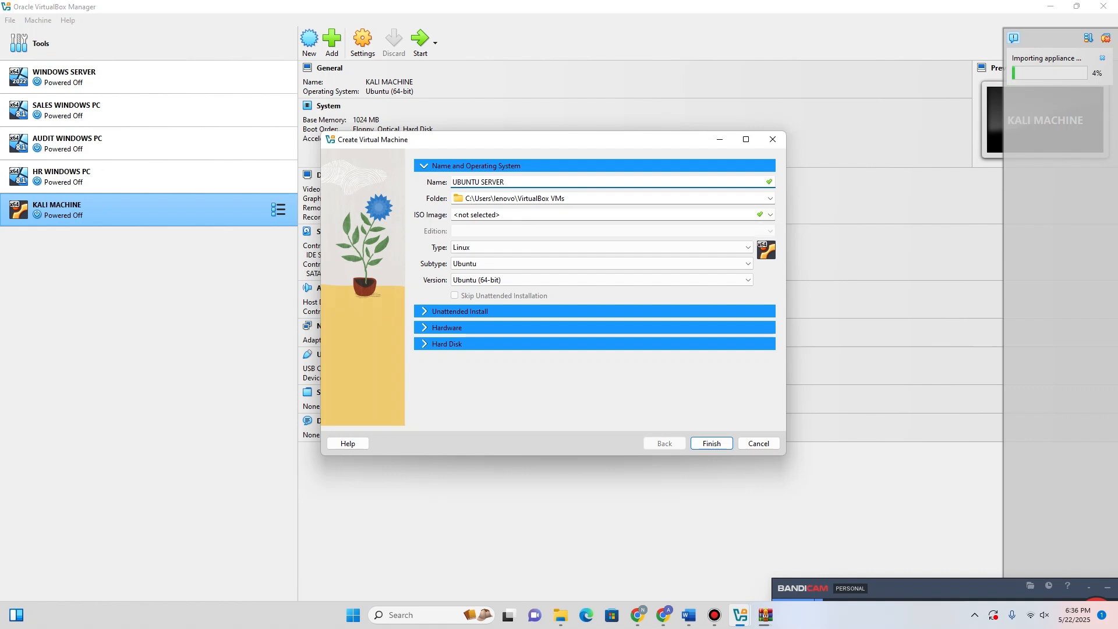
click(770, 214)
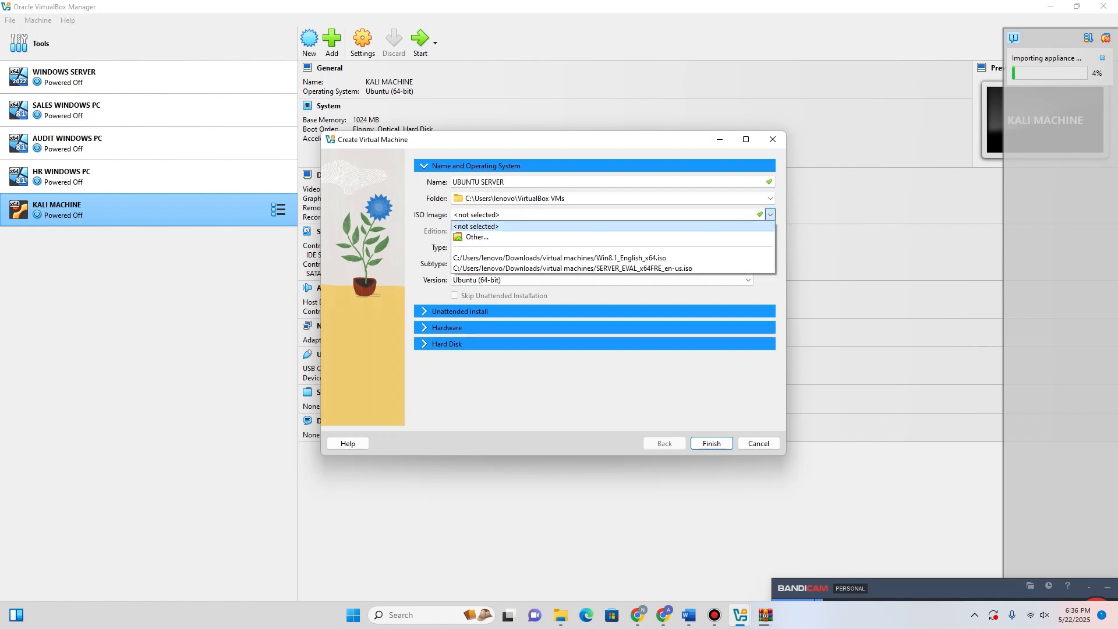
click(476, 237)
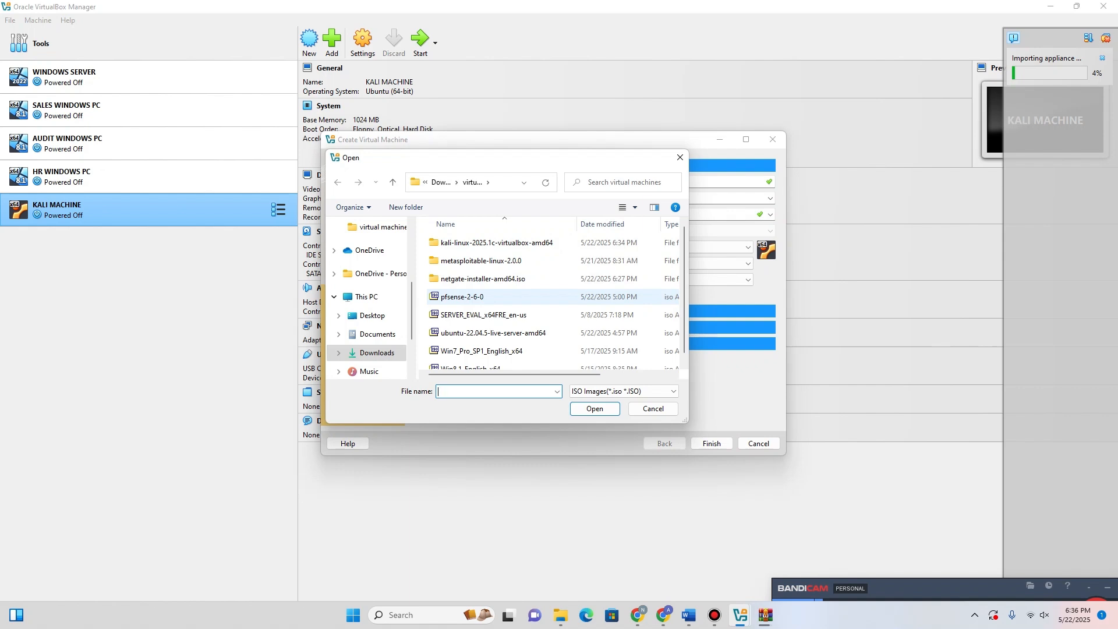
double_click(493, 333)
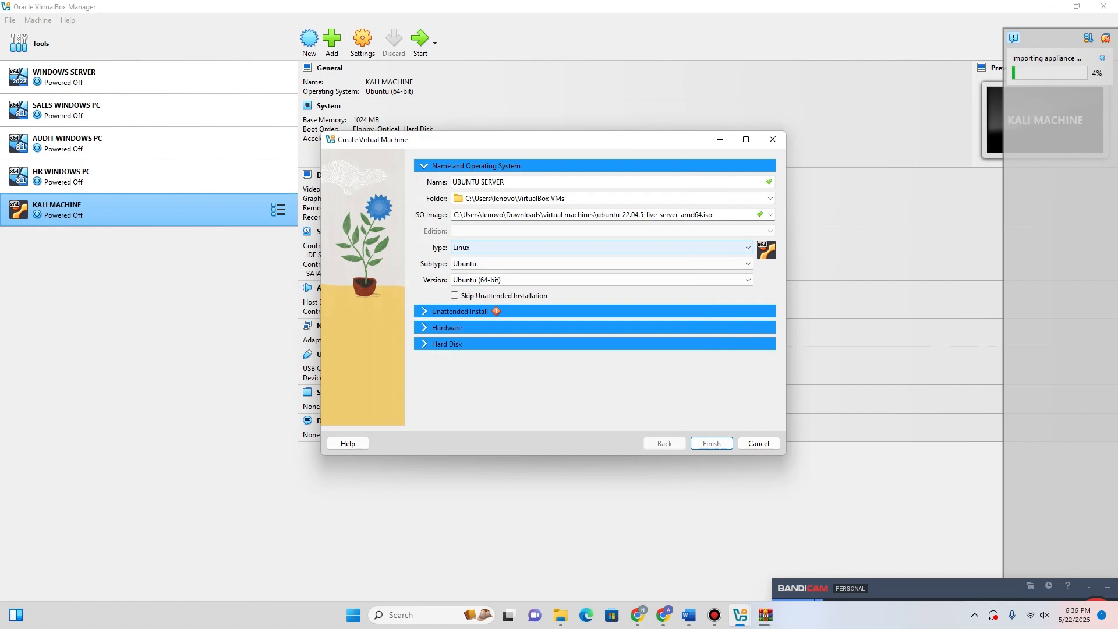
- Lower its memory to 512 MB and disk to 8.34 GB, then finish creating it
click(447, 328)
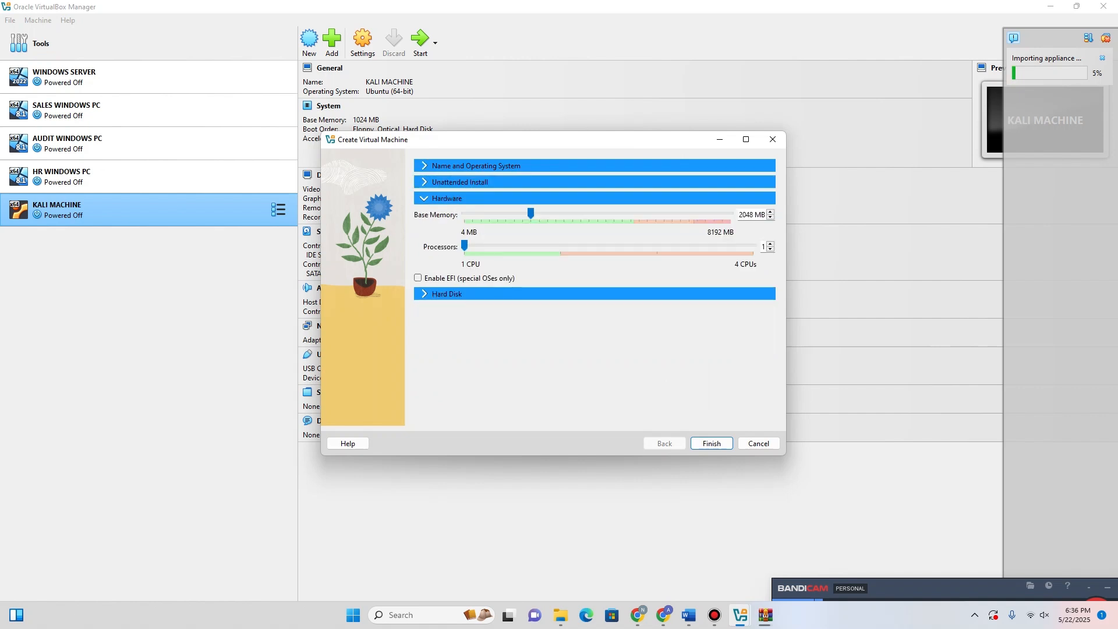
drag(530, 213, 480, 214)
click(447, 294)
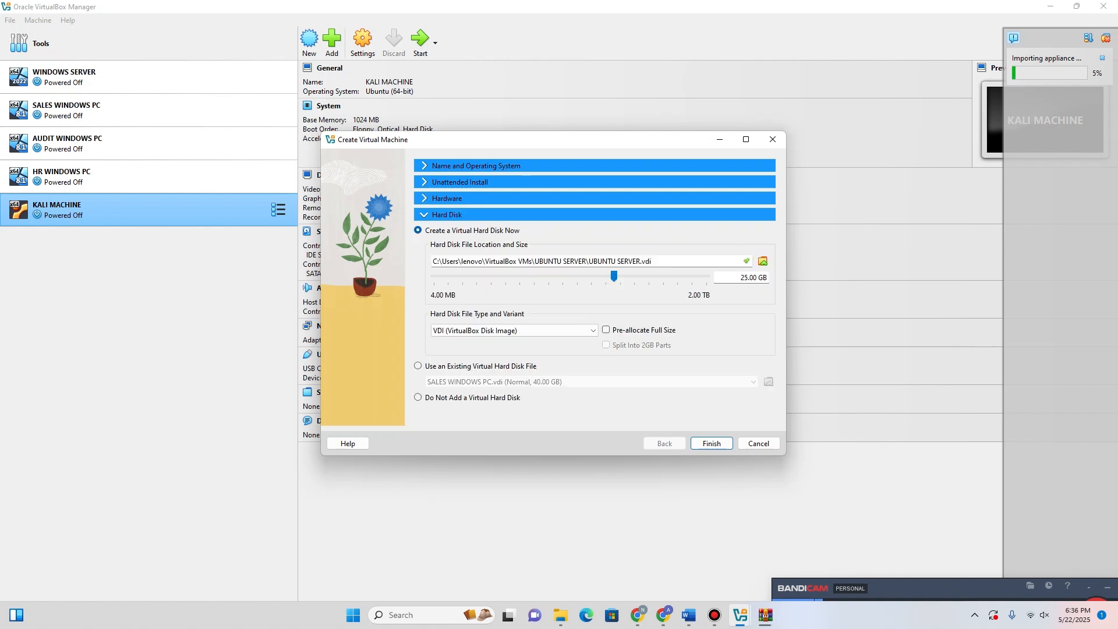
mouse_move(614, 276)
mouse_down()
mouse_move(552, 276)
mouse_move(592, 276)
mouse_up()
key(Return)
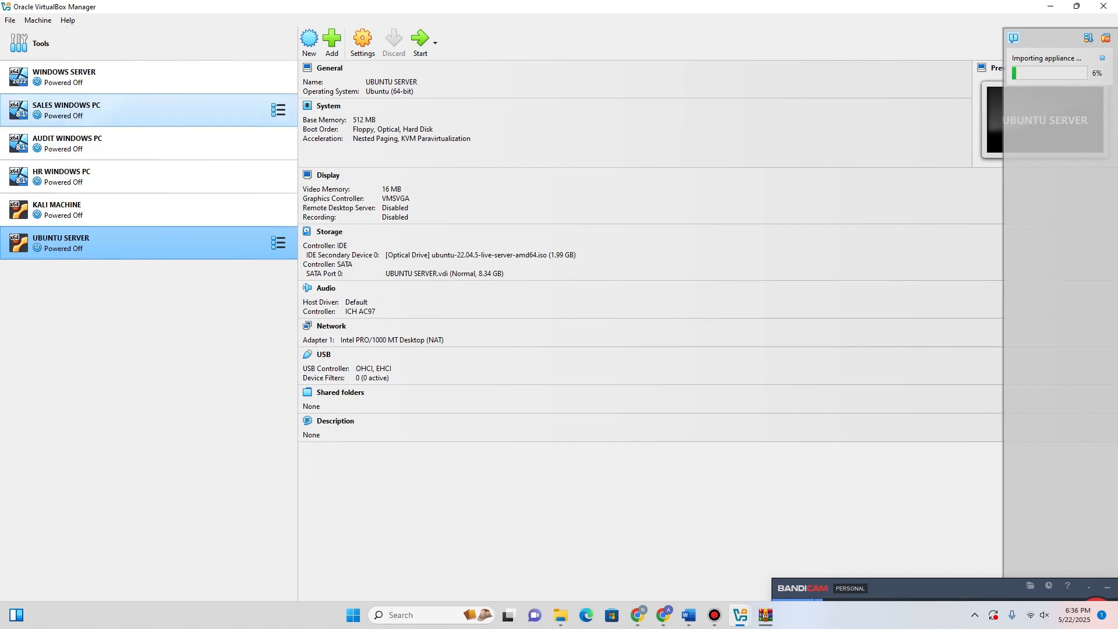
- Open SALES WINDOWS PC's settings and review its System processor and acceleration tabs
click(146, 110)
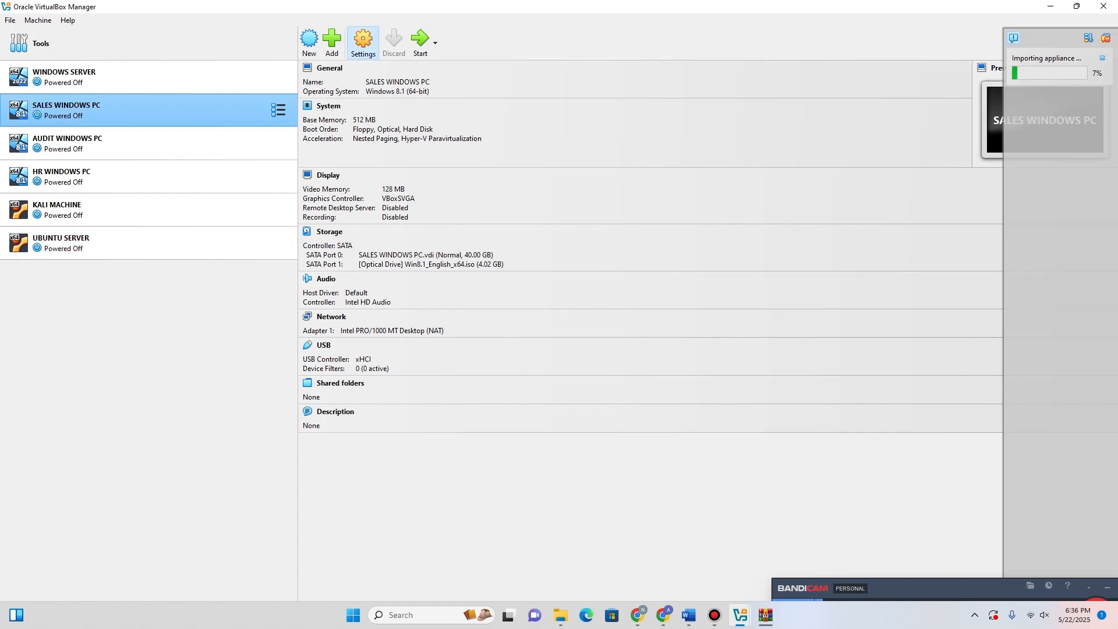
click(363, 41)
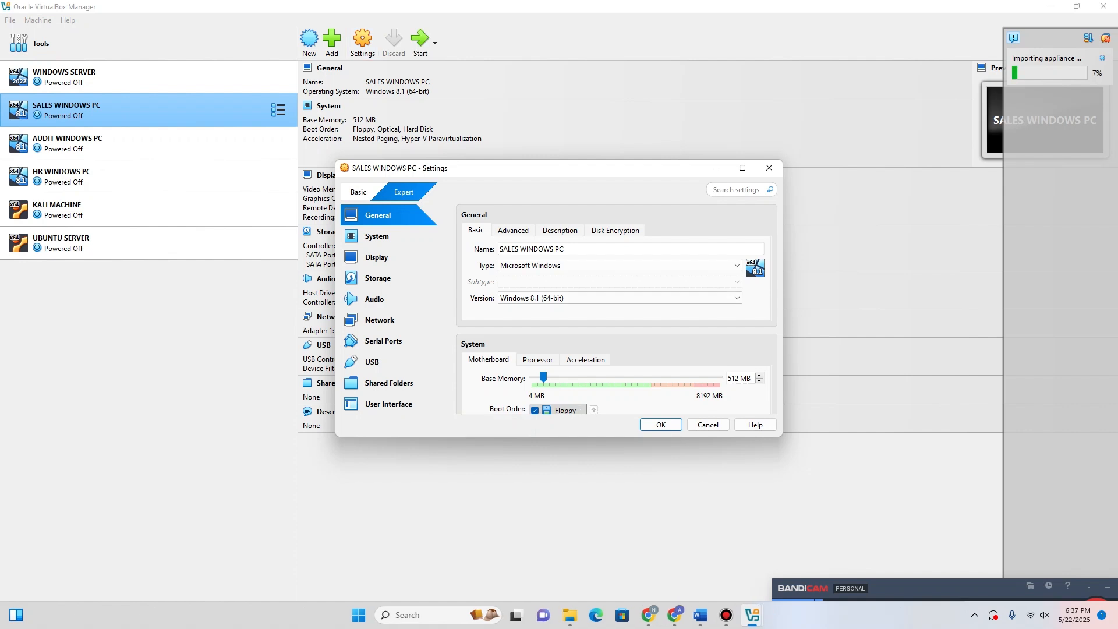
click(378, 236)
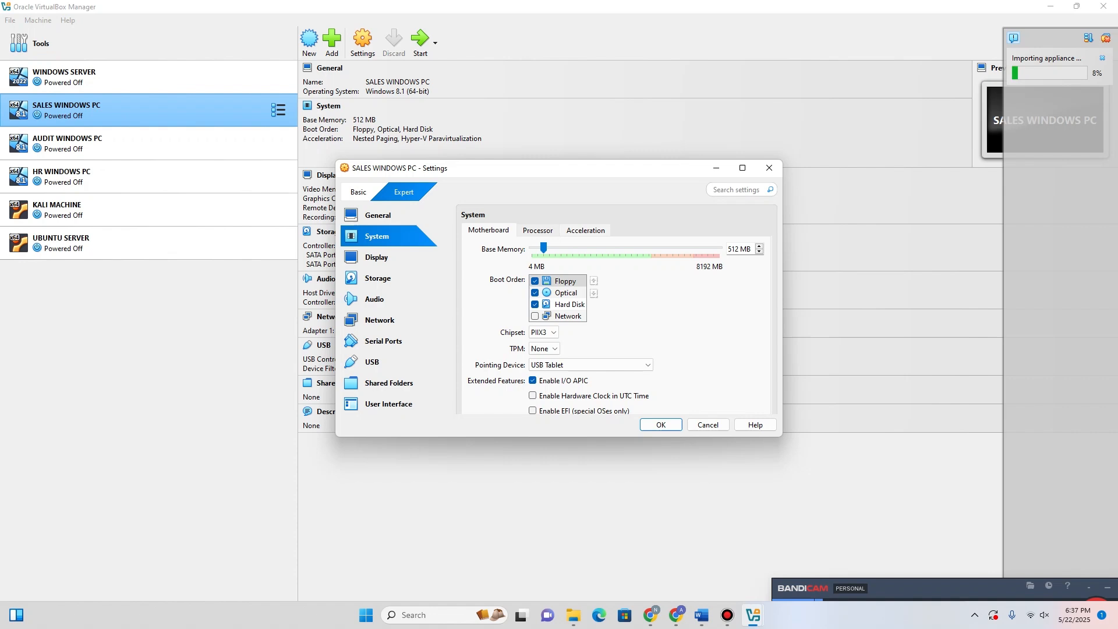
key(ctrl+Tab)
key(ctrl+Tab)
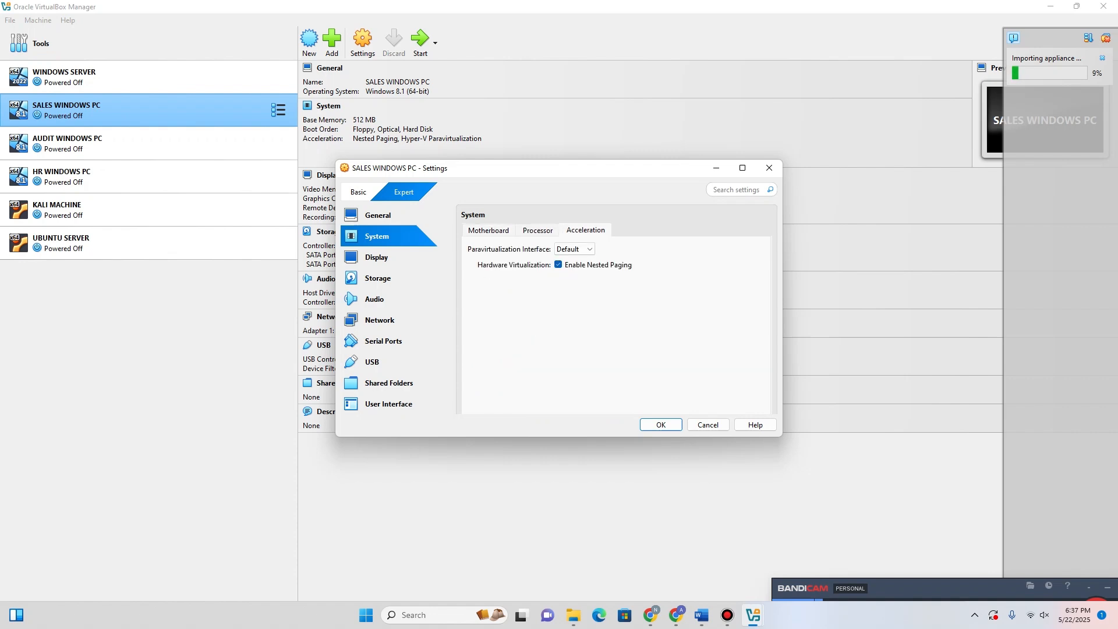
- Inspect the Storage page's attached Win8.1 ISO and 40.00 GB VDI disk choices
click(377, 278)
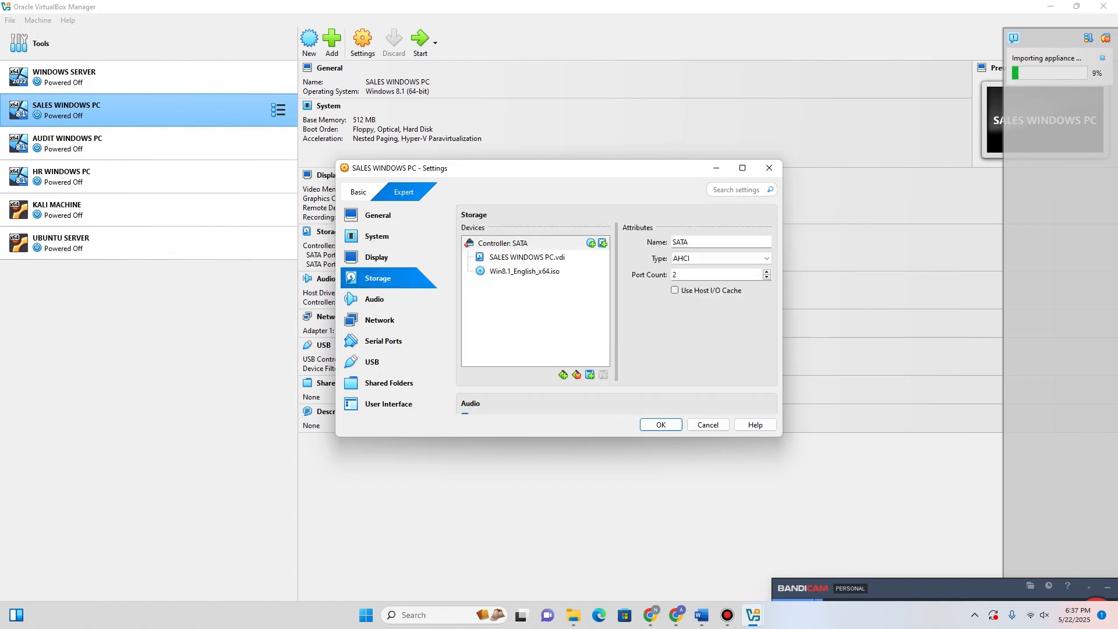
click(524, 271)
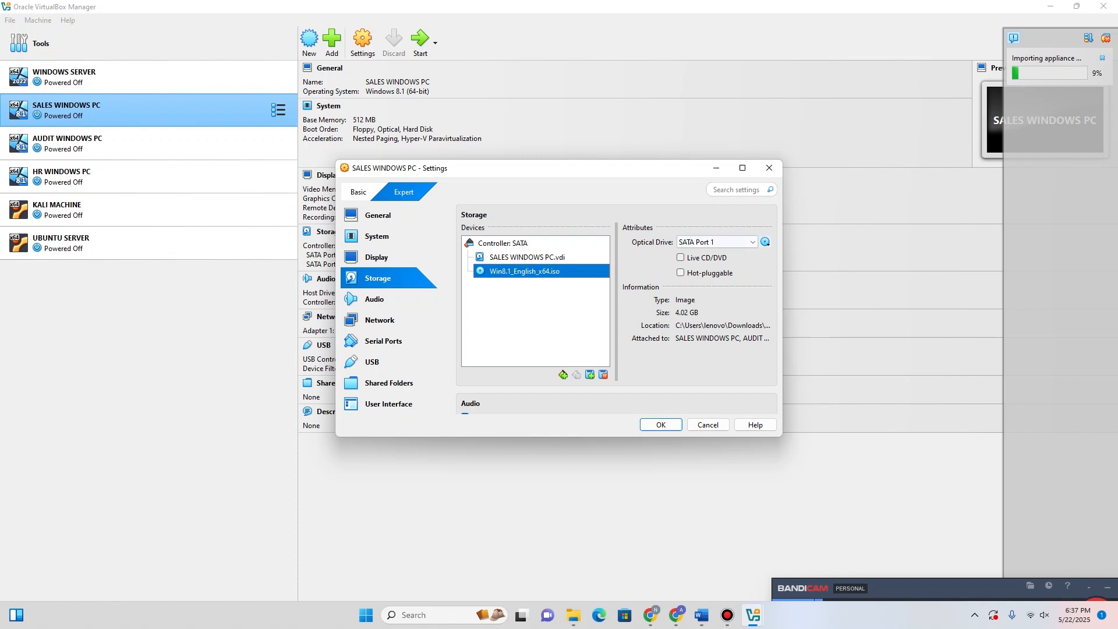
click(765, 241)
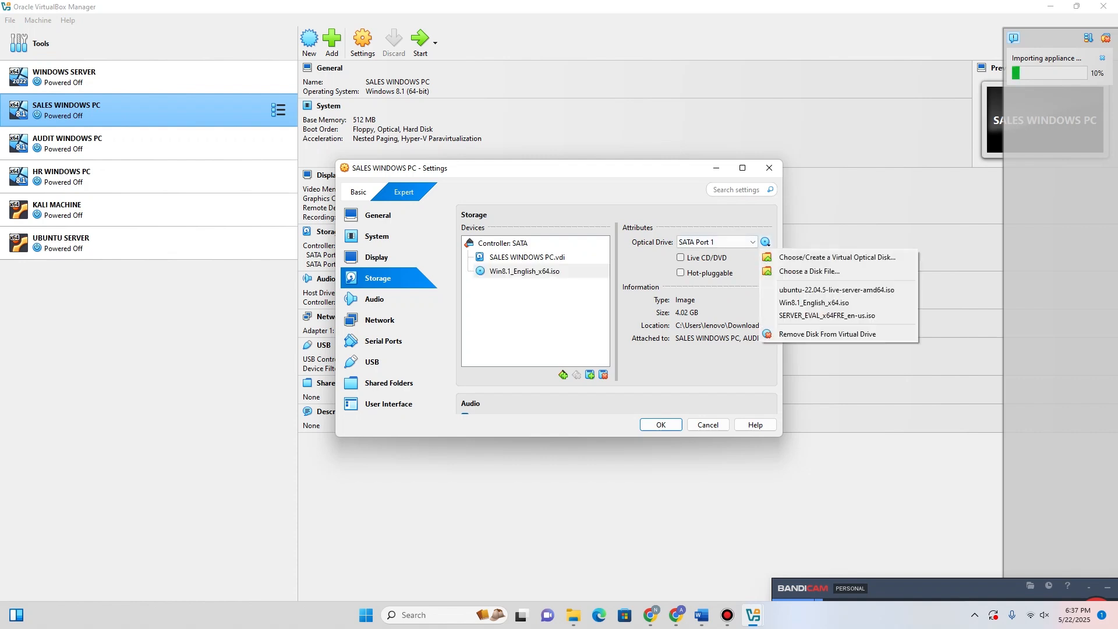
key(Escape)
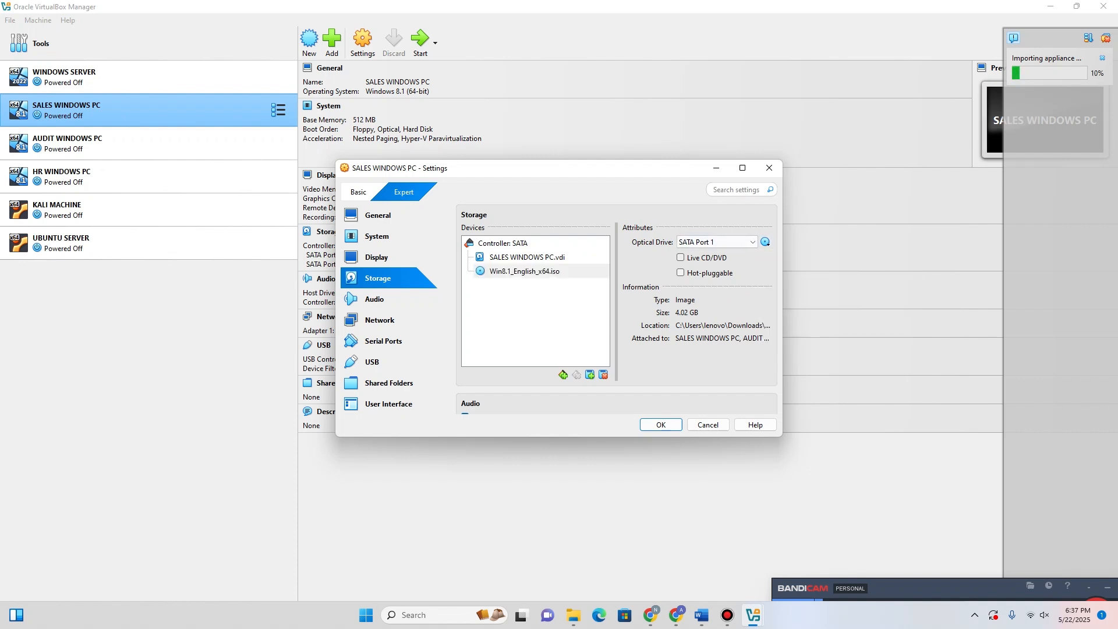
click(527, 256)
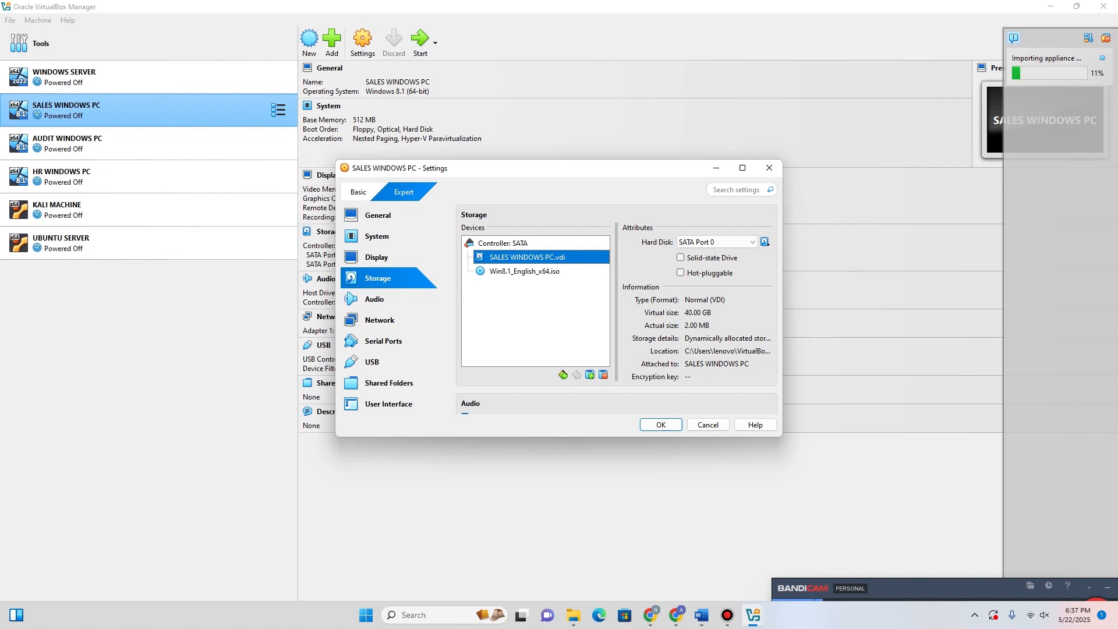
click(765, 242)
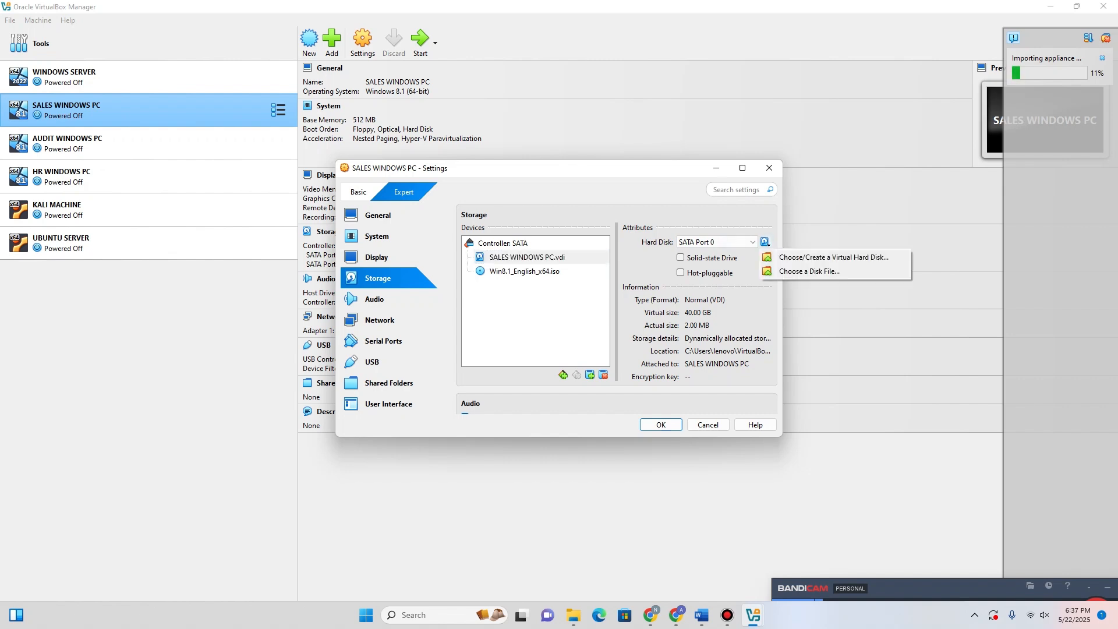
key(Escape)
- Mute the computer's sound, then revisit the System and Storage pages
key(XF86AudioLowerVolume)
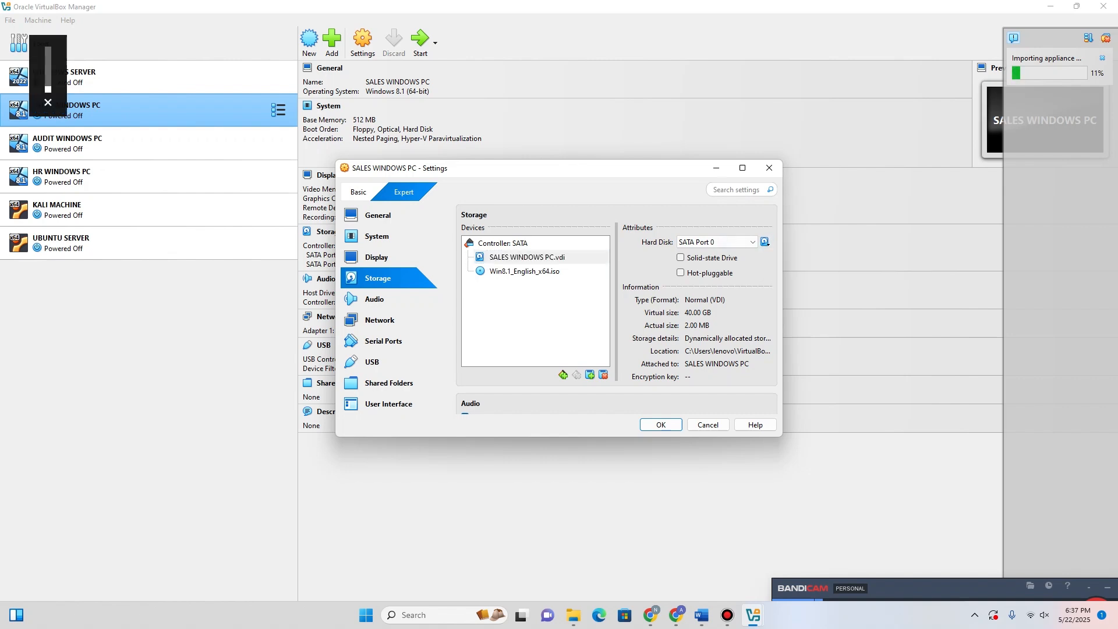
key(XF86AudioMute)
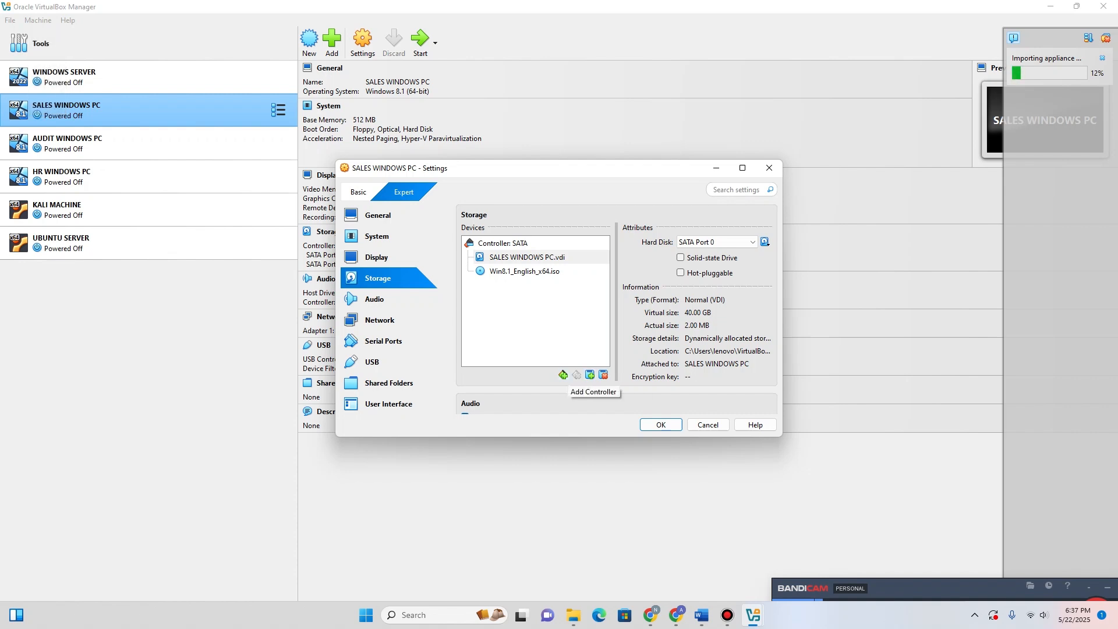
key(XF86AudioMute)
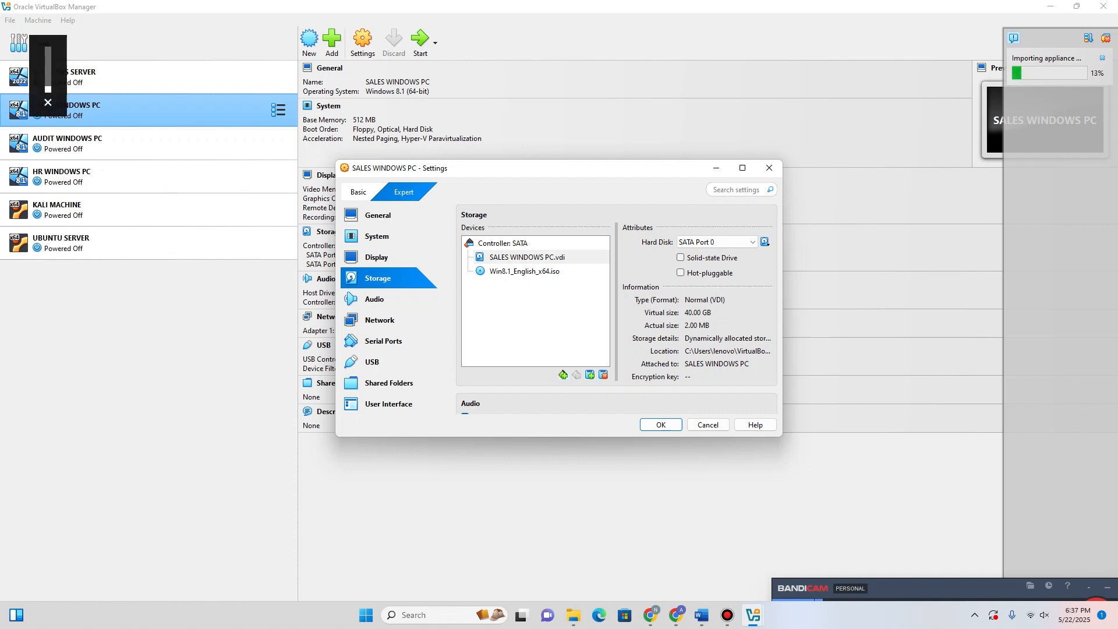
click(377, 236)
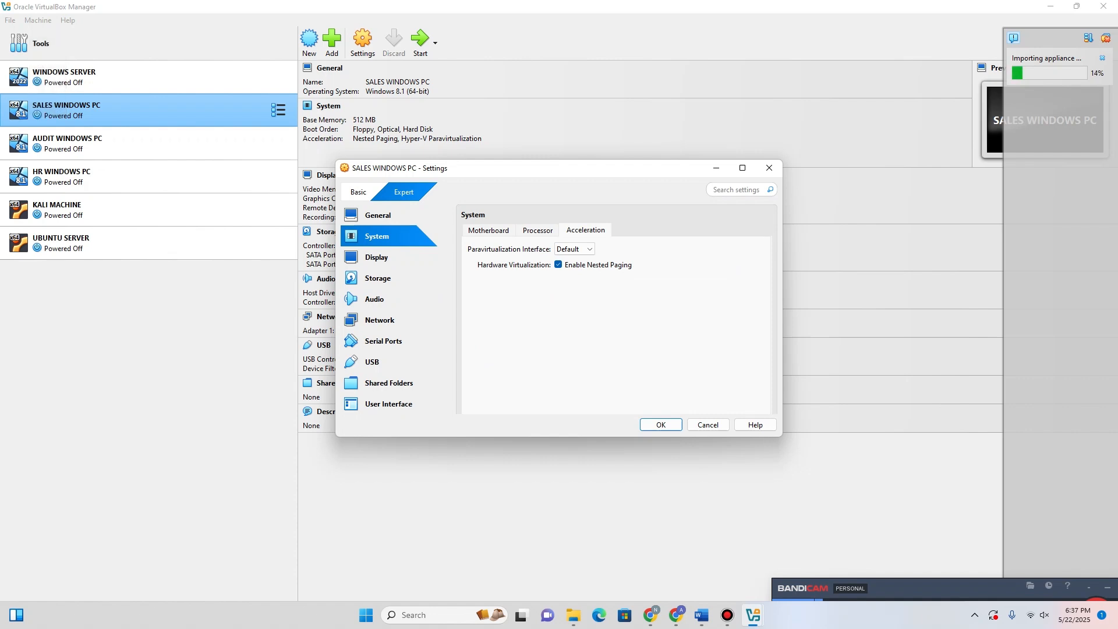
click(378, 279)
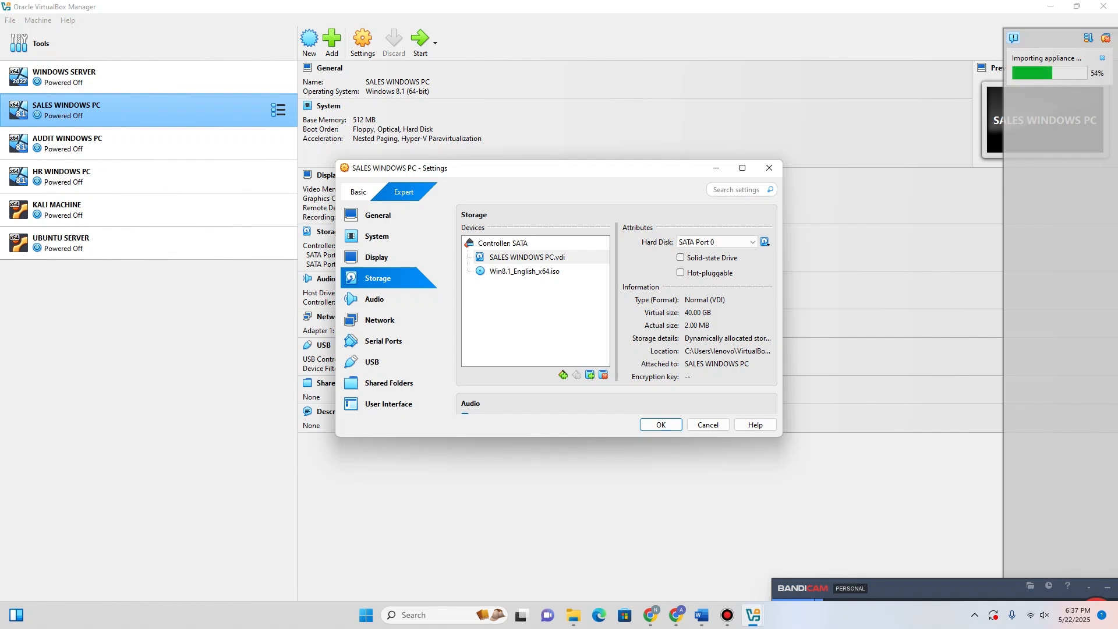
- Browse the Parrot OS General, System, Display and Storage settings pages and their tabs
click(376, 257)
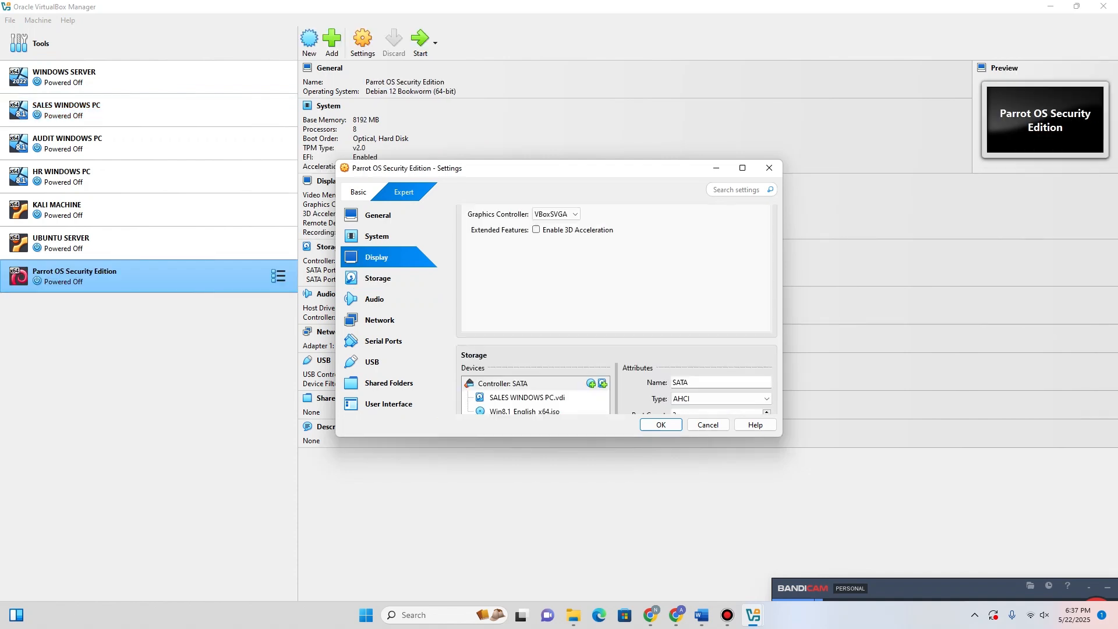
click(377, 236)
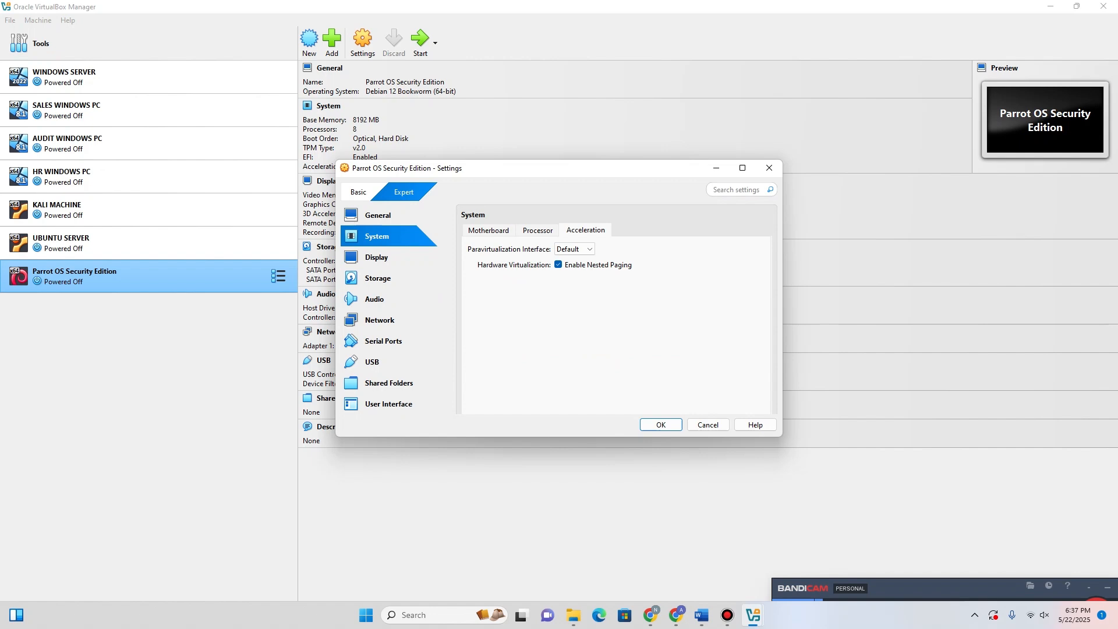
click(377, 215)
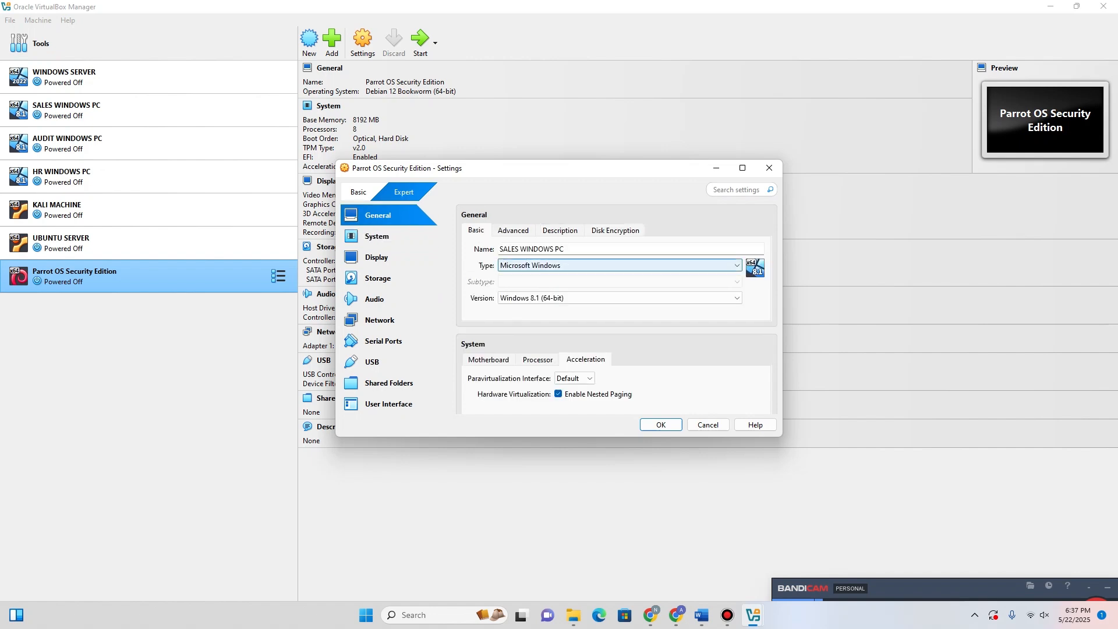
click(513, 230)
click(559, 231)
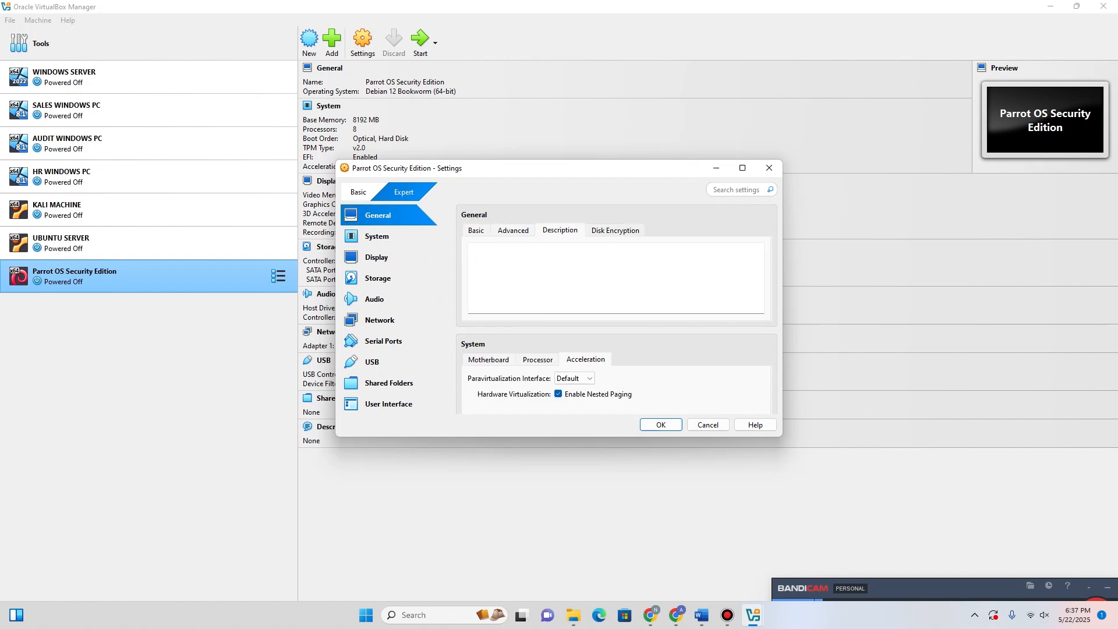
click(614, 230)
click(377, 237)
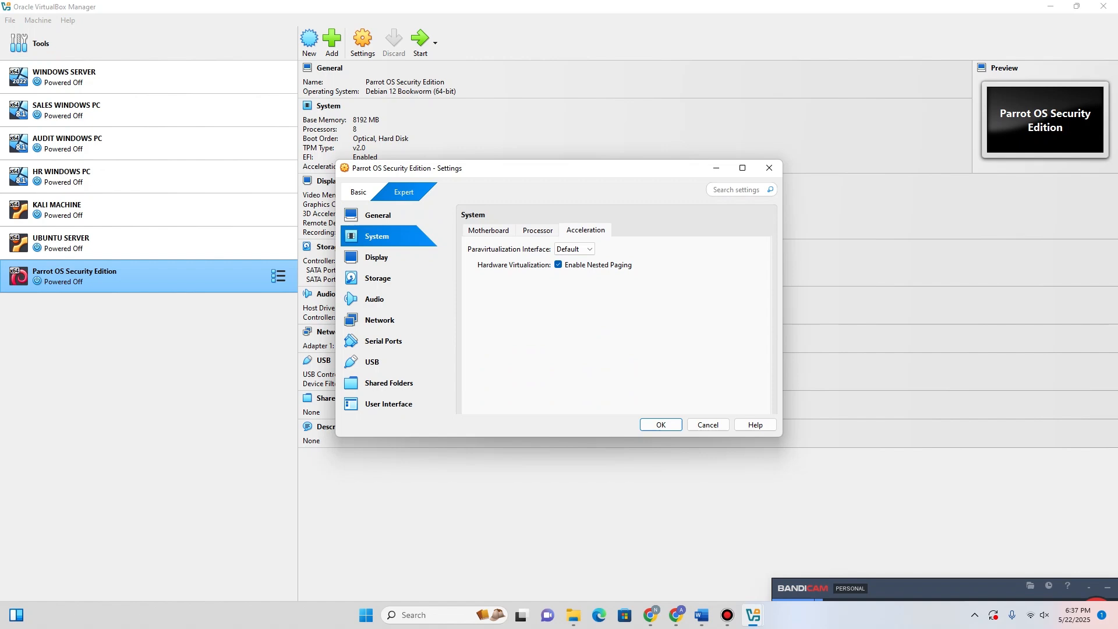
click(537, 230)
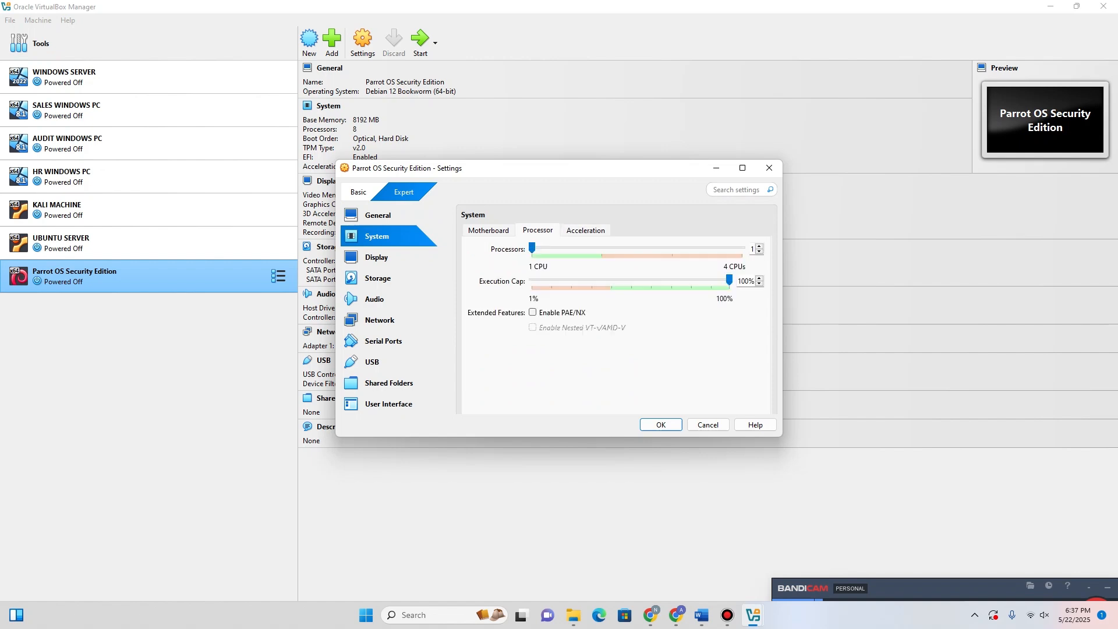
click(377, 257)
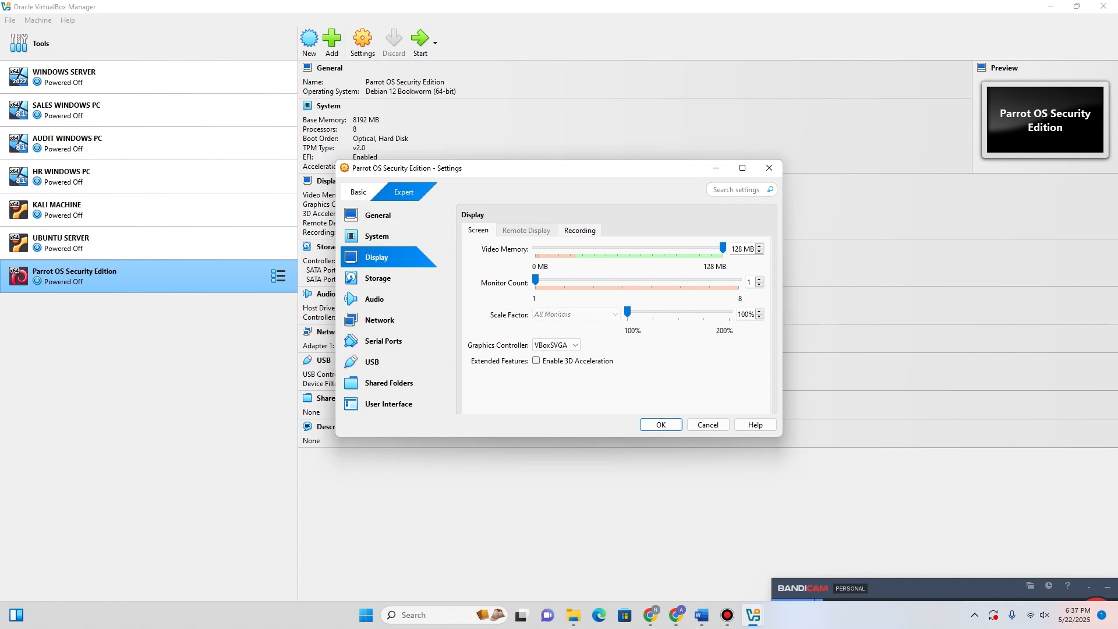
click(378, 279)
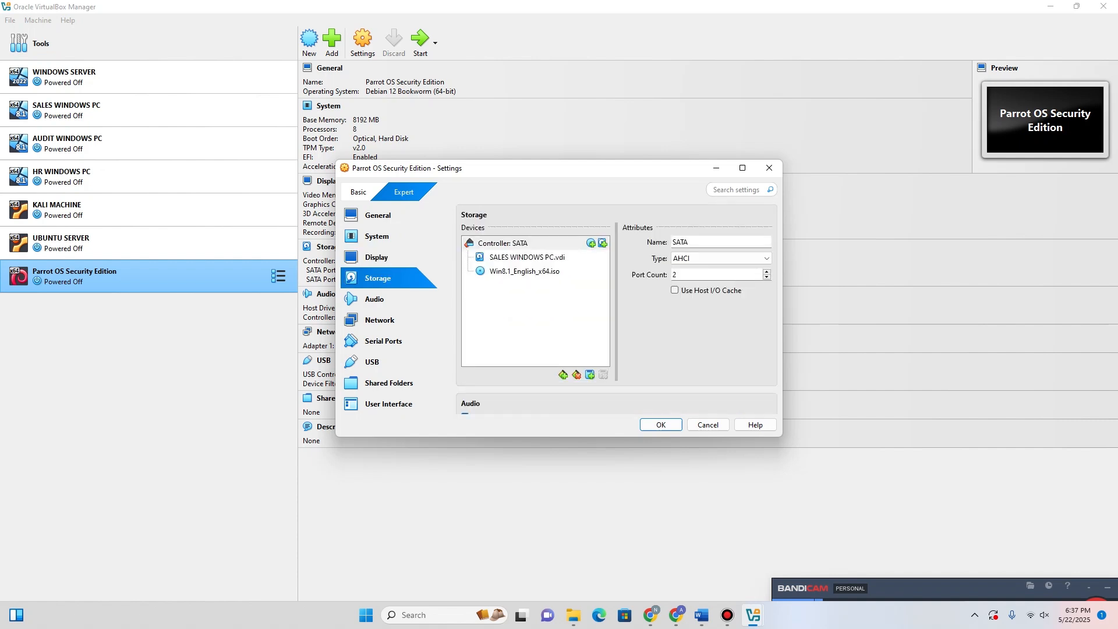
- Inspect the attached optical disc and hard disk, then close the settings without saving
right_click(508, 259)
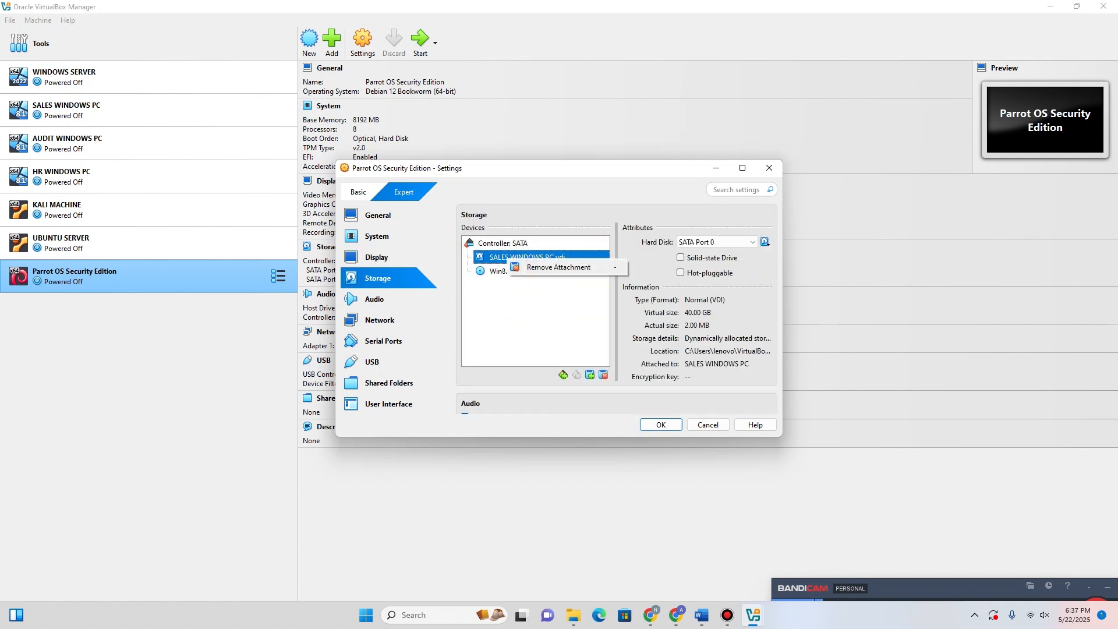
click(497, 271)
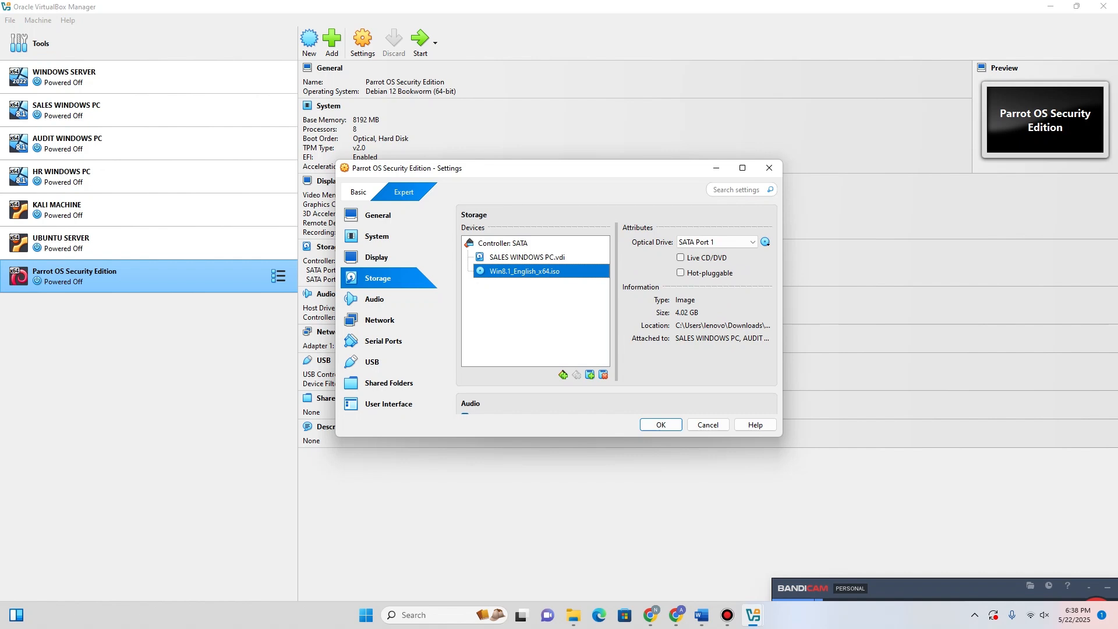
click(765, 242)
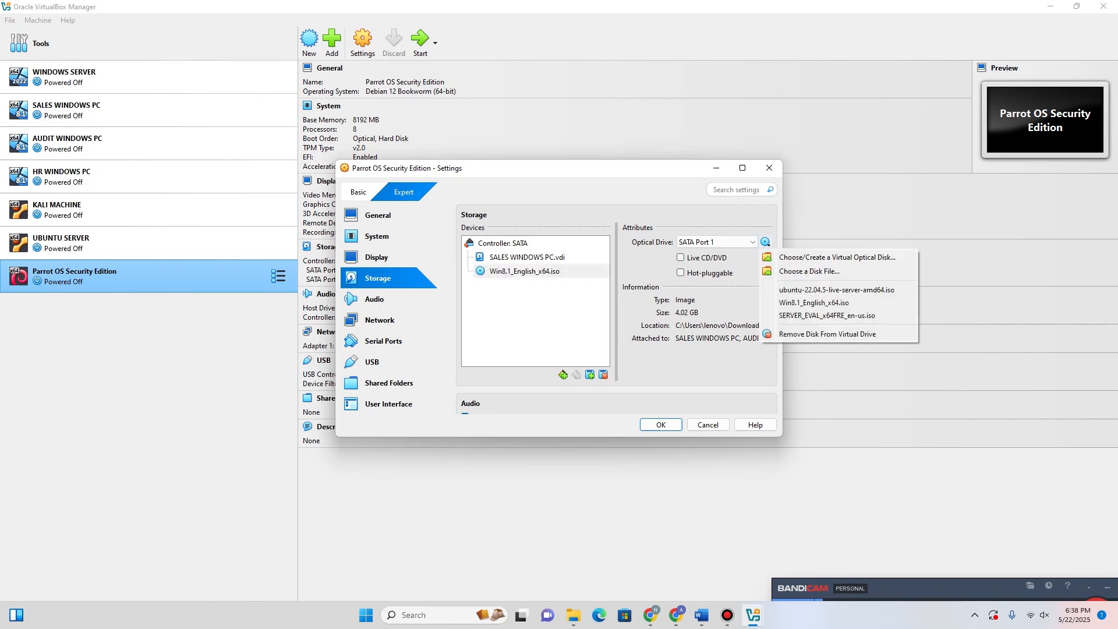
click(765, 242)
click(527, 258)
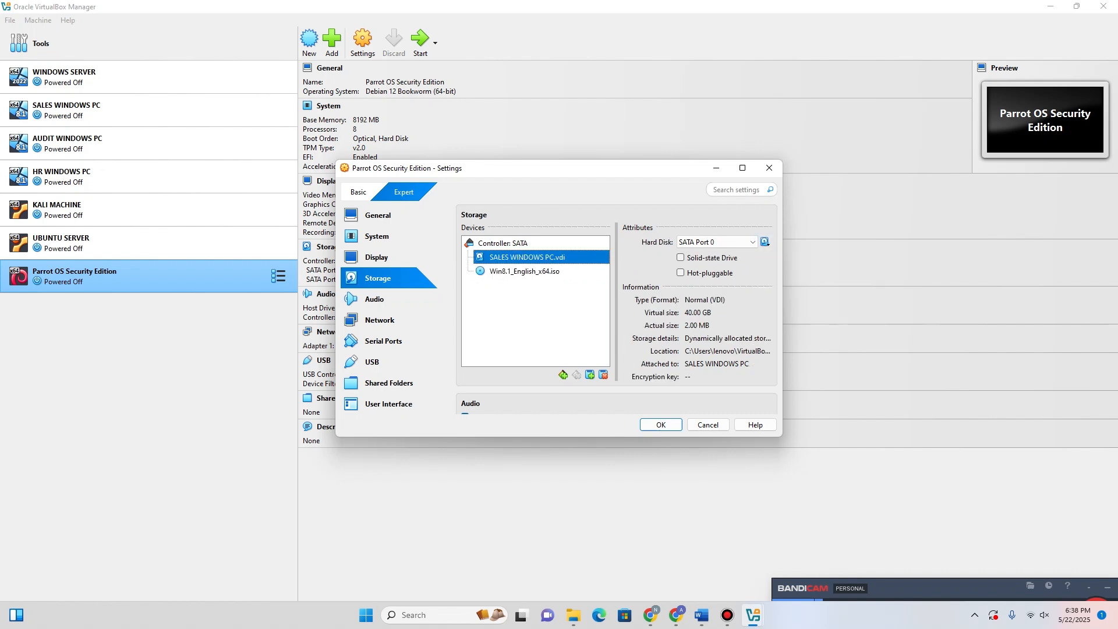
click(765, 242)
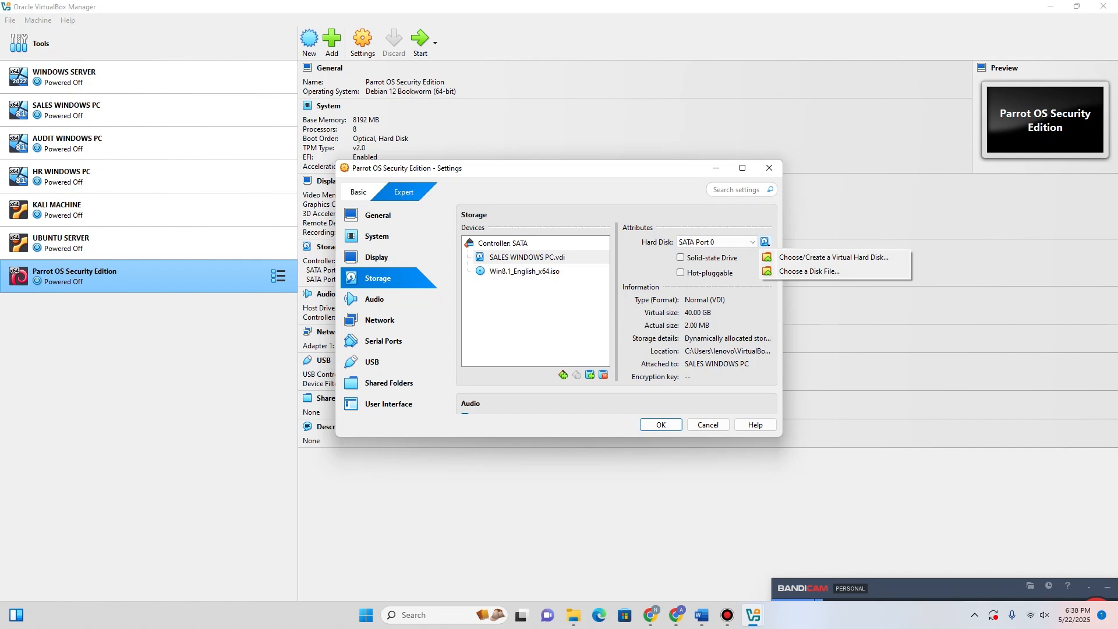
click(768, 167)
click(769, 168)
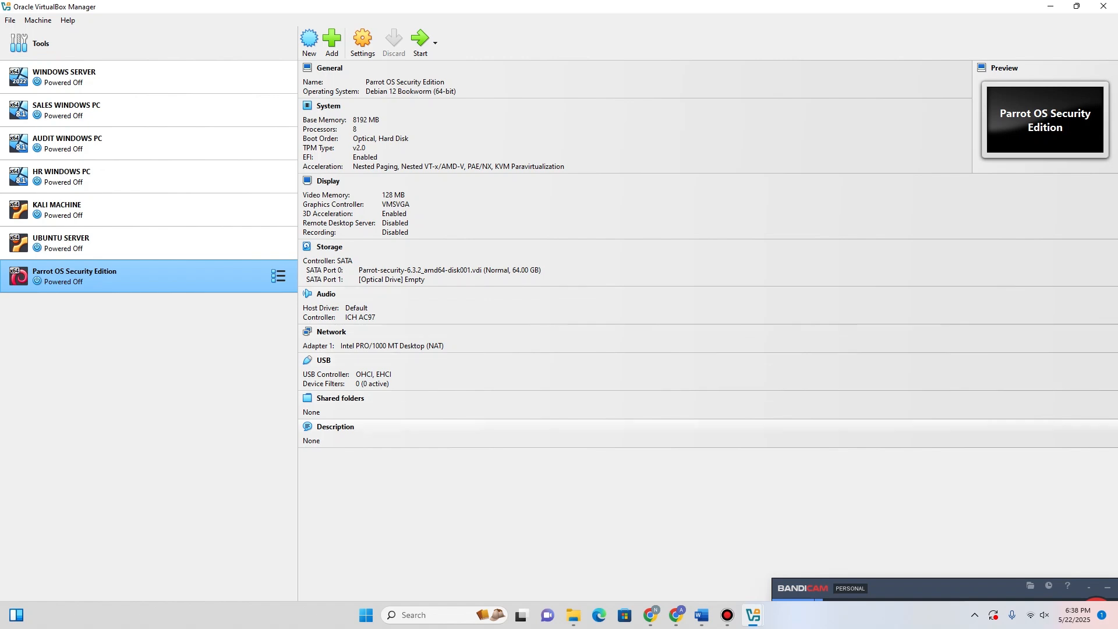
- Open KALI MACHINE's storage settings and the virtual hard disk chooser for its SATA disk
click(80, 242)
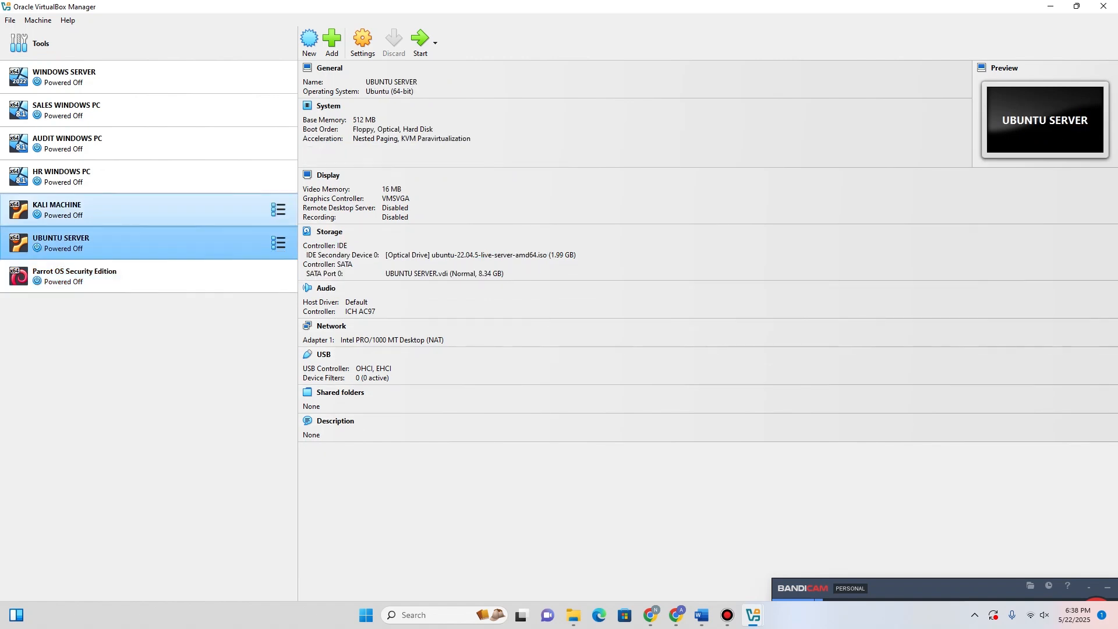
click(79, 211)
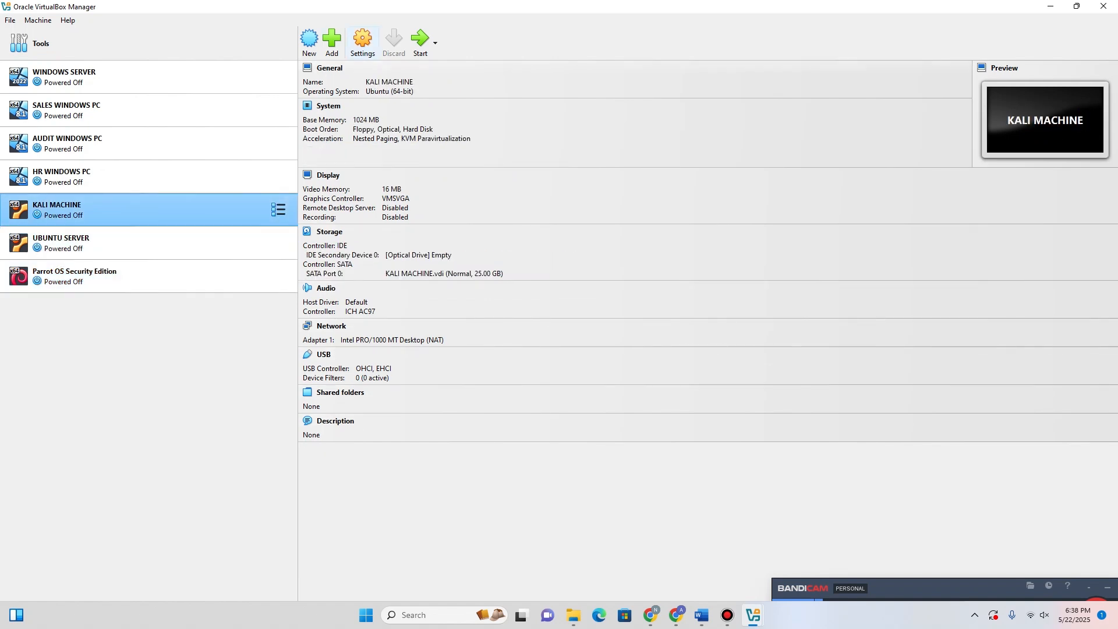
click(362, 42)
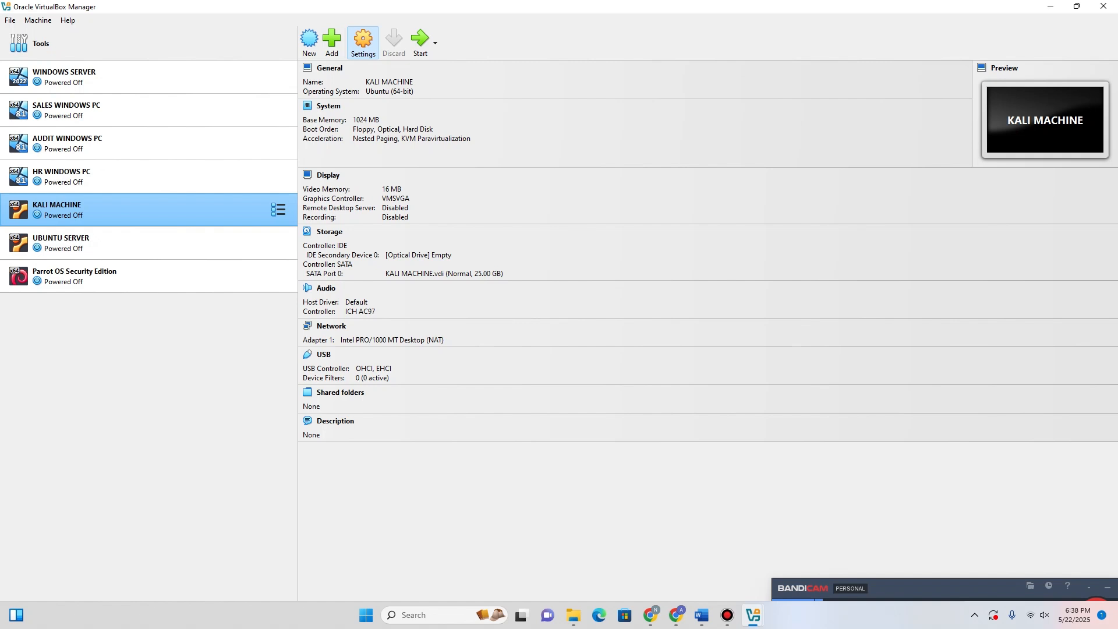
scroll(616, 309, down, 6)
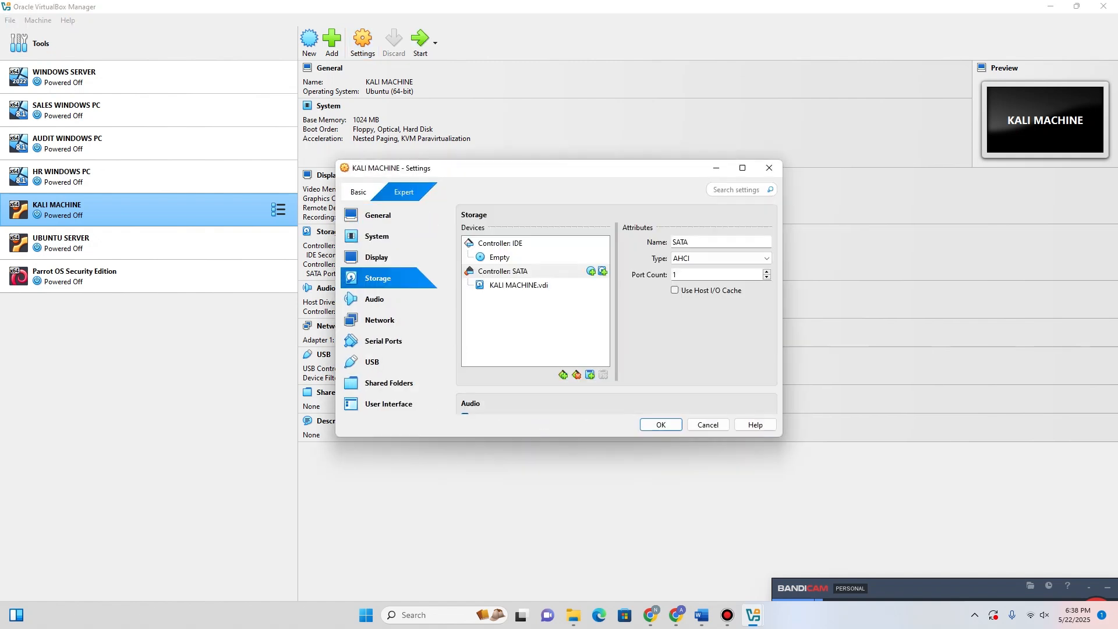
click(518, 284)
click(765, 242)
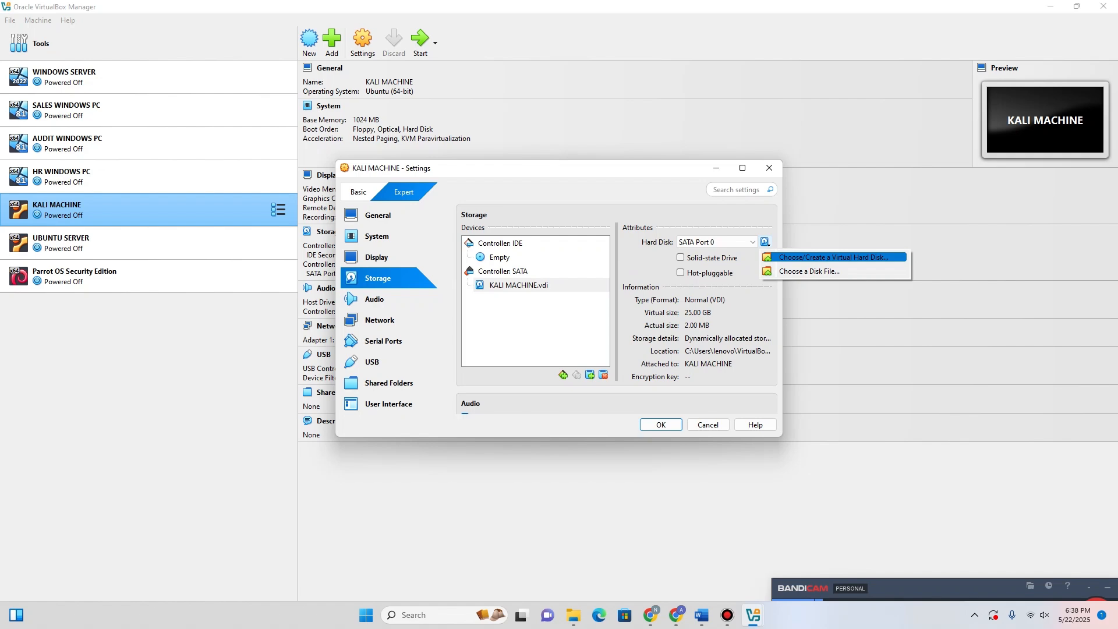
click(833, 257)
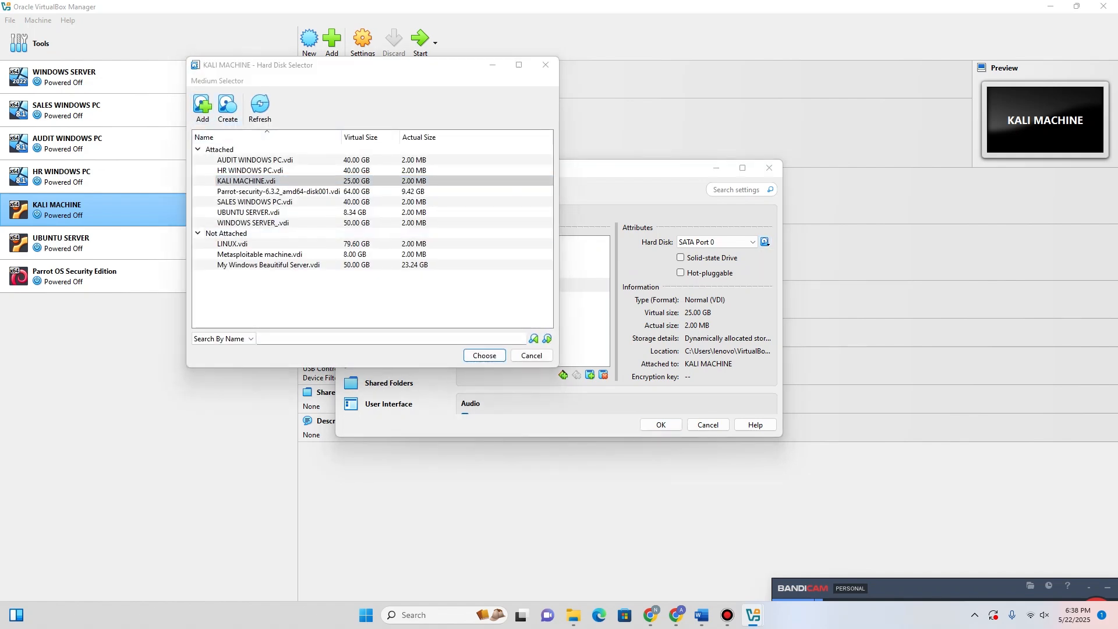
- Add kali-linux-2025.1c-virtualbox-amd64.vdi from Downloads' virtual machines folder and attach it
click(203, 108)
click(242, 194)
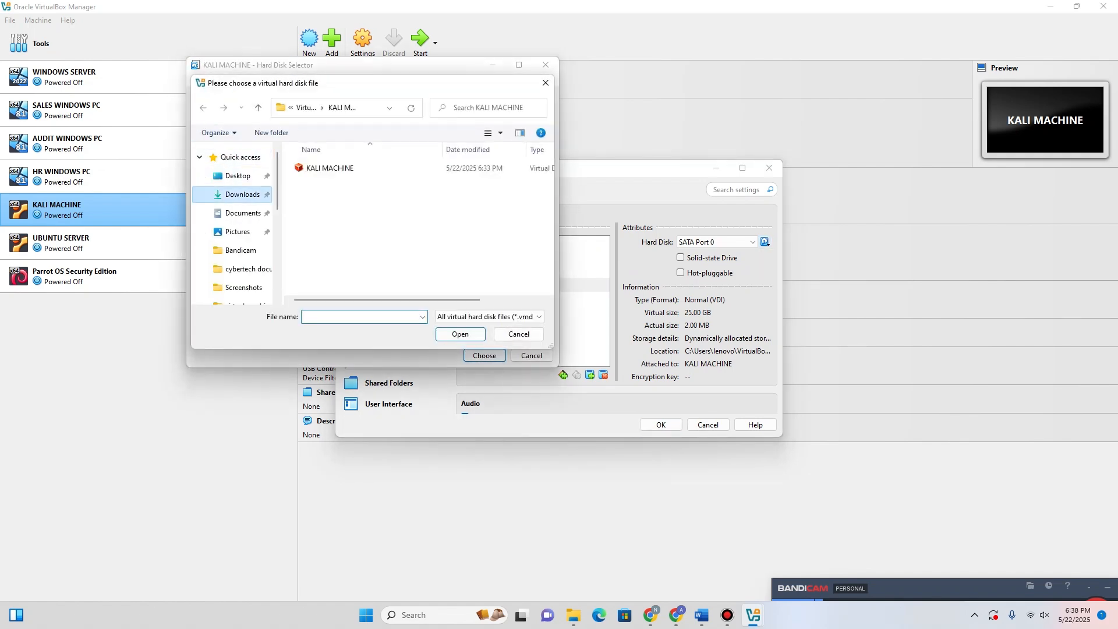
click(331, 184)
double_click(331, 184)
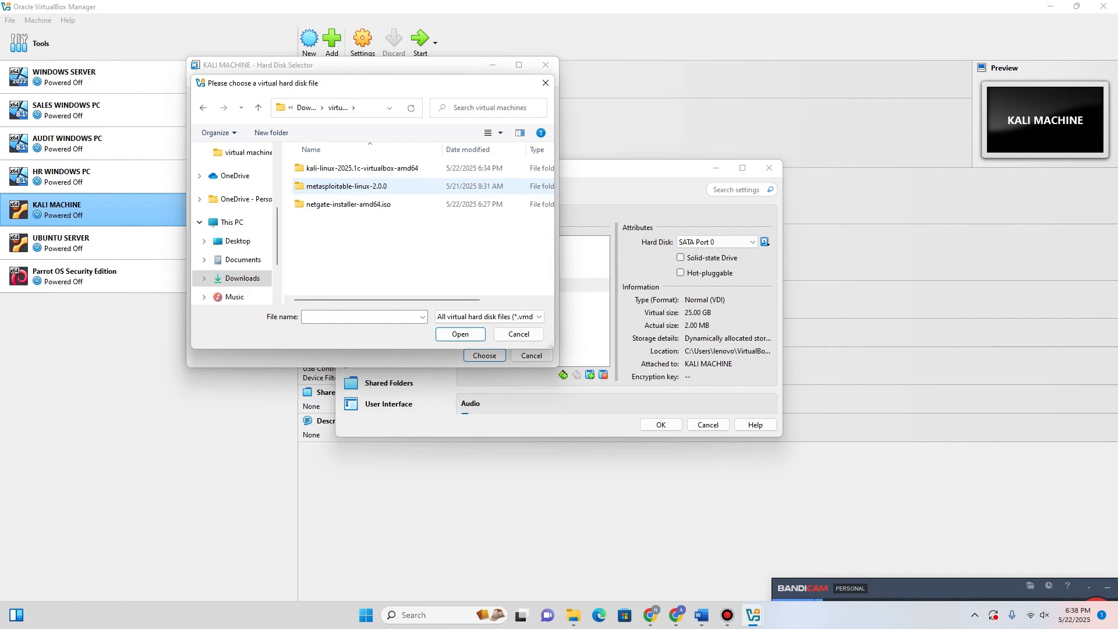
double_click(355, 168)
double_click(355, 169)
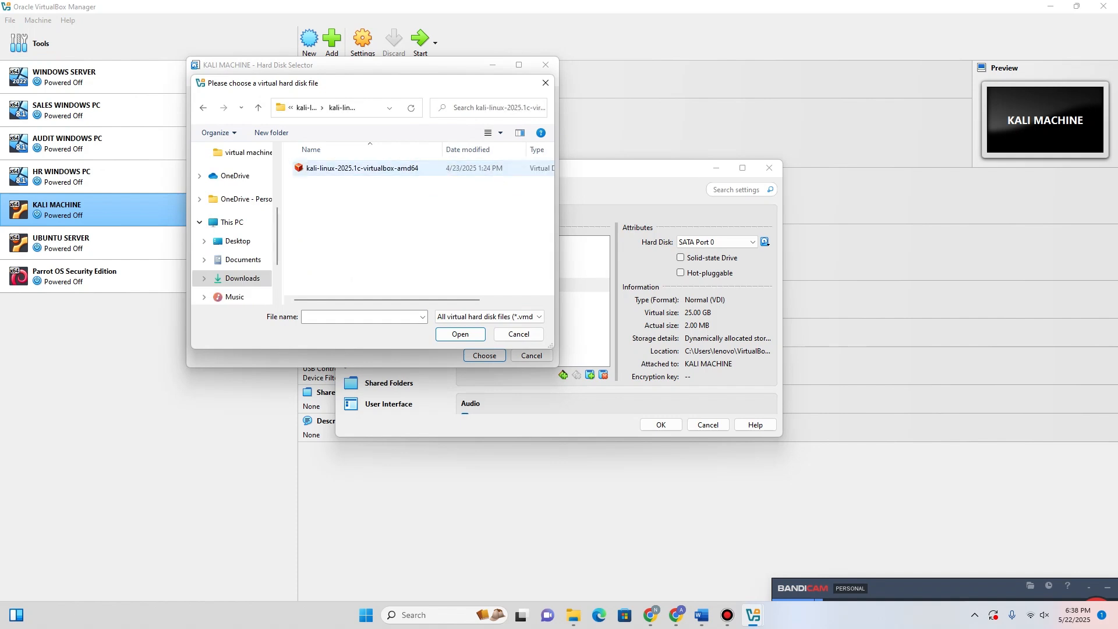
drag(554, 221, 847, 222)
double_click(355, 168)
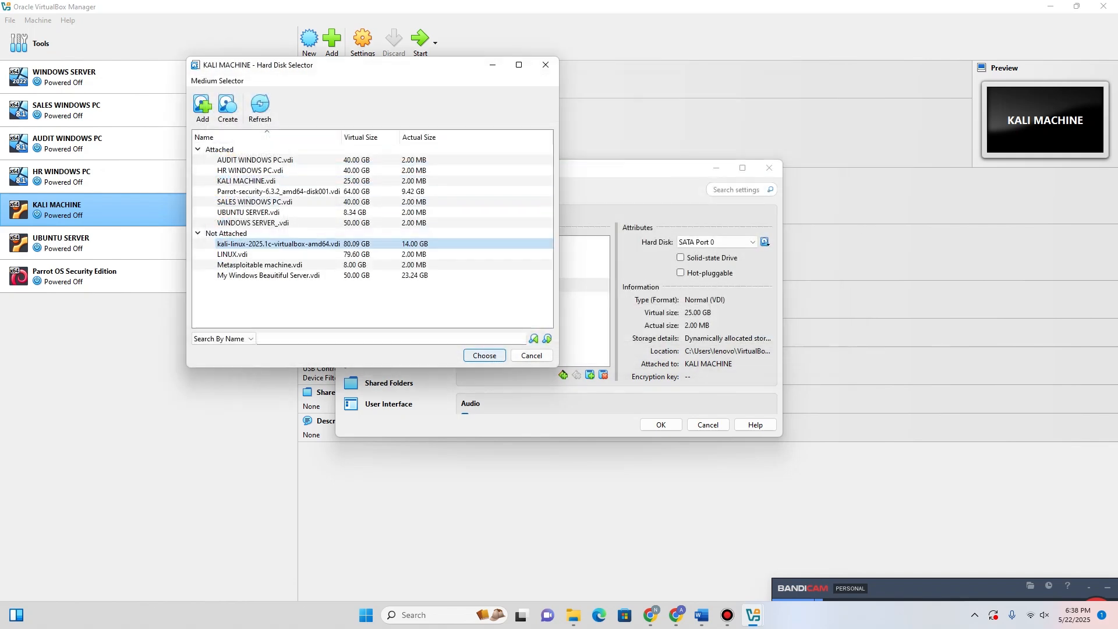
key(Return)
key(Return)
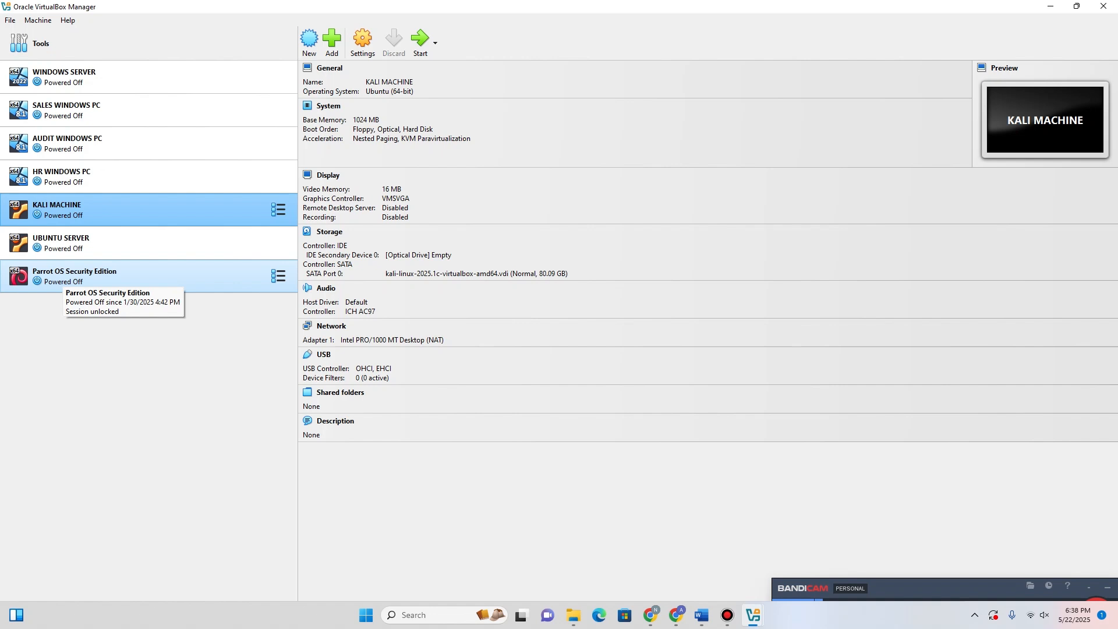
- Rename the Parrot OS Security Edition VM to 'PARROT MACHINE' in its settings
click(61, 276)
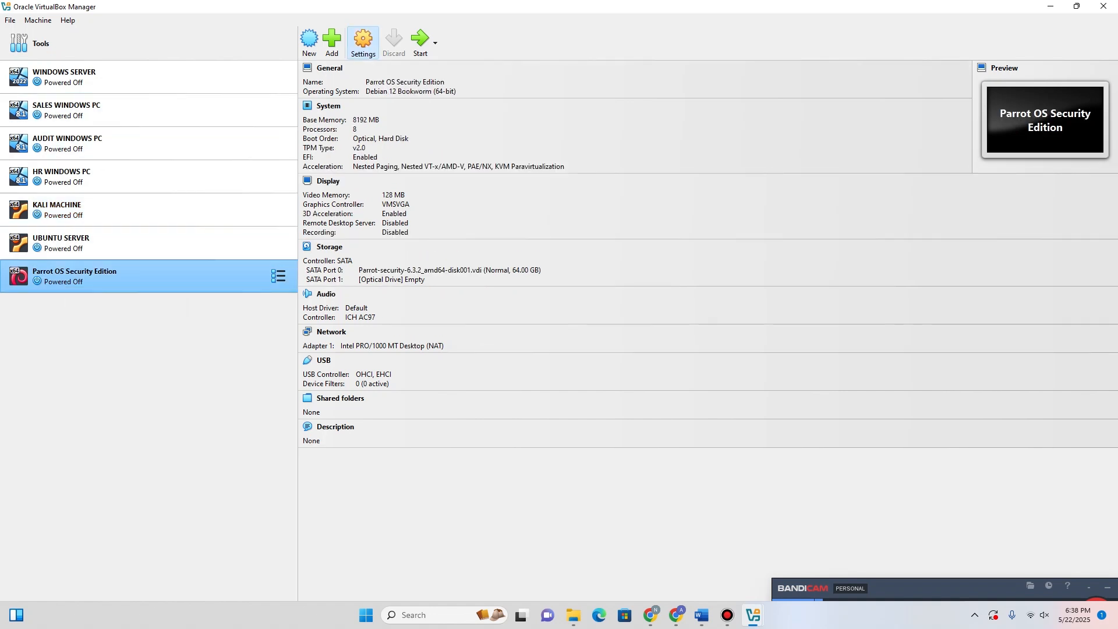
click(363, 40)
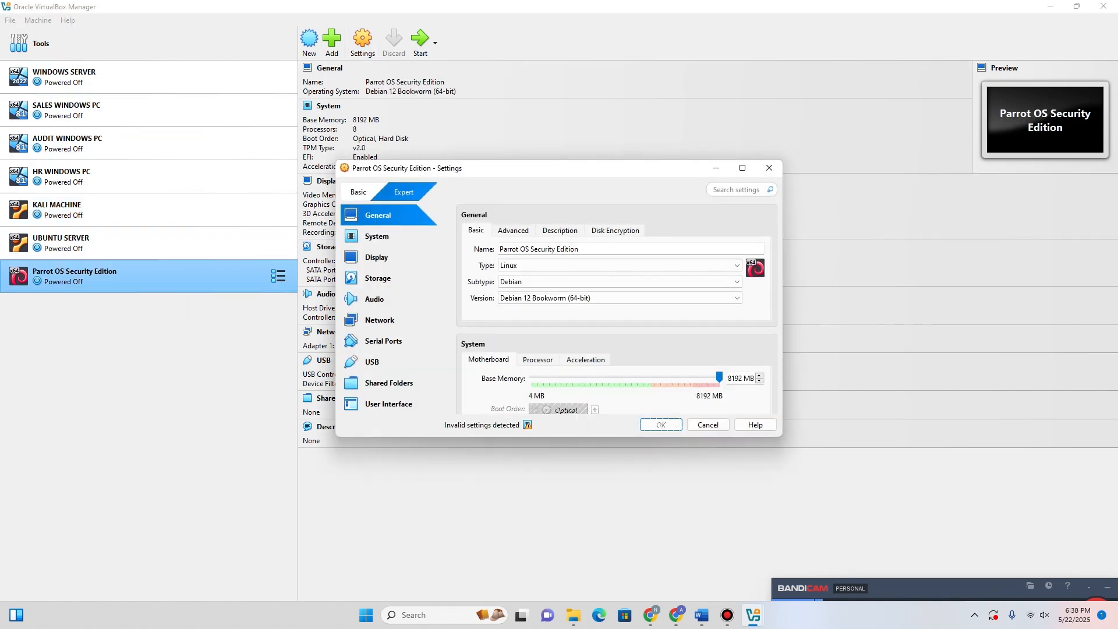
key(ctrl+a)
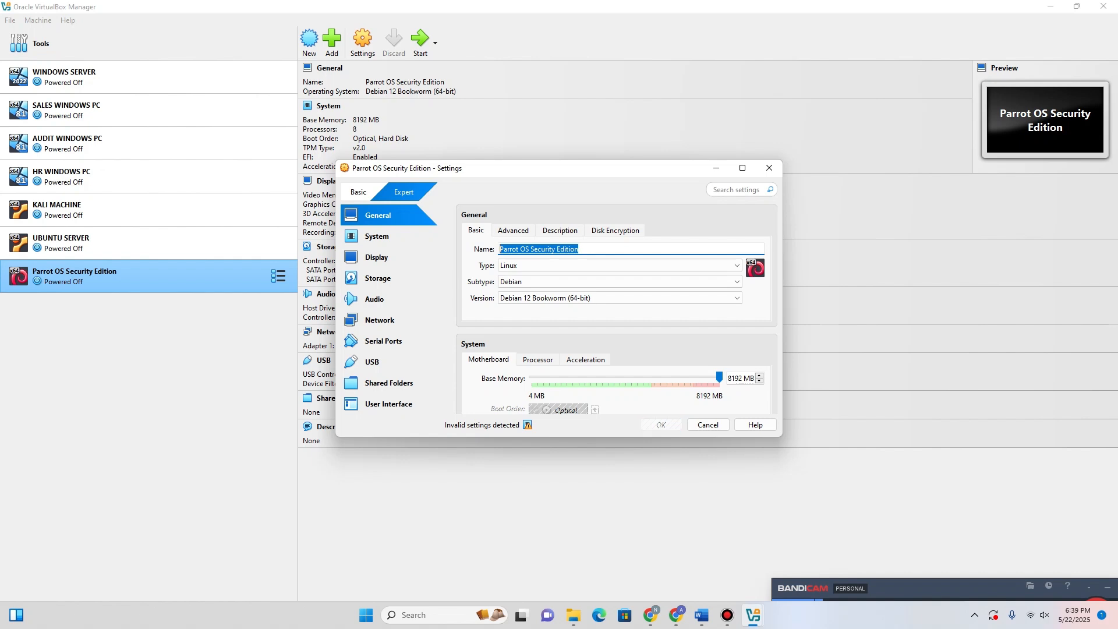
text(PARROT M)
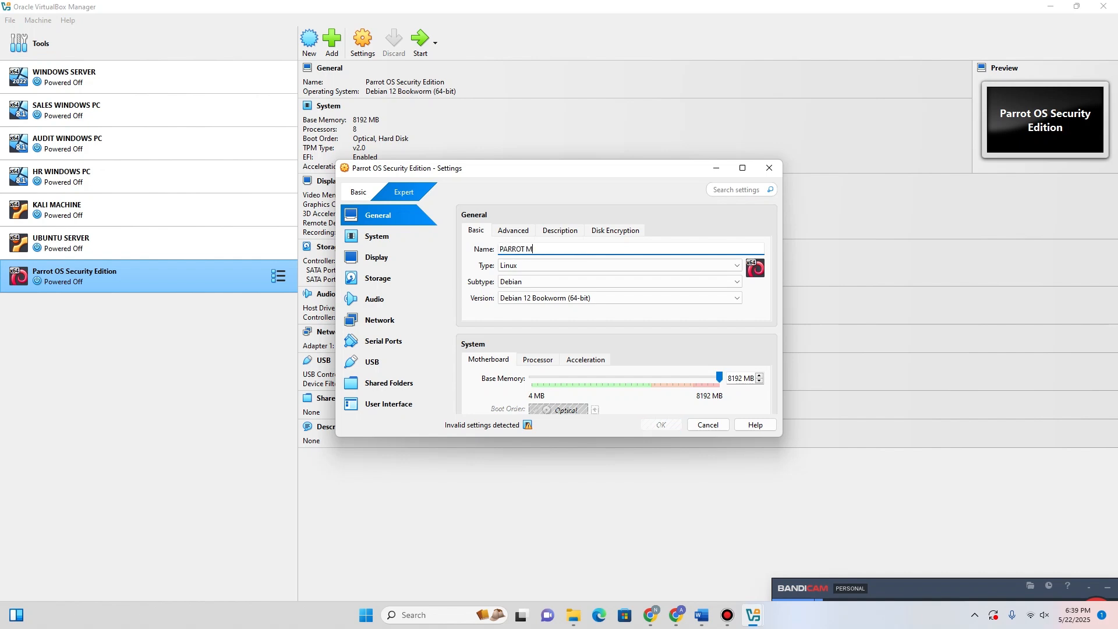
text(ACHINE)
- Give the VM 512 MB base memory and 4 processors, save, then return to the Canva diagram
click(377, 236)
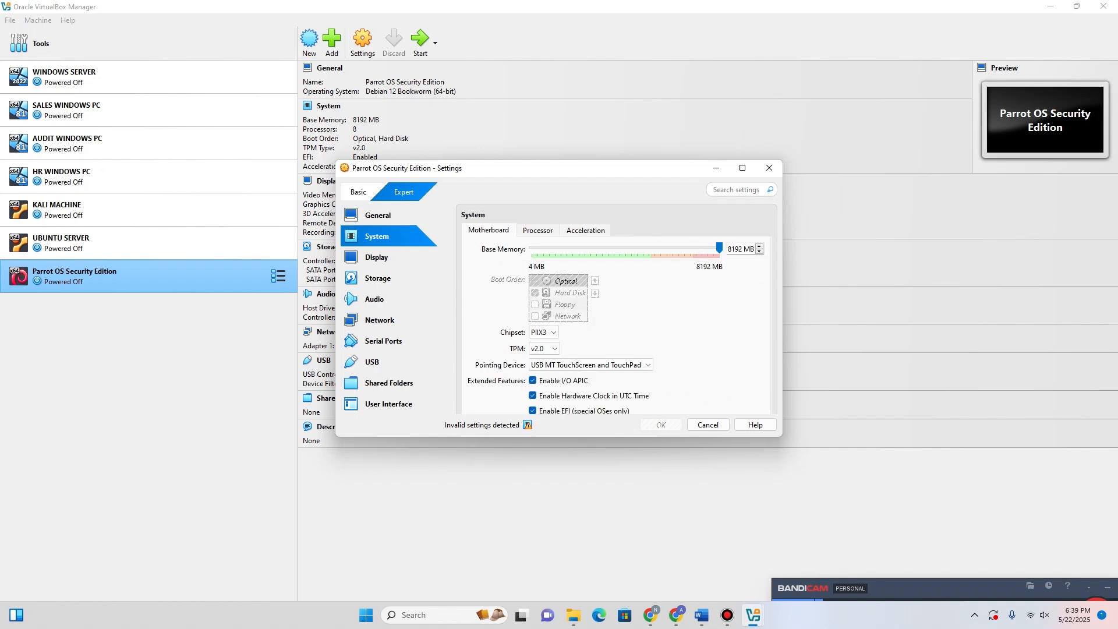
drag(719, 248, 544, 247)
click(377, 256)
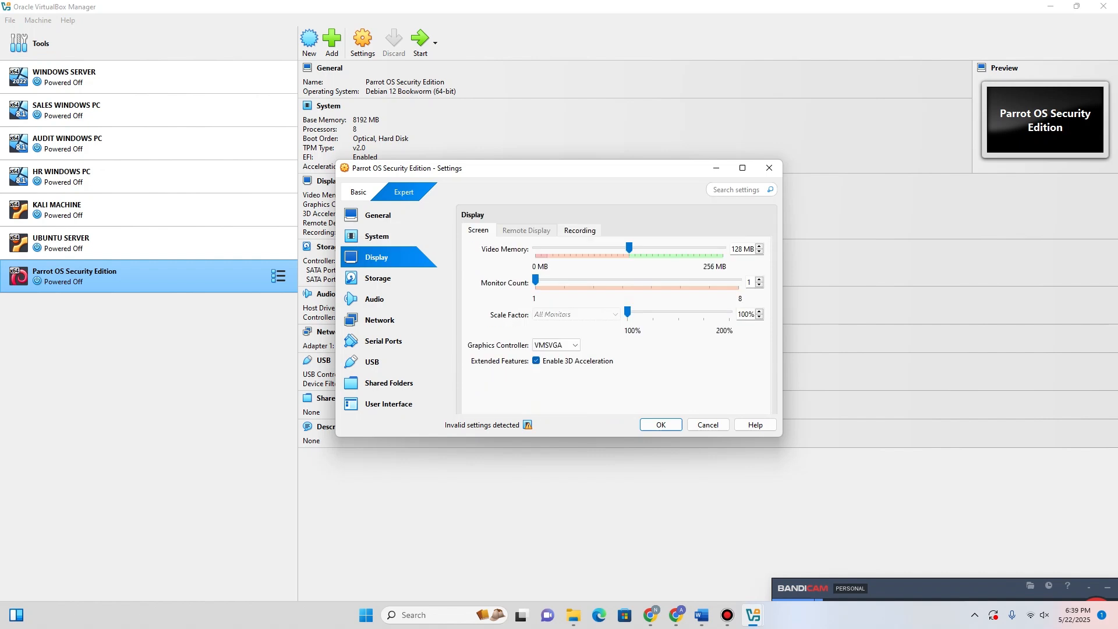
click(377, 278)
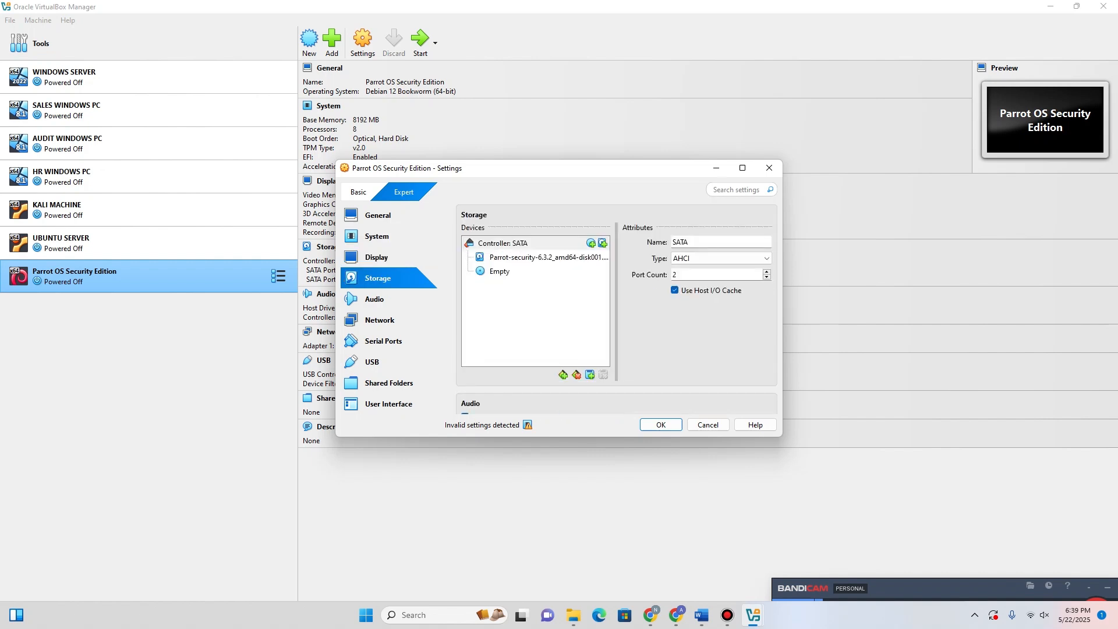
click(375, 299)
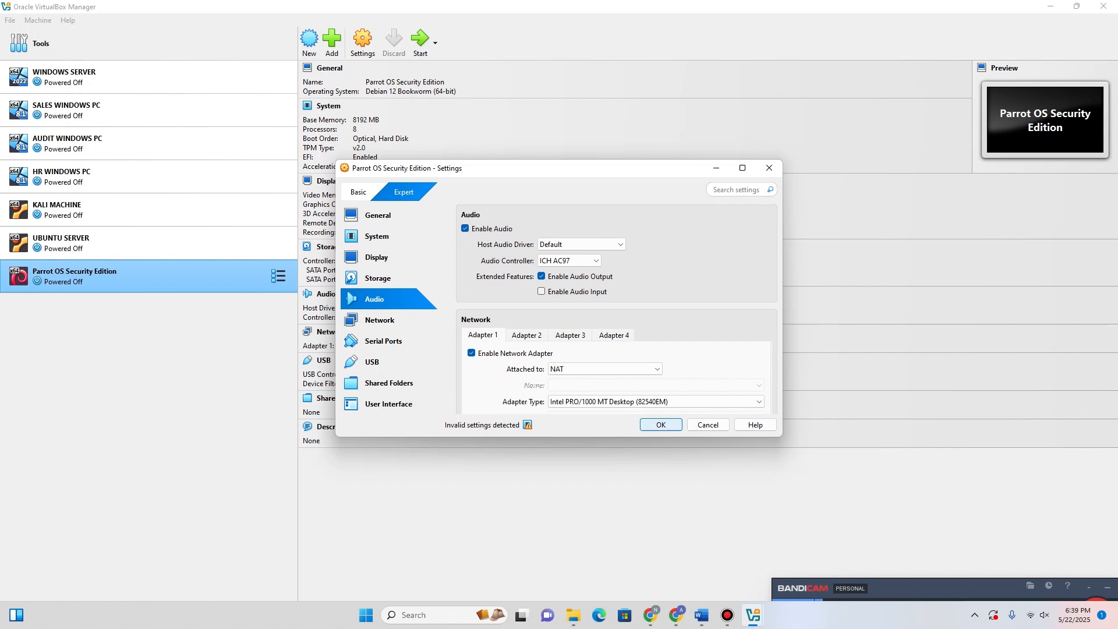
click(660, 424)
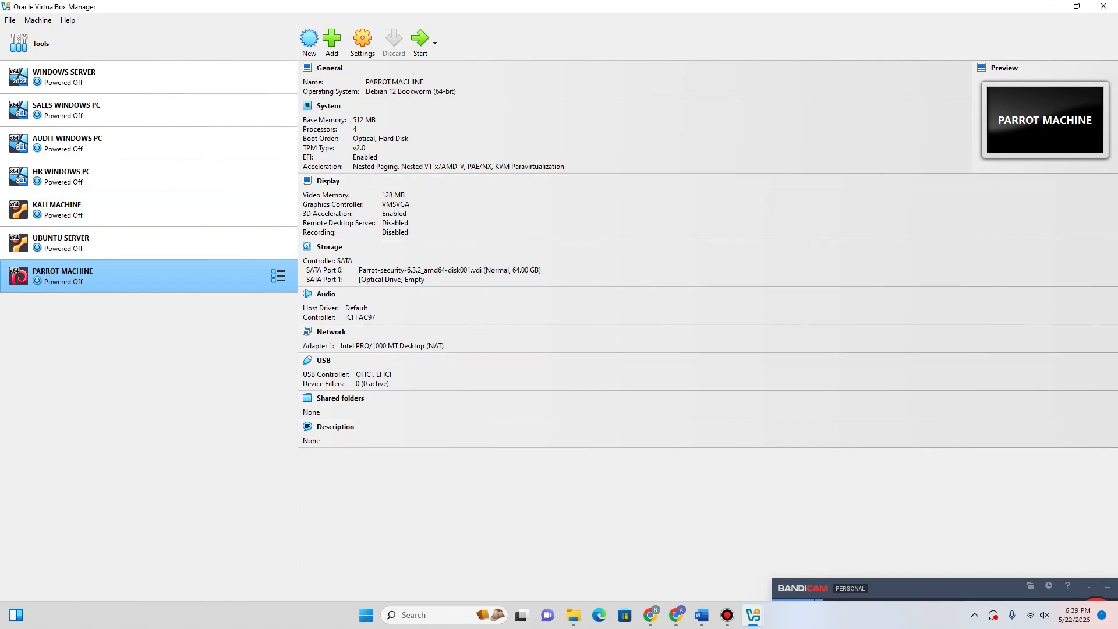
click(651, 615)
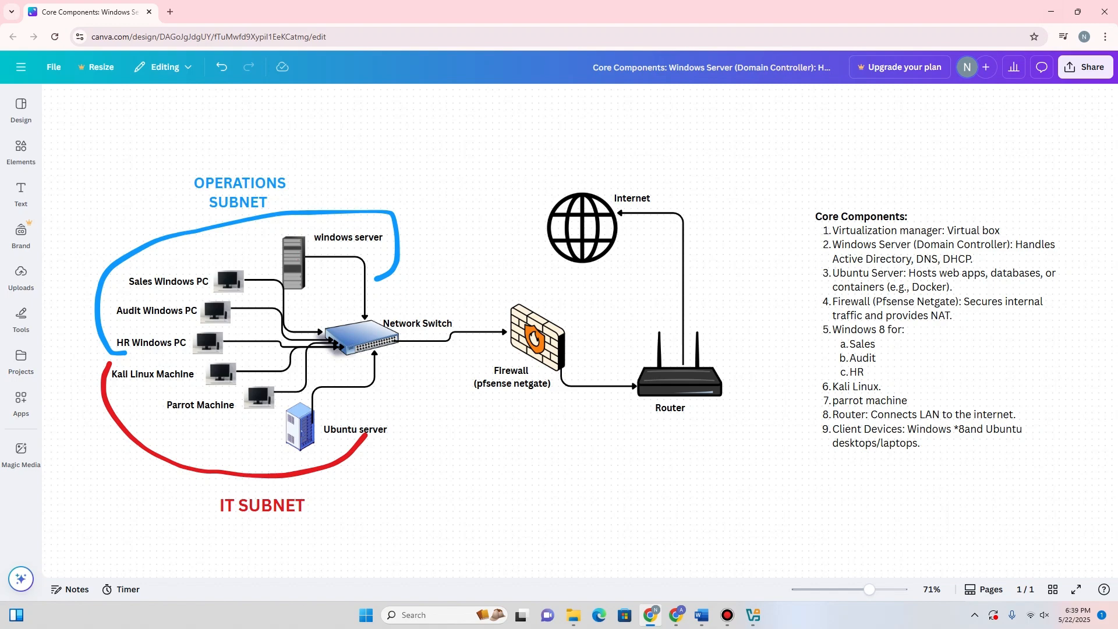
- Minimize Chrome's Canva network diagram and bring the VirtualBox Manager window to the front
click(1051, 12)
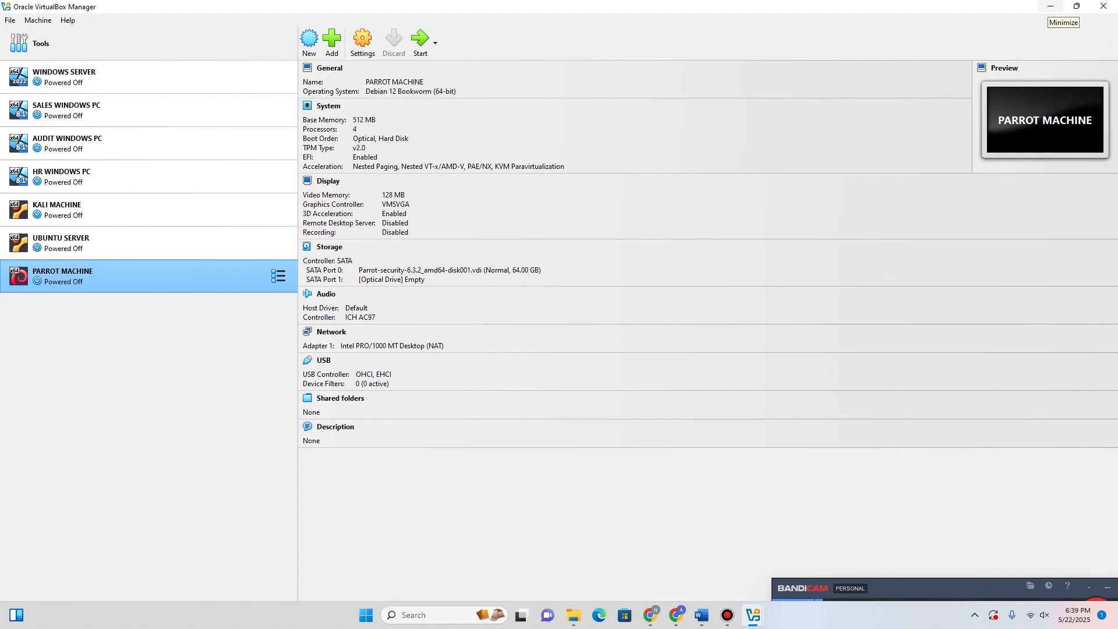
click(1051, 7)
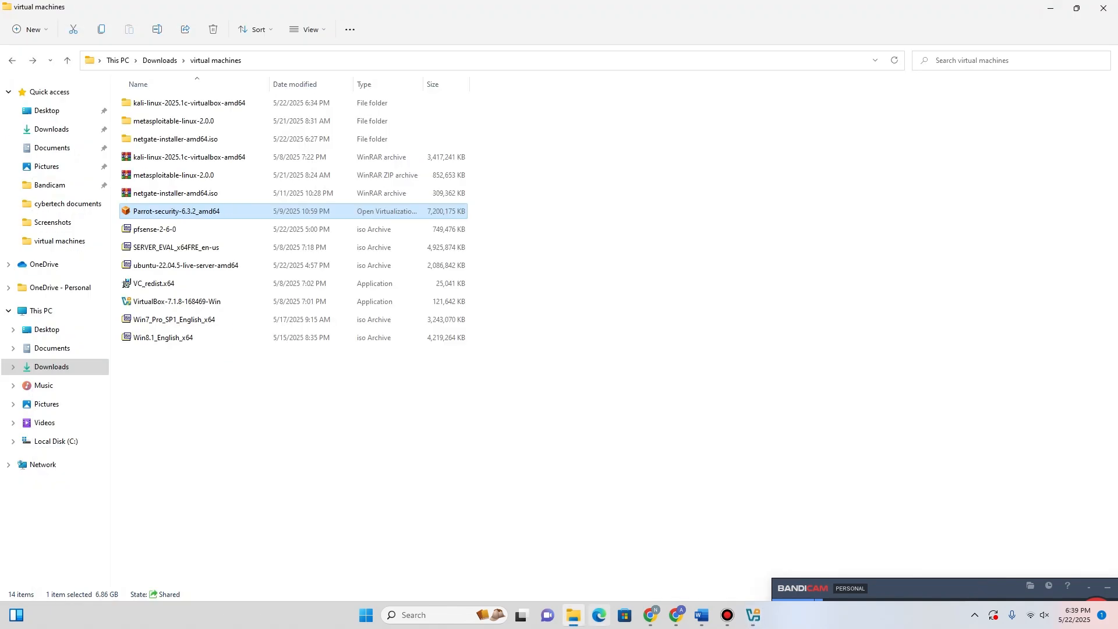
click(650, 615)
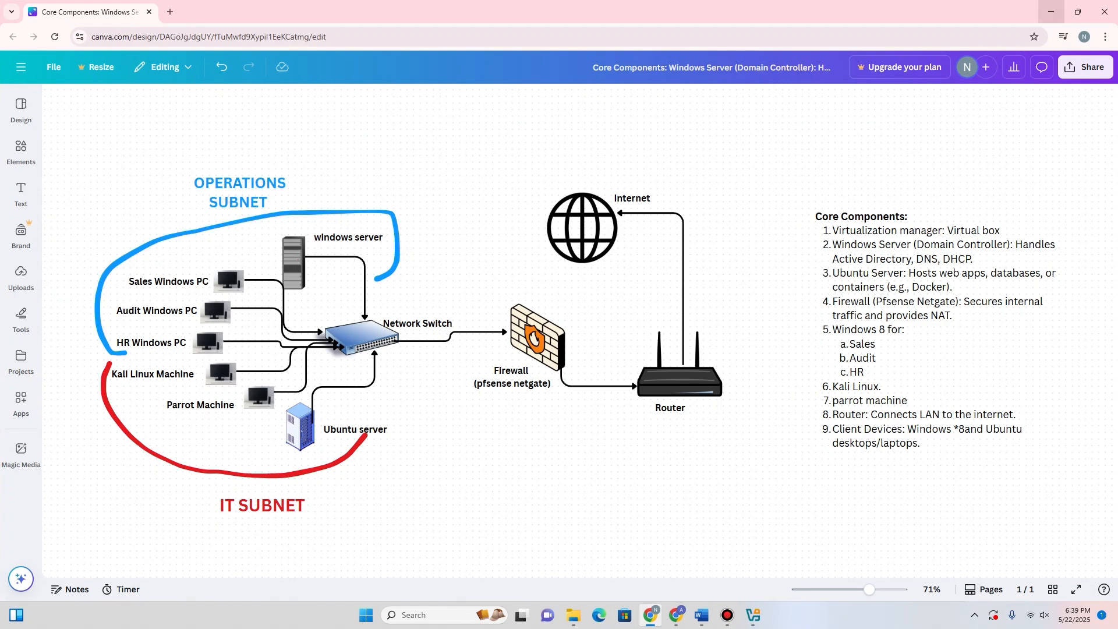
click(1051, 12)
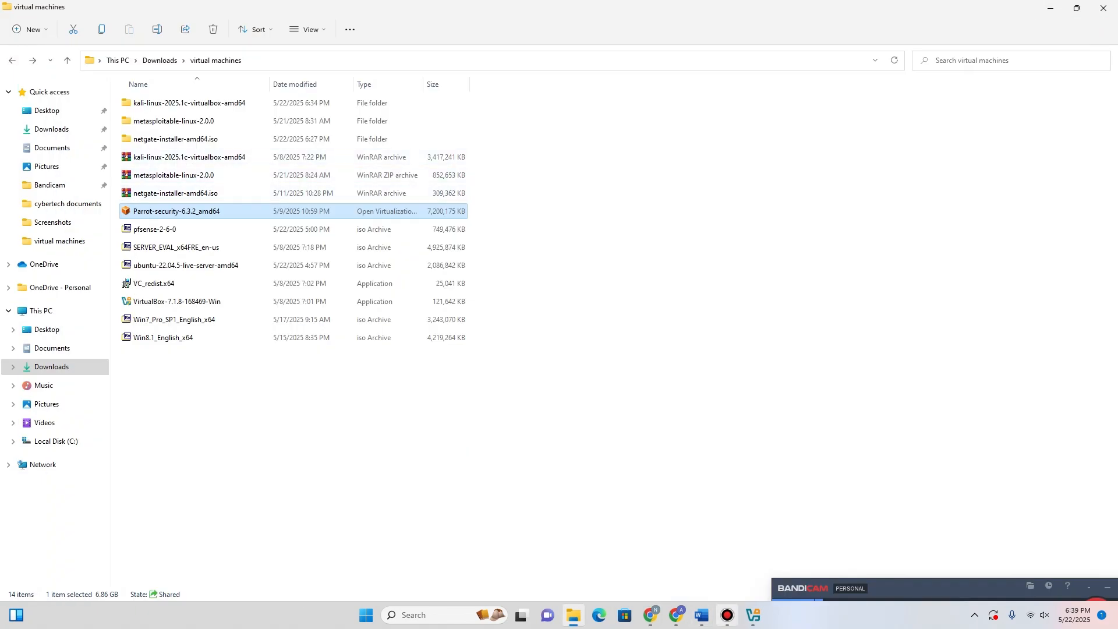
mouse_move(753, 615)
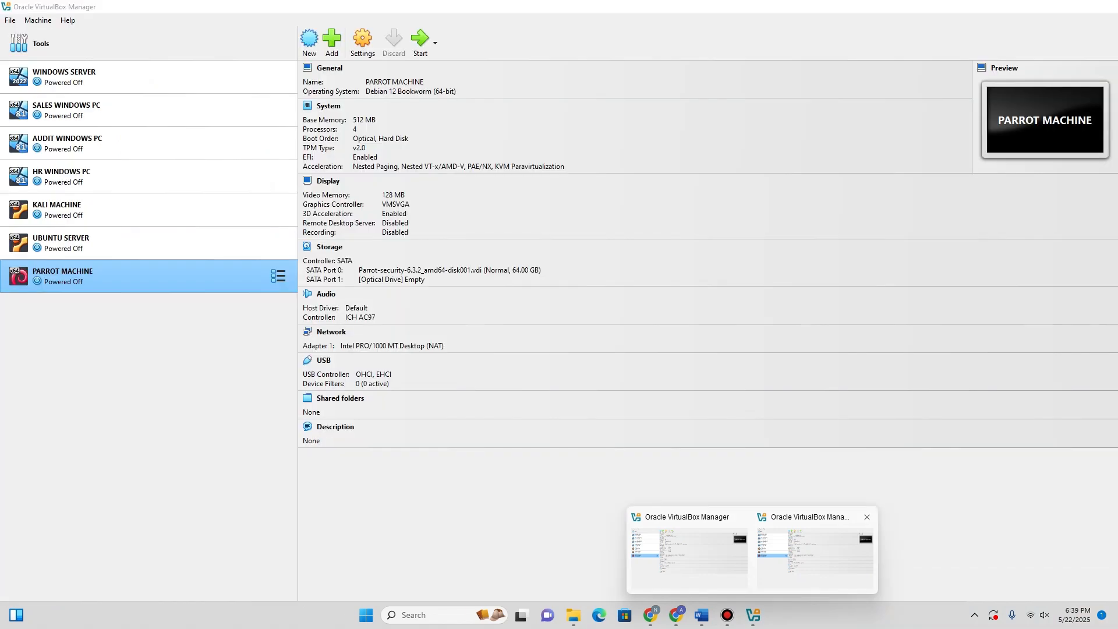
click(815, 550)
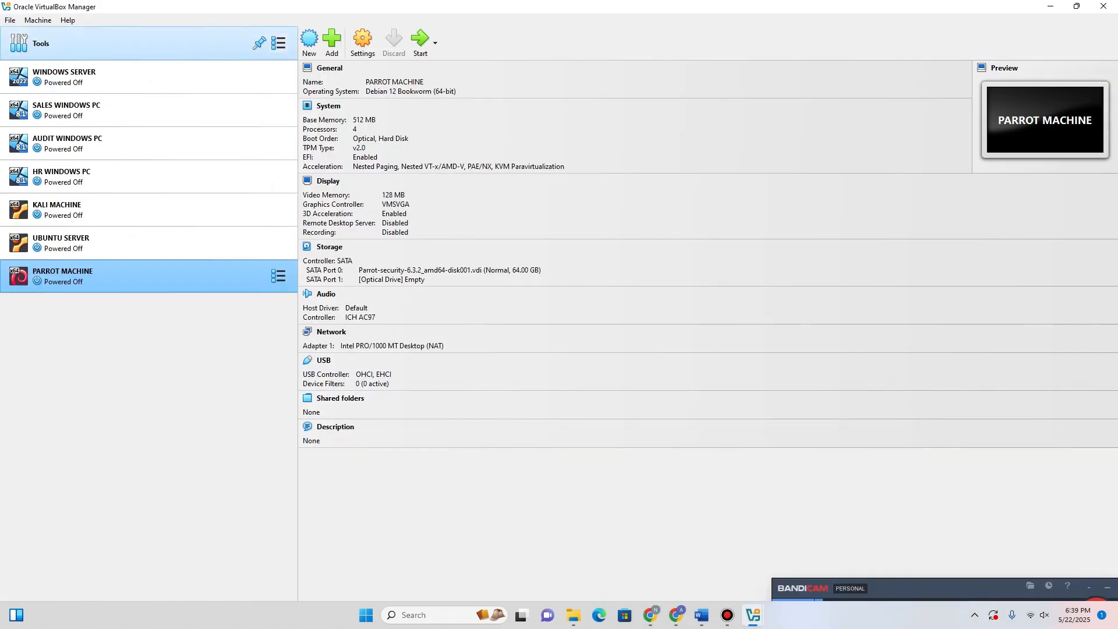
- Open the Network manager from Tools and show its NAT Networks list
click(278, 43)
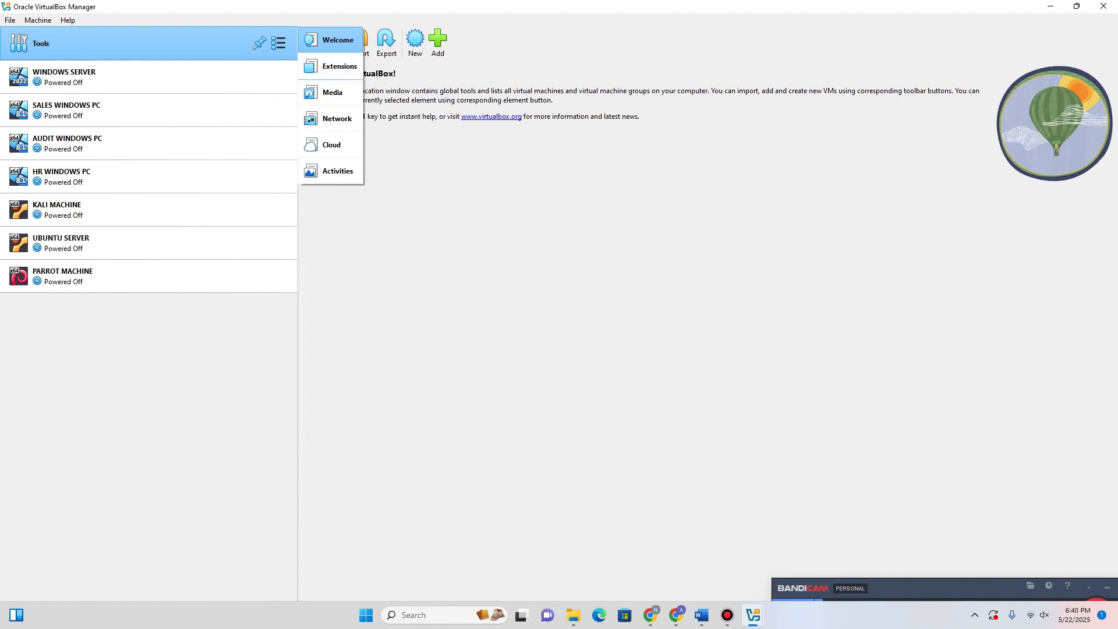
click(336, 118)
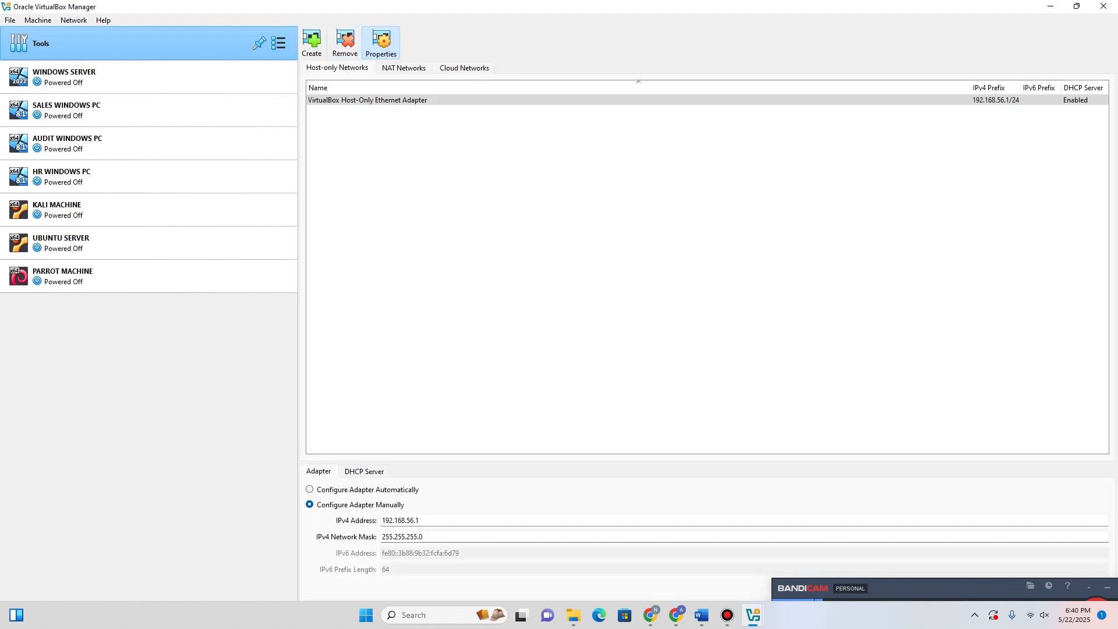
click(404, 68)
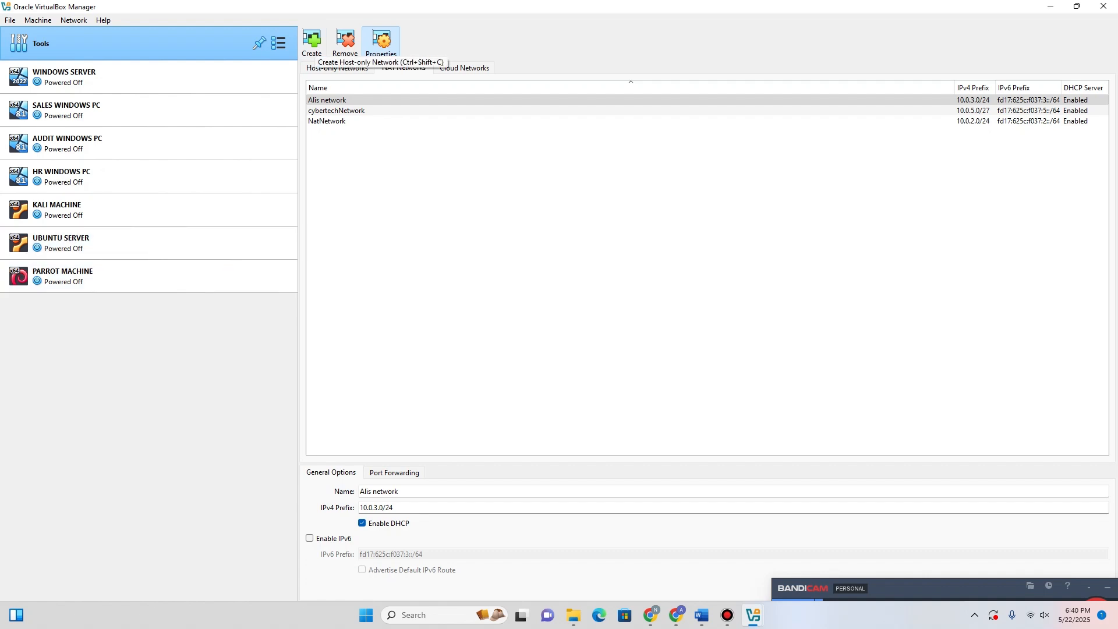
- Remove NatNetwork, cybertechNetwork and Alis network, confirming each removal
click(334, 121)
click(345, 44)
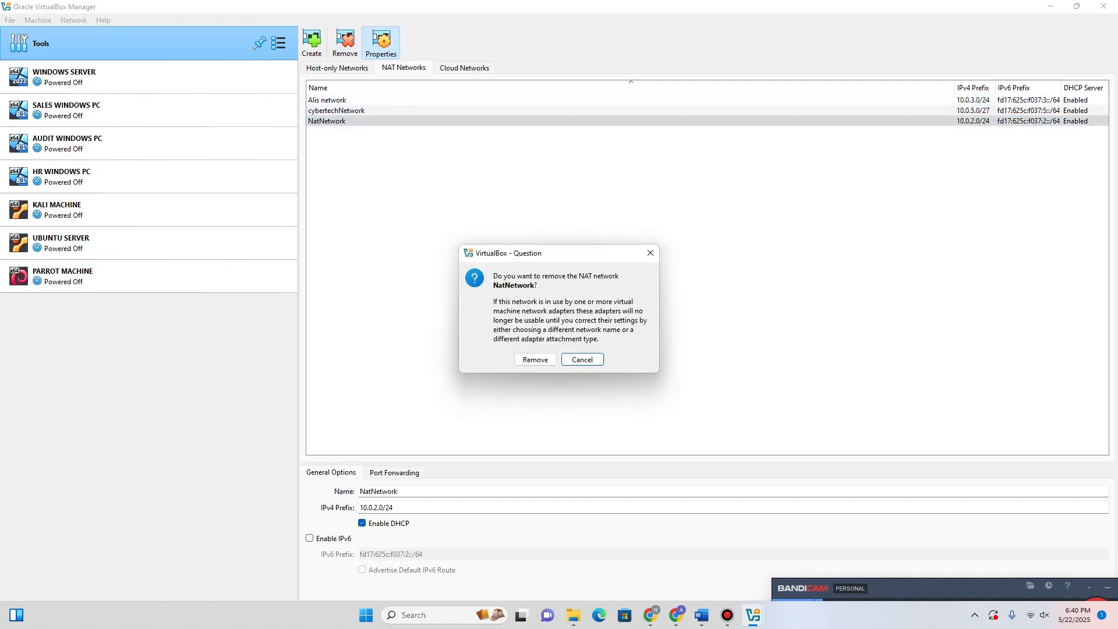
click(535, 359)
click(345, 43)
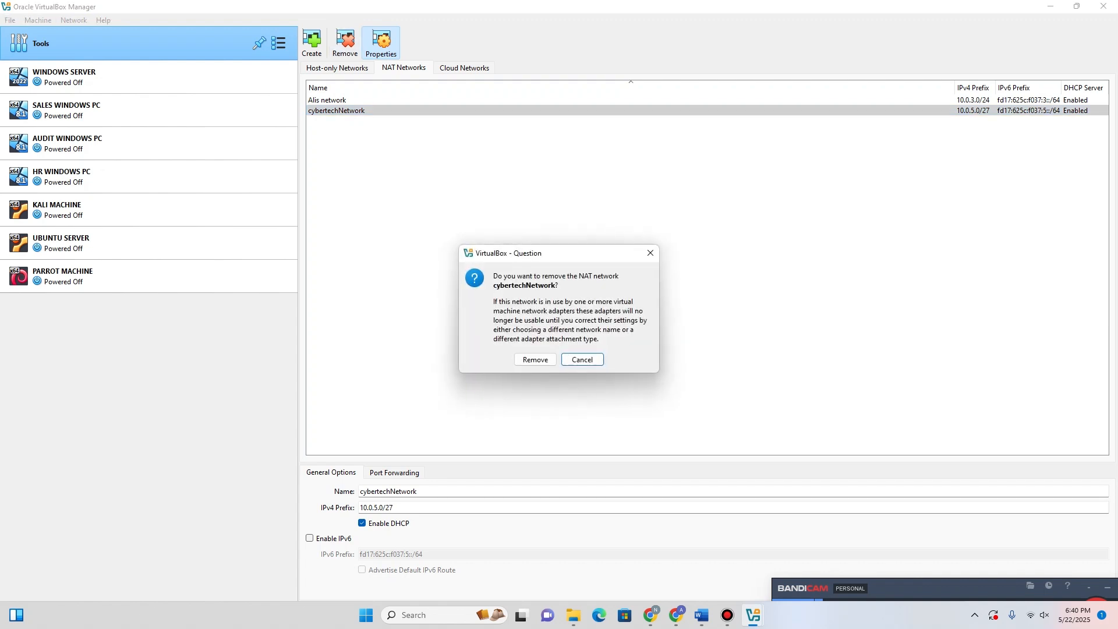
click(535, 359)
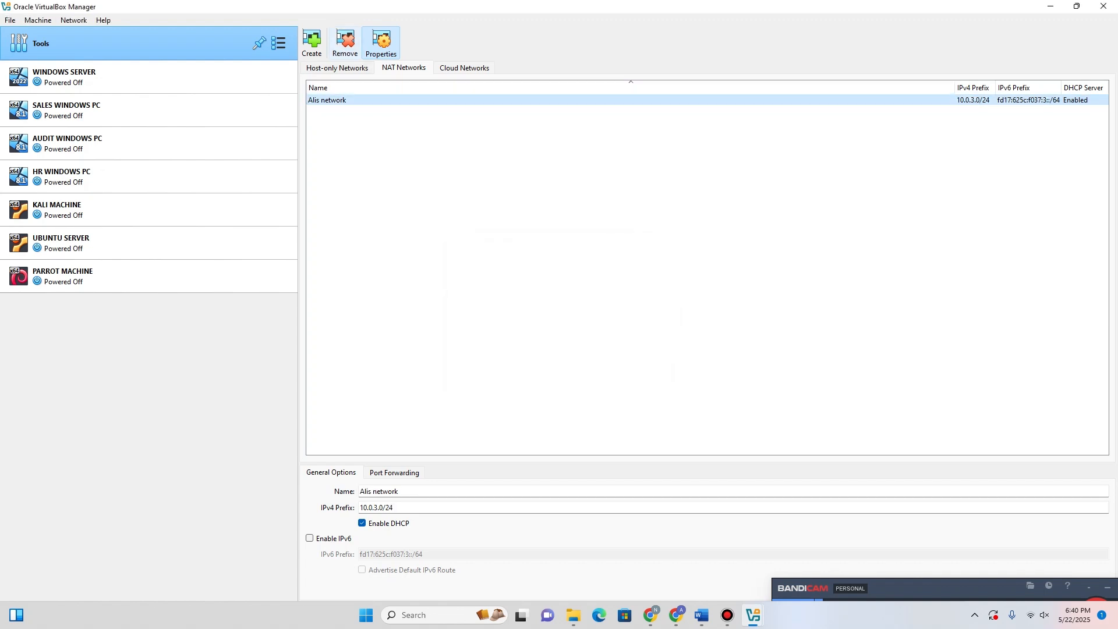
click(345, 43)
click(536, 359)
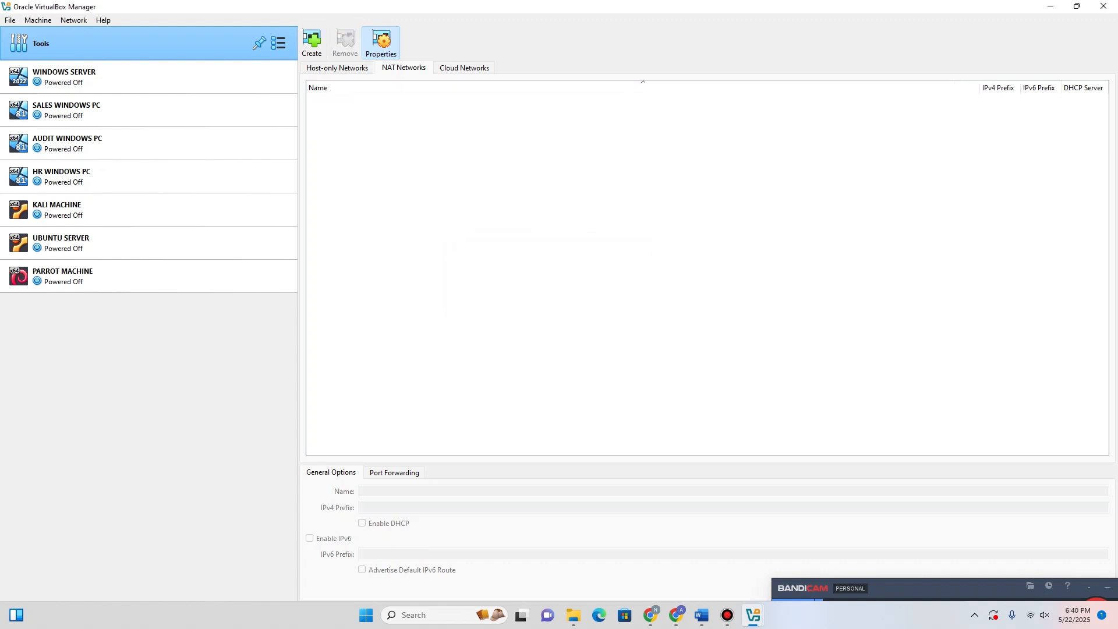
- Create a NAT network named OPERATIONS SUBNET on the default 10.0.2.0/24 prefix
click(312, 43)
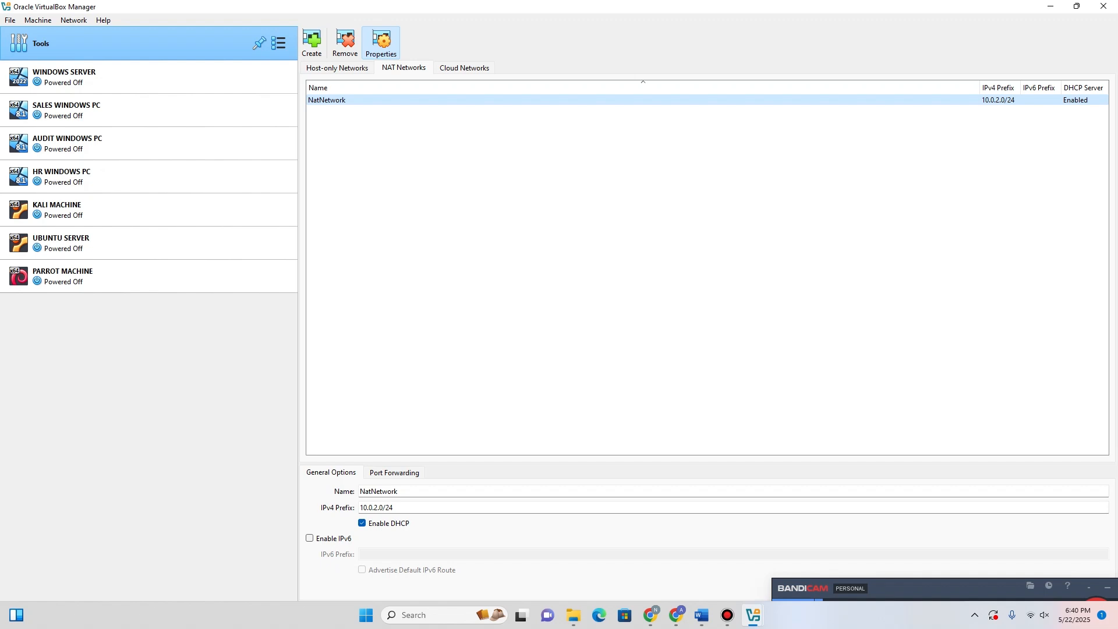
drag(402, 491, 358, 492)
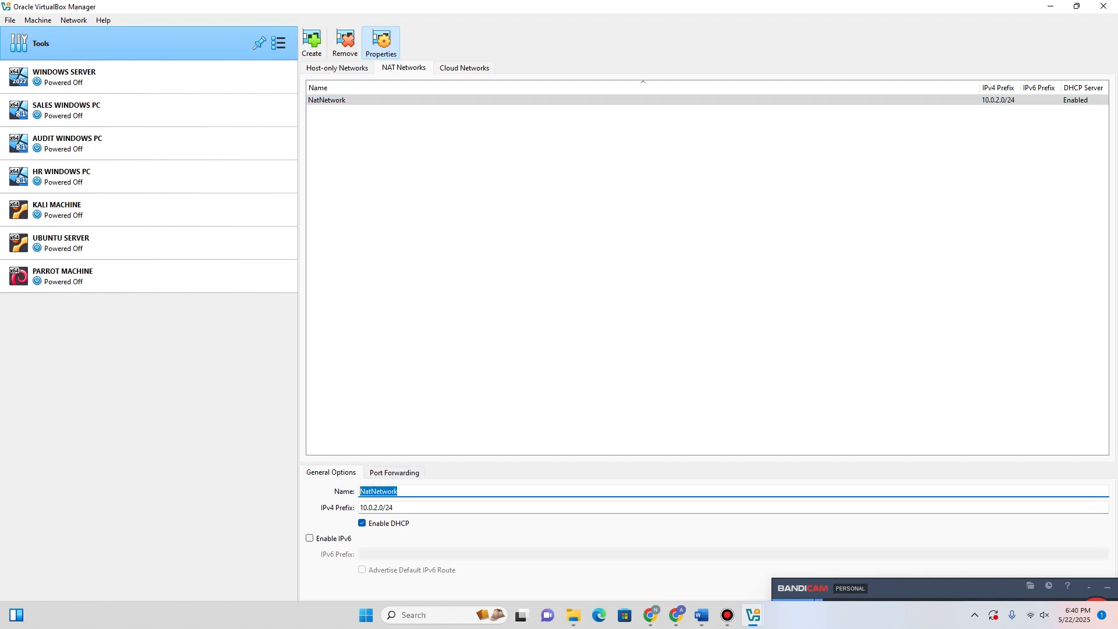
text(OPERATIONS SUBNET)
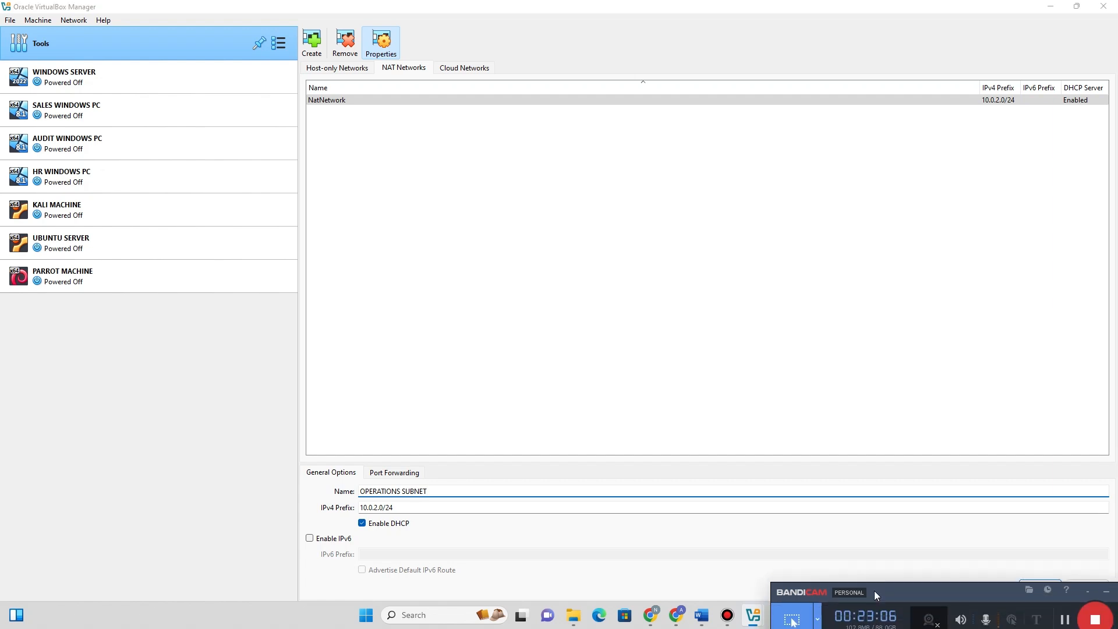
click(1040, 586)
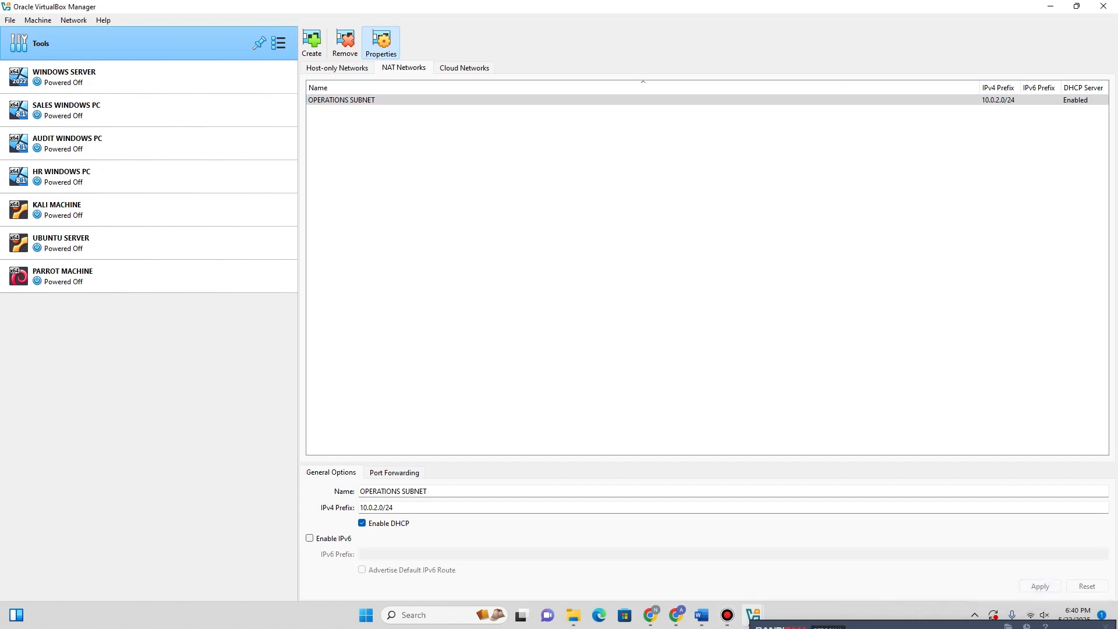
- Create a second NAT network named IT SUBNET with prefix 10.0.3.0/27
click(312, 42)
drag(398, 491, 360, 491)
key(BackSpace)
text(IT SUBNET)
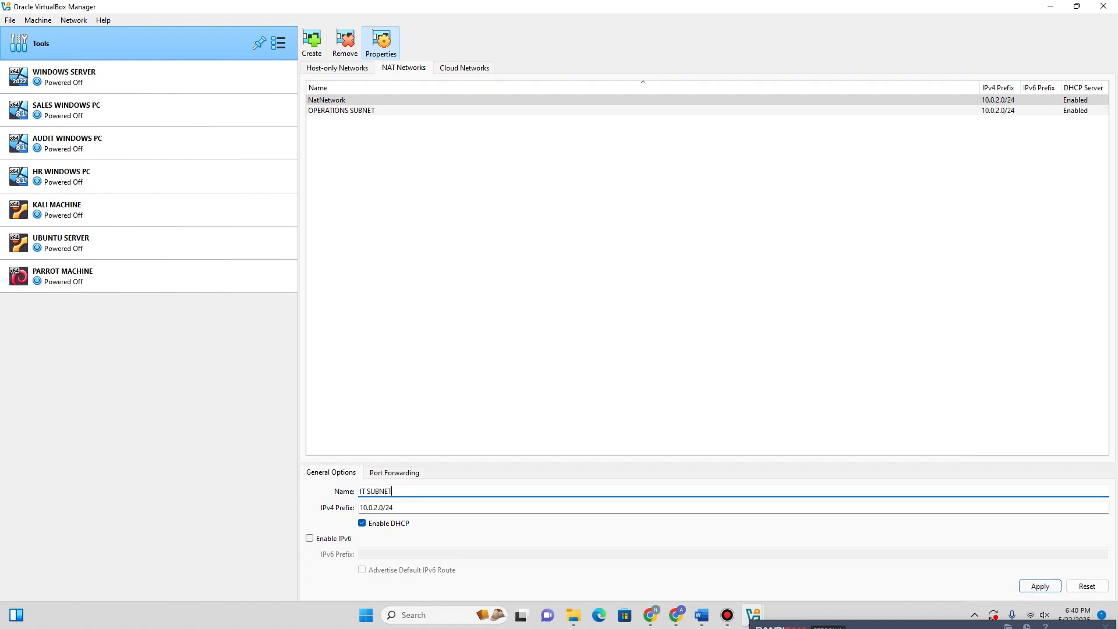
drag(394, 507, 388, 507)
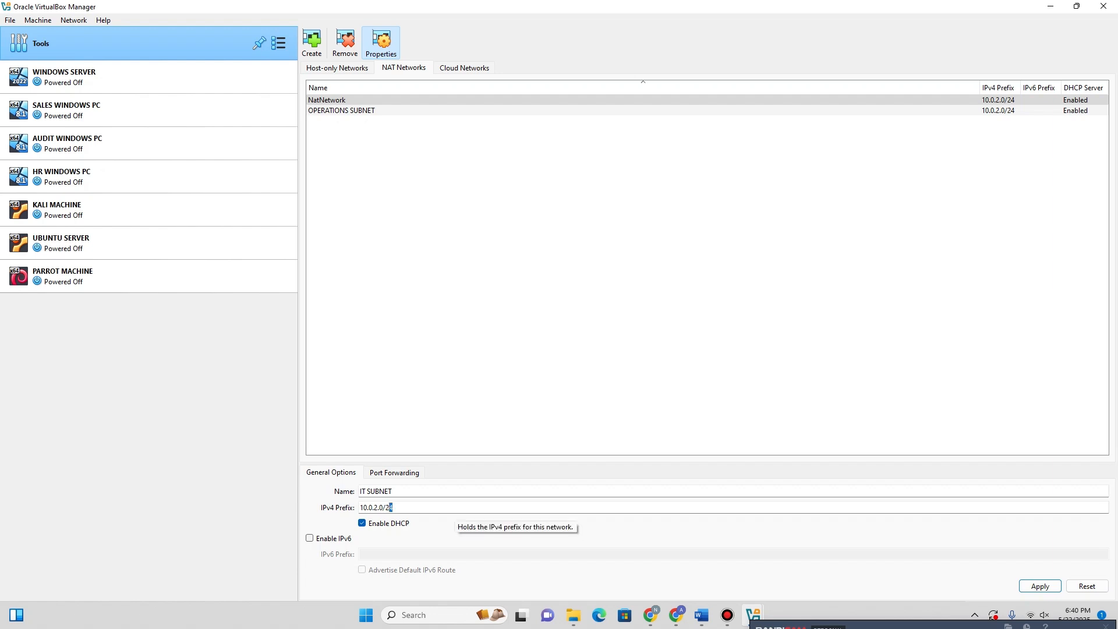
text(7)
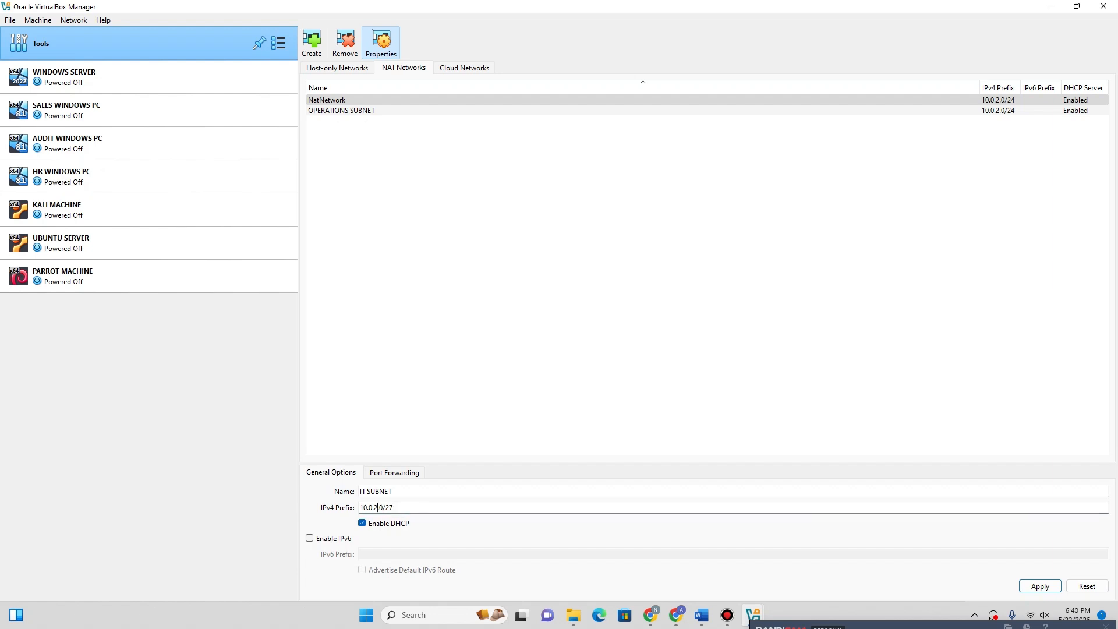
key(BackSpace)
text(3)
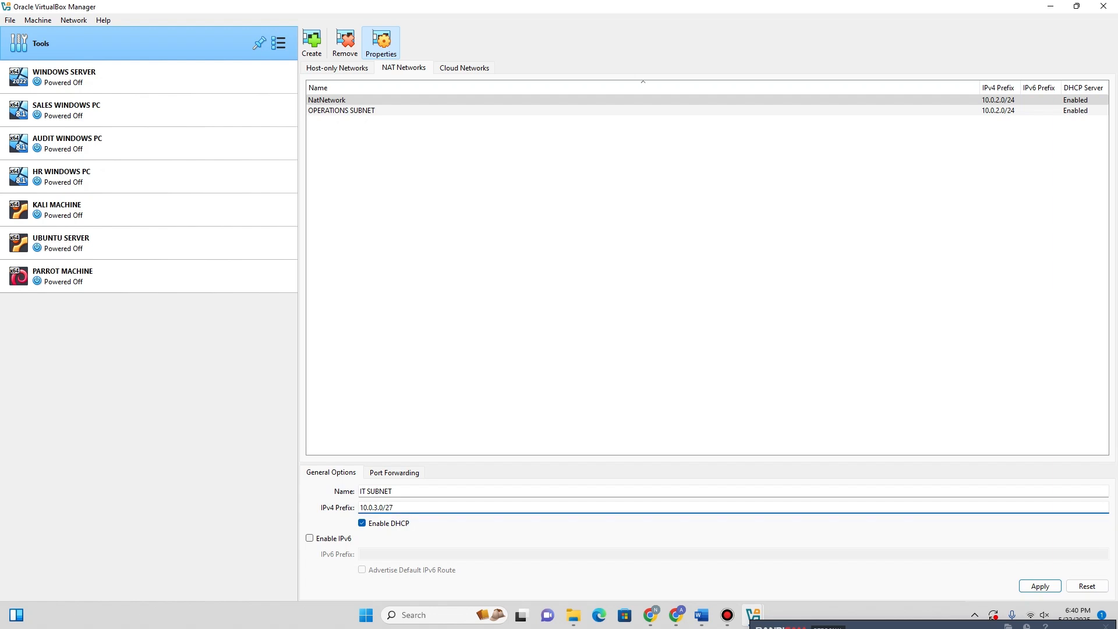
key(Return)
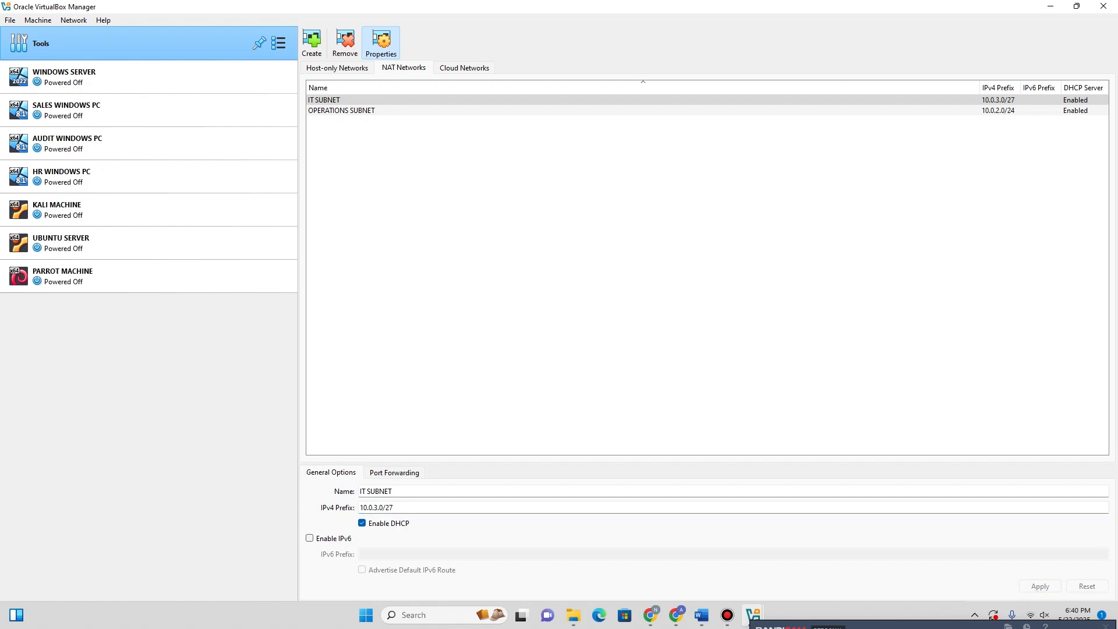
- Review the OPERATIONS SUBNET settings and the Windows Server, Sales, Audit and HR machine details
click(361, 111)
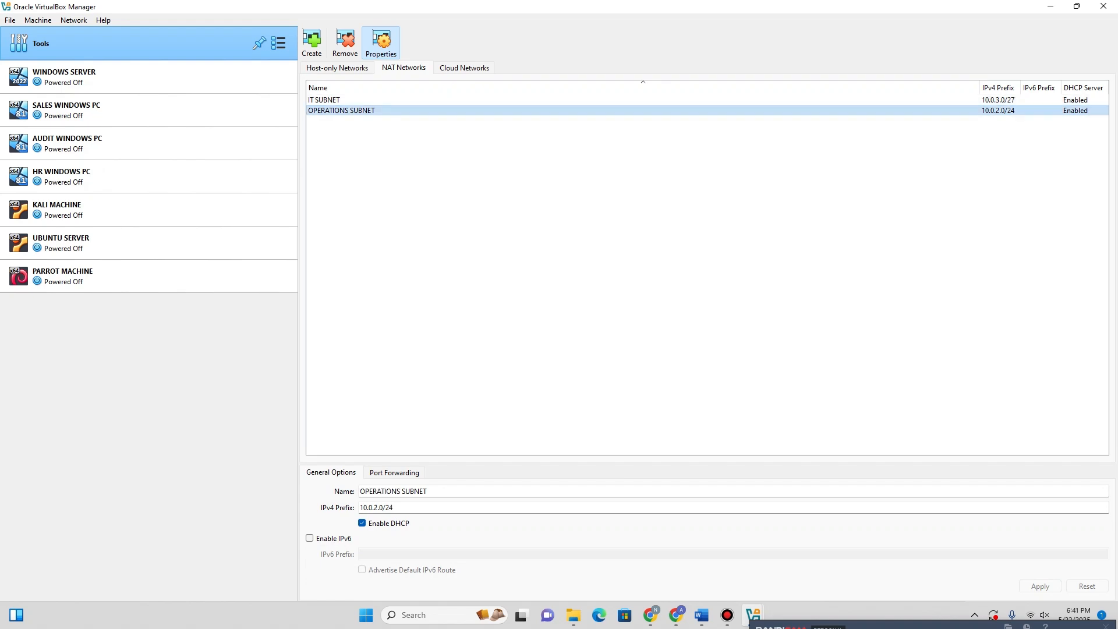
click(116, 77)
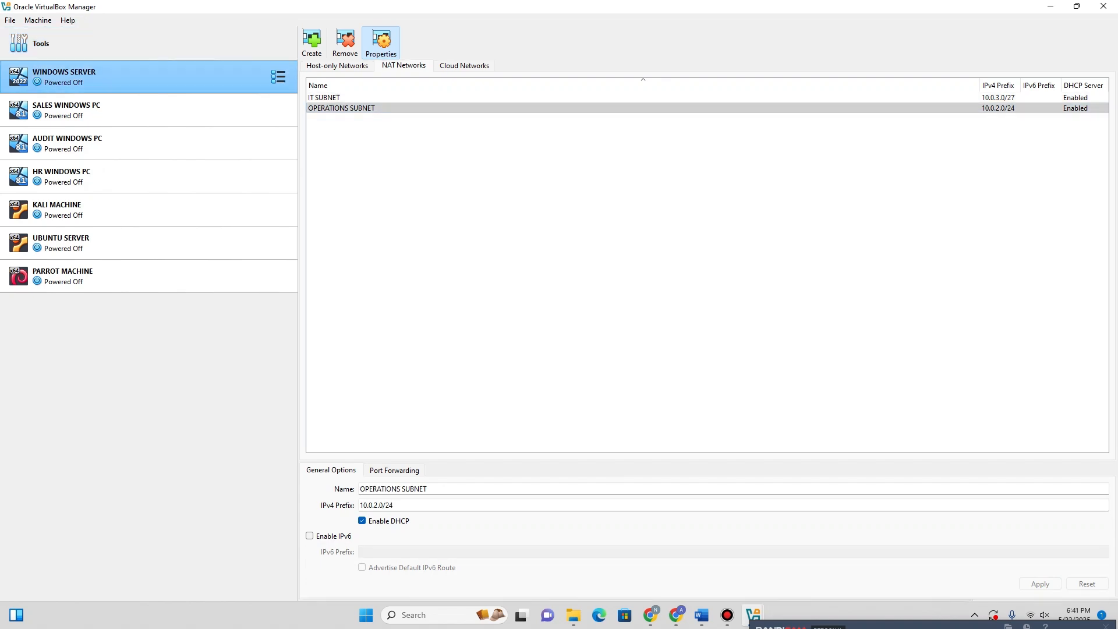
click(116, 109)
click(117, 143)
click(116, 176)
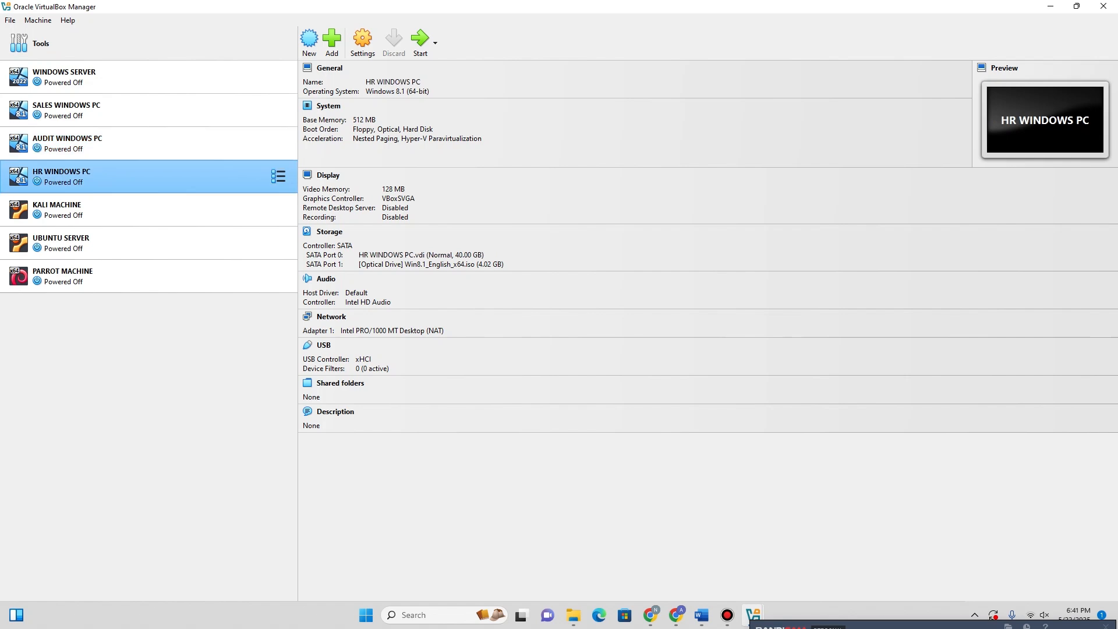
- Move WINDOWS SERVER into a new group and rename that group OPERATIONS
right_click(128, 87)
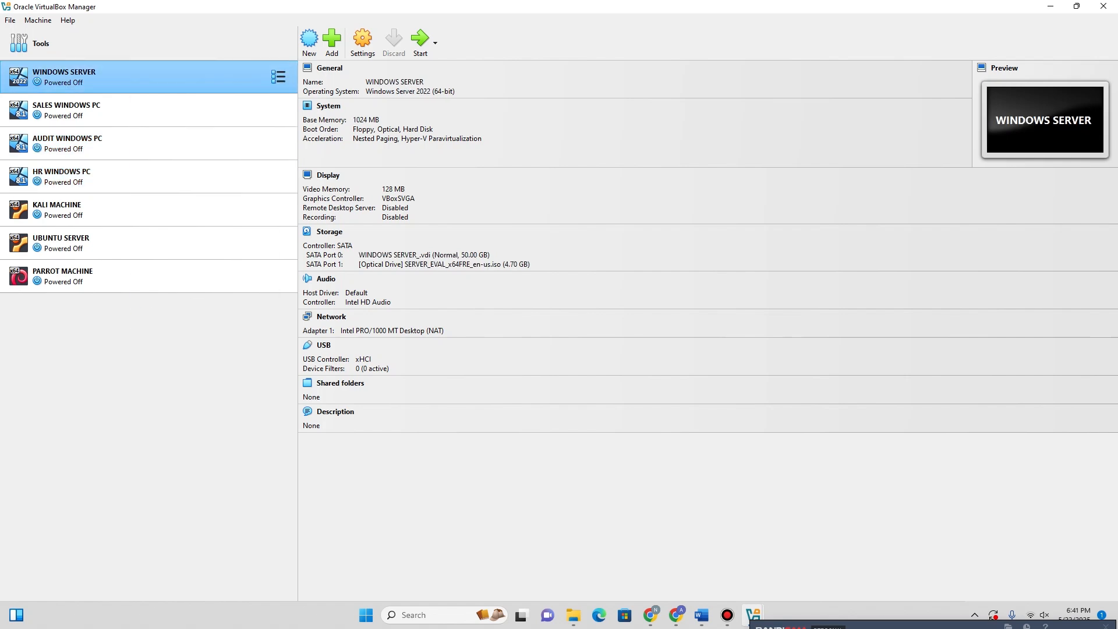
mouse_move(174, 164)
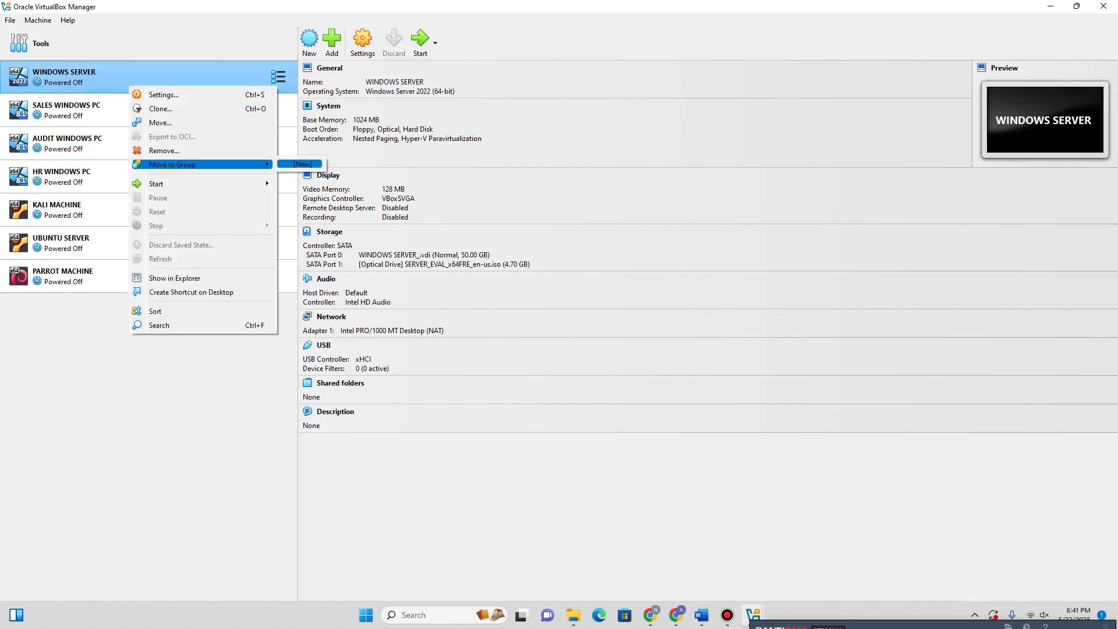
click(303, 163)
right_click(35, 71)
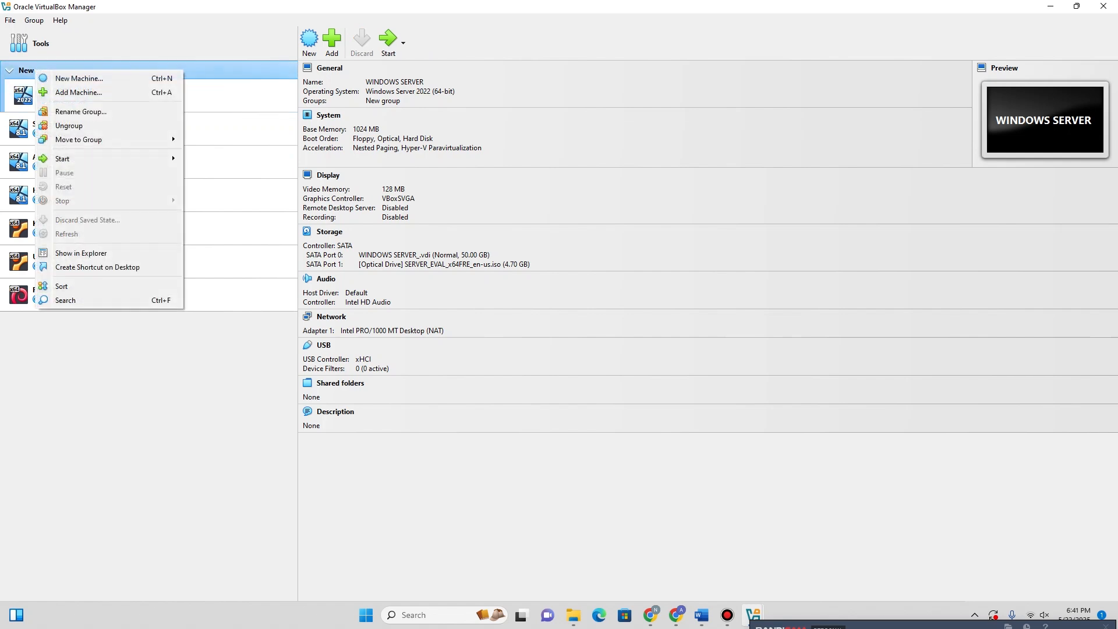
click(88, 112)
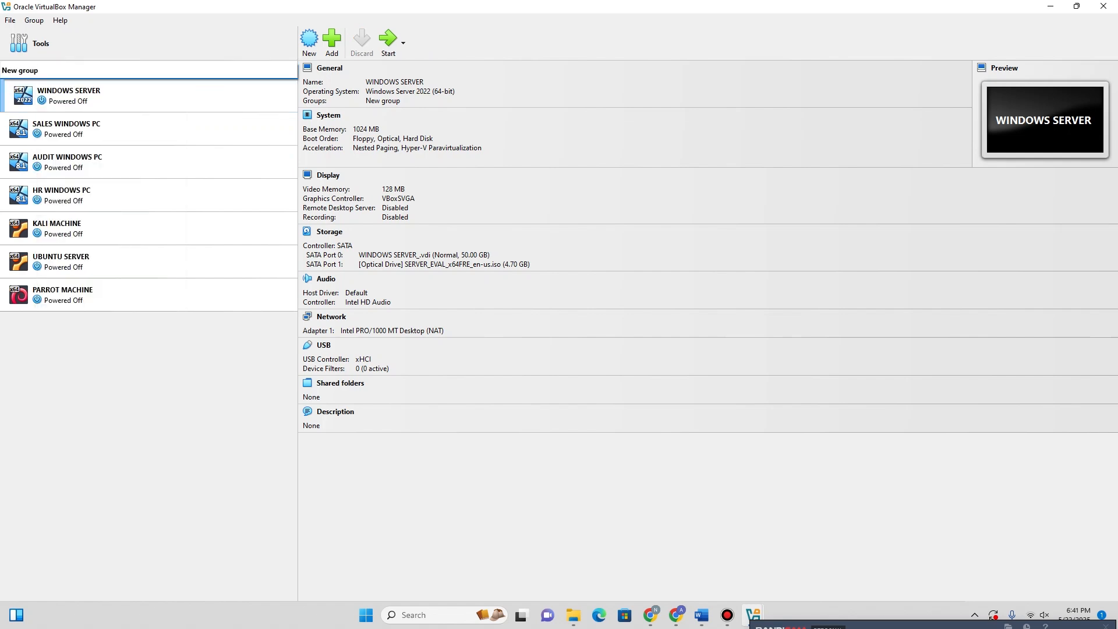
key(BackSpace)
key(BackSpace)
key(BackSpace)
key(BackSpace)
key(BackSpace)
key(BackSpace)
key(BackSpace)
key(BackSpace)
key(BackSpace)
text(OPERATIONS)
key(Return)
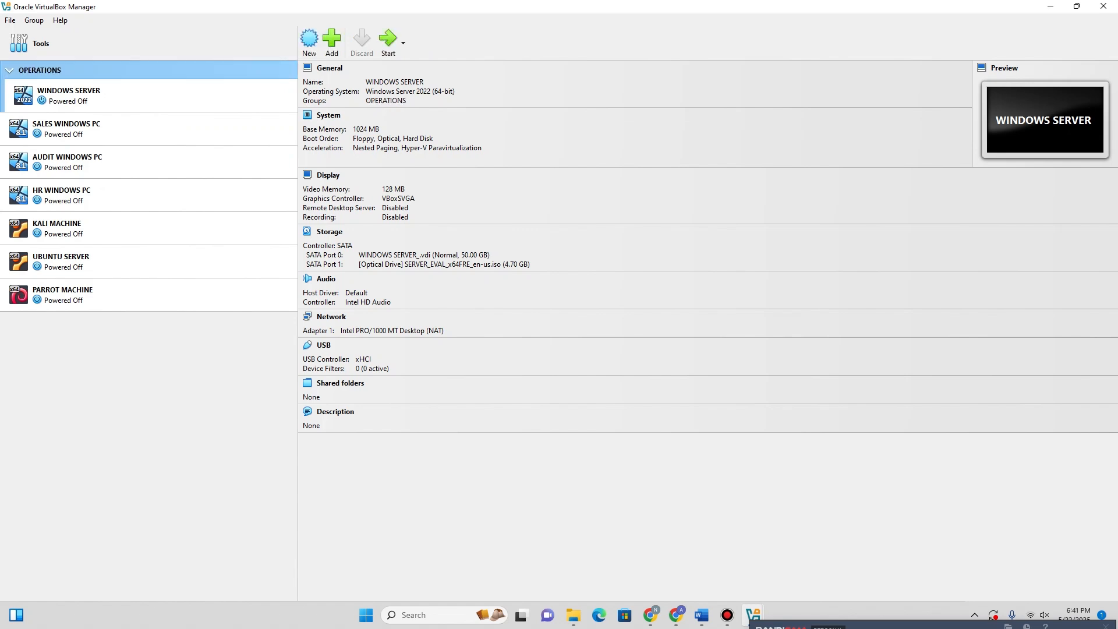
- Move the SALES, AUDIT and HR WINDOWS PCs into the OPERATIONS group
right_click(93, 67)
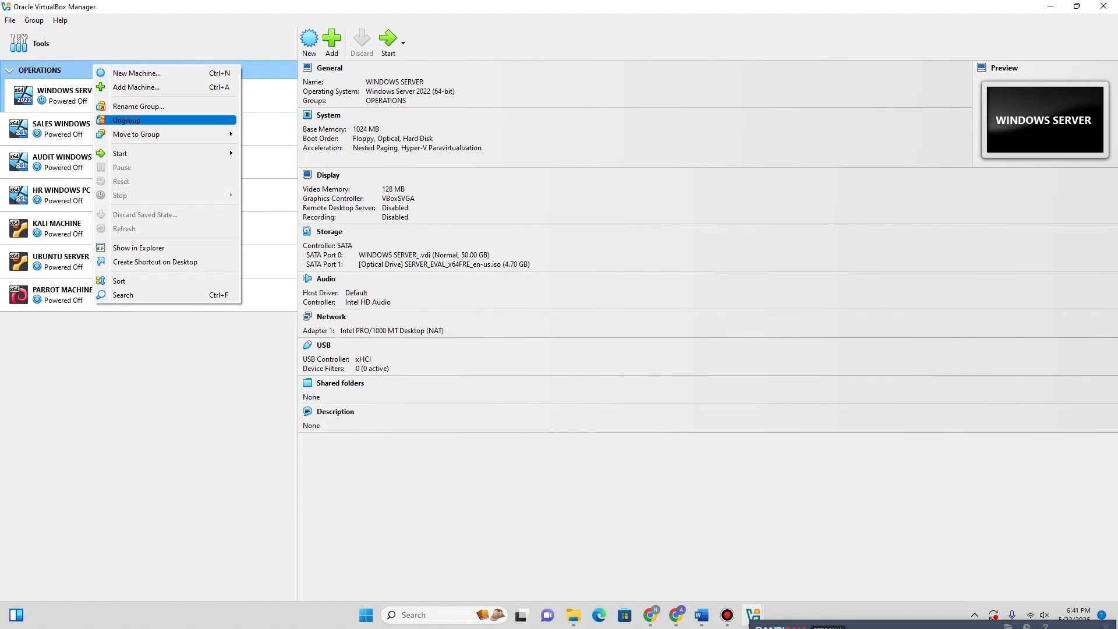
click(71, 94)
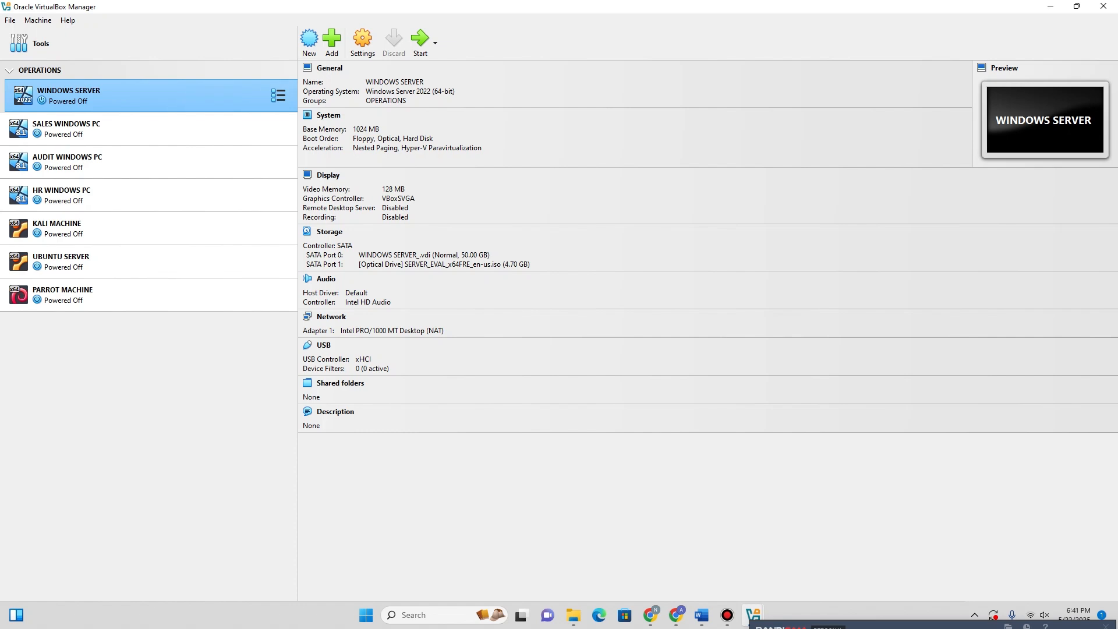
right_click(71, 94)
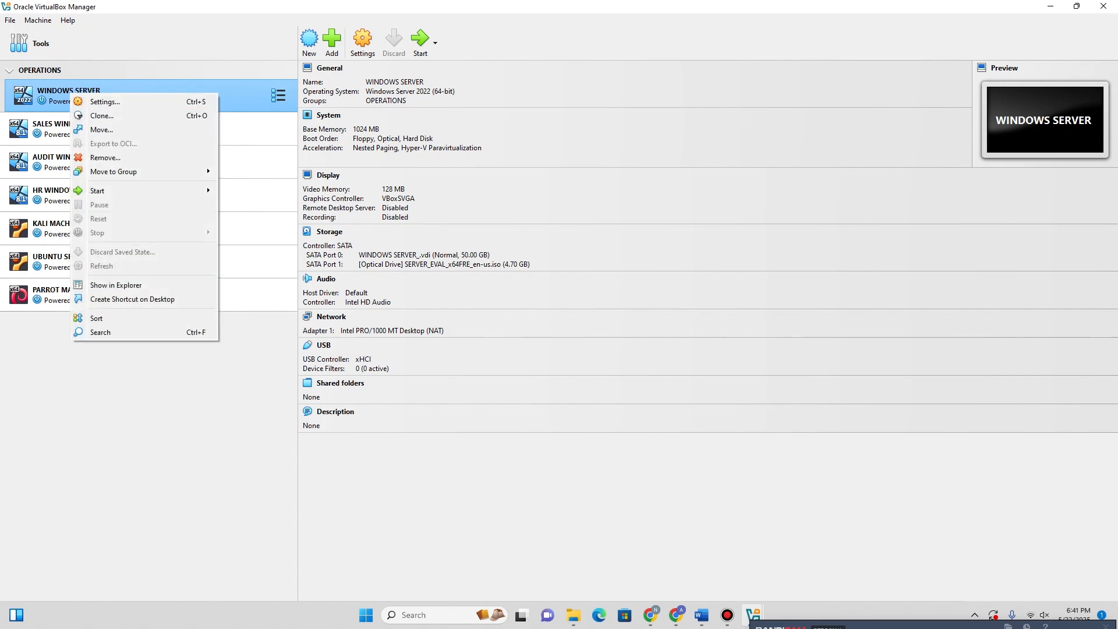
right_click(42, 128)
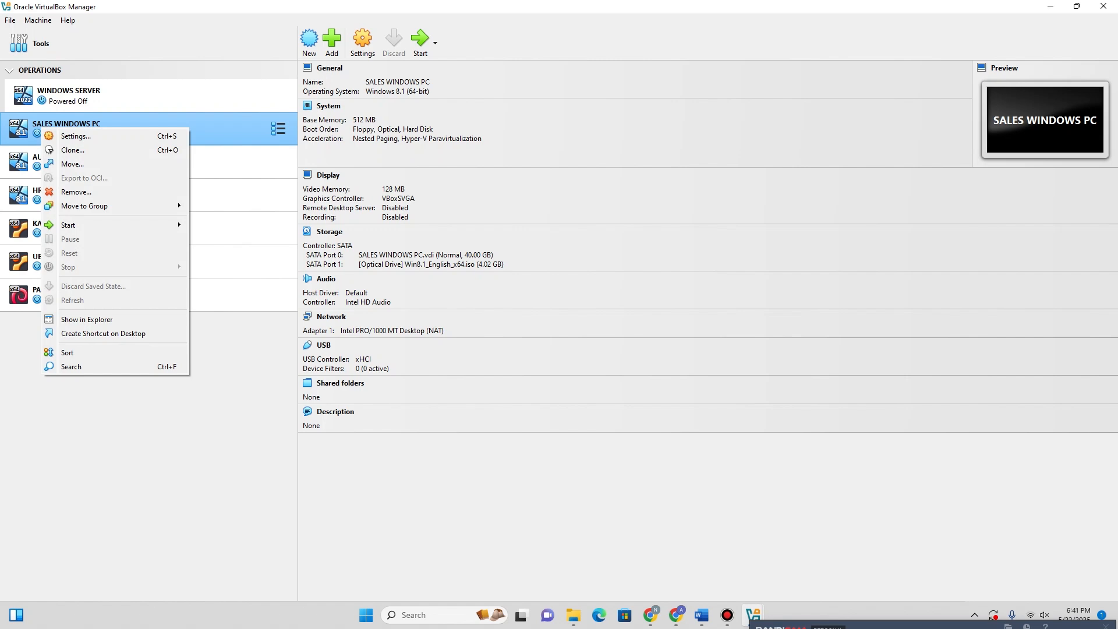
mouse_move(85, 207)
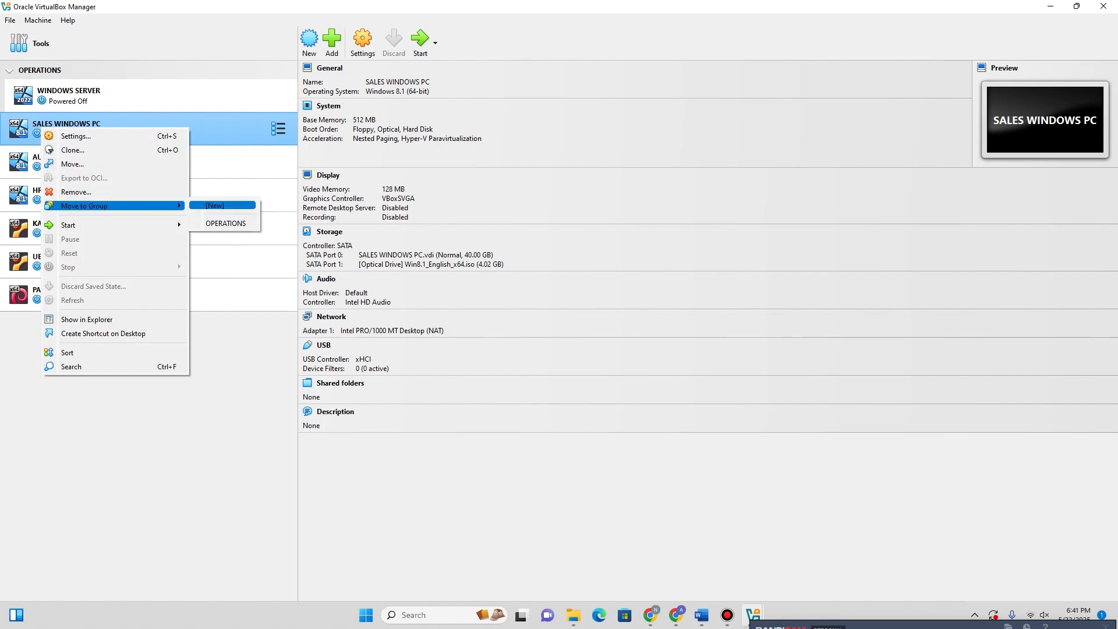
click(226, 223)
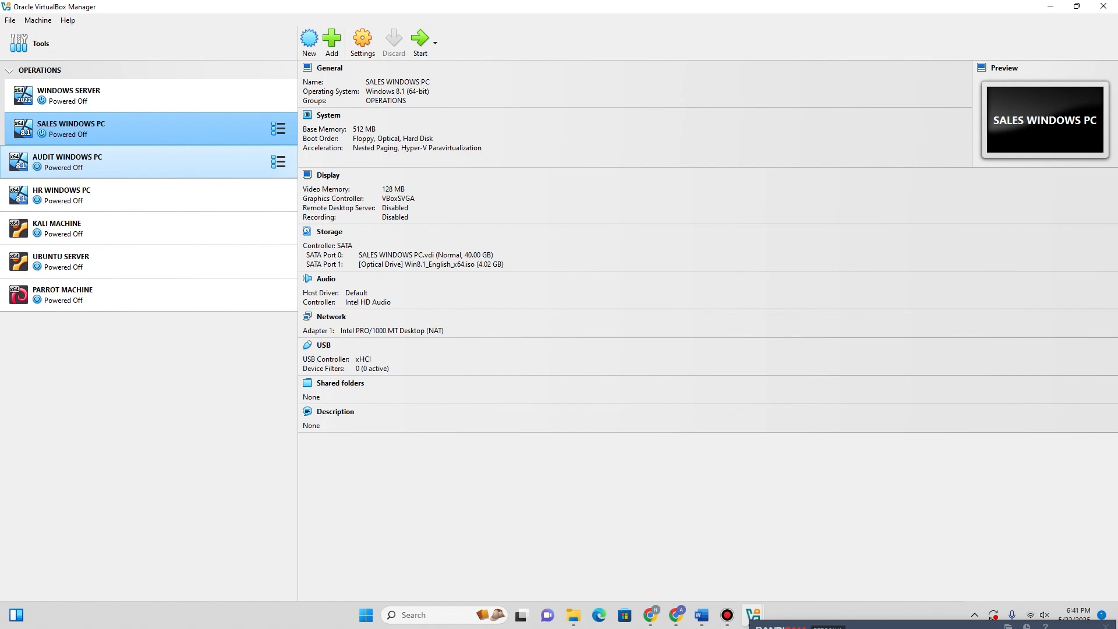
right_click(195, 163)
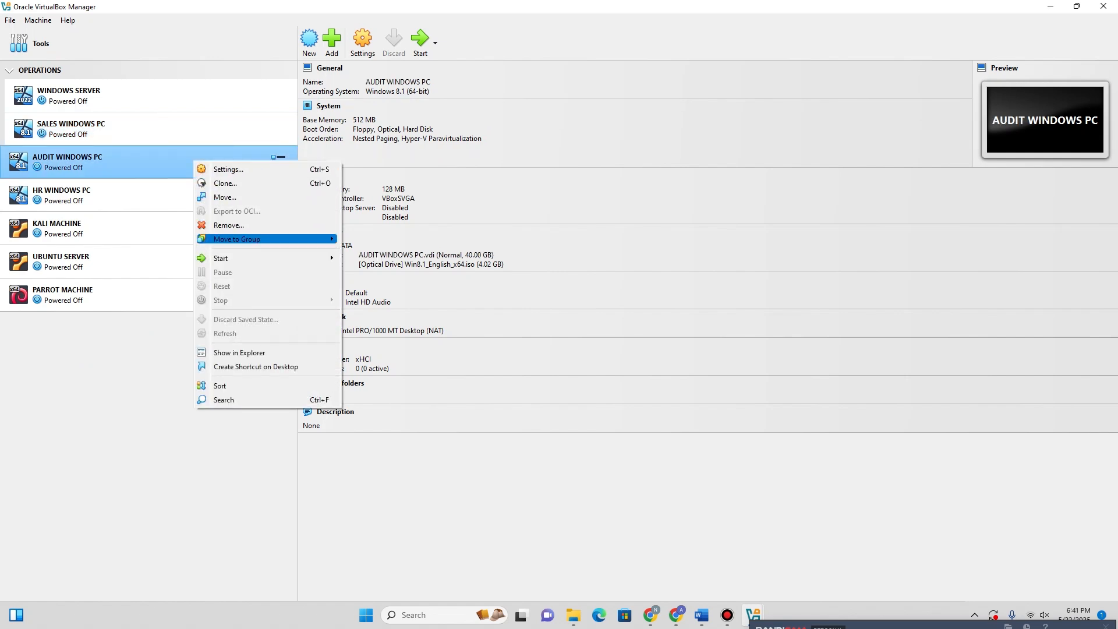
mouse_move(262, 238)
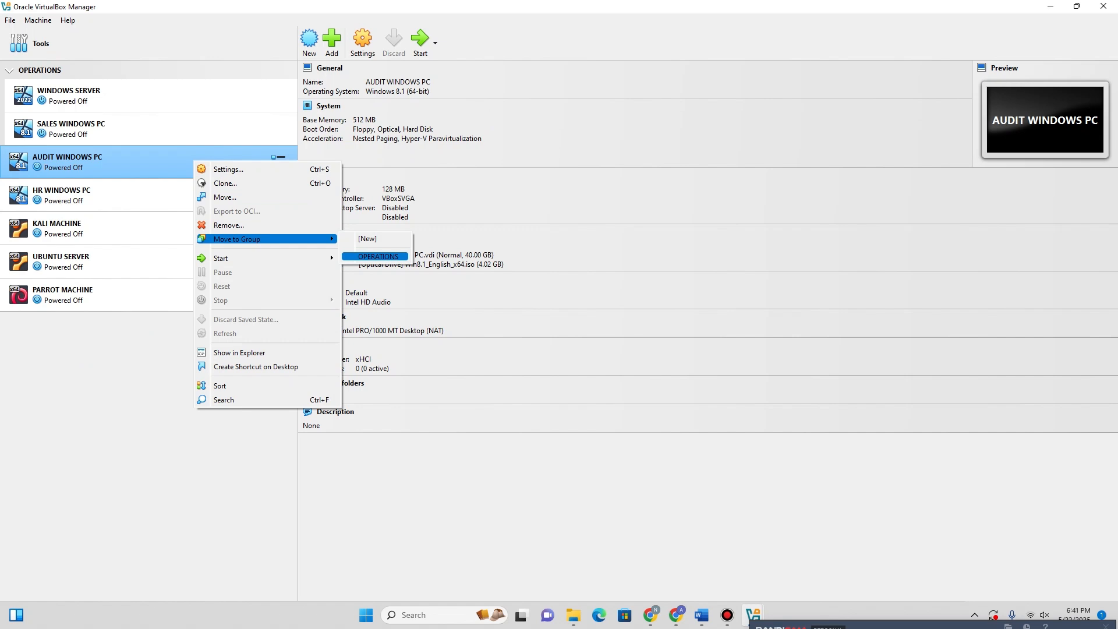
click(379, 256)
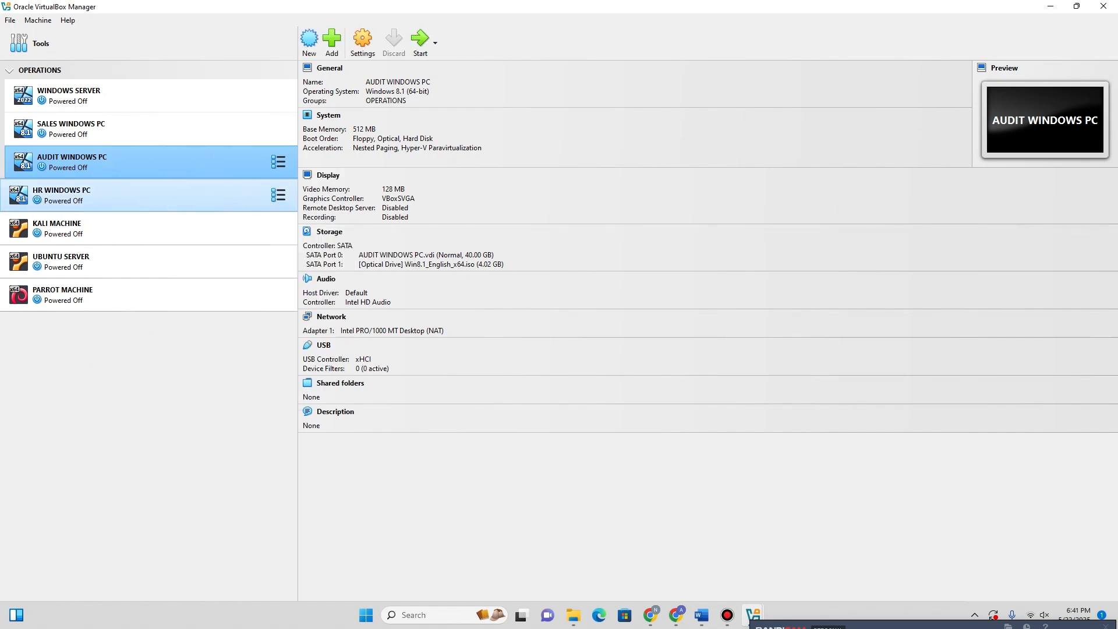
right_click(72, 192)
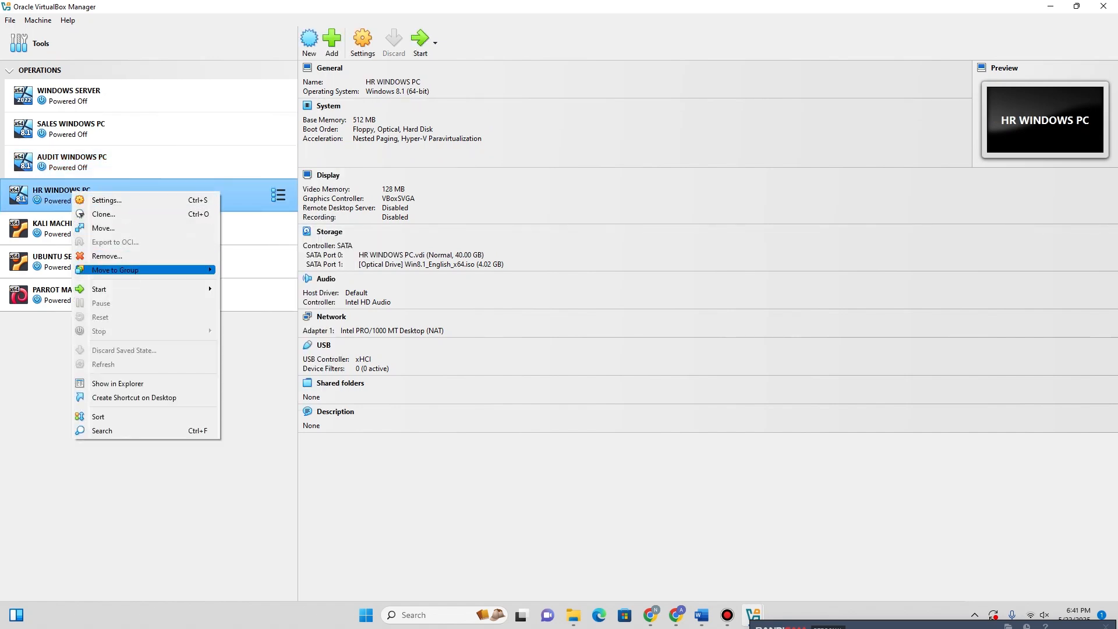
mouse_move(117, 269)
click(257, 287)
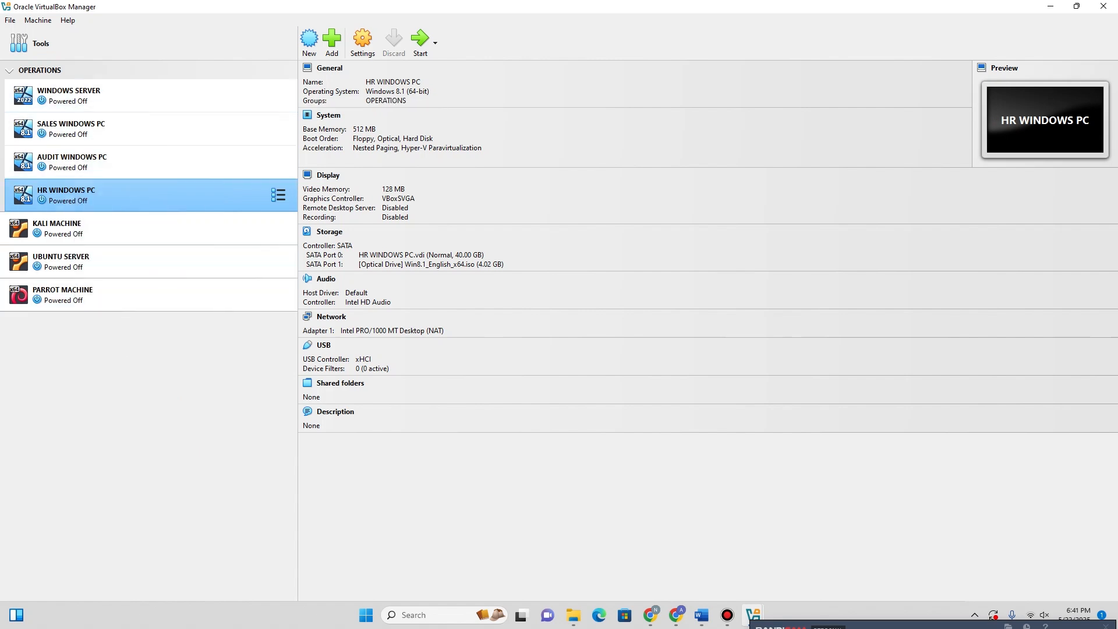
- Move KALI MACHINE into a brand-new group
right_click(88, 228)
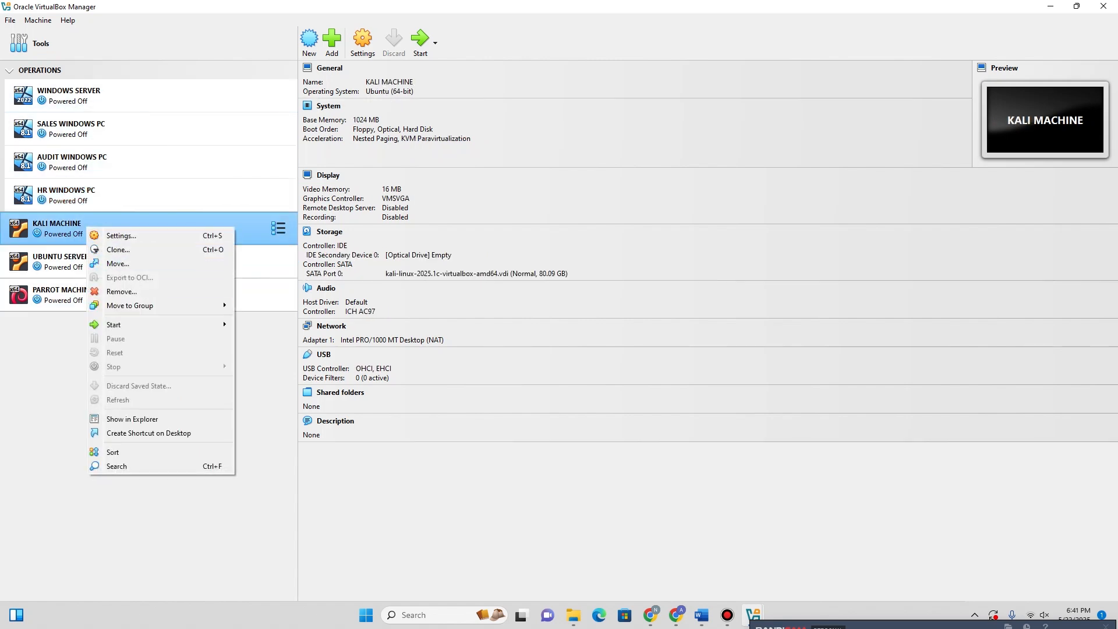
mouse_move(116, 305)
click(261, 305)
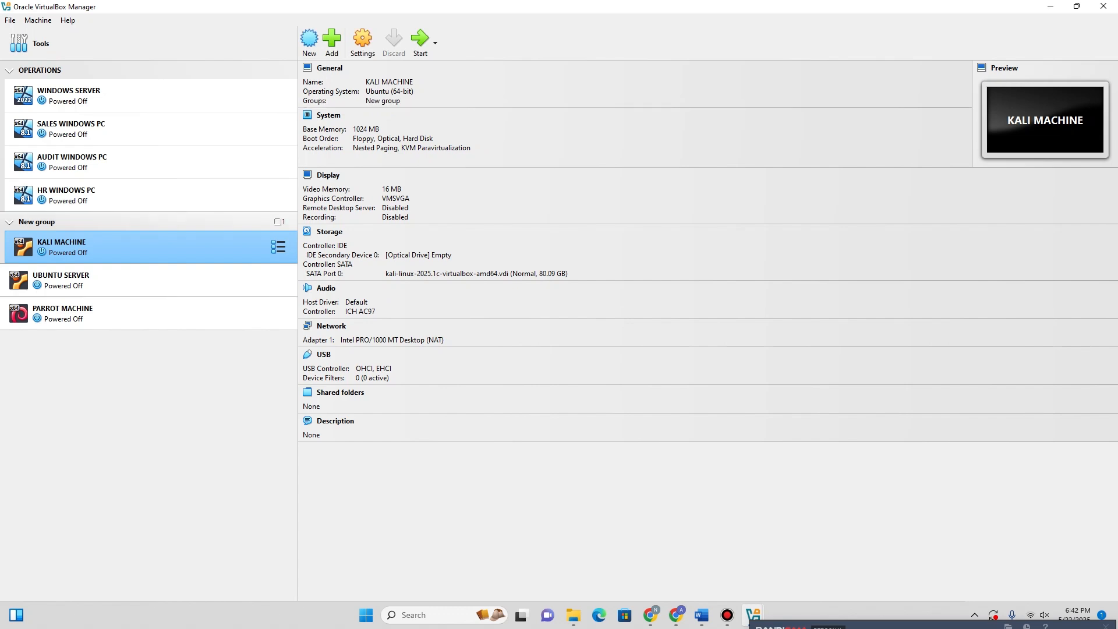
- Rename Kali's new group to IT
right_click(55, 223)
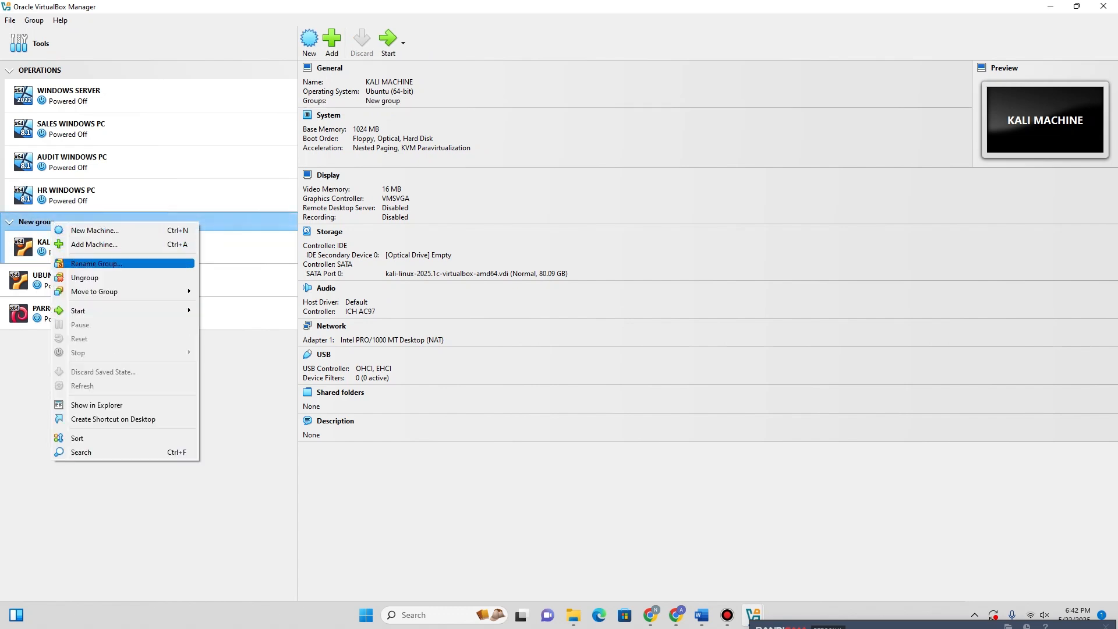
click(93, 263)
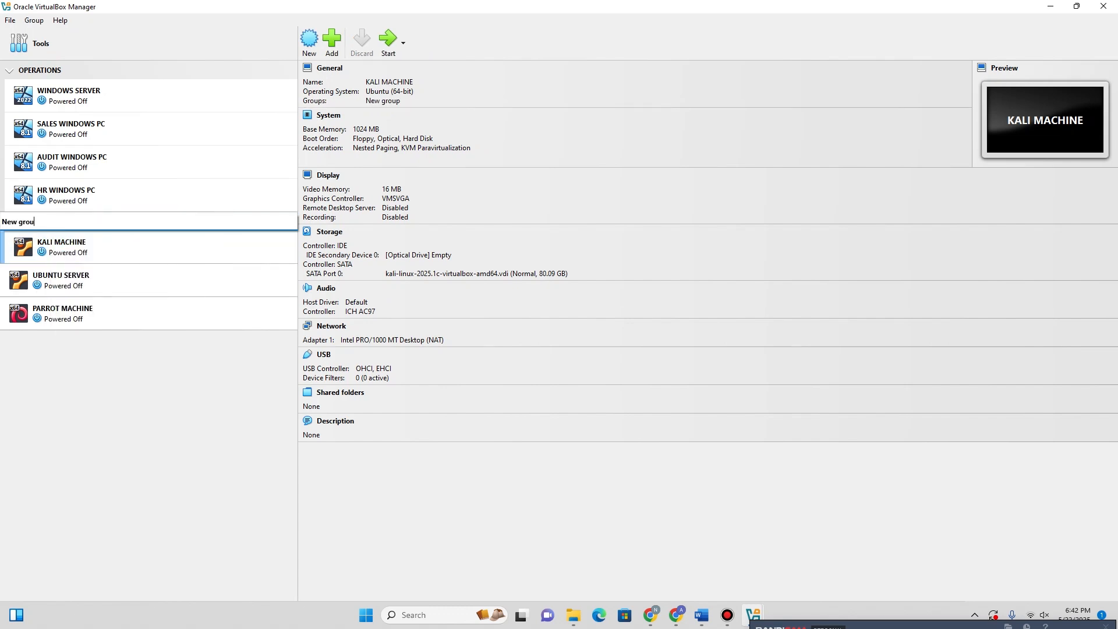
key(BackSpace)
key(BackSpace)
key(BackSpace)
key(BackSpace)
key(BackSpace)
key(BackSpace)
key(BackSpace)
key(BackSpace)
text(ITR)
key(BackSpace)
key(Return)
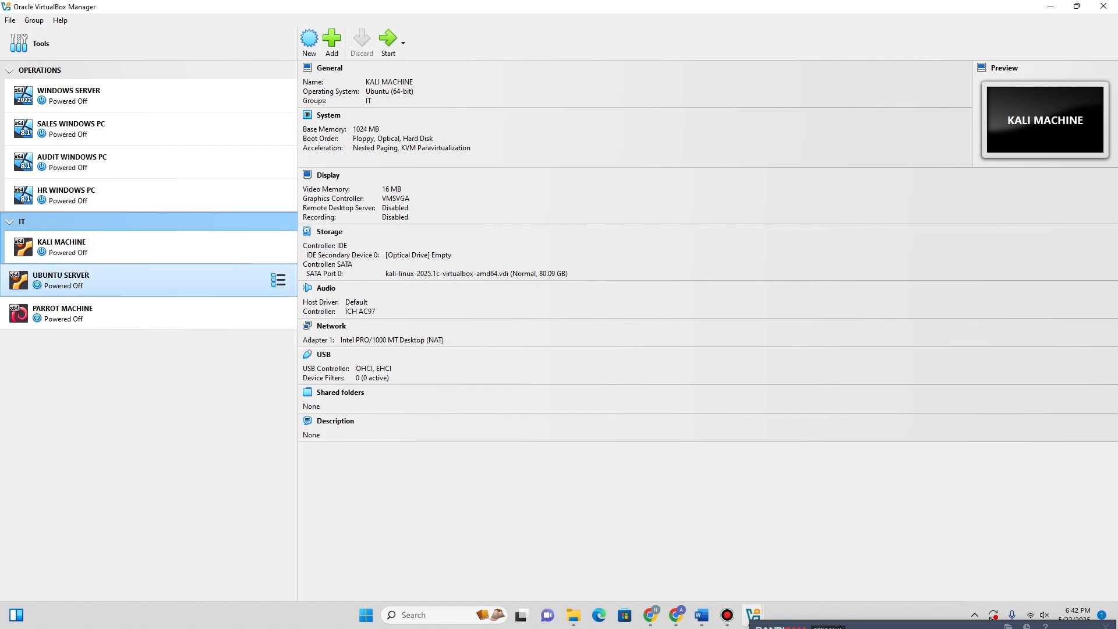
- Move UBUNTU SERVER and PARROT MACHINE into the IT group
click(145, 280)
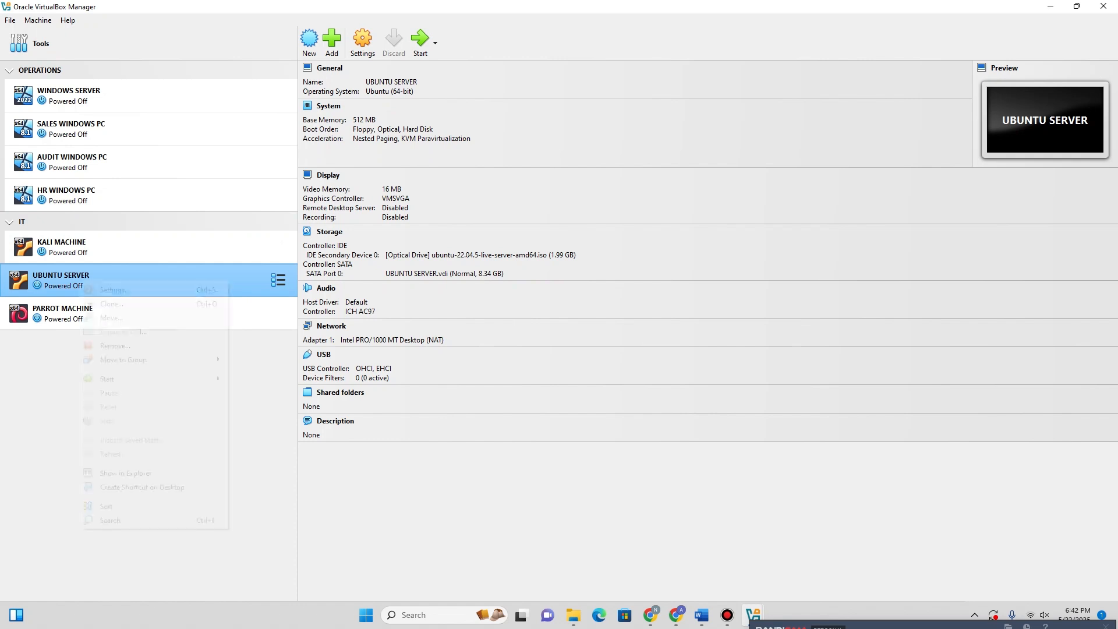
right_click(81, 284)
mouse_move(151, 359)
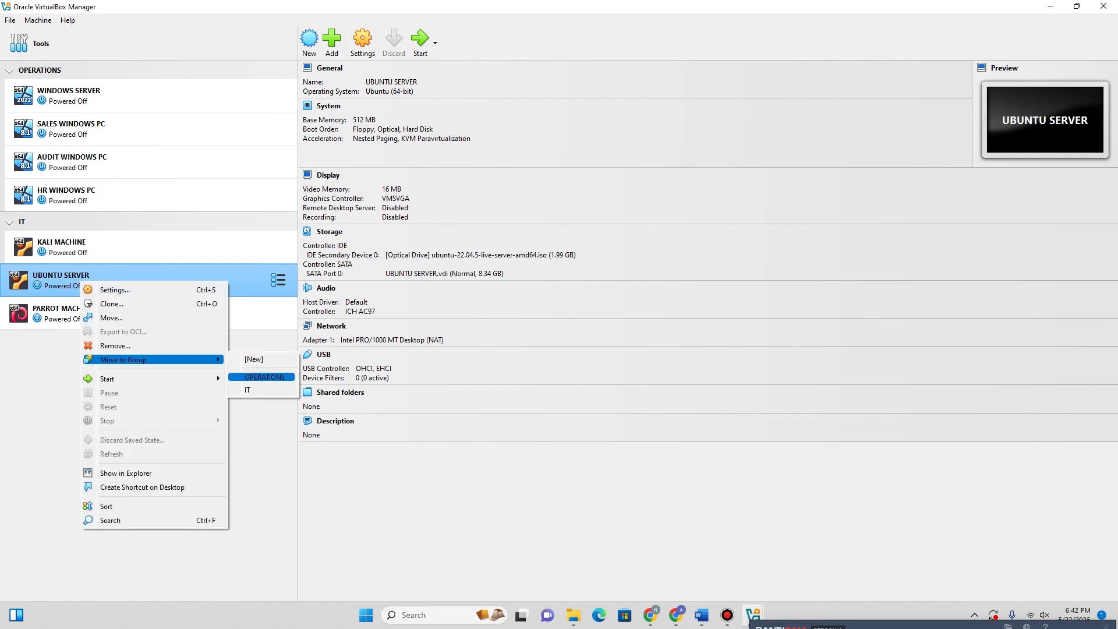
click(247, 389)
right_click(66, 316)
key(Down)
key(Down)
key(Down)
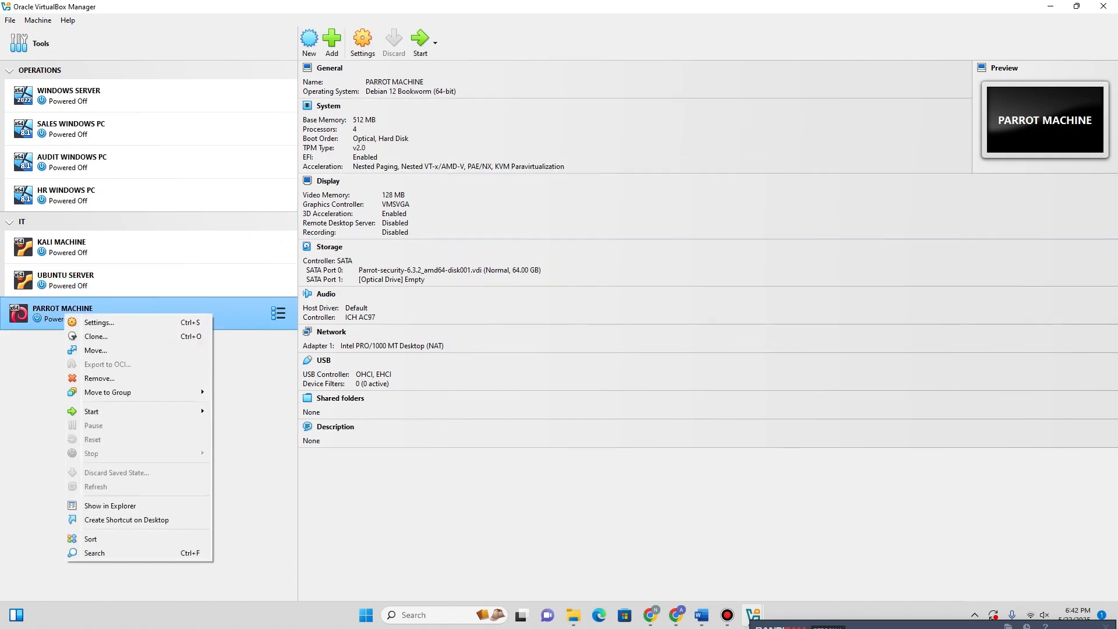
key(Right)
key(Down)
key(Down)
key(Return)
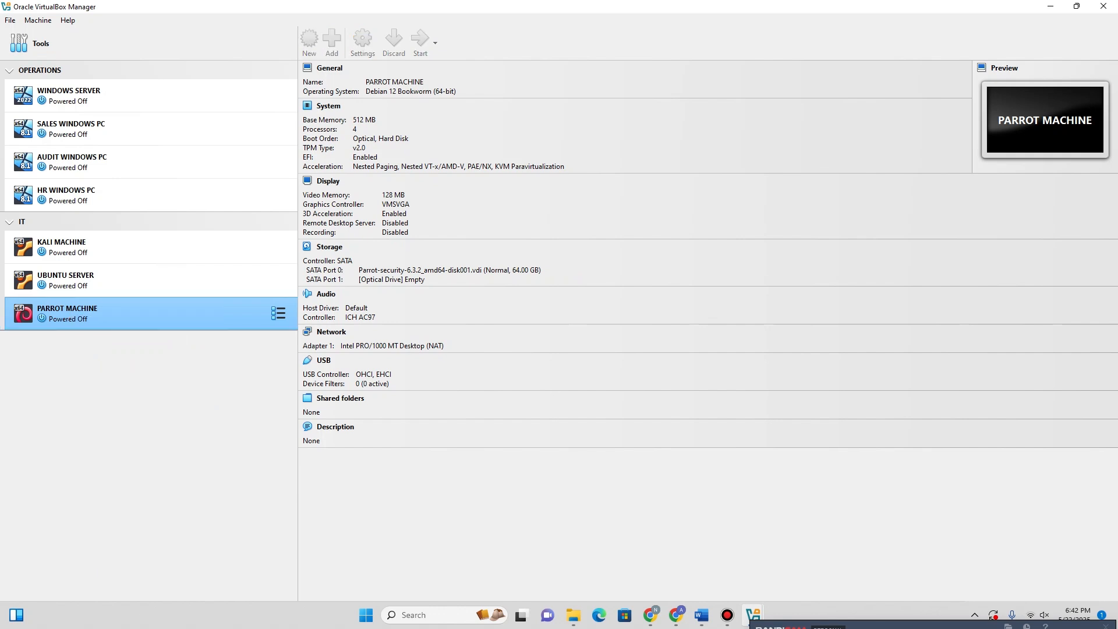
- Collapse and re-expand the OPERATIONS and IT groups to check their machines
key(Left)
key(Up)
key(Up)
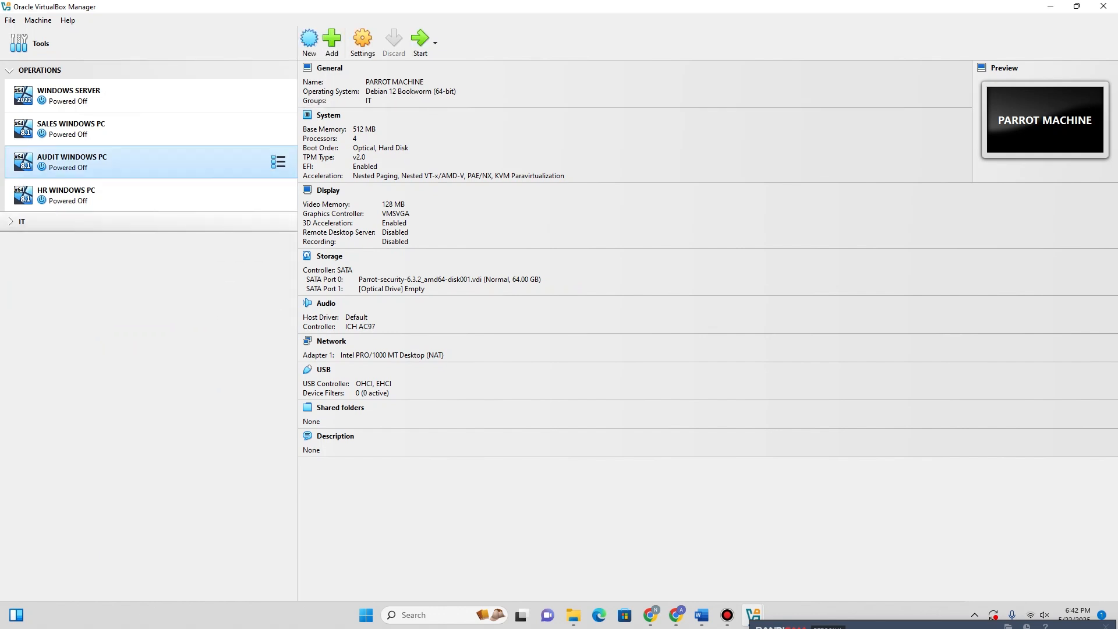
key(Up)
key(Up)
key(Up)
key(Left)
key(Up)
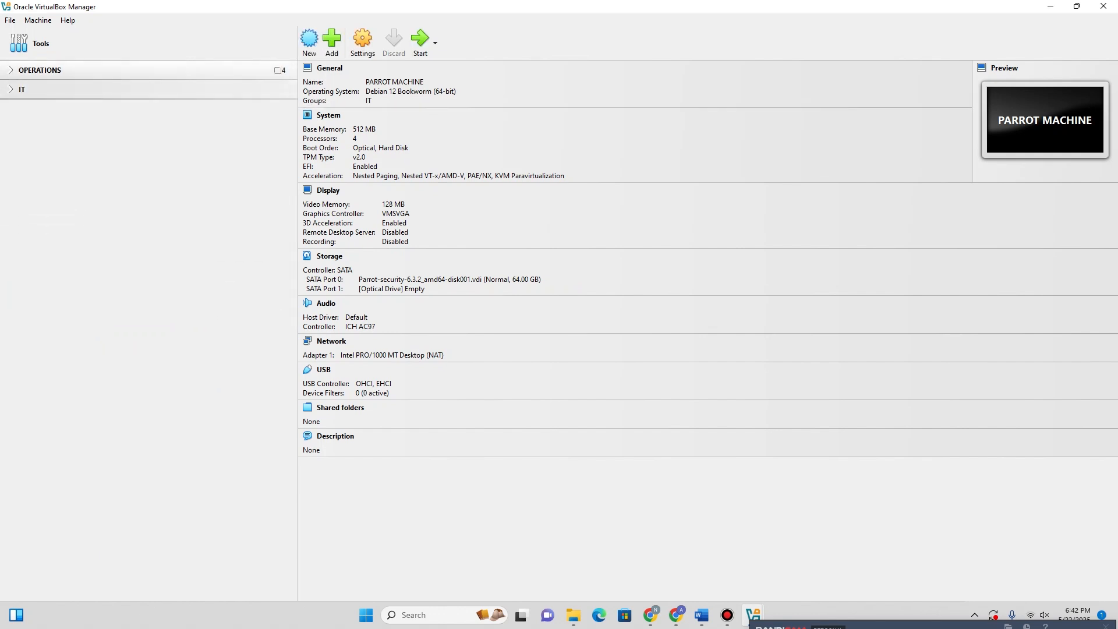
key(Right)
key(Down)
key(Down)
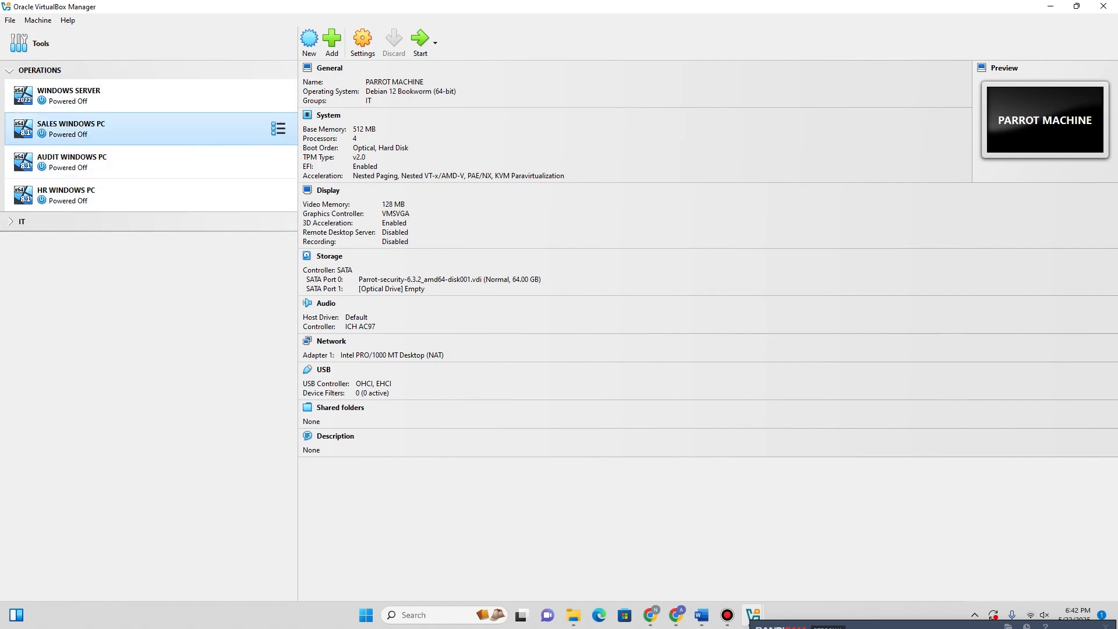
key(Down)
key(Down)
key(Down)
key(Right)
key(Down)
key(Down)
key(Down)
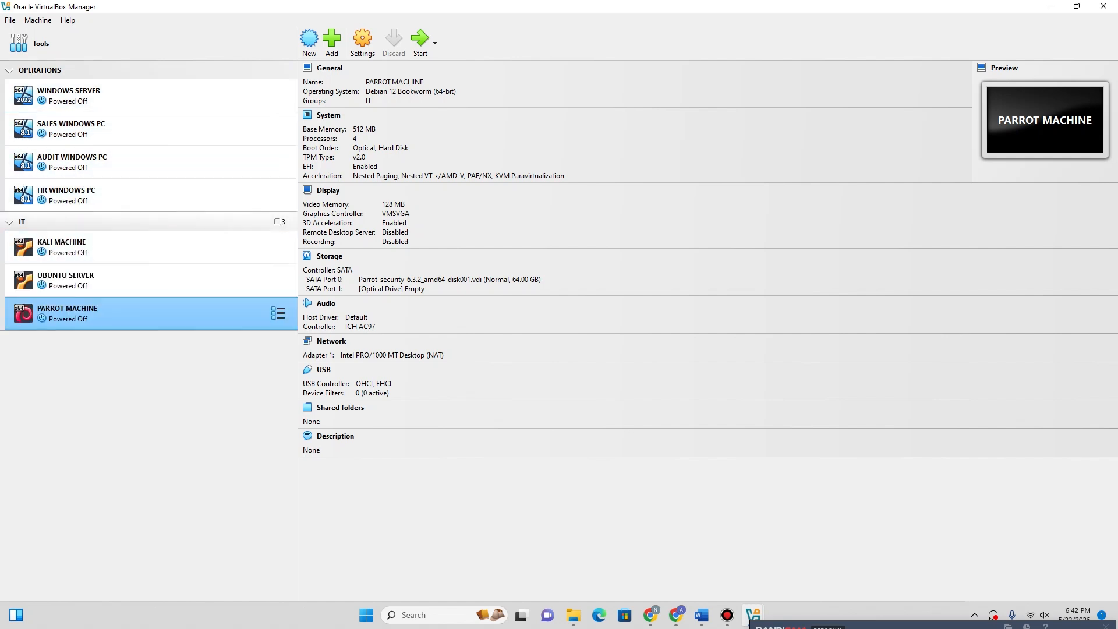
key(shift+Up)
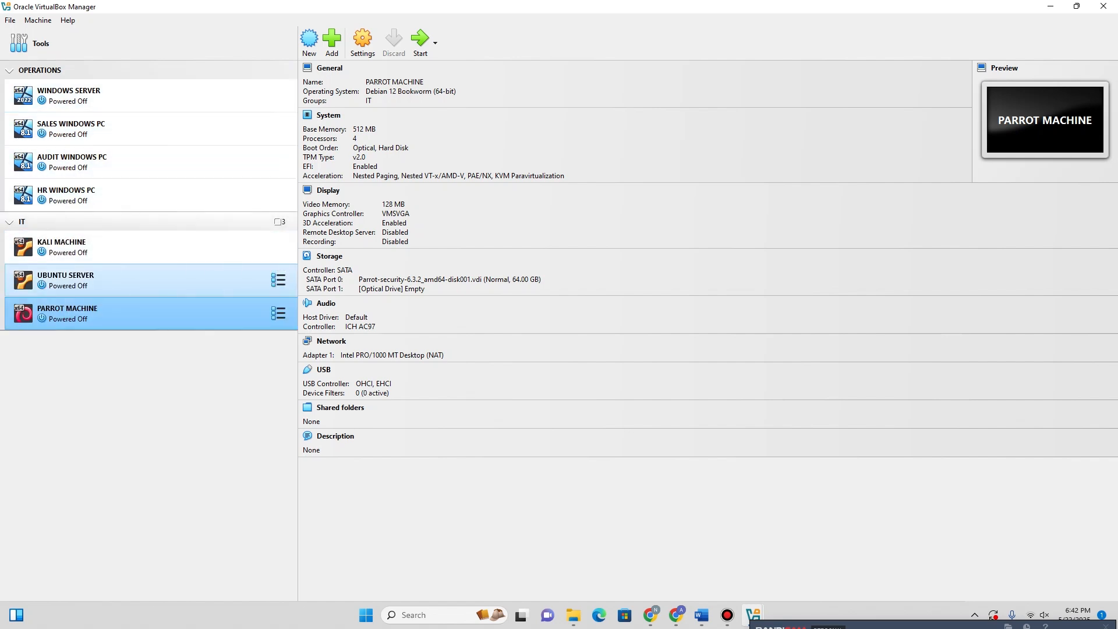
key(shift+Down)
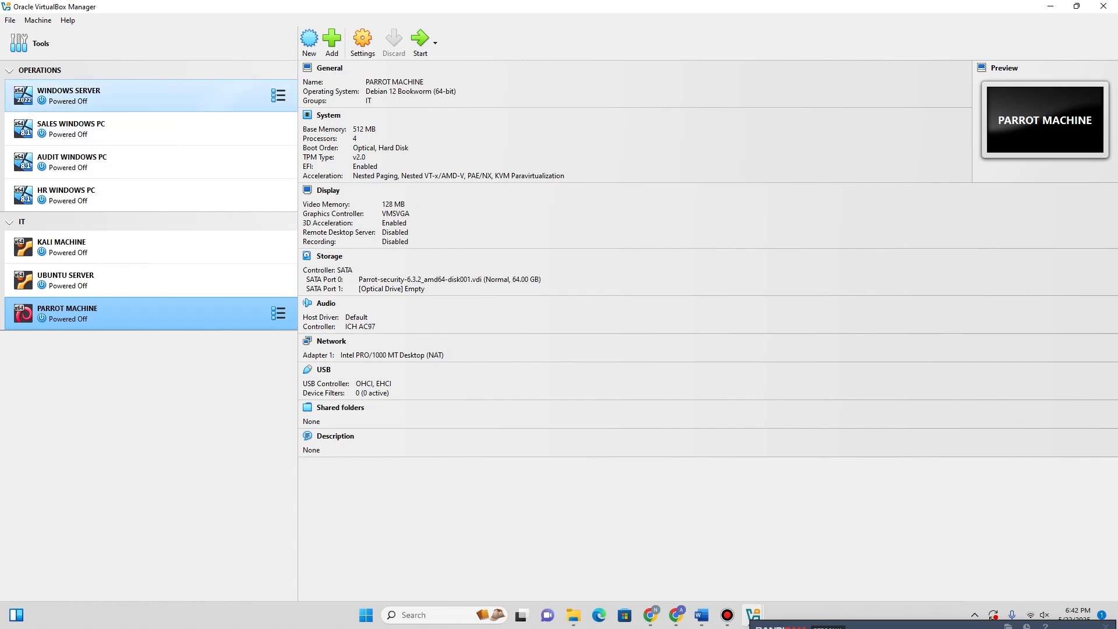
- Attach WINDOWS SERVER's network adapter to NAT Network OPERATIONS SUBNET and save
click(68, 95)
click(363, 41)
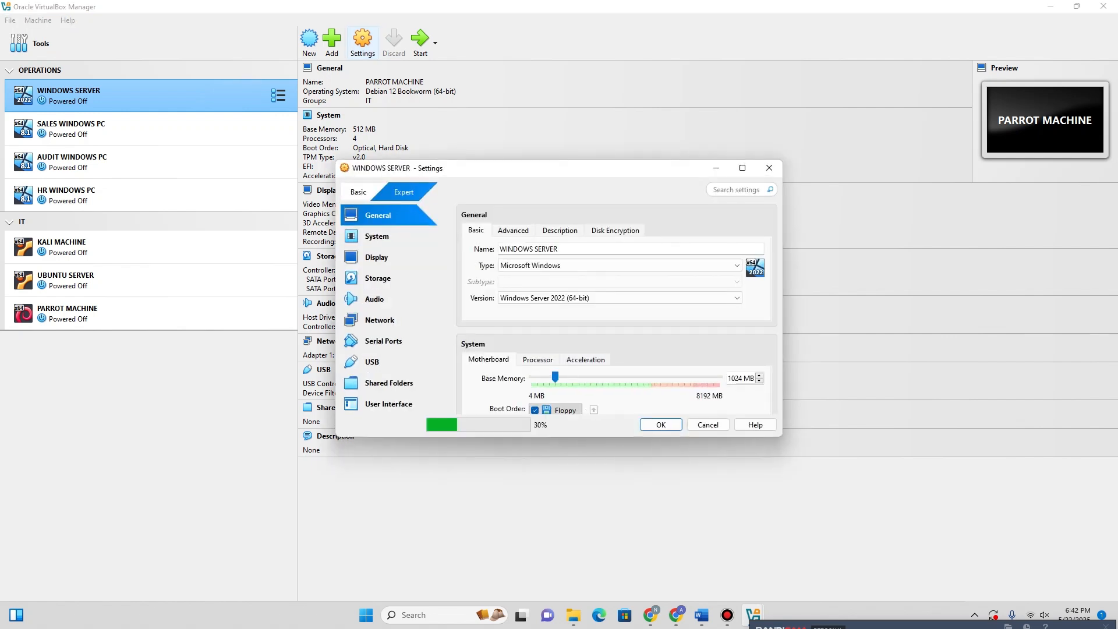
click(379, 320)
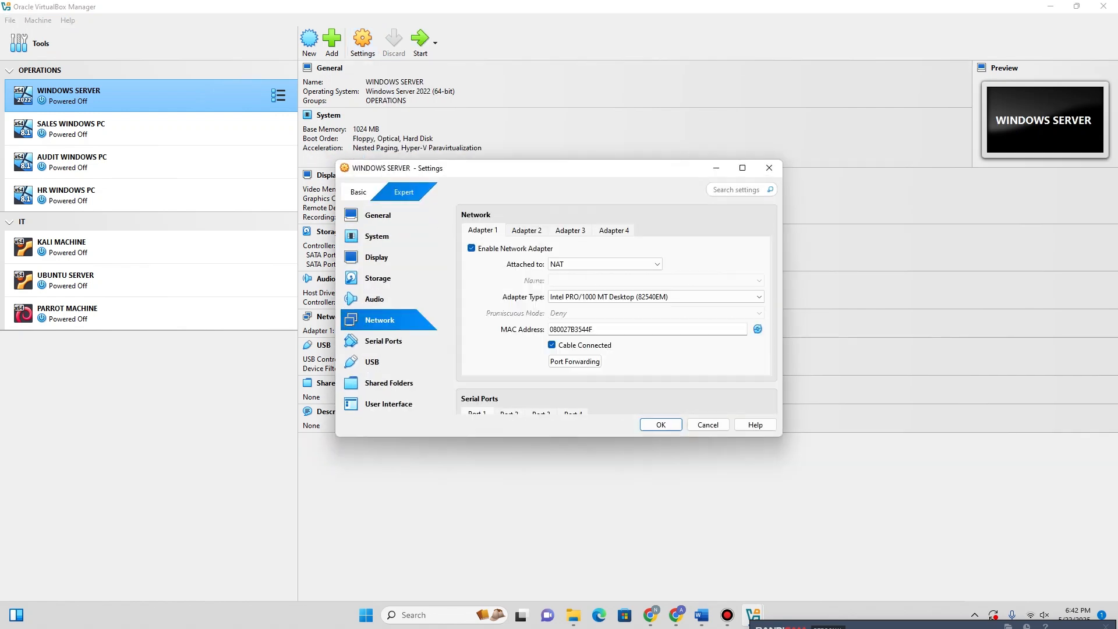
click(604, 264)
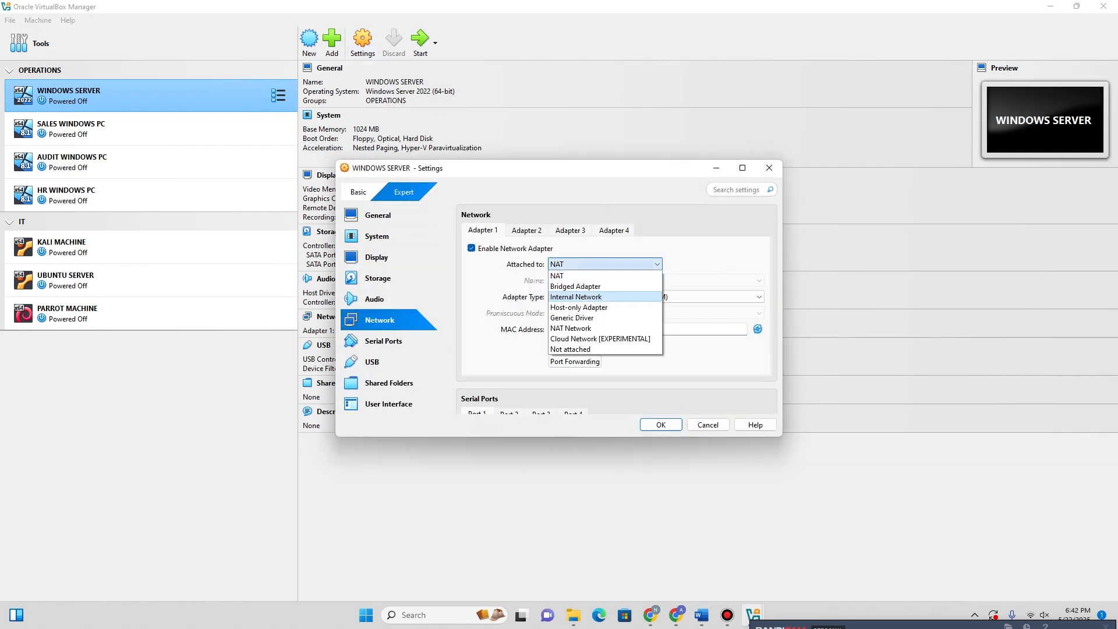
key(Return)
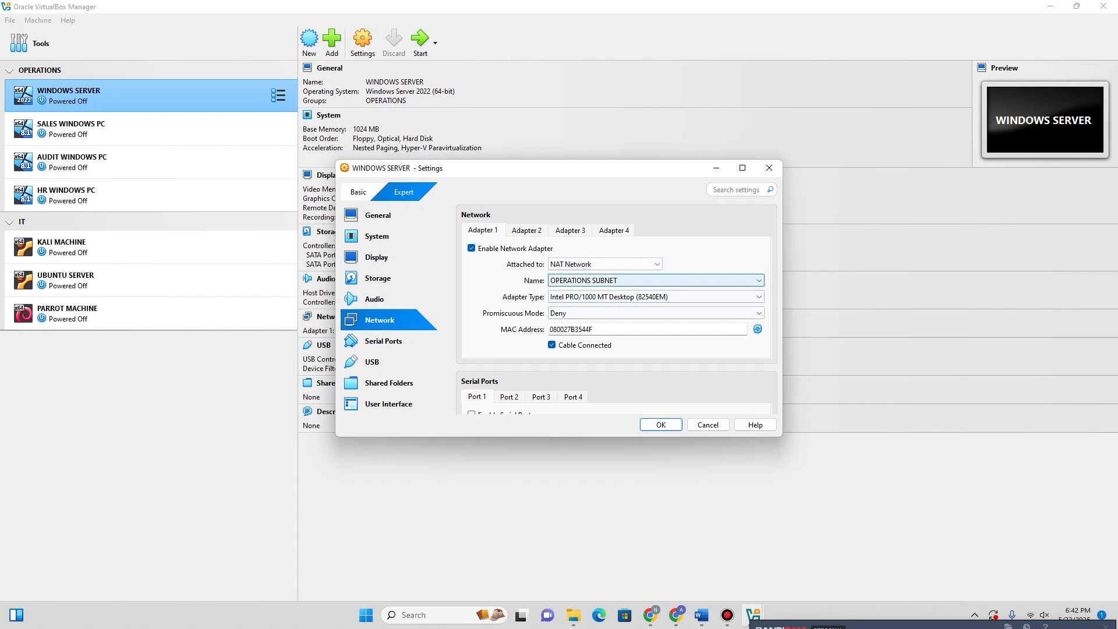
click(656, 281)
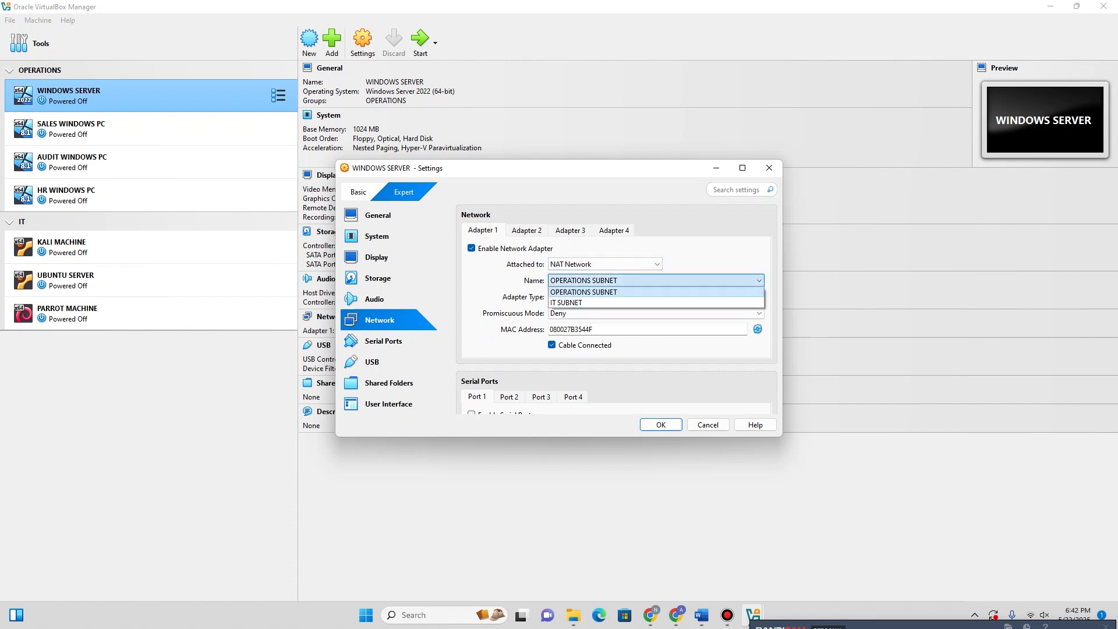
key(Up)
key(Return)
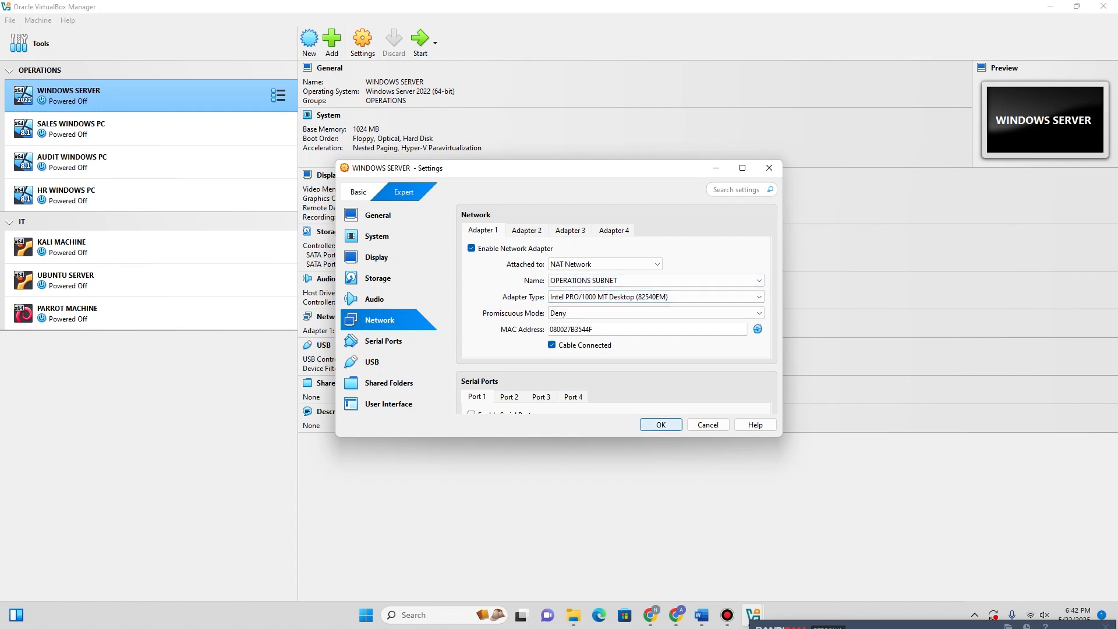
key(Return)
- Attach SALES WINDOWS PC's network adapter to NAT Network OPERATIONS SUBNET and save
click(128, 129)
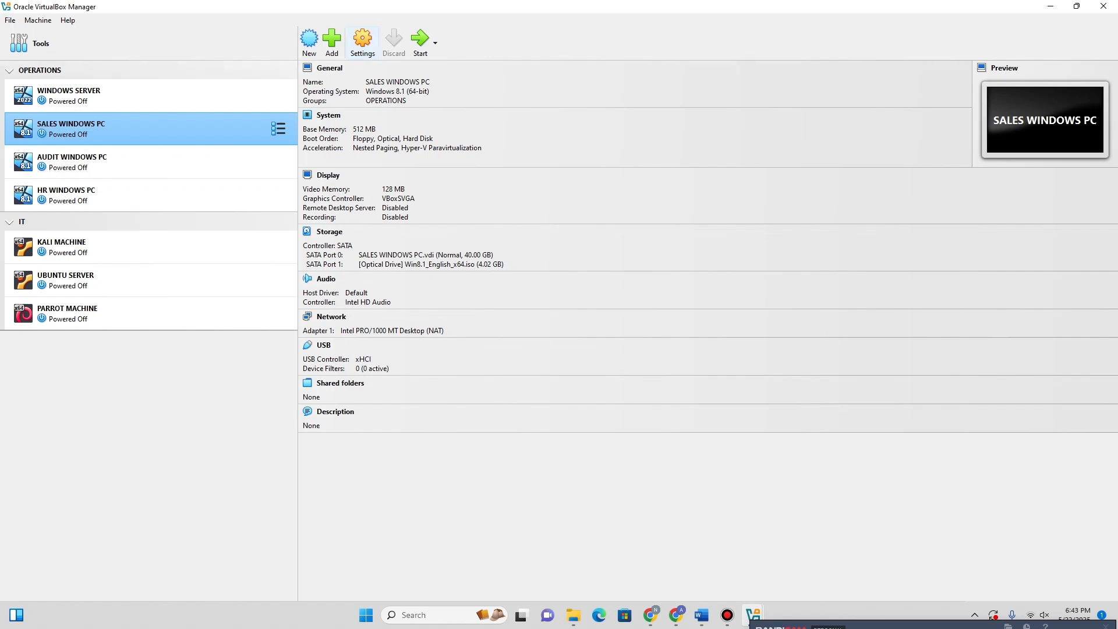
click(363, 43)
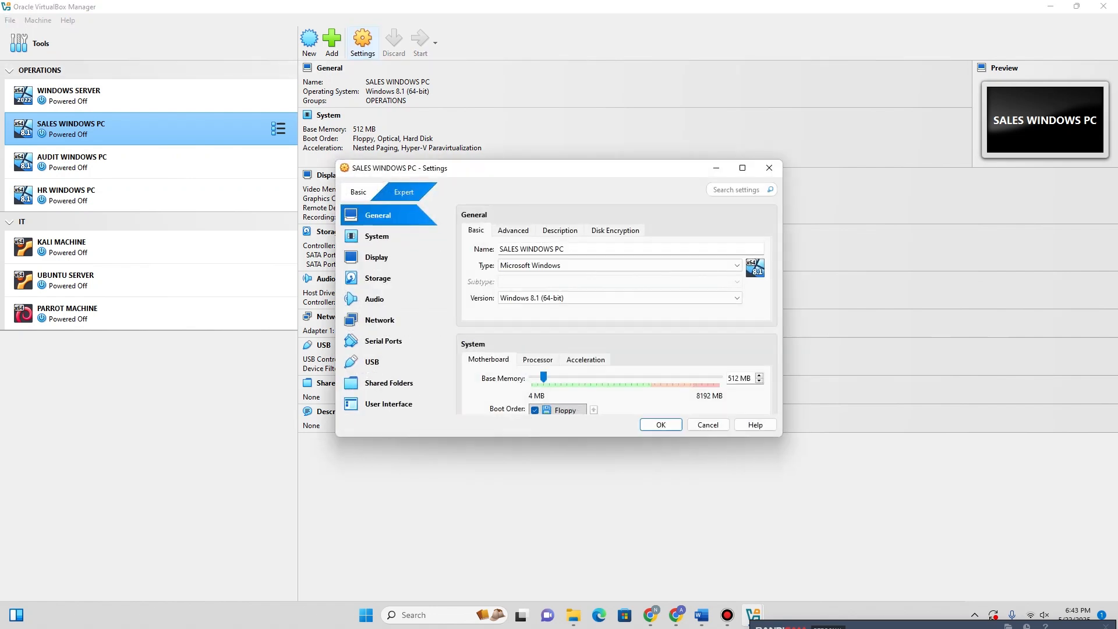
click(378, 278)
click(375, 299)
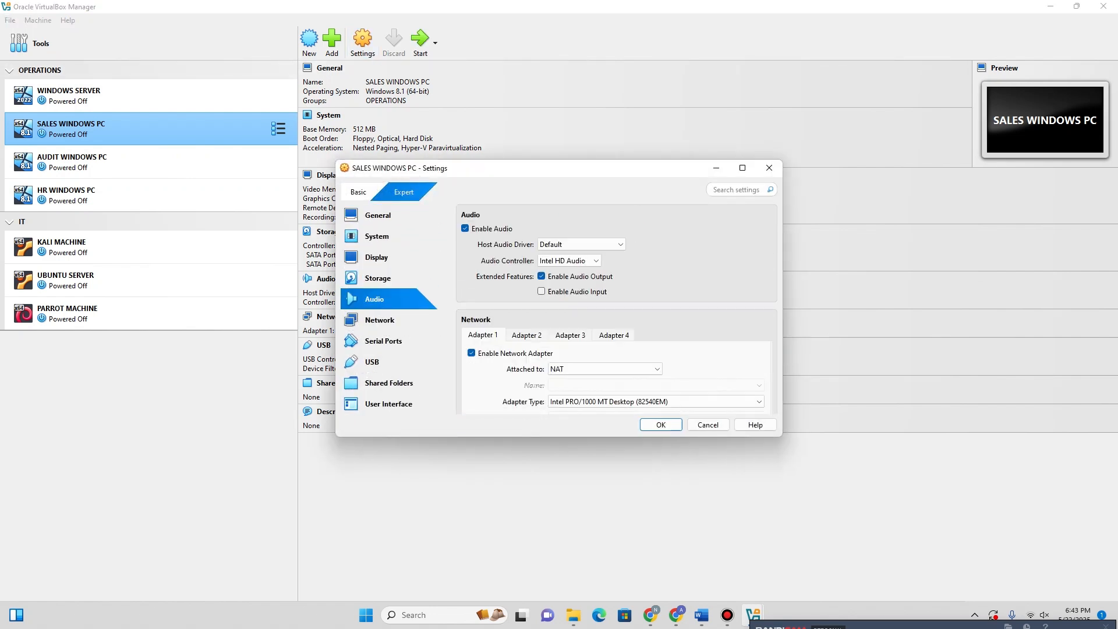
click(380, 320)
click(605, 264)
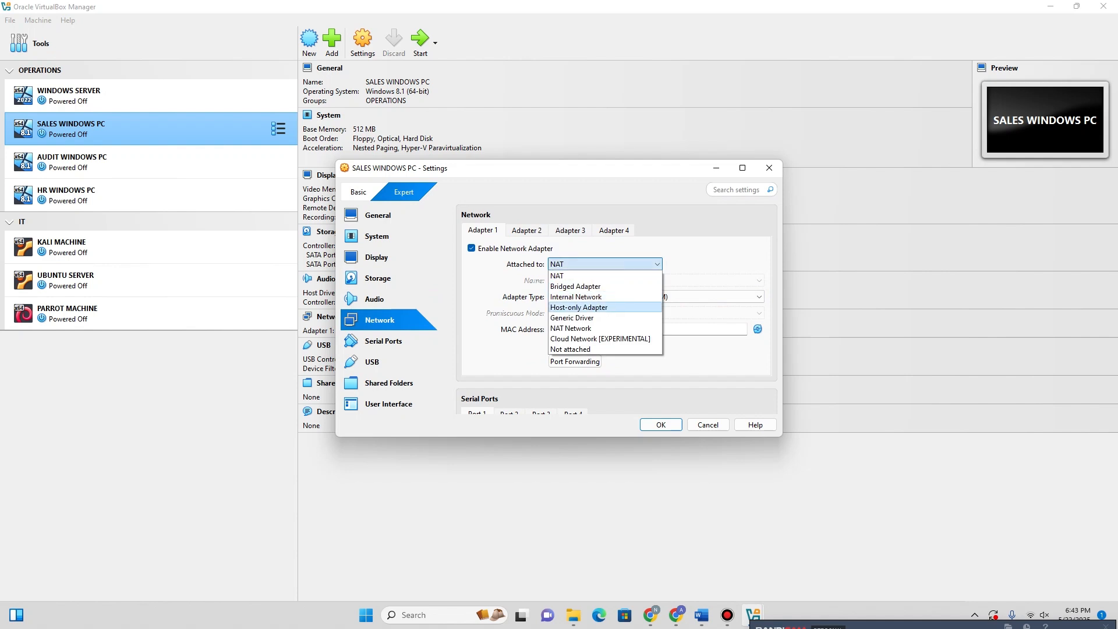
click(594, 328)
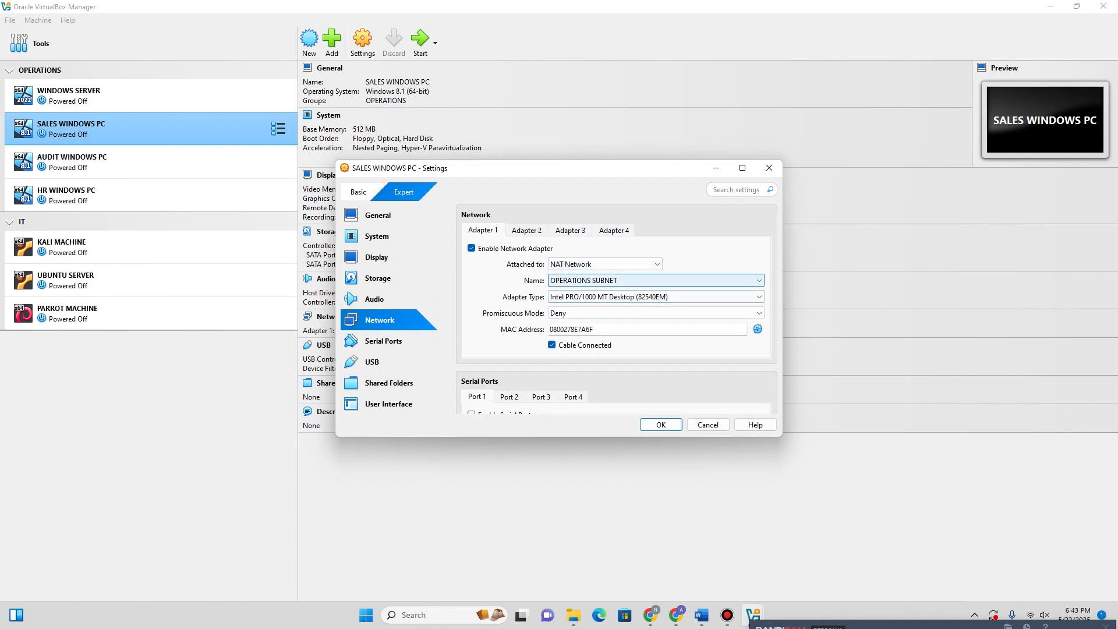
click(602, 281)
click(600, 292)
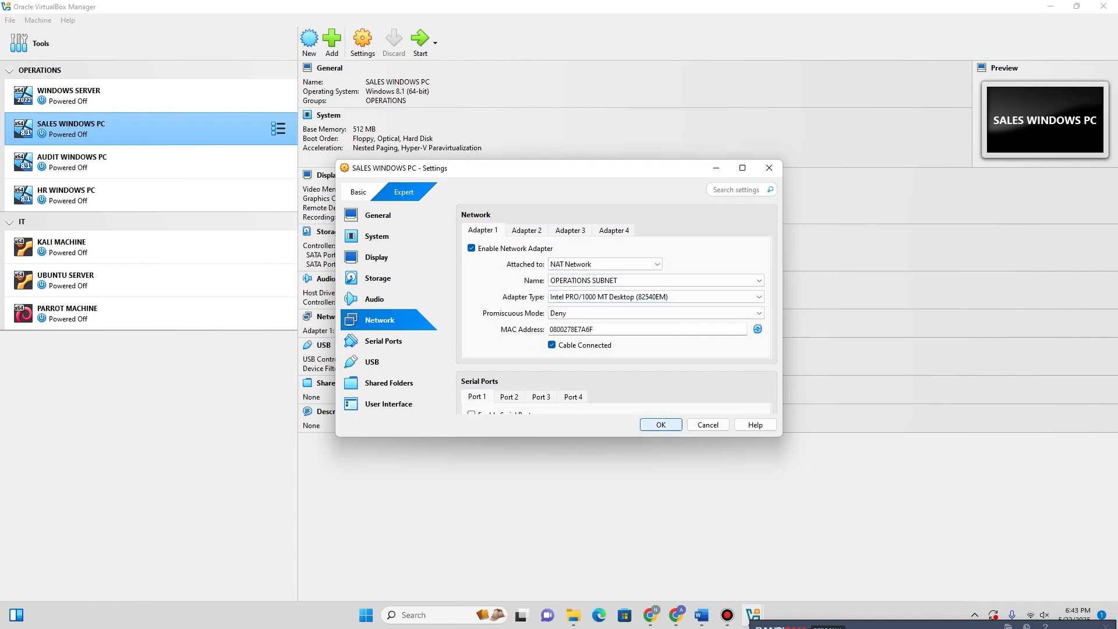
click(661, 425)
click(148, 162)
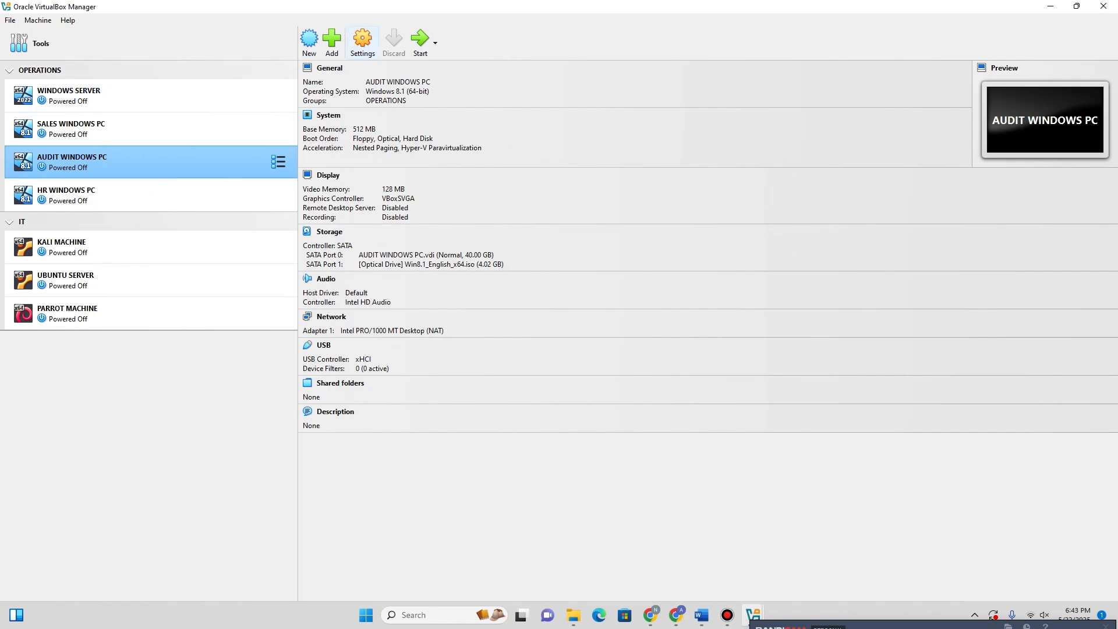
- Attach AUDIT WINDOWS PC's adapter to NAT Network OPERATIONS SUBNET and save
click(363, 41)
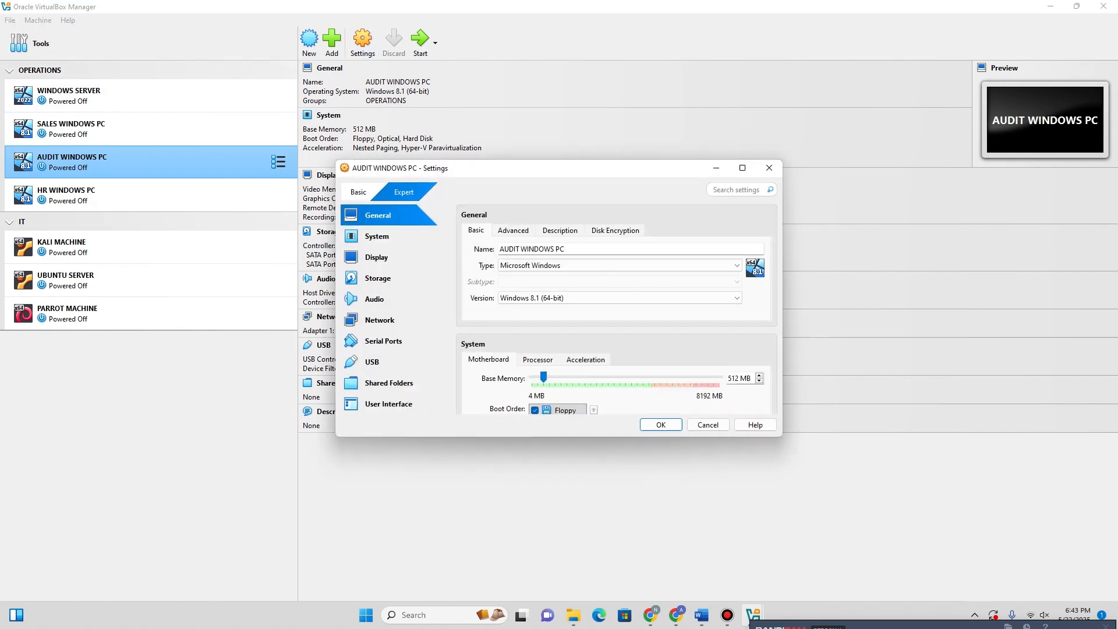
click(380, 320)
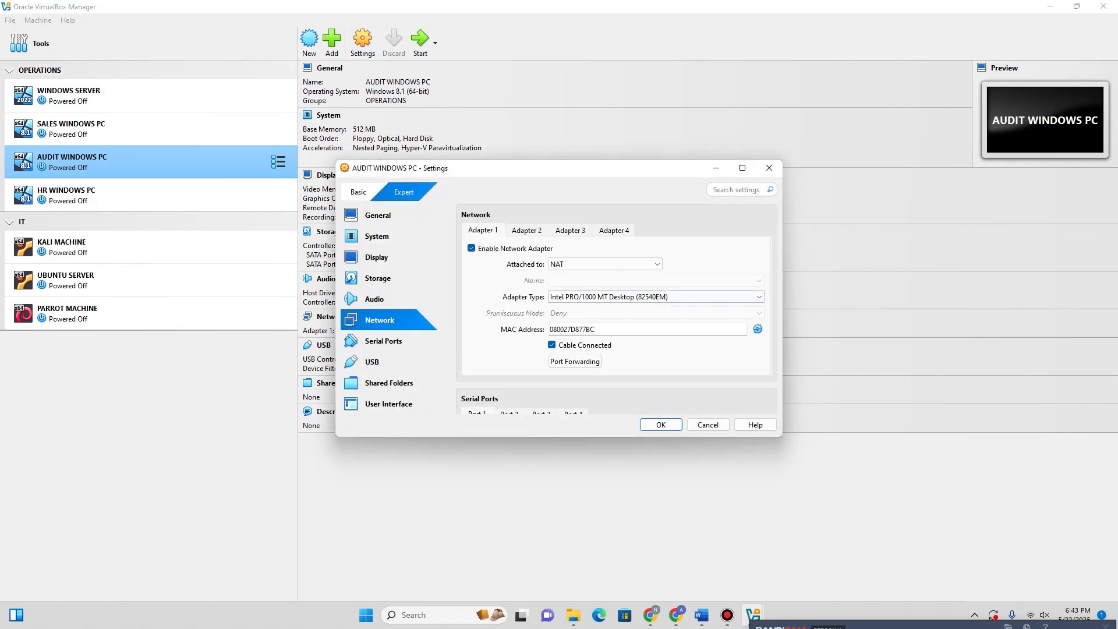
click(604, 265)
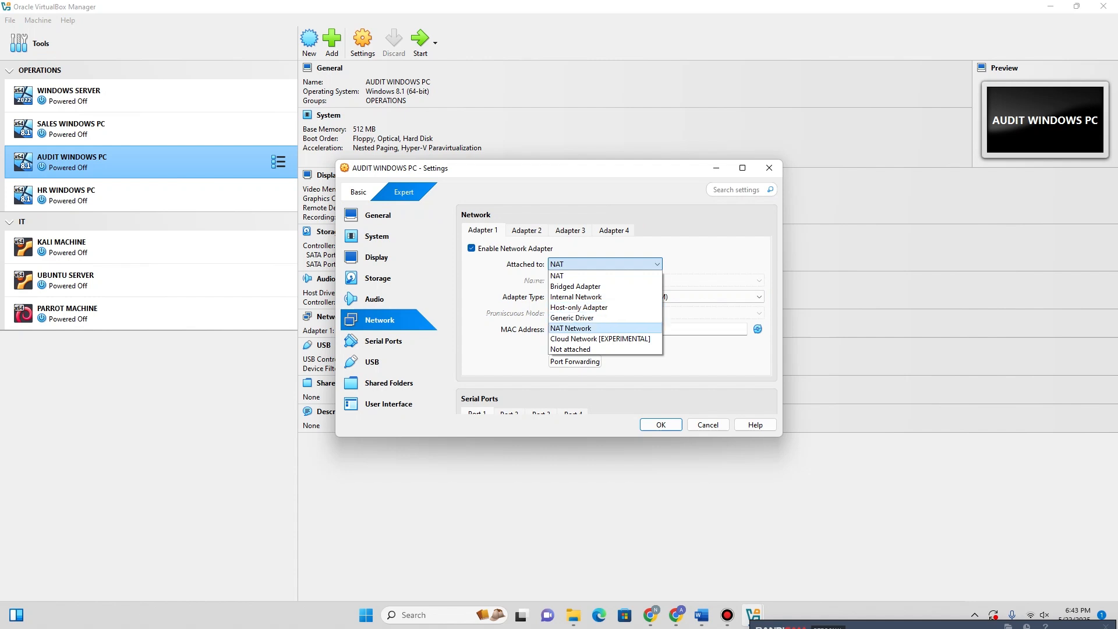
click(589, 327)
click(618, 281)
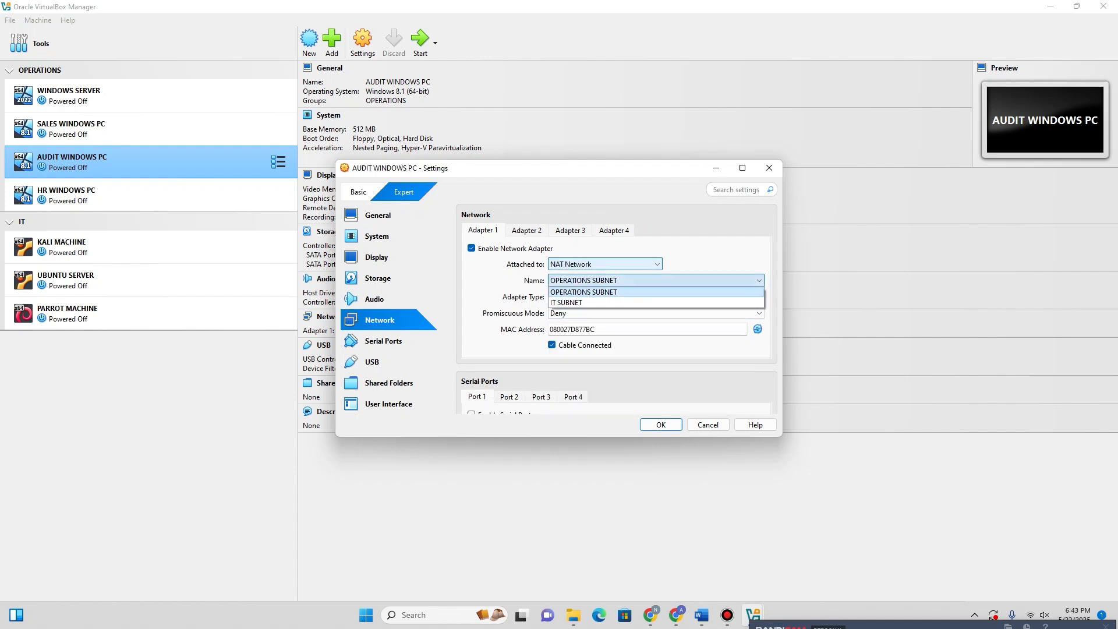
click(617, 293)
click(661, 425)
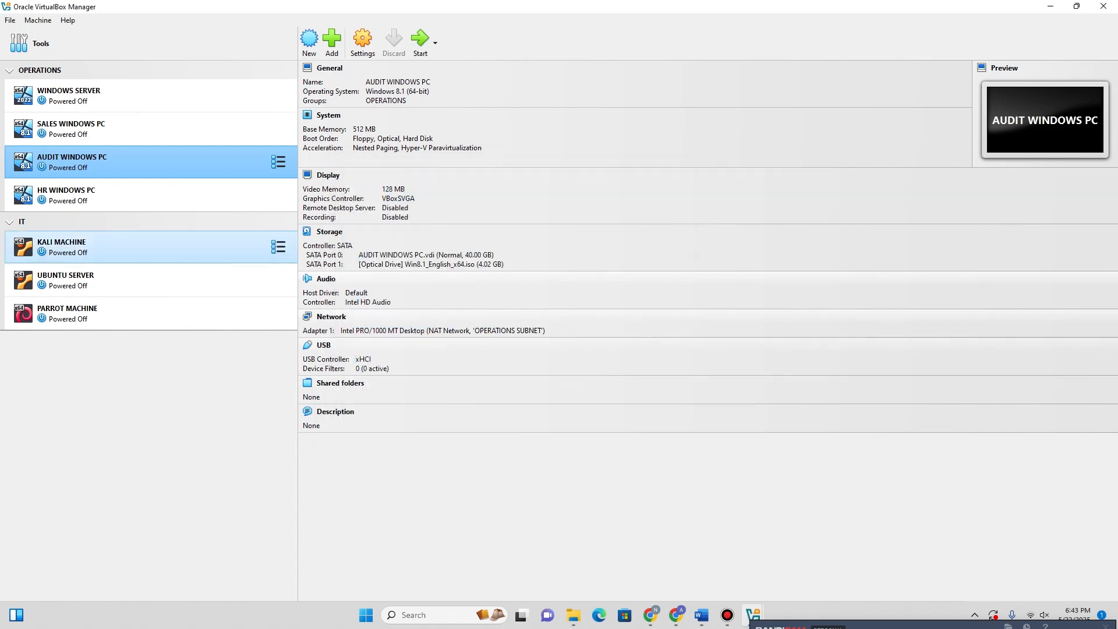
- Attach HR WINDOWS PC's adapter to NAT Network OPERATIONS SUBNET and save
click(116, 195)
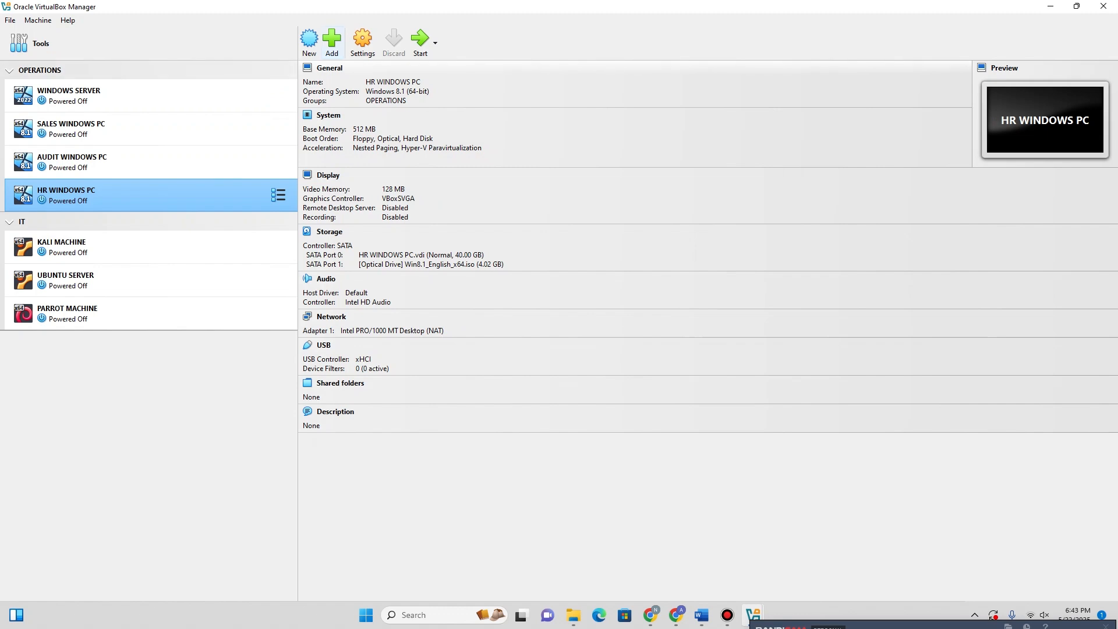
click(363, 40)
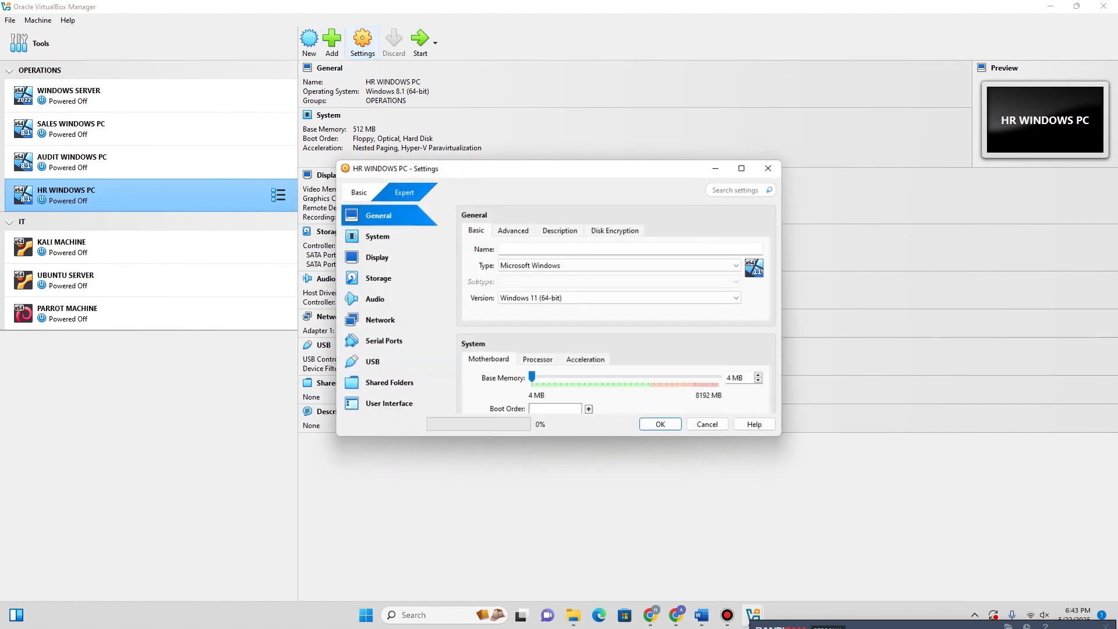
click(379, 320)
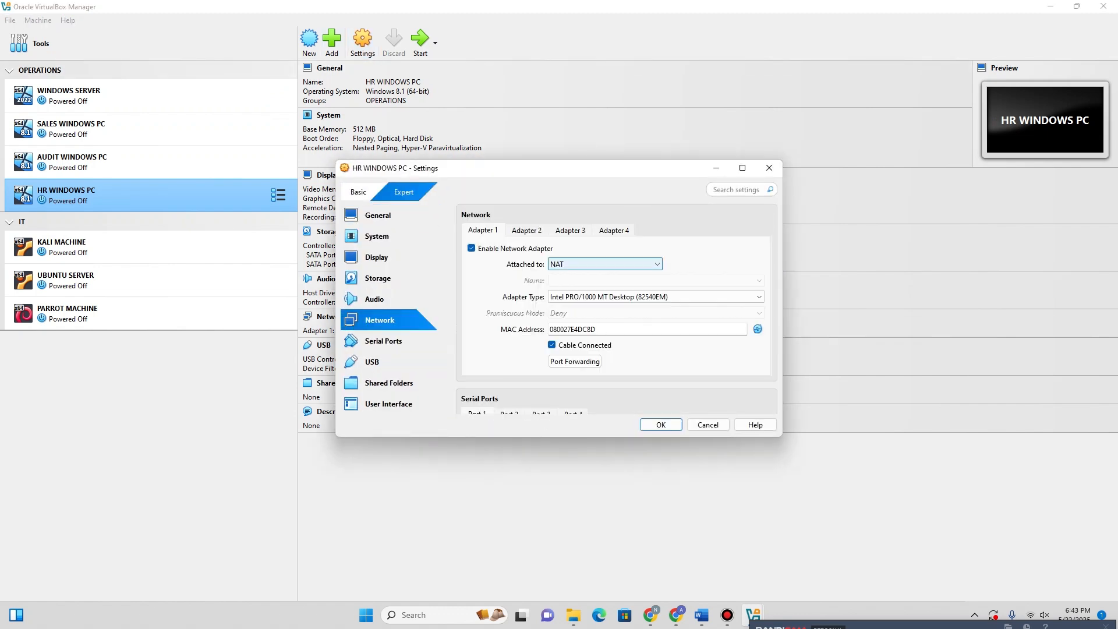
click(599, 265)
click(591, 326)
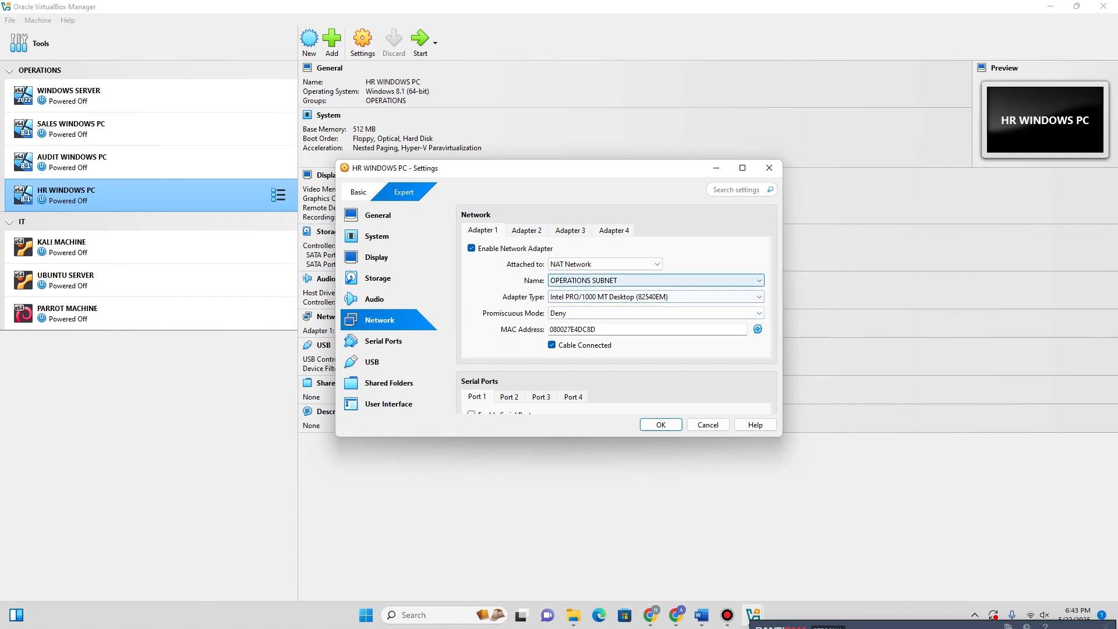
click(655, 280)
click(606, 292)
click(661, 425)
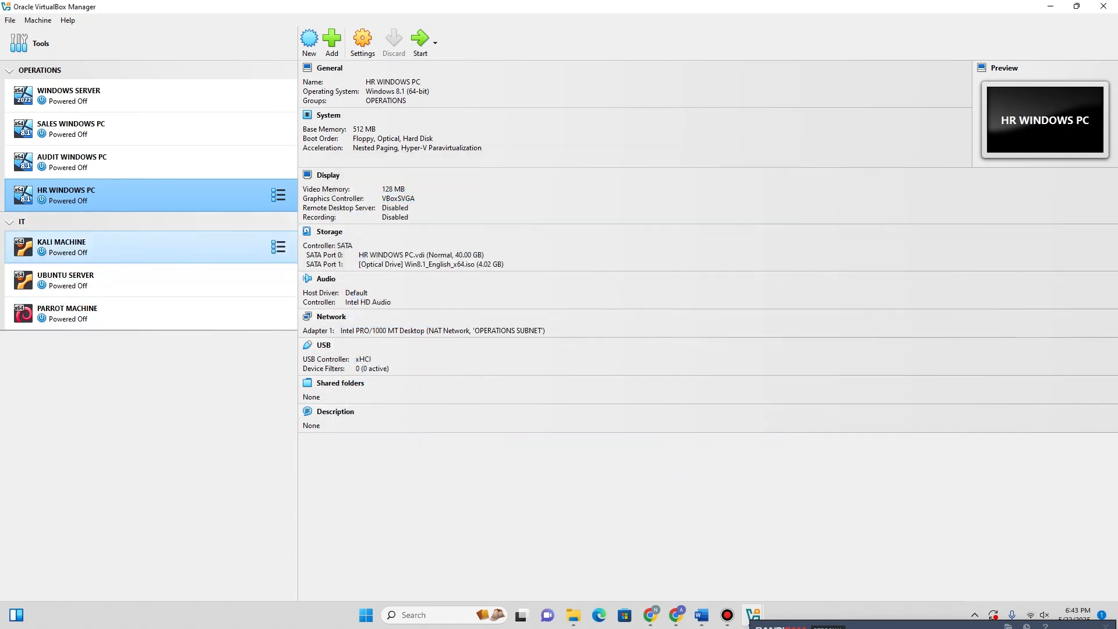
- Set KALI MACHINE's adapter to NAT Network IT SUBNET and save
right_click(111, 248)
key(Escape)
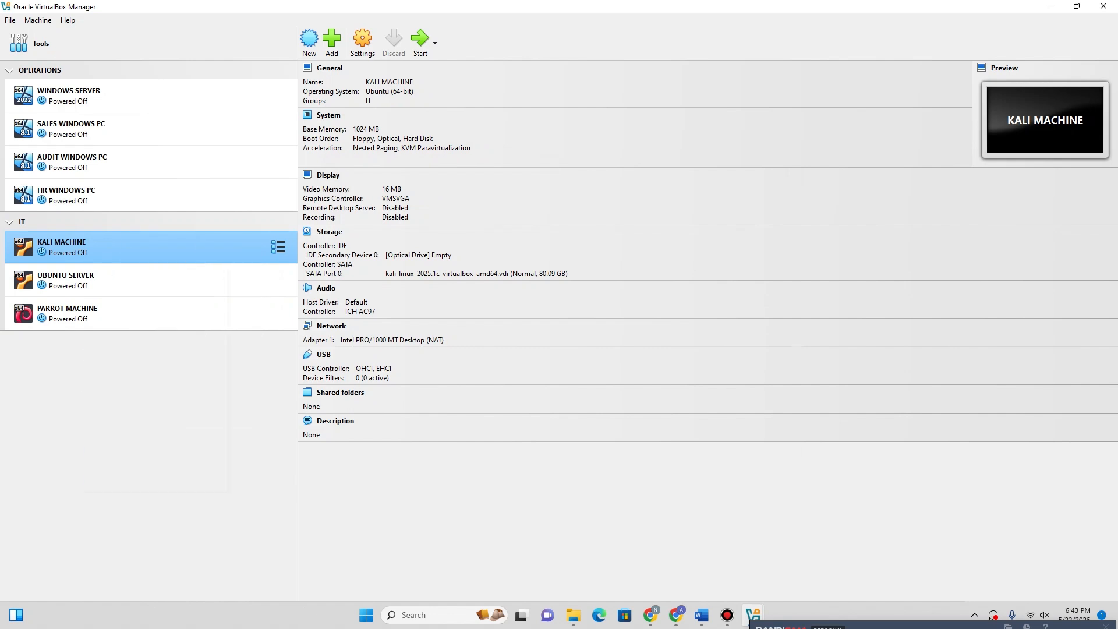
right_click(80, 245)
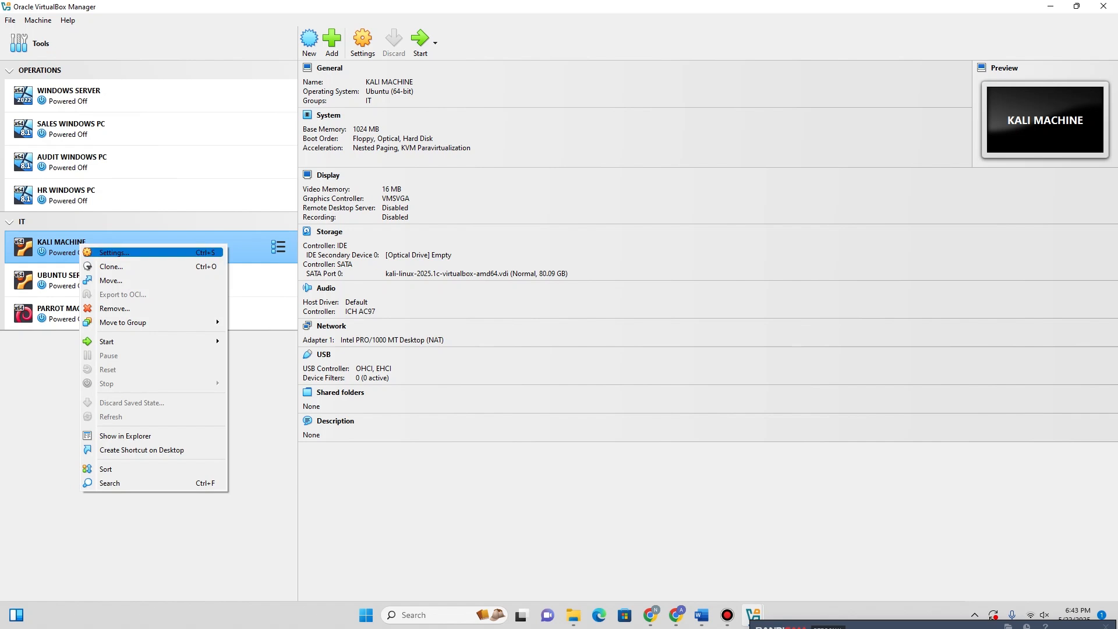
click(115, 253)
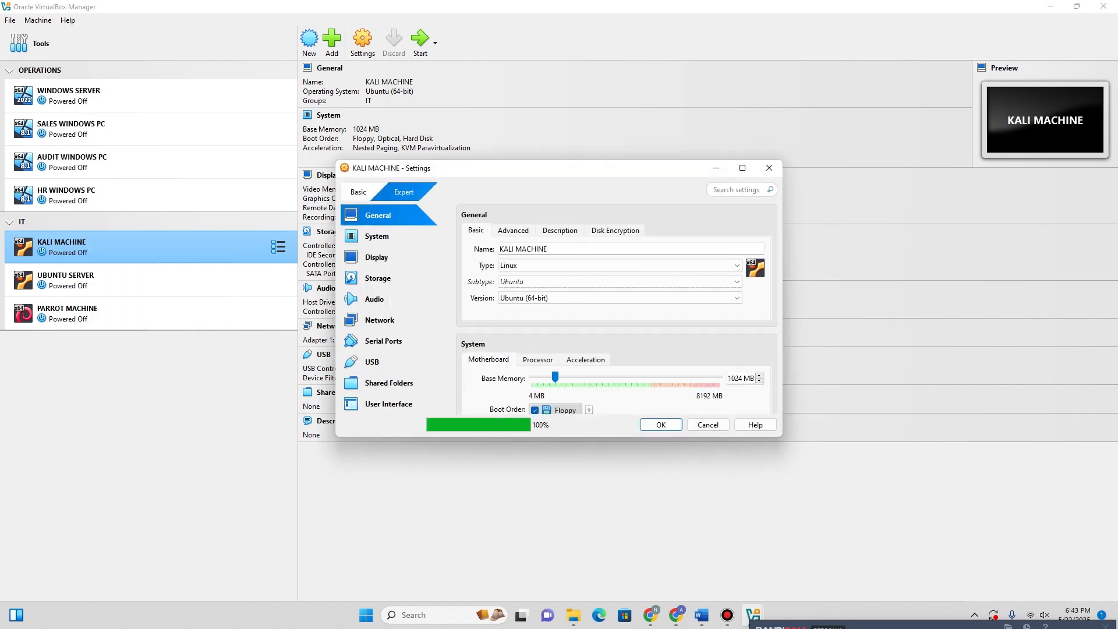
click(380, 320)
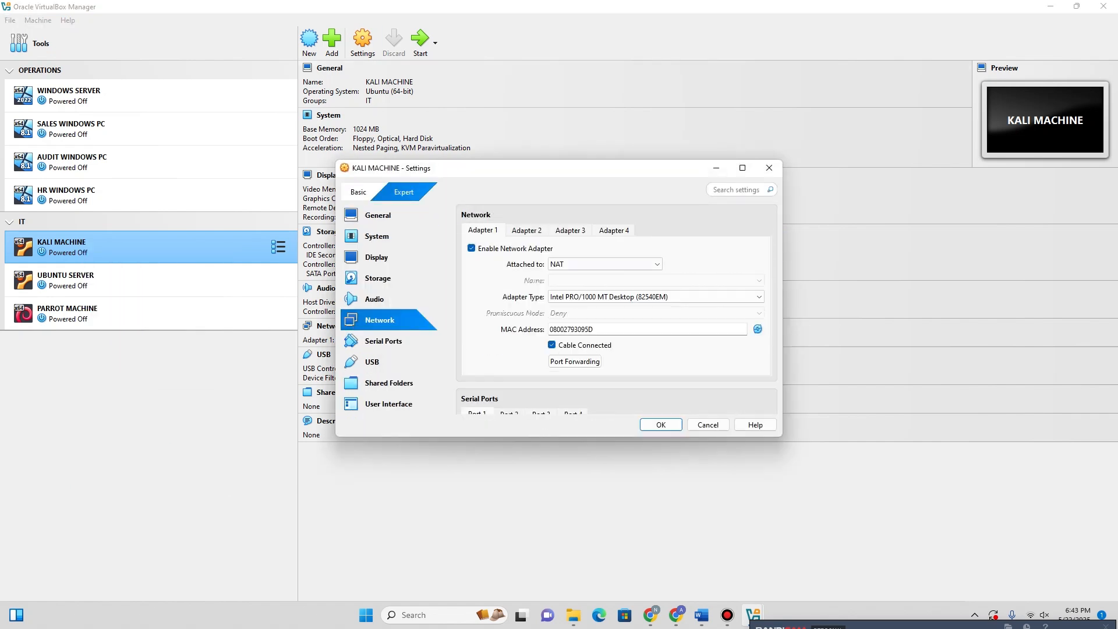
click(606, 263)
click(583, 328)
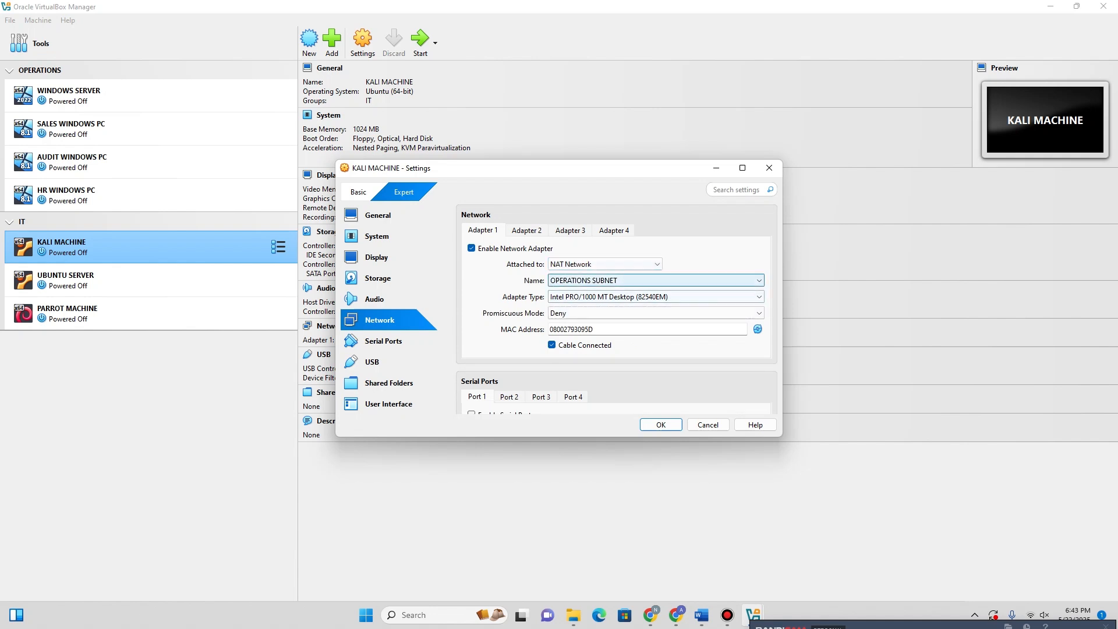
click(655, 280)
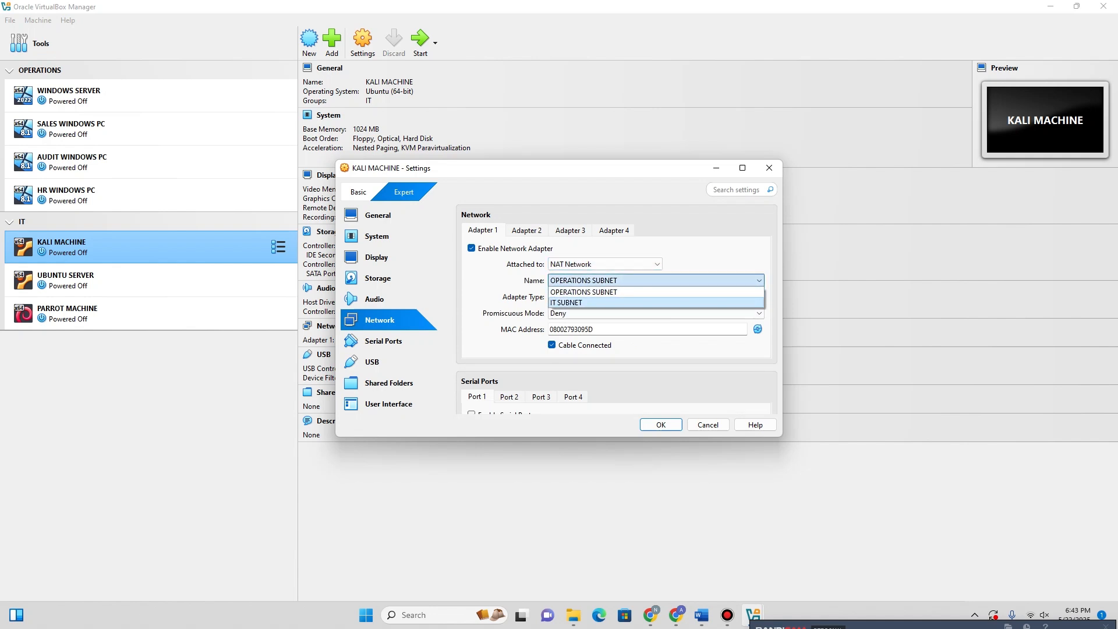
click(566, 302)
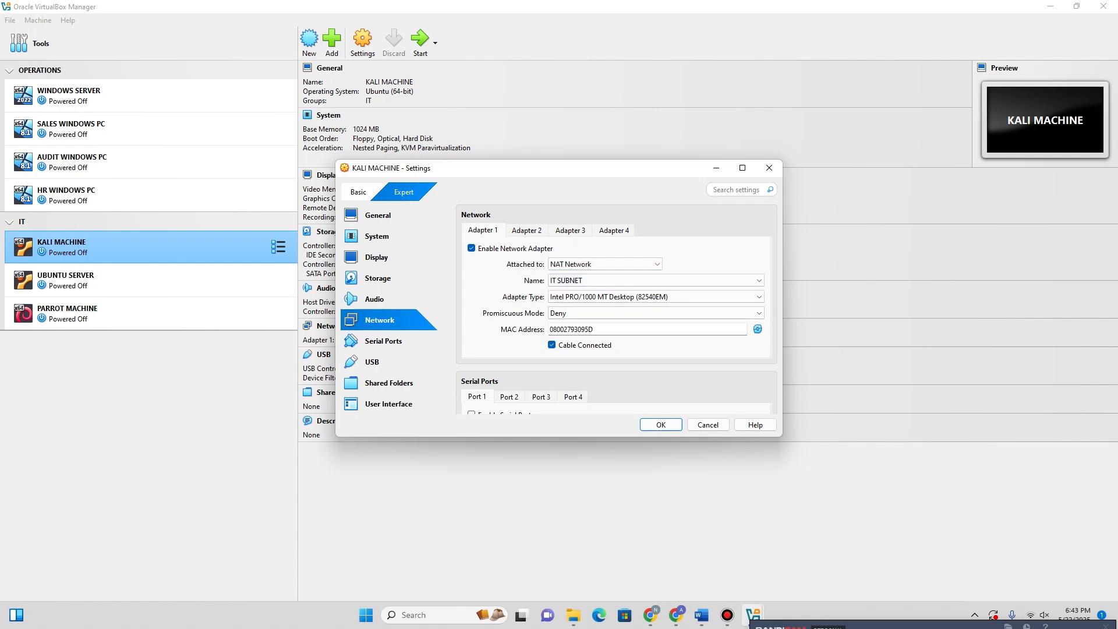
click(661, 425)
- Glance at the Canva network diagram, then return to VirtualBox Manager
mouse_move(650, 615)
click(650, 556)
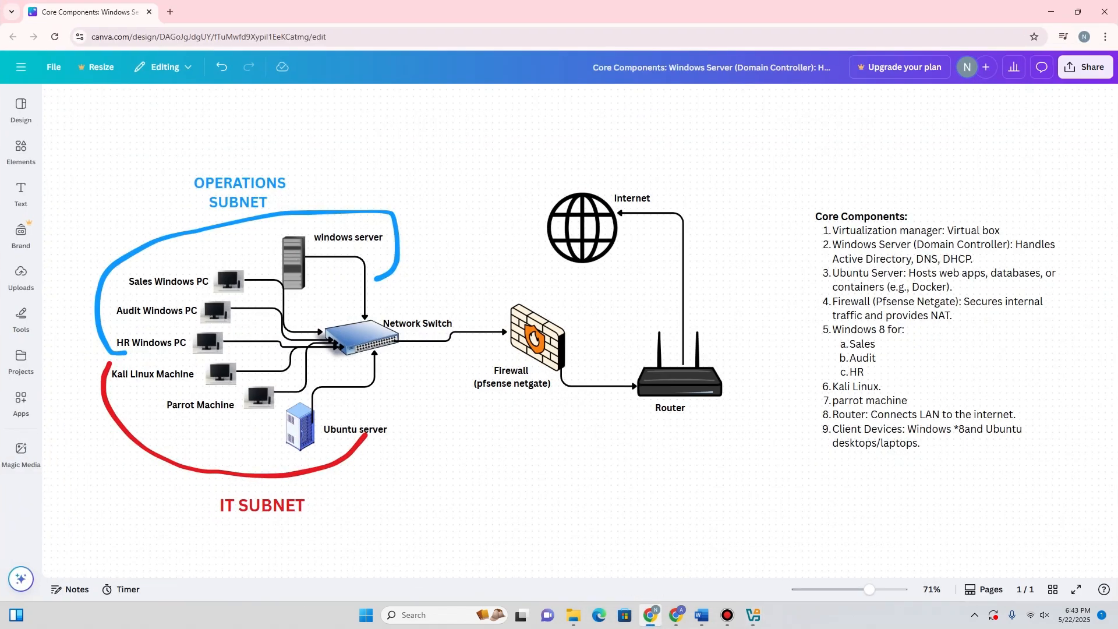
key(alt+Tab)
- Attach the UBUNTU SERVER's network adapter to NAT Network IT SUBNET and save
right_click(63, 280)
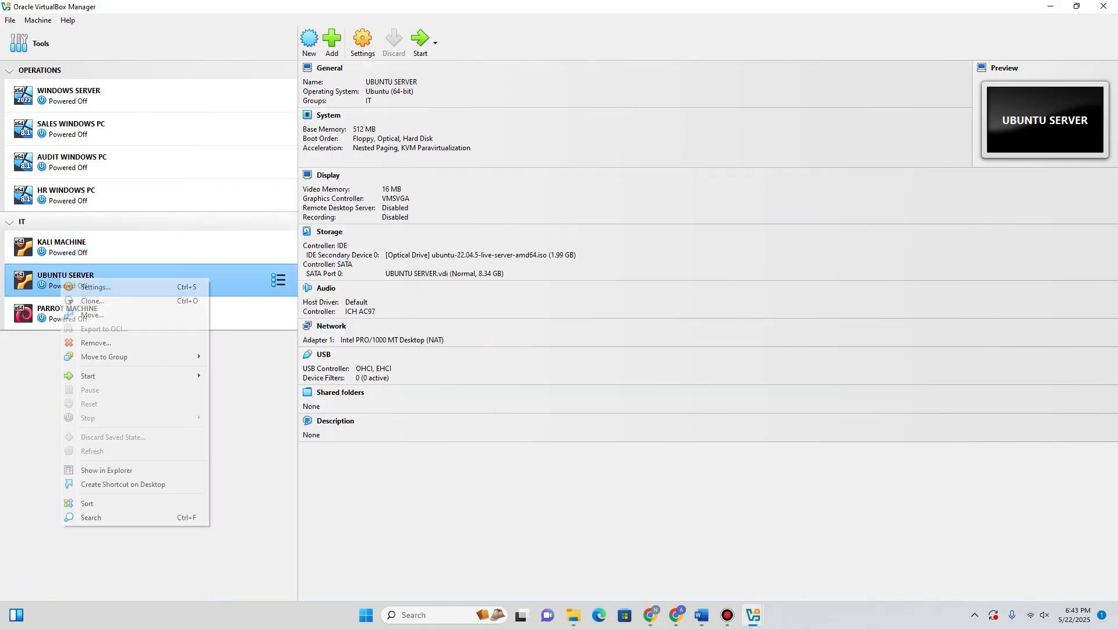
click(94, 287)
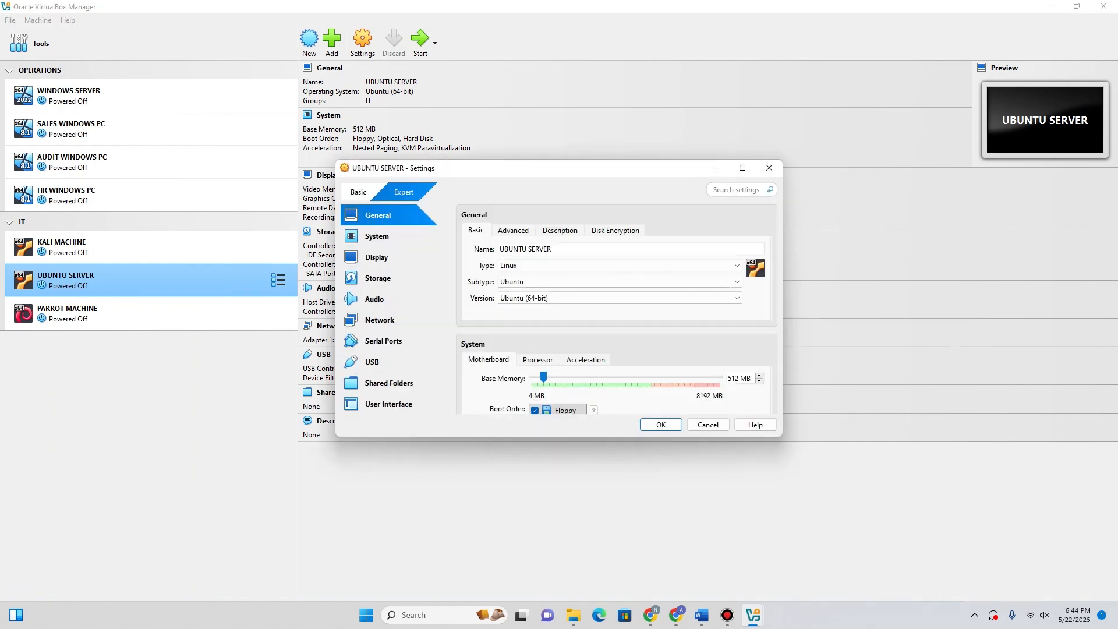
click(379, 320)
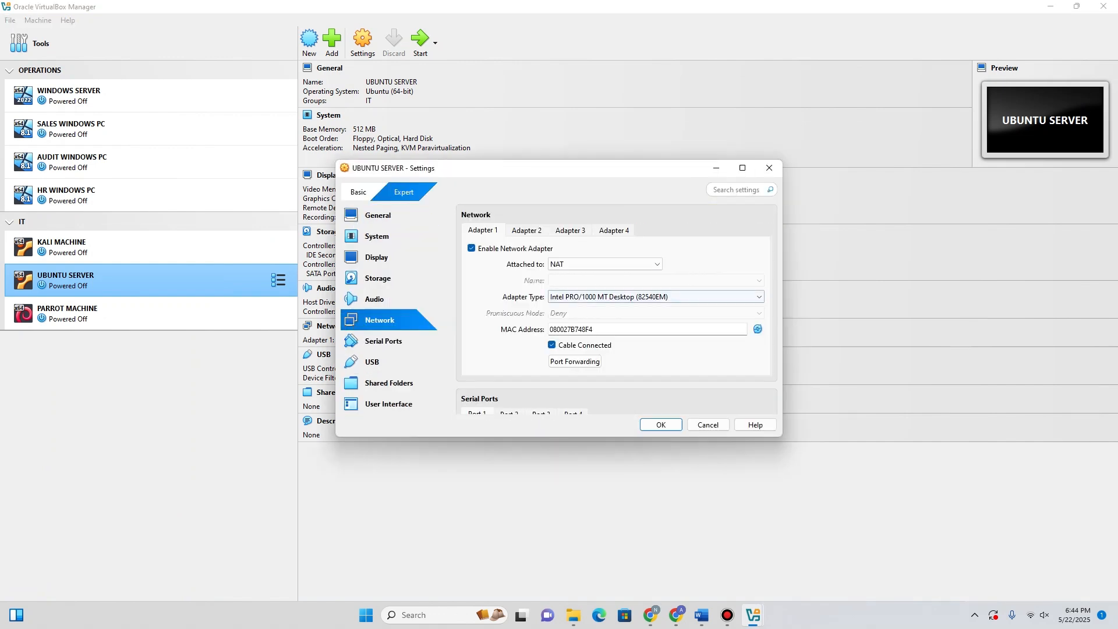
click(604, 264)
click(571, 328)
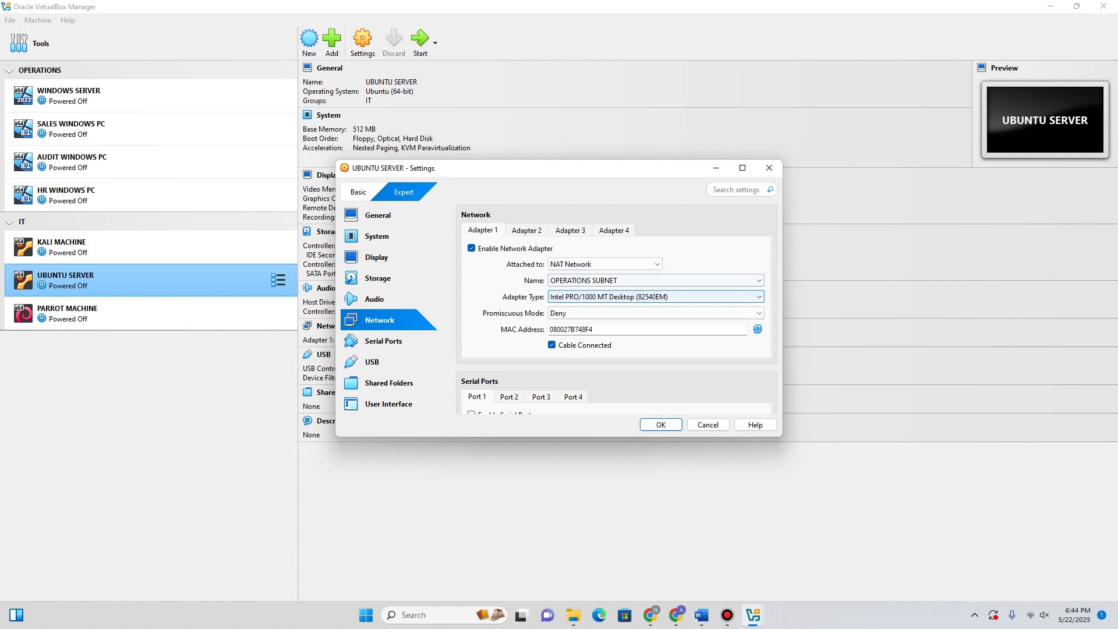
click(655, 280)
click(568, 302)
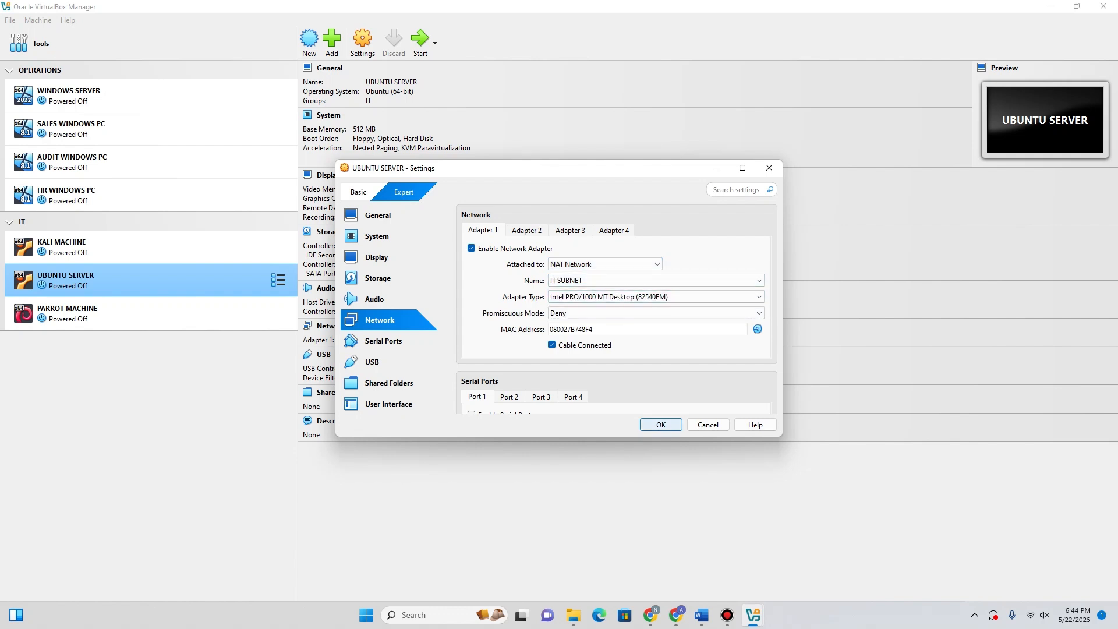
click(661, 424)
- Attach the PARROT MACHINE's first adapter to NAT Network IT SUBNET and save
click(145, 314)
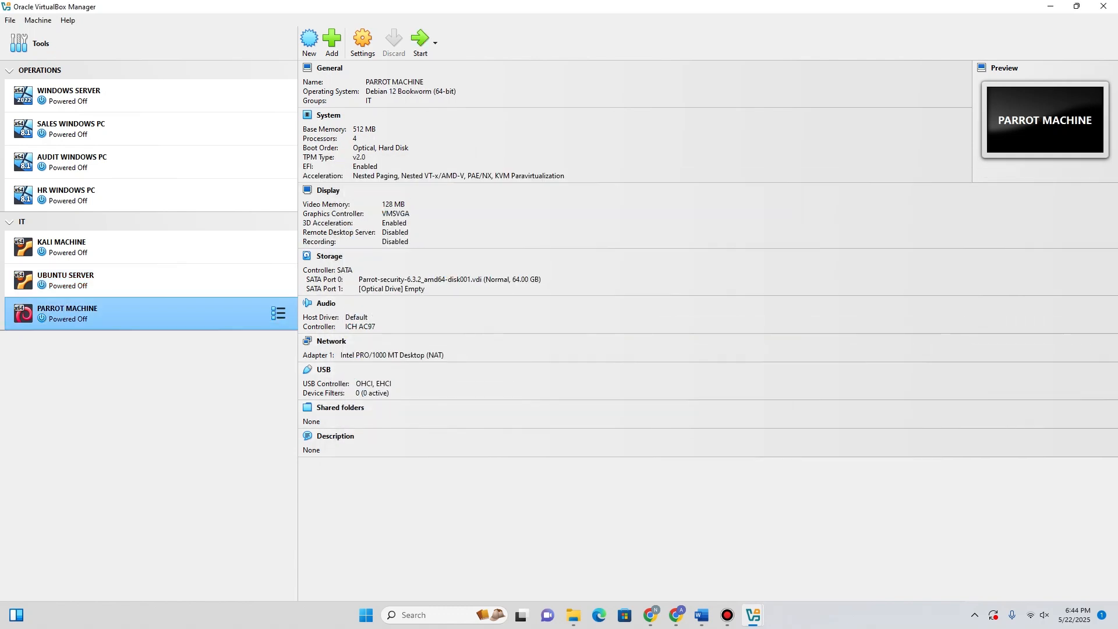
click(363, 42)
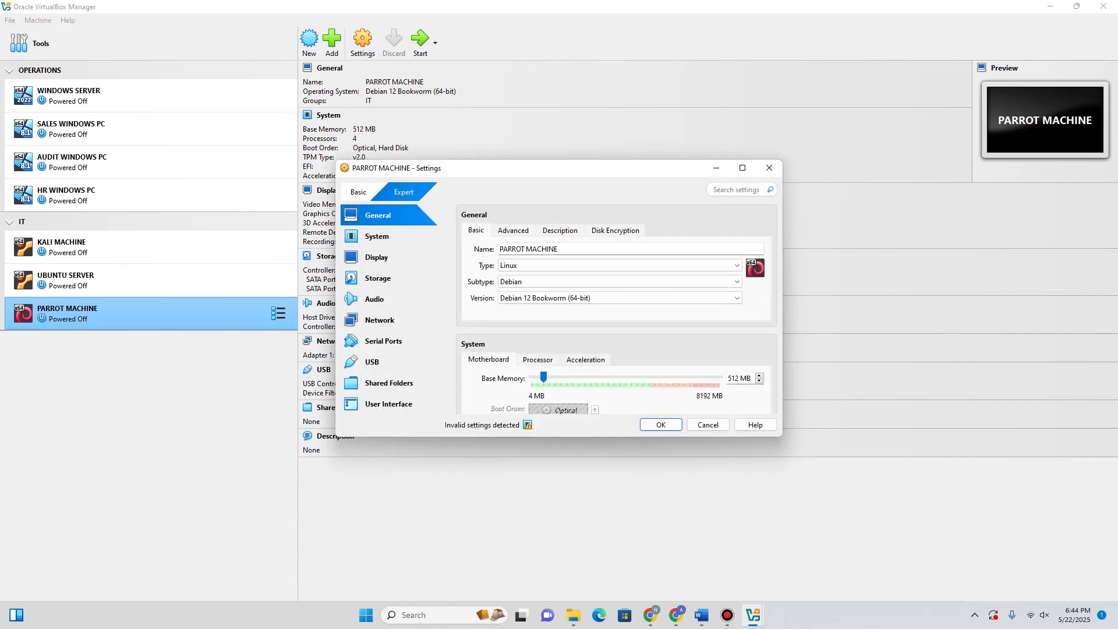
click(380, 320)
click(605, 264)
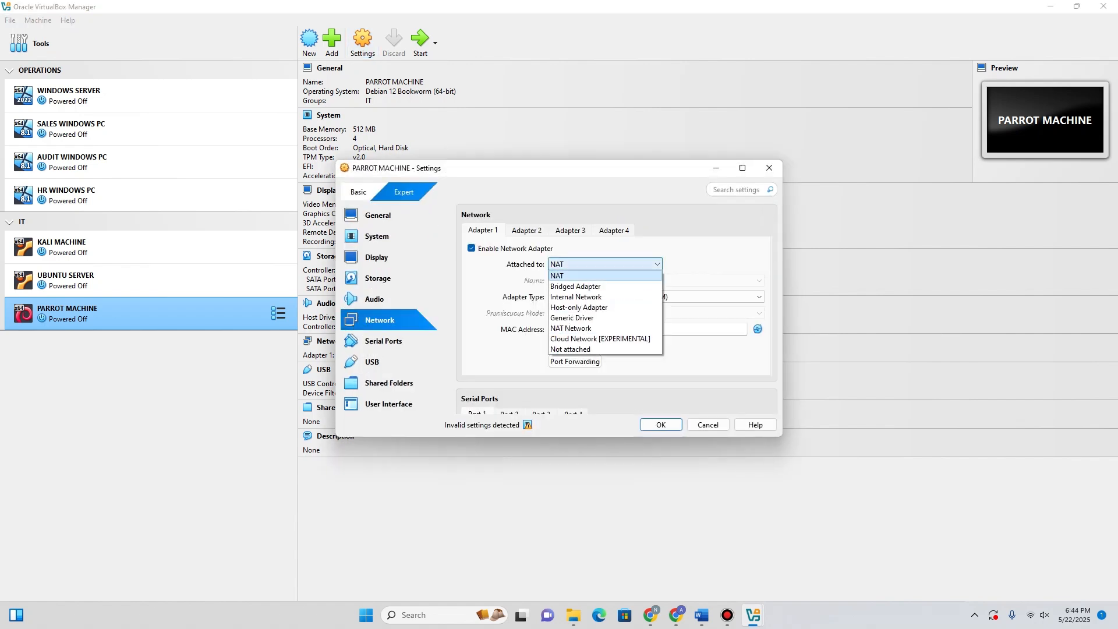
click(577, 328)
click(655, 280)
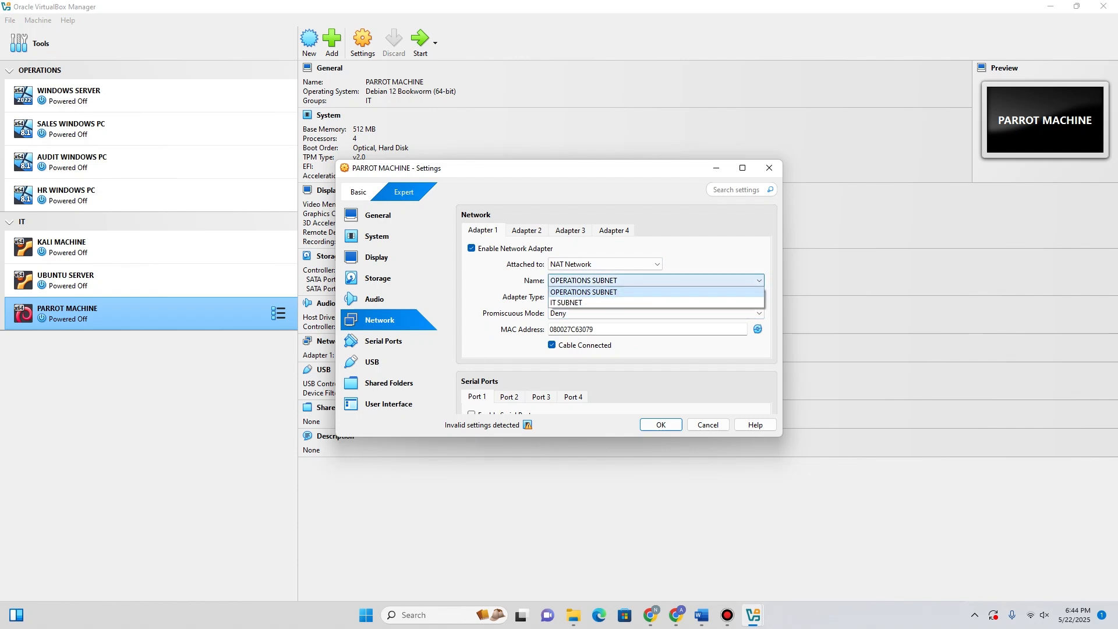
click(568, 303)
key(Return)
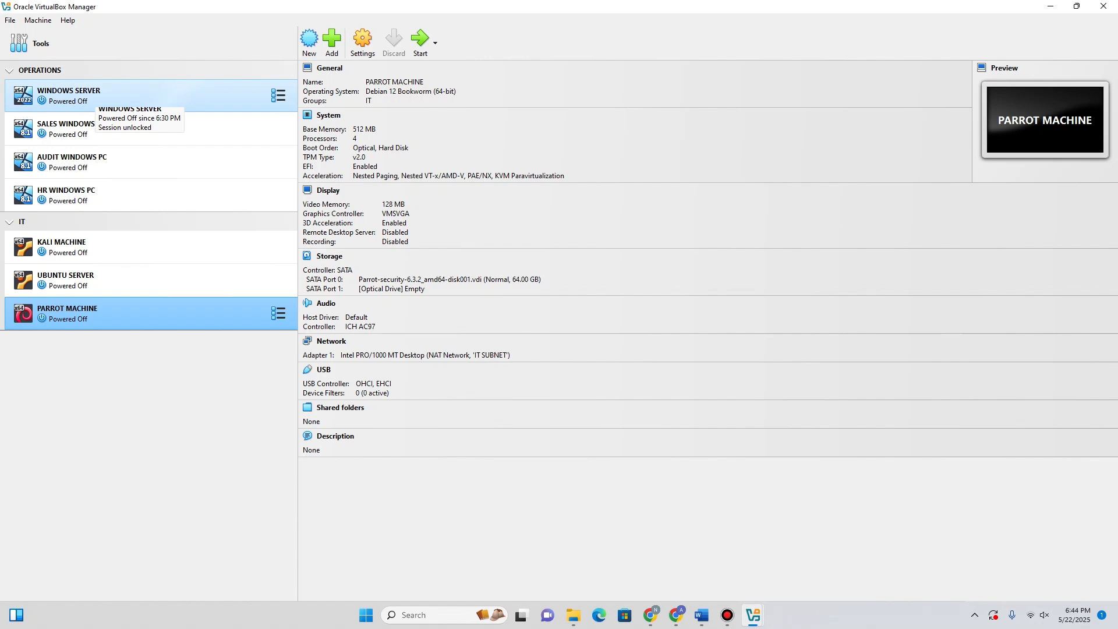
- Power on the WINDOWS SERVER VM and bring its window into view
click(94, 97)
click(419, 43)
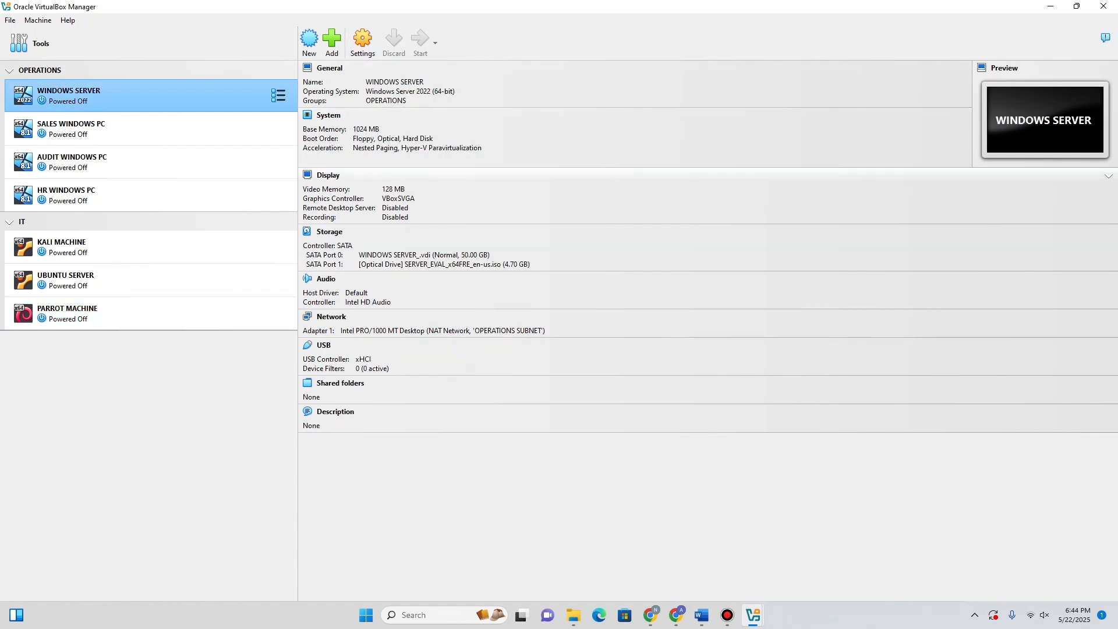
click(728, 615)
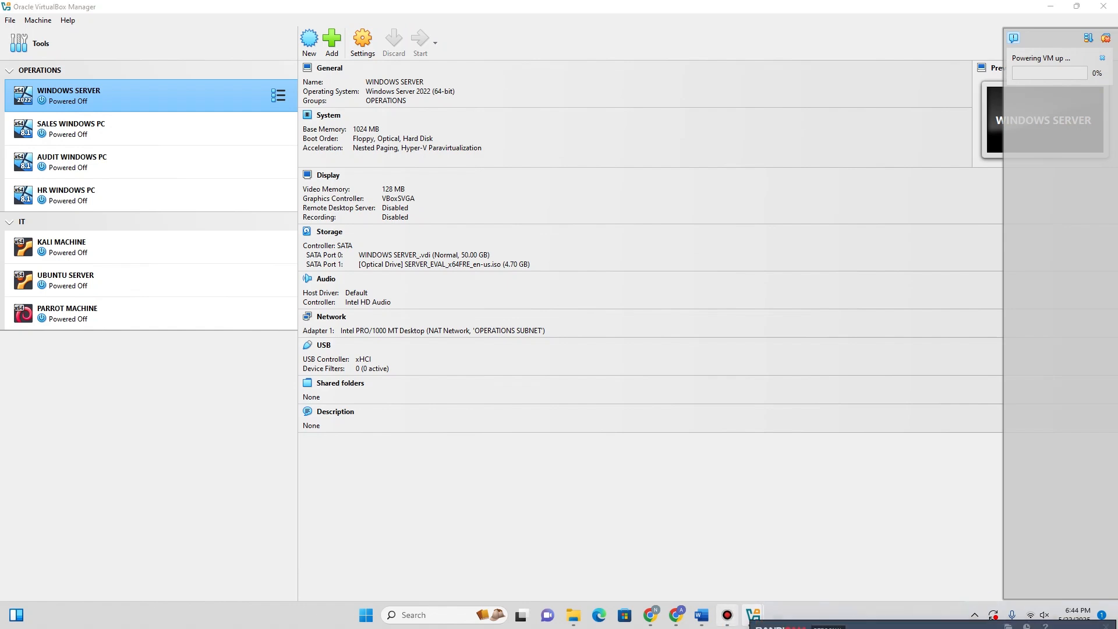
drag(880, 624, 749, 496)
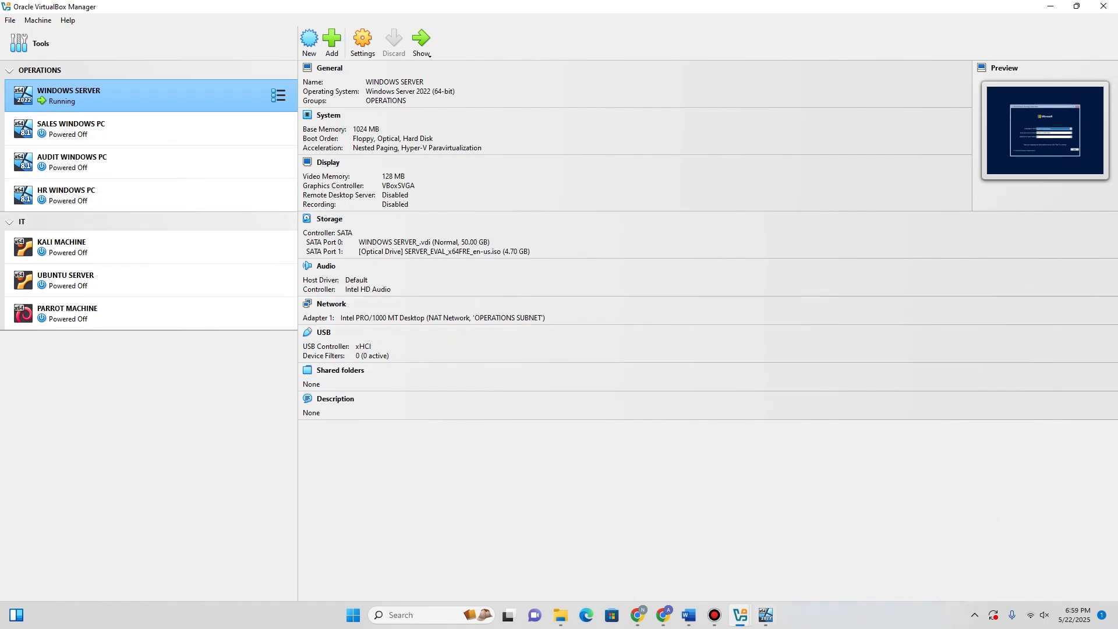
click(766, 615)
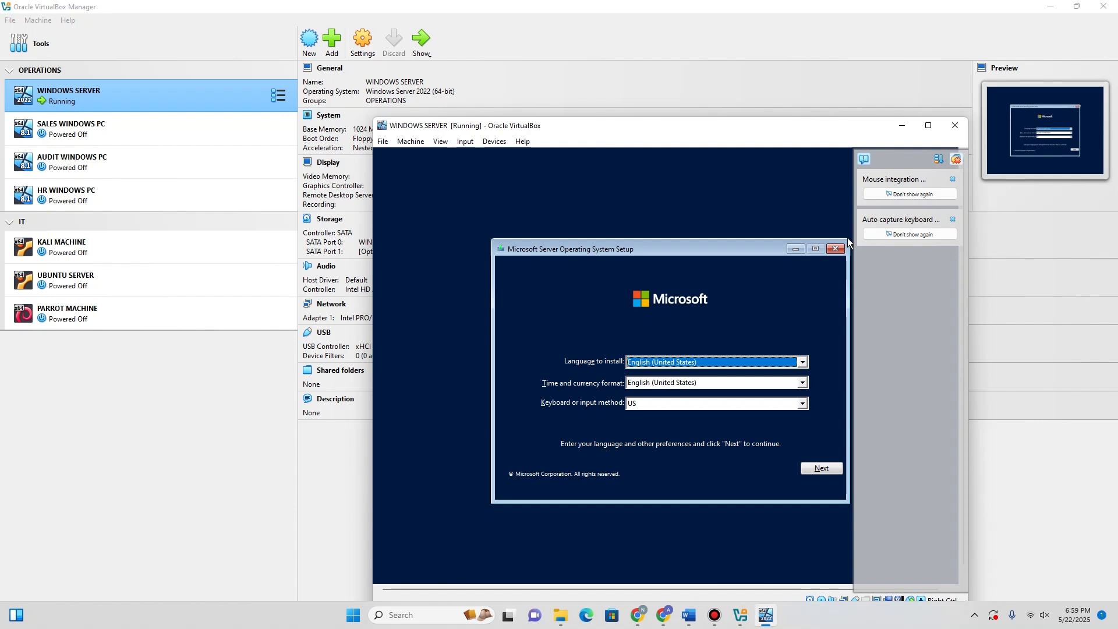
drag(827, 149, 671, 86)
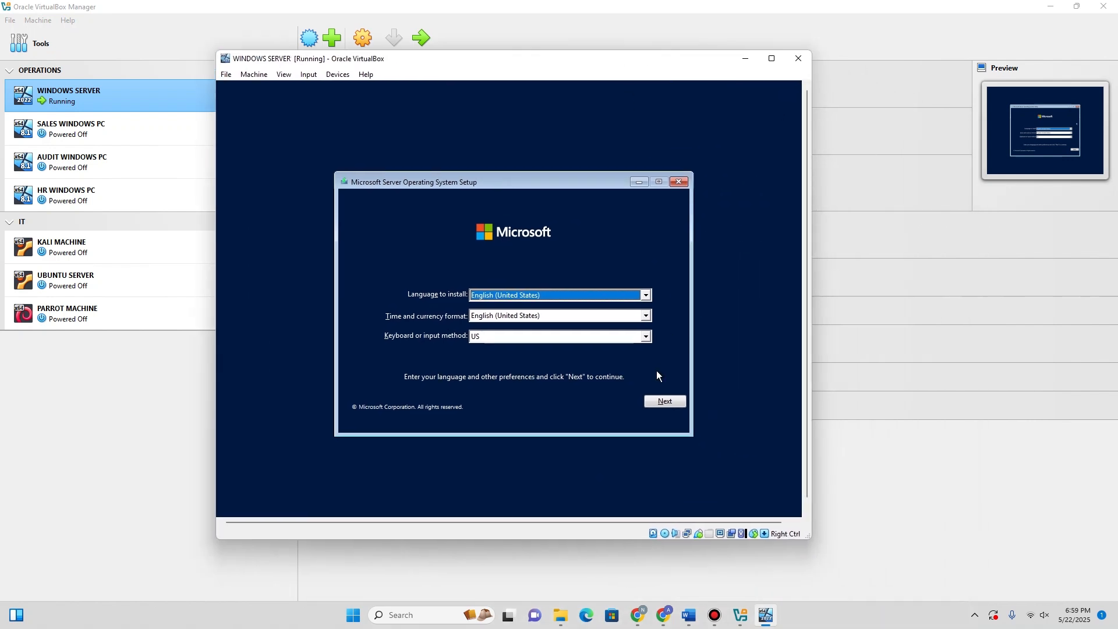
- Accept the default language settings and start the Windows Server installation
click(656, 401)
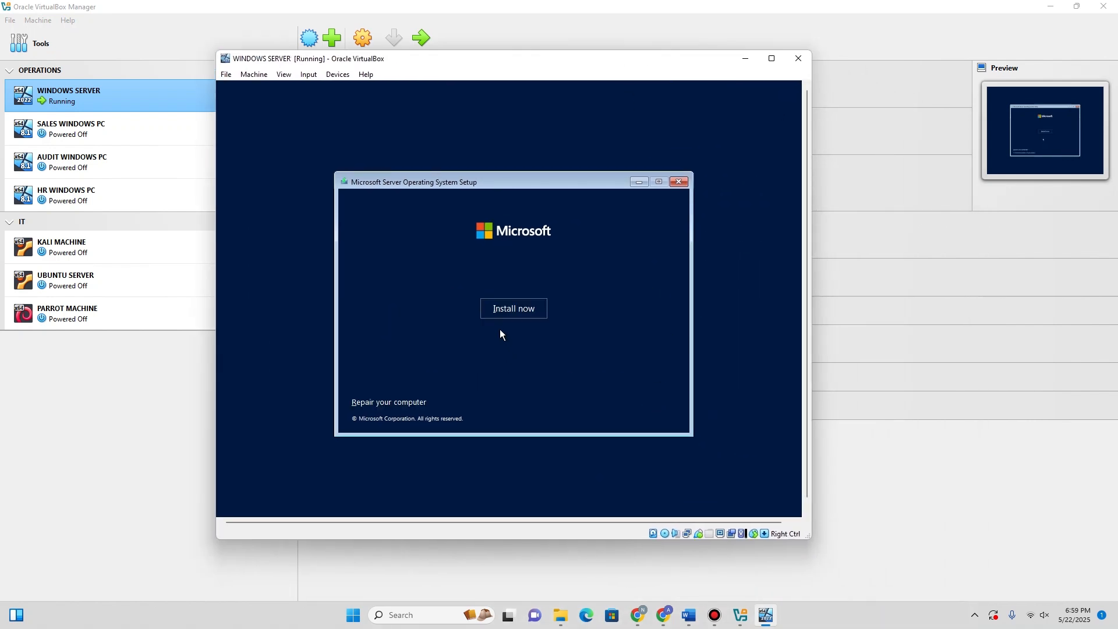
click(510, 314)
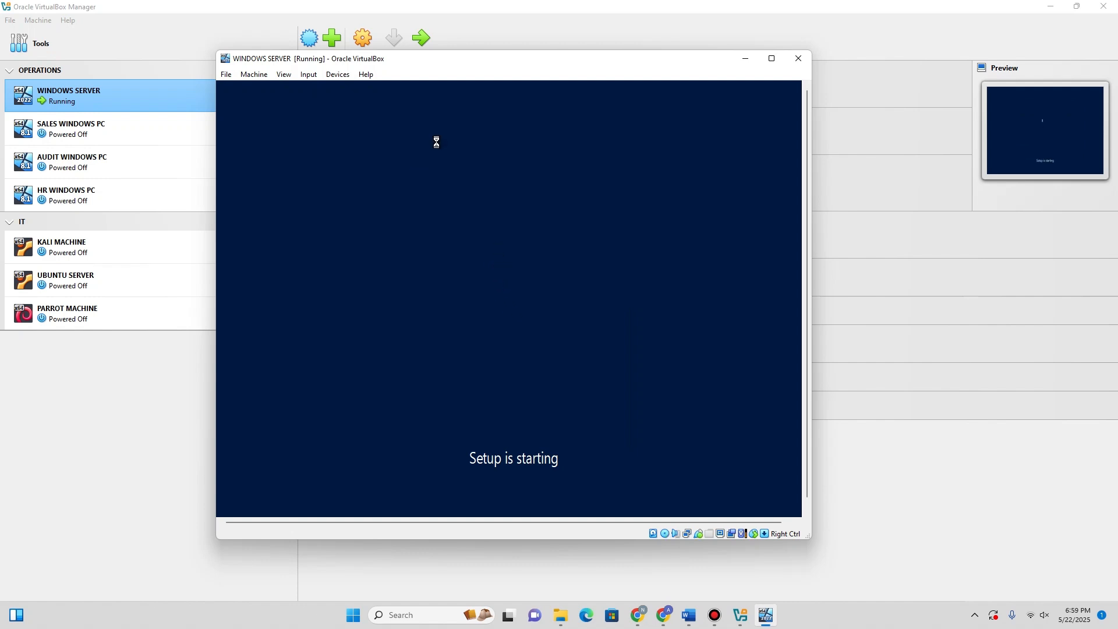
drag(464, 70, 599, 74)
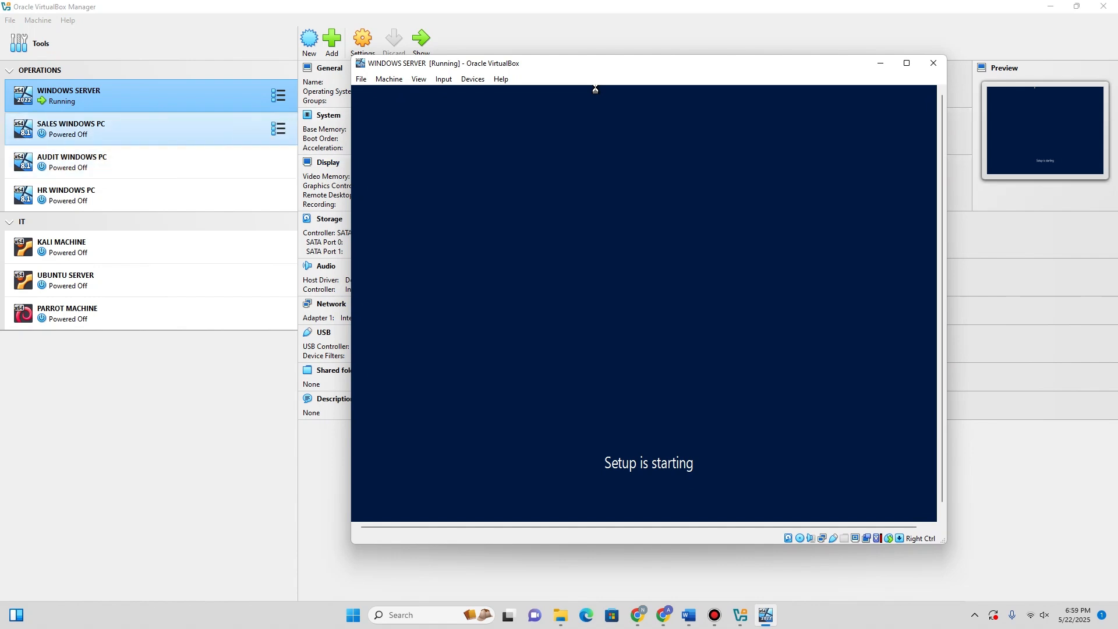
- Start the SALES, AUDIT and HR WINDOWS PCs, then return to the Windows Server setup window
click(146, 129)
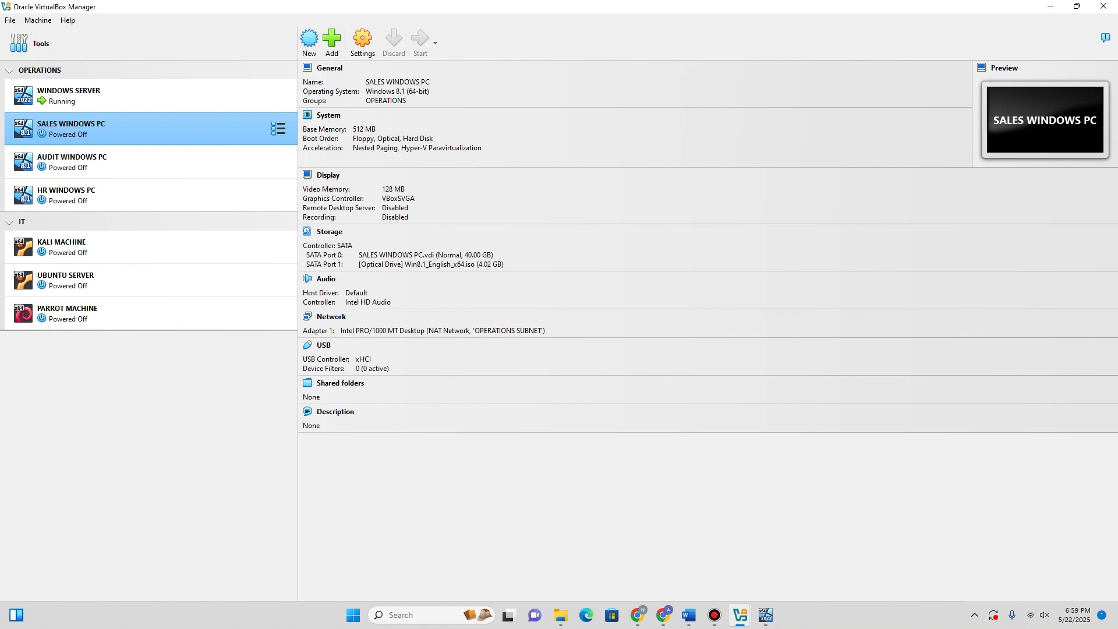
click(145, 162)
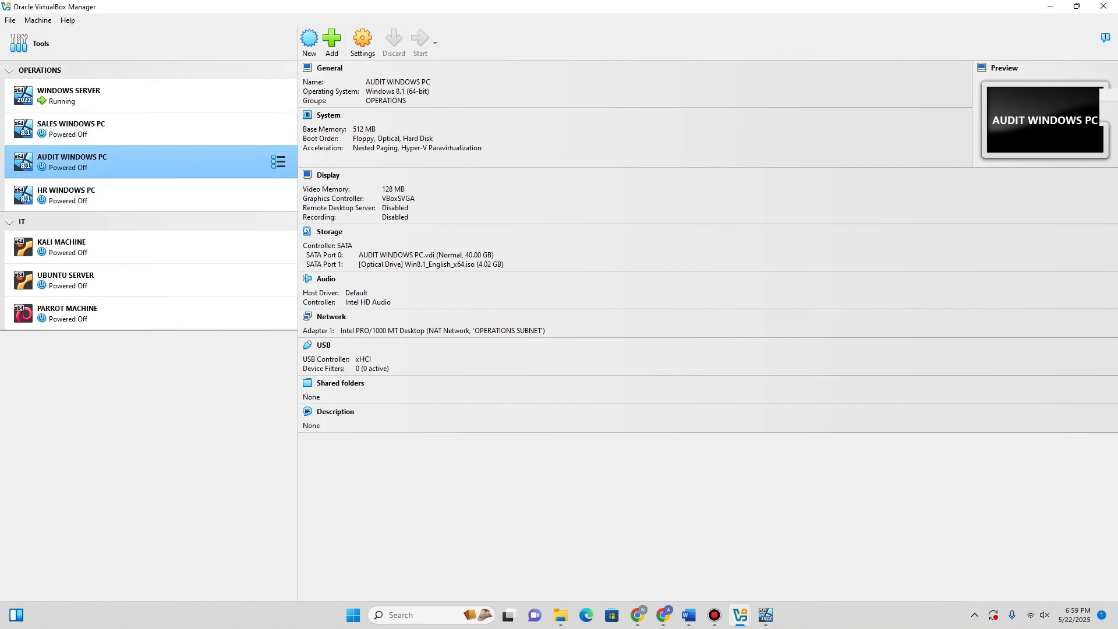
click(145, 195)
click(419, 41)
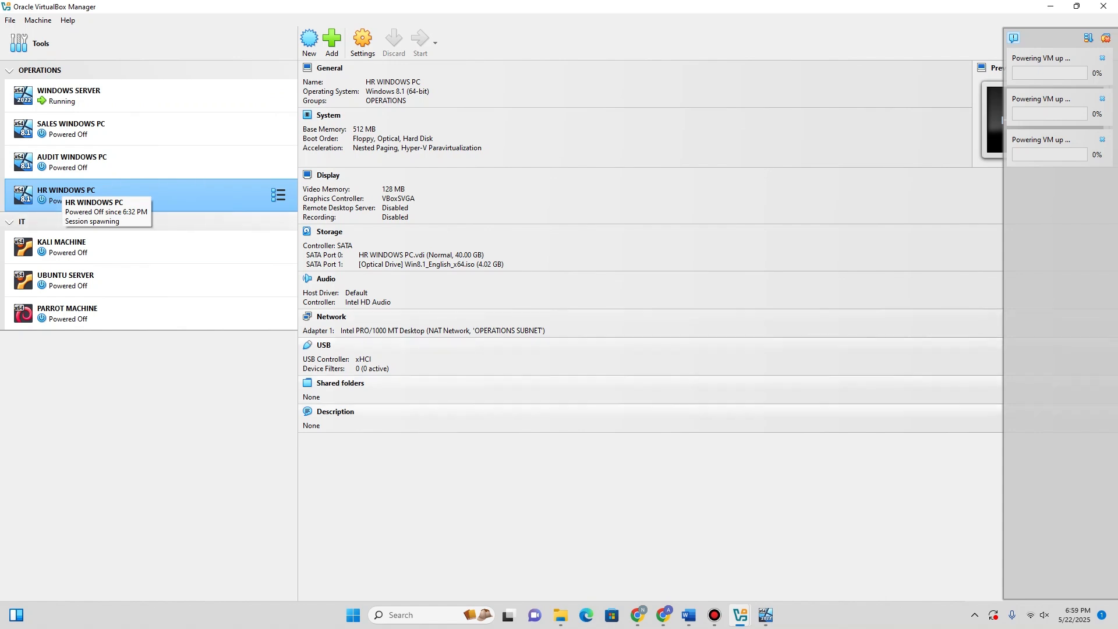
mouse_move(765, 615)
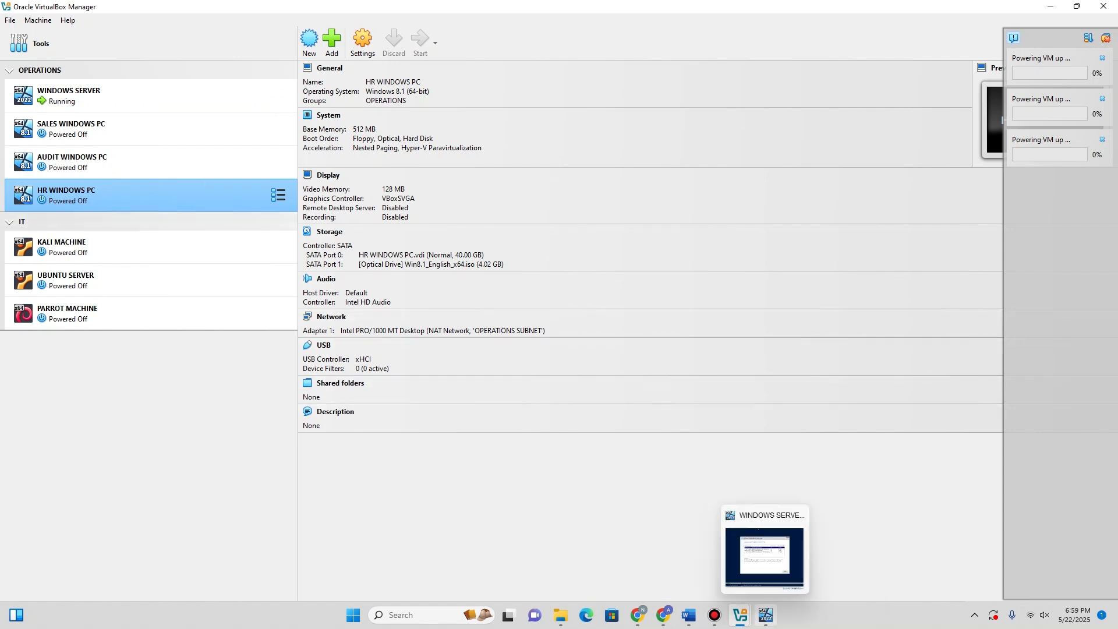
click(764, 556)
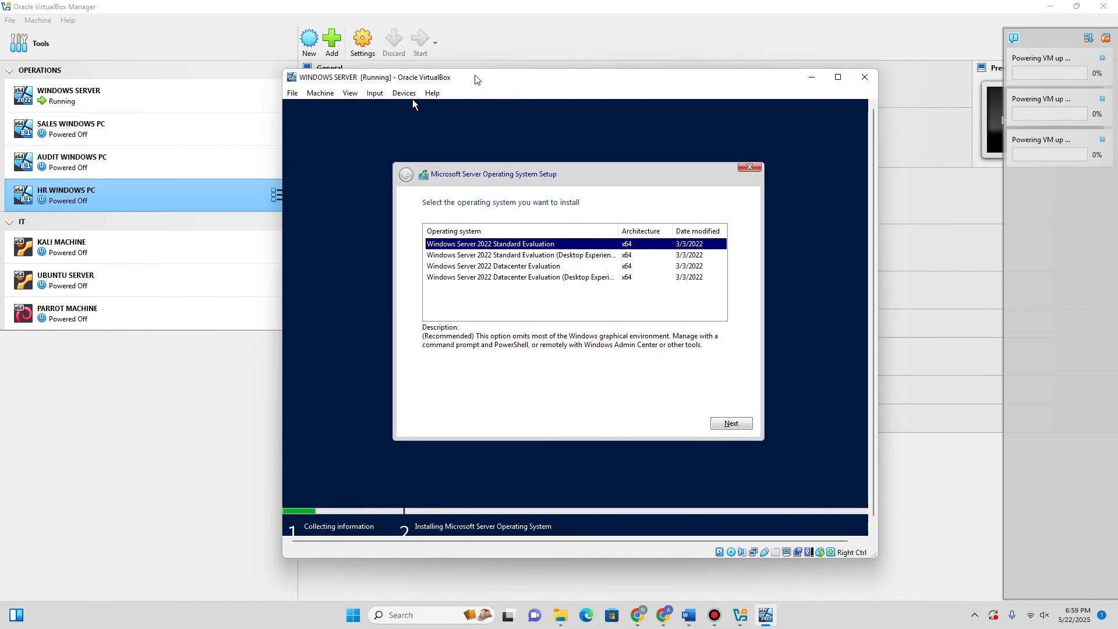
- Install Windows Server 2022 Standard Evaluation (Desktop Experience) as a custom install on Drive 0
click(478, 256)
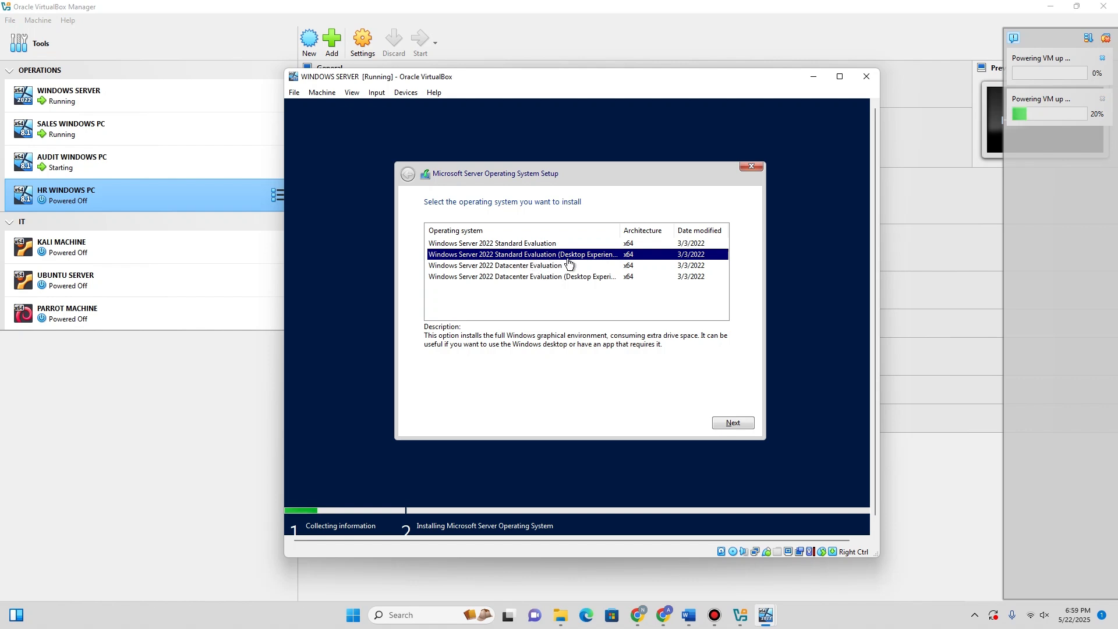
click(720, 420)
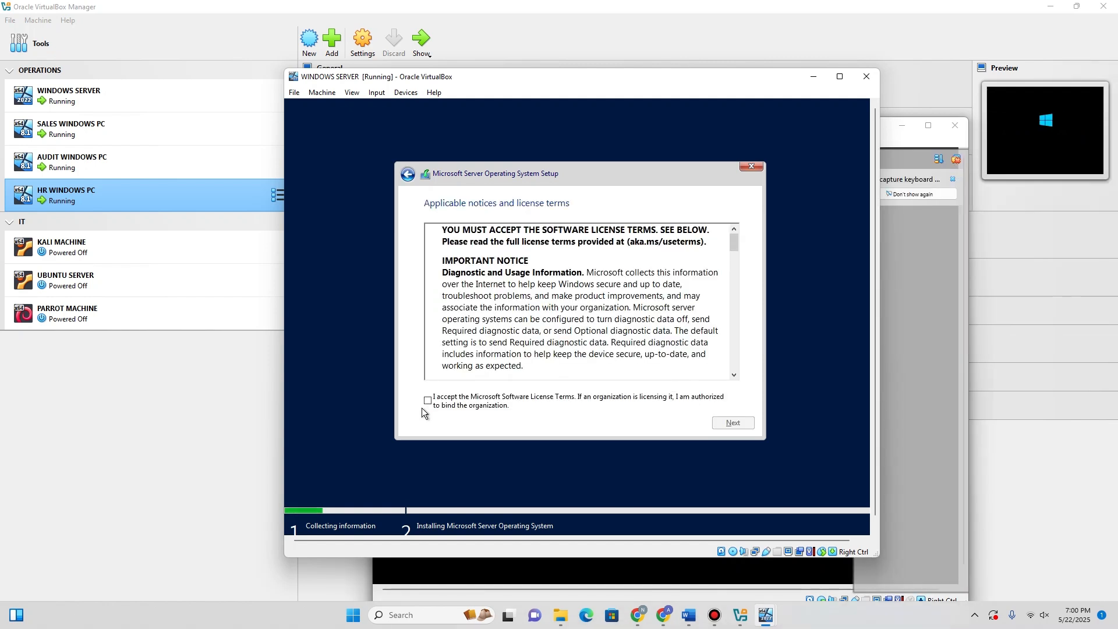
click(428, 402)
click(719, 424)
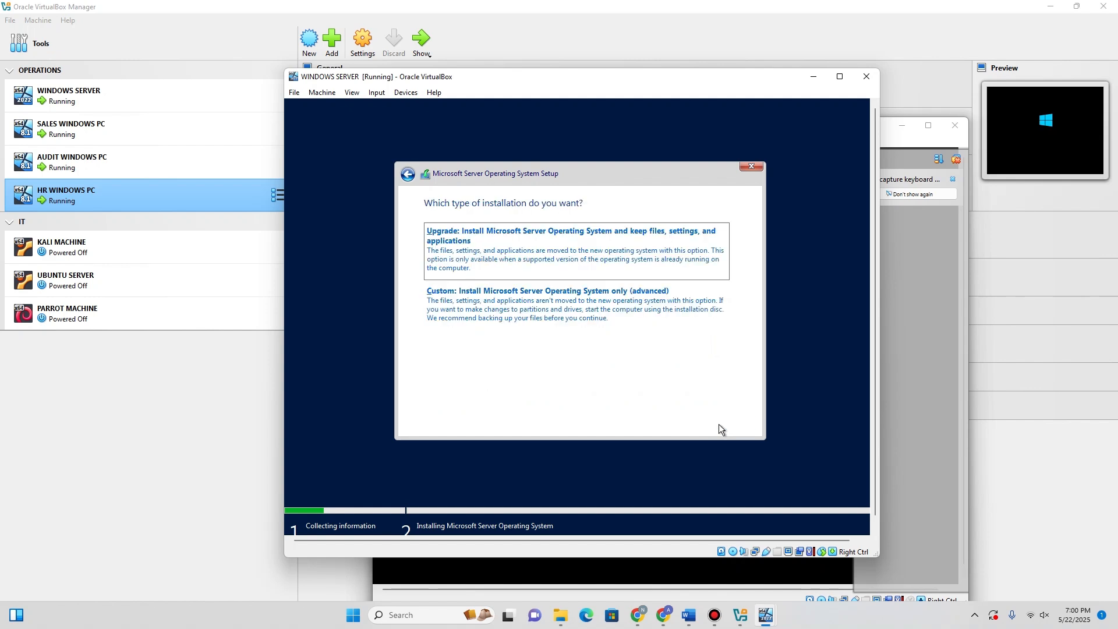
click(428, 291)
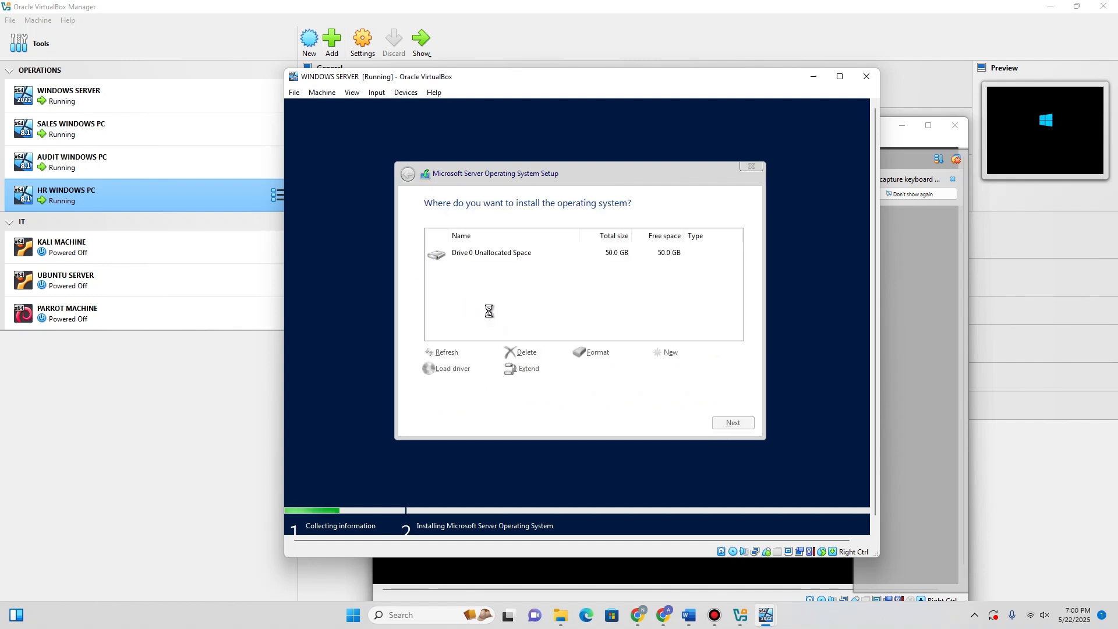
click(726, 422)
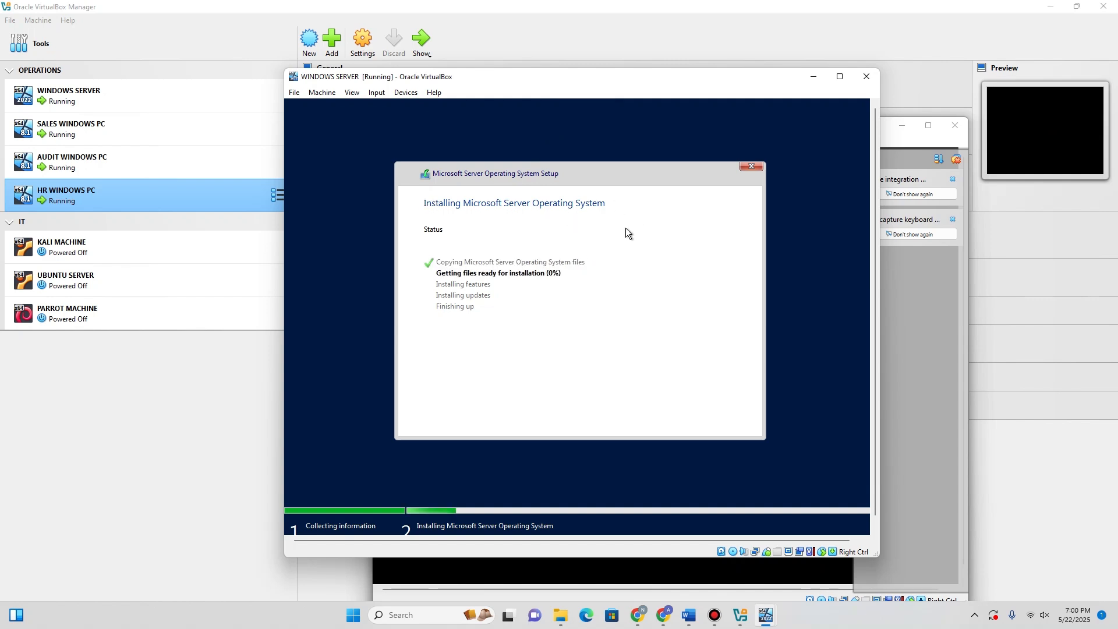
click(814, 76)
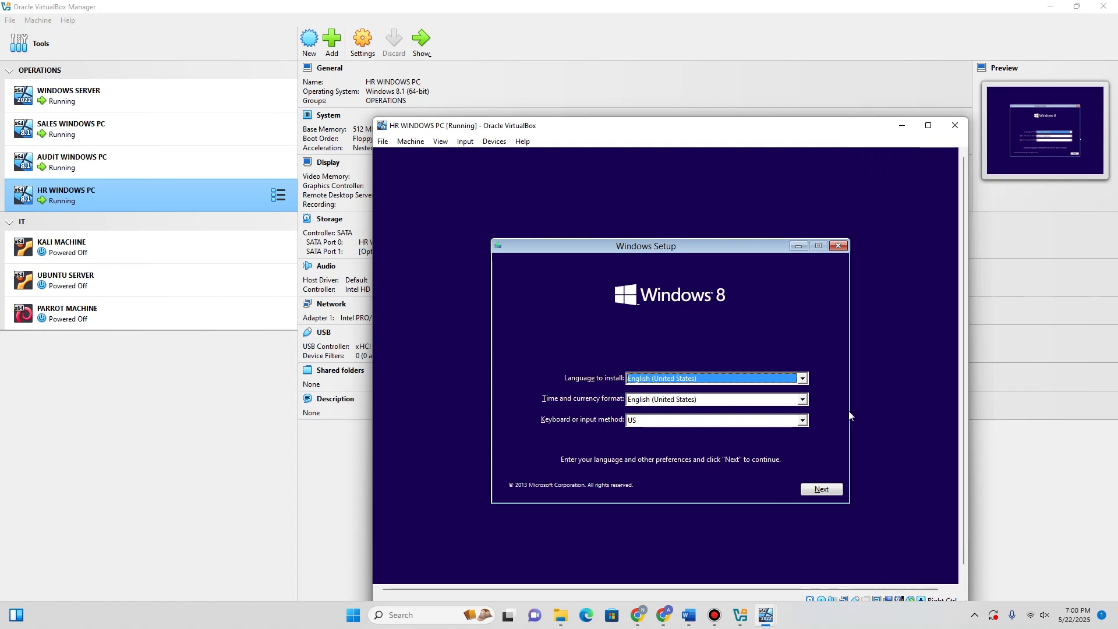
- Try the Windows 8 install on HR WINDOWS PC and dismiss error 0xE0000100 twice
click(822, 489)
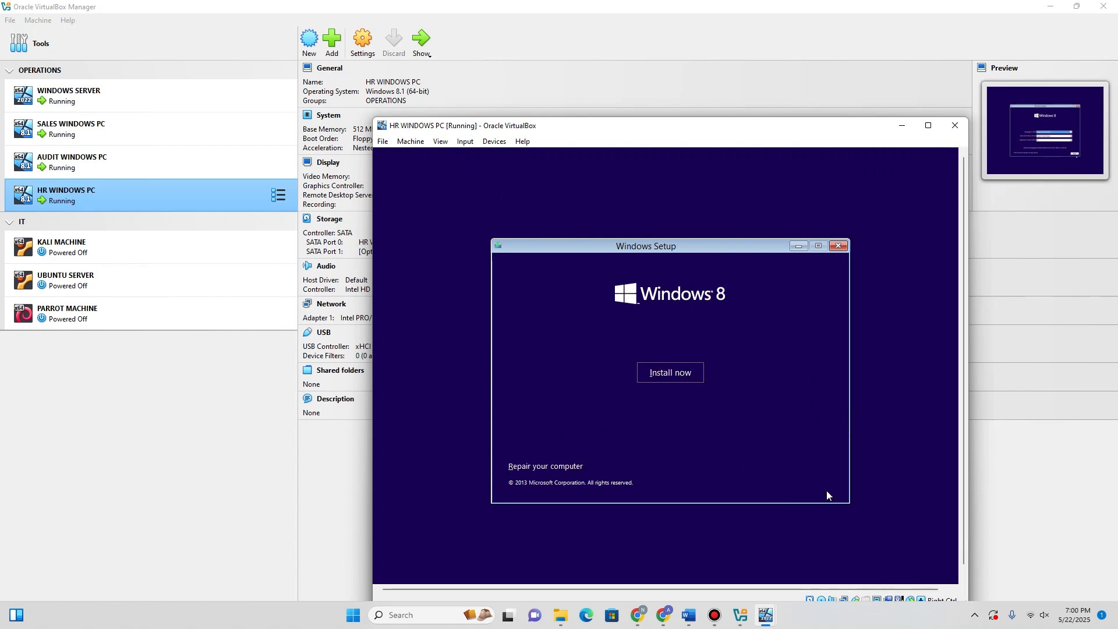
click(669, 379)
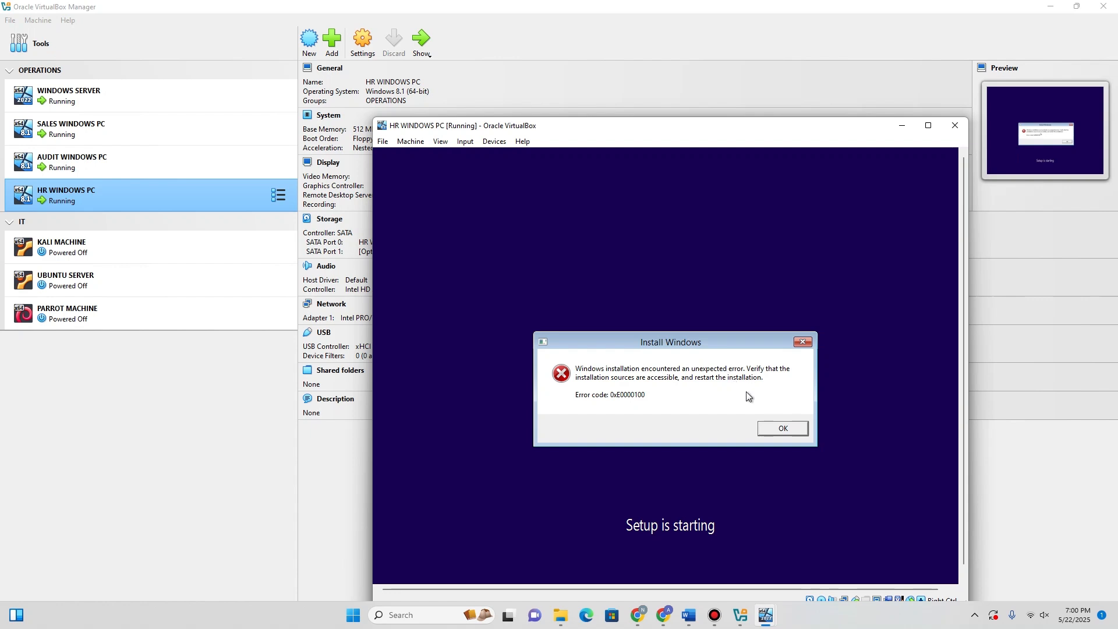
click(782, 425)
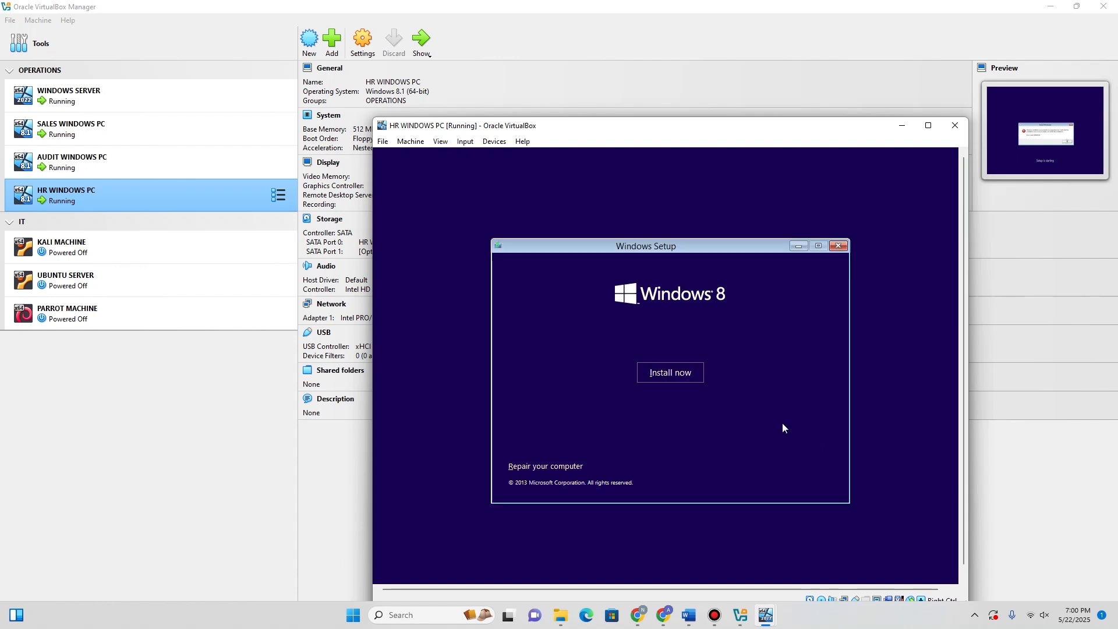
click(673, 375)
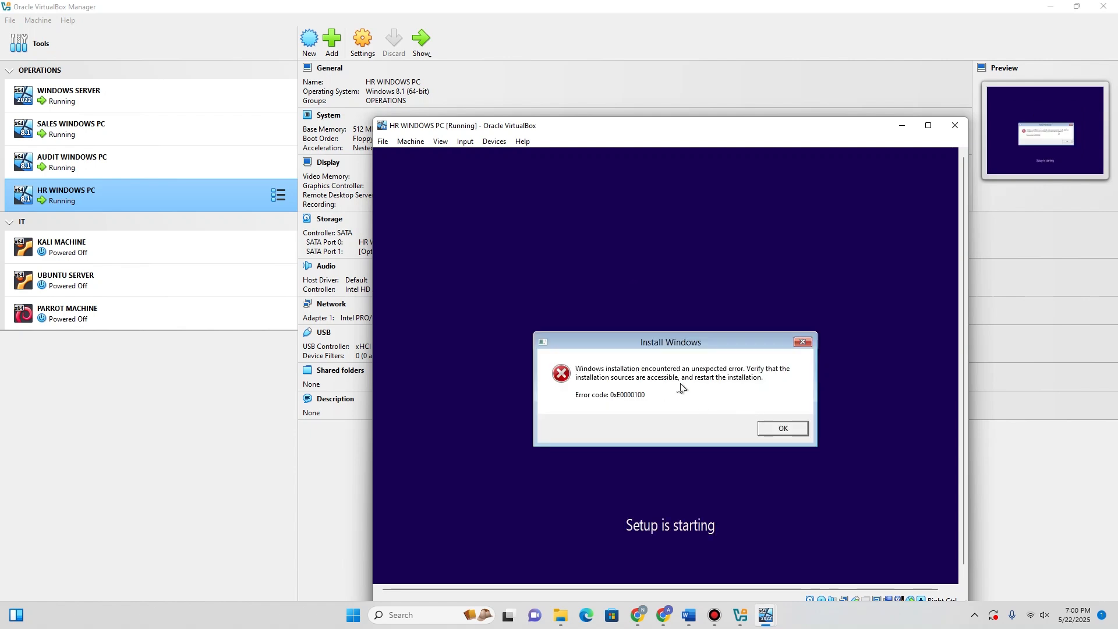
click(782, 429)
- Cancel Windows 8 Setup and close the HR WINDOWS PC window
click(839, 246)
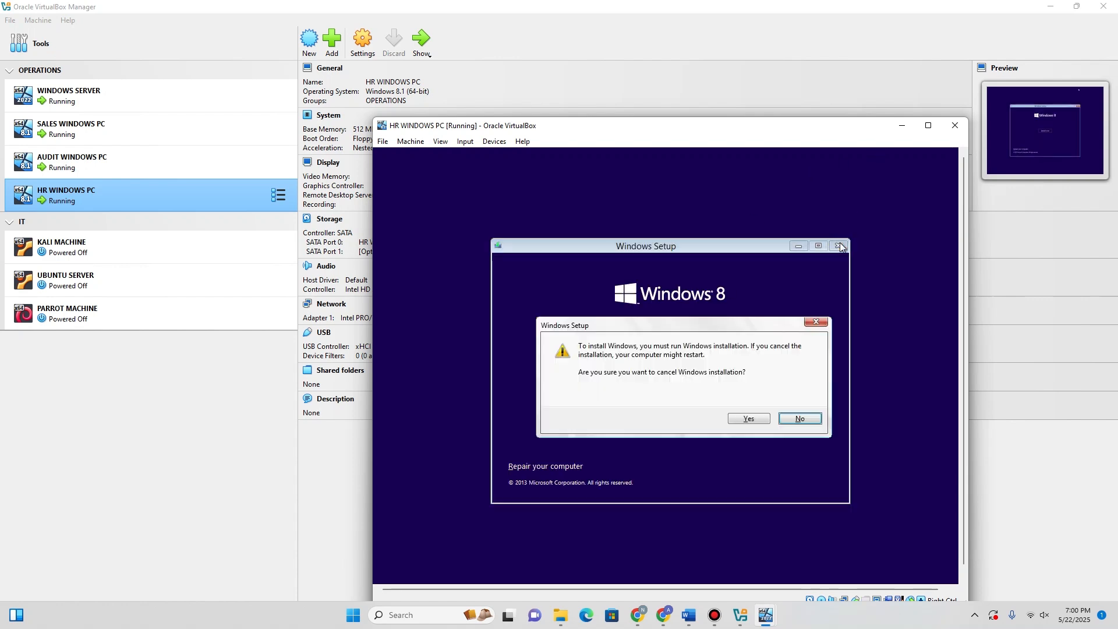
click(749, 419)
click(955, 126)
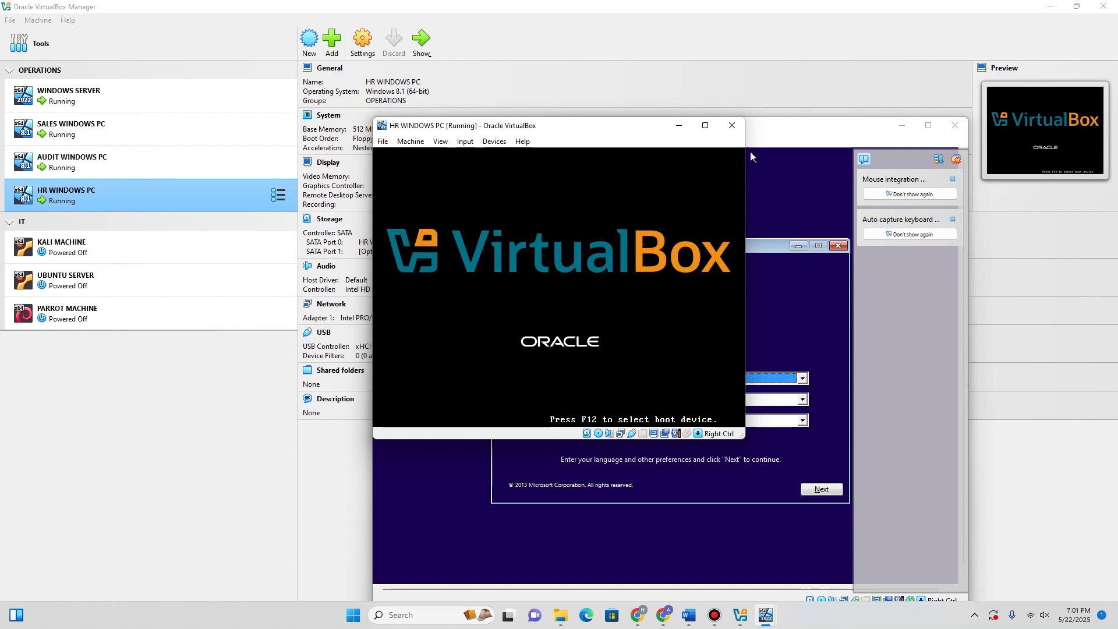
- Power off the HR and AUDIT WINDOWS PC machines
key(Down)
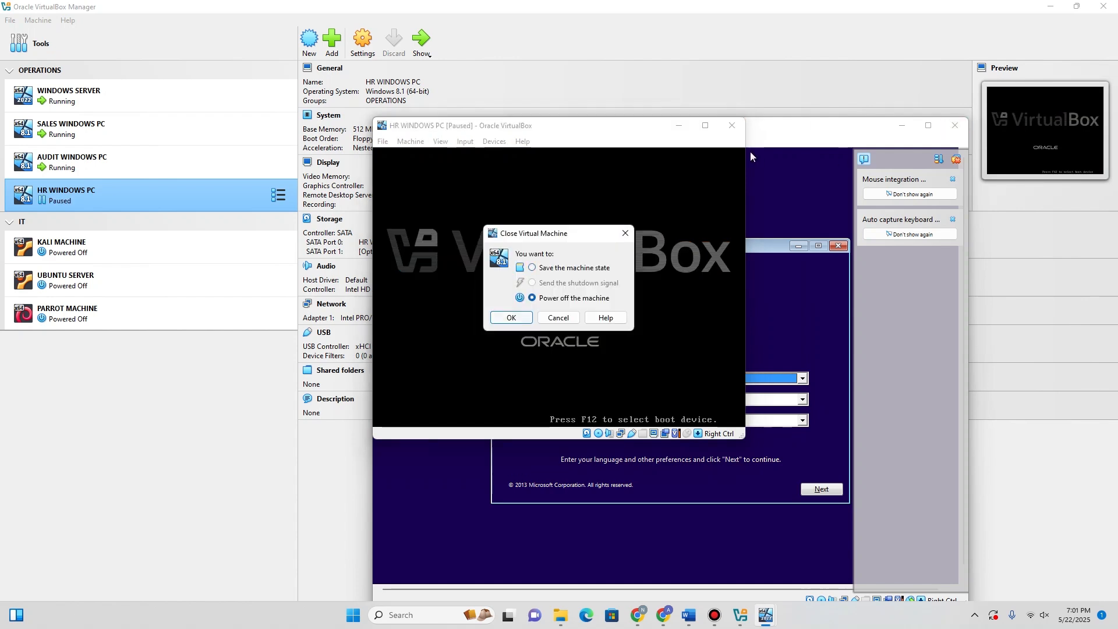
key(Return)
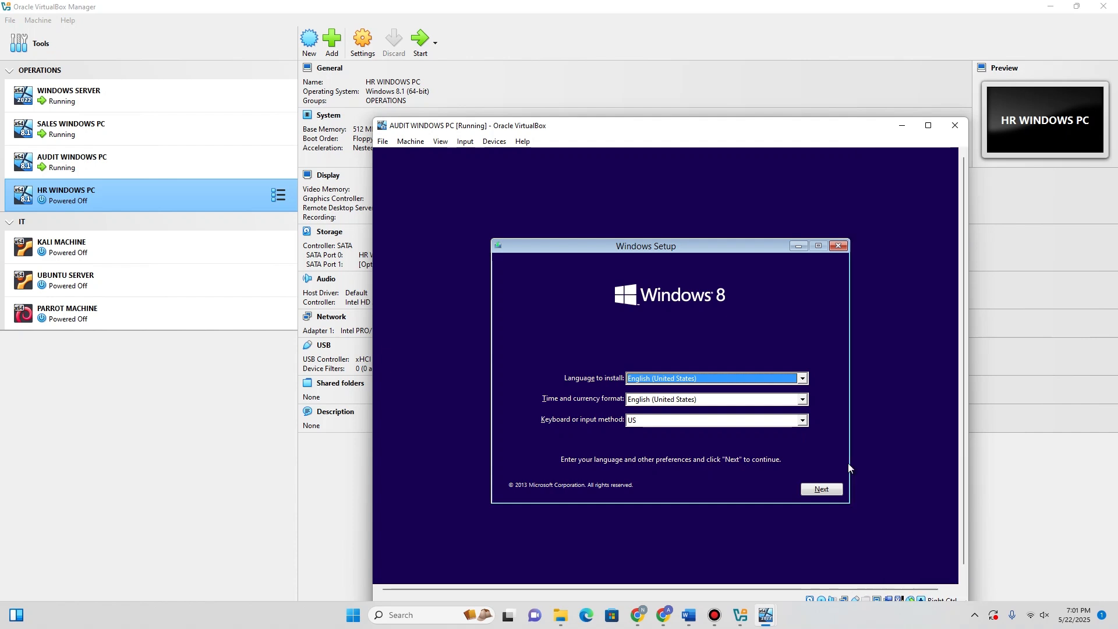
click(955, 125)
key(Down)
key(Down)
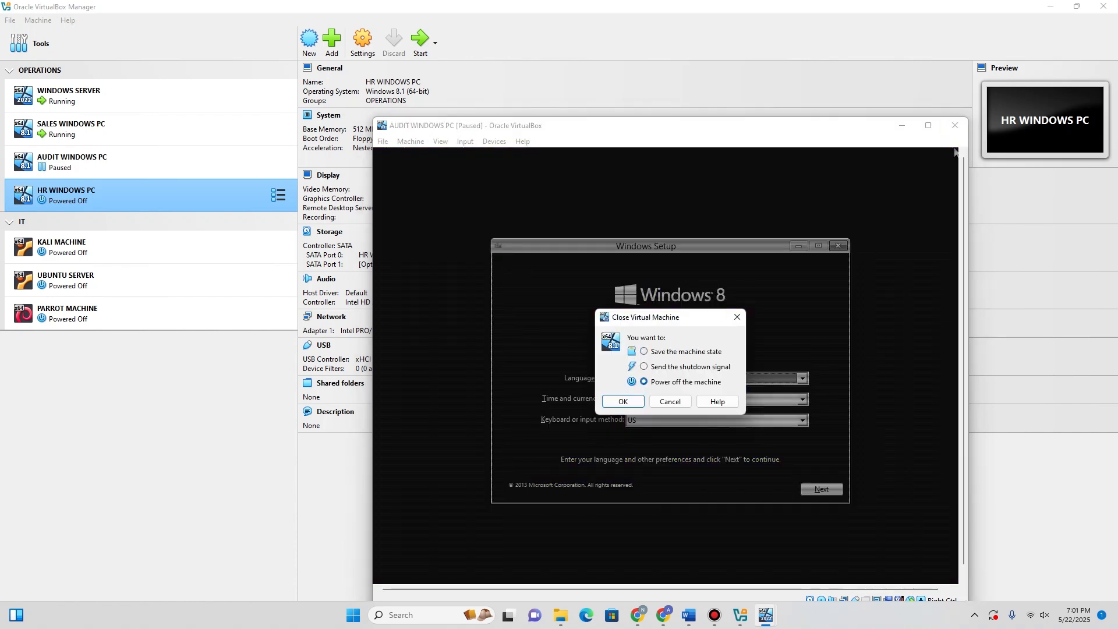
key(Return)
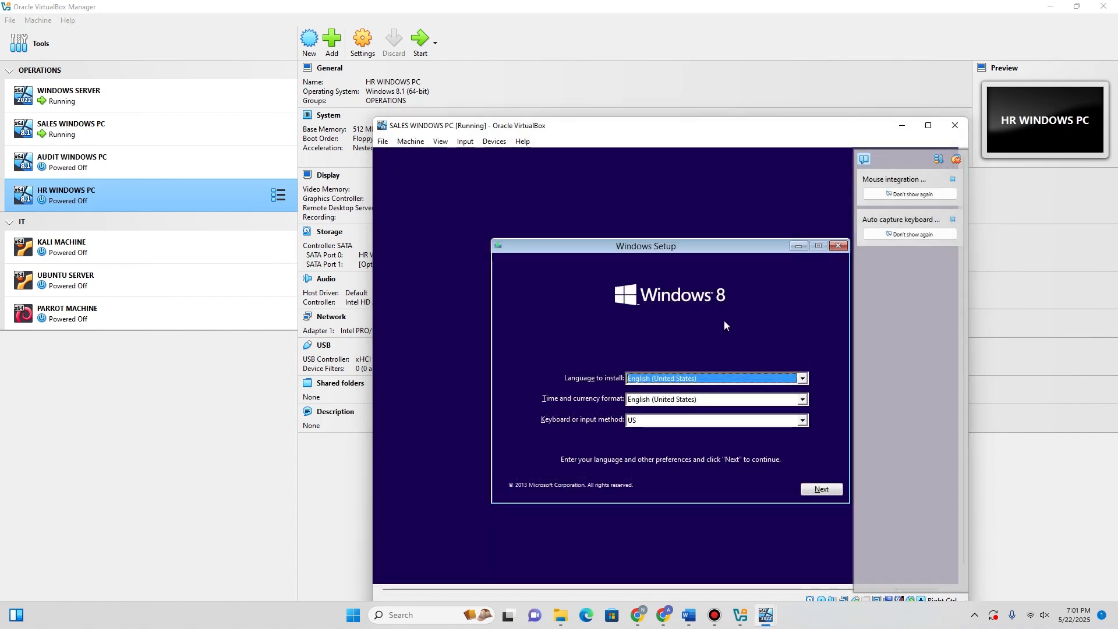
- Attempt the Windows 8 install on SALES WINDOWS PC and dismiss the 0xE0000100 error
drag(540, 125, 425, 88)
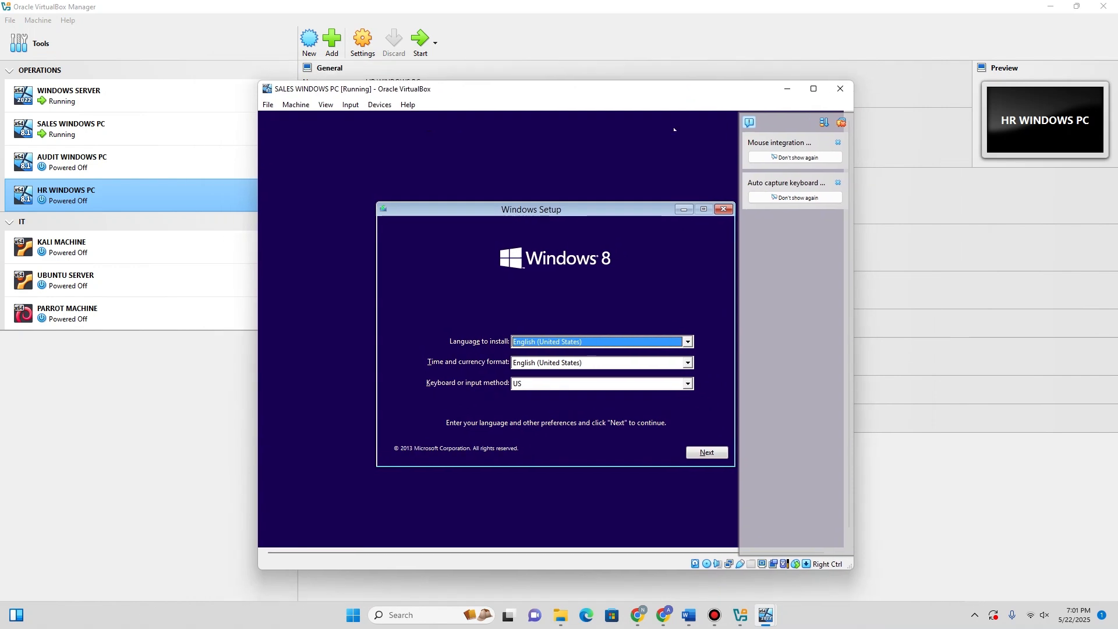
click(842, 122)
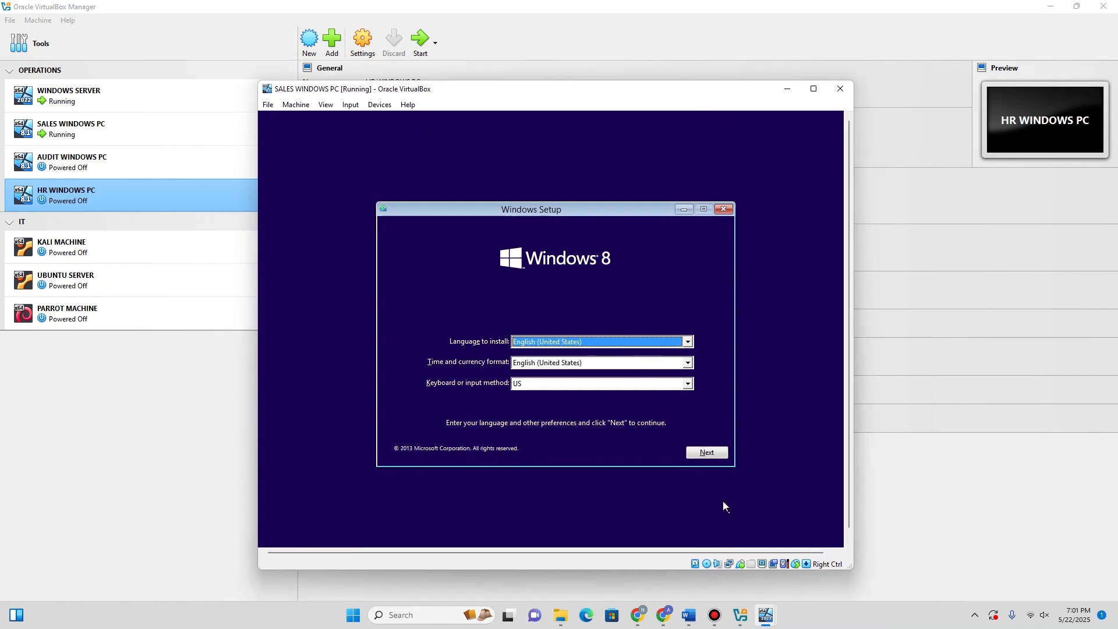
click(716, 453)
click(566, 336)
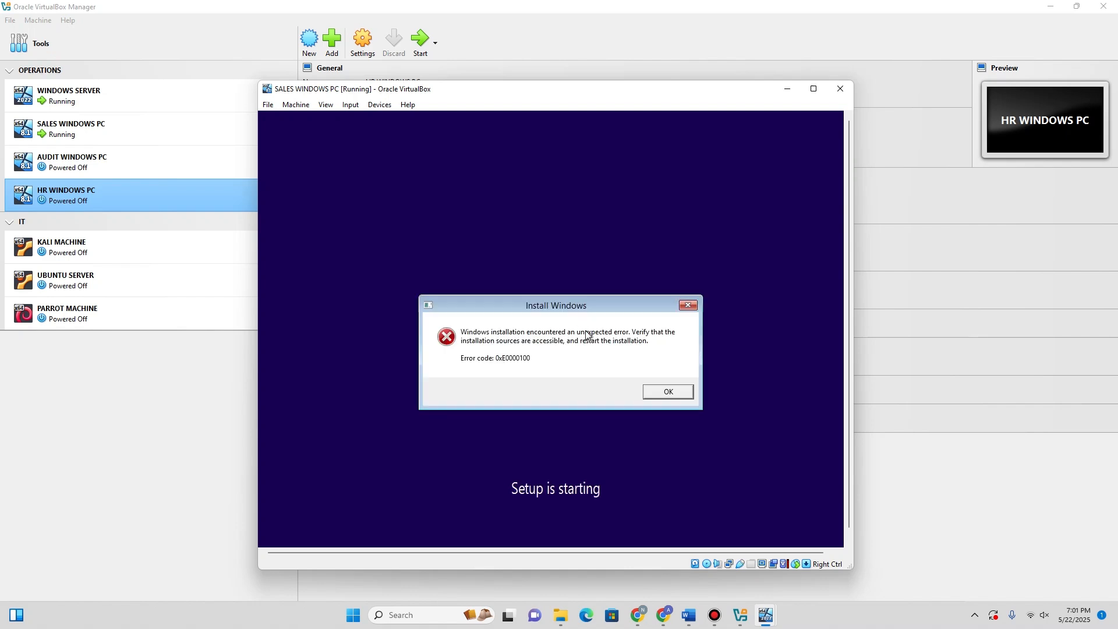
click(675, 396)
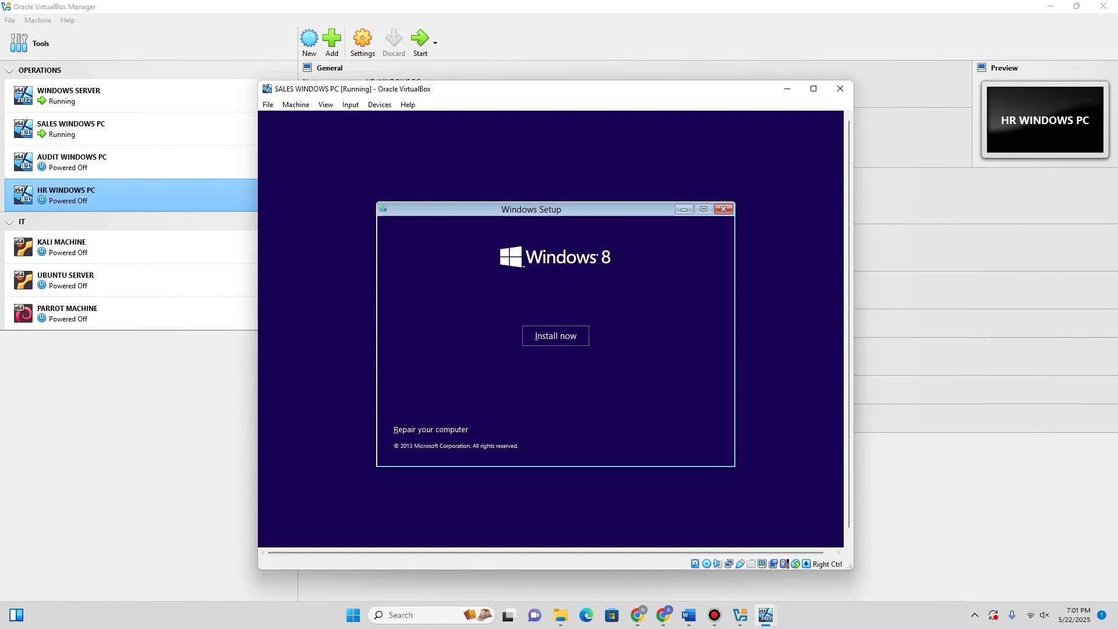
- Close the SALES WINDOWS PC window and power off the machine
mouse_move(765, 615)
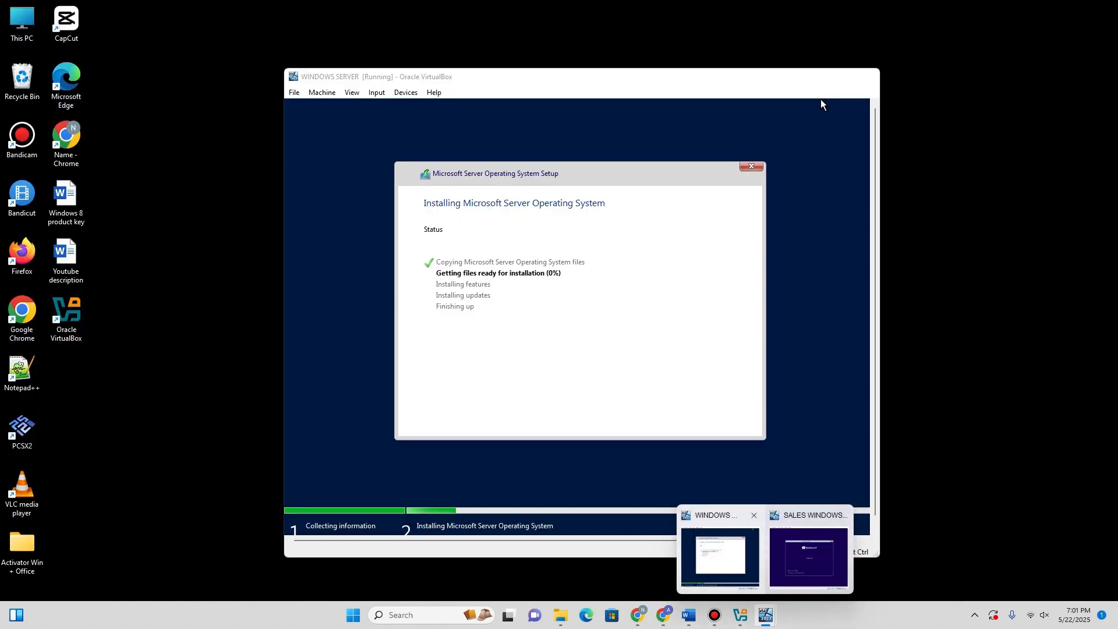
click(819, 99)
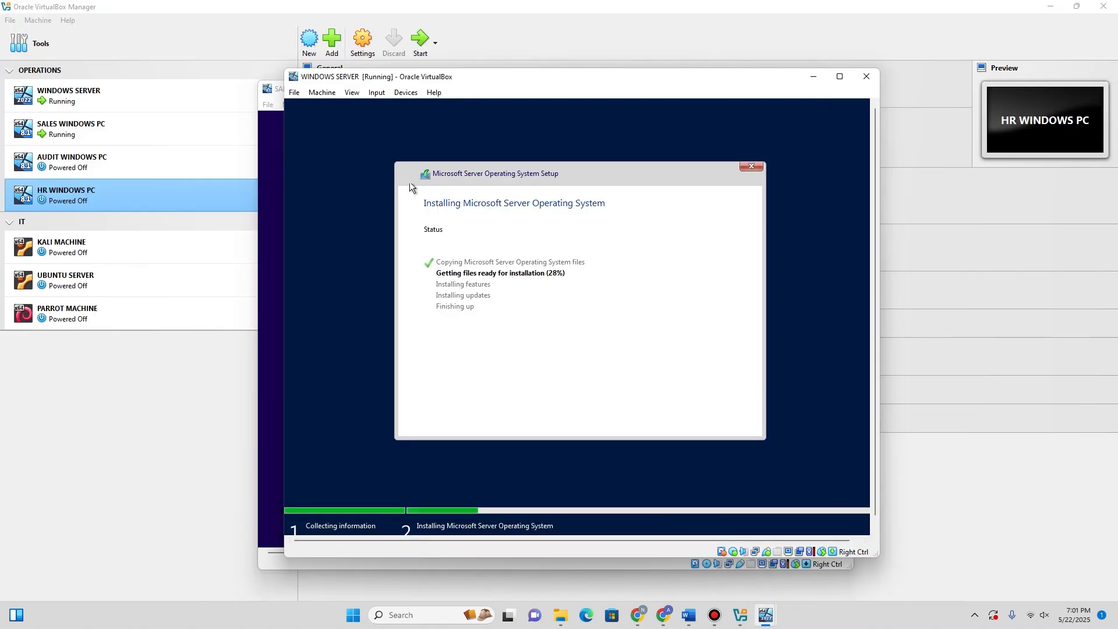
click(280, 113)
key(alt+space)
key(Escape)
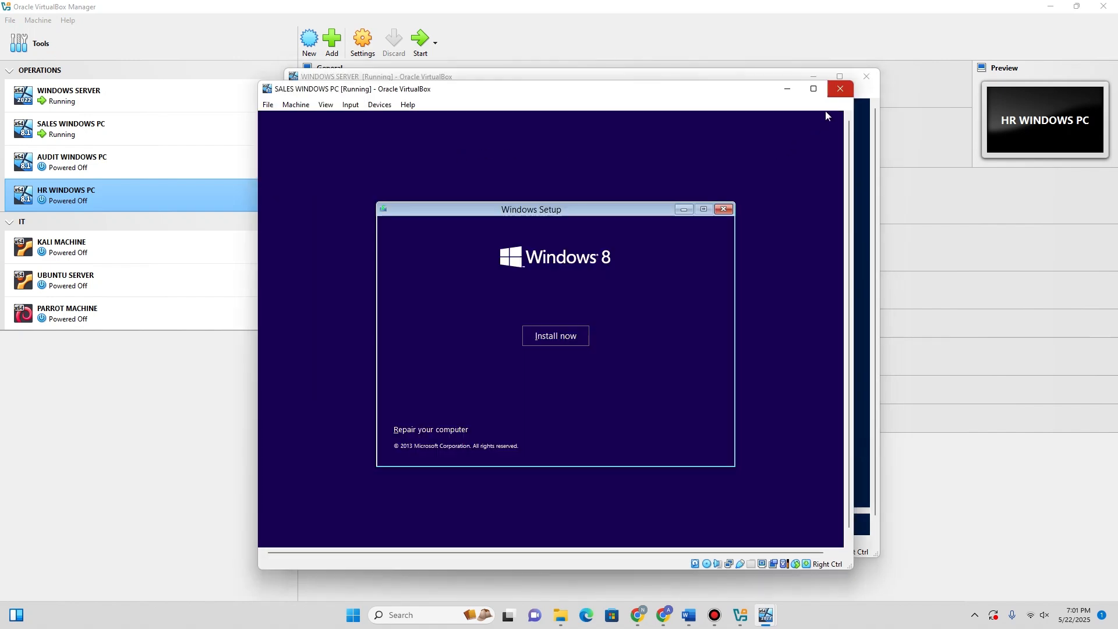
key(alt+F4)
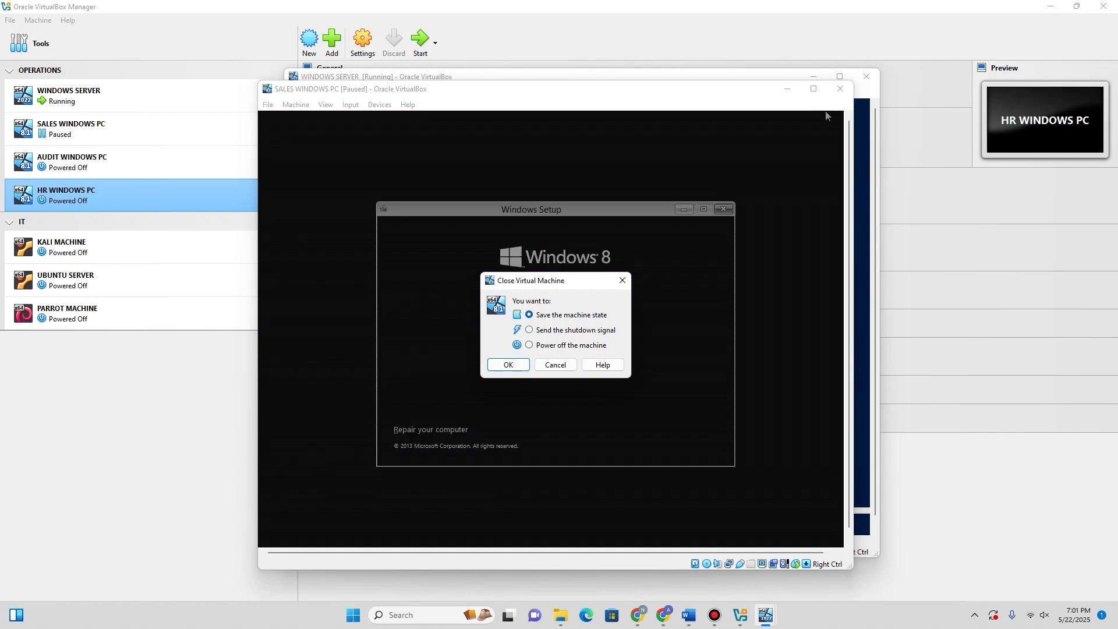
click(530, 345)
click(512, 364)
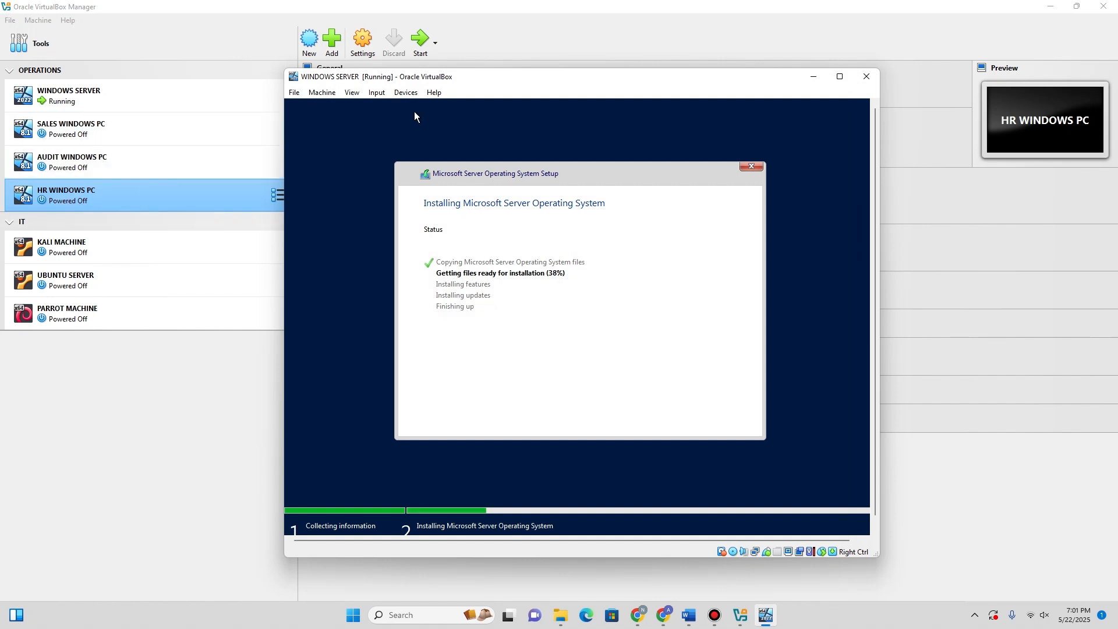
drag(486, 79, 562, 73)
- Start SALES WINDOWS PC again and clear its VM notifications
click(163, 130)
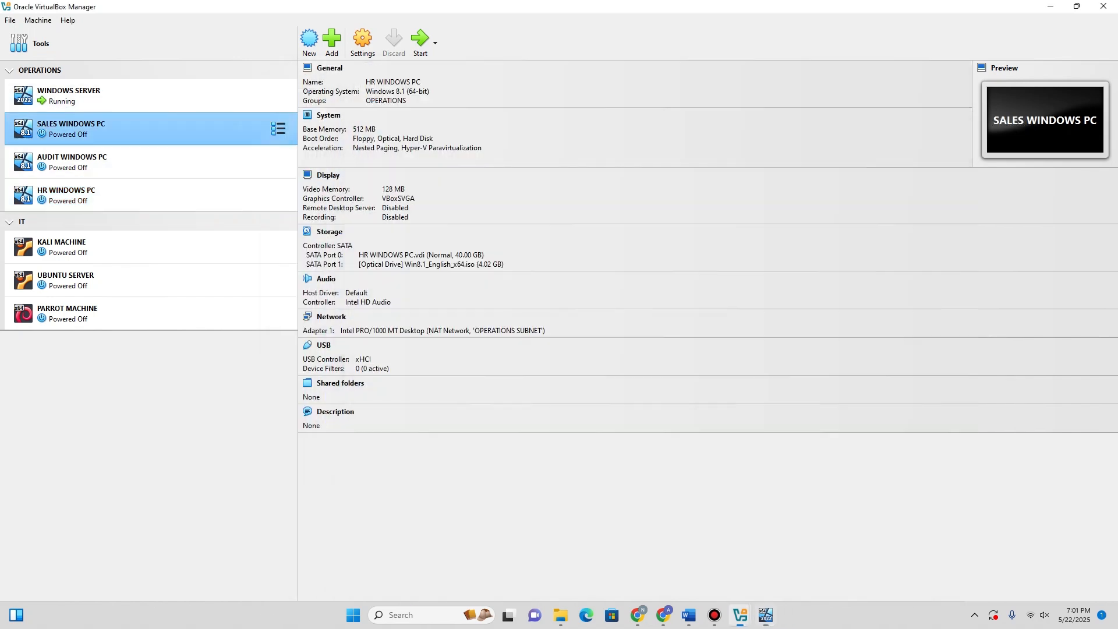
click(421, 43)
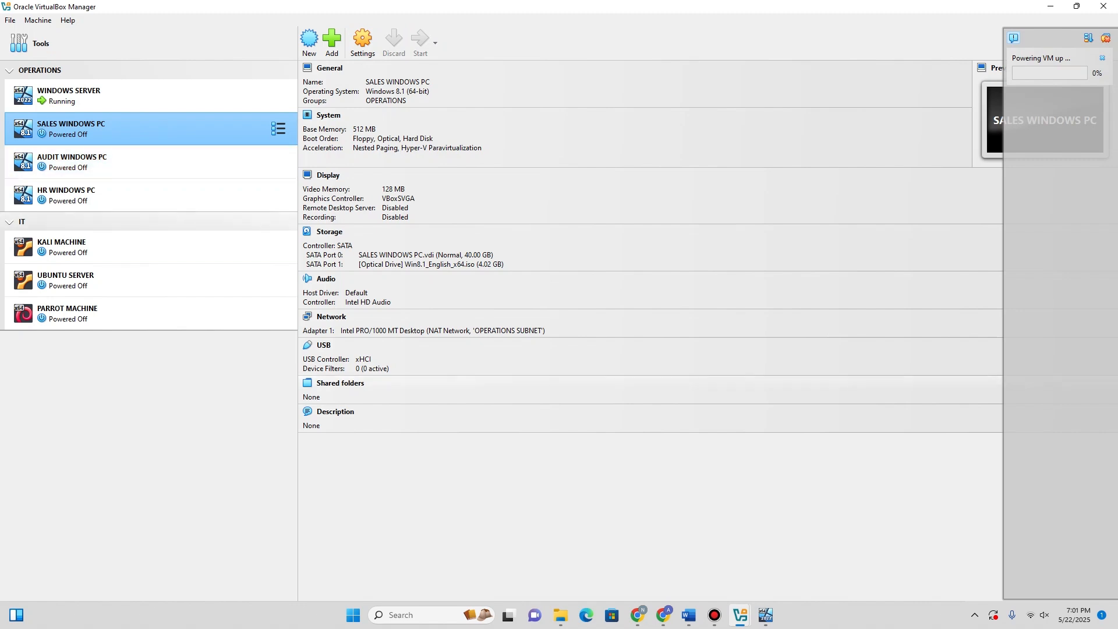
mouse_move(765, 615)
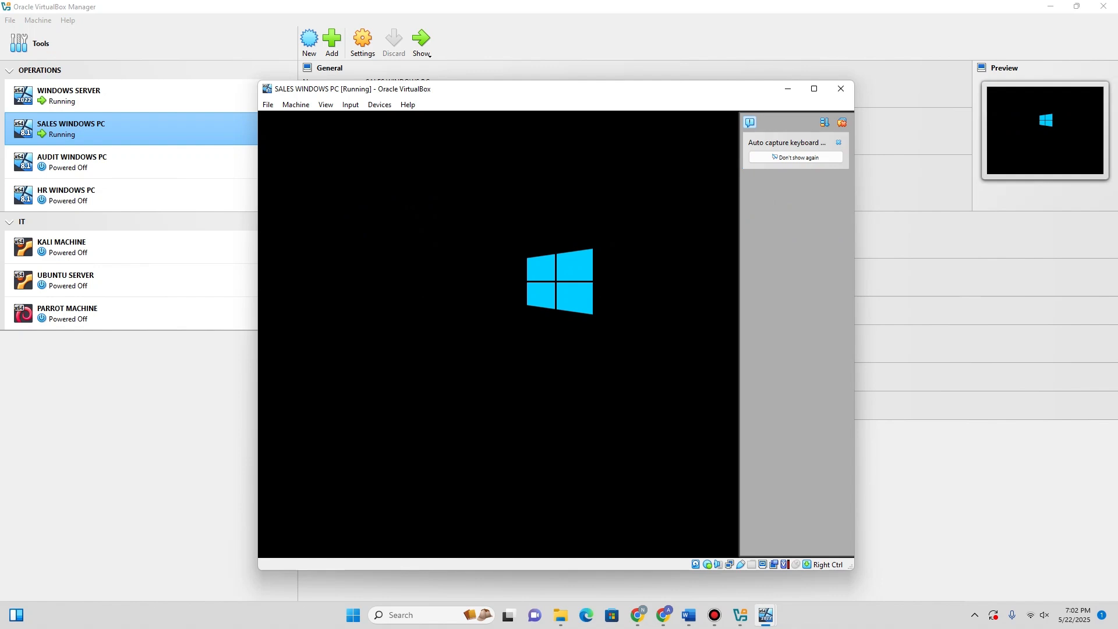
drag(628, 90, 605, 47)
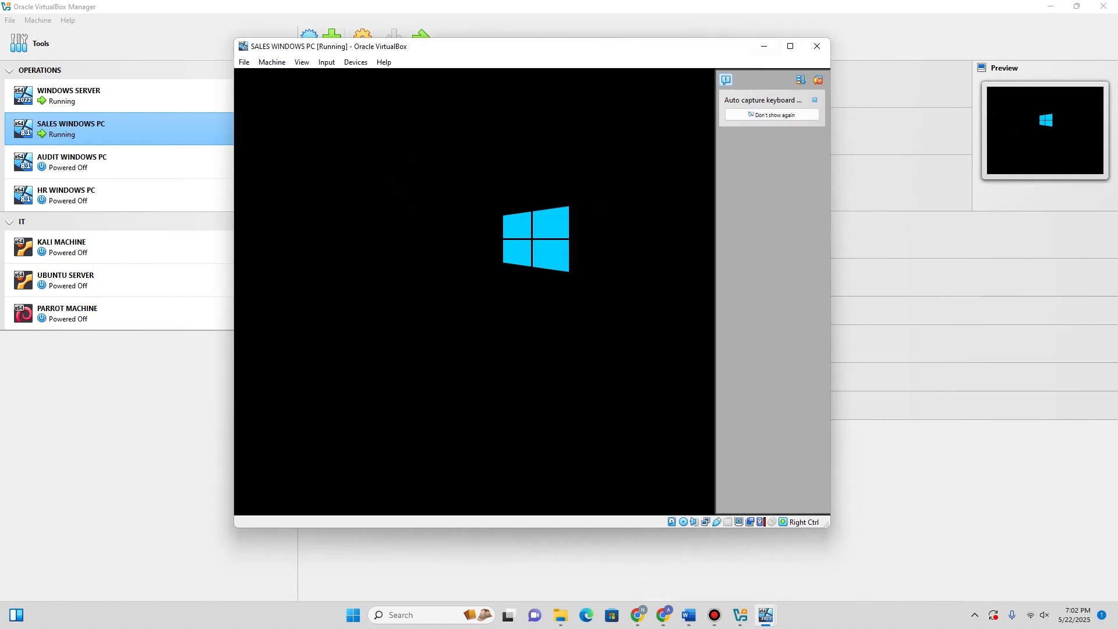
click(818, 80)
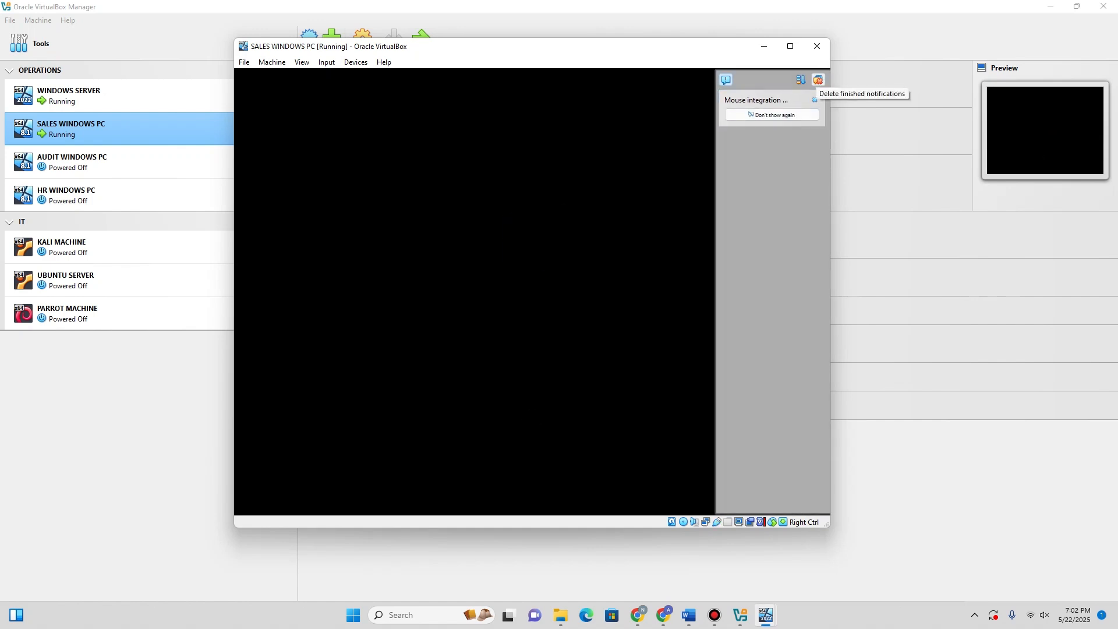
click(818, 79)
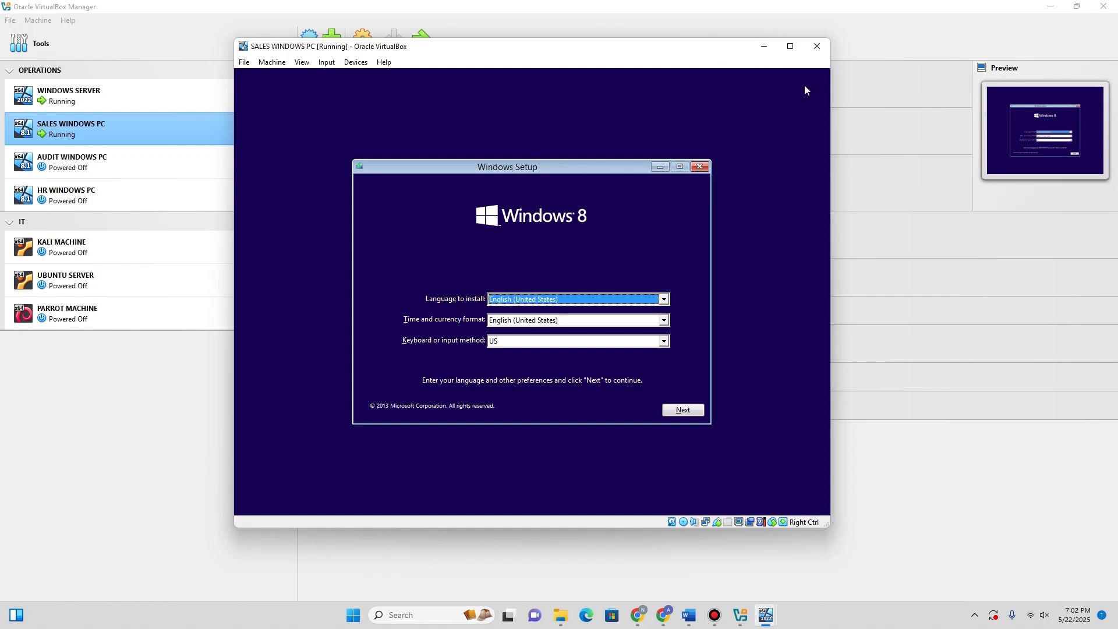
- Retry the Windows 8 install, dismiss the setup error, and power off SALES WINDOWS PC
click(687, 411)
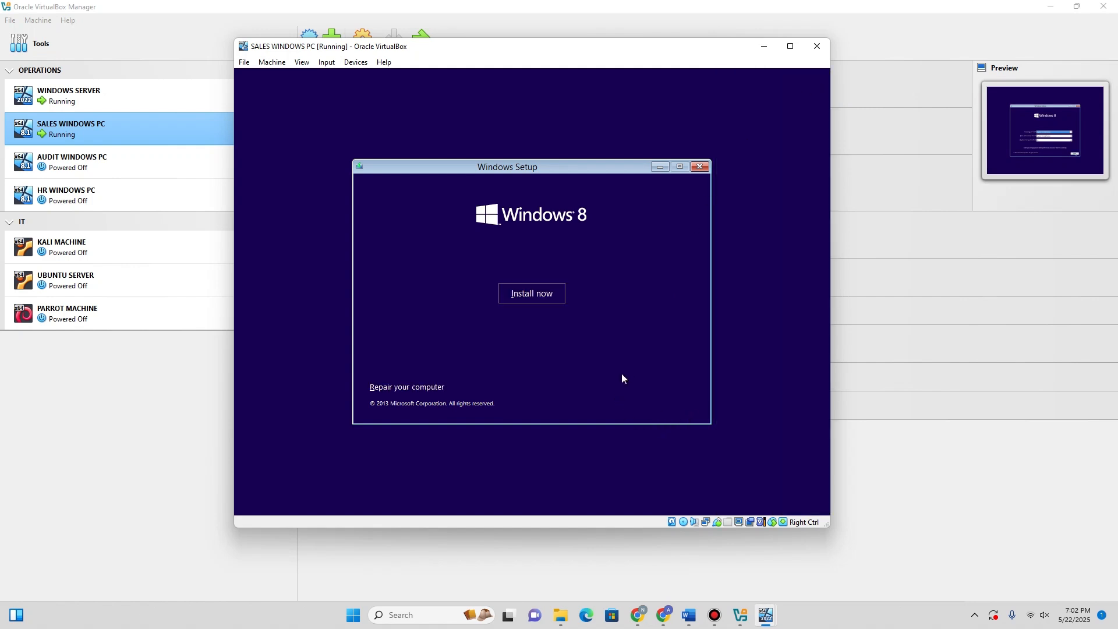
click(555, 302)
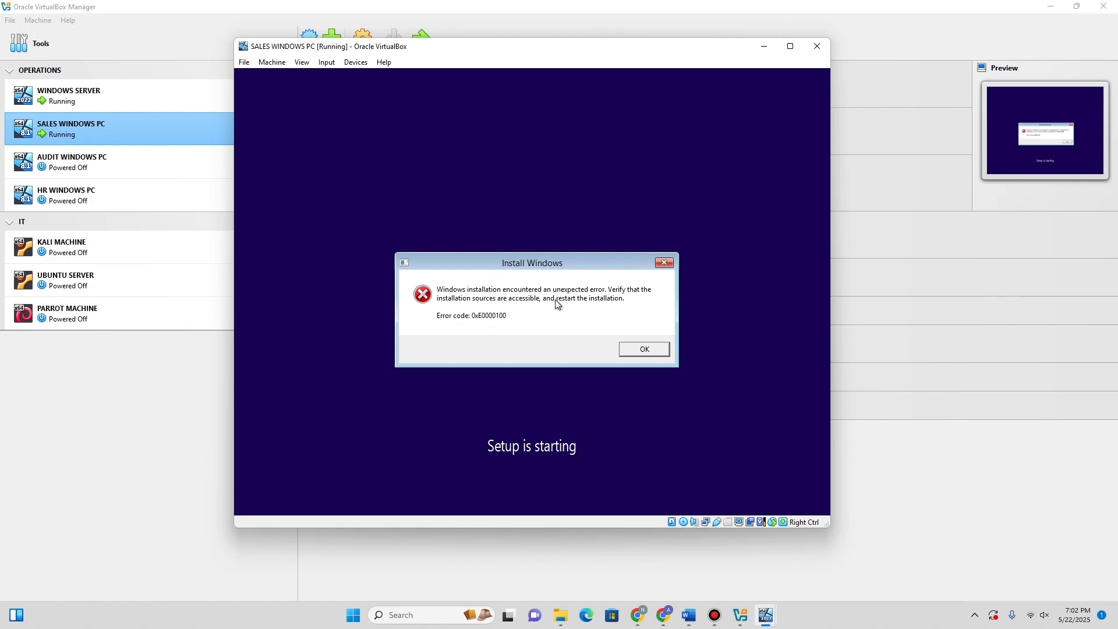
click(664, 262)
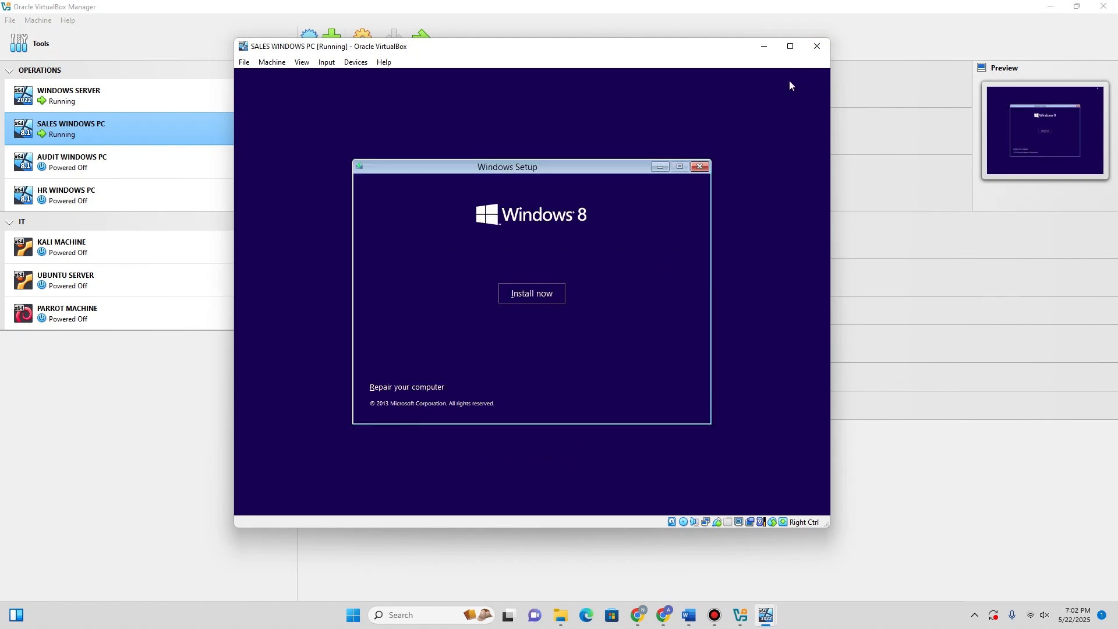
click(817, 46)
key(Return)
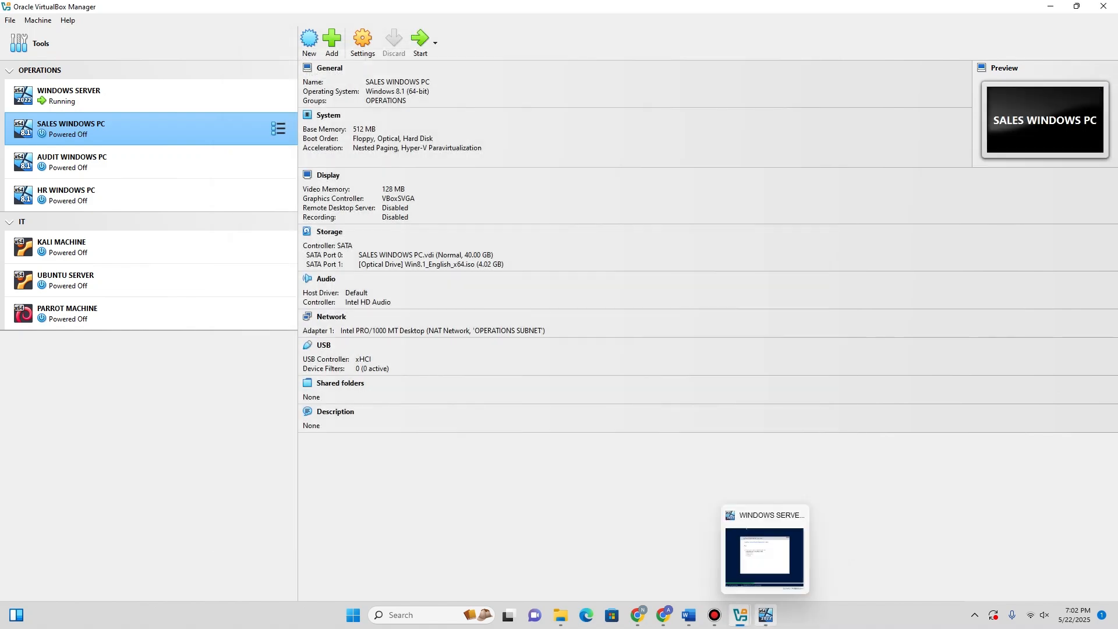
- Bring up the WINDOWS SERVER window, then hide it to reveal the manager
click(765, 558)
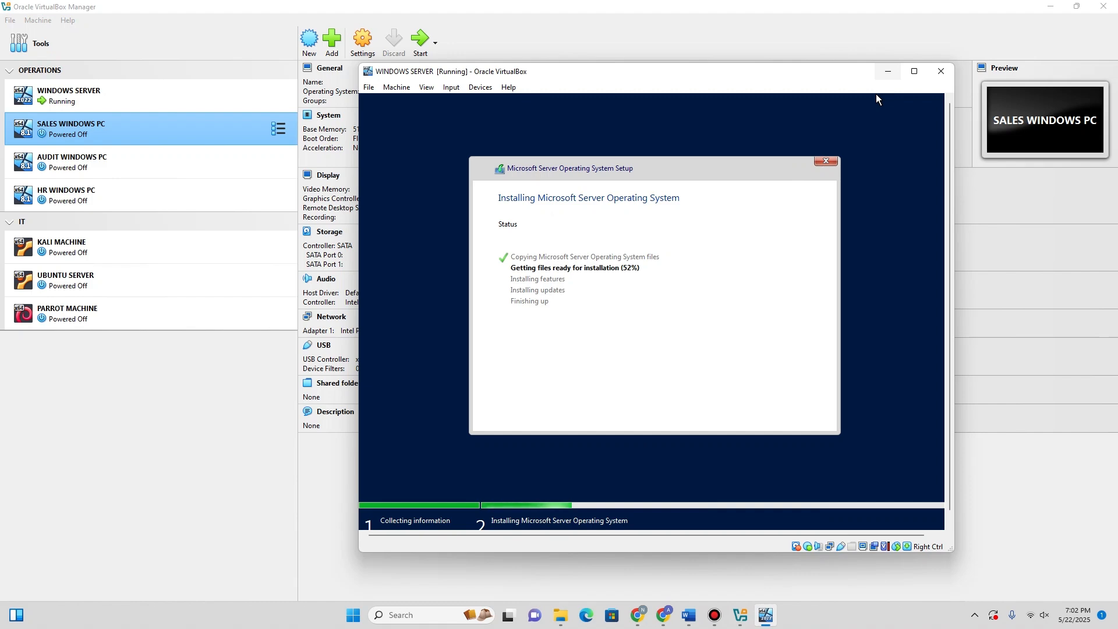
click(888, 71)
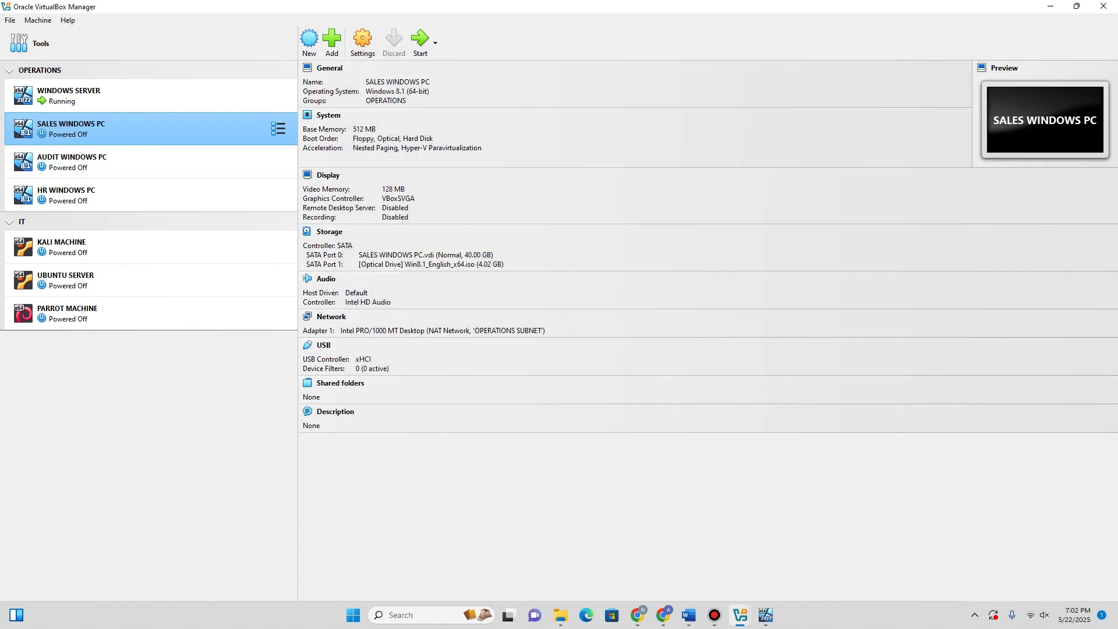
click(715, 615)
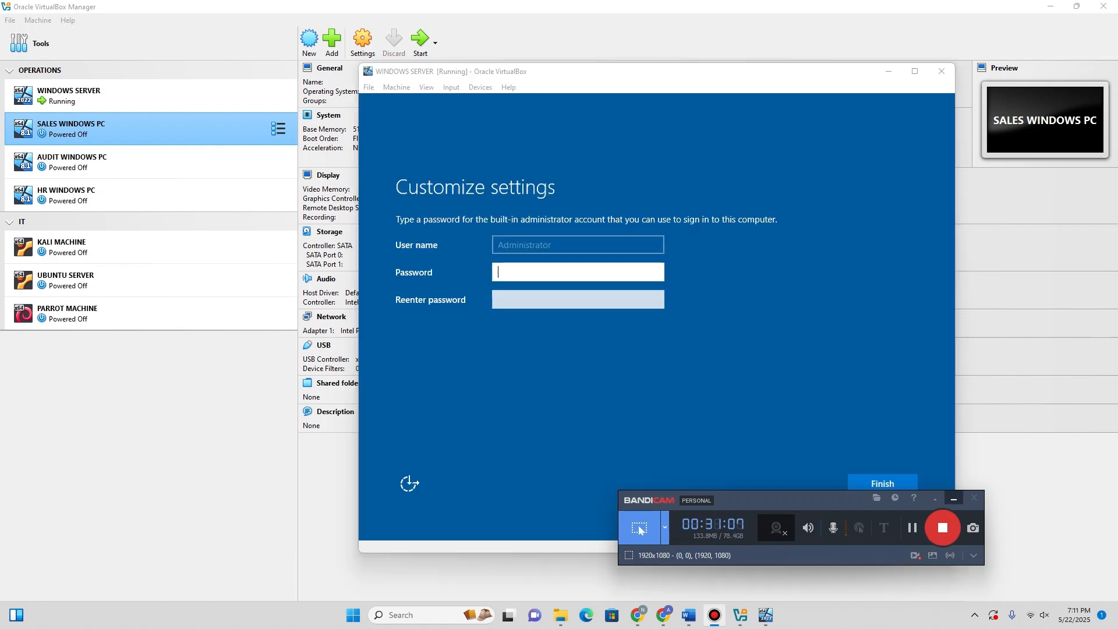
- Enter and confirm the Administrator password, finish setup, and maximize the WINDOWS SERVER window
click(952, 499)
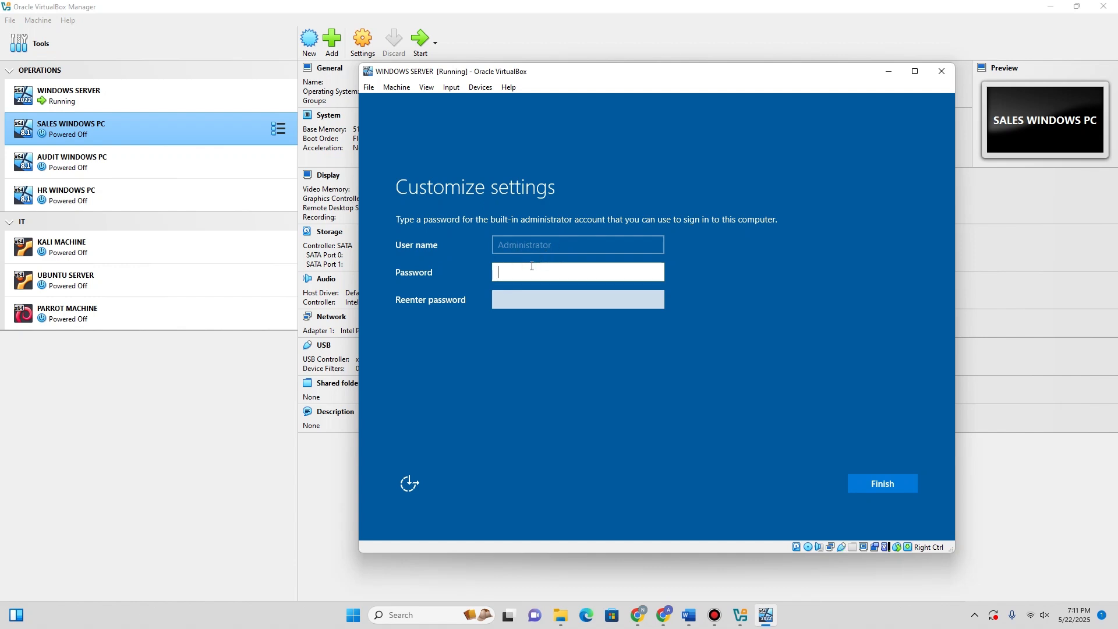
text(*************)
key(Tab)
text(*)
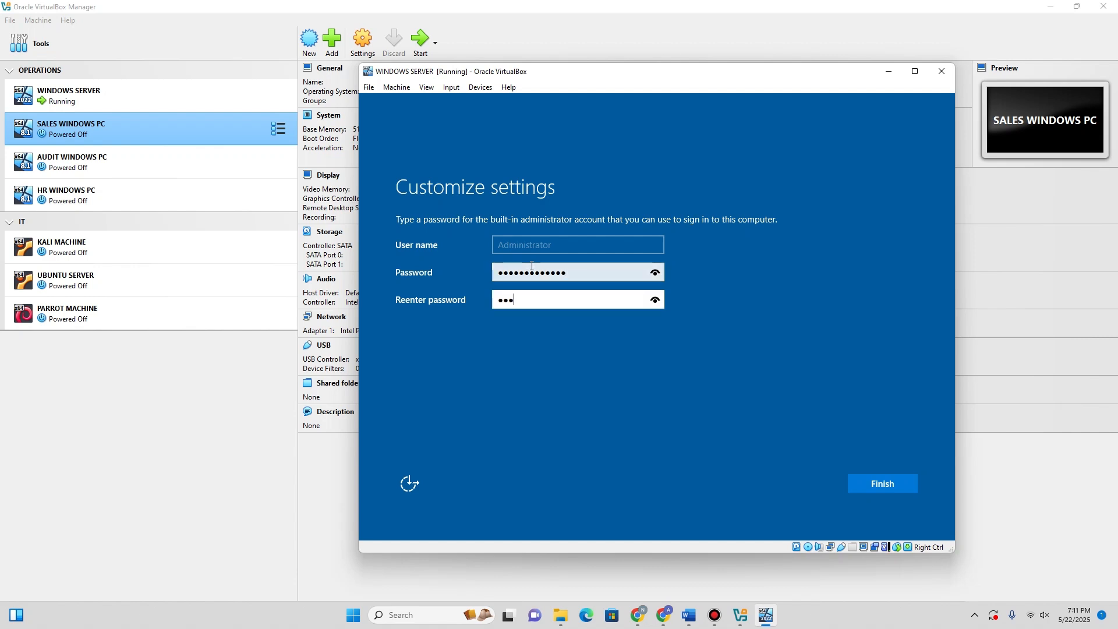
text(**********)
click(531, 268)
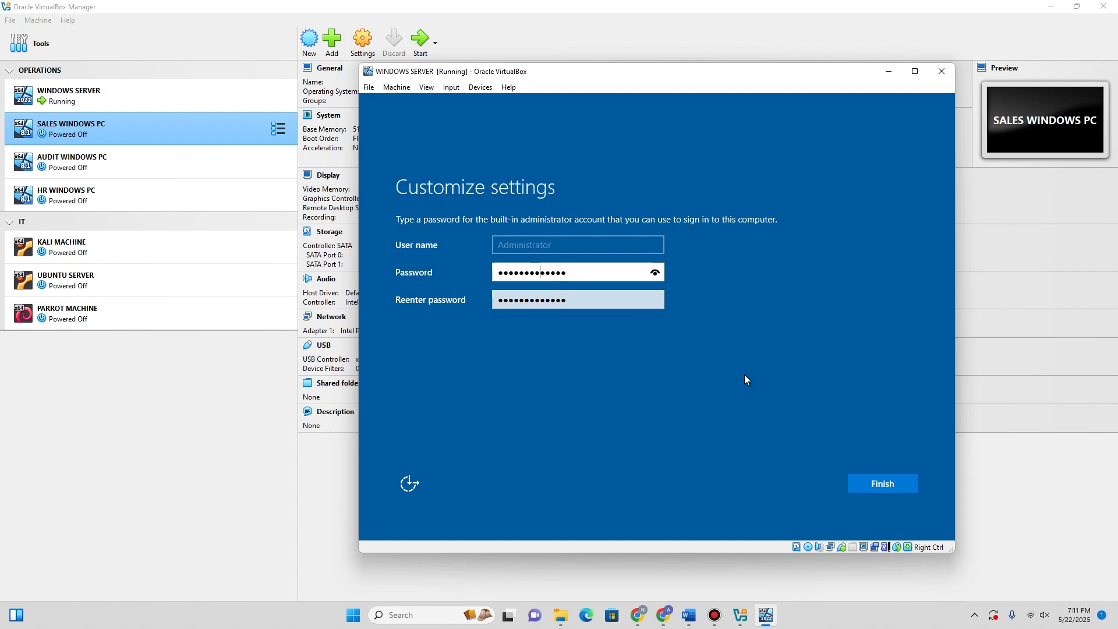
click(882, 475)
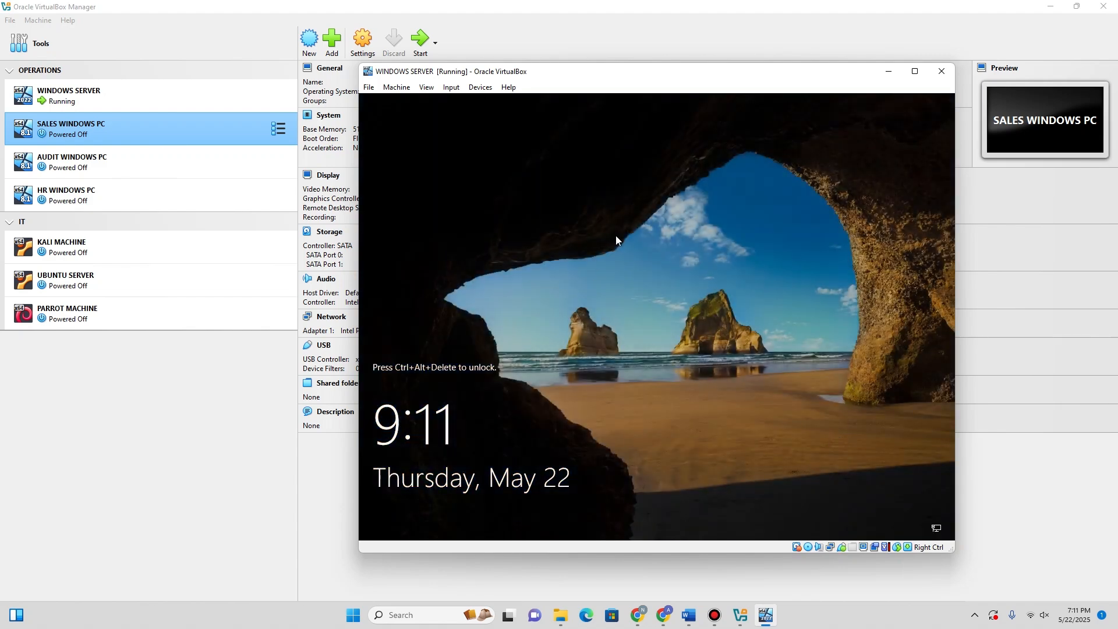
click(915, 71)
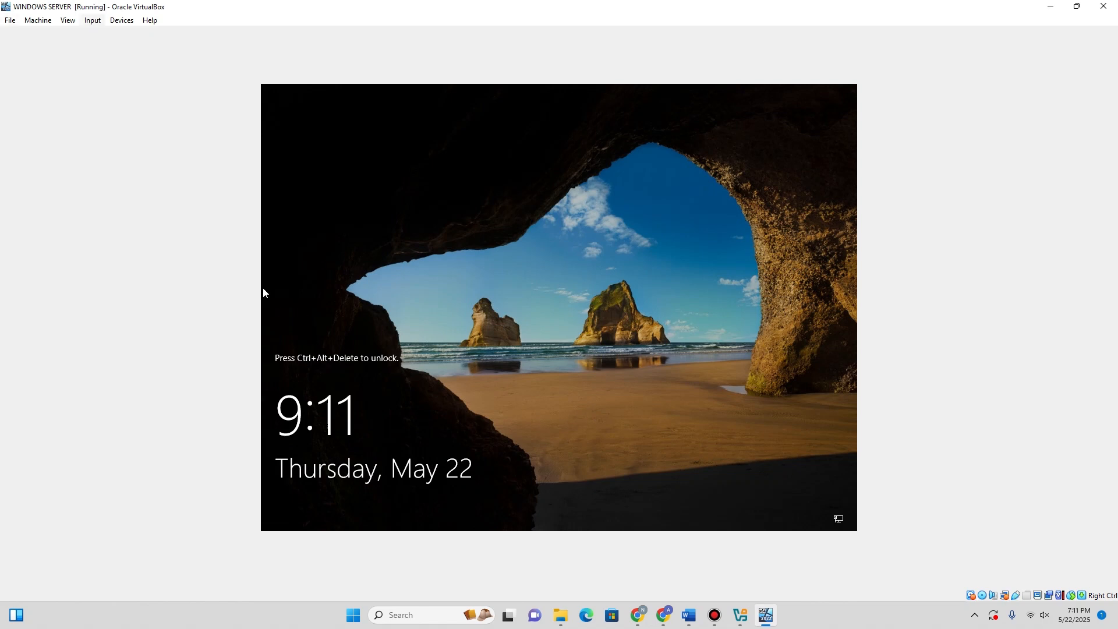
- Send Ctrl-Alt-Del via Input > Keyboard and sign in with the Administrator password
key(alt+i)
key(Down)
key(Right)
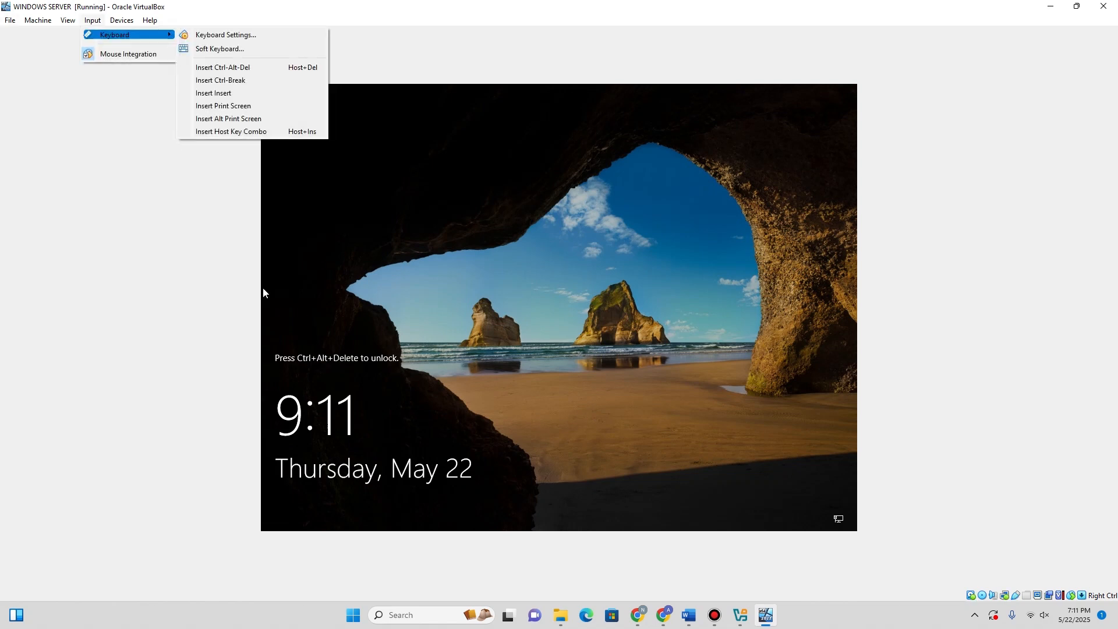
key(Down)
key(Down)
key(Down)
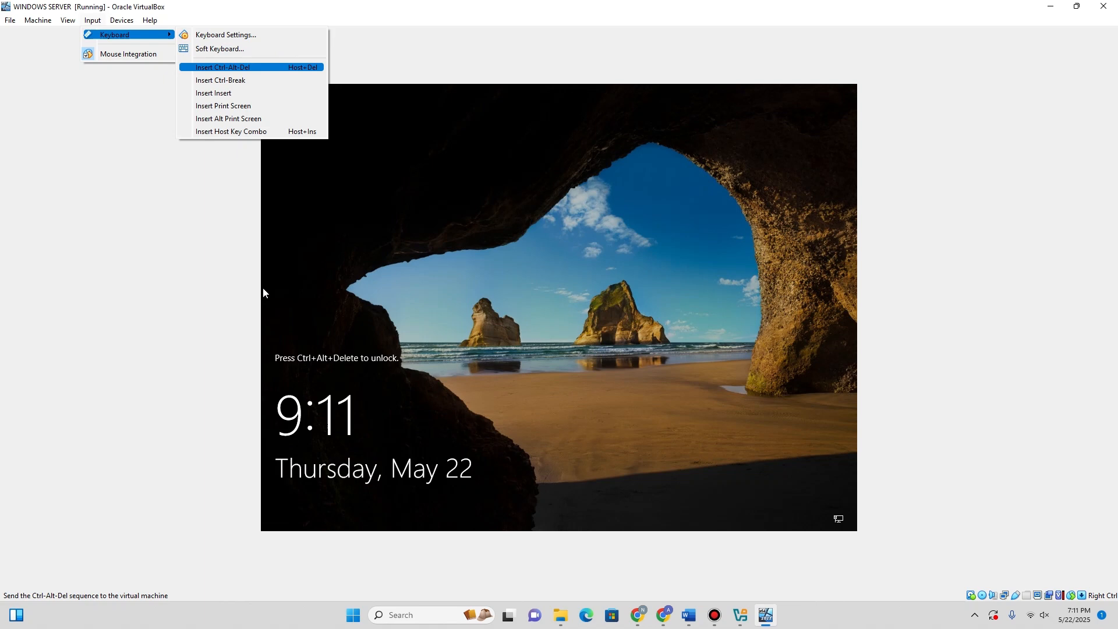
key(Return)
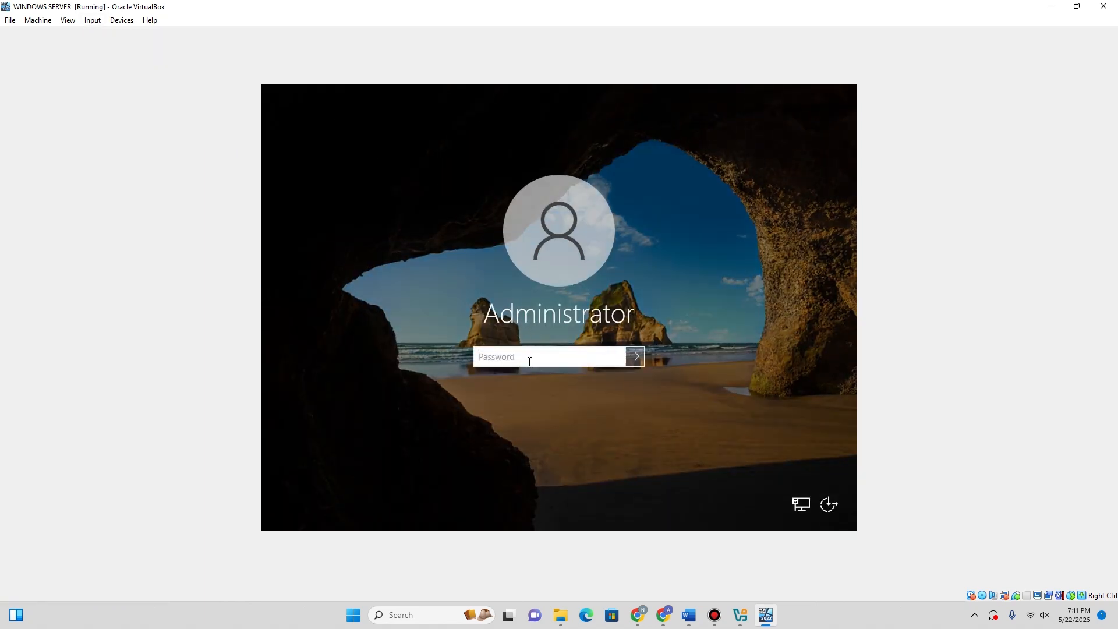
text(•••••)
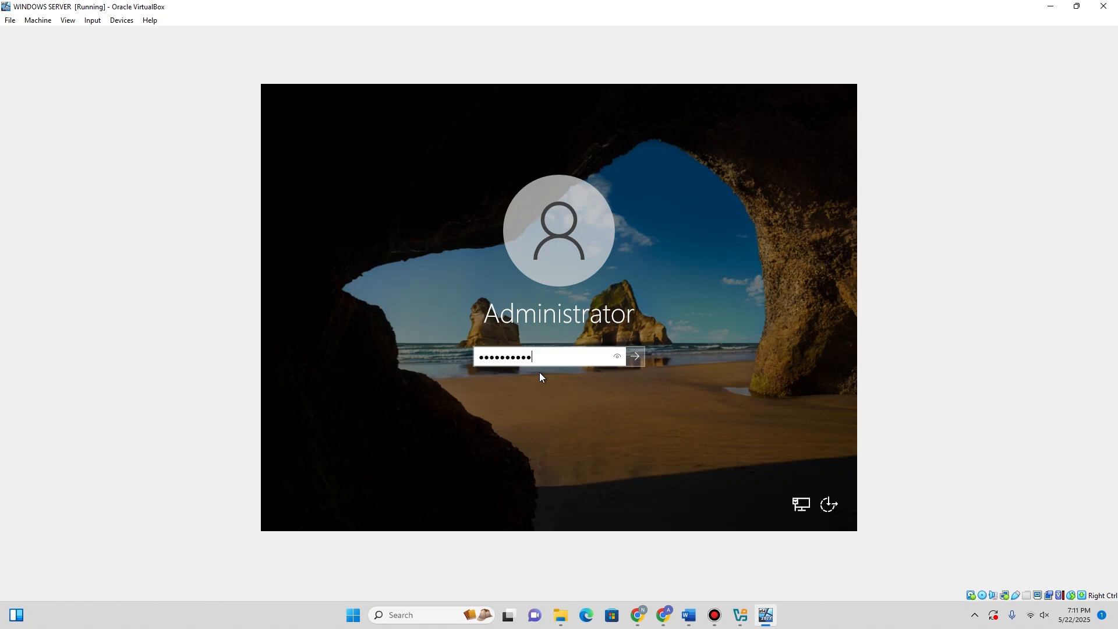
key(Return)
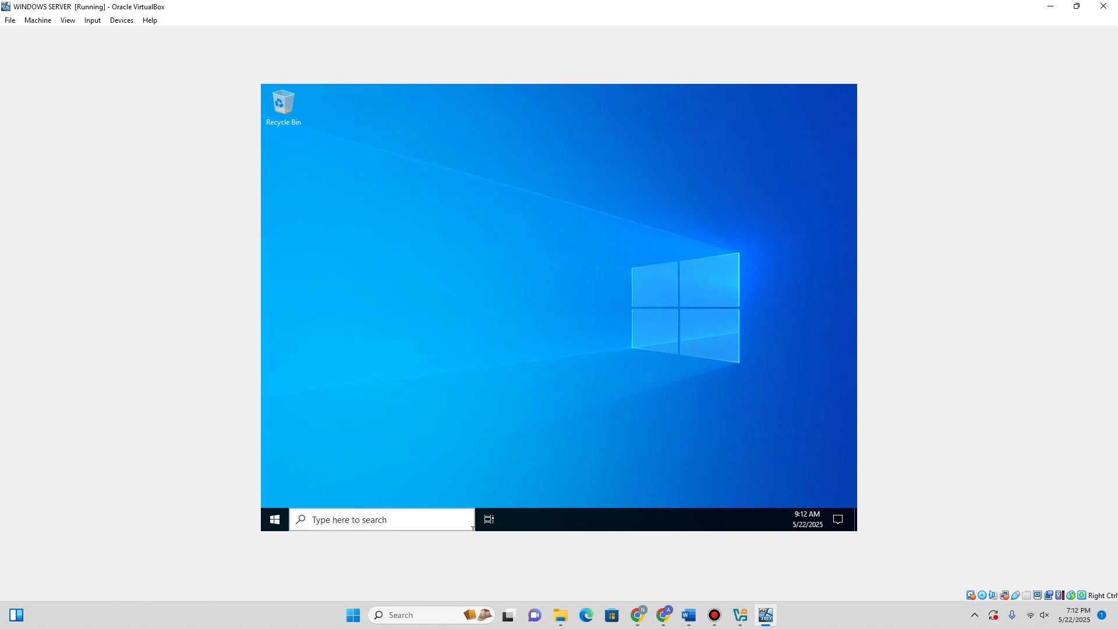
- Open cmd on the server and run ipconfig to confirm IPv4 10.0.2.4
key(super+r)
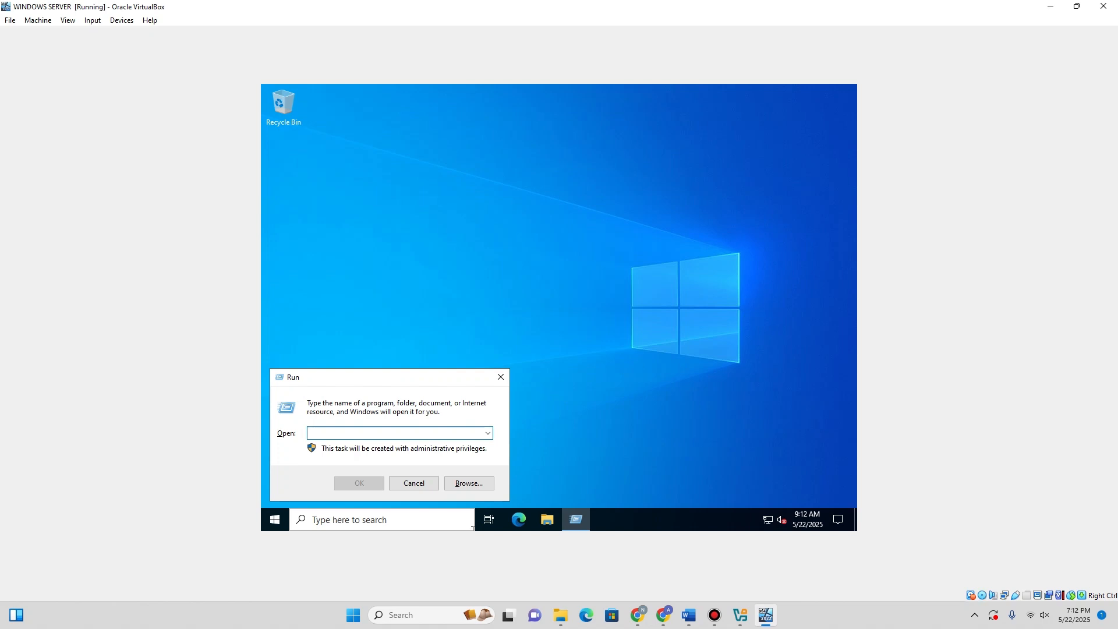
text(cmd)
key(Return)
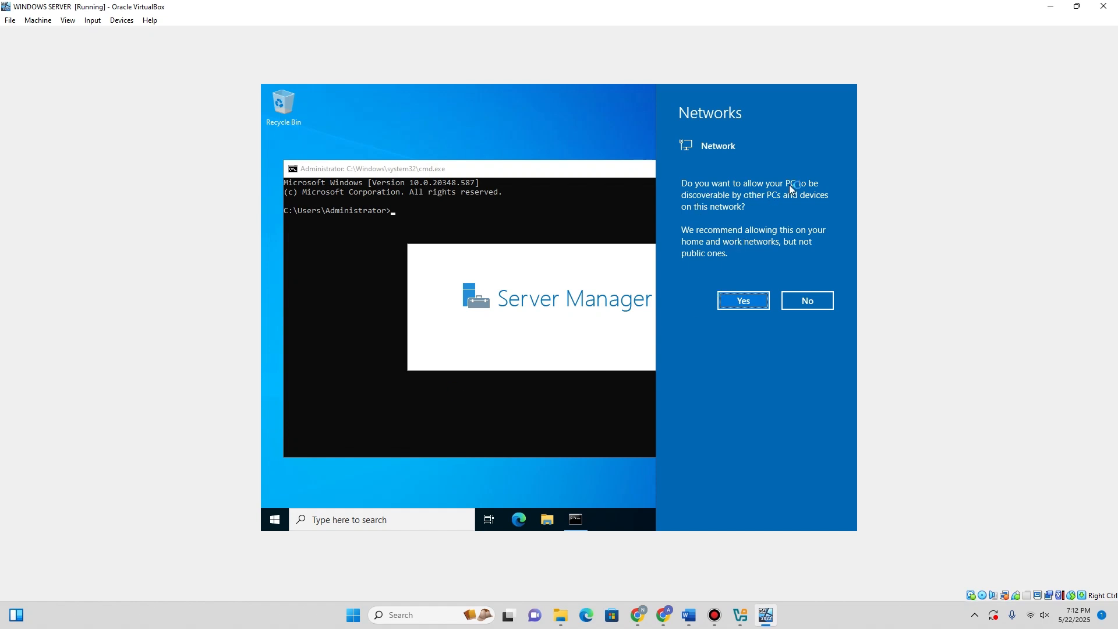
click(742, 297)
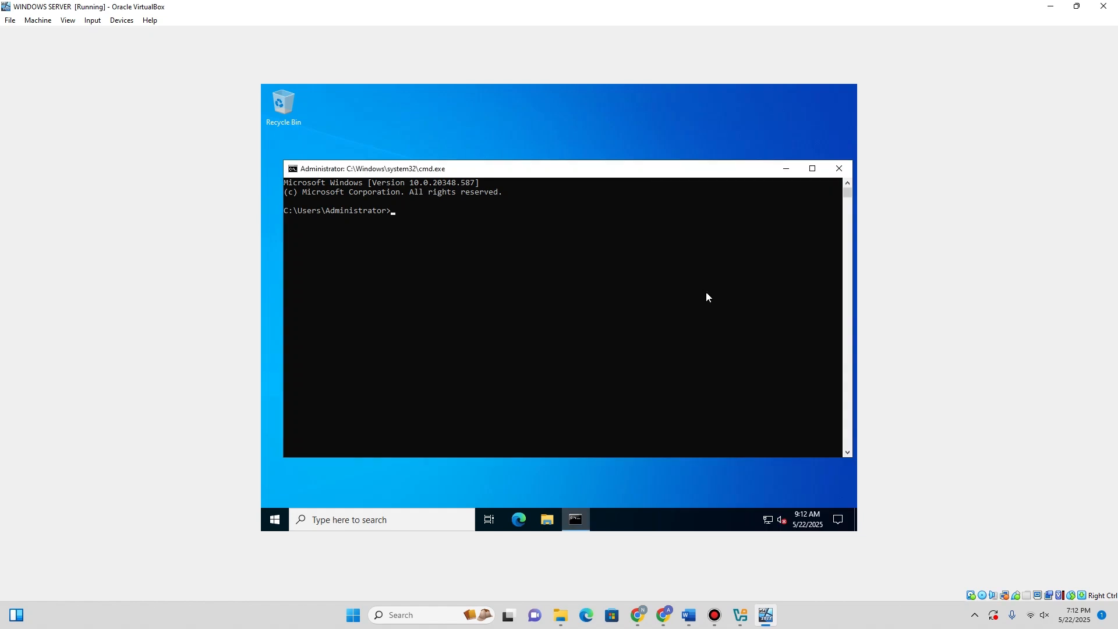
click(445, 231)
key(Escape)
text(ipconfig)
key(Return)
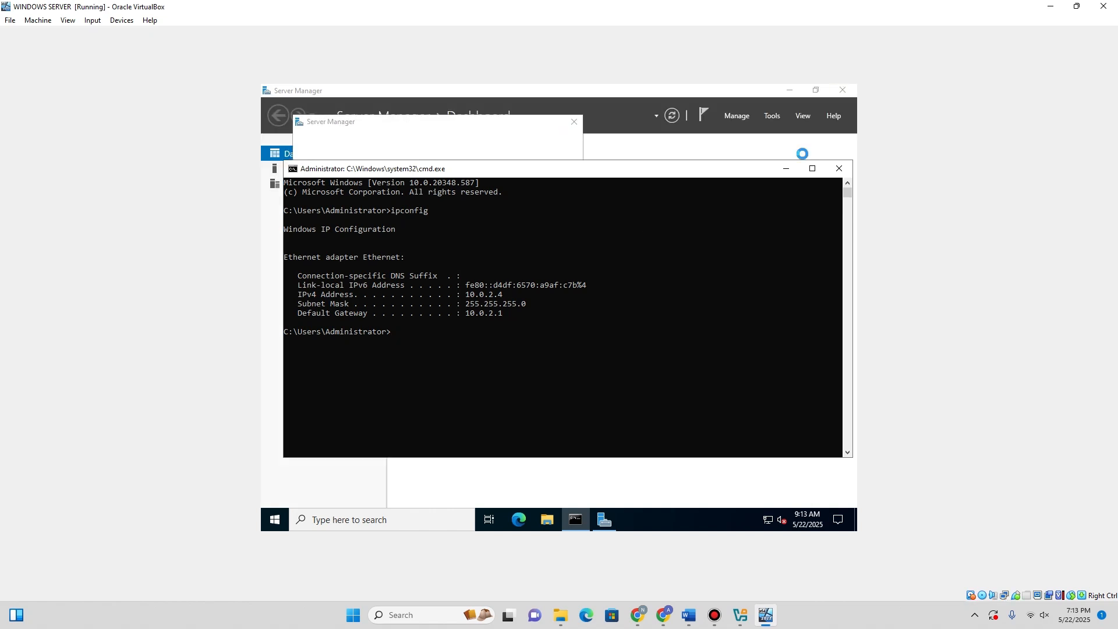
- Close cmd and Server Manager, then power off the WINDOWS SERVER machine
click(839, 170)
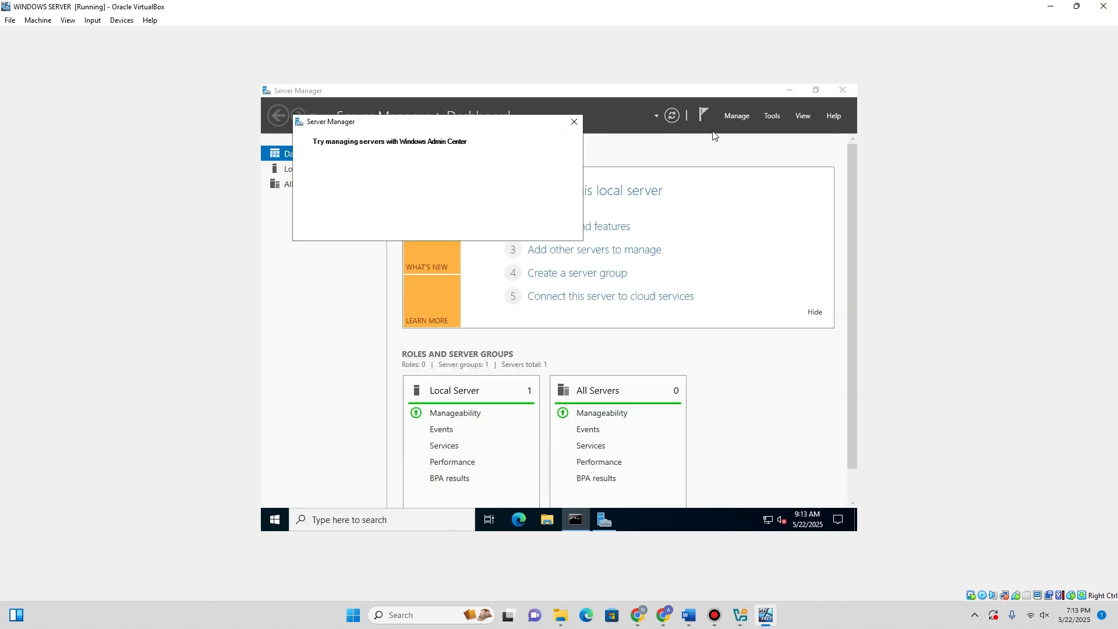
click(574, 123)
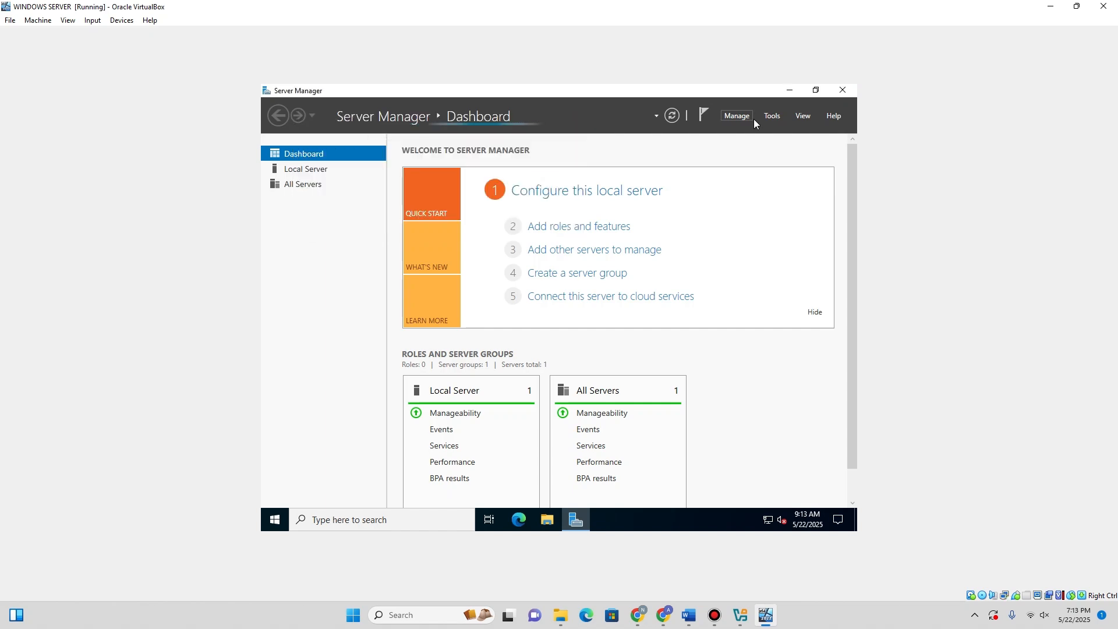
key(alt+F4)
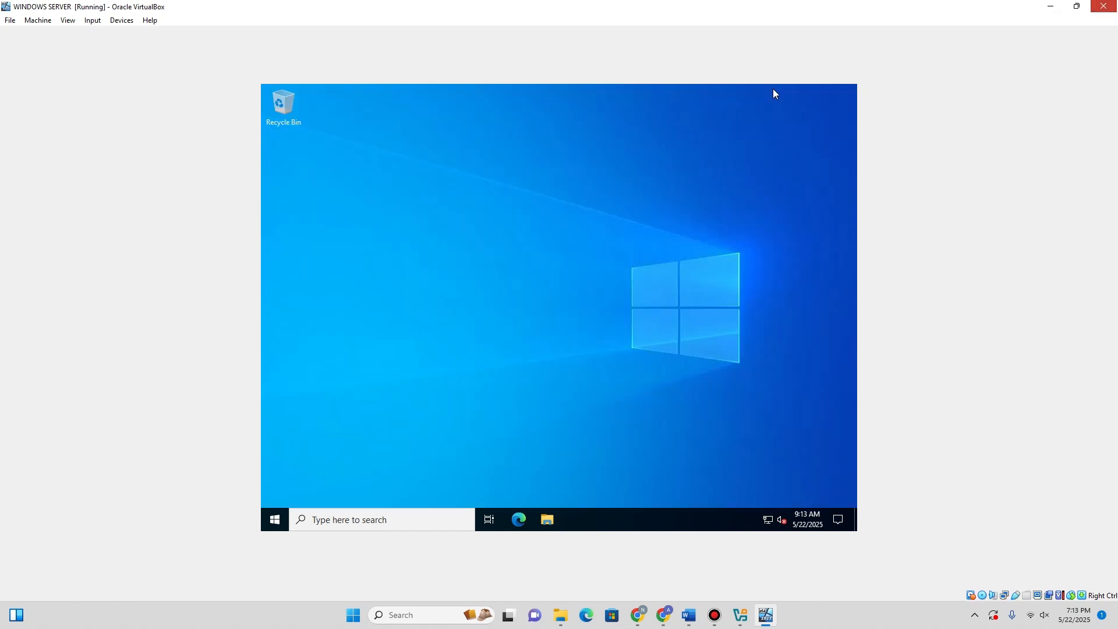
key(ctrl+q)
key(Down)
key(Down)
key(Return)
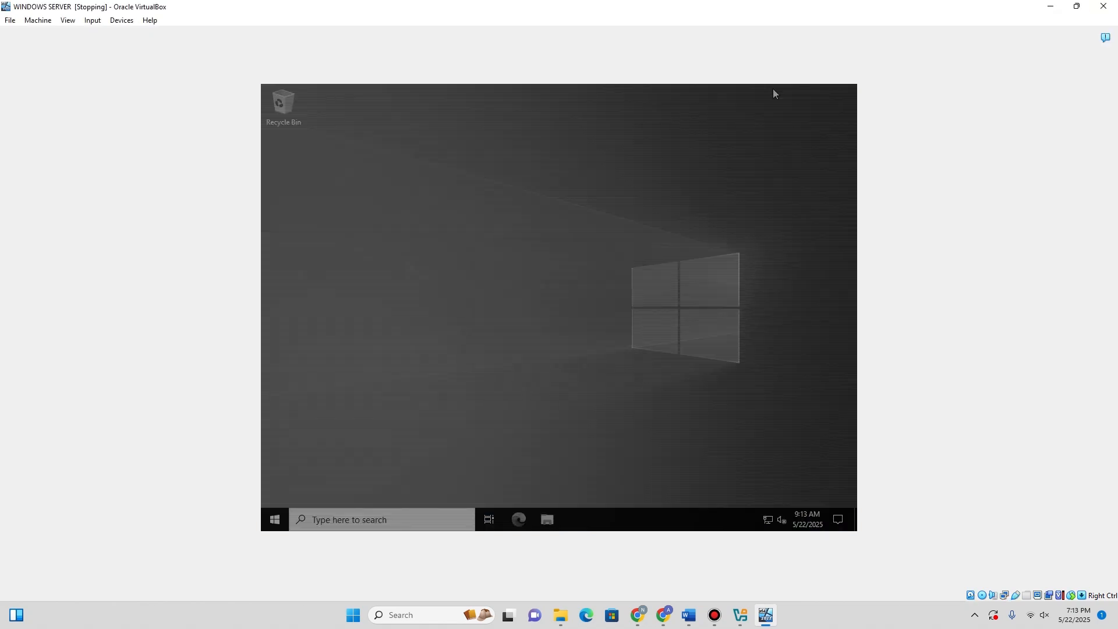
- Boot SALES WINDOWS PC into Windows 8 setup, try Install now, and dismiss the 0xE0000100 error
click(146, 95)
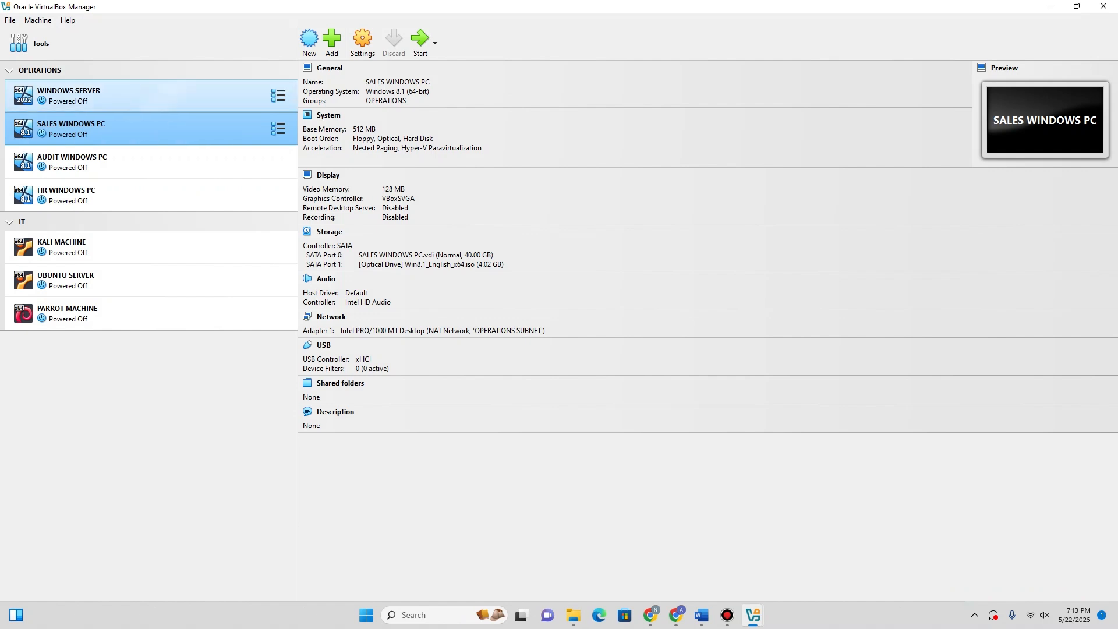
click(146, 128)
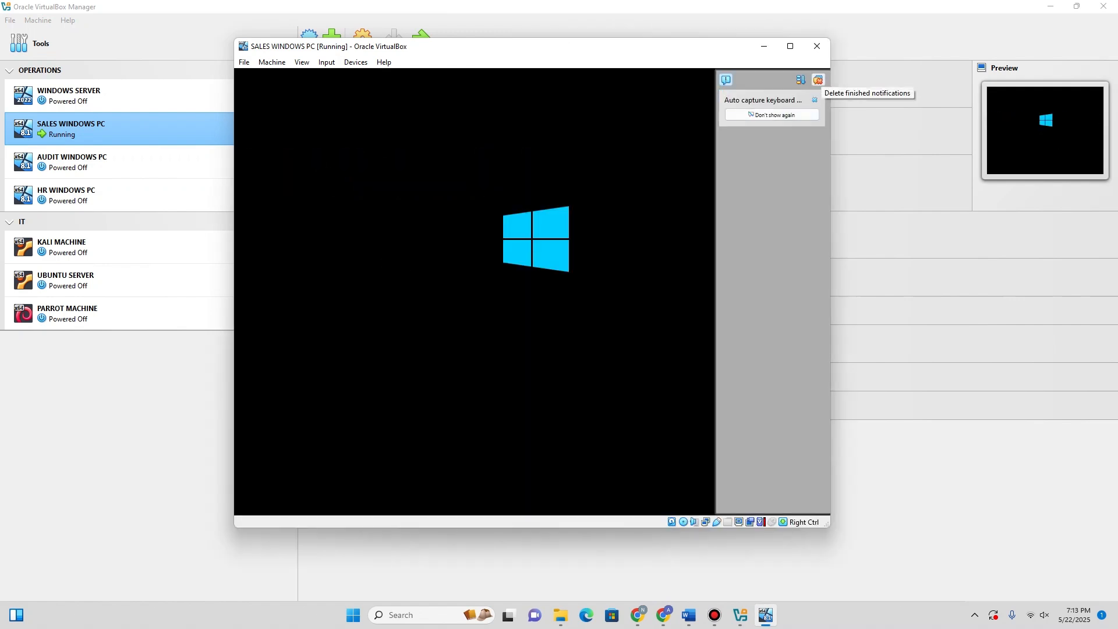
click(818, 80)
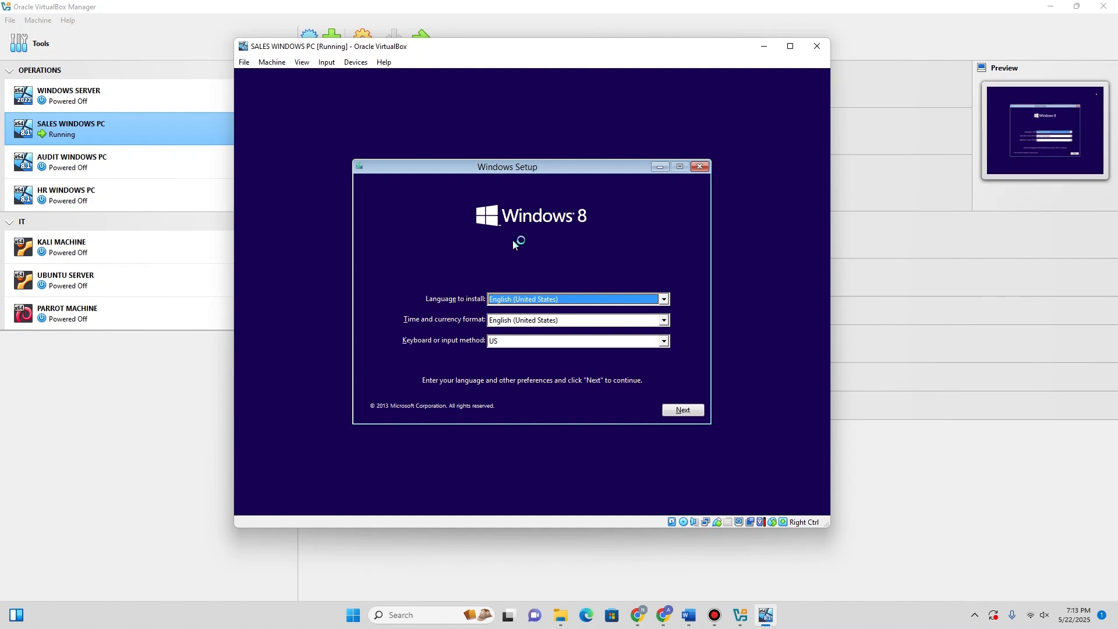
click(690, 413)
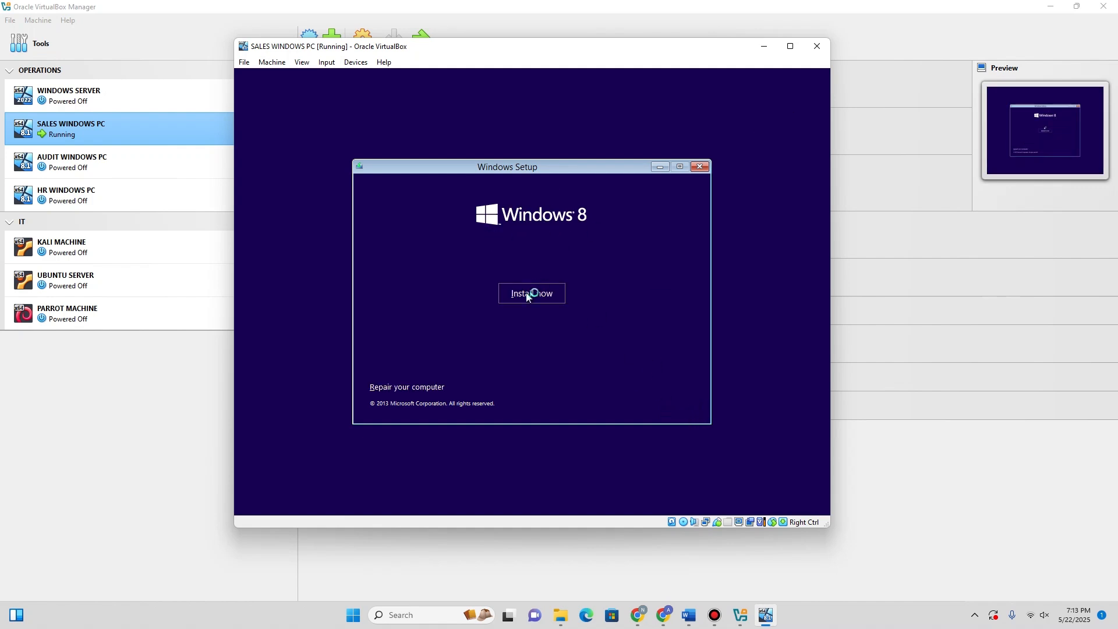
click(527, 292)
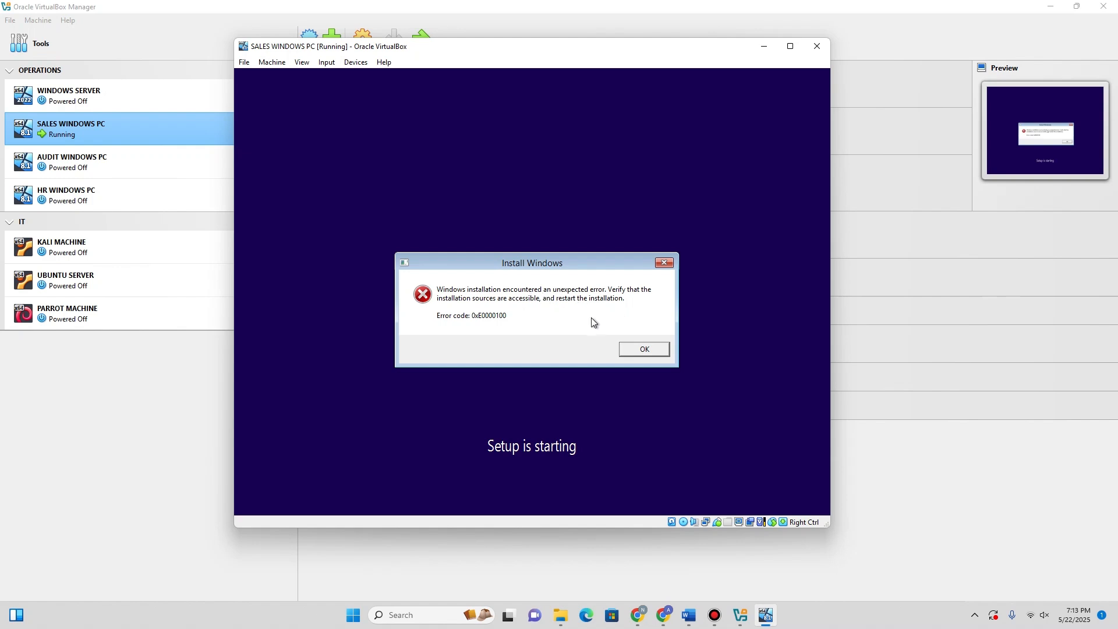
click(653, 350)
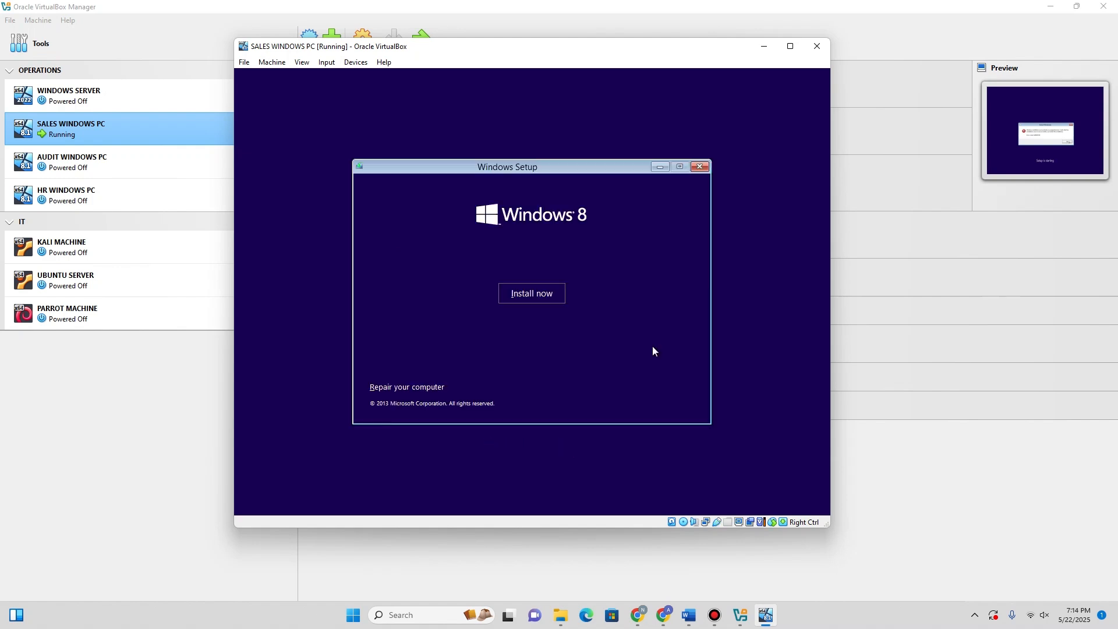
- Power off SALES WINDOWS PC and delete AUDIT WINDOWS PC along with all its files
click(817, 46)
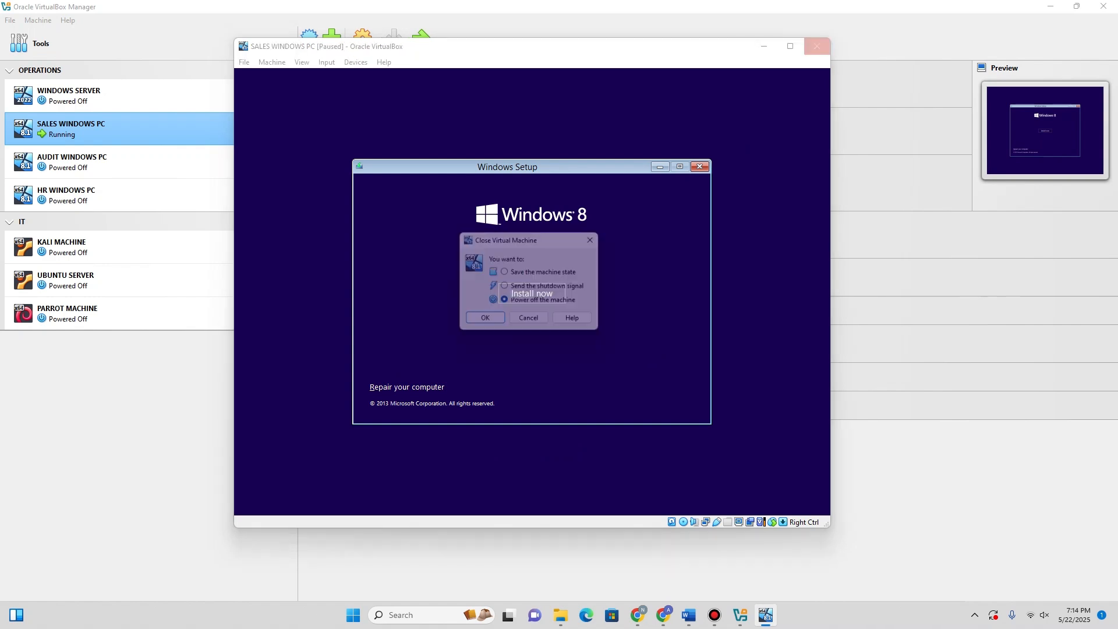
click(485, 322)
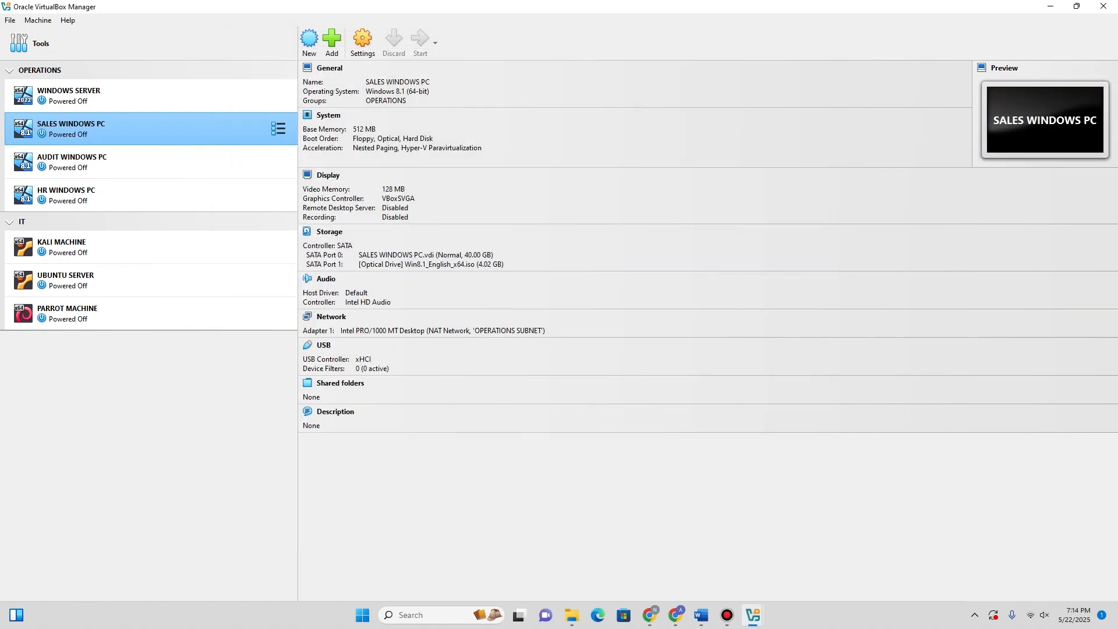
click(146, 162)
right_click(103, 170)
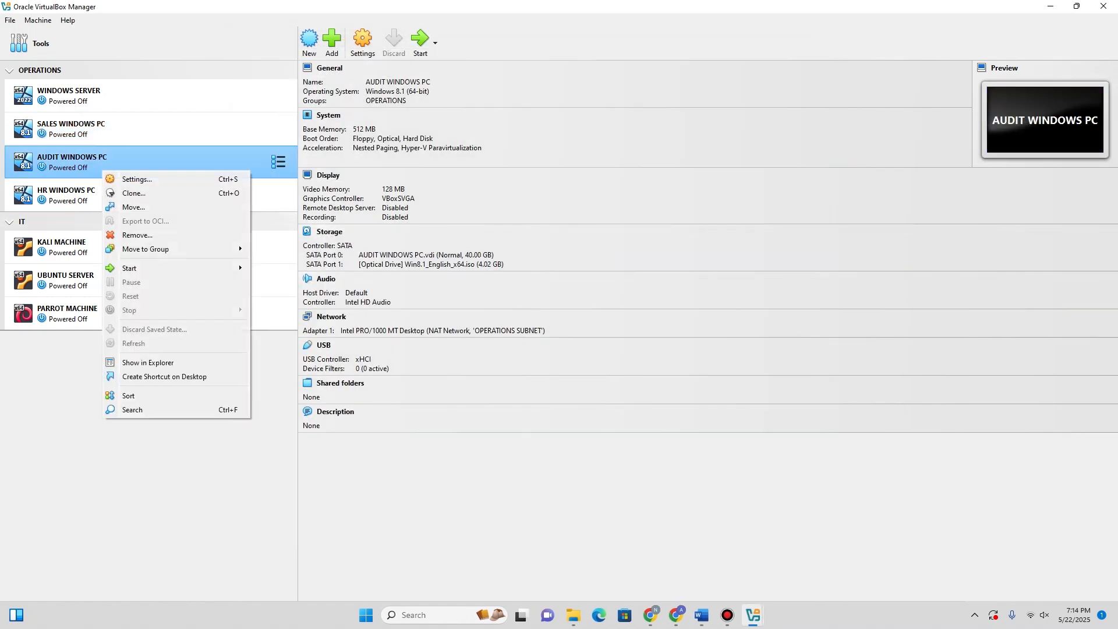
click(137, 235)
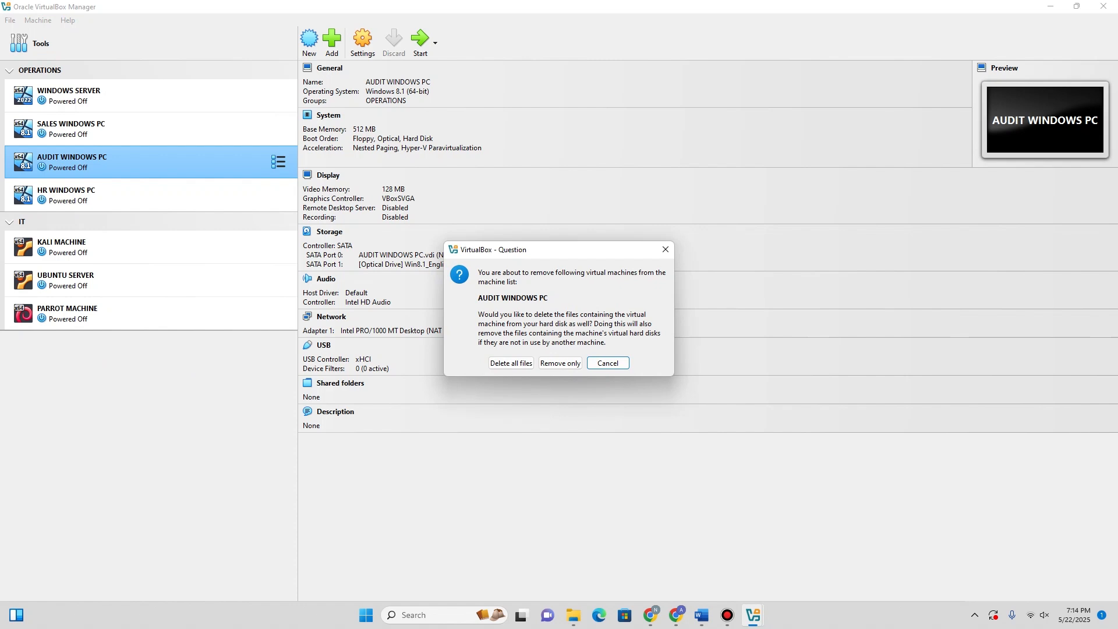
click(510, 363)
- Delete HR WINDOWS PC with all its files, then start SALES WINDOWS PC again
right_click(91, 169)
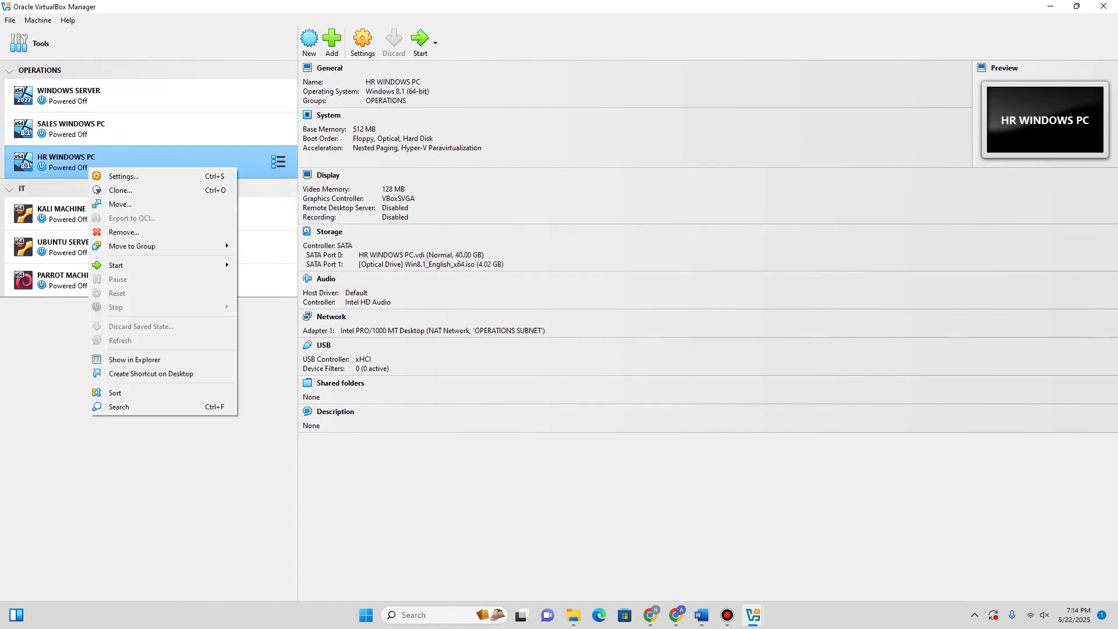
key(Down)
key(Down)
key(Down)
key(Down)
key(Down)
key(Up)
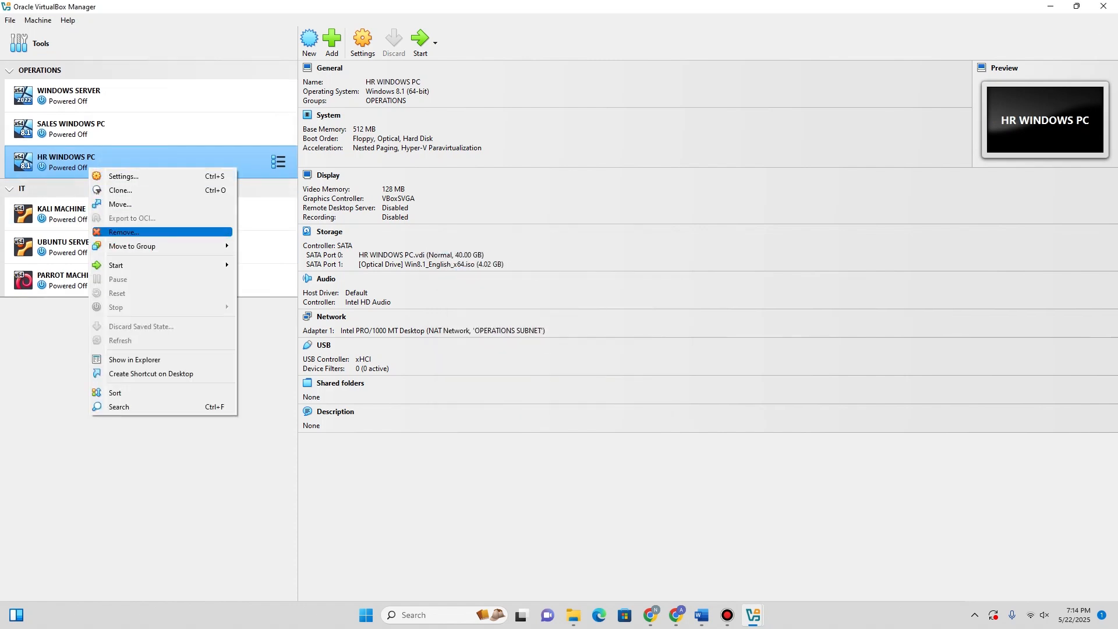
key(Return)
click(511, 363)
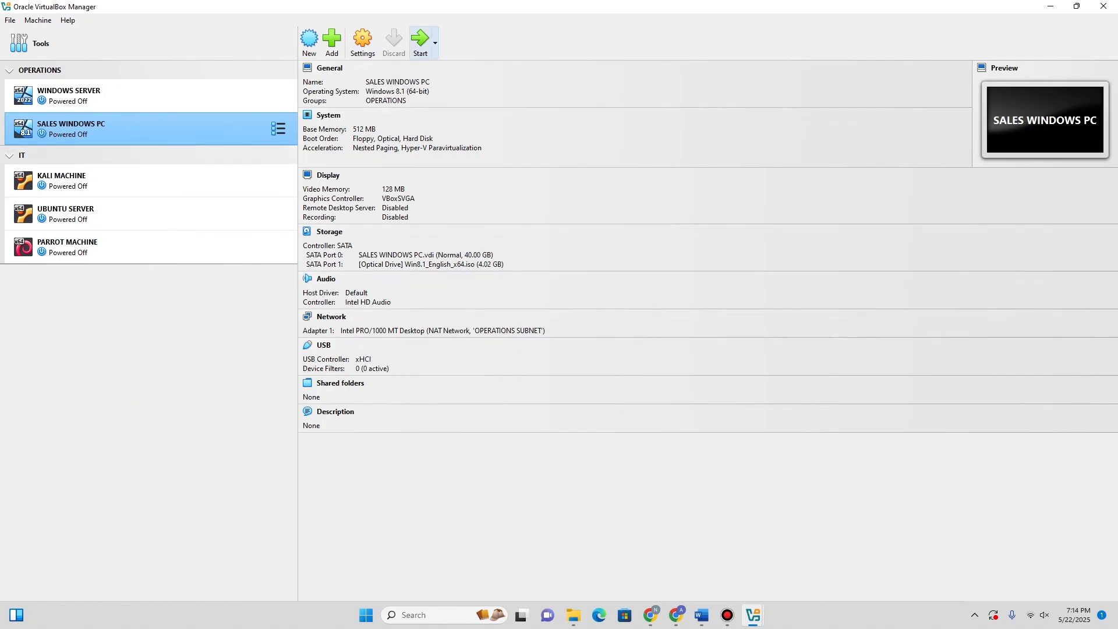
click(419, 41)
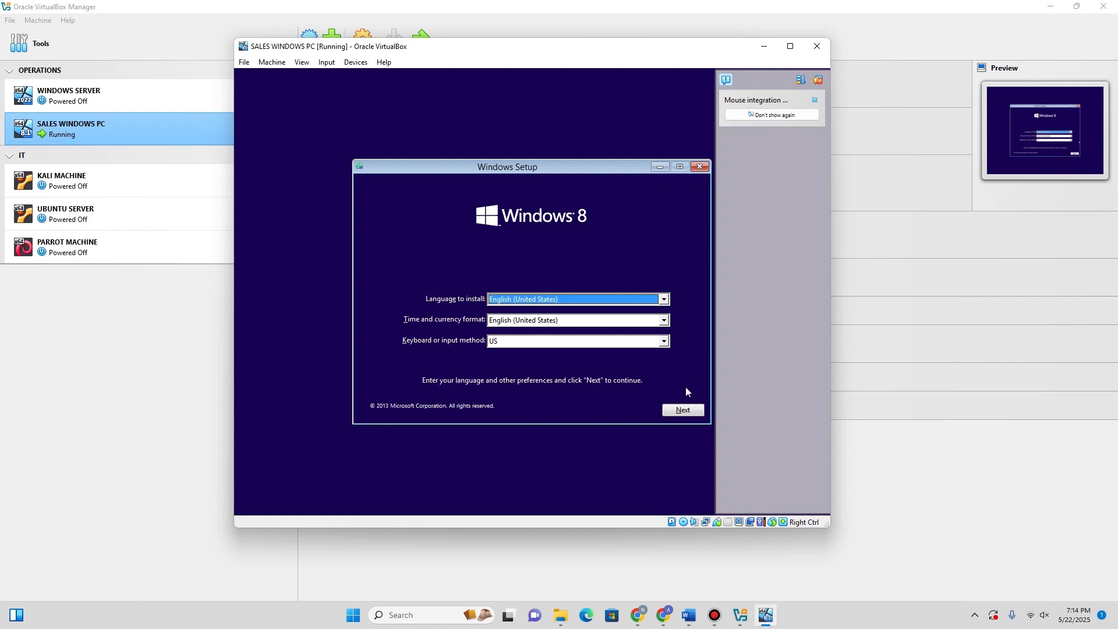
- Retry the Windows install, dismiss the 0xE0000100 error, and cancel Windows Setup
click(681, 407)
click(554, 295)
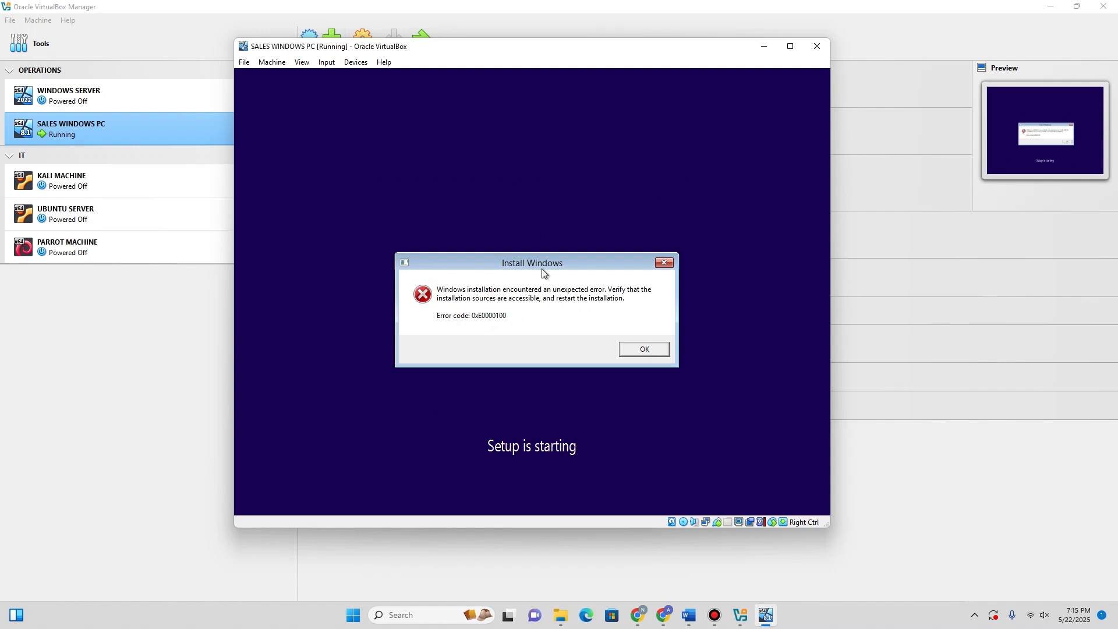
click(664, 262)
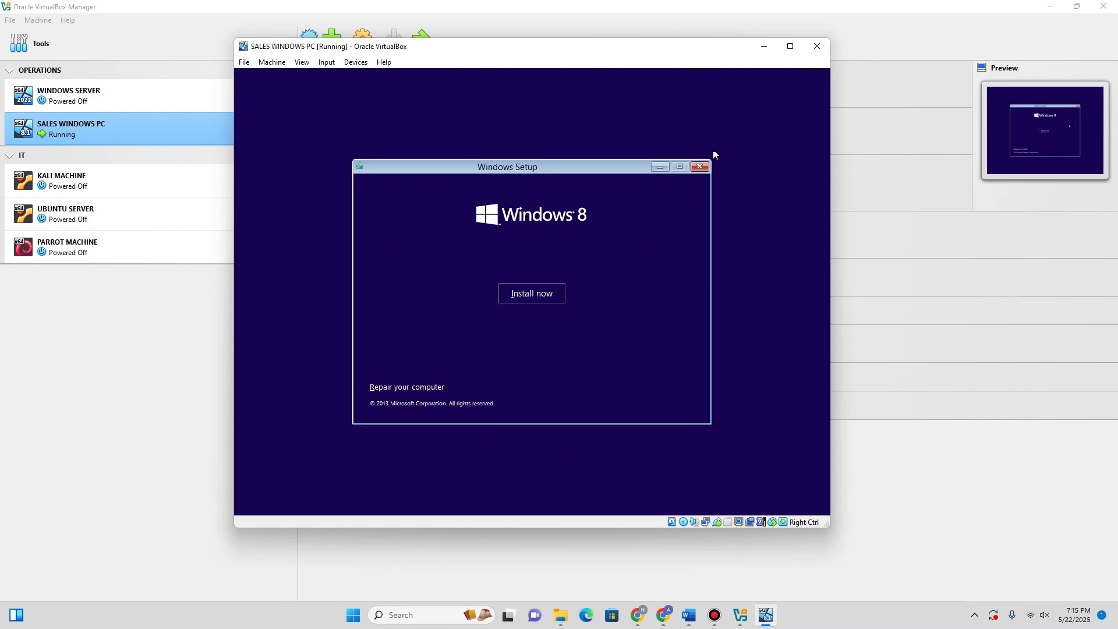
click(699, 167)
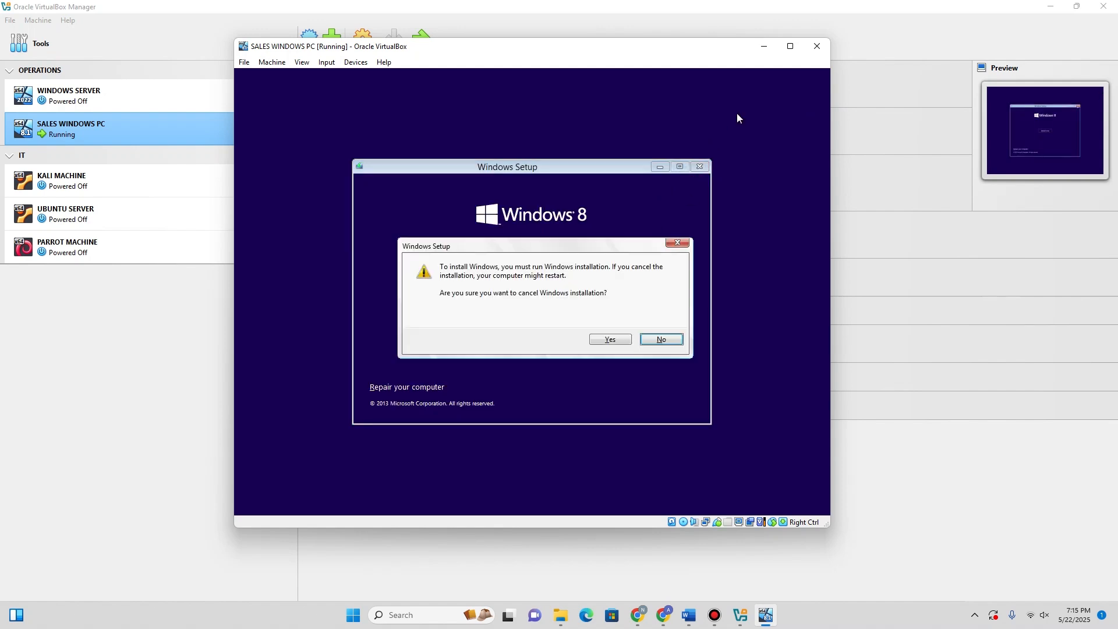
click(616, 338)
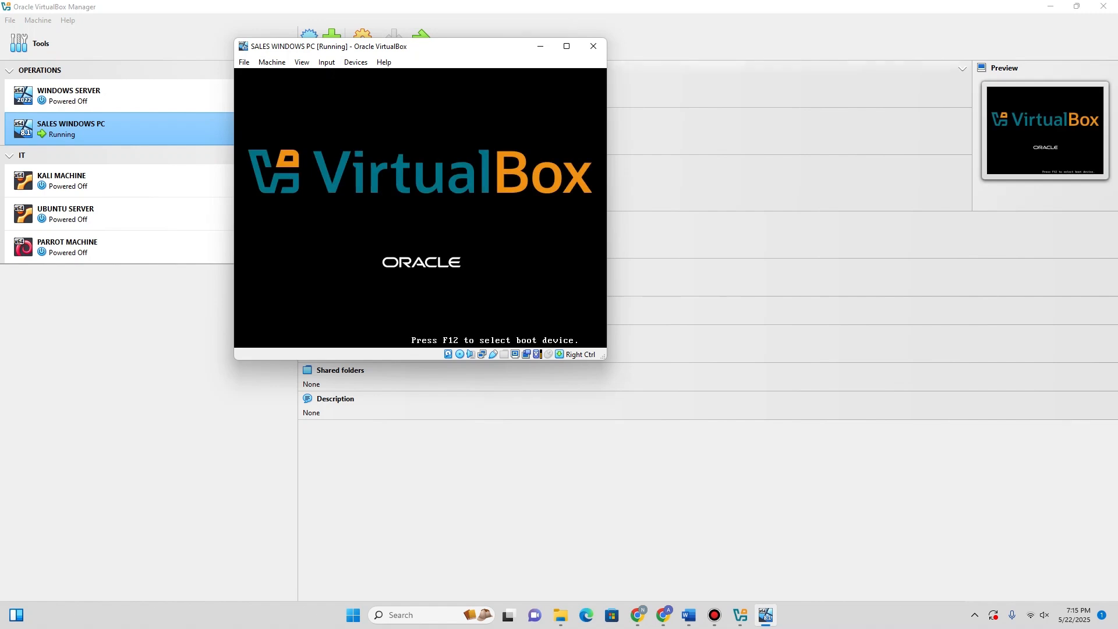
- Power off SALES WINDOWS PC and open its settings
click(593, 46)
key(Return)
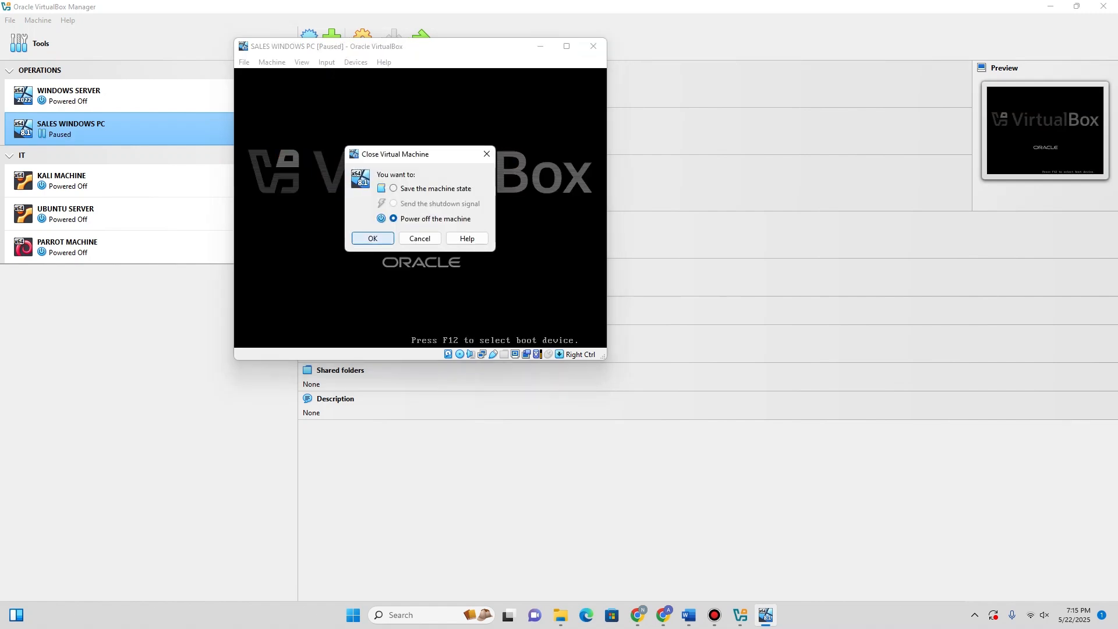
click(362, 41)
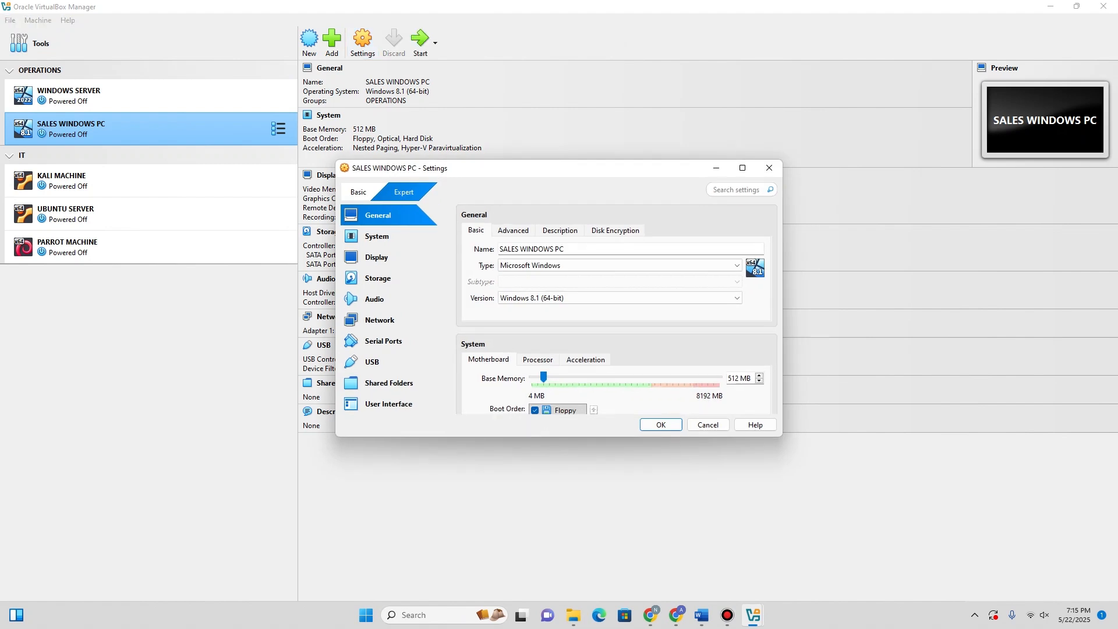
- Raise SALES WINDOWS PC's base memory from 512 MB to 1024 MB in System settings
click(377, 236)
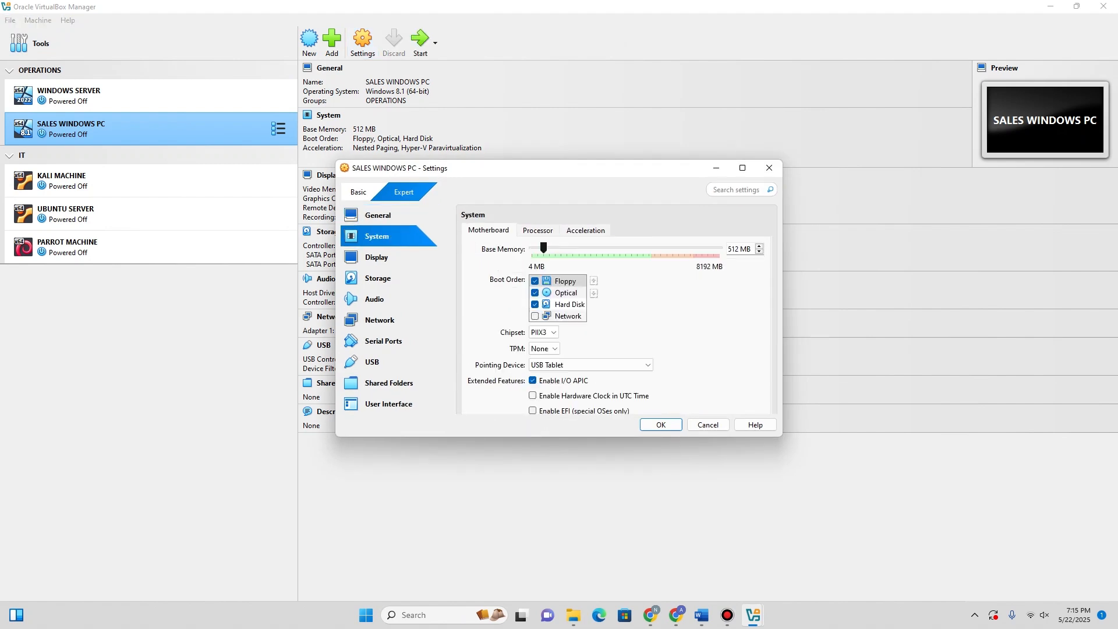
drag(544, 248, 555, 248)
click(661, 424)
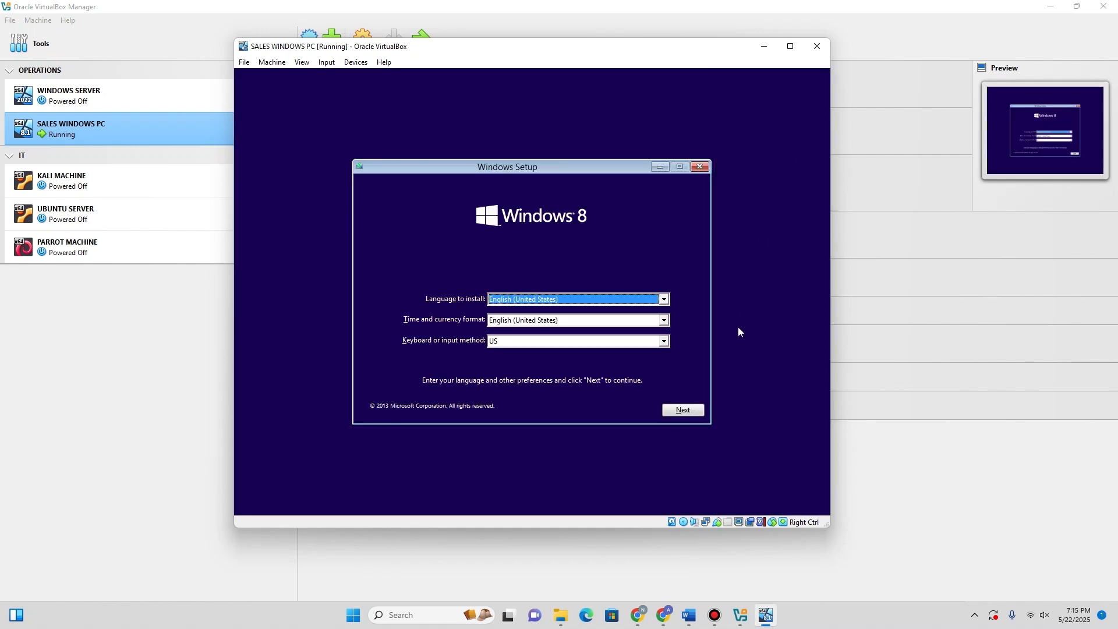
- Advance Windows setup to the product key page and bring up the Download links document in Word
click(698, 410)
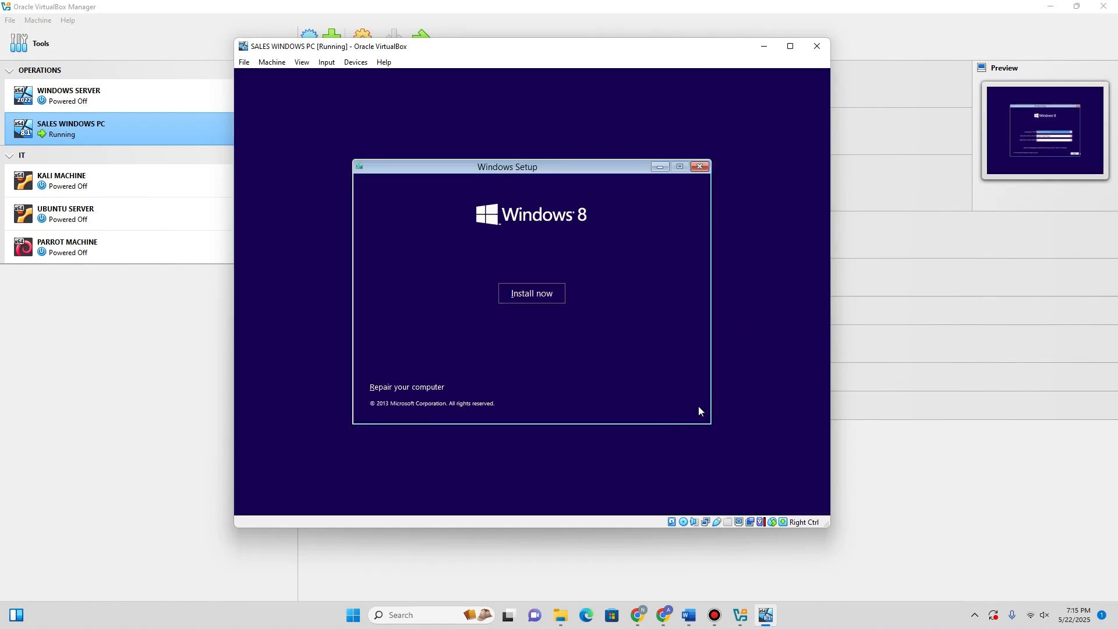
click(553, 297)
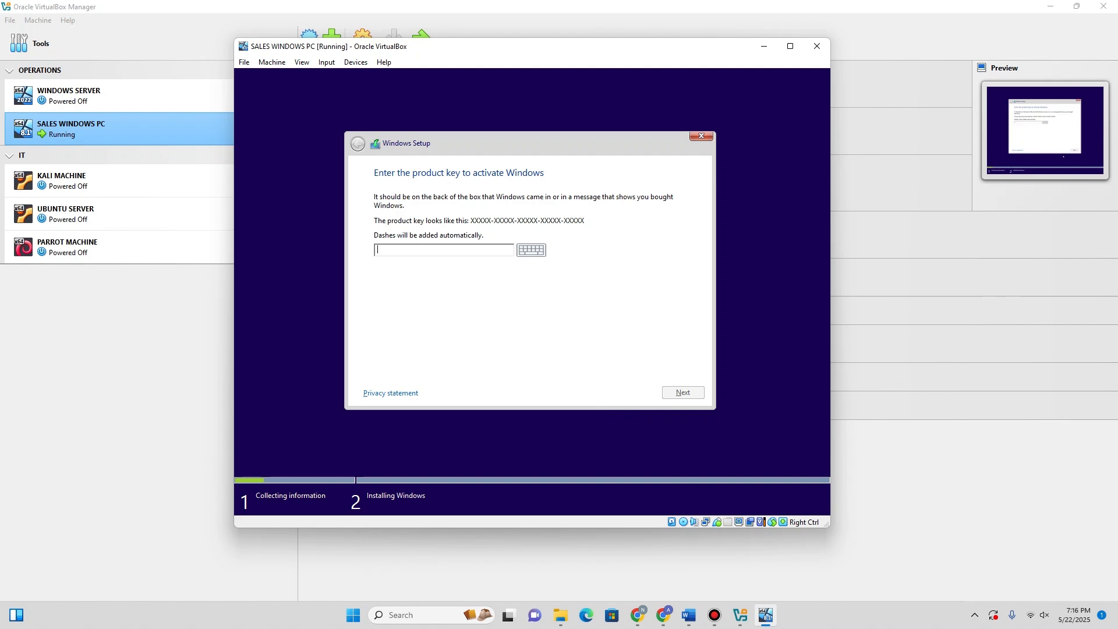
click(689, 614)
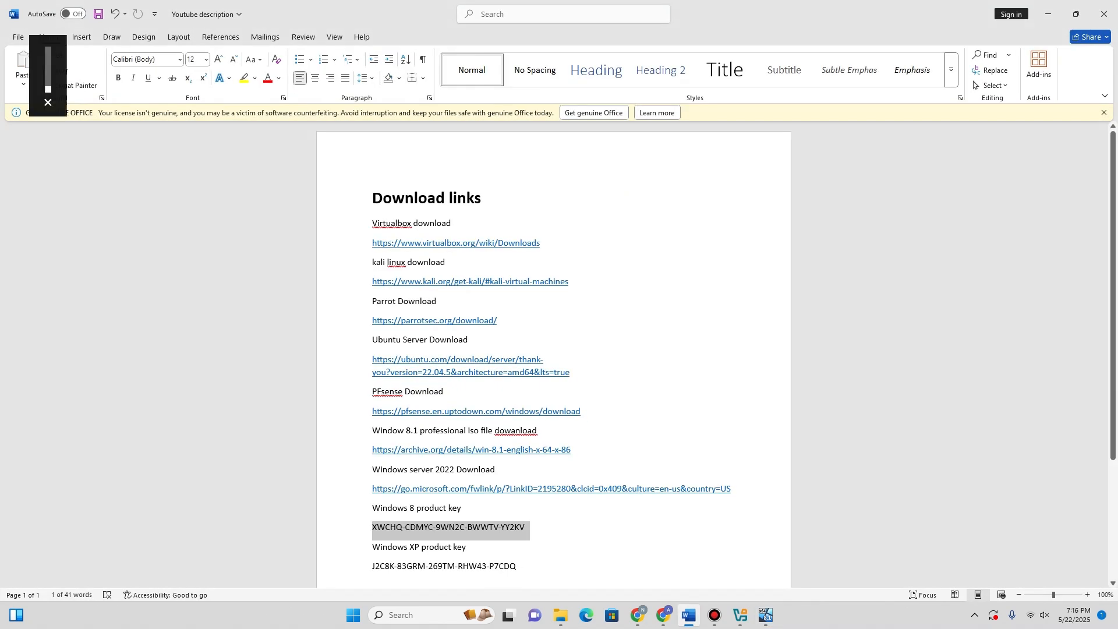
- Select the Windows 8 product key in the Word download notes
click(462, 508)
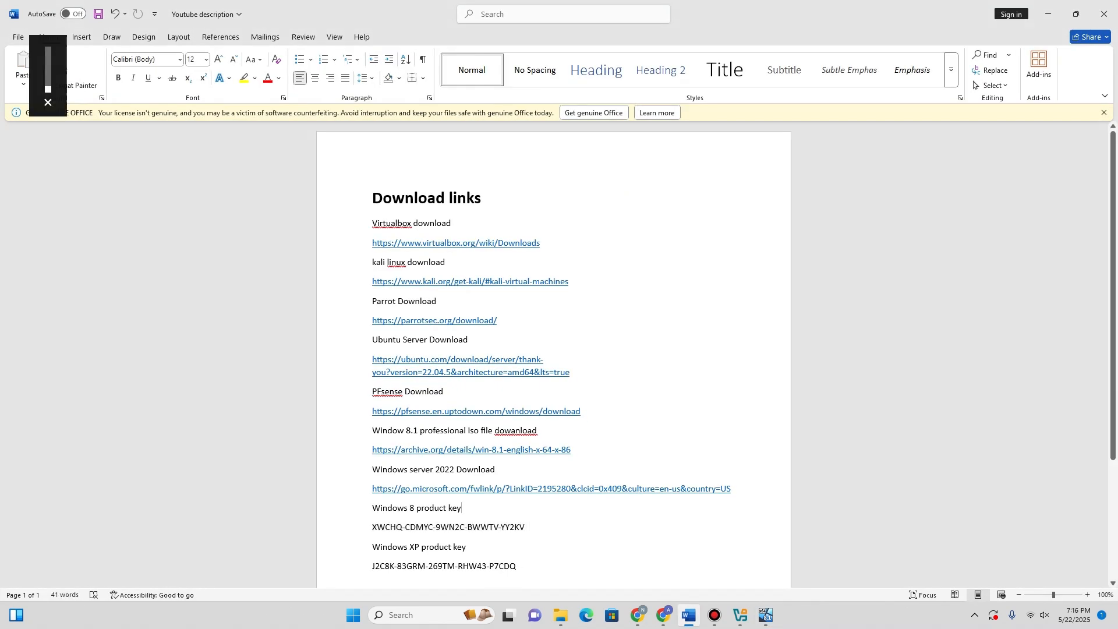
drag(372, 527, 402, 527)
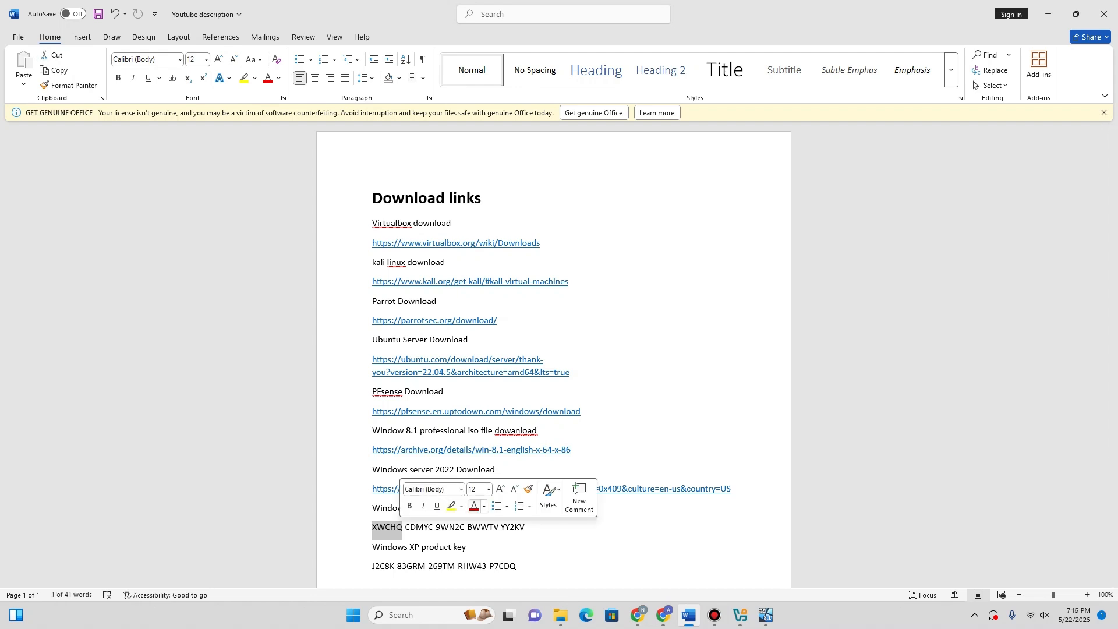
- Enter the Windows 8 product key in the Sales VM's setup and submit it
key(alt+Tab)
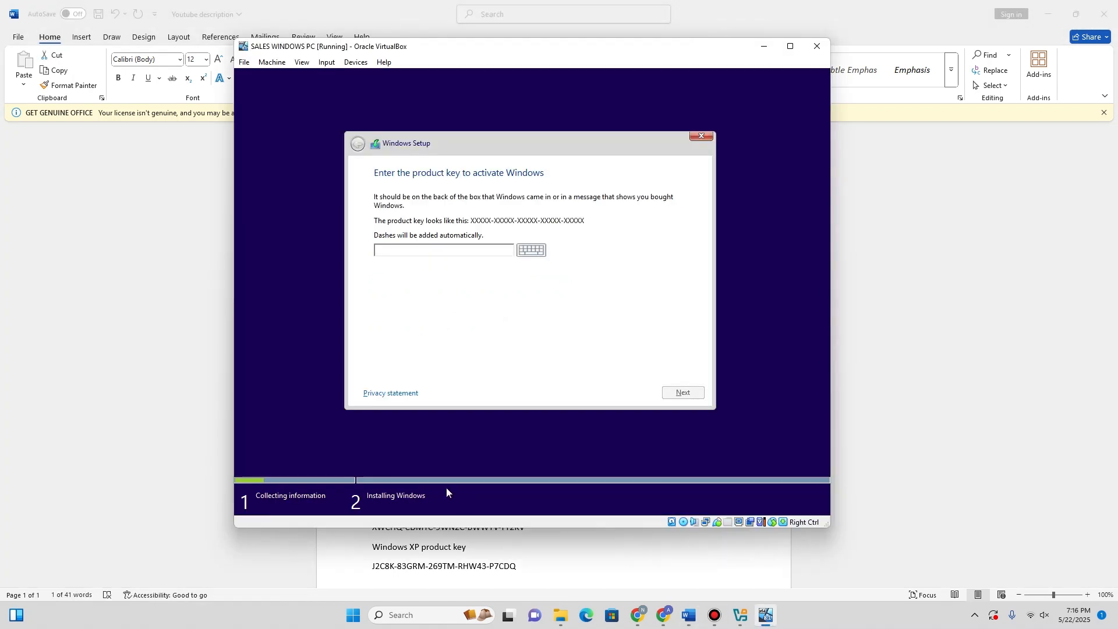
drag(508, 68, 509, 44)
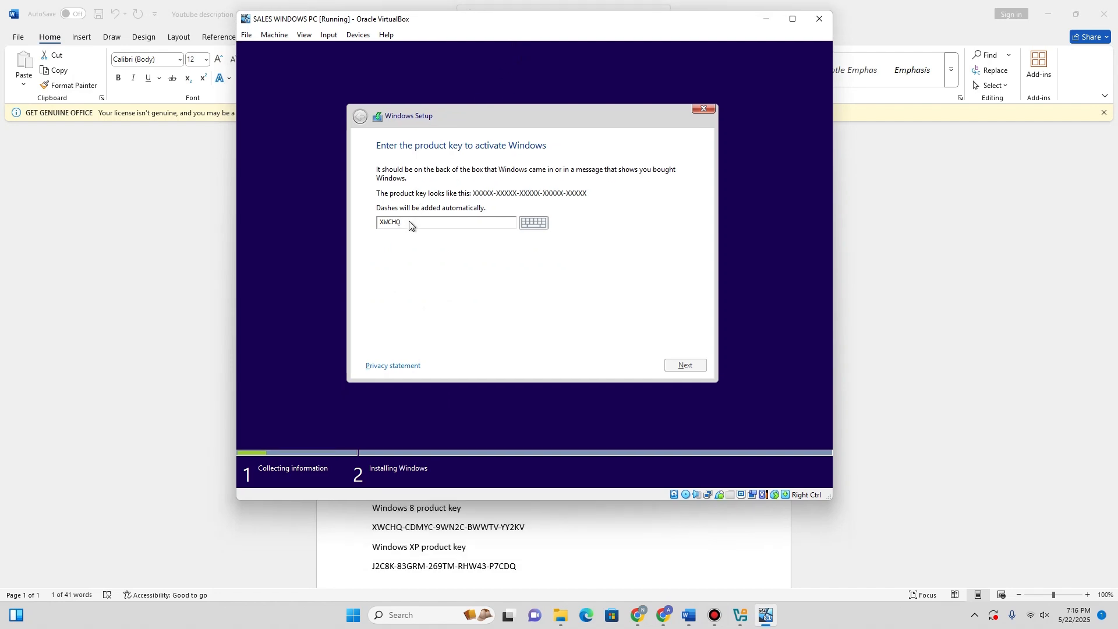
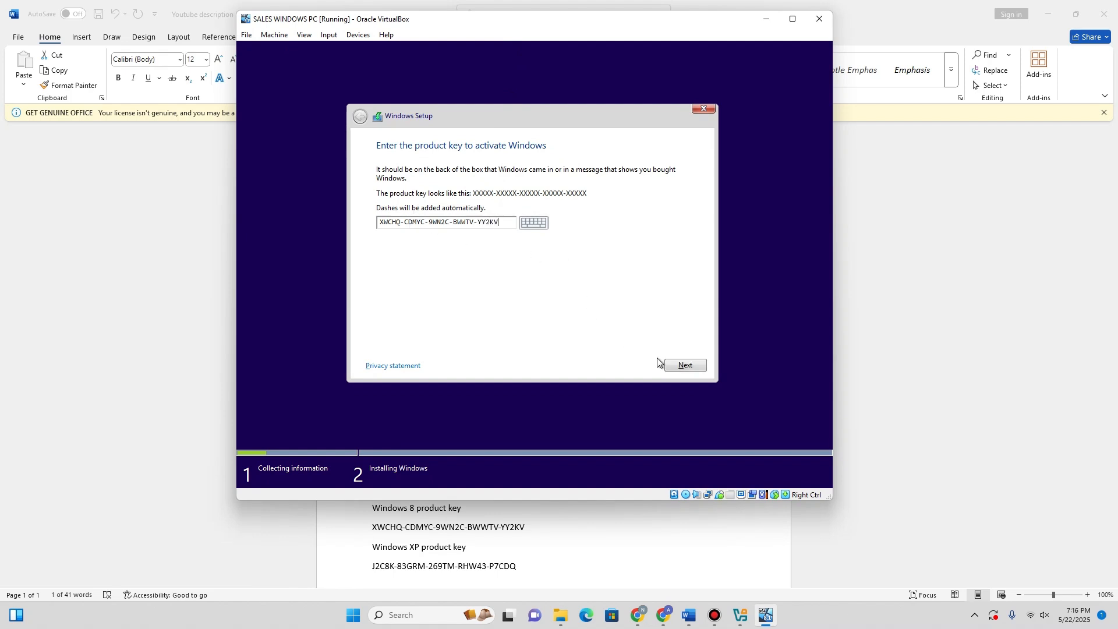
click(673, 366)
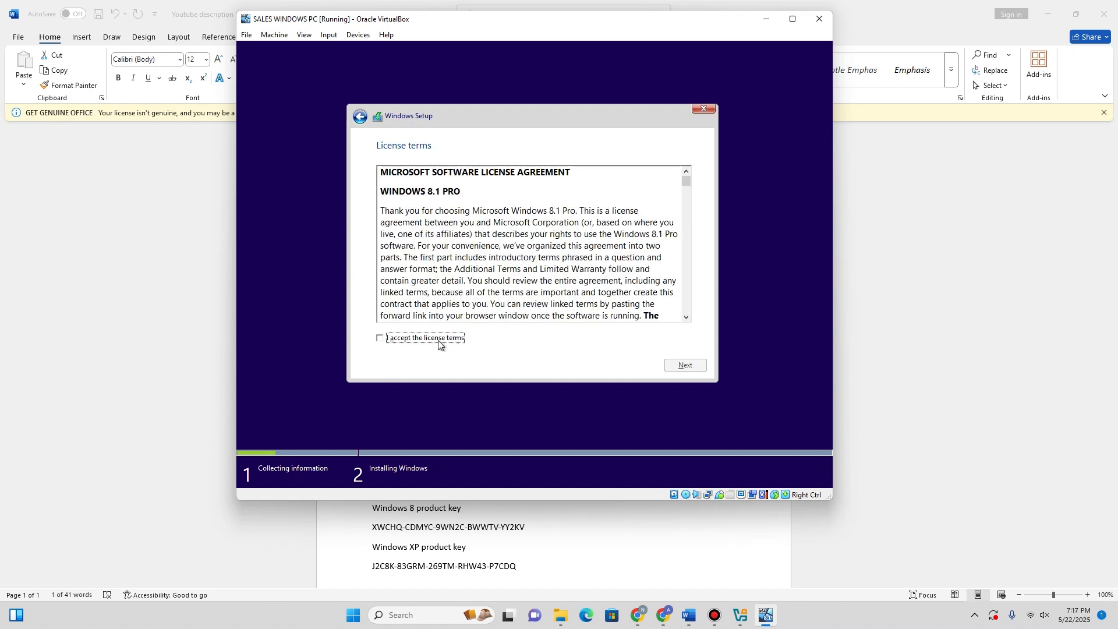
- Accept the licence terms and start a Custom Windows 8.1 install onto Drive 0
click(380, 338)
click(681, 366)
click(511, 261)
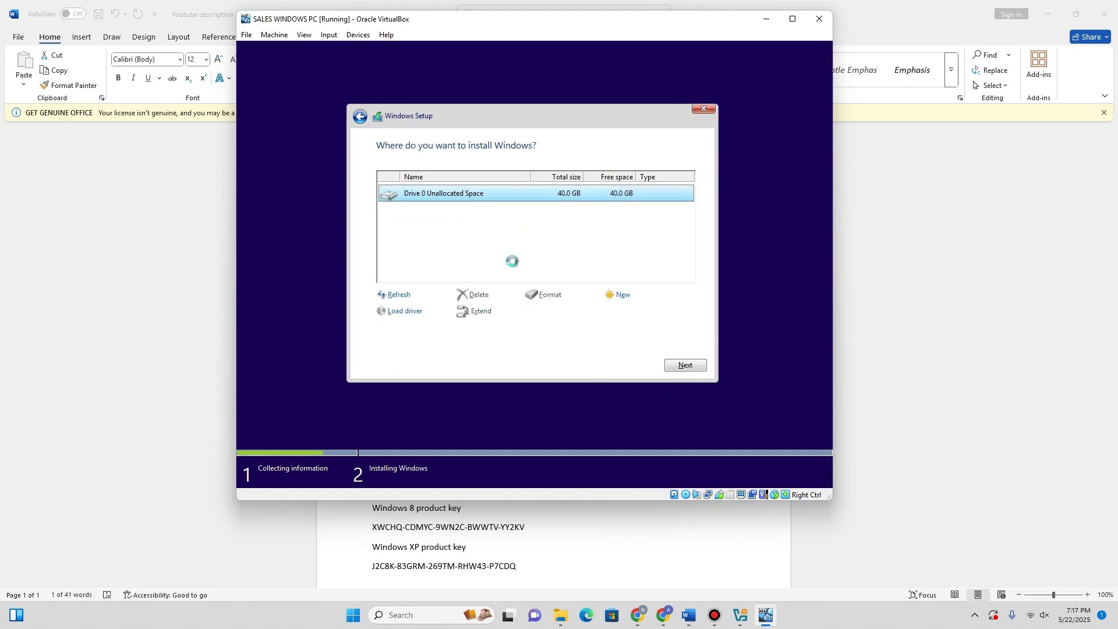
click(681, 365)
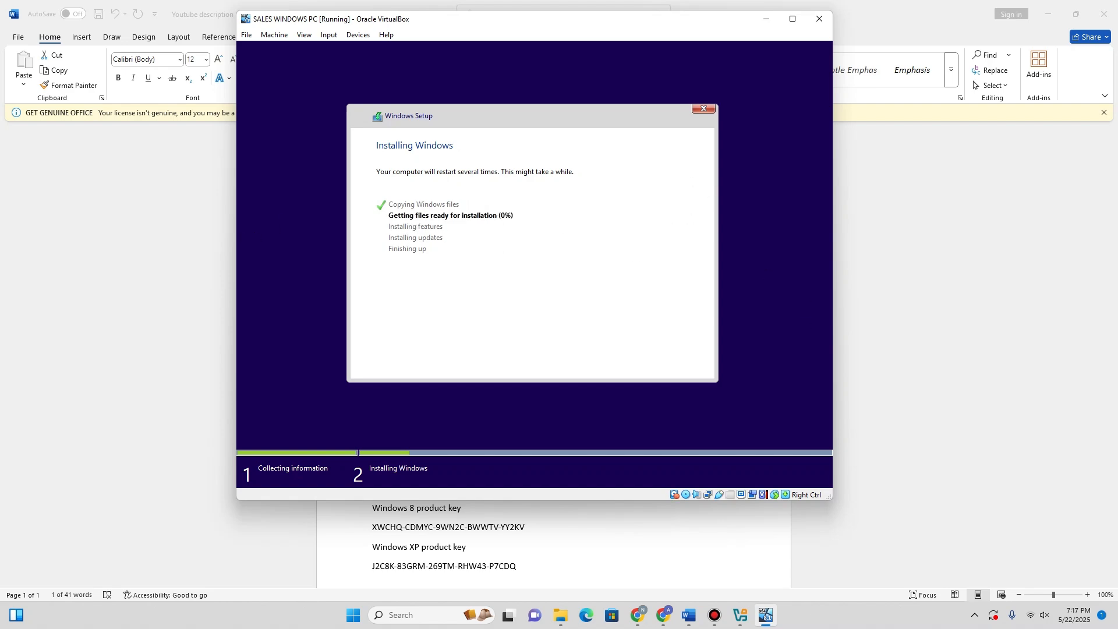
click(766, 615)
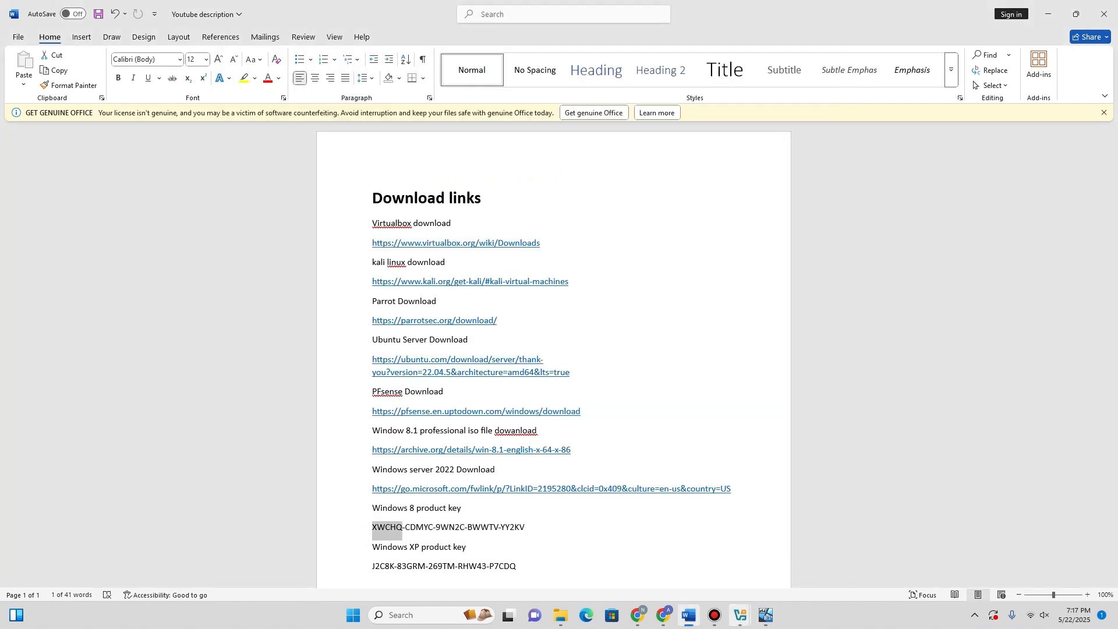
- Start a new machine in the OPERATIONS group named AUDIT WINDOWS PC using the Win8.1 ISO
mouse_move(741, 616)
click(802, 551)
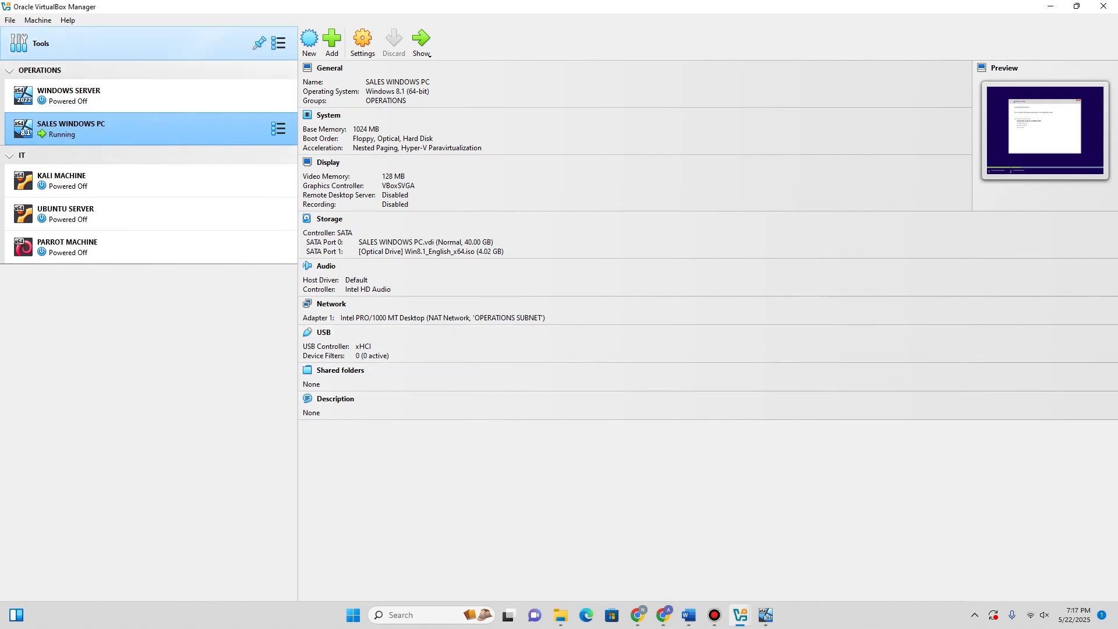
click(309, 40)
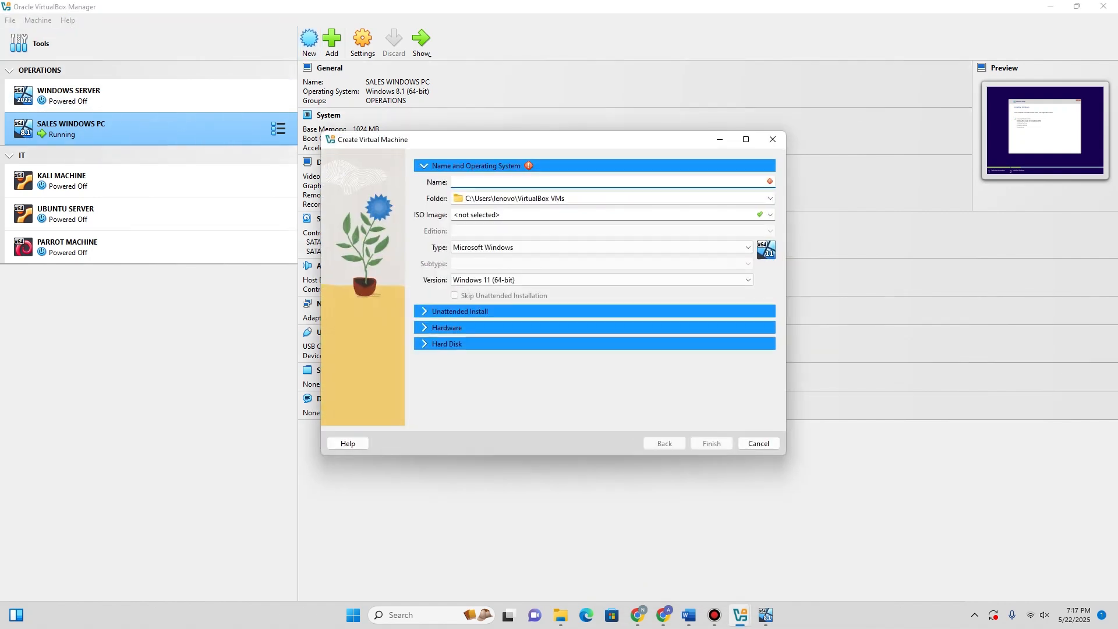
click(761, 145)
right_click(40, 70)
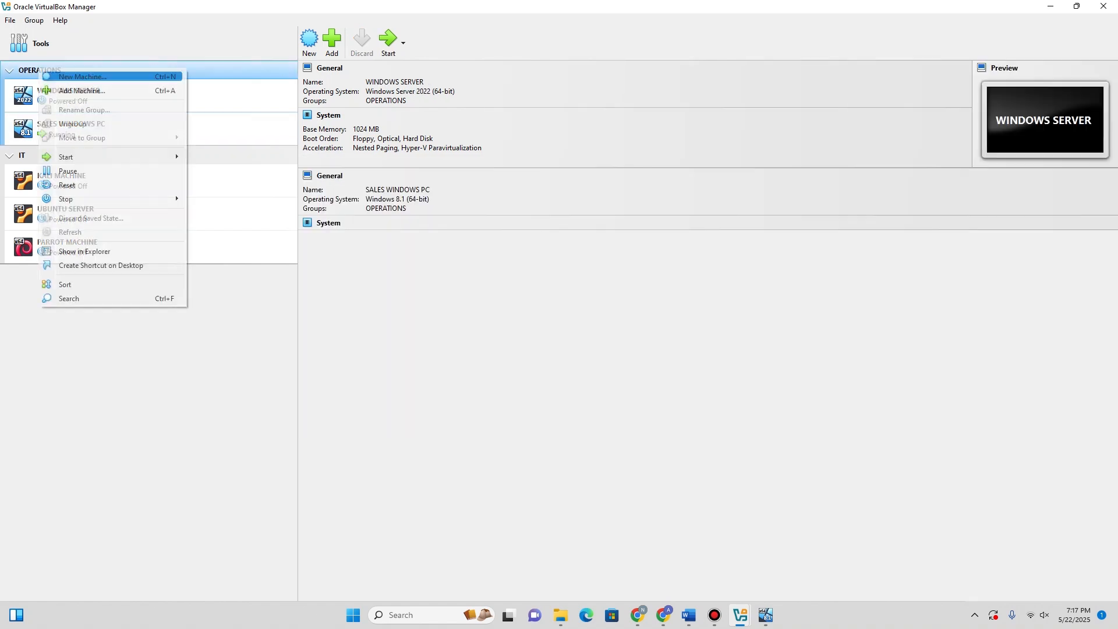
click(82, 77)
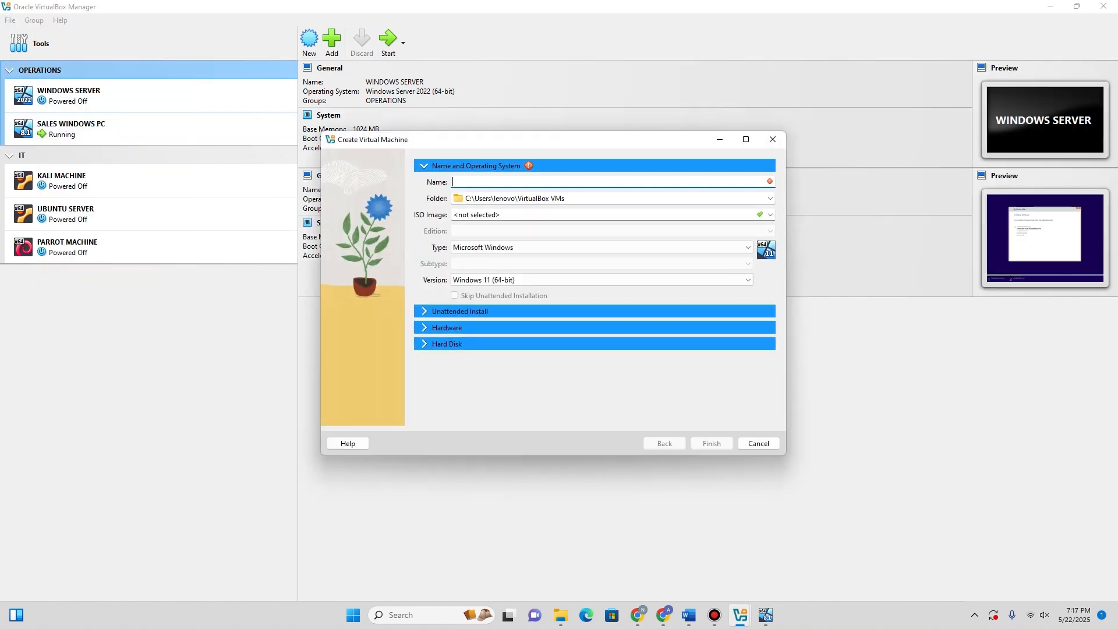
text(AUDIT WINDOWS PC)
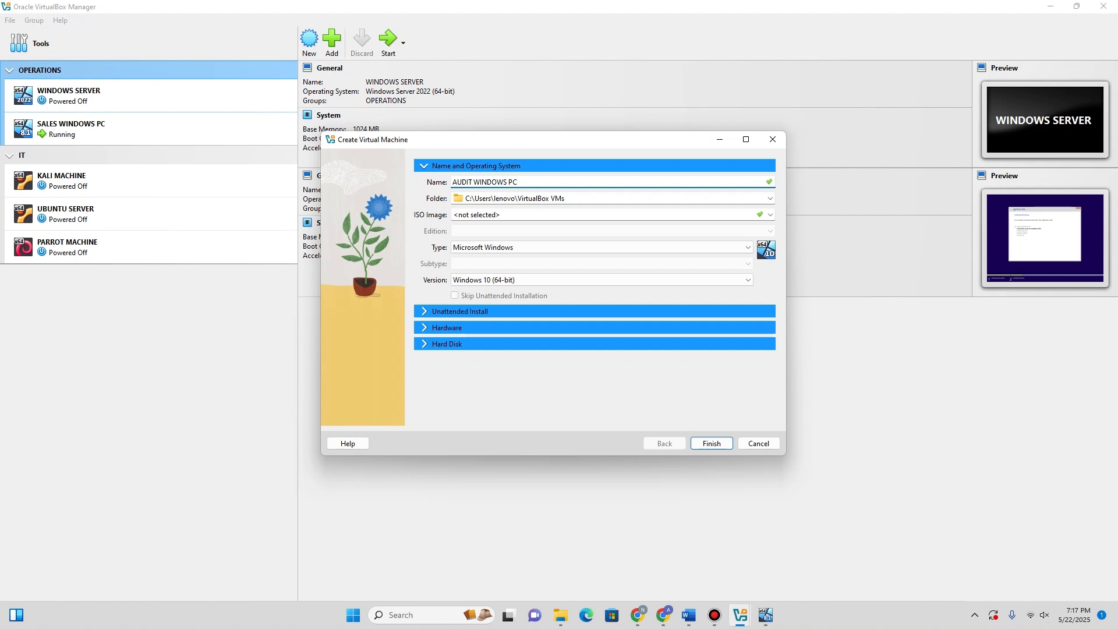
click(770, 215)
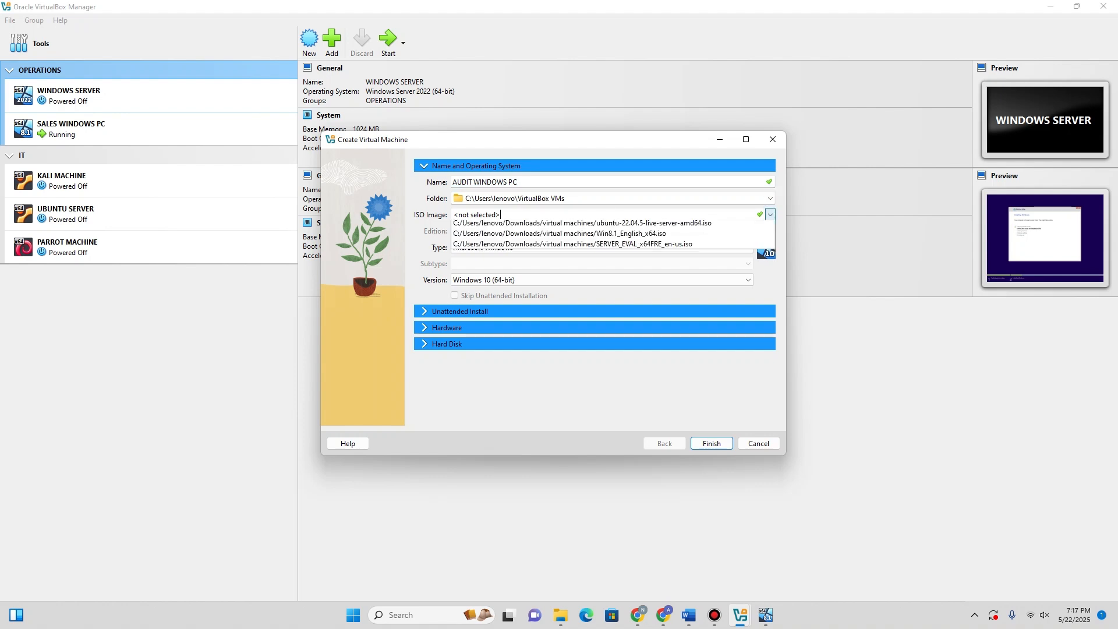
key(Down)
key(Down)
key(Down)
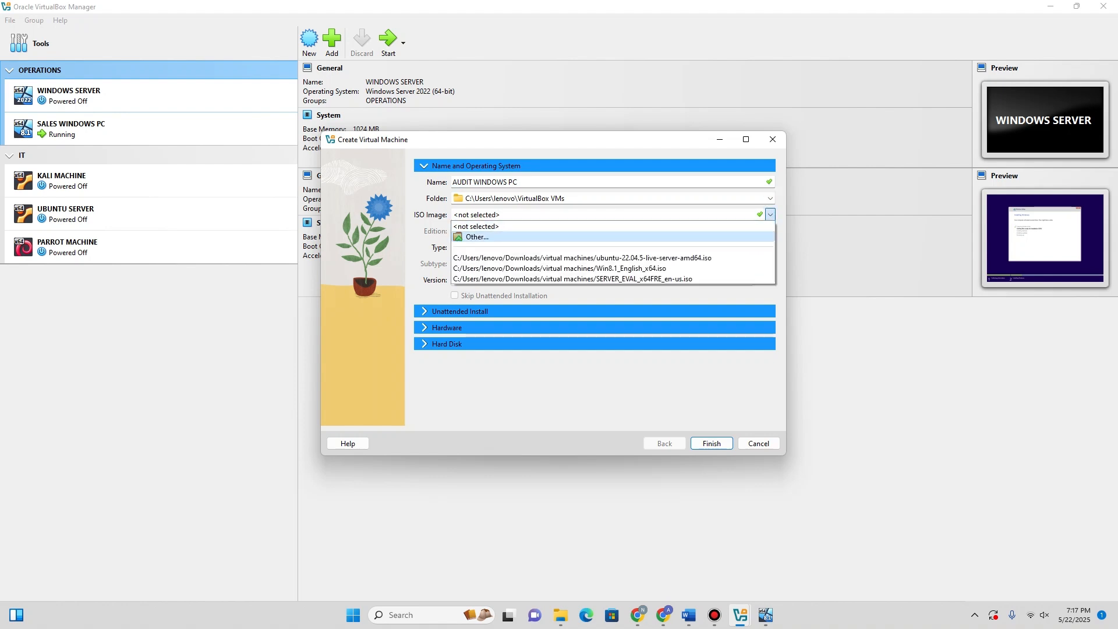
key(Return)
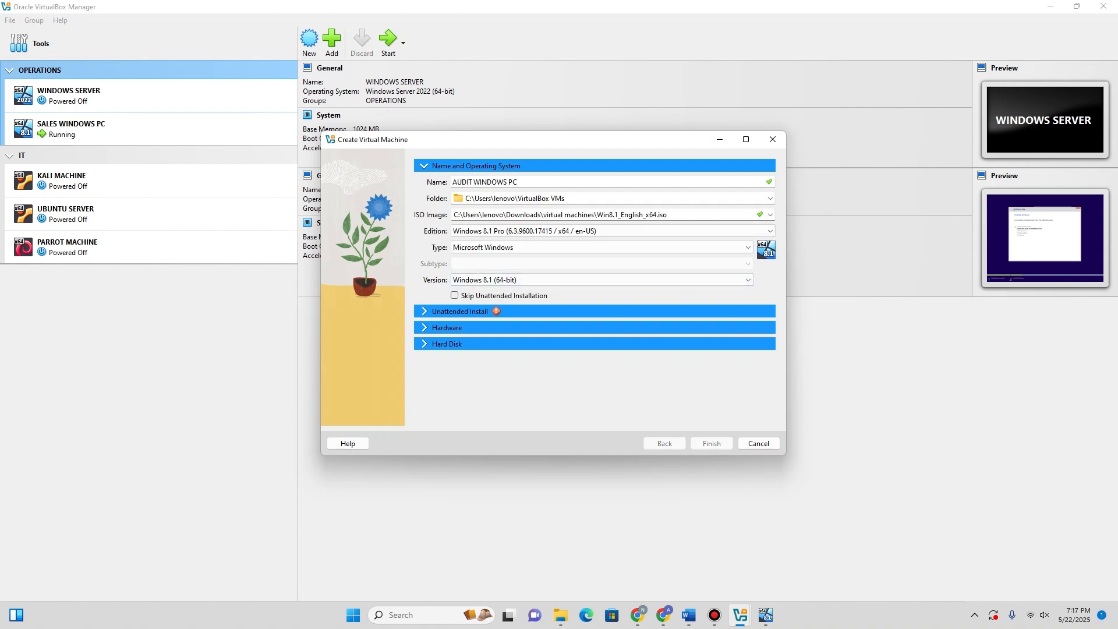
- Skip unattended installation, set base memory to 1024 MB, and finish creating the machine
click(455, 295)
click(447, 328)
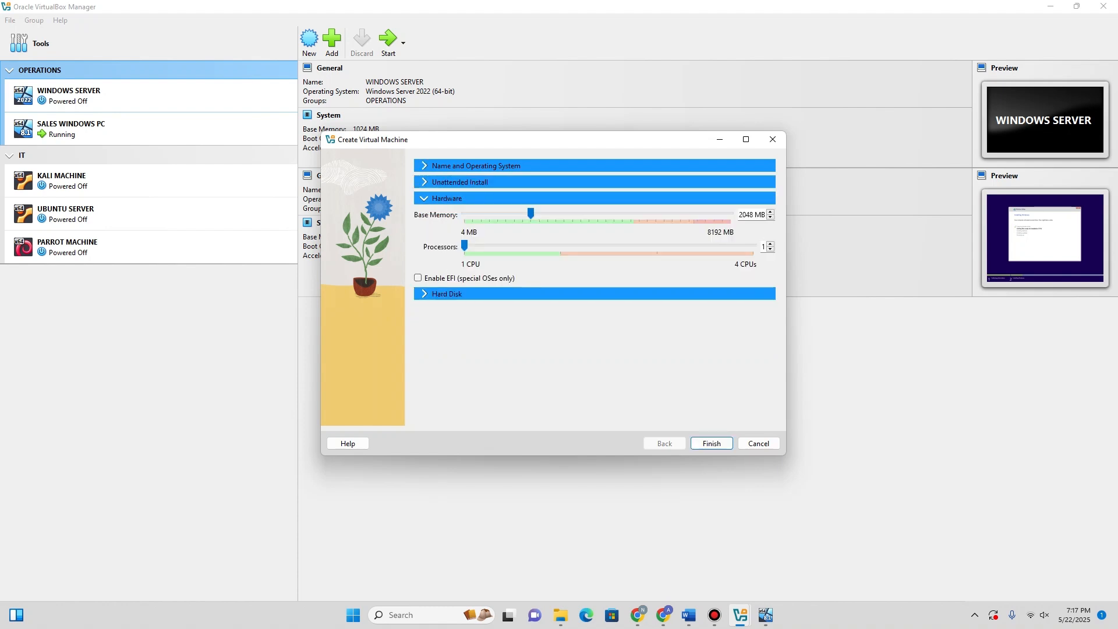
key(Left)
key(Left)
key(Left)
key(Left)
key(Left)
key(Left)
key(Left)
key(Left)
click(446, 294)
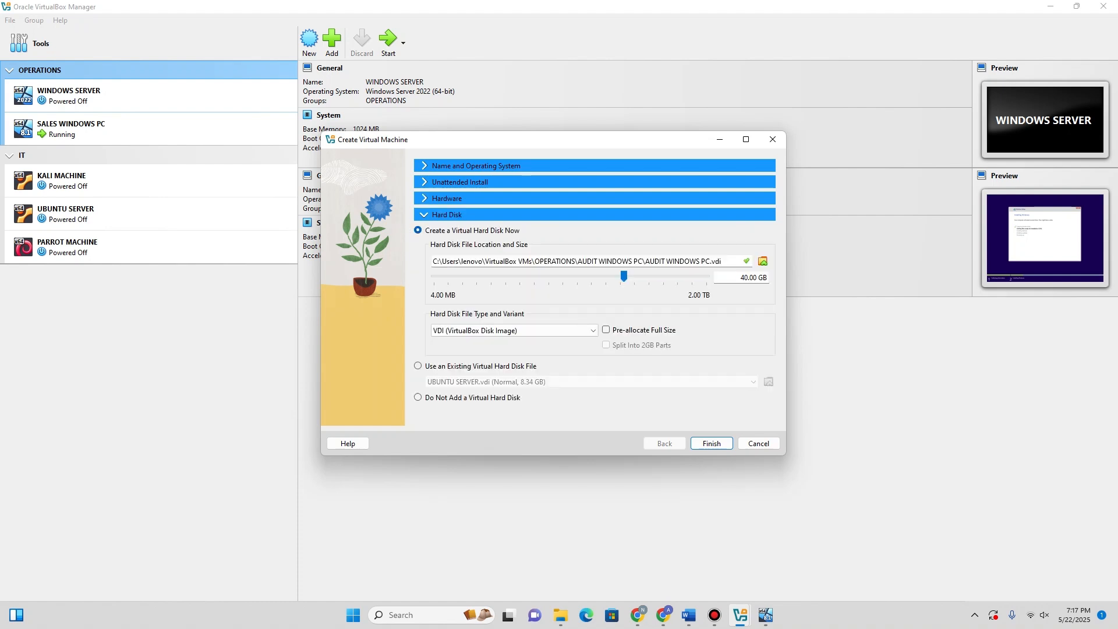
mouse_move(623, 276)
mouse_down()
mouse_move(582, 276)
mouse_move(624, 276)
mouse_up()
click(712, 443)
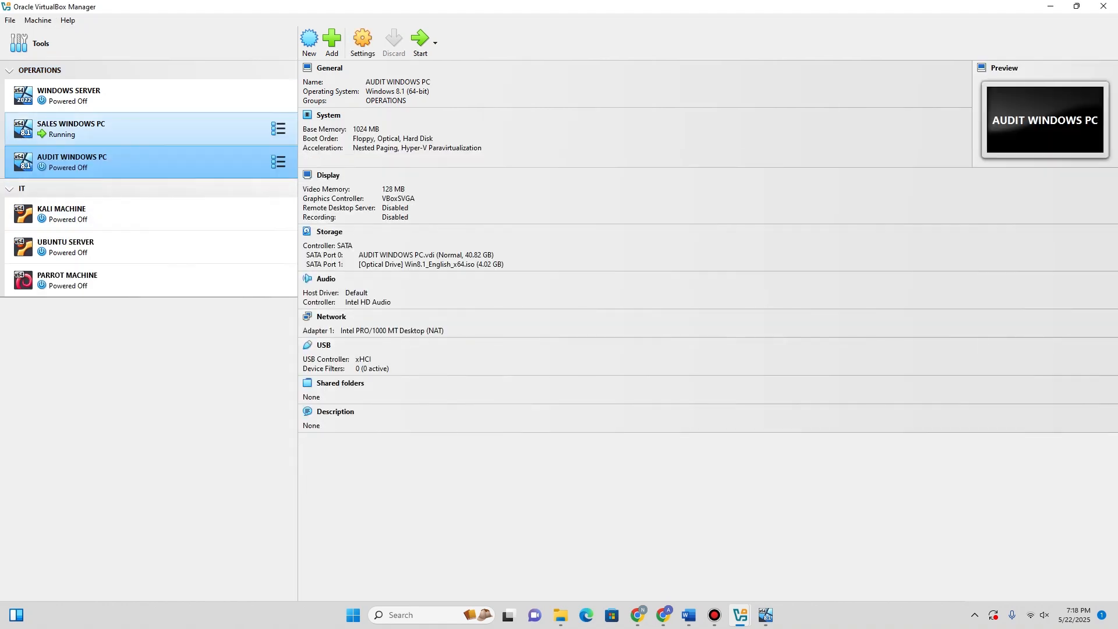
- Start a new machine in the OPERATIONS group named HR WINDOWS MACHINE
click(51, 71)
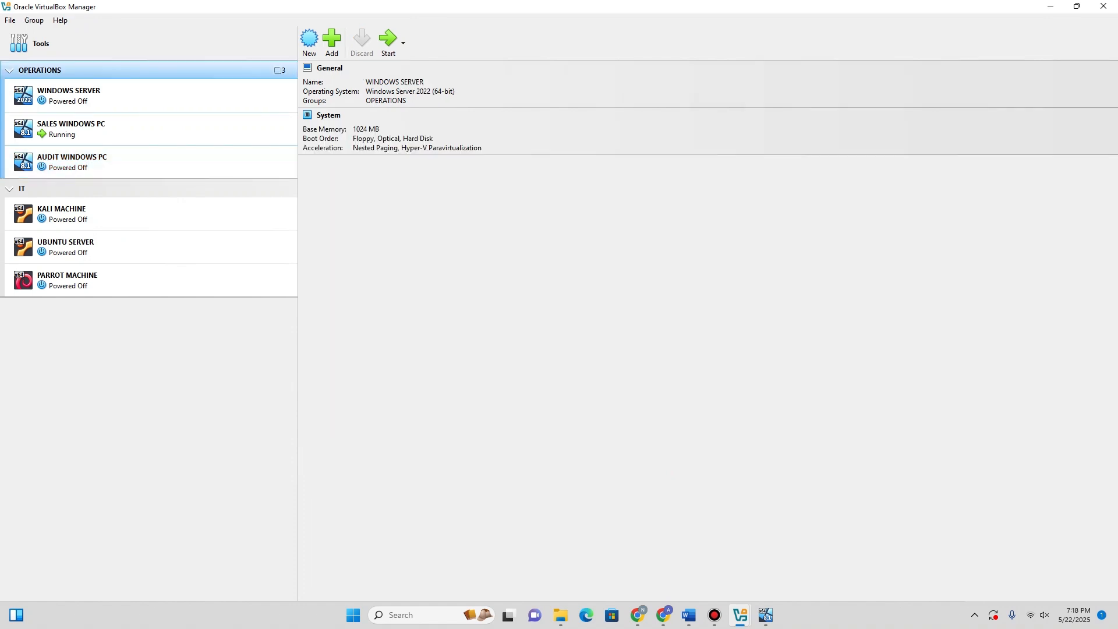
right_click(51, 72)
key(Up)
key(Return)
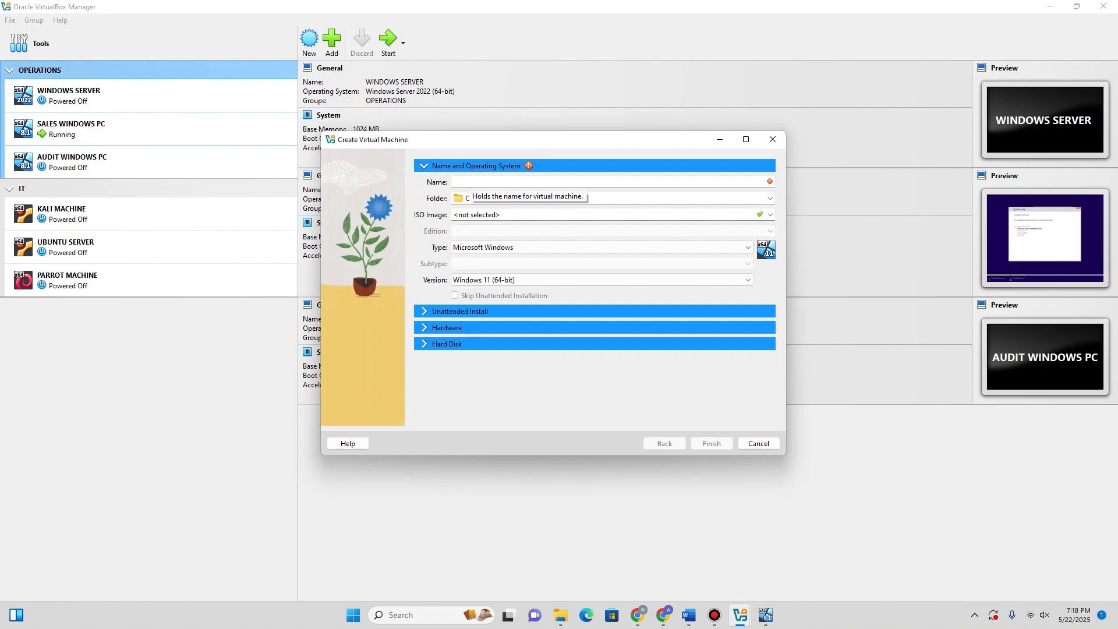
text(AUDIT WINDO)
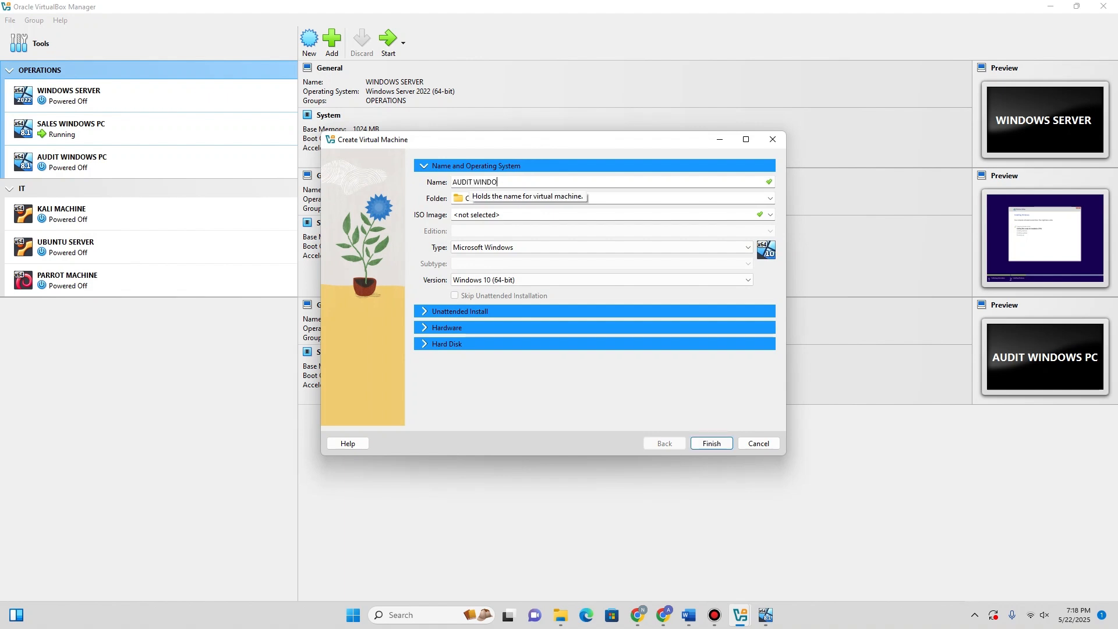
text(WS MACHINE)
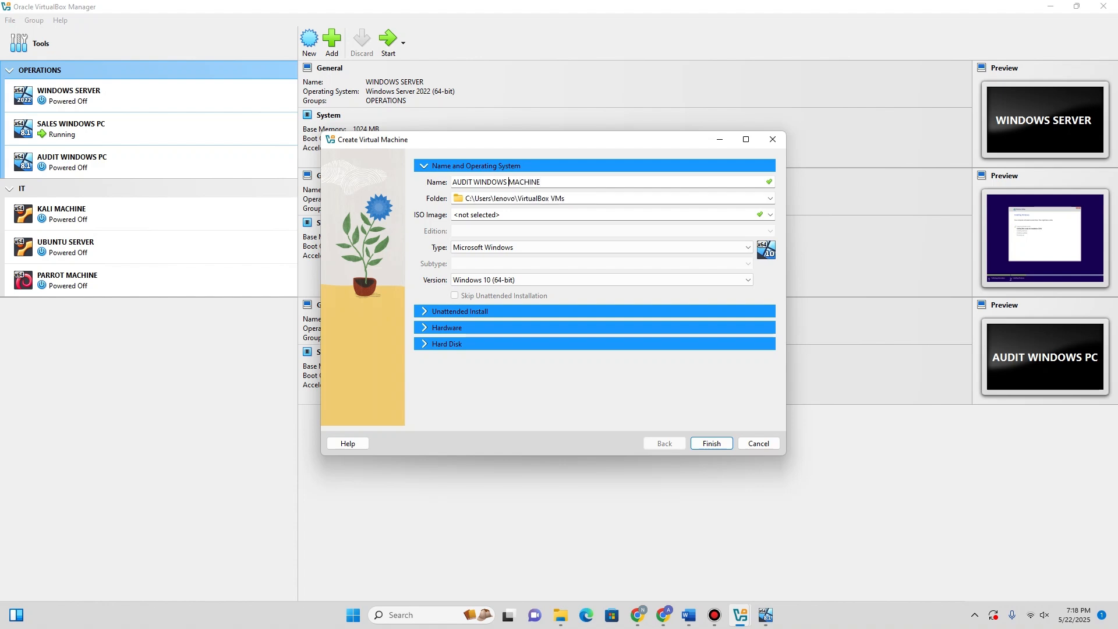
click(470, 182)
key(BackSpace)
key(BackSpace)
key(BackSpace)
key(BackSpace)
key(BackSpace)
key(BackSpace)
text(HR)
- Choose the Win8.1 ISO, set base memory to 1024 MB, and finish creating the machine
click(771, 214)
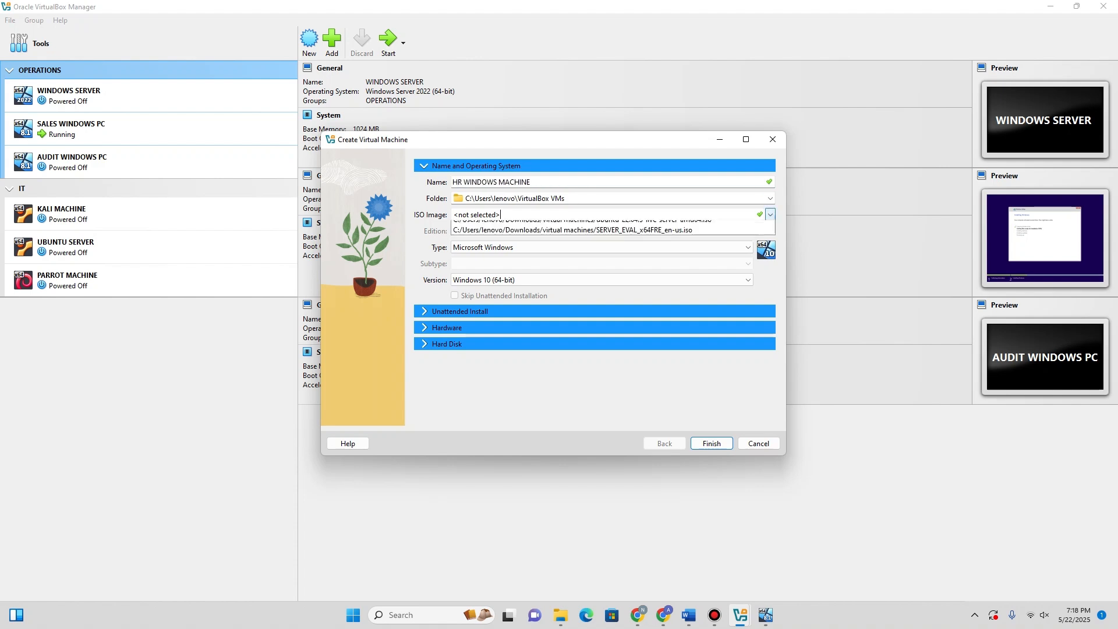
click(582, 267)
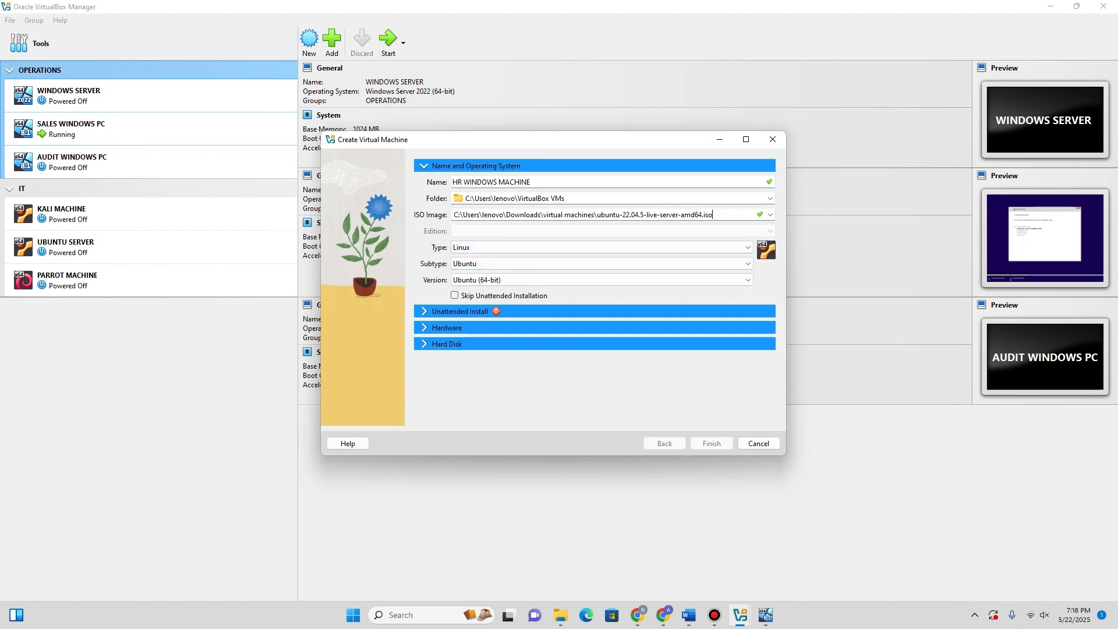
click(770, 214)
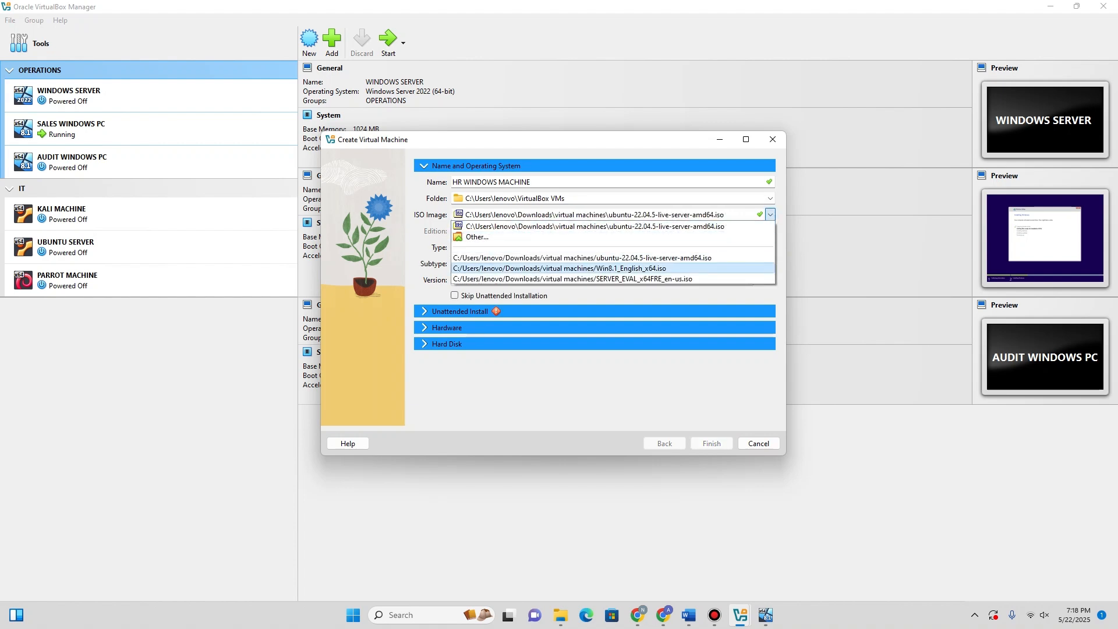
click(559, 268)
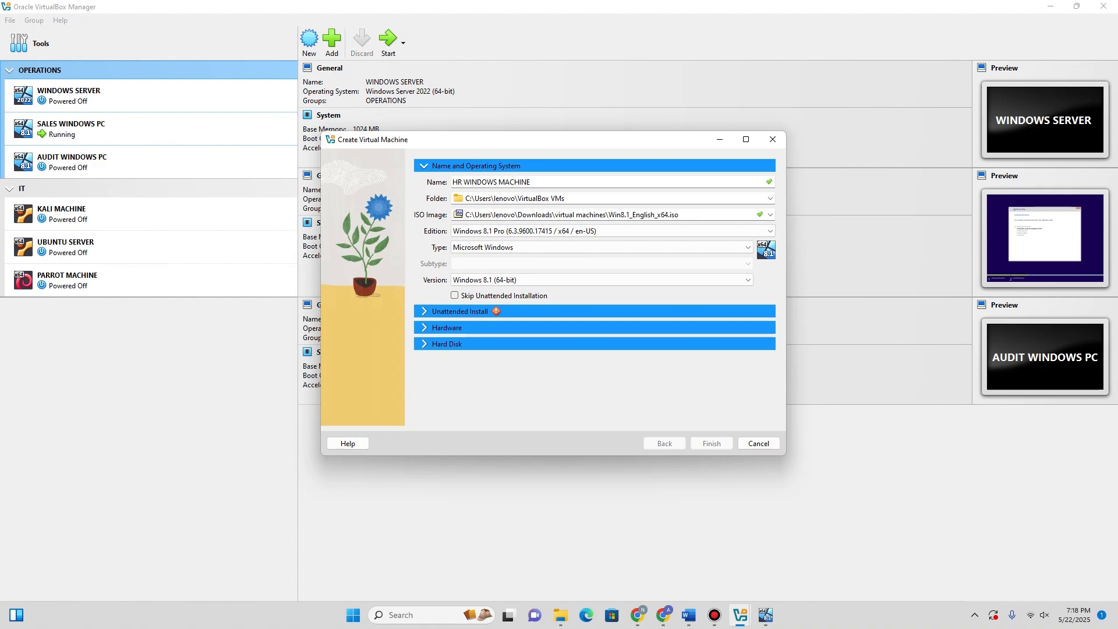
click(447, 327)
click(526, 214)
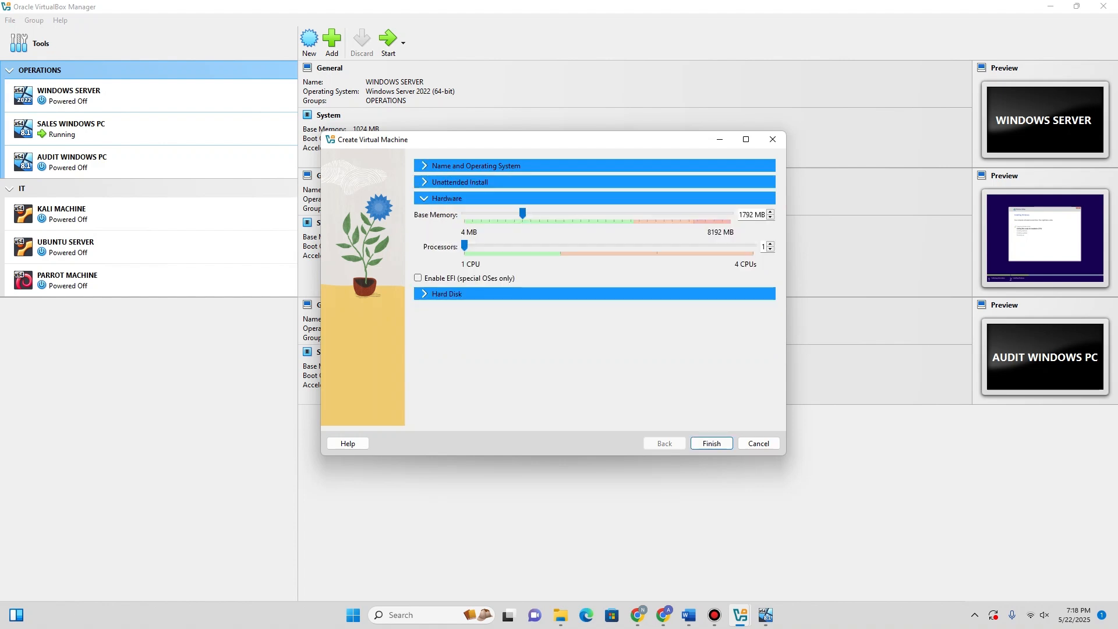
drag(527, 214, 497, 214)
click(447, 294)
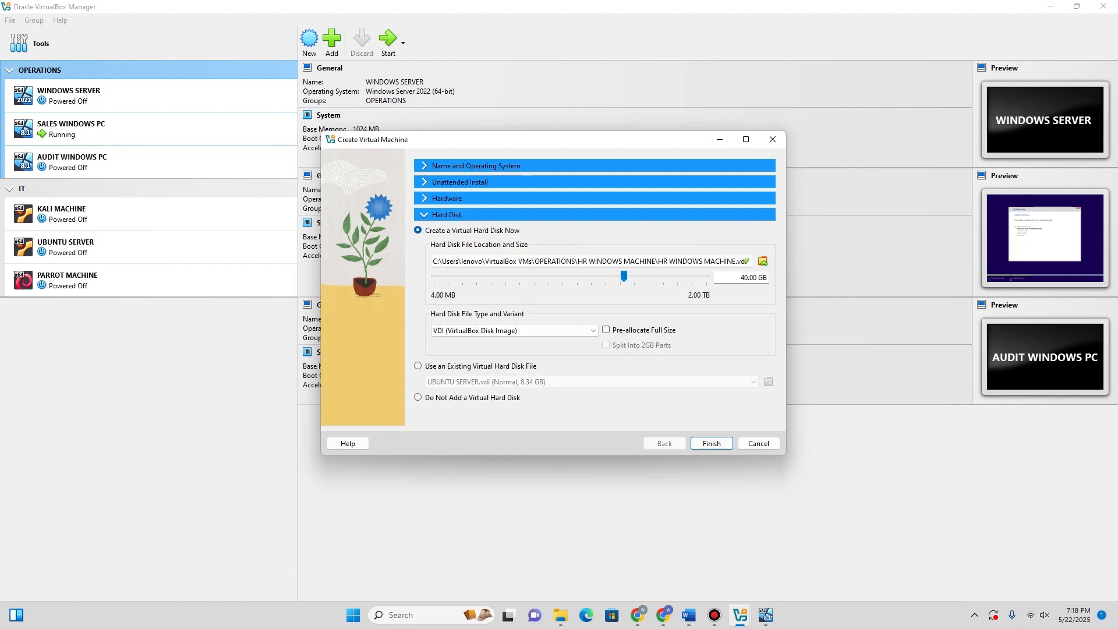
key(Return)
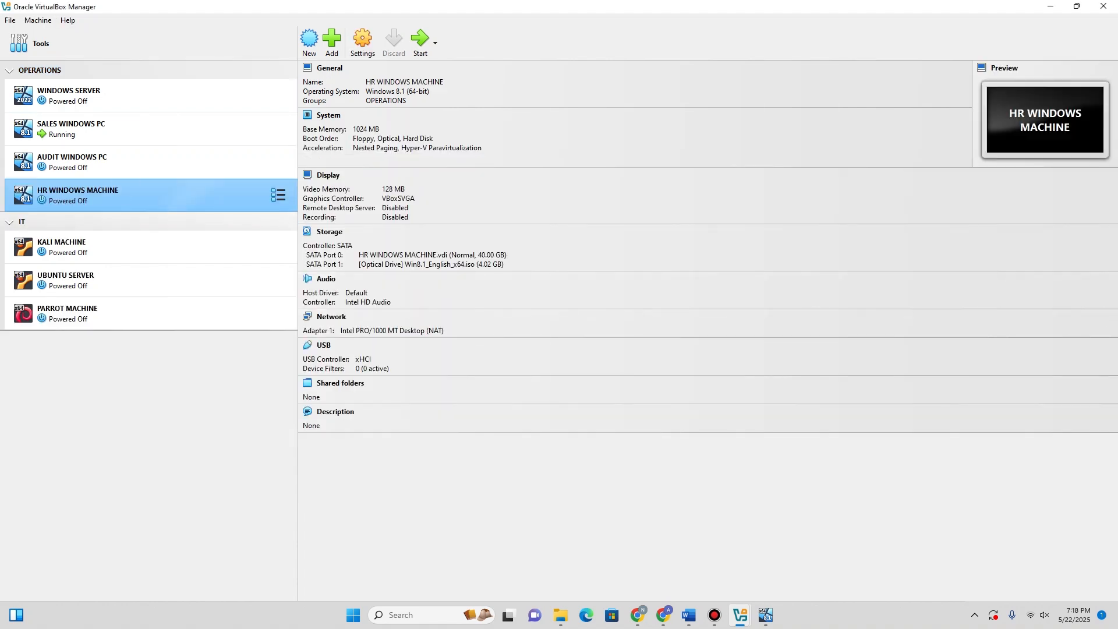
- Attach AUDIT WINDOWS PC's network adapter to NAT Network OPERATIONS SUBNET
click(72, 161)
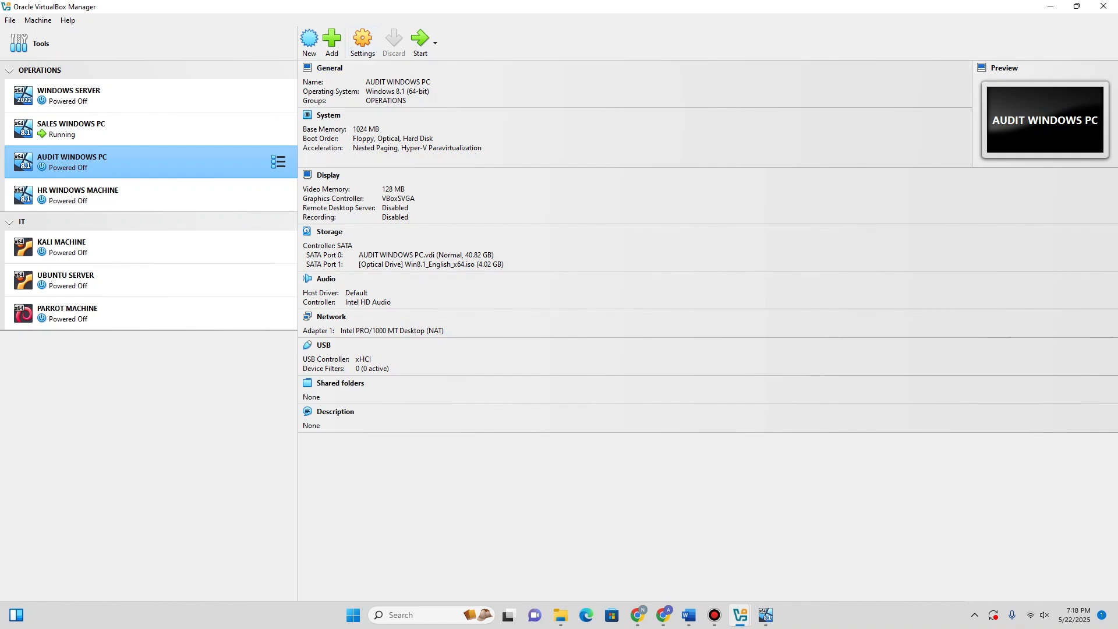
click(362, 41)
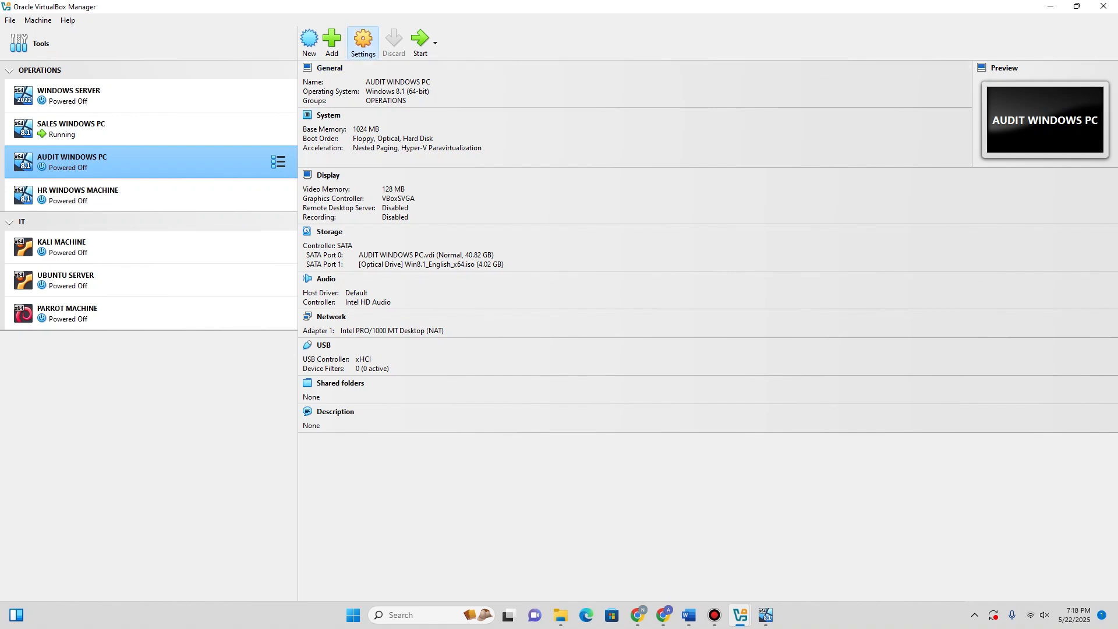
click(380, 320)
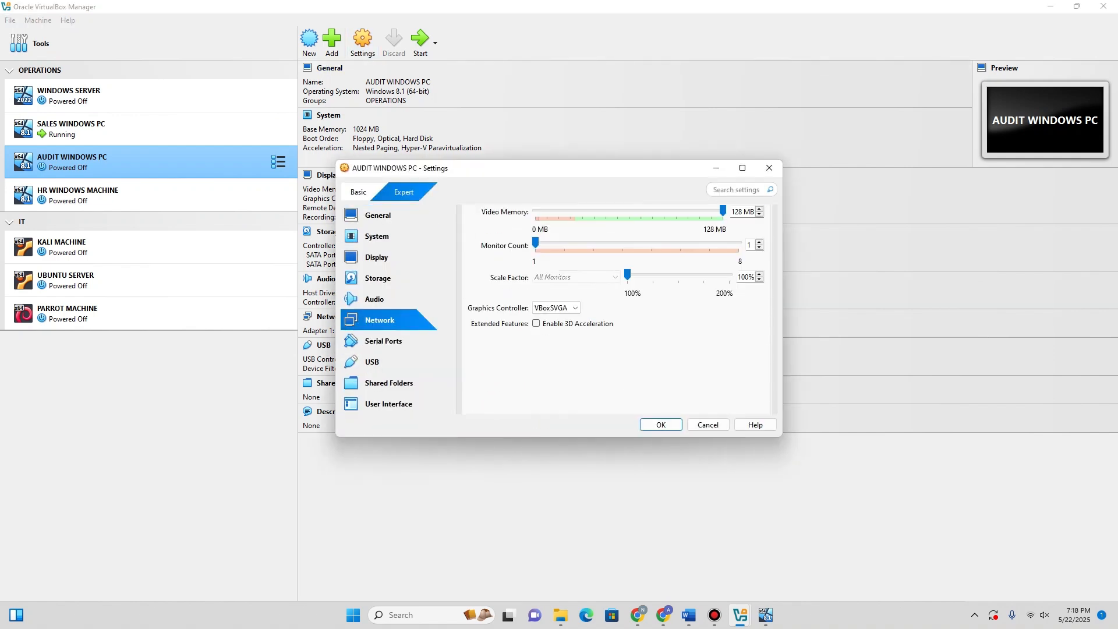
click(604, 264)
click(604, 264)
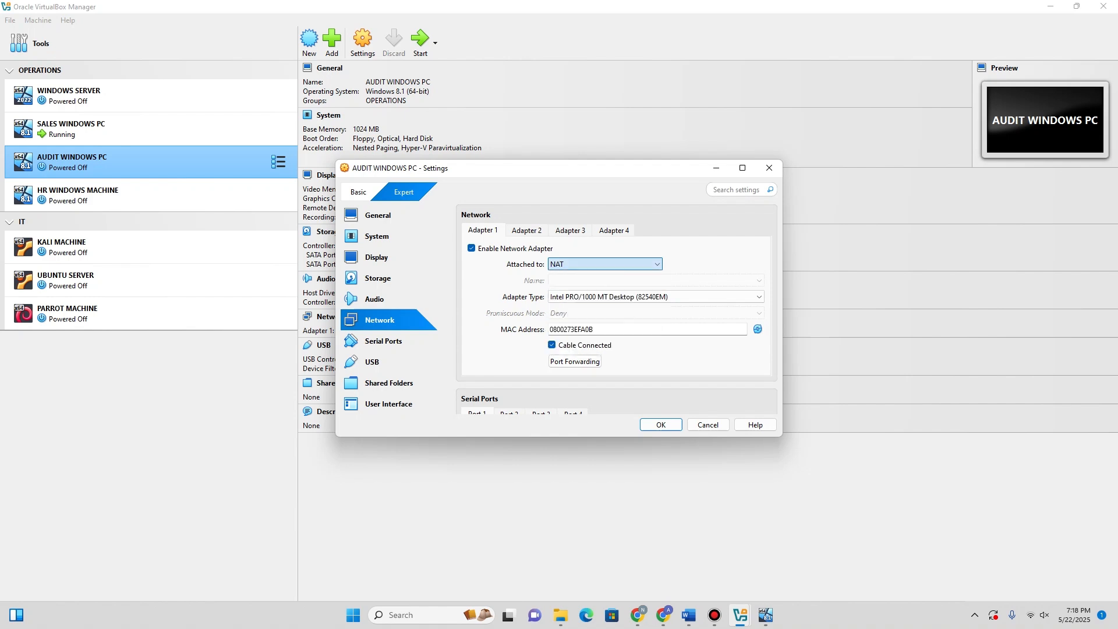
key(Down)
key(Tab)
key(alt+Down)
key(Return)
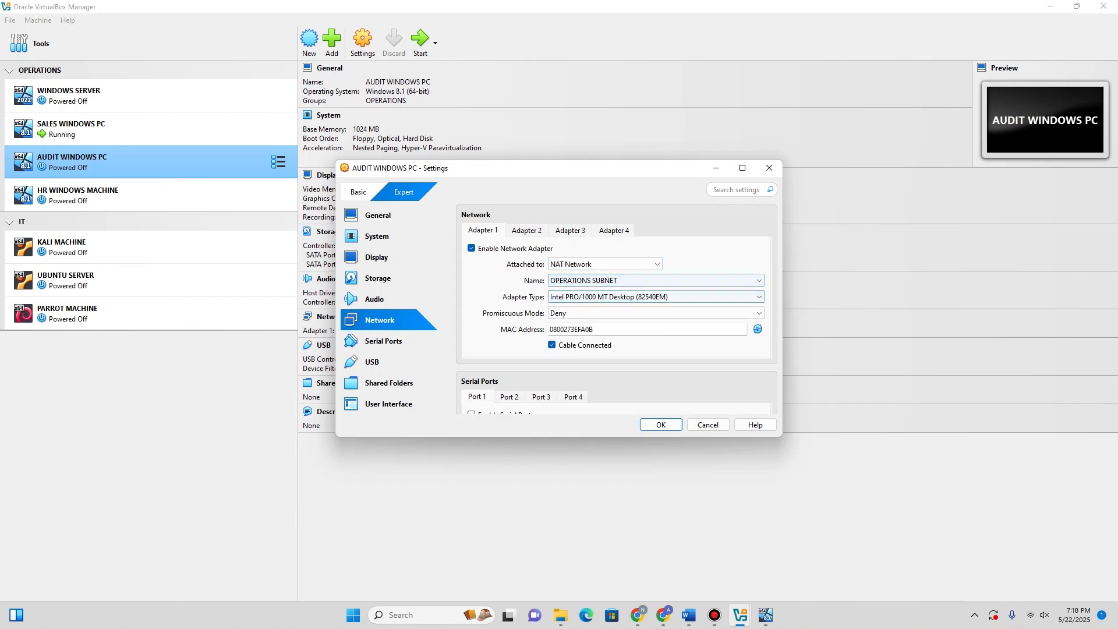
key(Return)
key(Down)
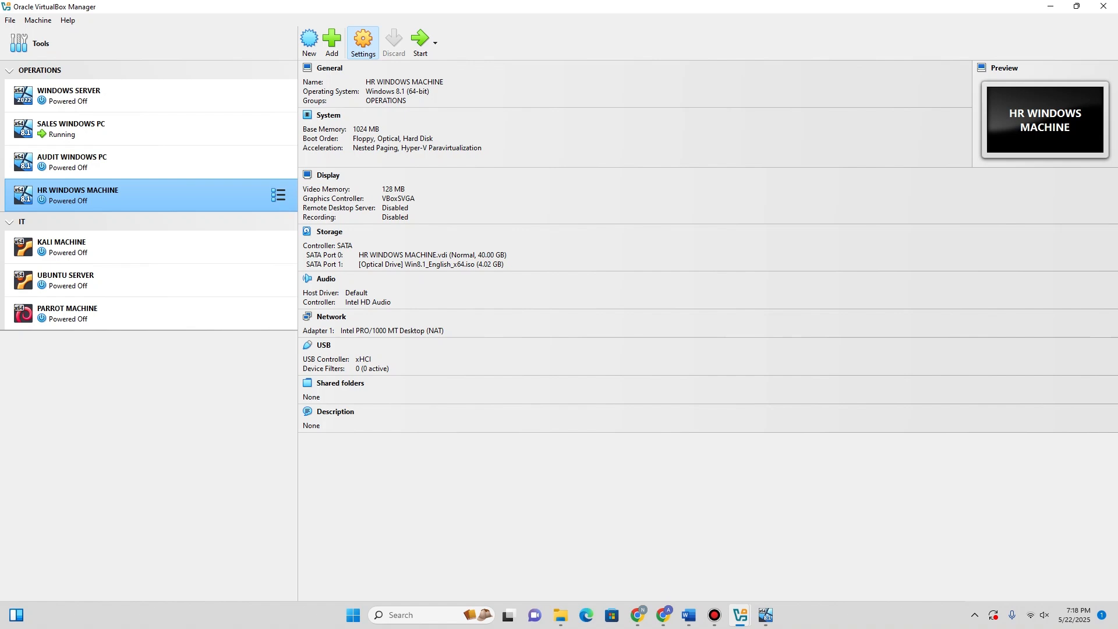
- Attach HR WINDOWS MACHINE's adapter to NAT Network OPERATIONS SUBNET
click(363, 41)
click(380, 319)
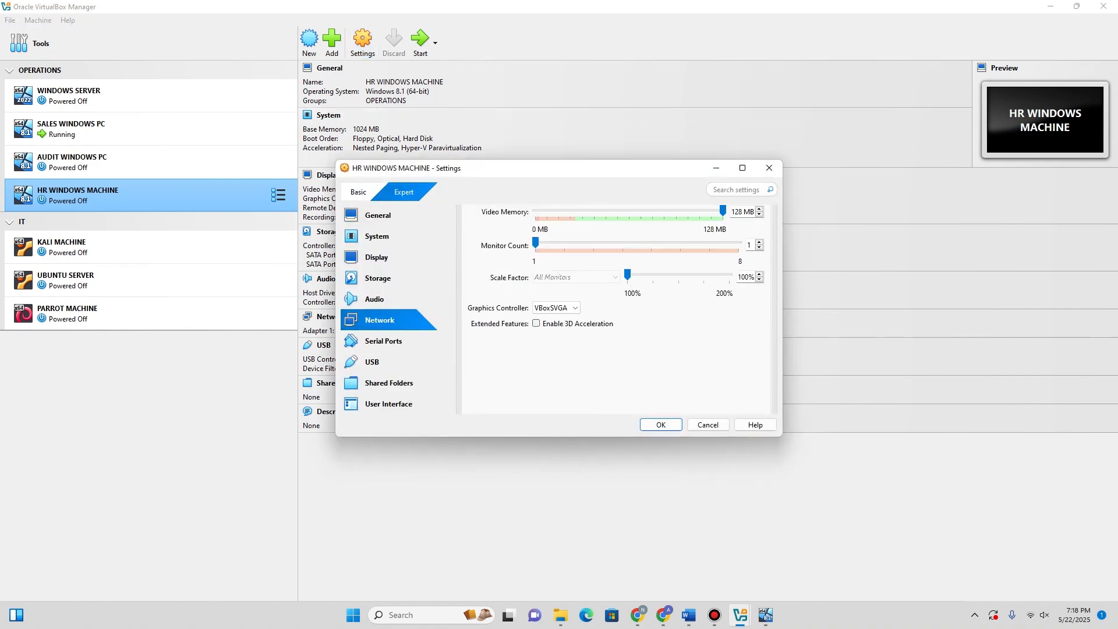
click(605, 264)
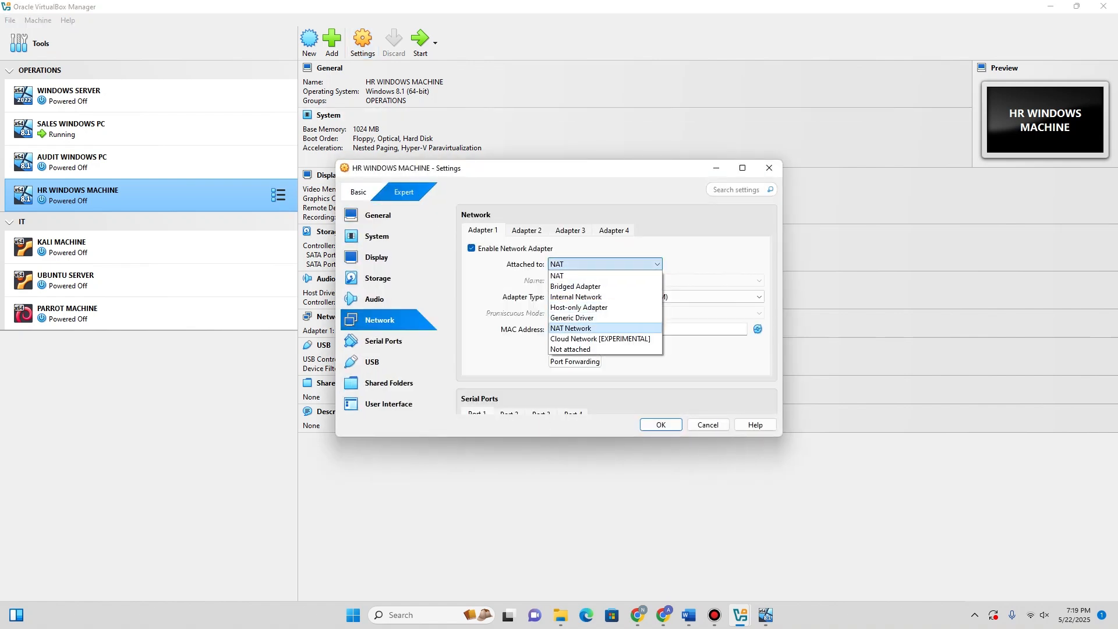
click(582, 328)
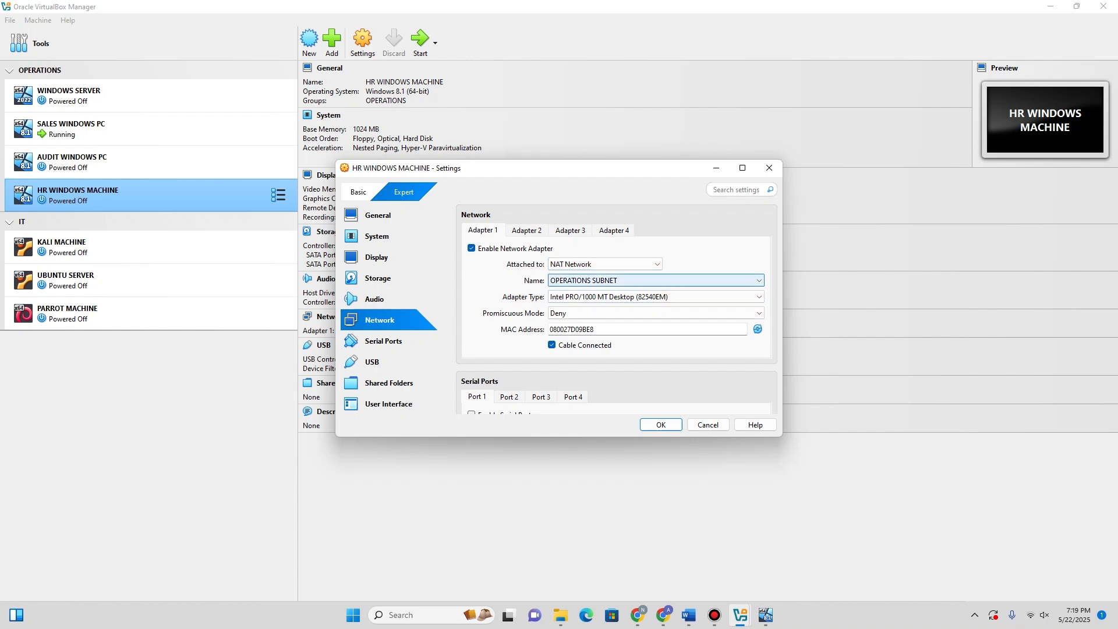
click(661, 424)
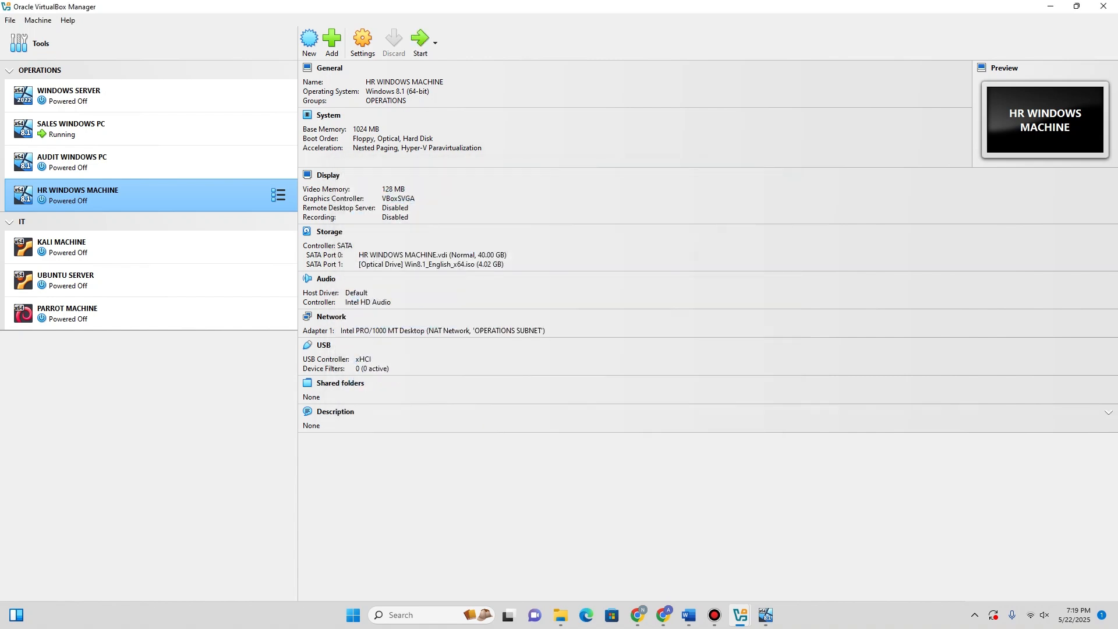
- Power on the AUDIT WINDOWS PC and HR WINDOWS MACHINE, then check the SALES installation progress
click(75, 162)
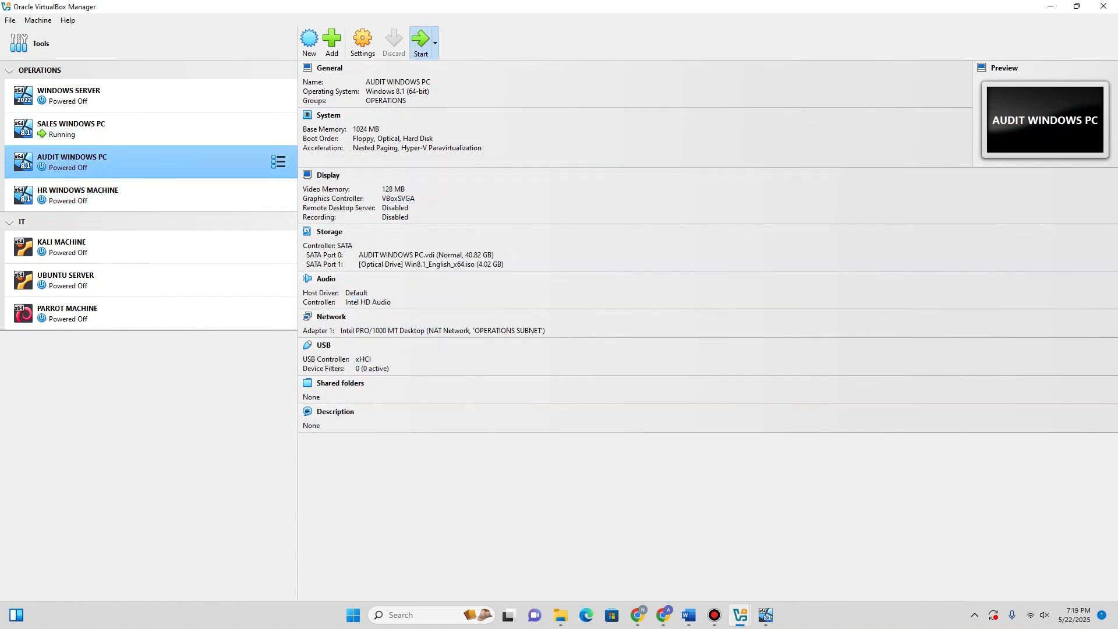
click(76, 195)
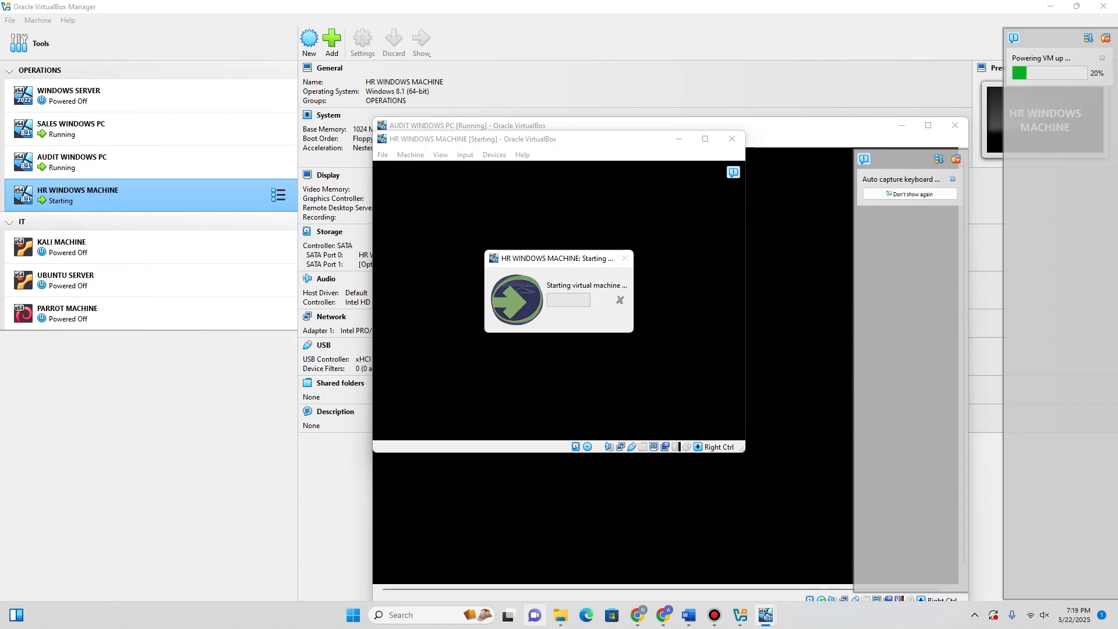
mouse_move(766, 614)
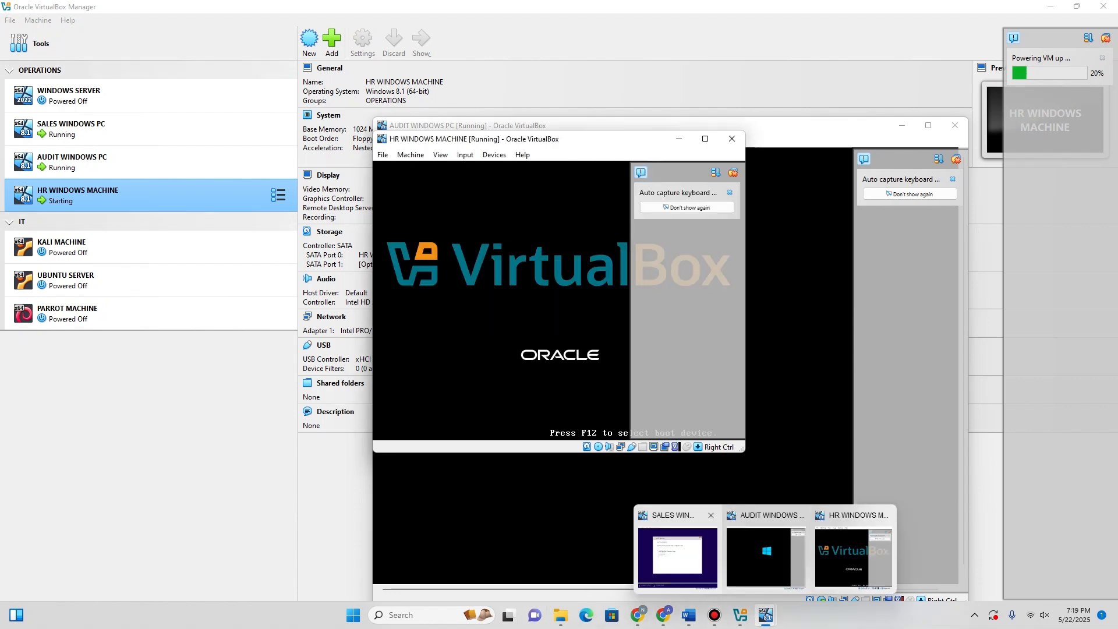
click(677, 550)
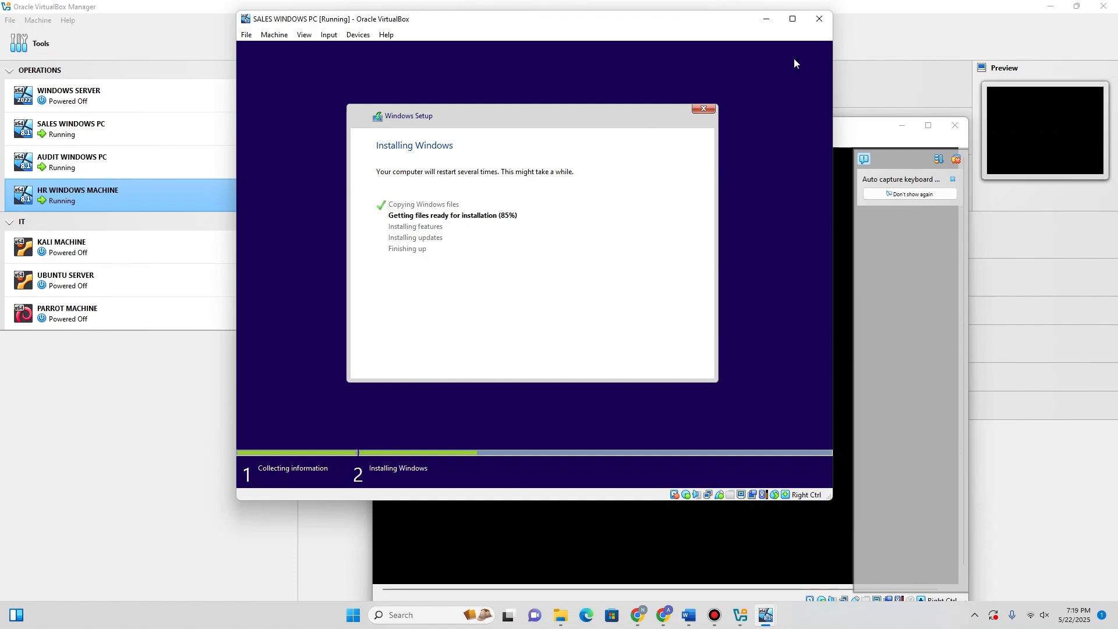
- Bring the HR window forward, then the AUDIT window showing the Windows 8 Setup language screen
click(861, 131)
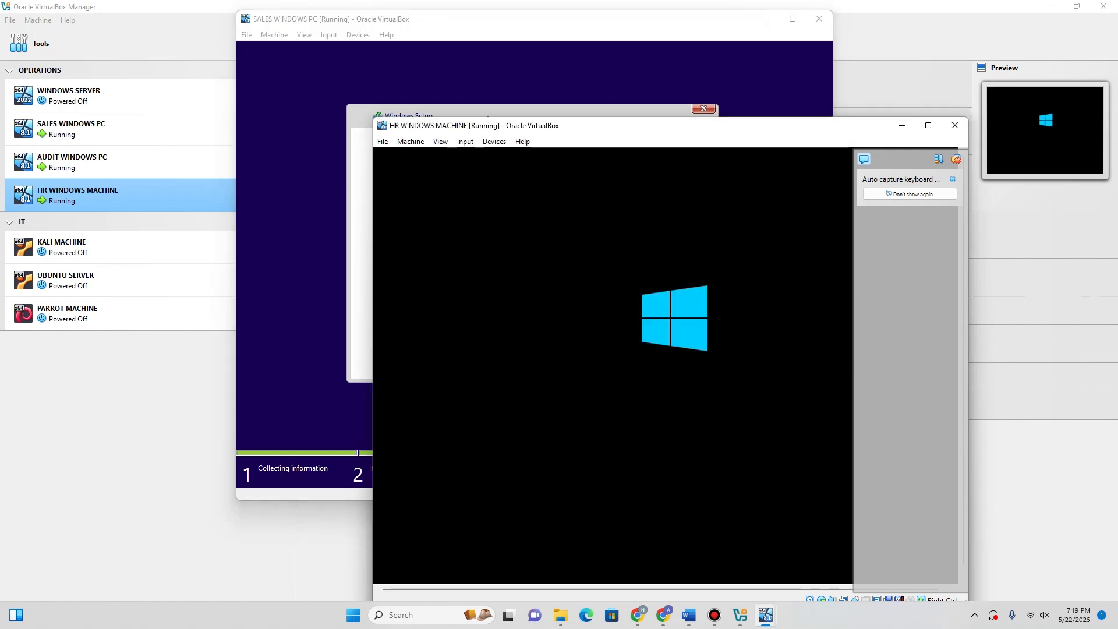
mouse_move(765, 615)
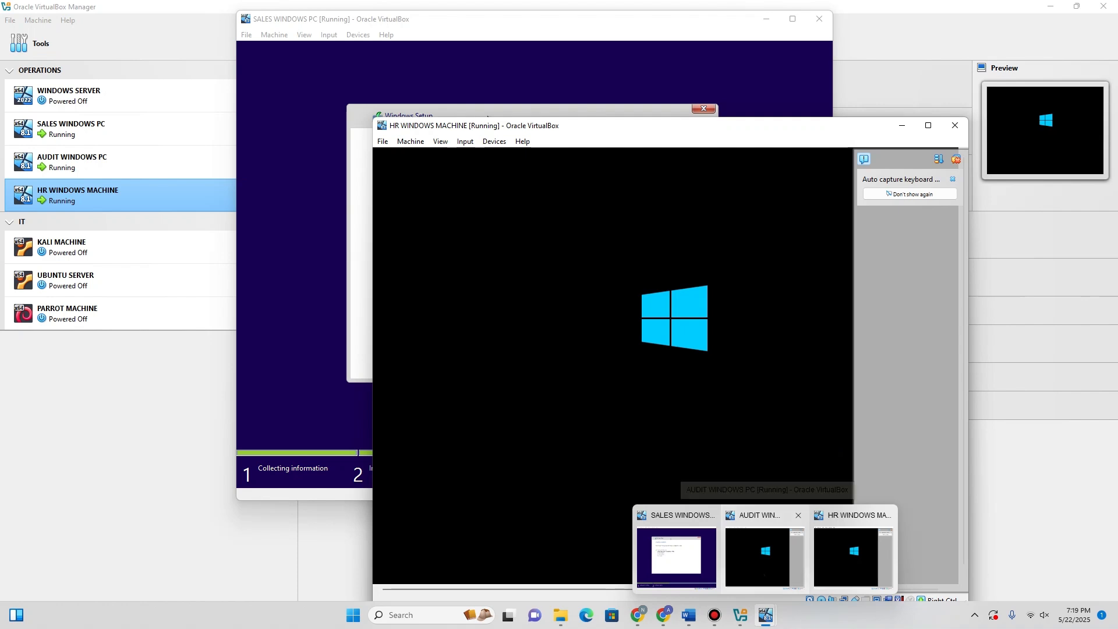
click(764, 556)
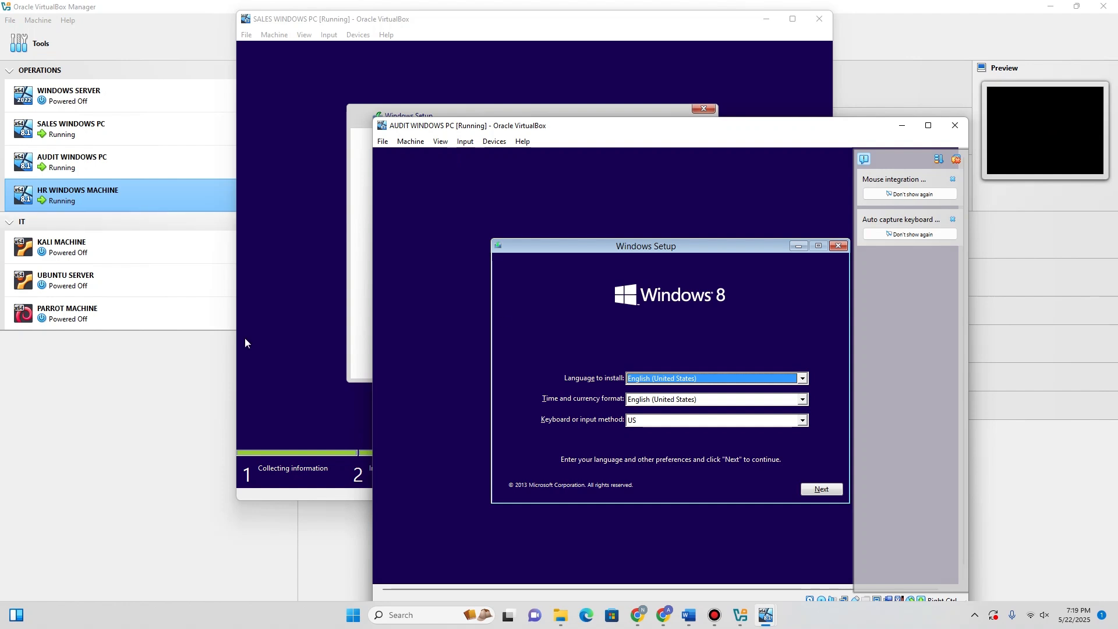
- Accept the default language and choose Install now in Windows Setup on both AUDIT and HR
click(839, 496)
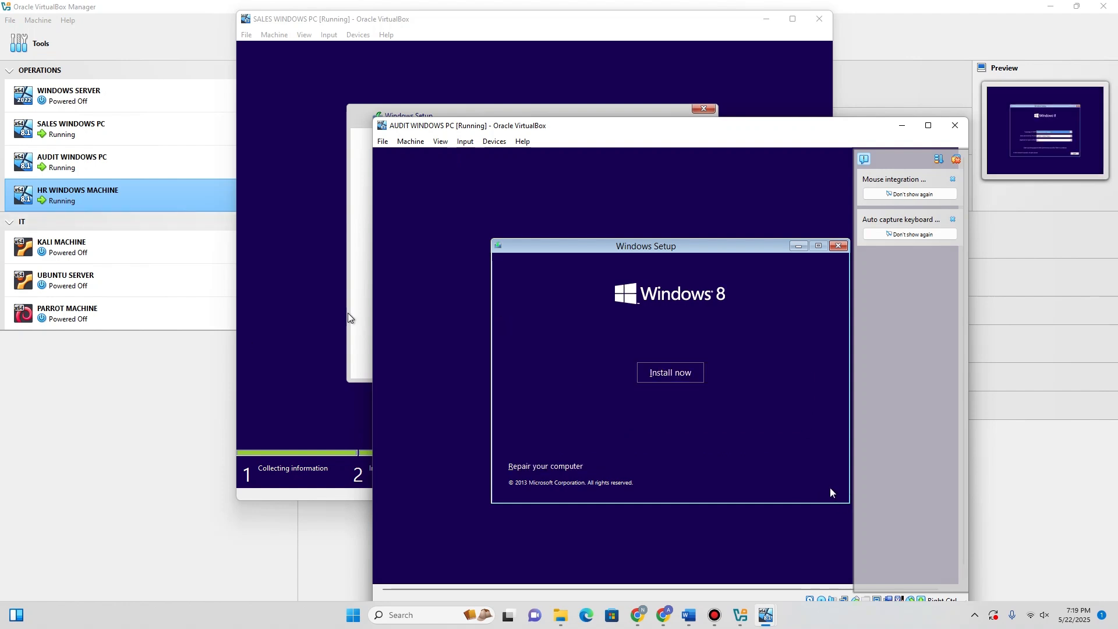
click(668, 381)
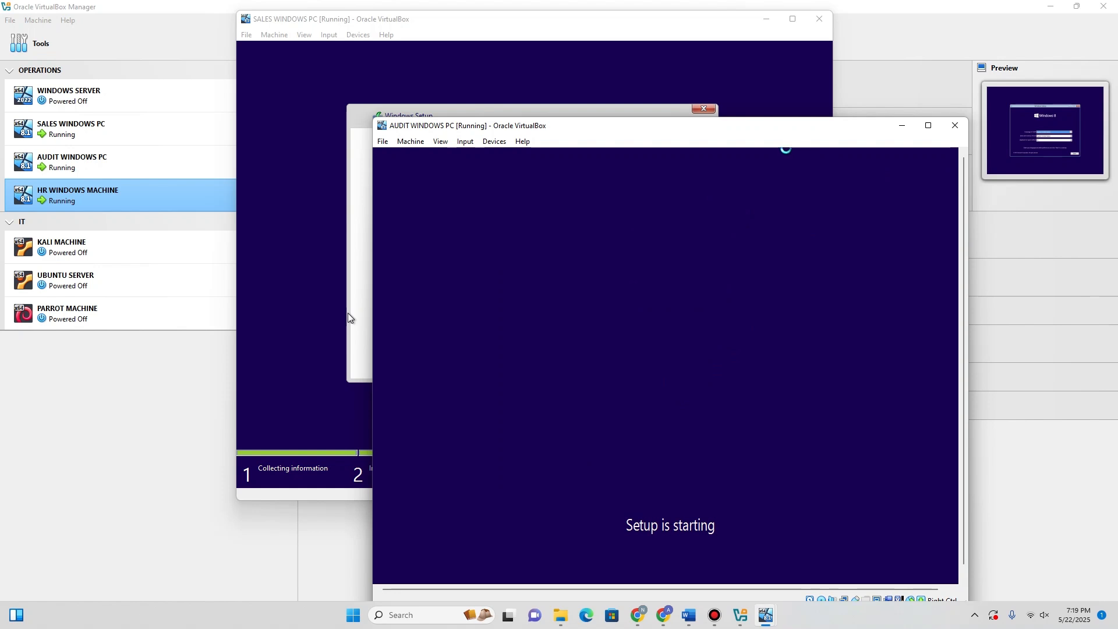
drag(766, 132, 821, 156)
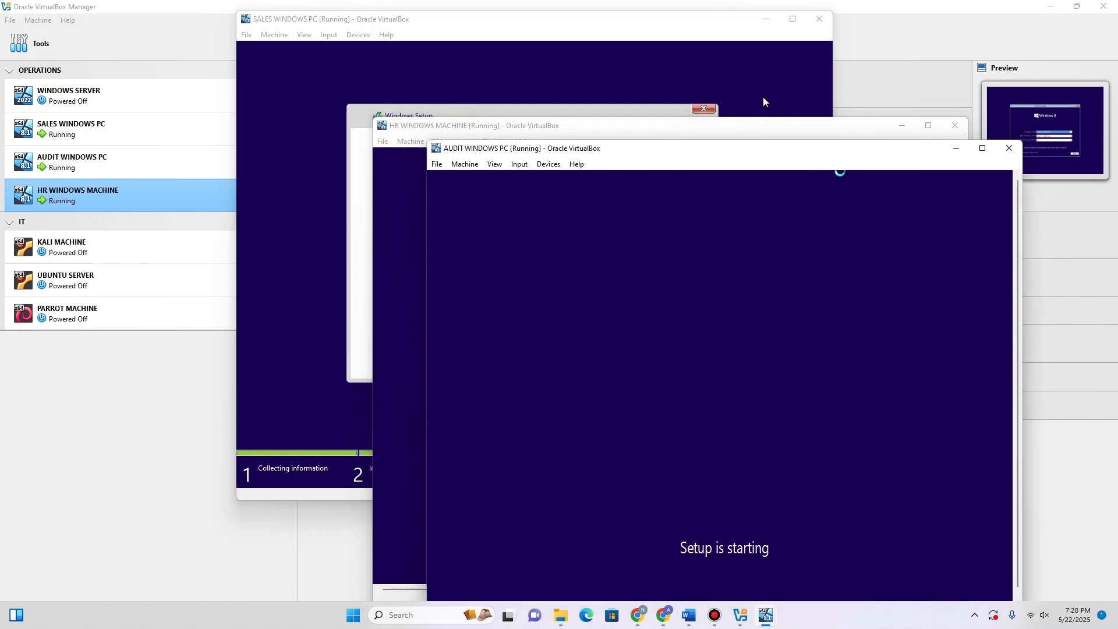
click(840, 128)
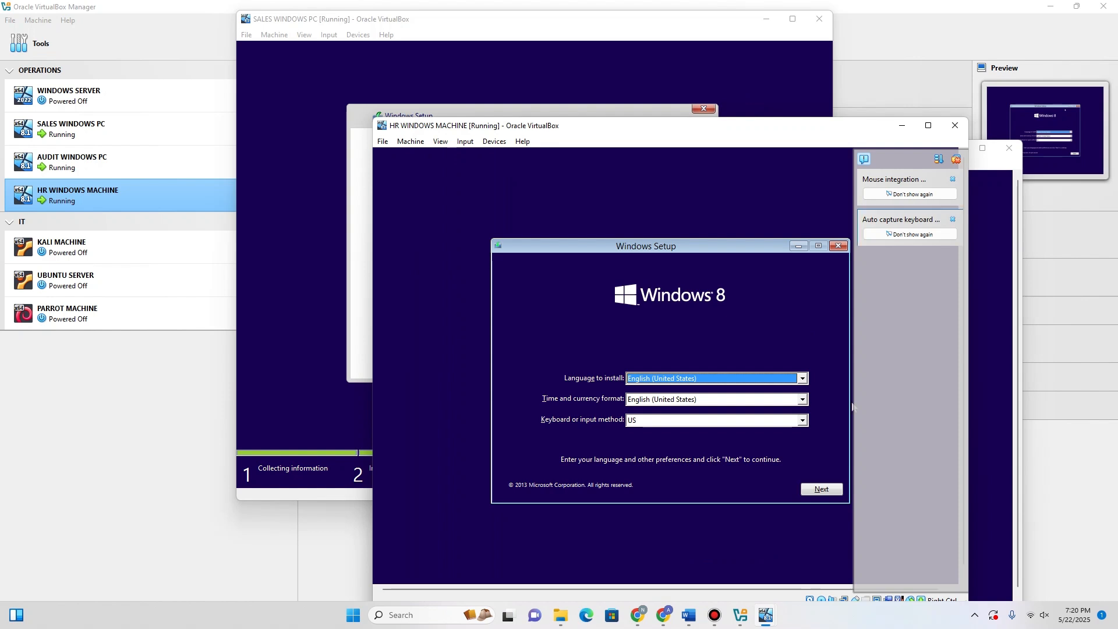
click(956, 159)
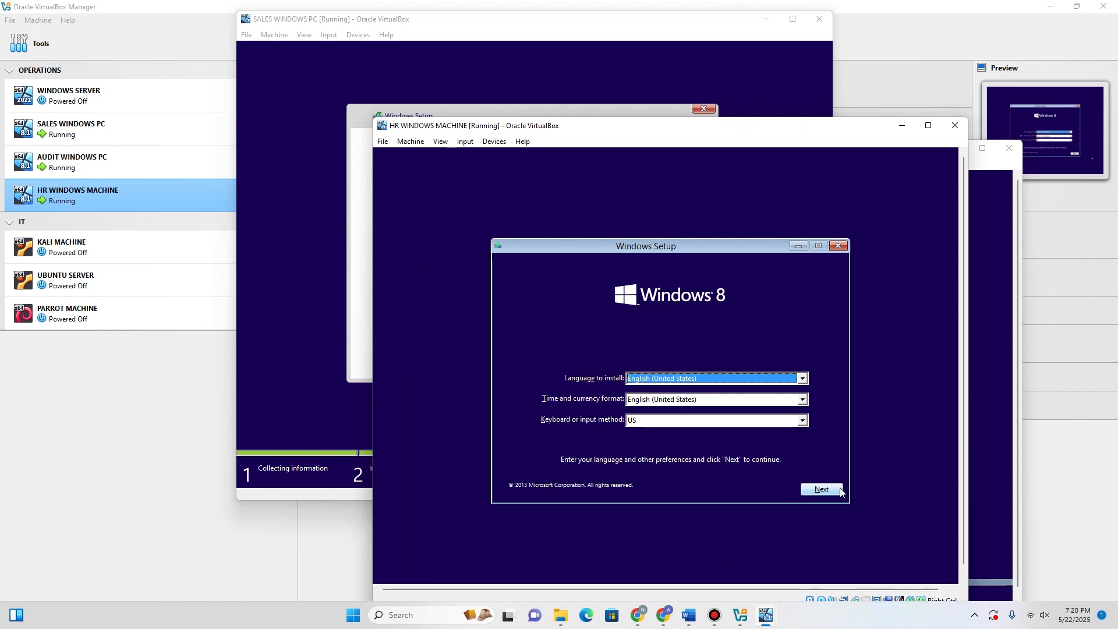
click(838, 488)
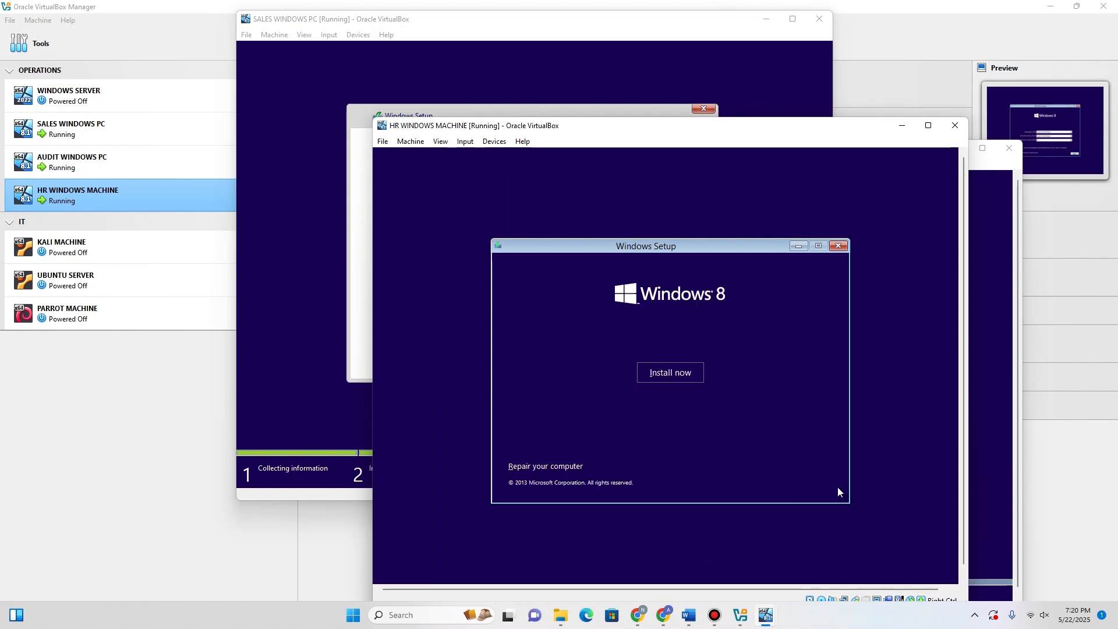
click(691, 375)
click(991, 222)
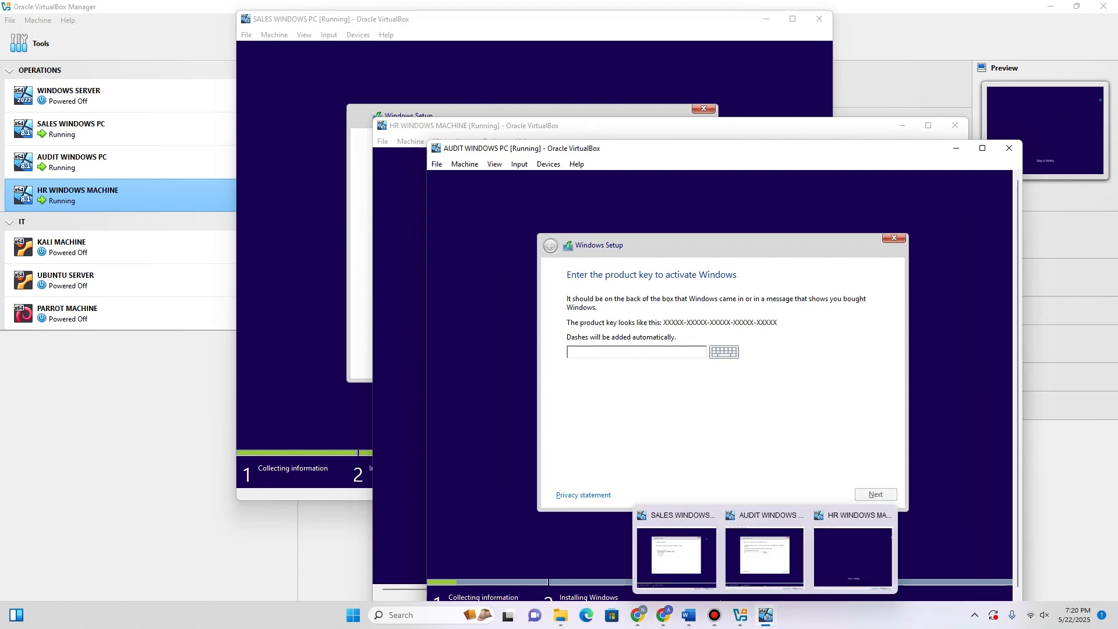
- Copy the 25-character Windows 8 product key from the Word notes into AUDIT's product key field
click(688, 615)
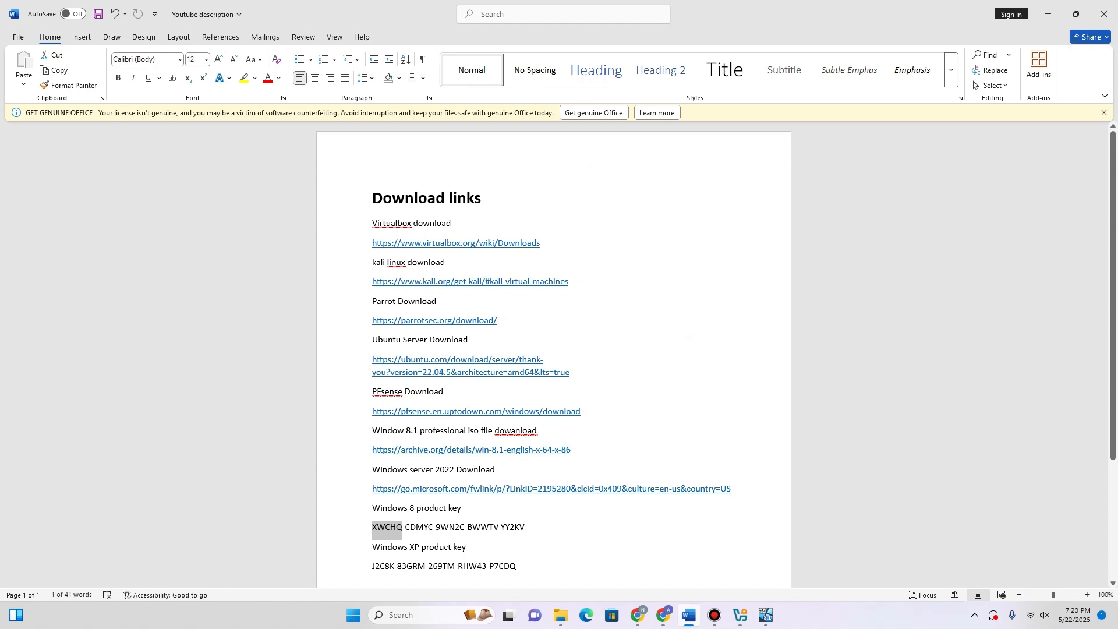
key(alt+Tab)
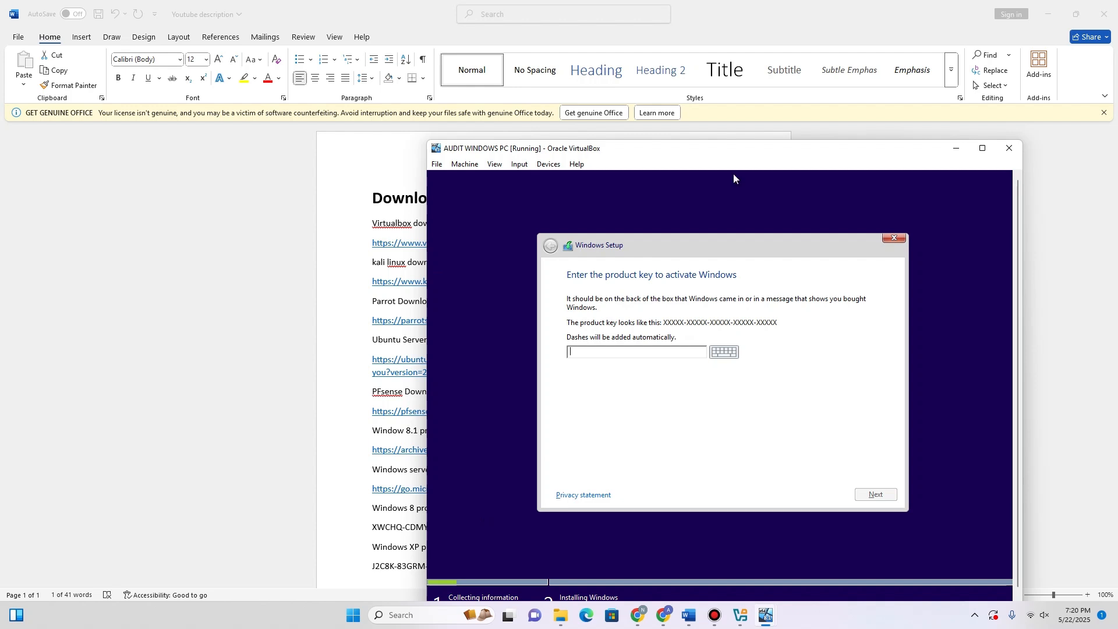
drag(733, 173, 613, 36)
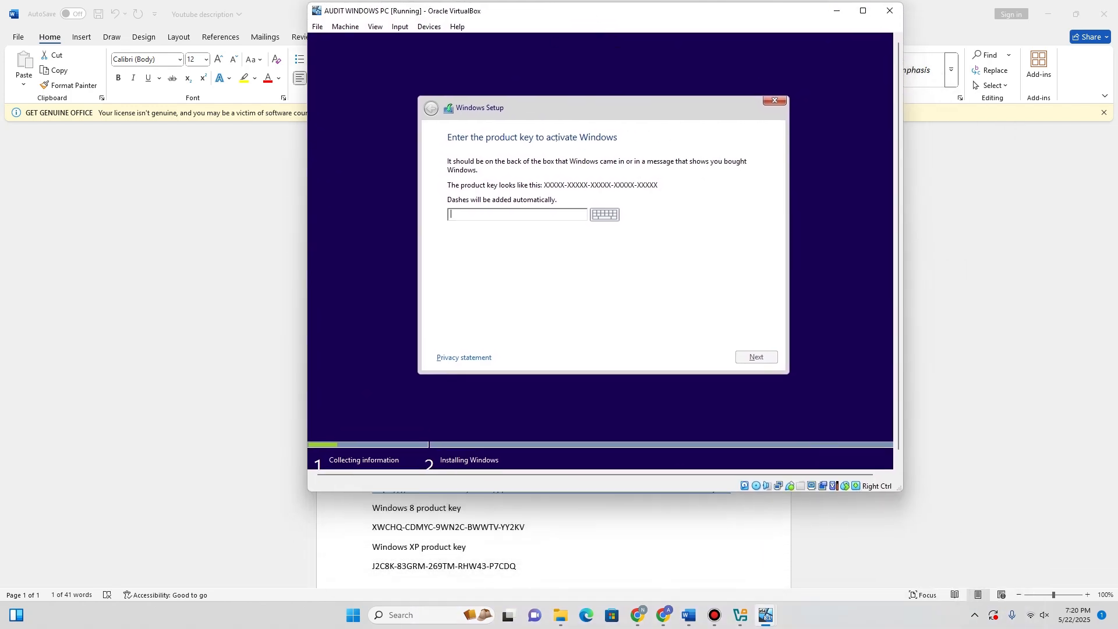
click(513, 216)
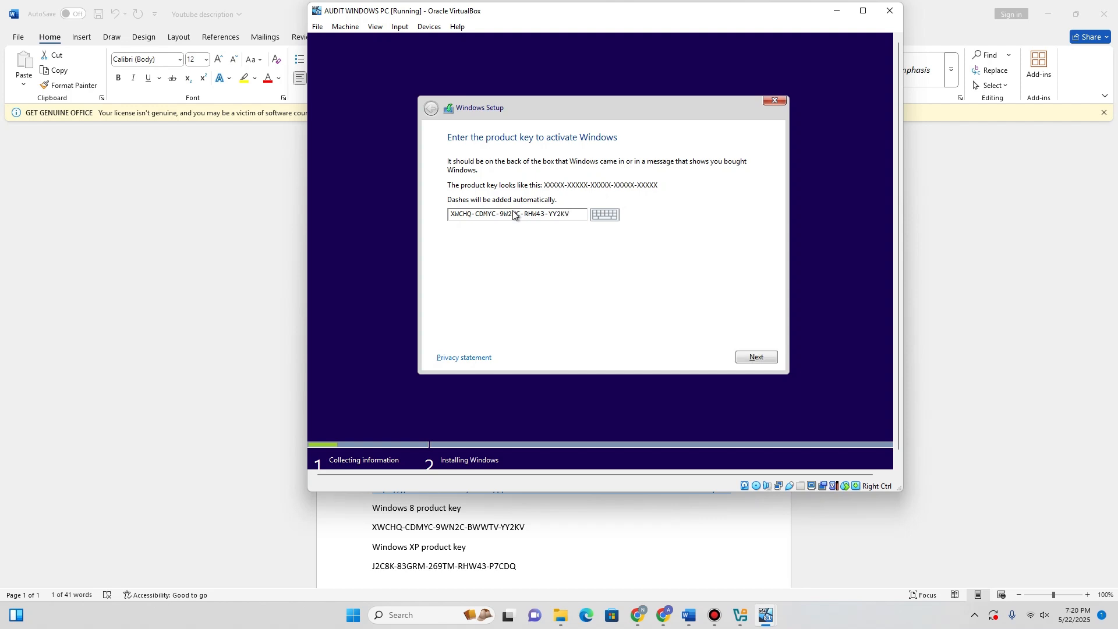
- Submit the product key, then retype the mistyped last group and resubmit the corrected key
click(755, 357)
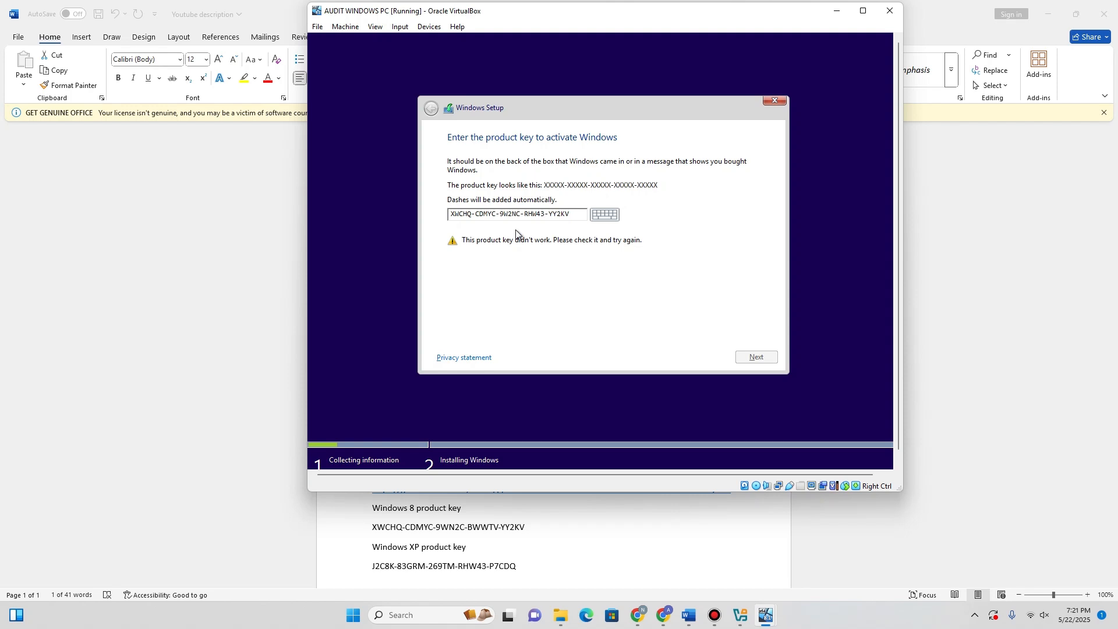
key(BackSpace)
key(BackSpace)
key(BackSpace)
key(BackSpace)
key(BackSpace)
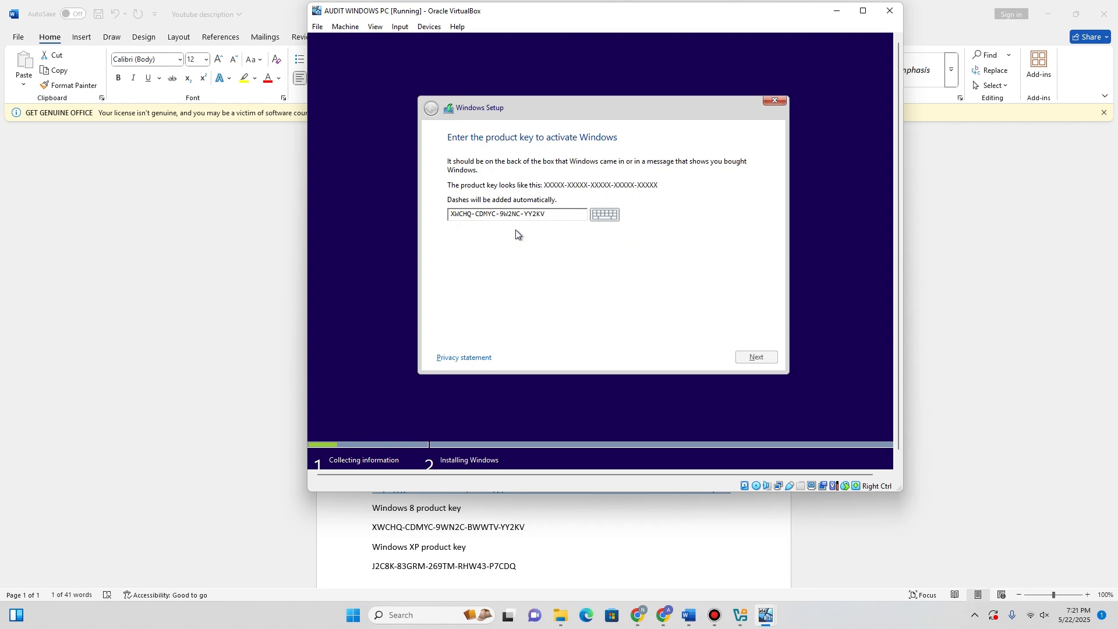
key(Return)
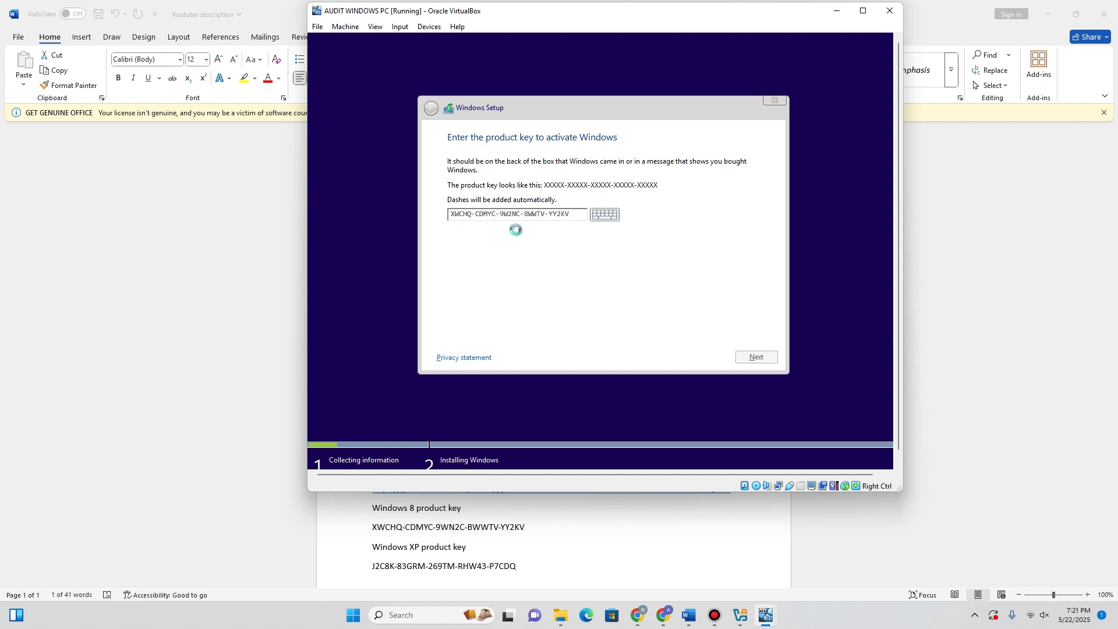
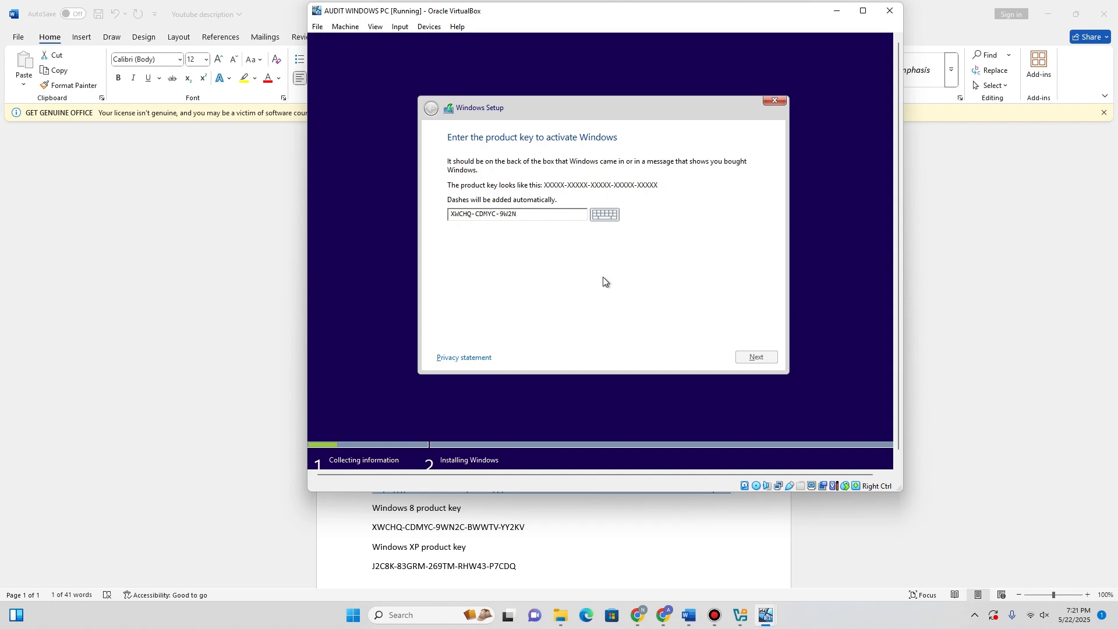
click(751, 356)
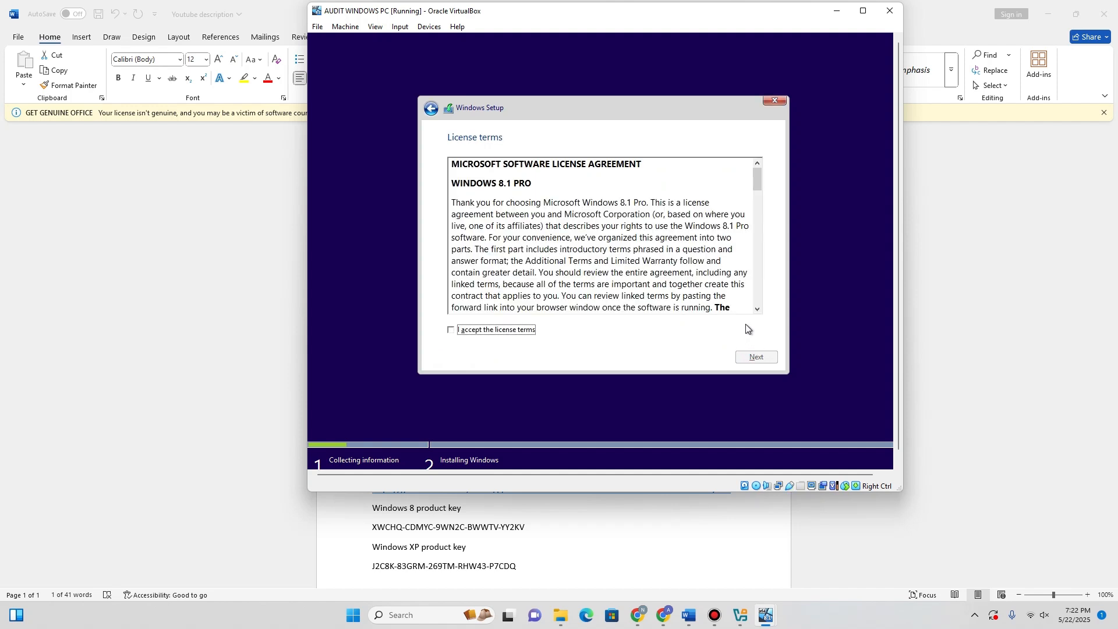
- Accept the licence terms and start a Custom install onto the 40.8 GB drive
click(453, 331)
click(751, 357)
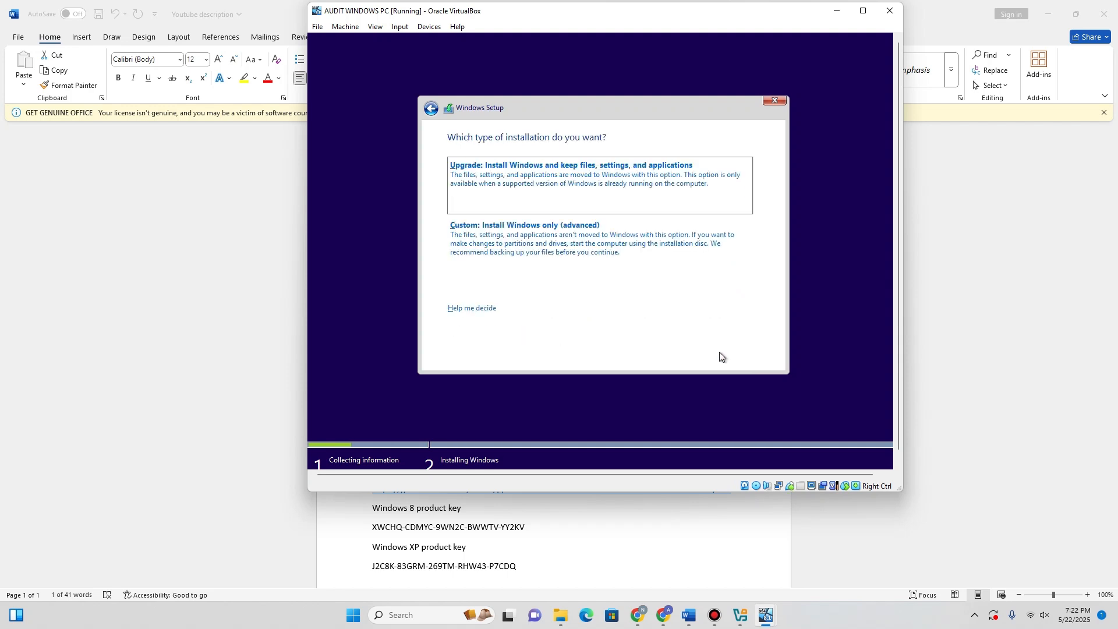
click(581, 249)
click(766, 357)
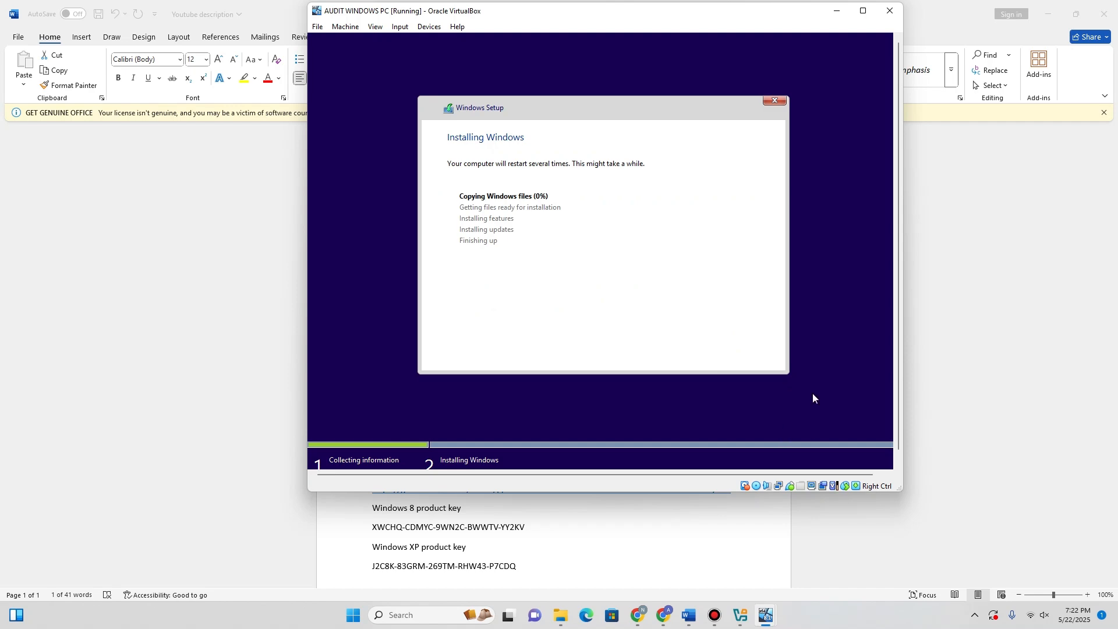
- Bring the HR WINDOWS MACHINE window forward alongside the Word notes holding the product key
click(837, 10)
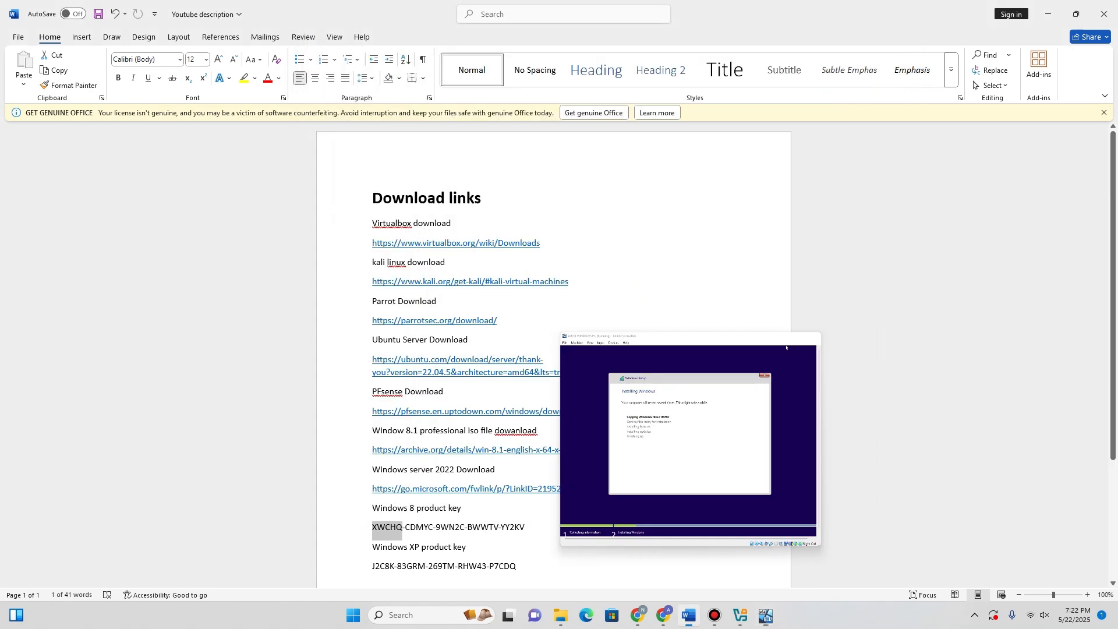
mouse_move(766, 616)
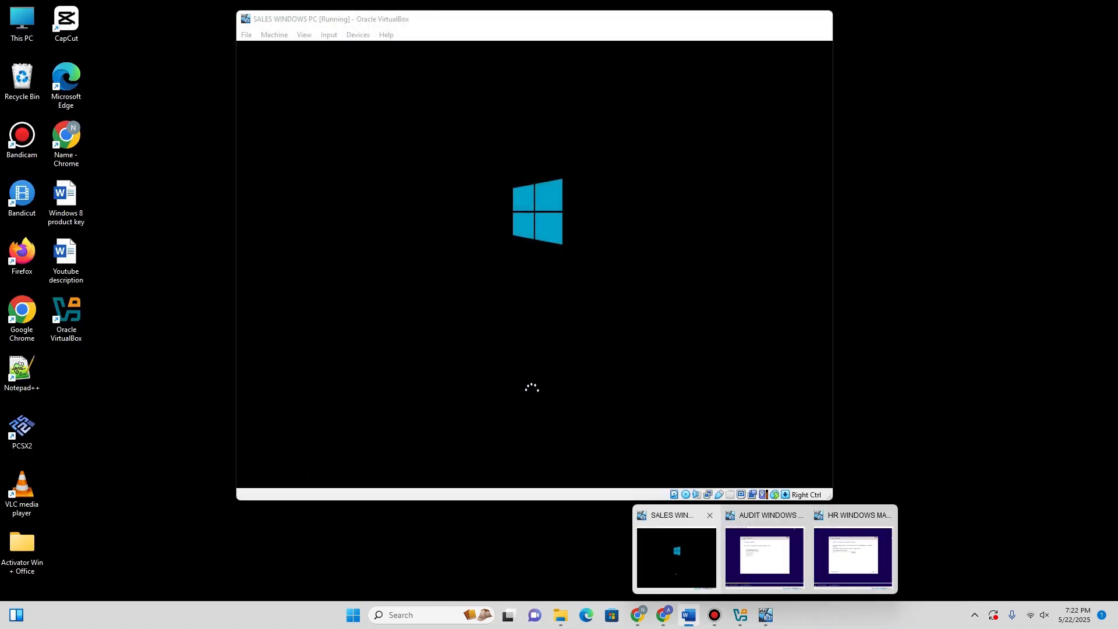
click(676, 556)
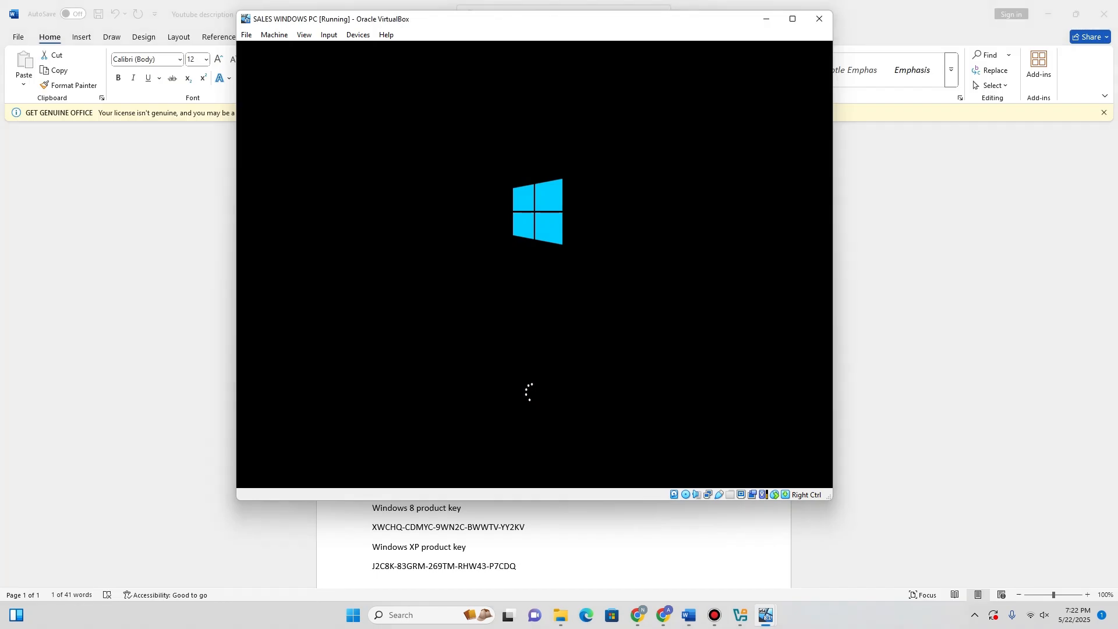
mouse_move(766, 615)
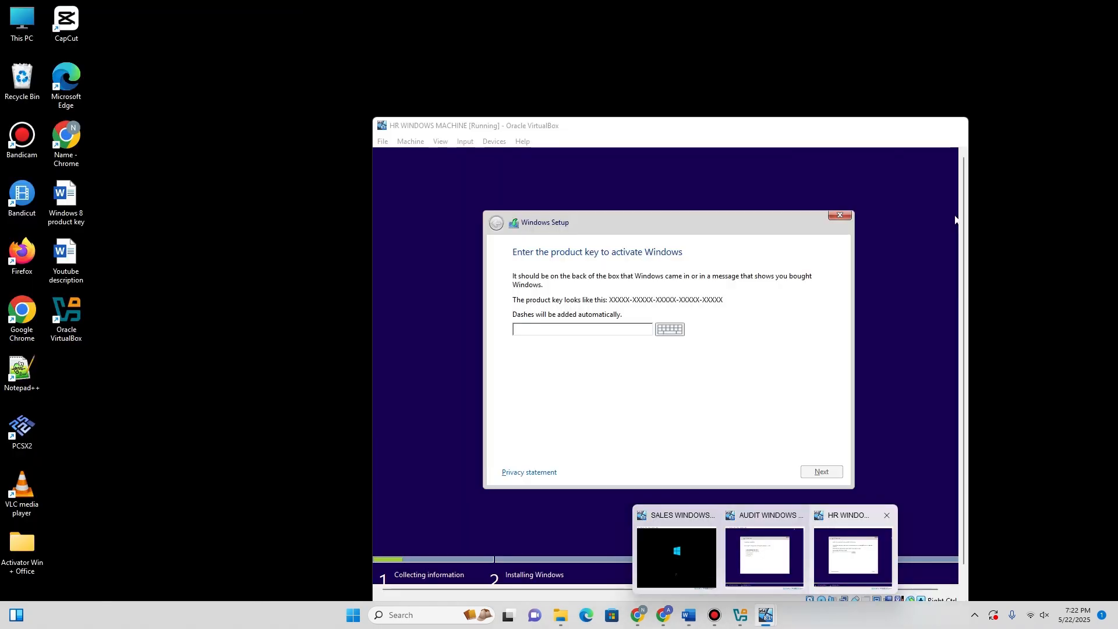
click(955, 219)
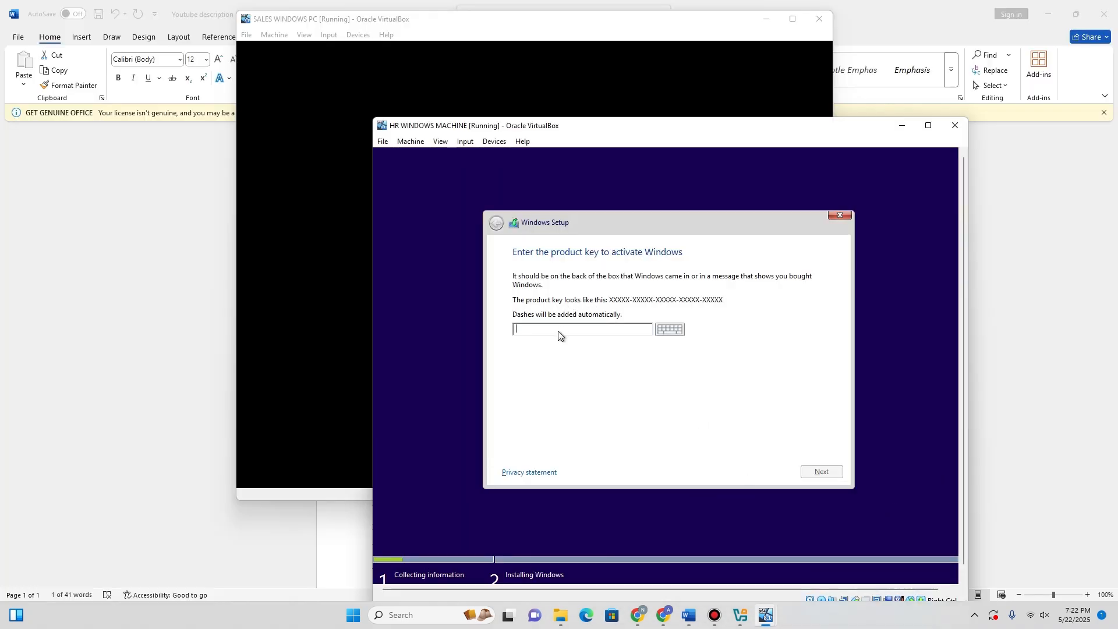
click(689, 616)
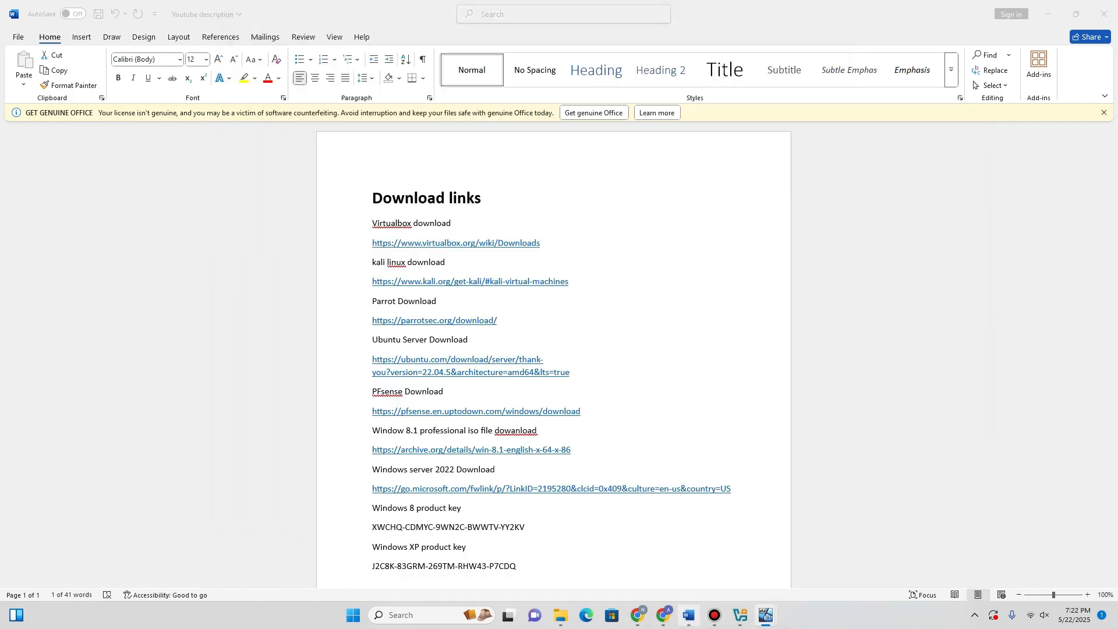
mouse_move(765, 615)
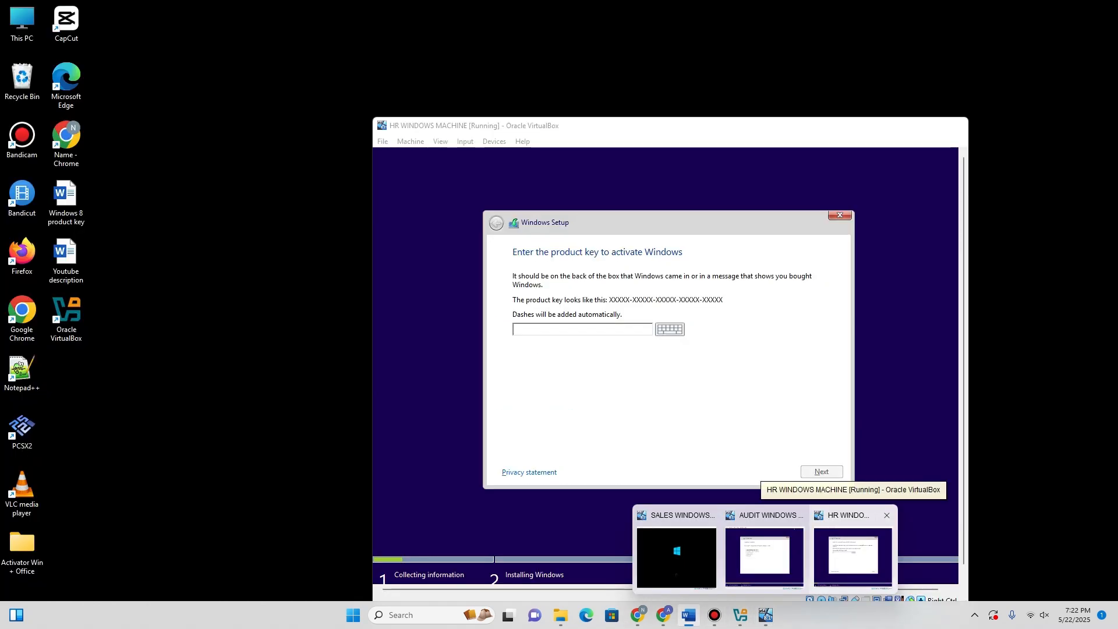
click(853, 556)
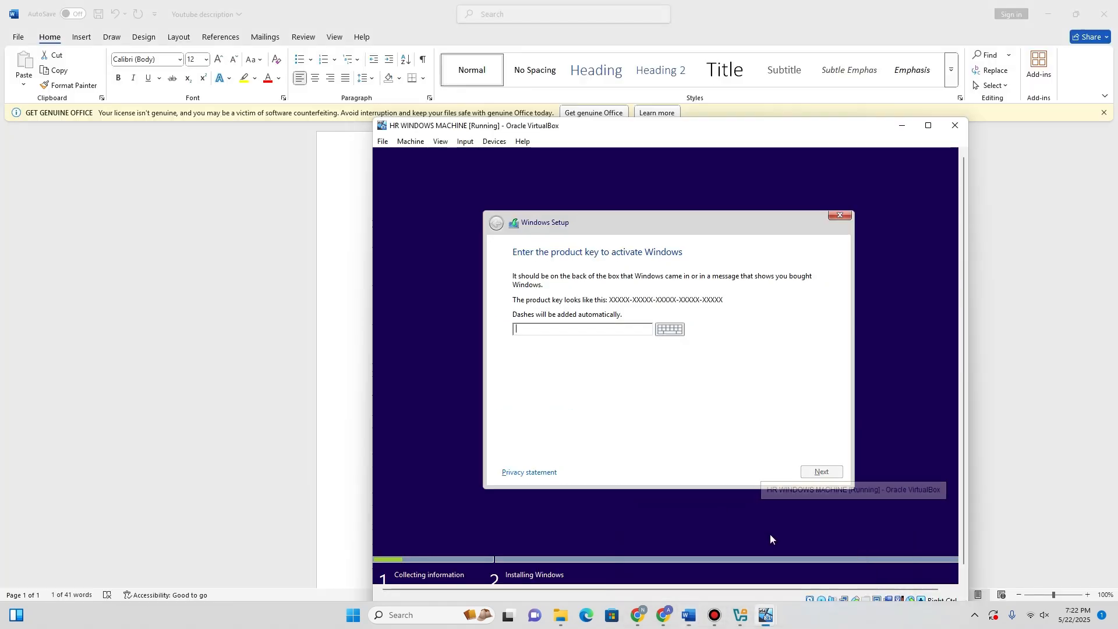
drag(668, 147, 652, 53)
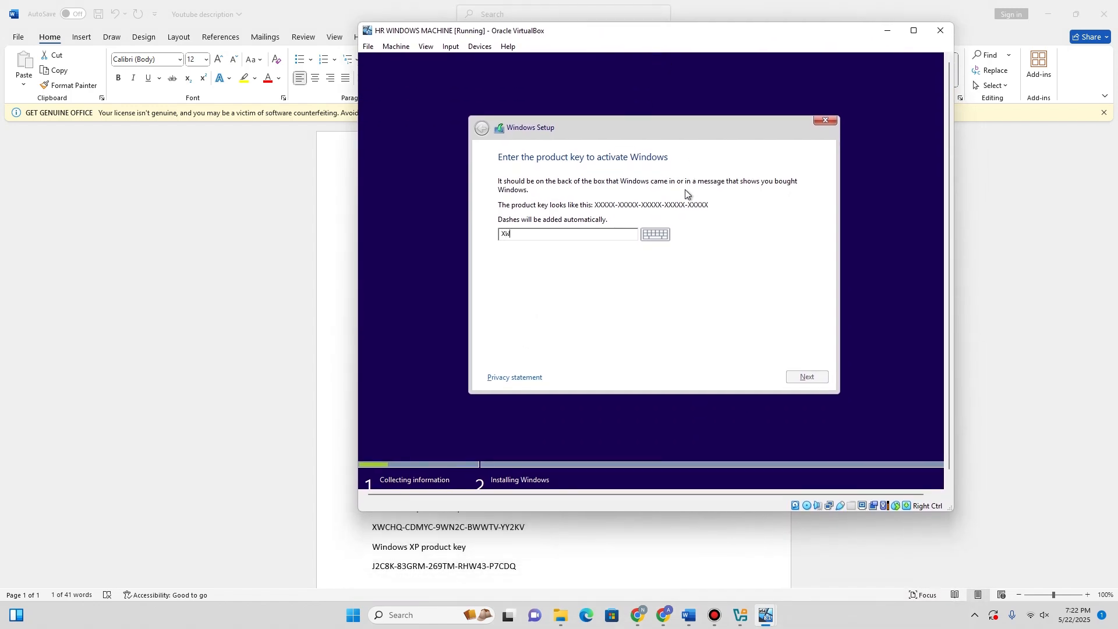
key(Return)
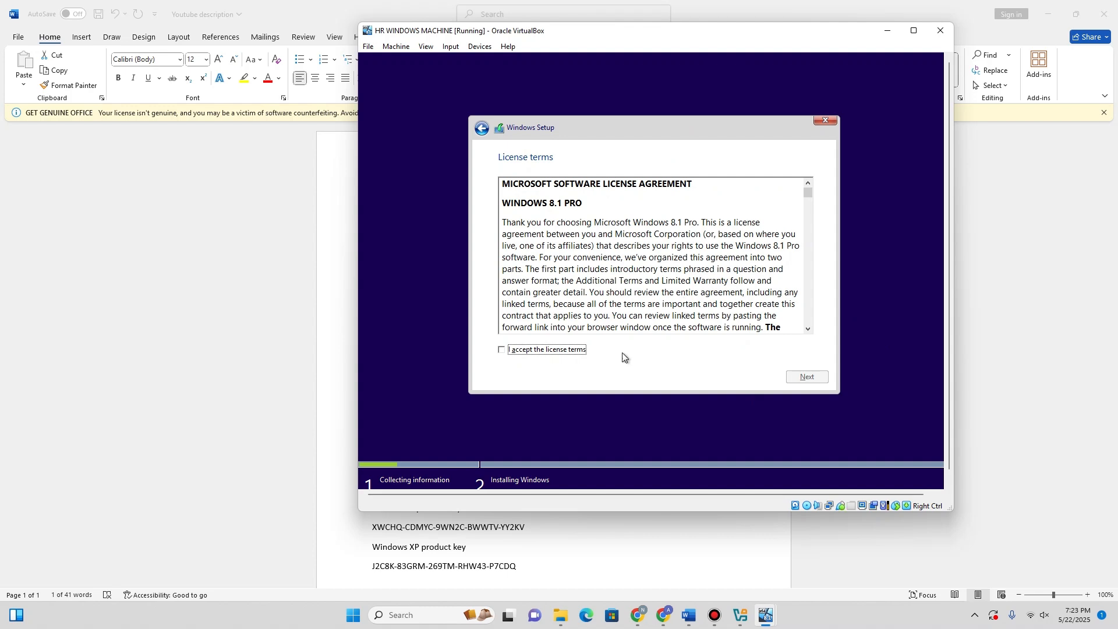
- Accept the licence and start a Custom Windows-only install on HR's drive
click(531, 352)
click(798, 375)
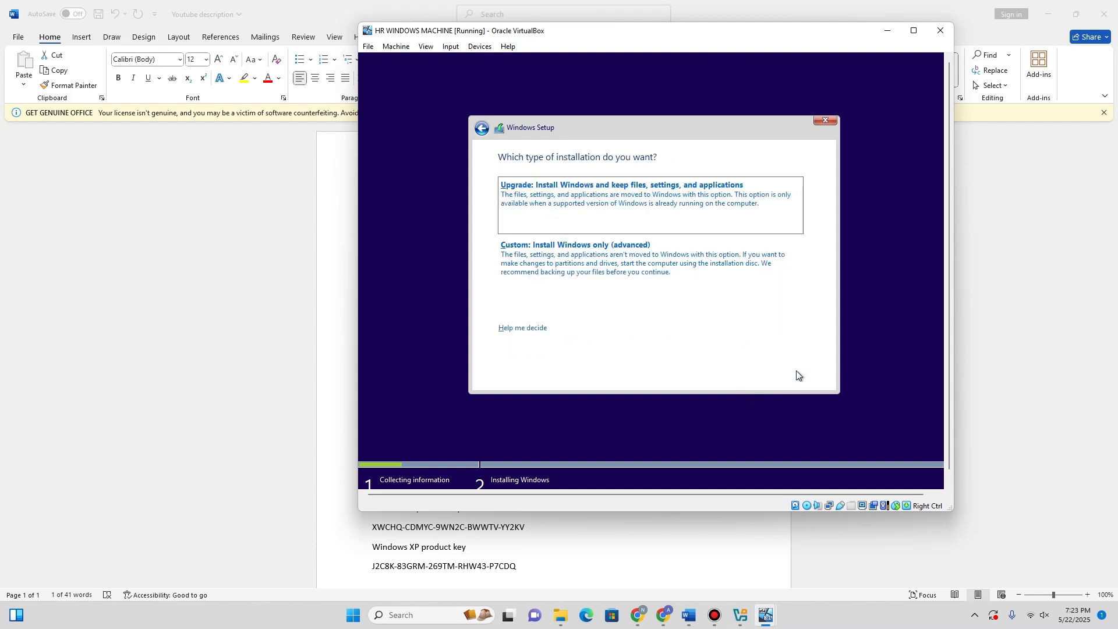
click(529, 262)
click(806, 376)
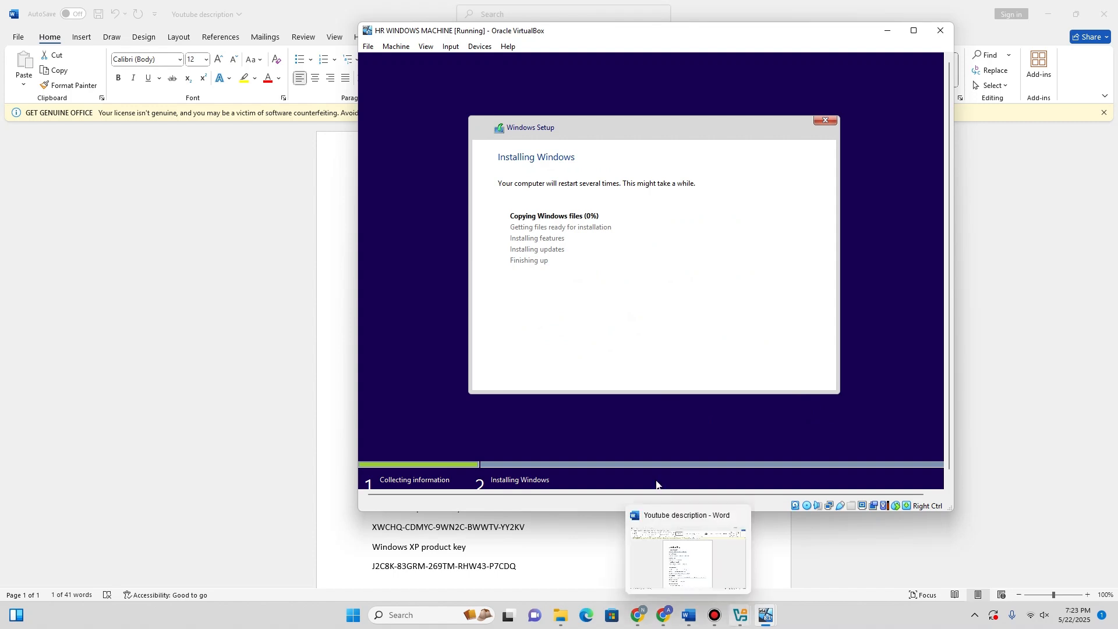
click(674, 554)
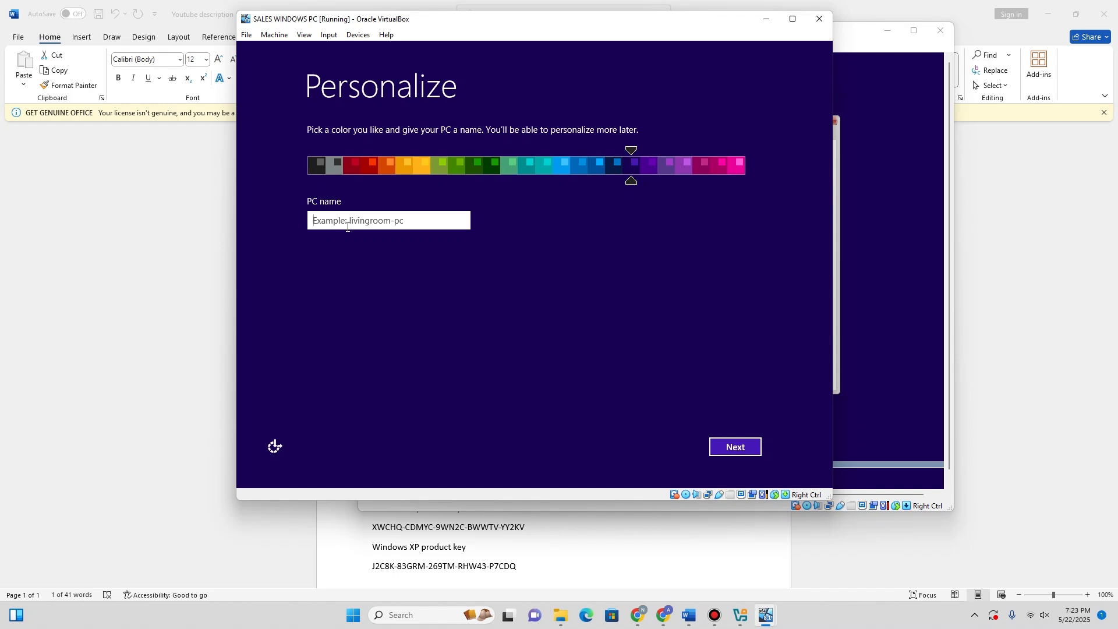
- Name the SALES PC SALESWINDOWSPC and choose a magenta colour
text(SALES)
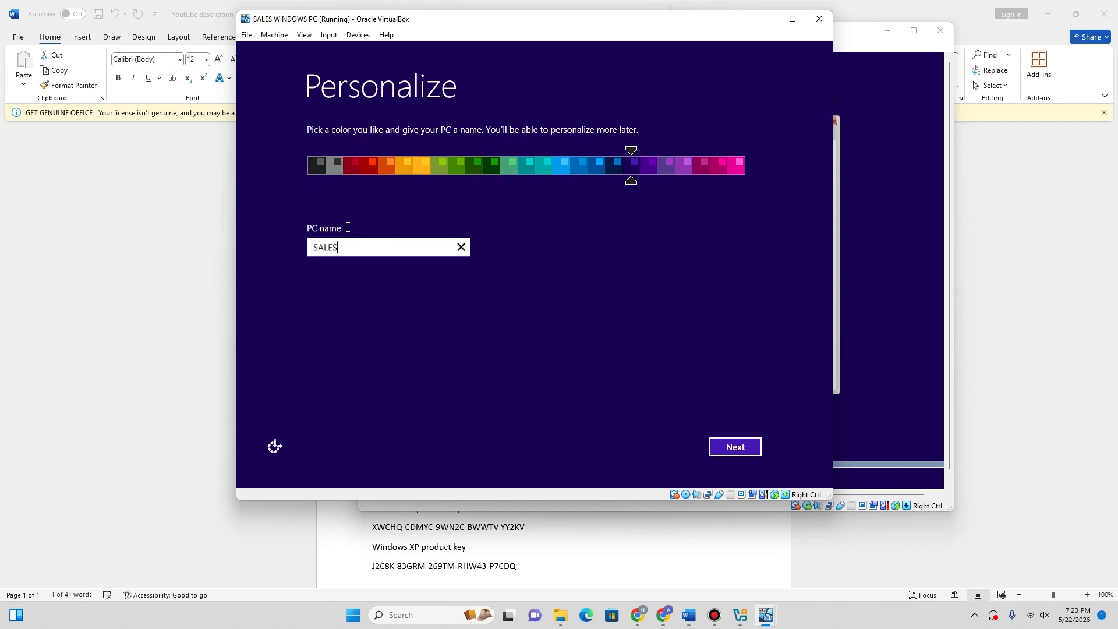
text( WINDOWSPC)
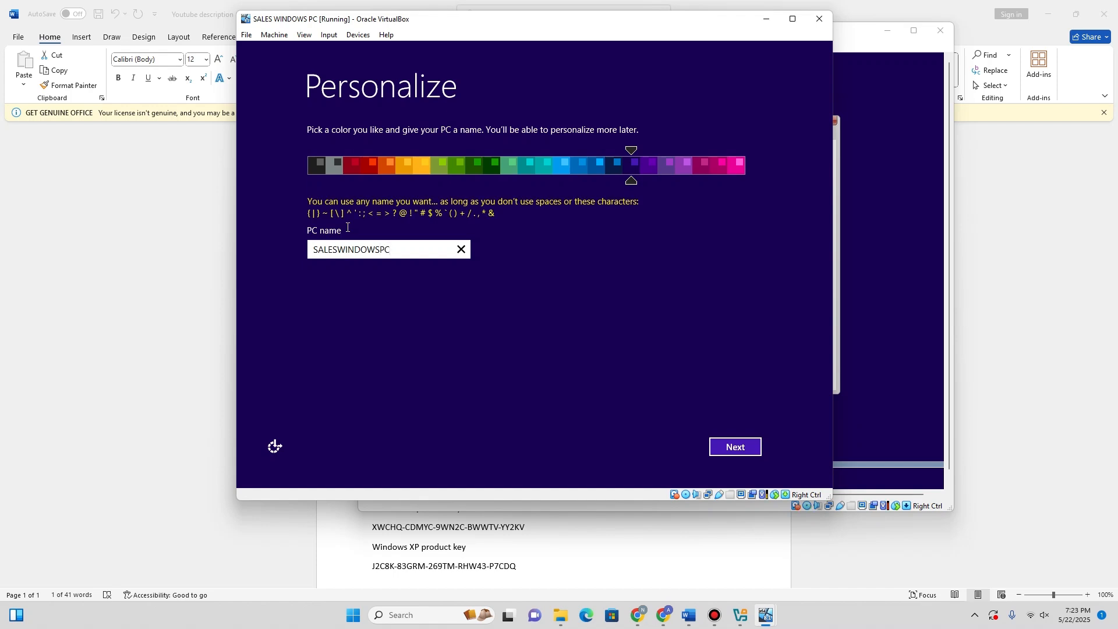
drag(634, 166, 745, 167)
click(725, 446)
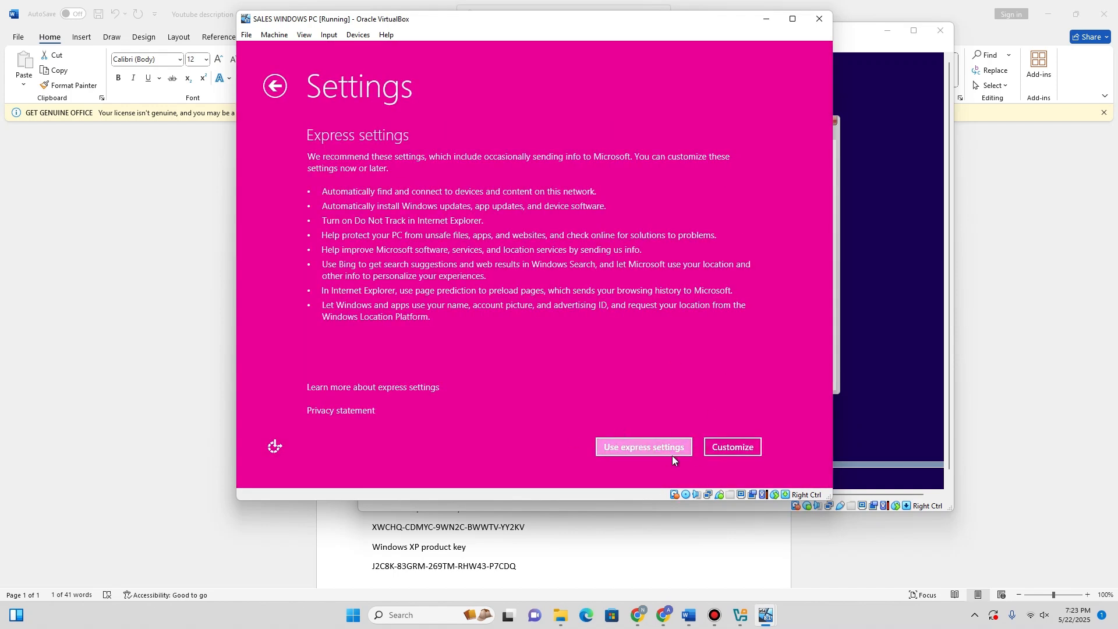
- Use express settings and continue past Microsoft account sign-in on SALES
click(654, 447)
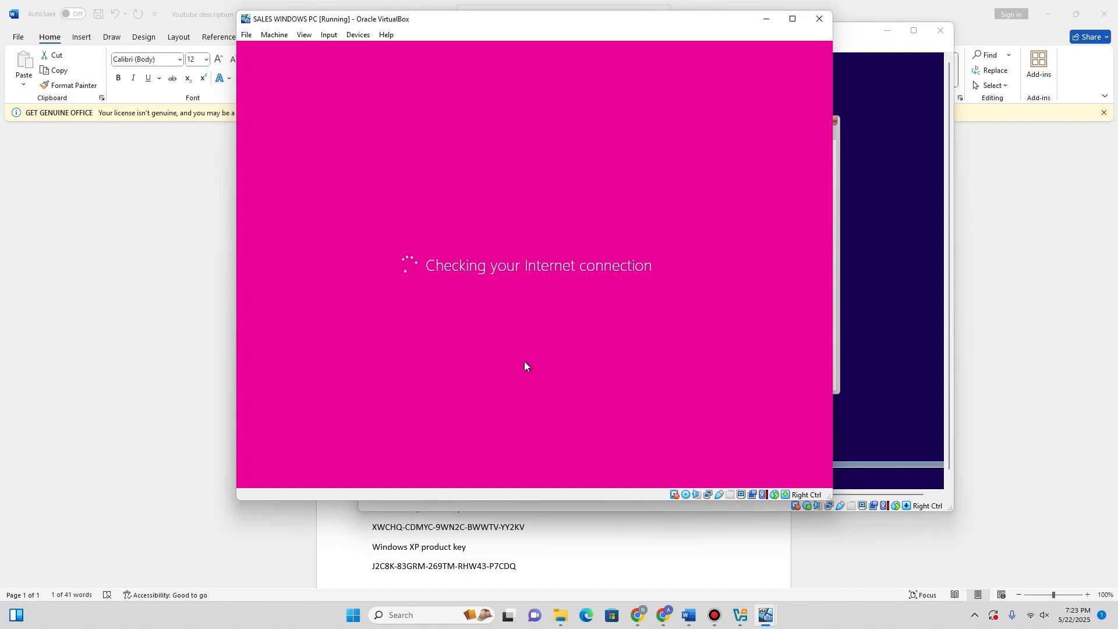
drag(504, 21, 386, 29)
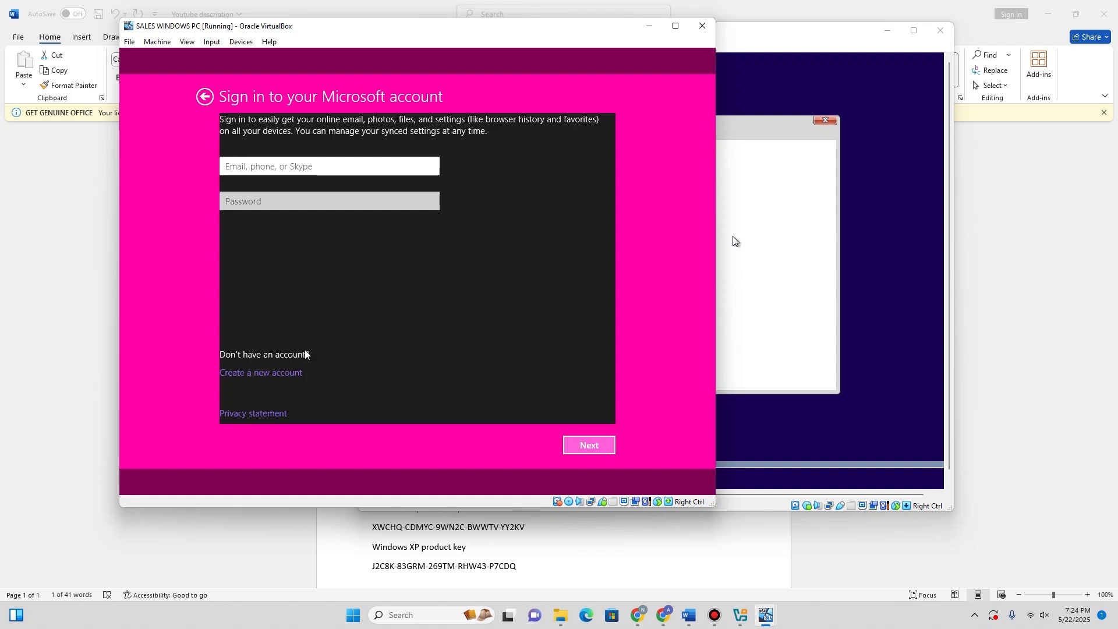
click(264, 374)
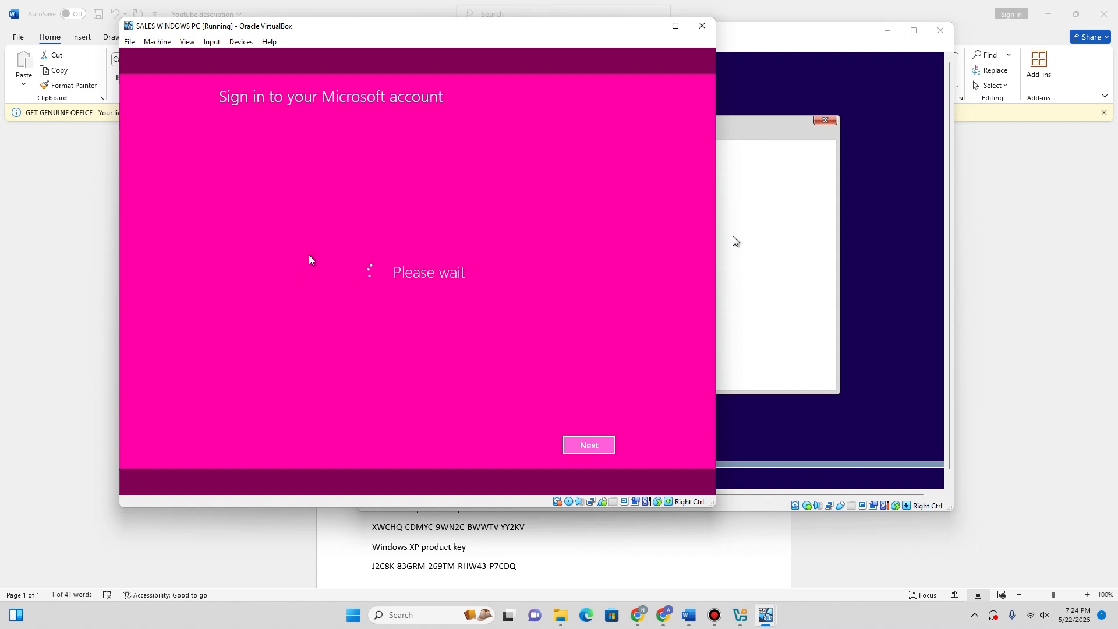
click(675, 26)
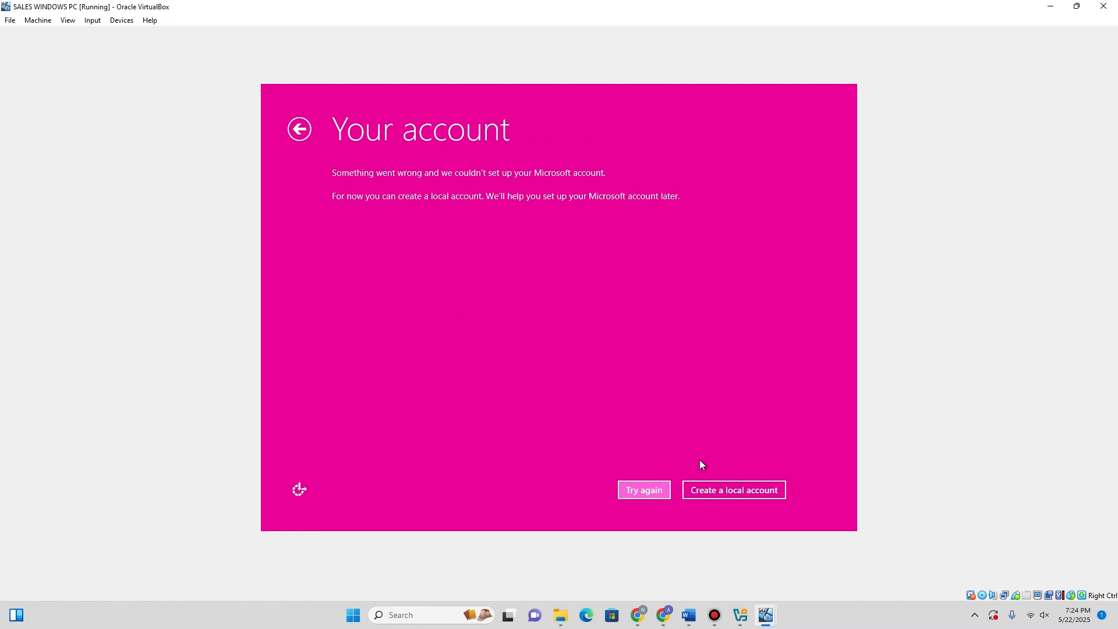
- Create a local account named SALE on the SALES PC and finish setup
click(714, 492)
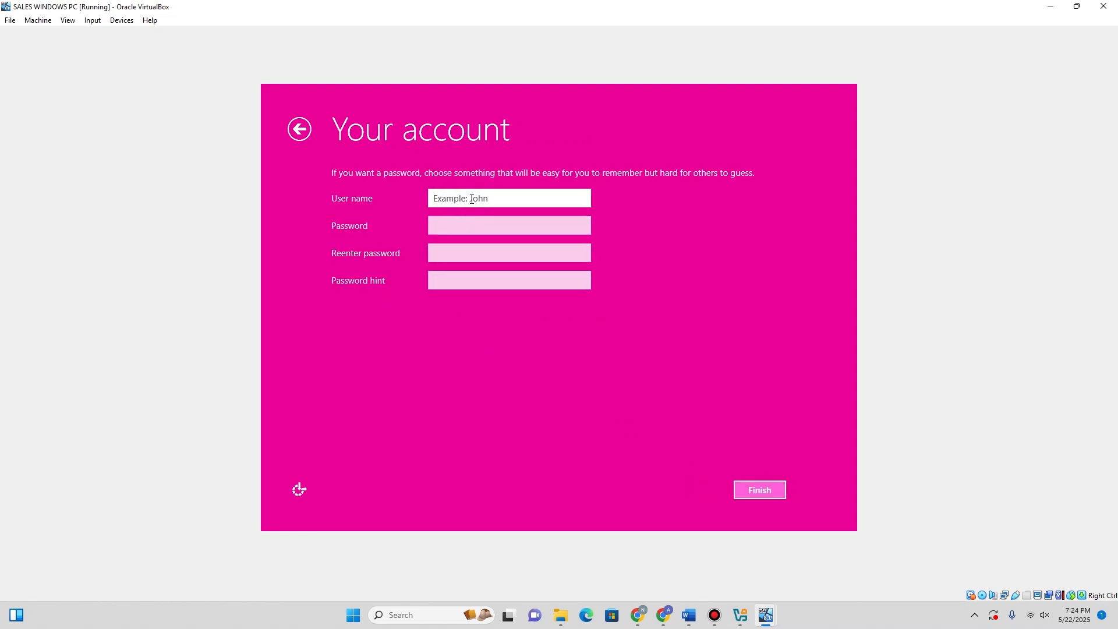
text(SALES)
click(753, 489)
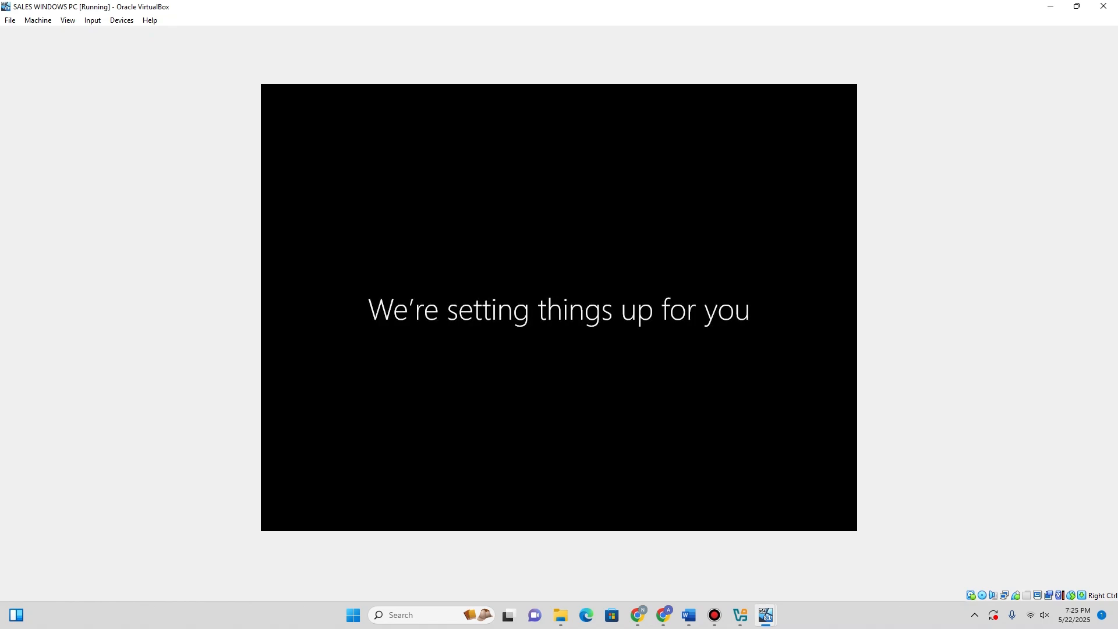
- Cycle through the VM windows and bring the SALES WINDOWS PC desktop to the front
mouse_move(766, 615)
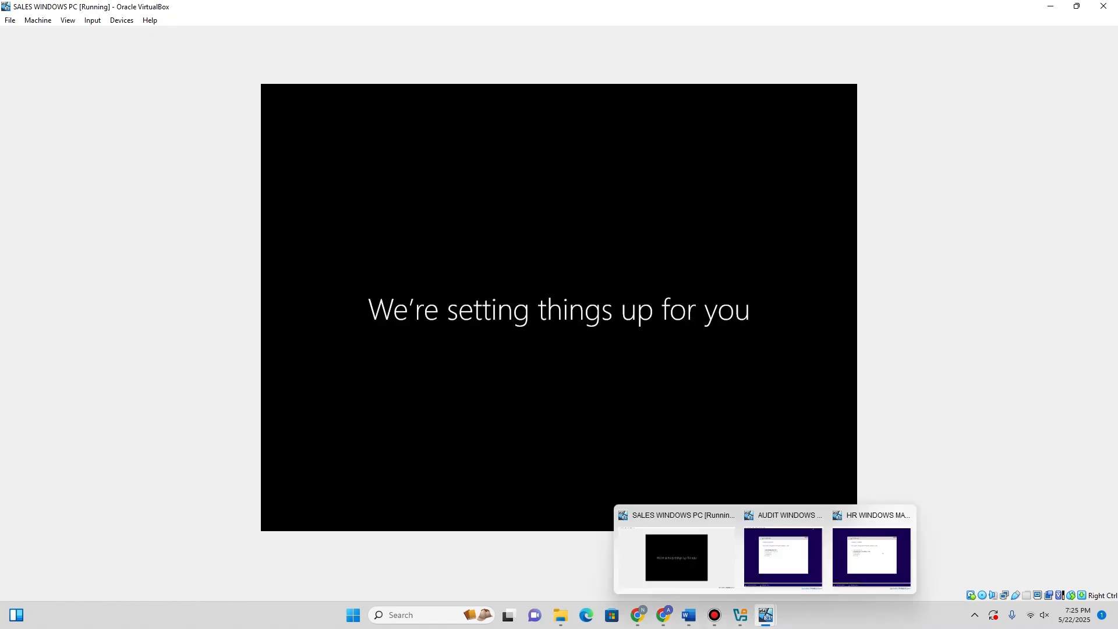
click(784, 553)
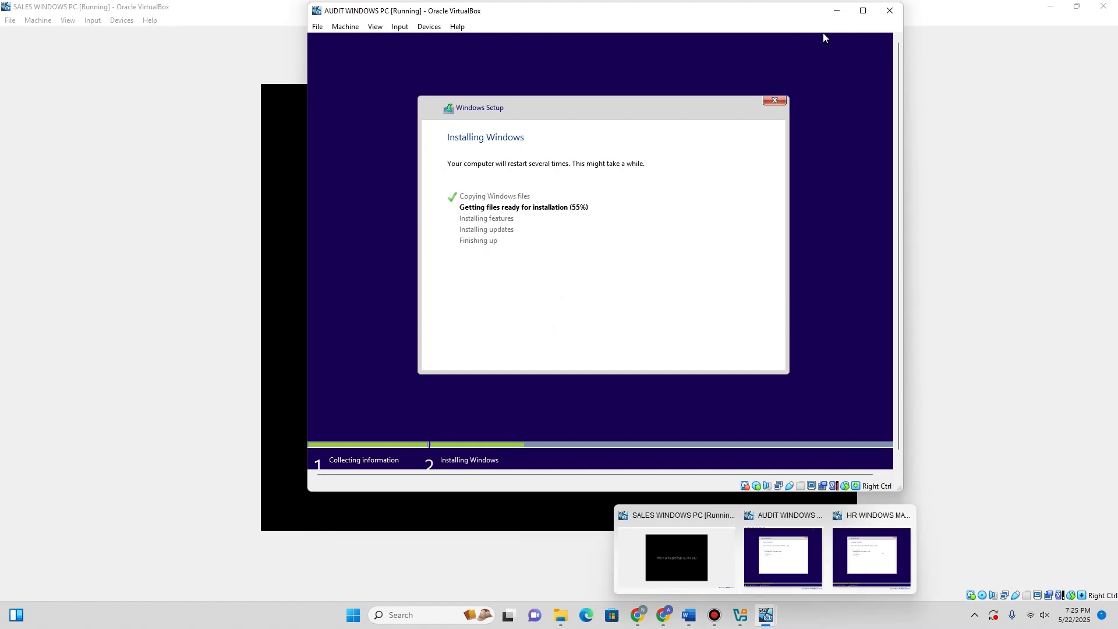
key(Right)
key(Right)
key(Return)
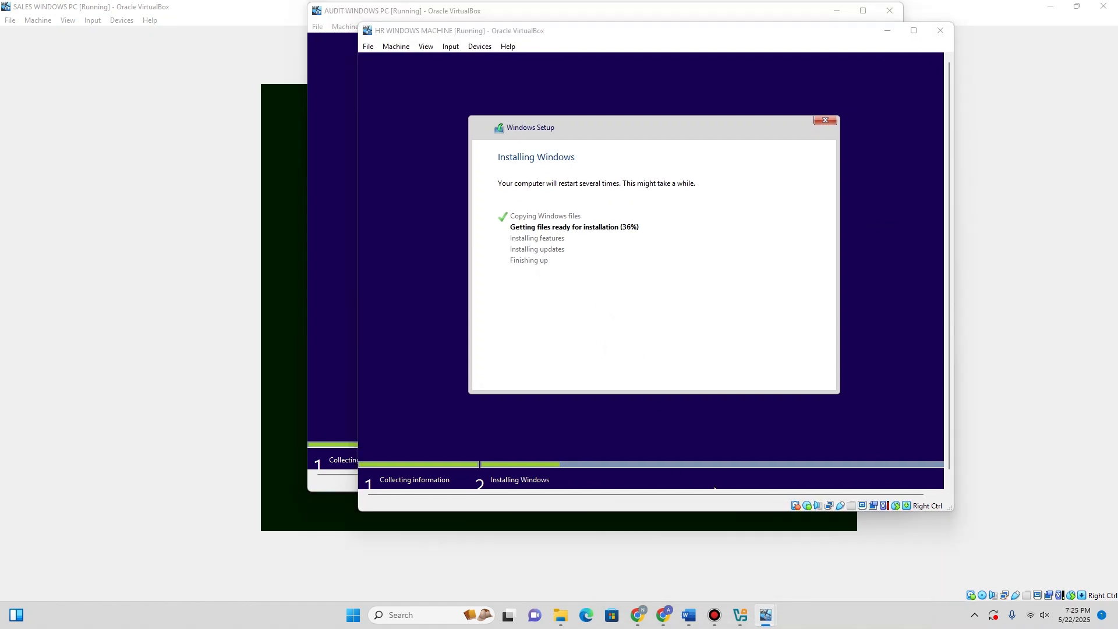
key(super+t)
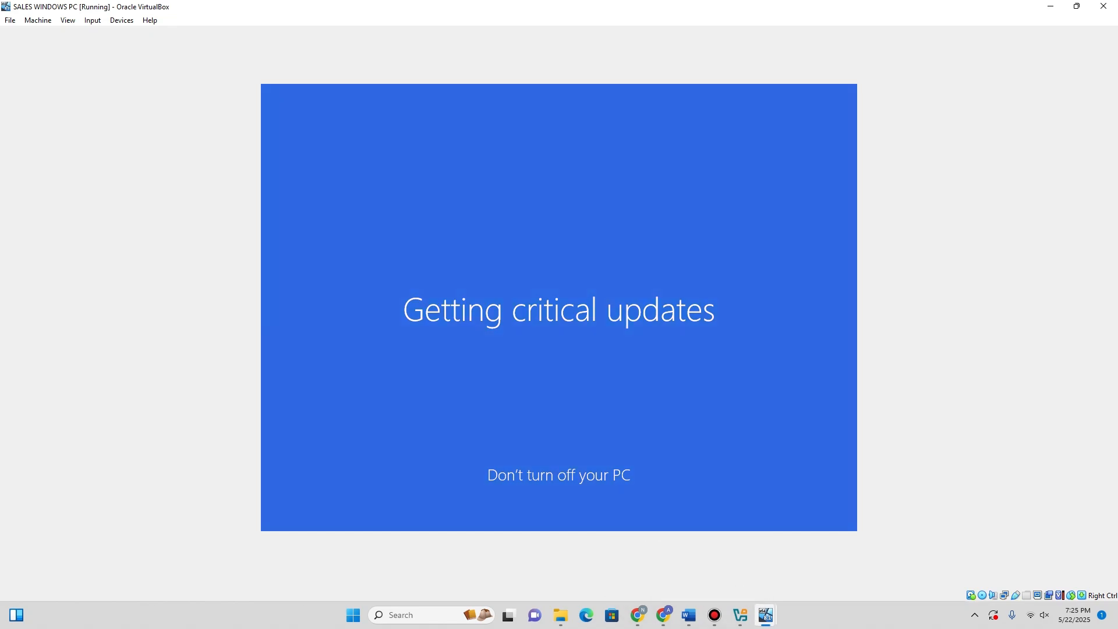
click(766, 615)
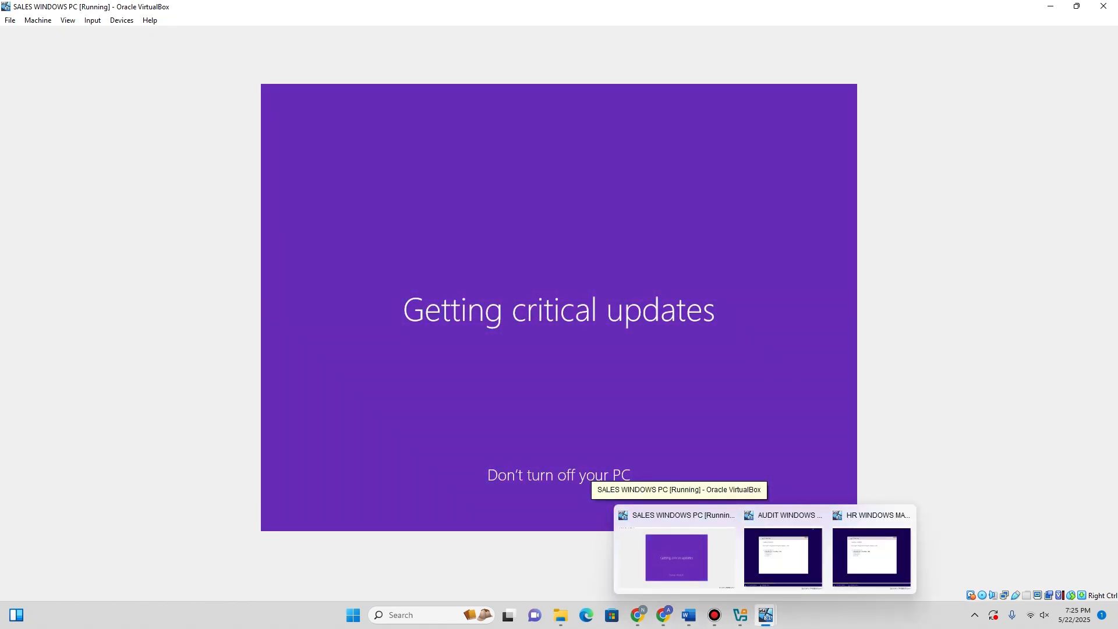
click(676, 556)
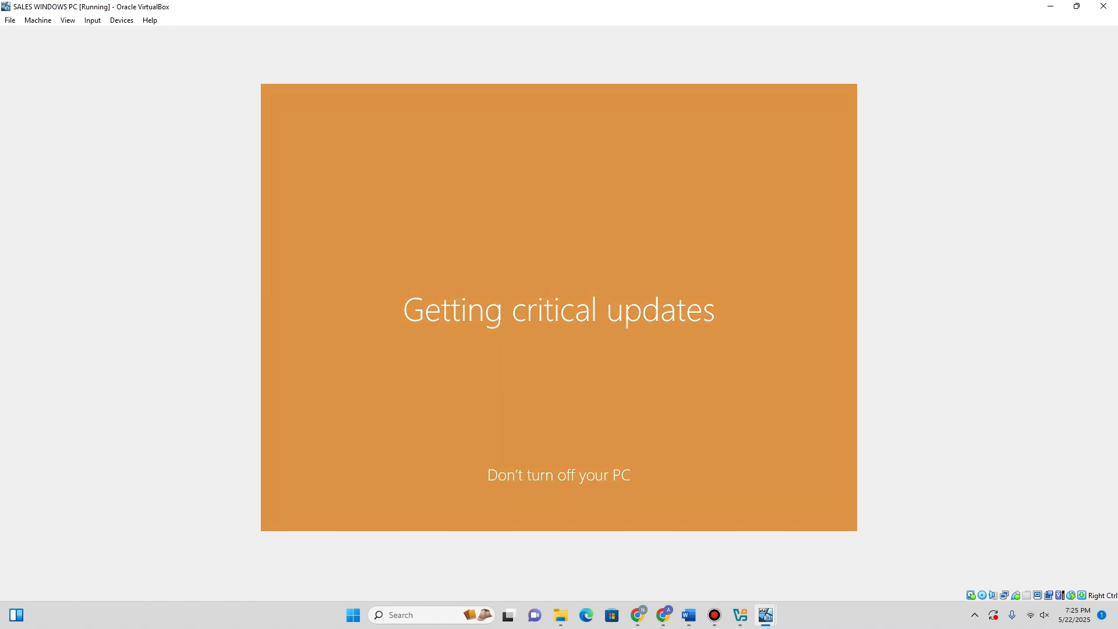
click(715, 615)
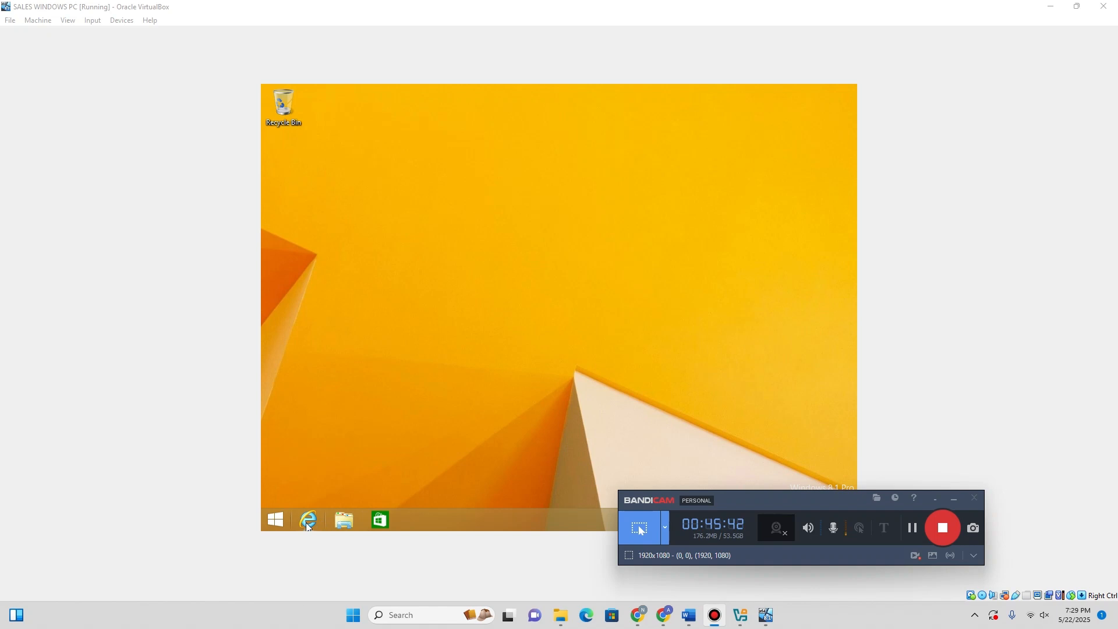
- Run ipconfig in a SALES command prompt, confirming IPv4 10.0.2.5, then close it
key(super+r)
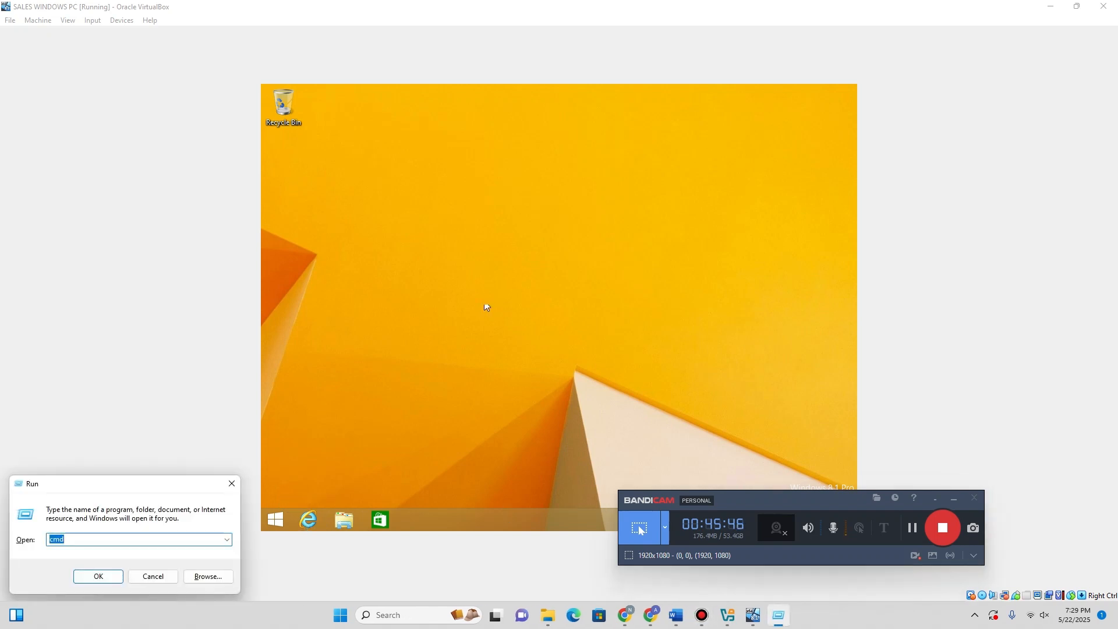
click(442, 294)
key(super+r)
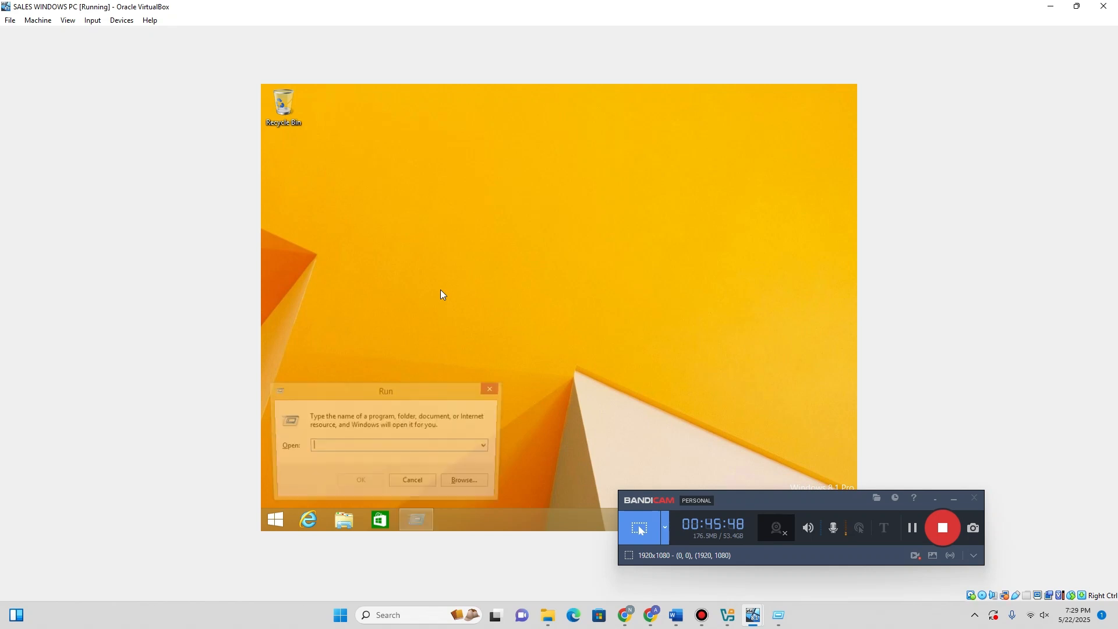
text(cmd)
key(Return)
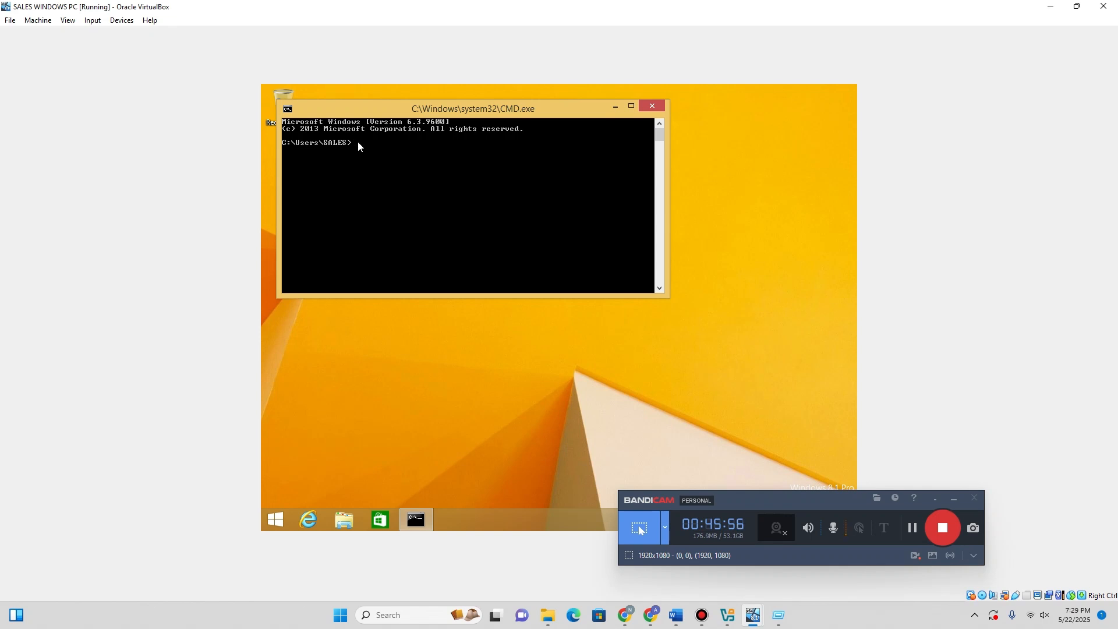
text(ipconfig)
key(Return)
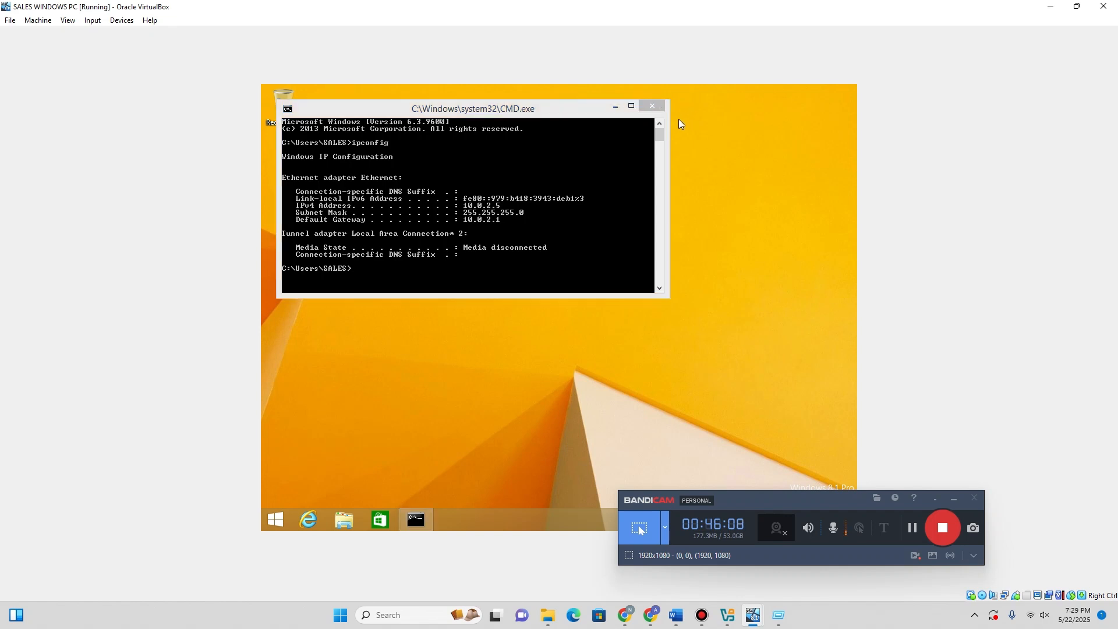
click(662, 107)
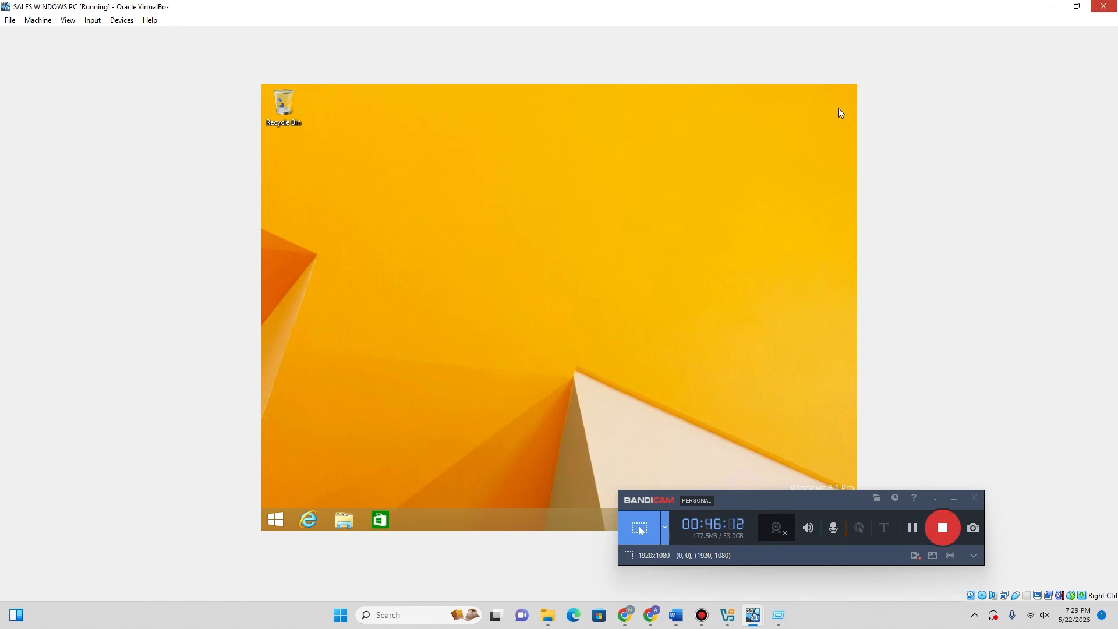
click(1103, 6)
- Power off SALES WINDOWS PC and start KALI MACHINE from VirtualBox Manager
key(Return)
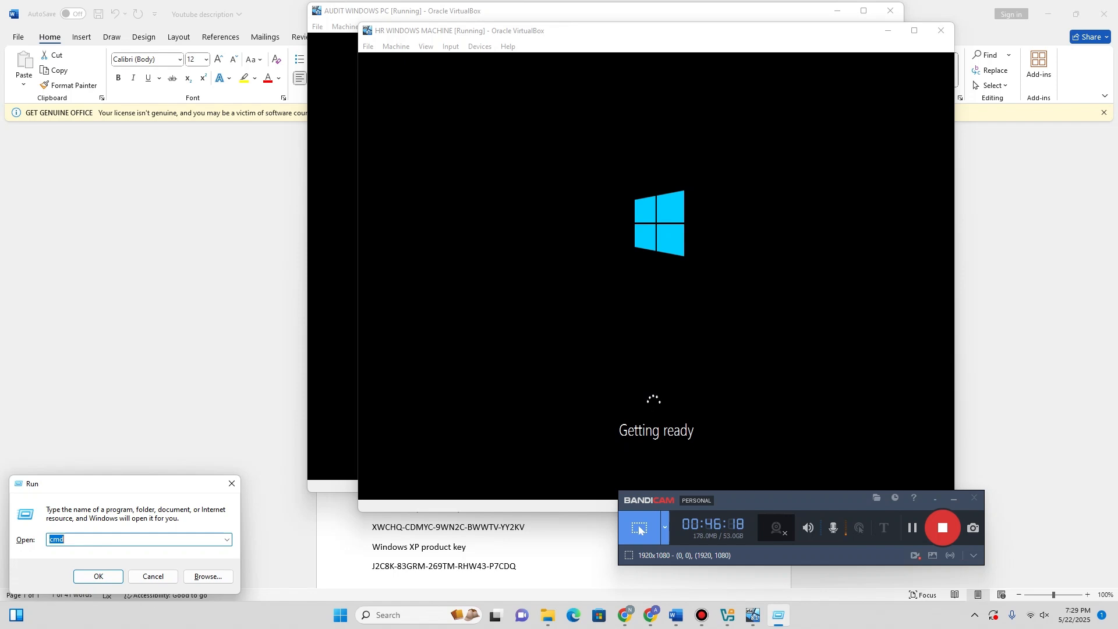
drag(475, 35, 209, 99)
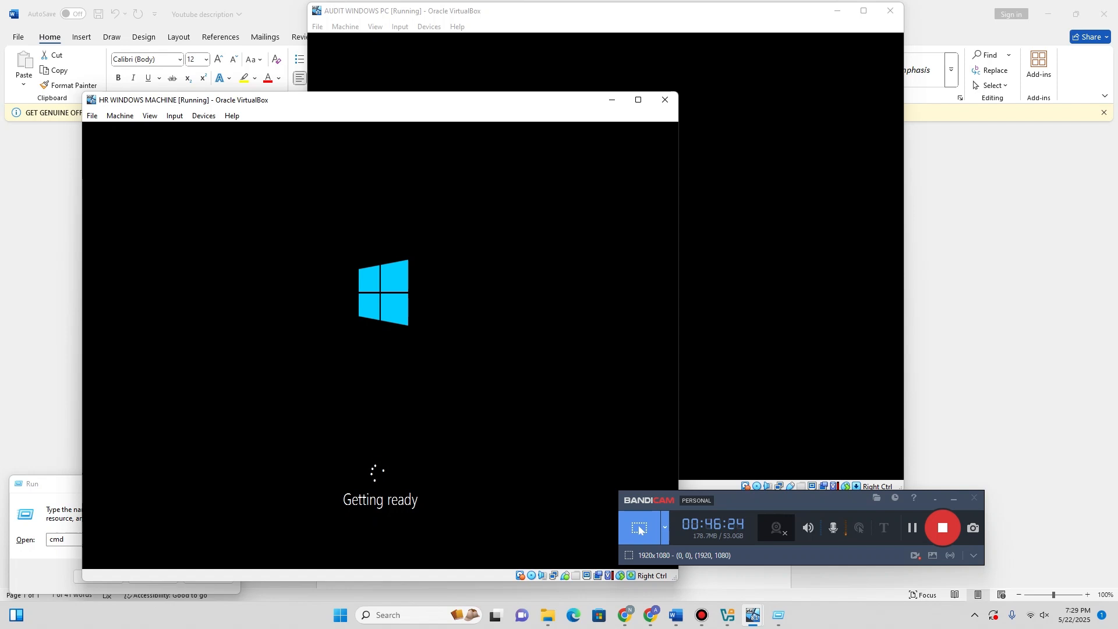
click(727, 615)
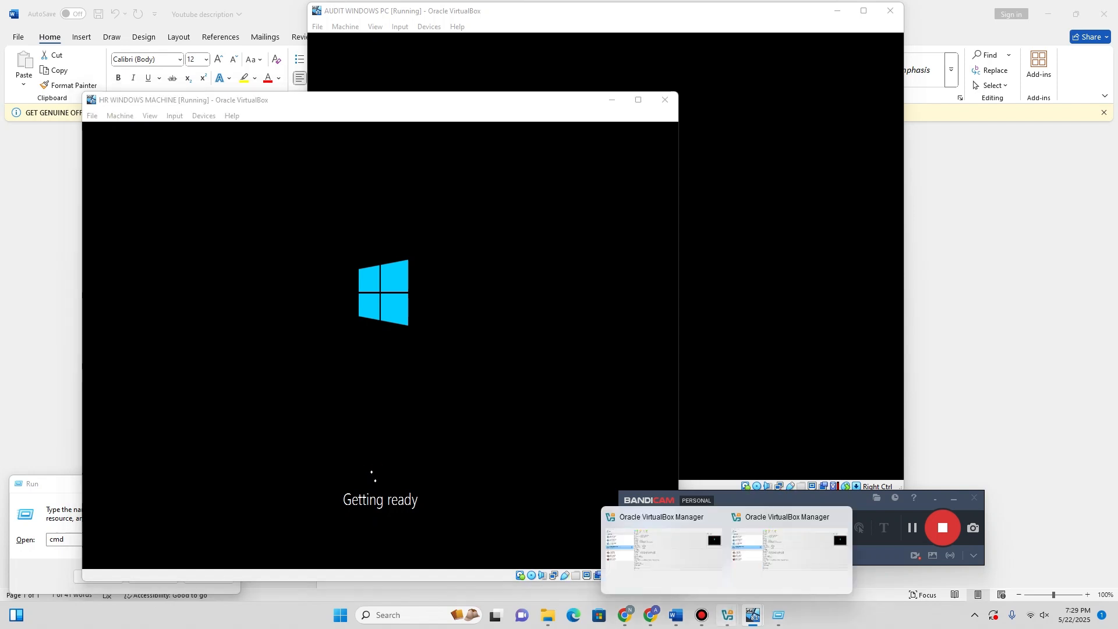
click(727, 615)
click(727, 615)
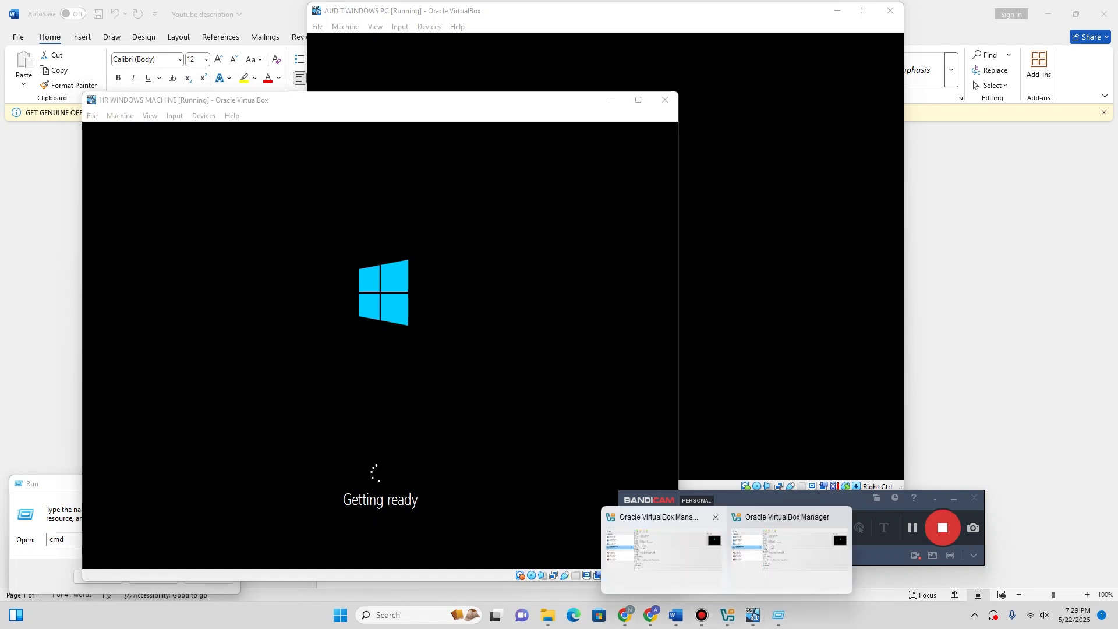
click(663, 535)
key(Down)
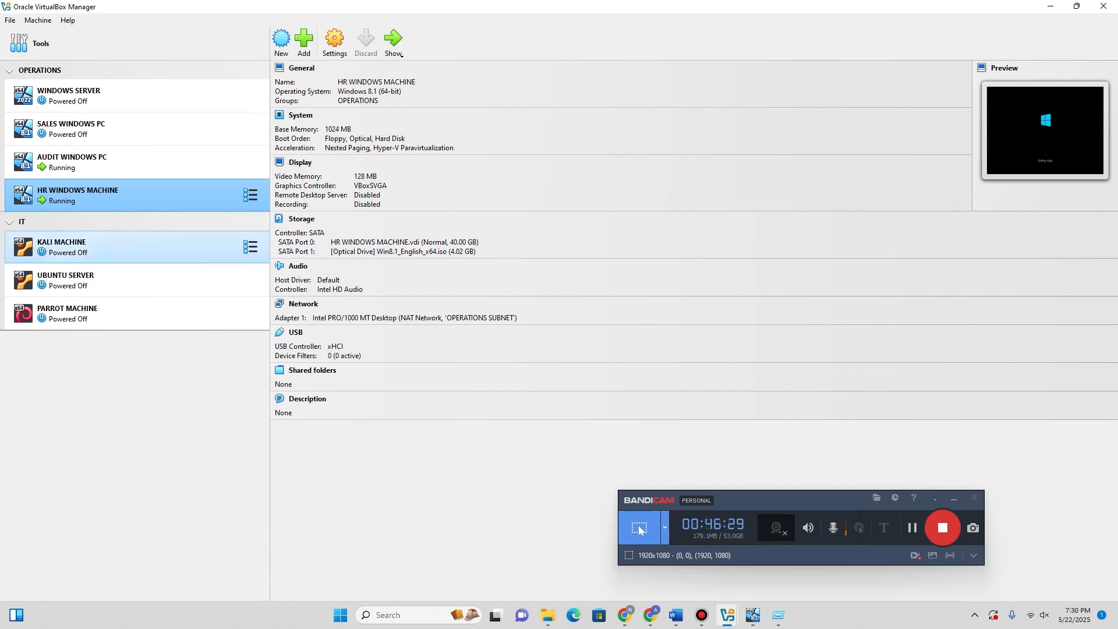
key(Down)
key(Down)
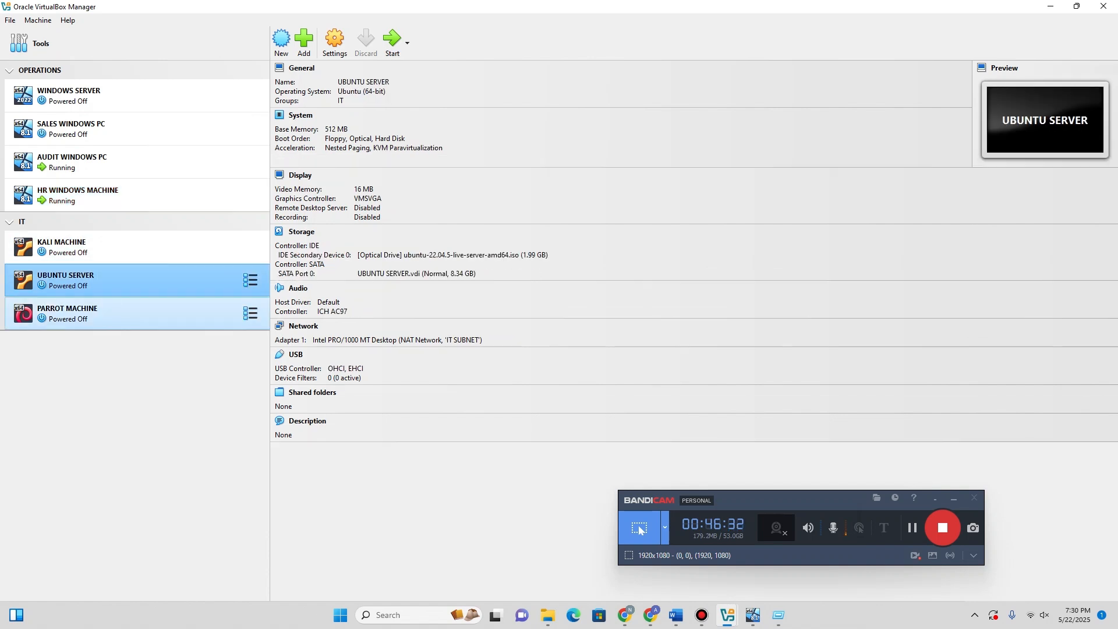
key(Up)
key(Up)
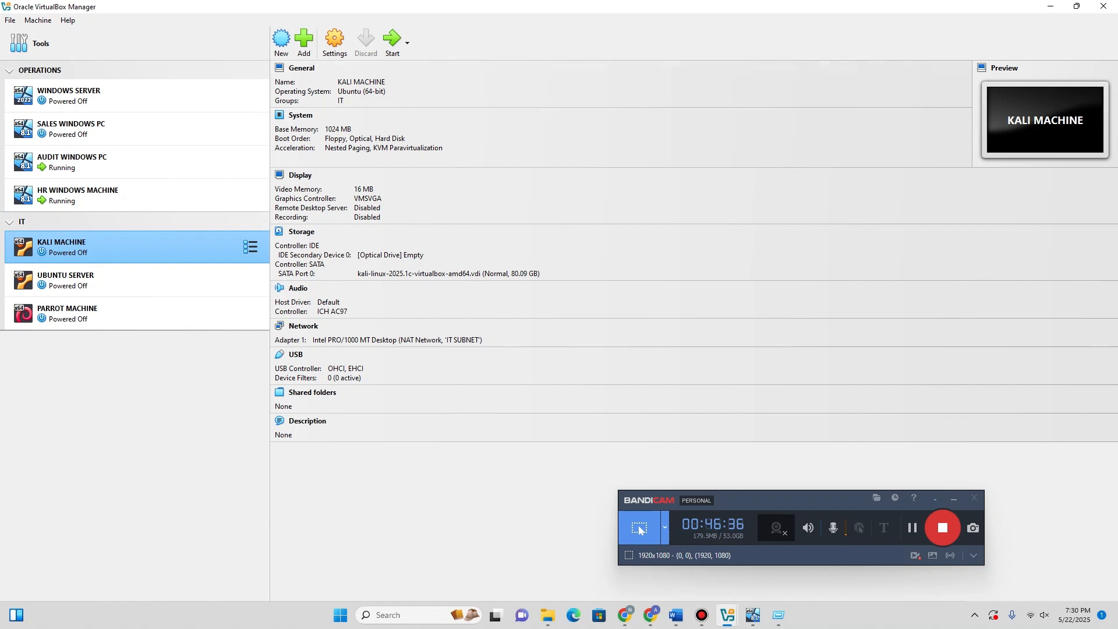
key(Tab)
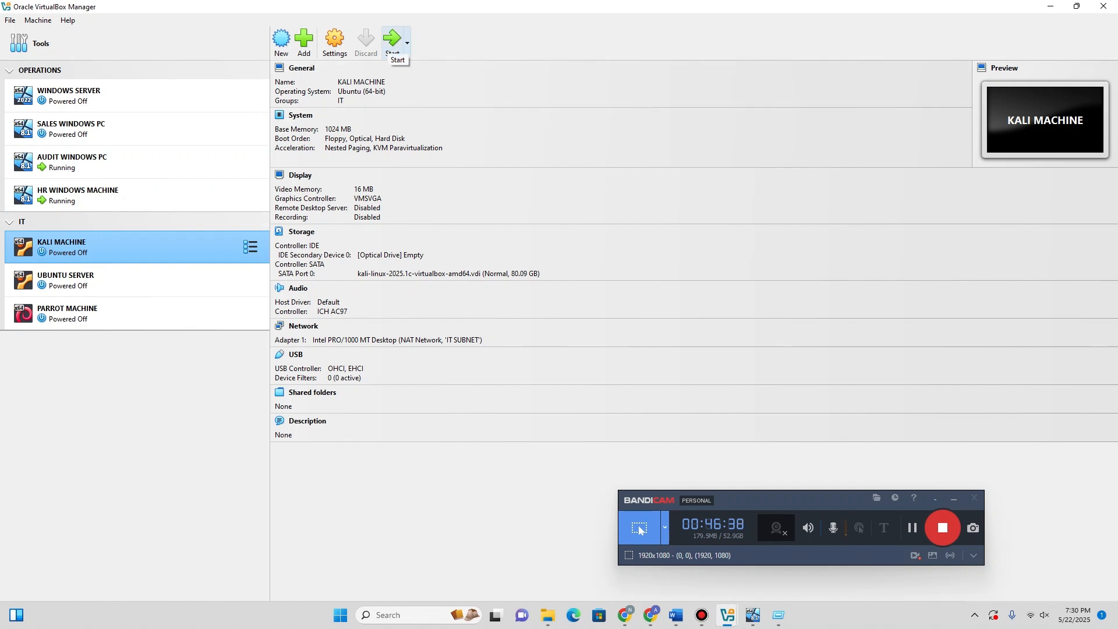
key(space)
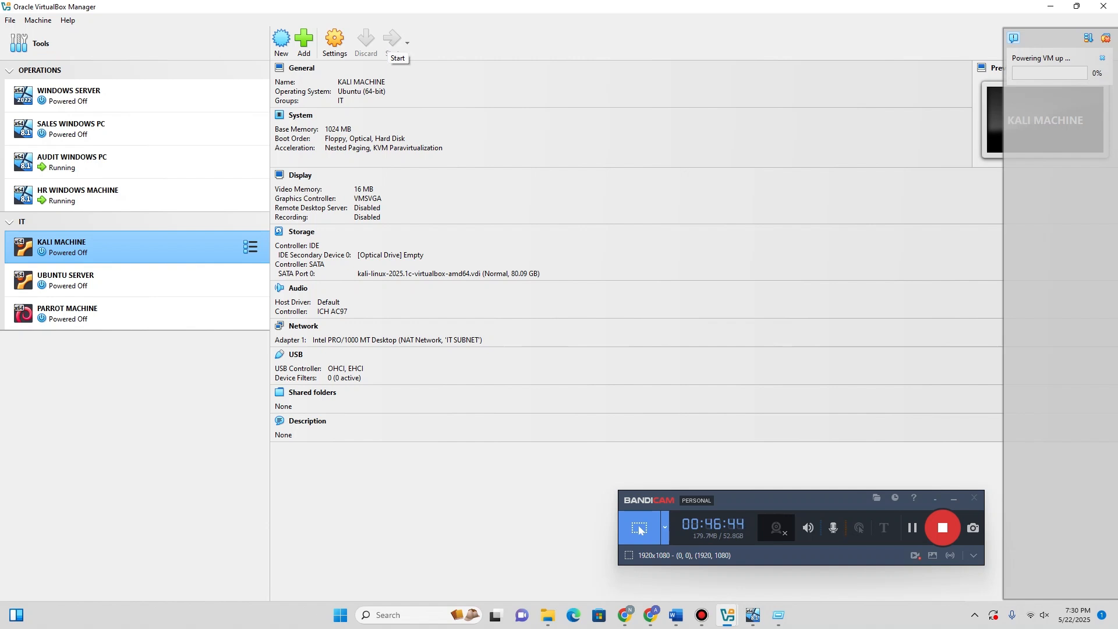
- Bring the AUDIT WINDOWS PC window forward, then minimize it
mouse_move(752, 615)
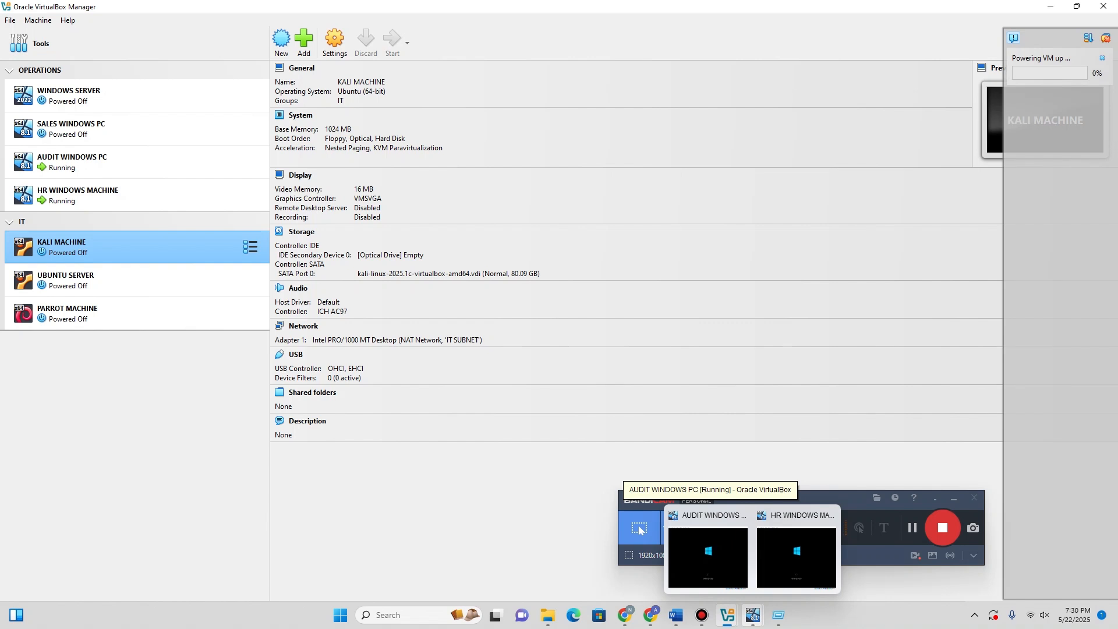
click(708, 554)
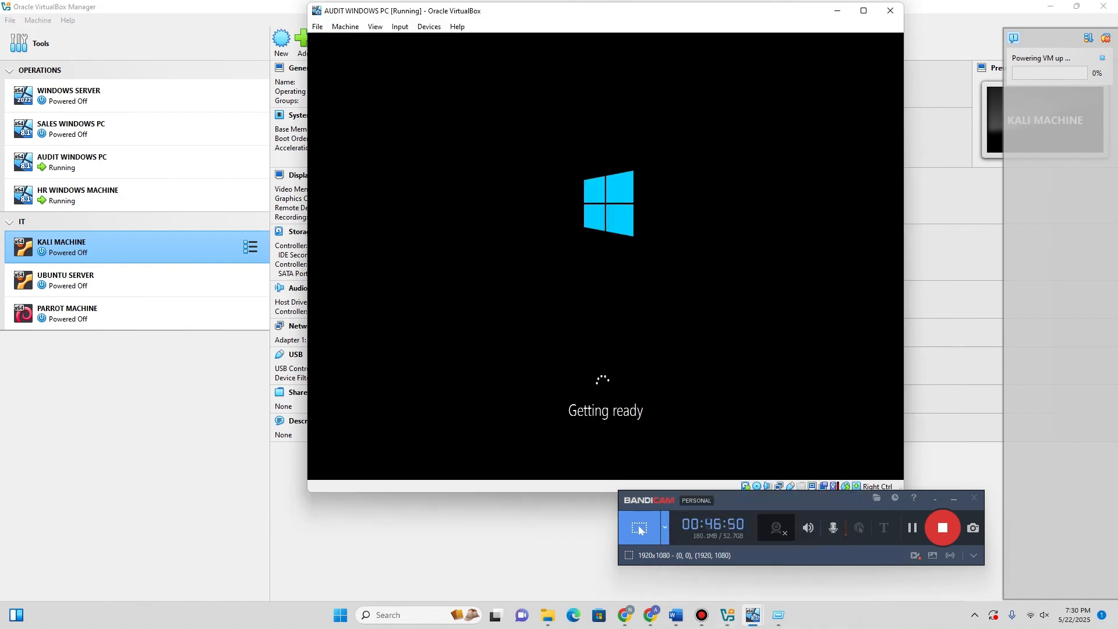
mouse_move(752, 615)
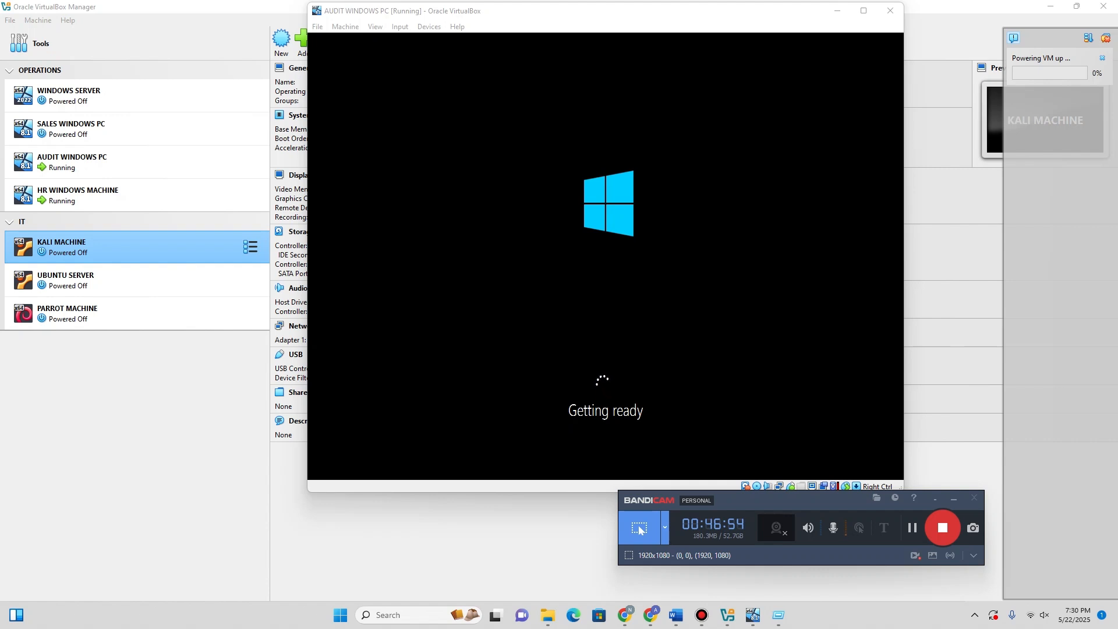
key(super+Down)
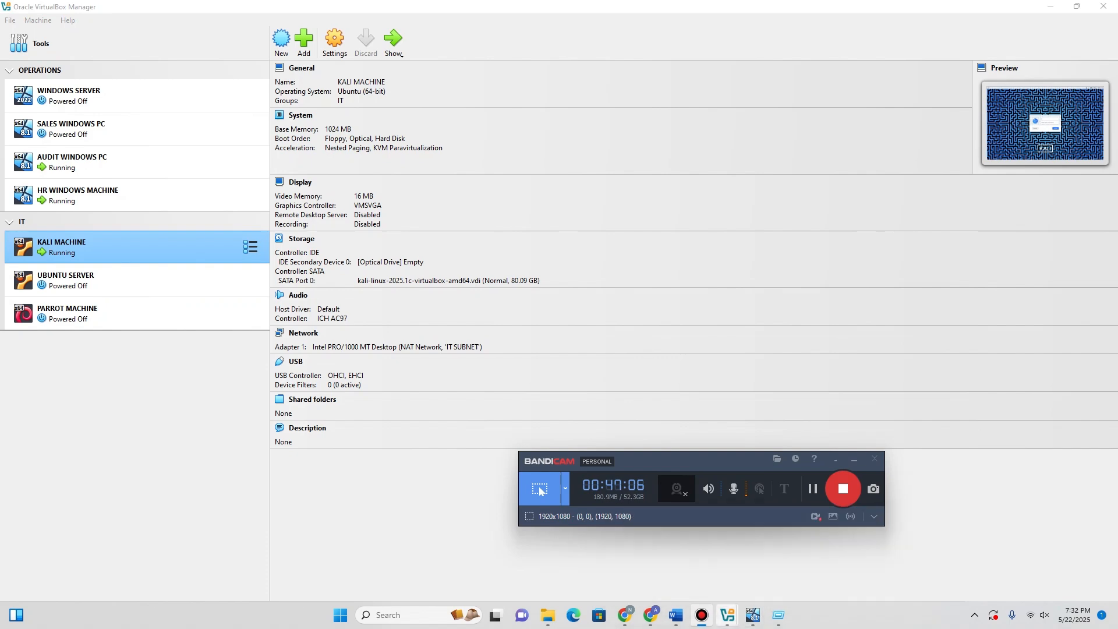
mouse_move(727, 615)
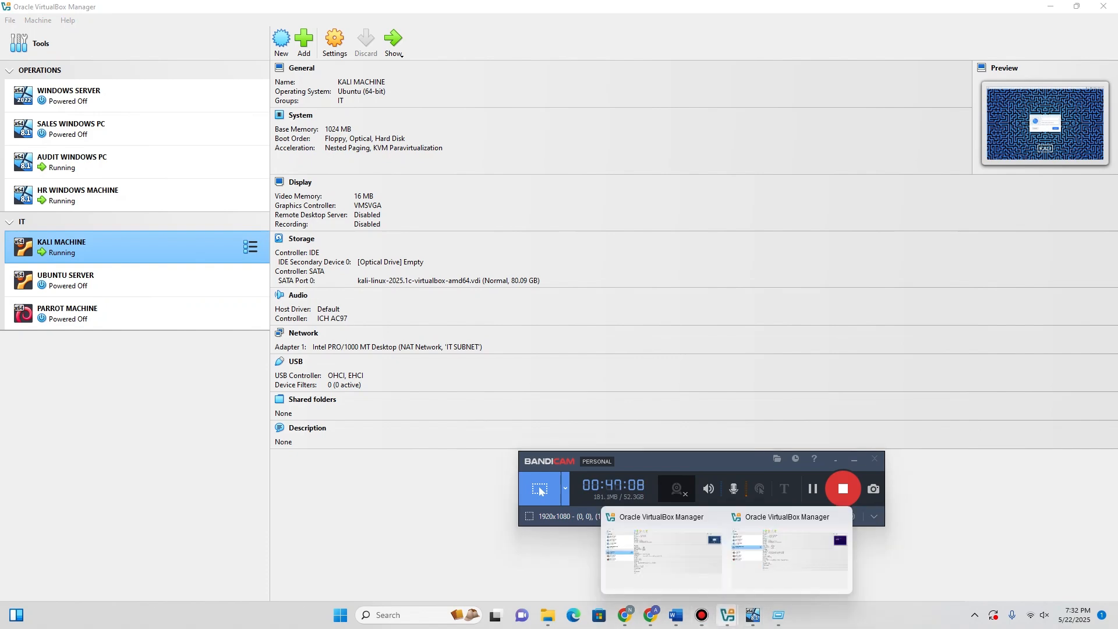
- Show the KALI MACHINE window, keep it running, and maximize it
click(841, 557)
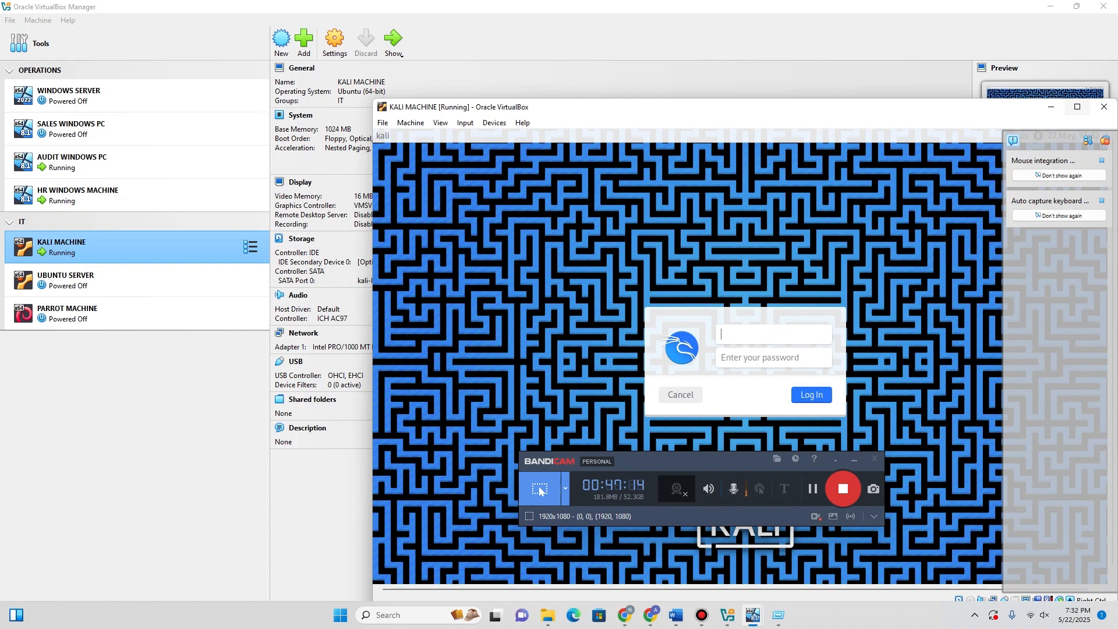
click(1104, 107)
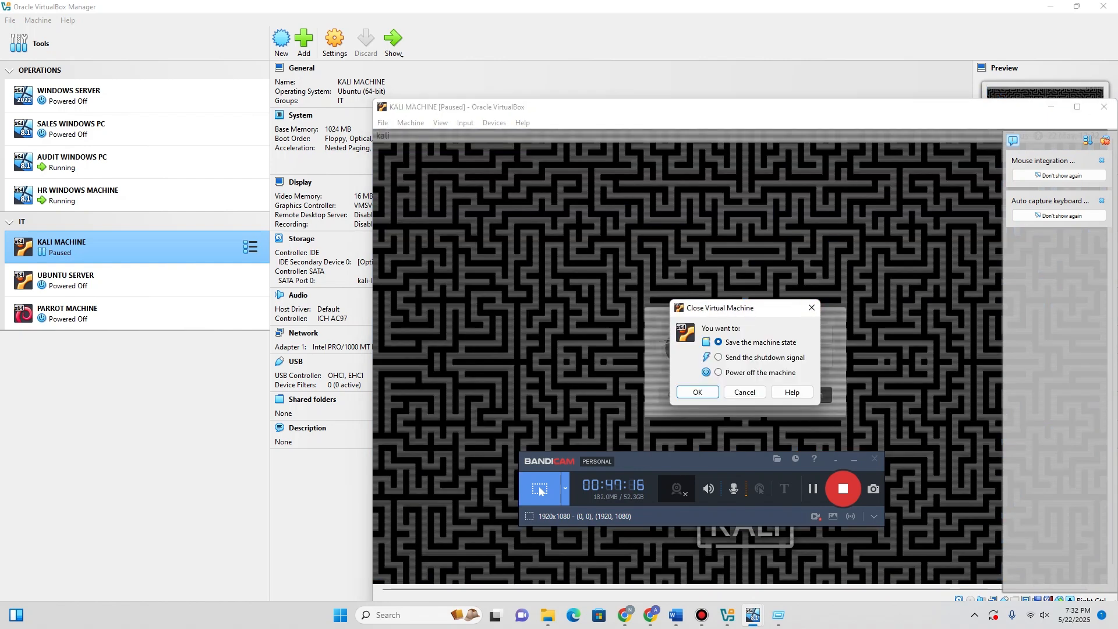
click(744, 392)
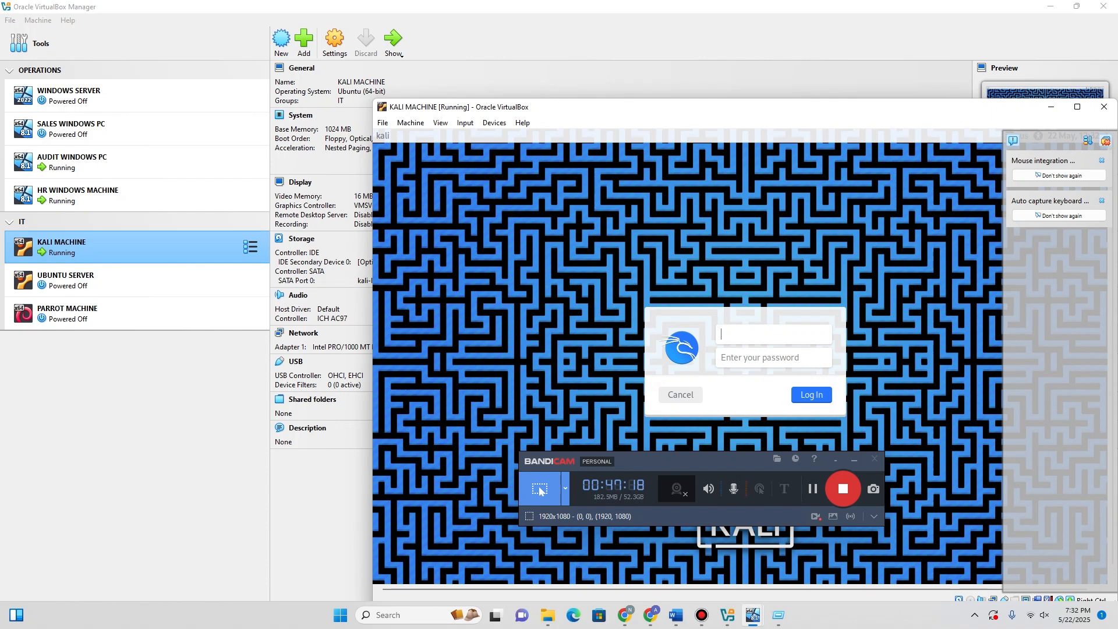
click(1077, 107)
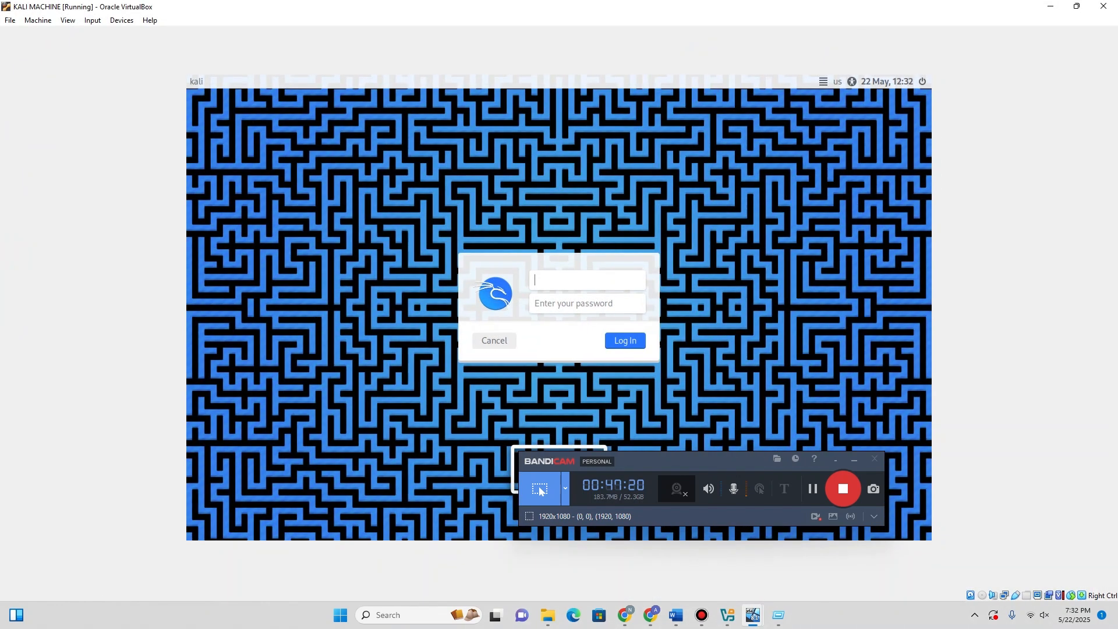
- Log into the Kali desktop with the kali user and its password
text(kali)
key(Tab)
text(kali)
key(Return)
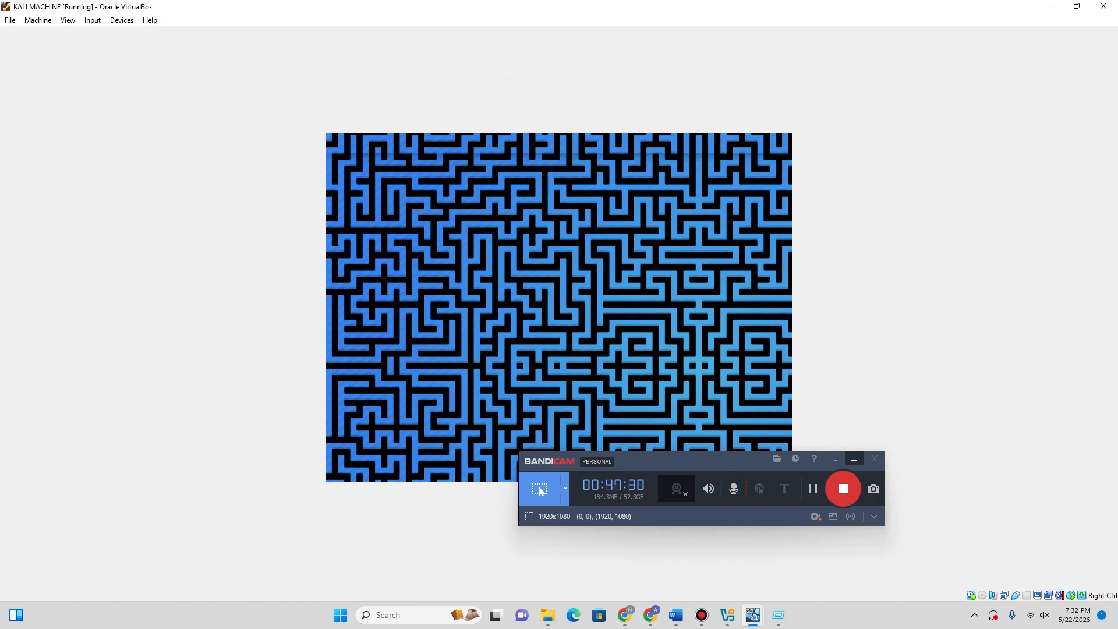
drag(735, 460, 955, 532)
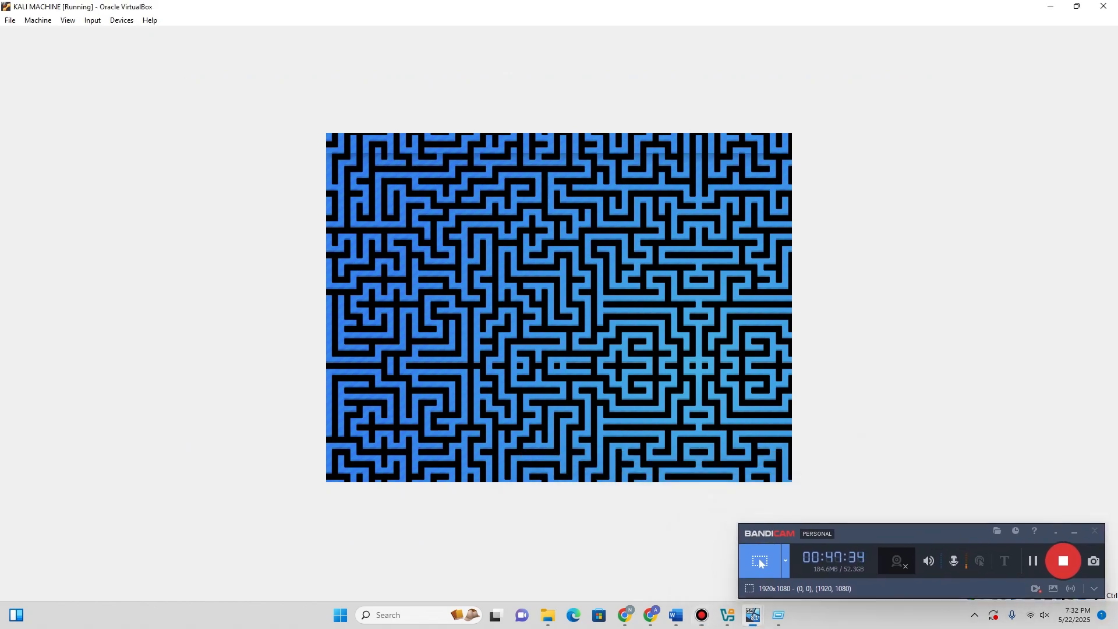
mouse_move(753, 615)
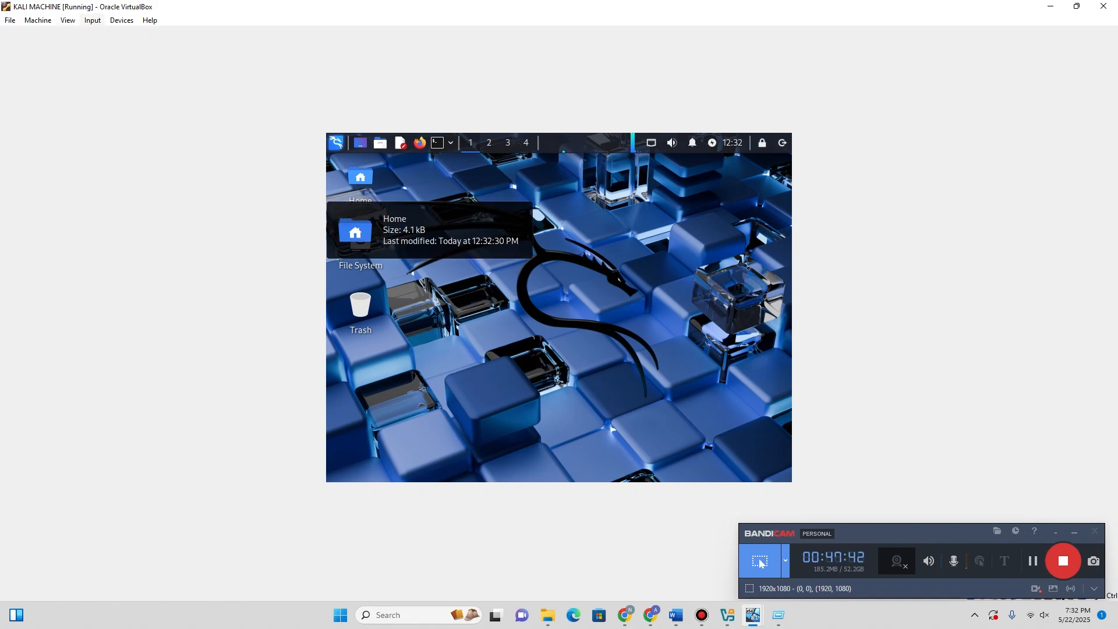
- Run ifconfig in a Kali terminal and mark the address 10.0.3.4
click(1077, 6)
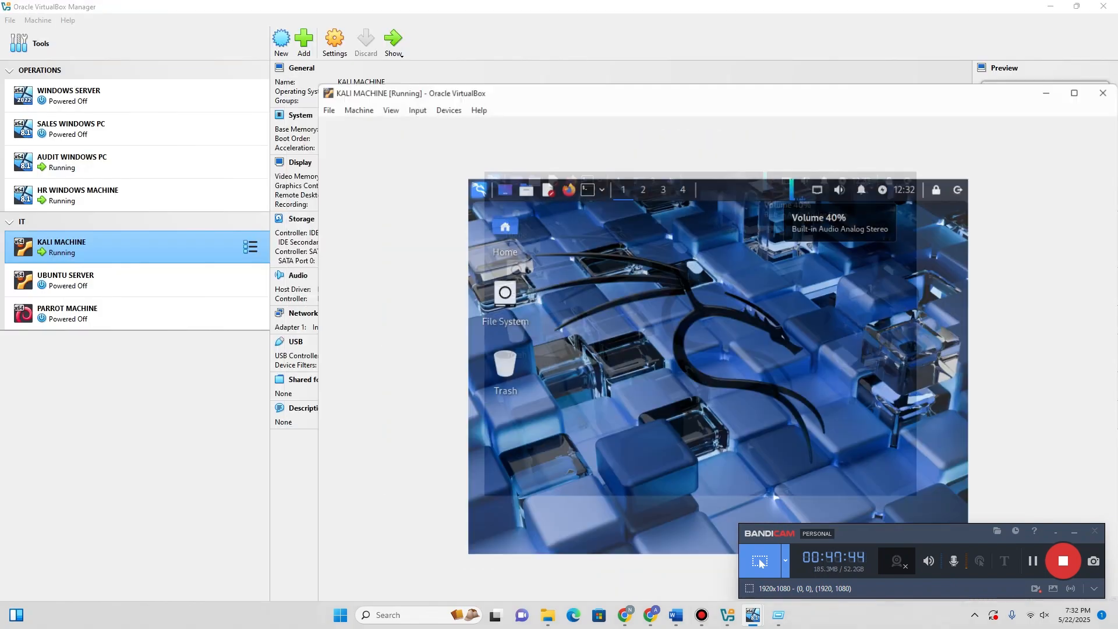
drag(582, 106, 347, 1)
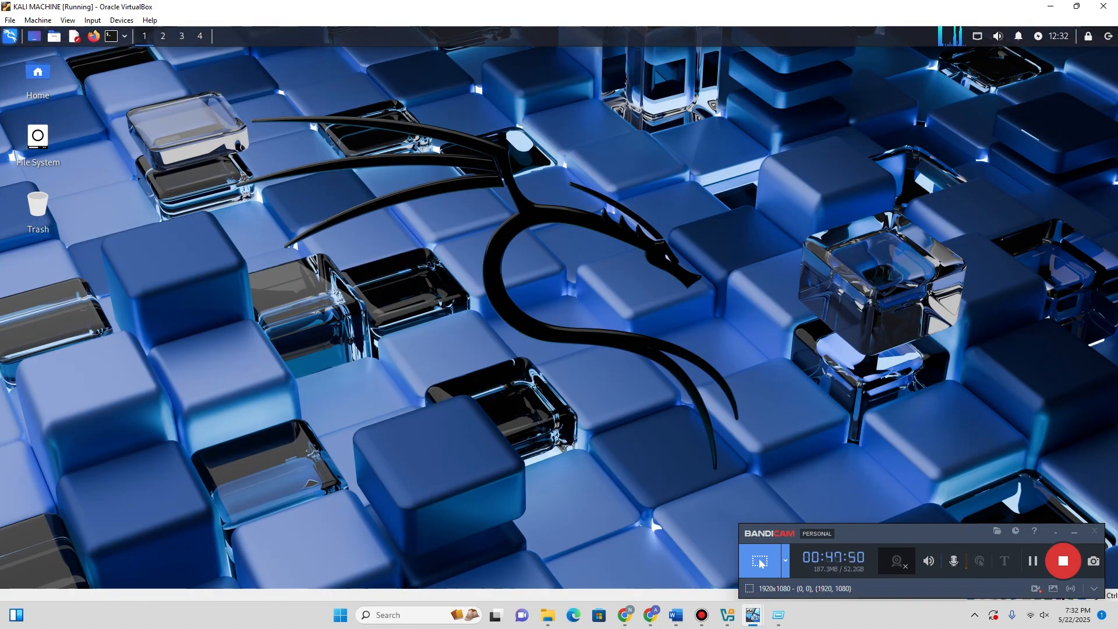
click(1104, 6)
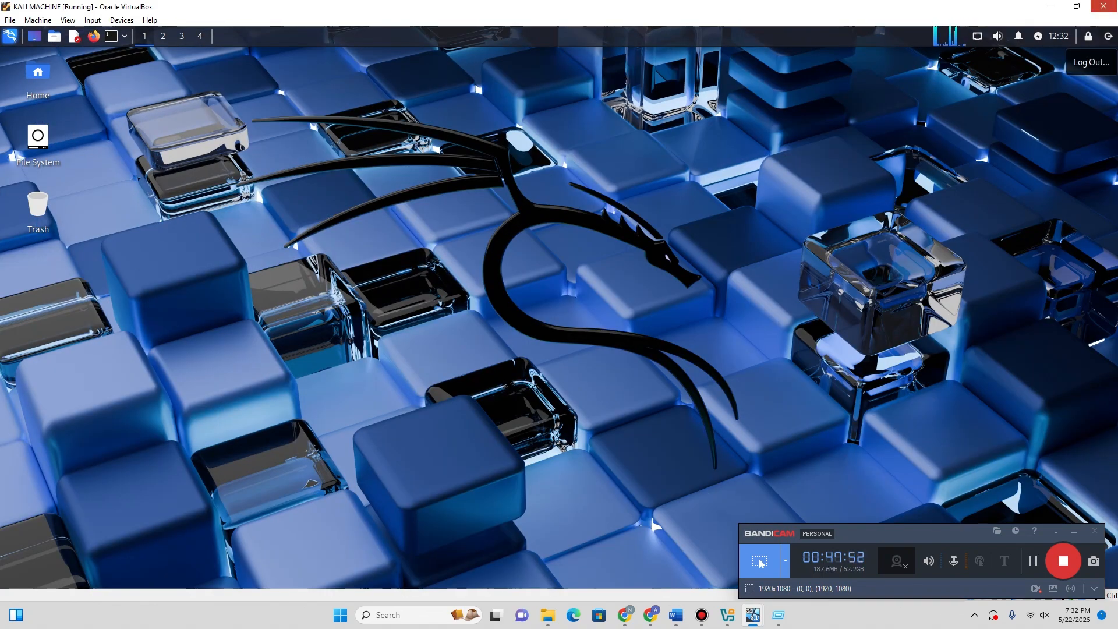
click(558, 338)
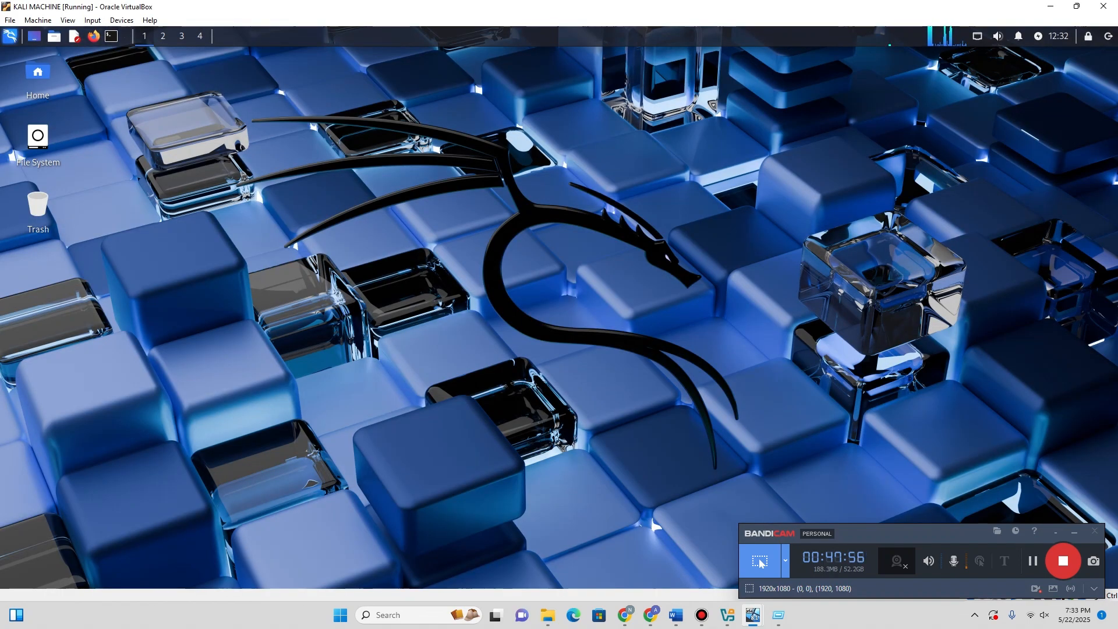
key(ctrl+alt+t)
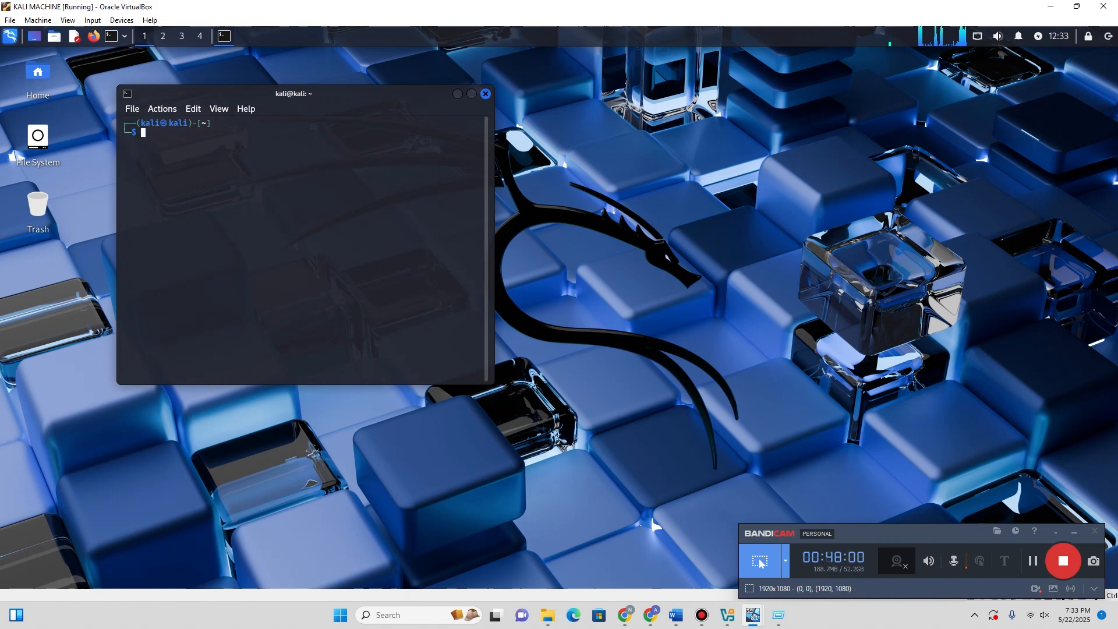
text(ifconfig\)
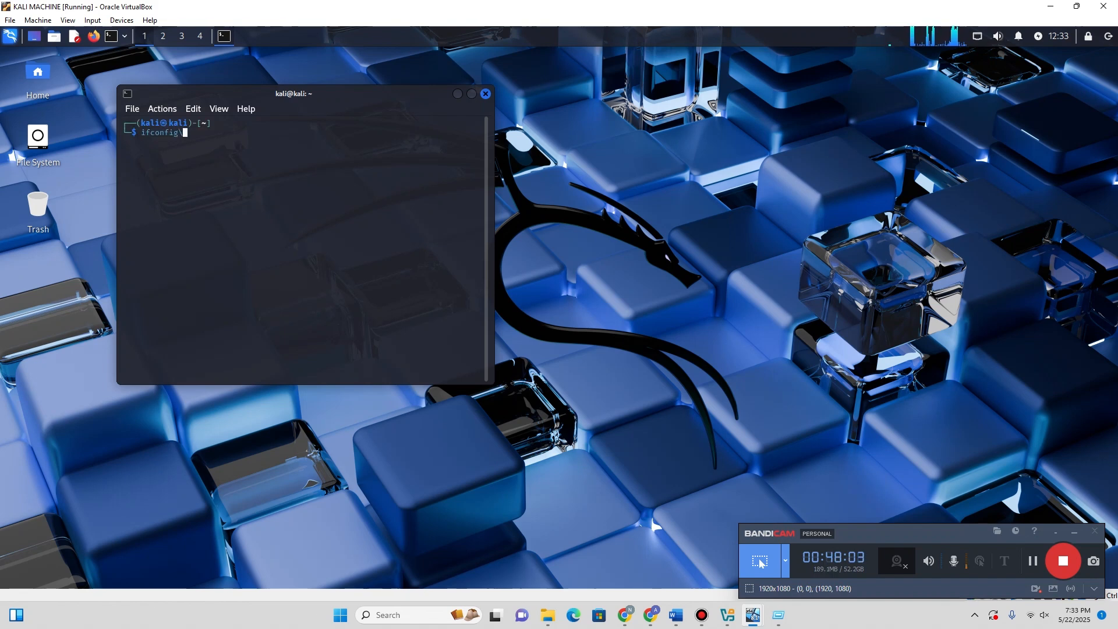
key(BackSpace)
key(Return)
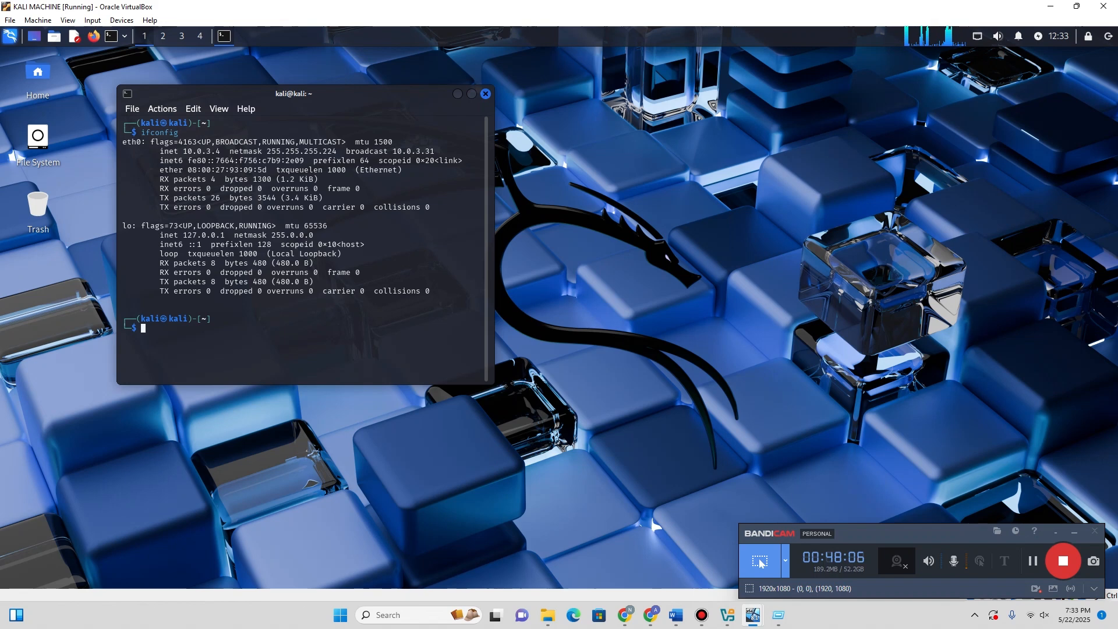
drag(183, 151, 224, 152)
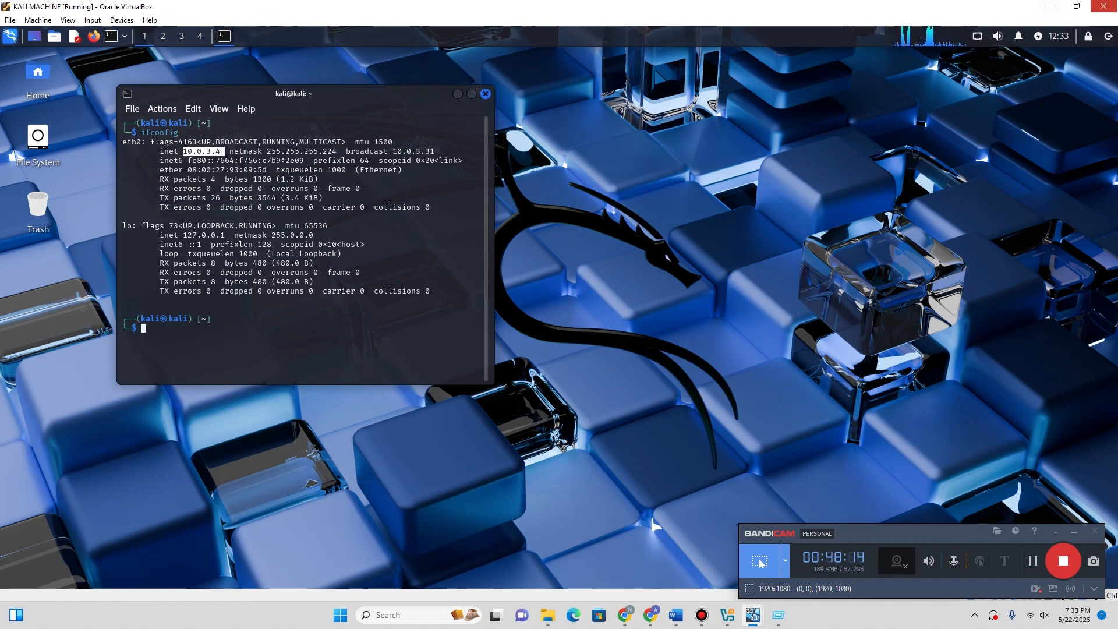
- Power off the KALI MACHINE
click(1103, 5)
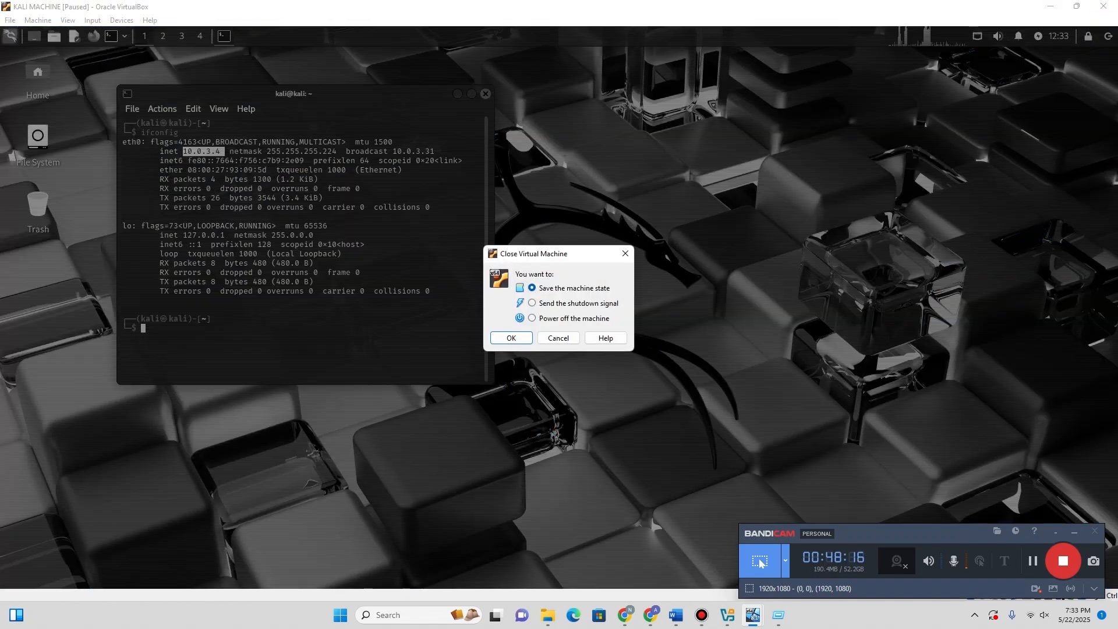
key(Down)
key(Down)
key(Return)
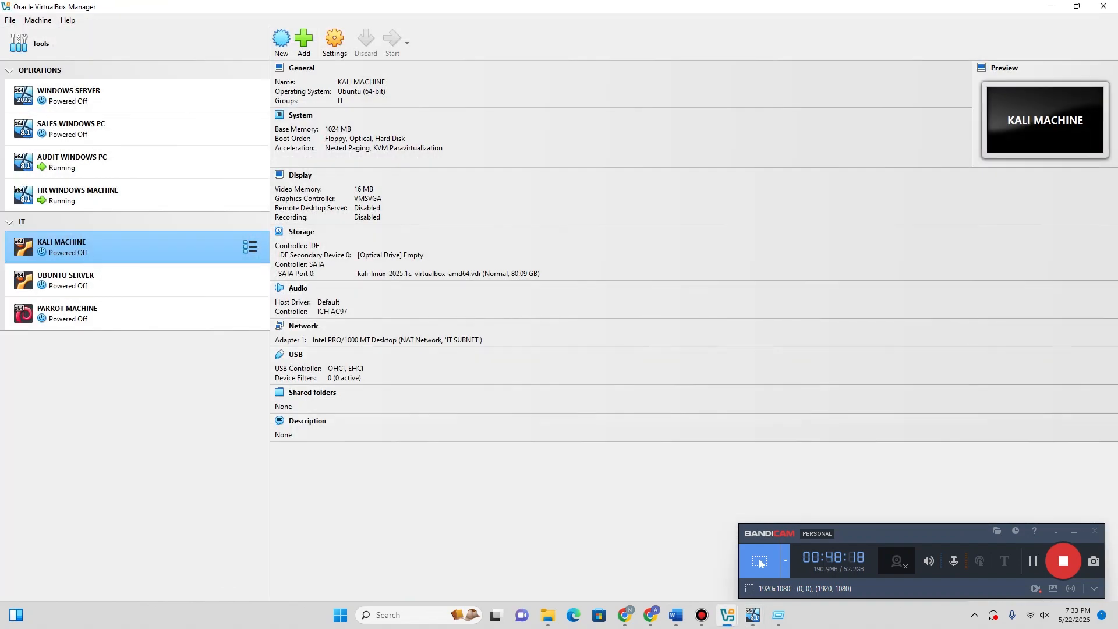
click(796, 558)
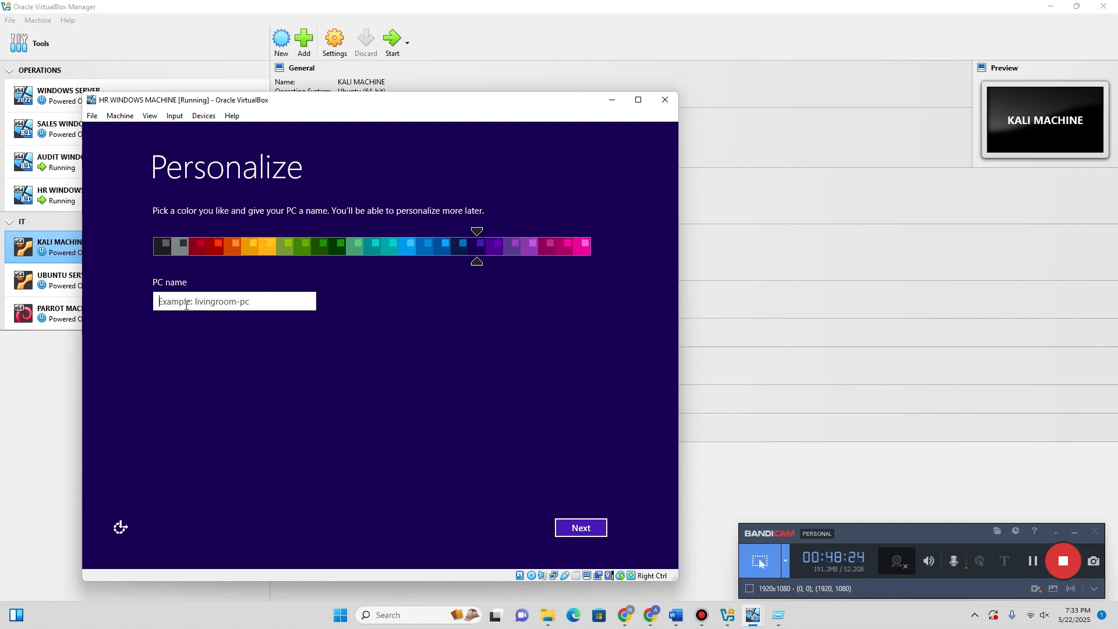
- Name the HR PC HRWINDOWSPC and choose a yellow colour
text(HRWINDOWSPC)
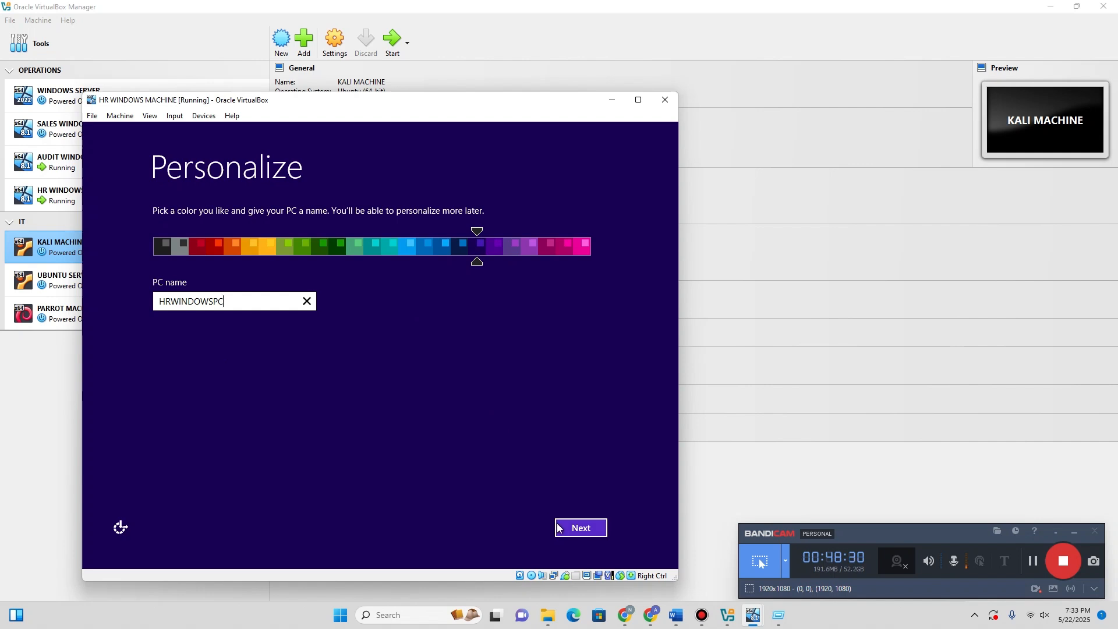
drag(463, 237, 269, 220)
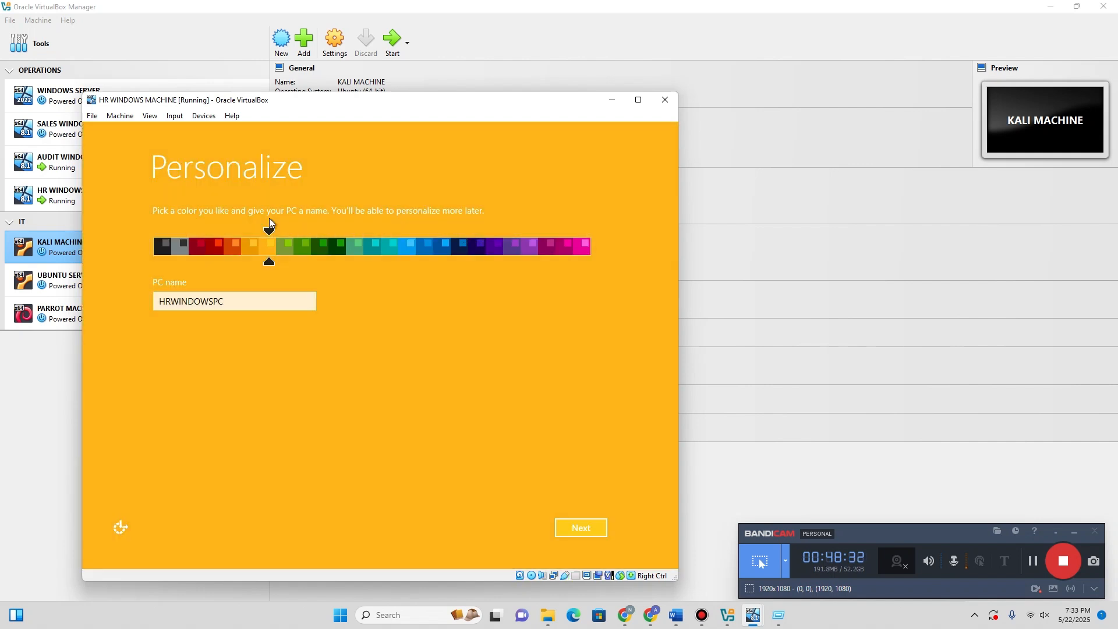
click(566, 519)
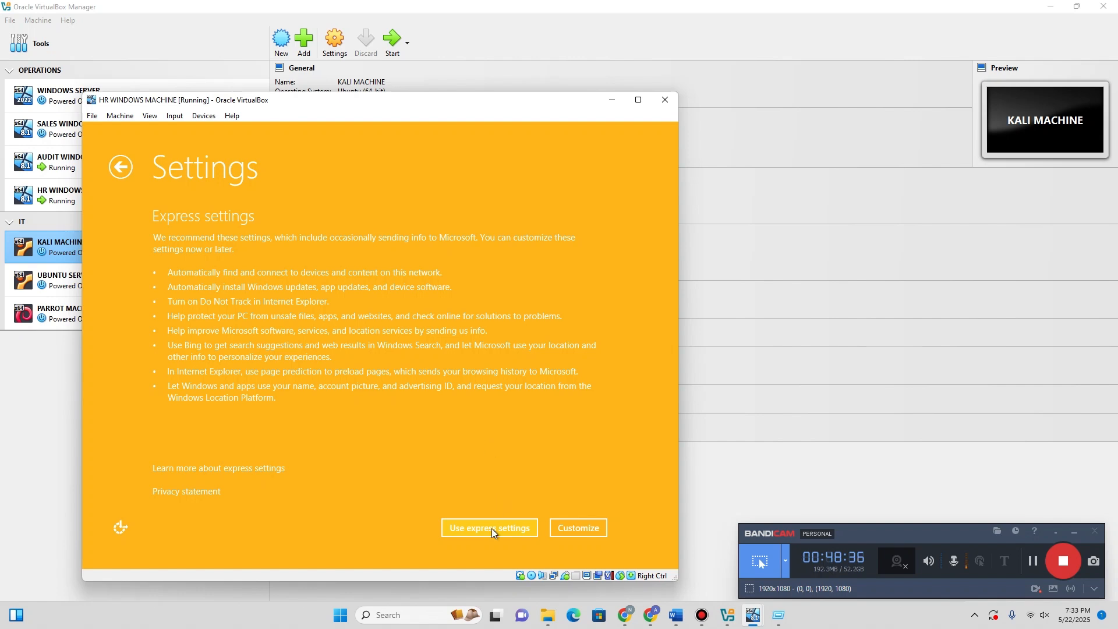
- Use express settings and create a local account named HR
click(491, 528)
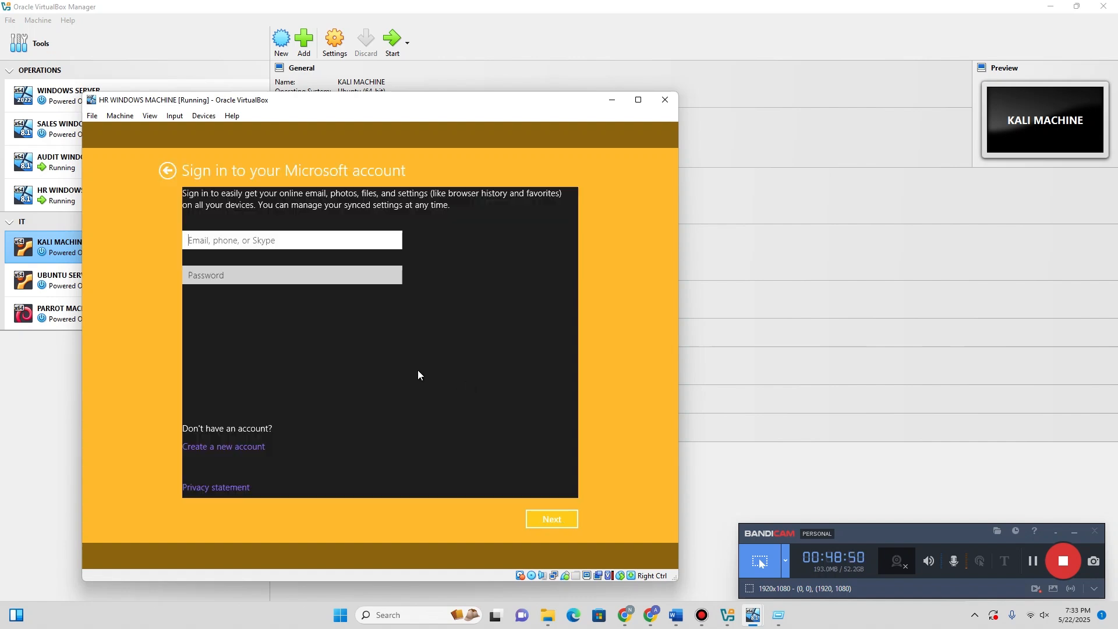
click(212, 446)
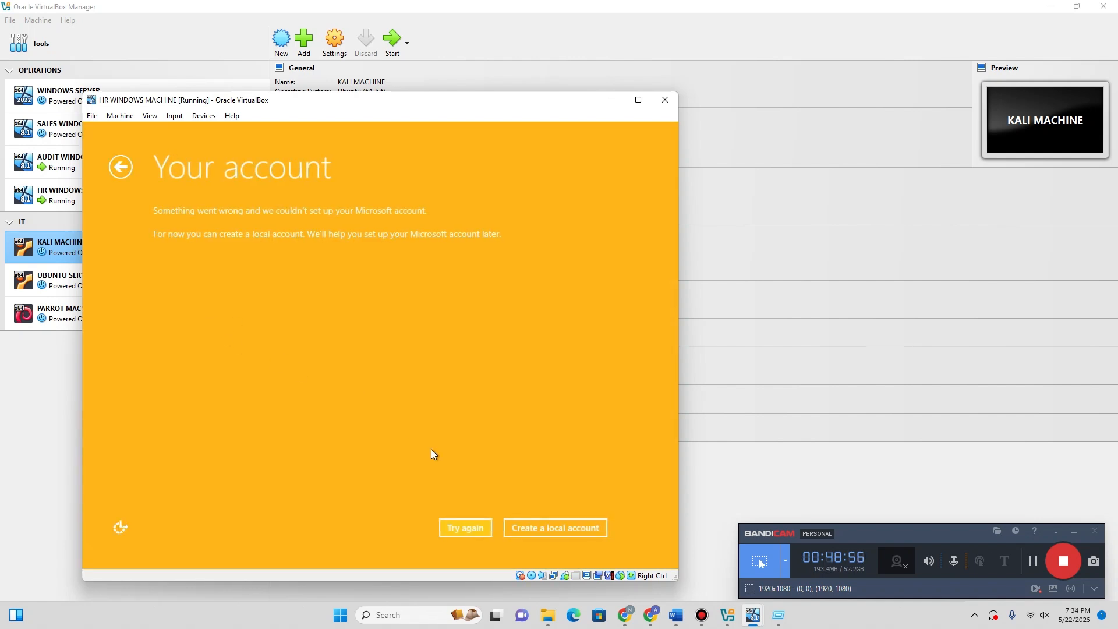
click(532, 530)
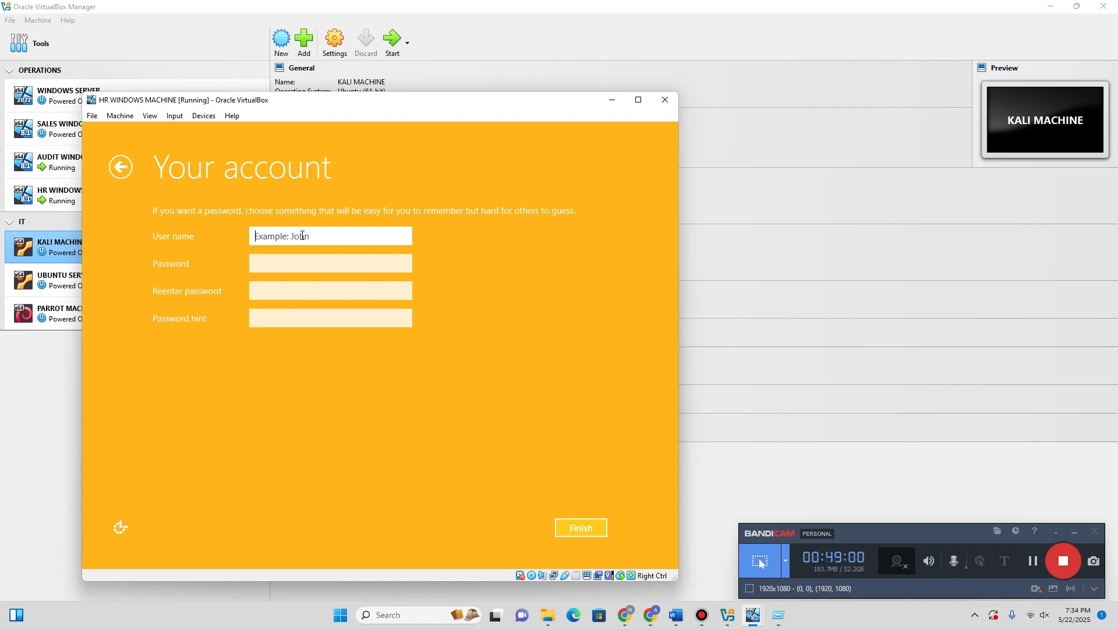
text(HR)
click(575, 532)
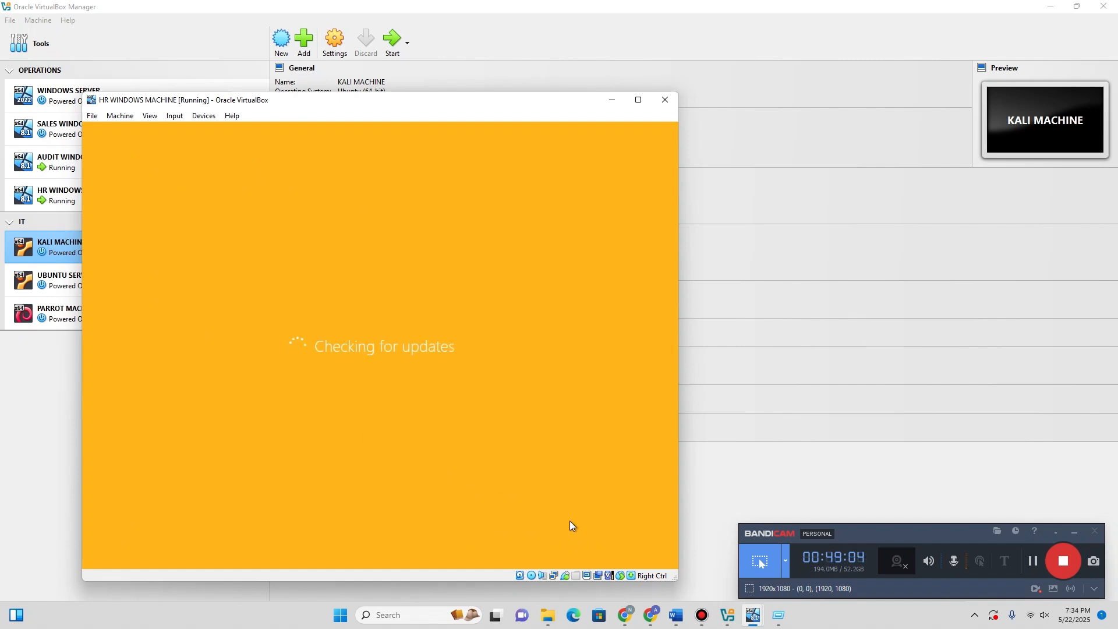
- Give the AUDIT PC guest a teal colour, name the PC 'AUDIT' and accept express settings
mouse_move(753, 615)
click(679, 515)
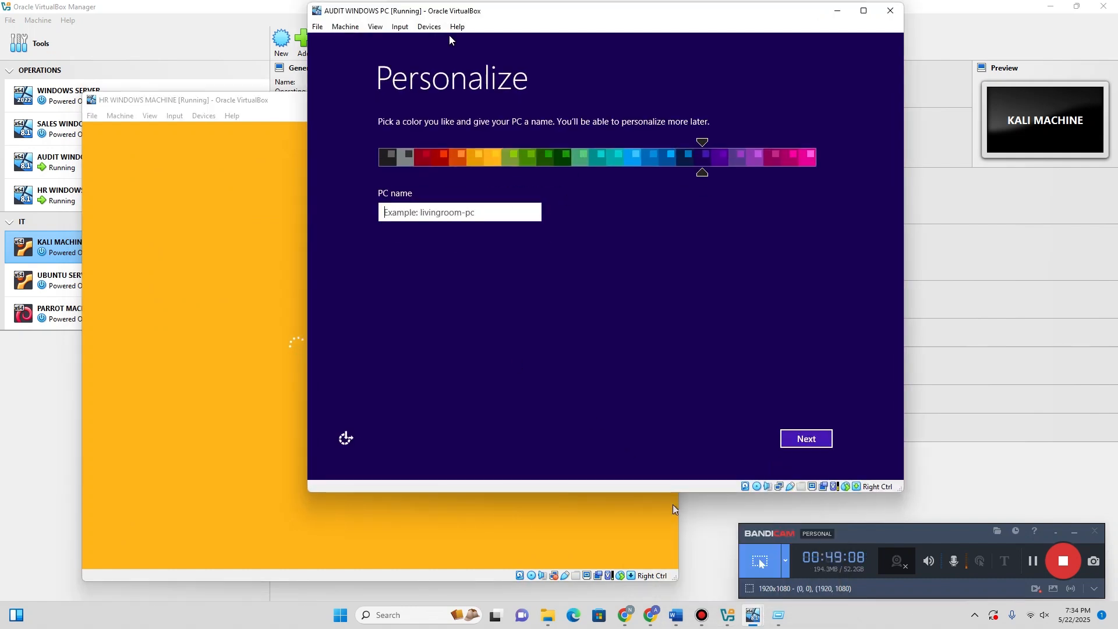
drag(444, 3, 444, 31)
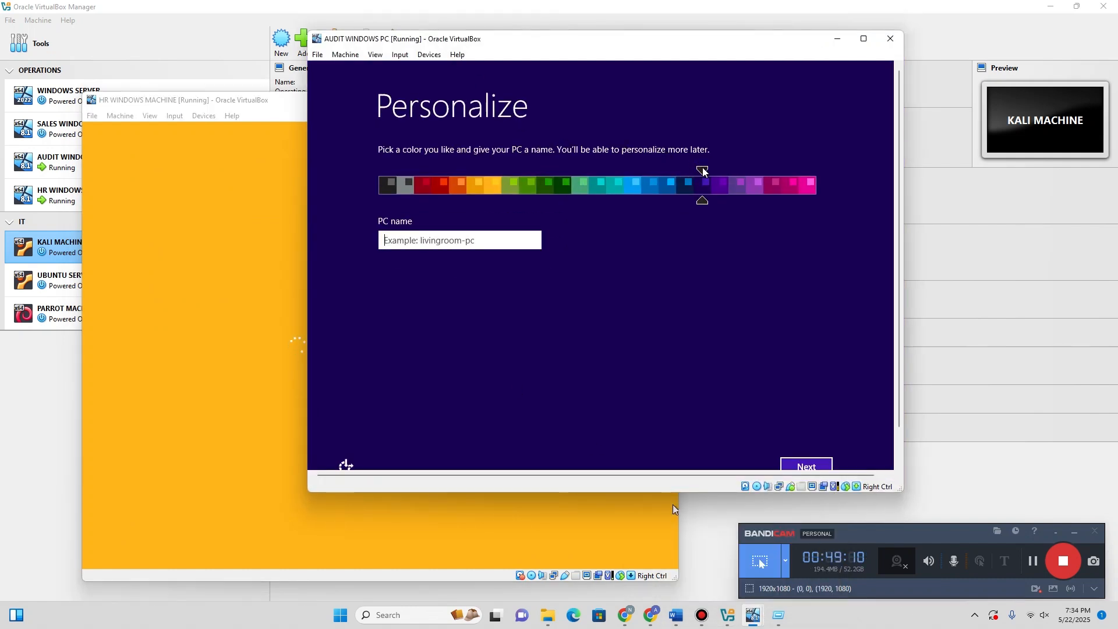
mouse_move(704, 173)
mouse_down()
mouse_move(594, 170)
mouse_move(615, 172)
mouse_up()
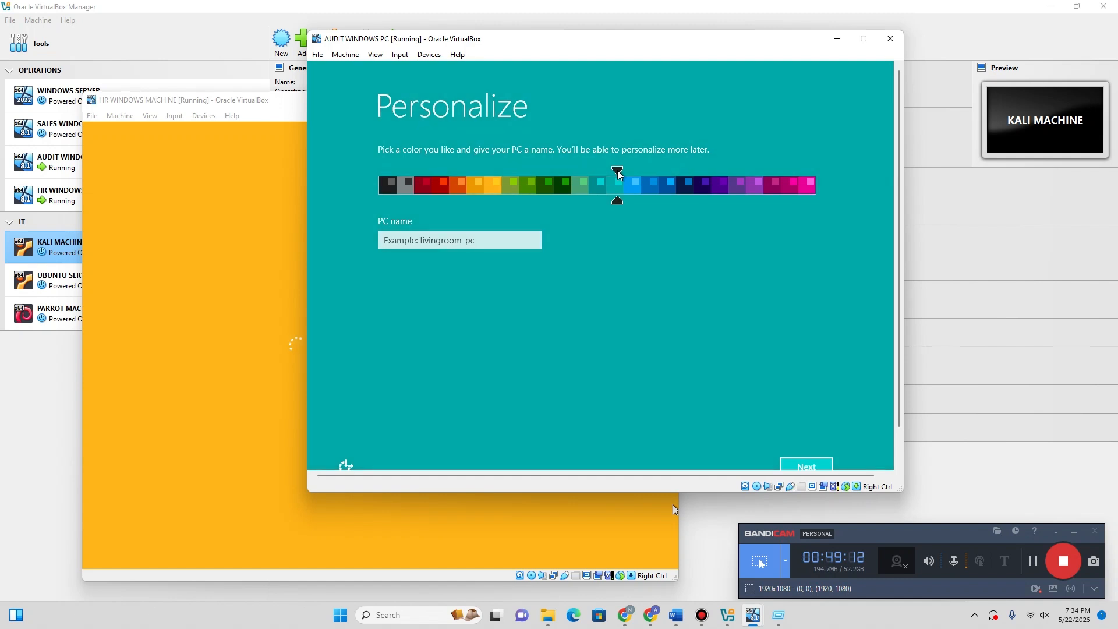
click(800, 466)
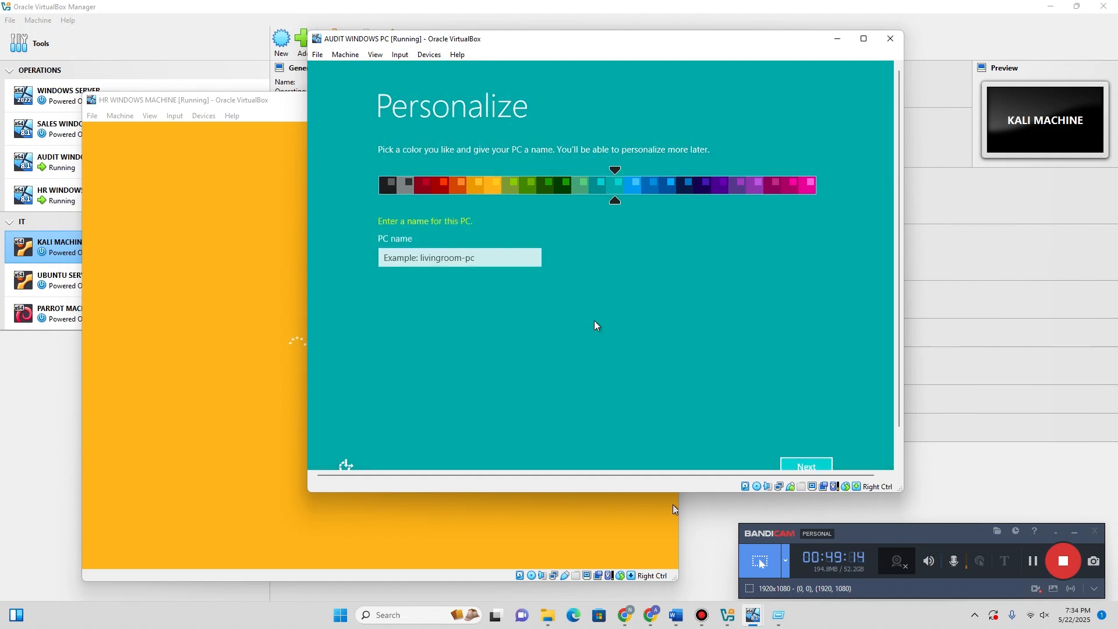
click(465, 256)
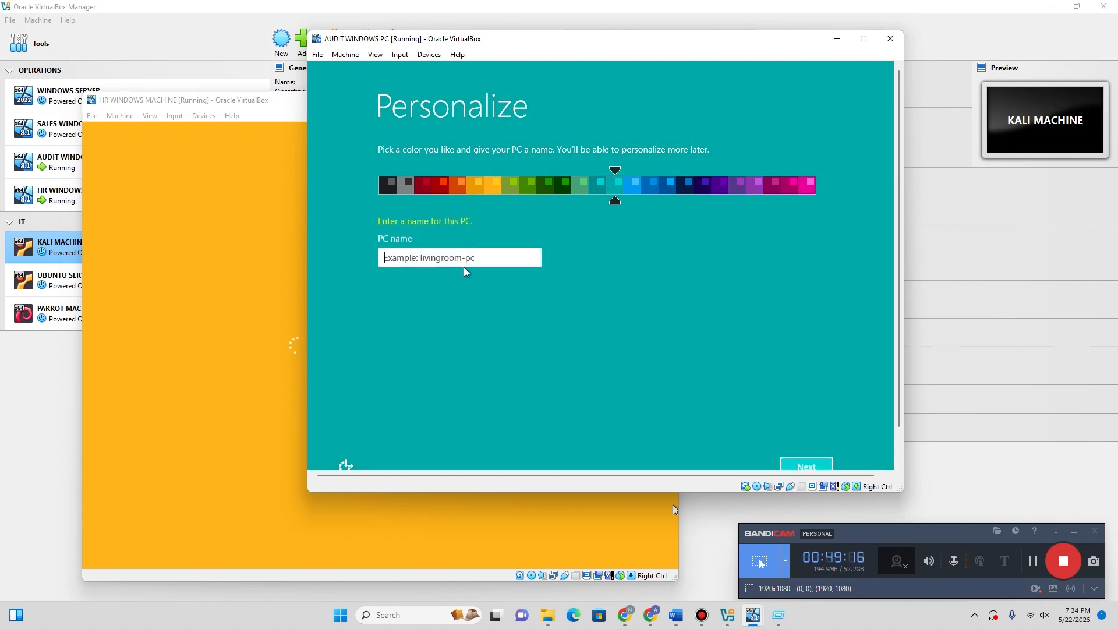
text(AUDIT)
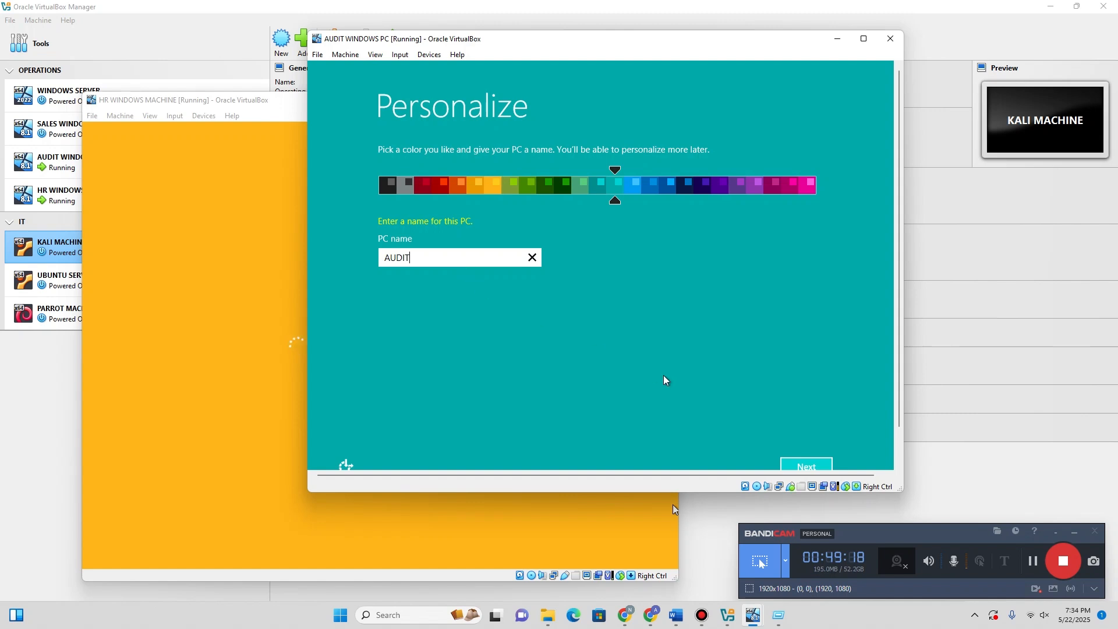
click(823, 463)
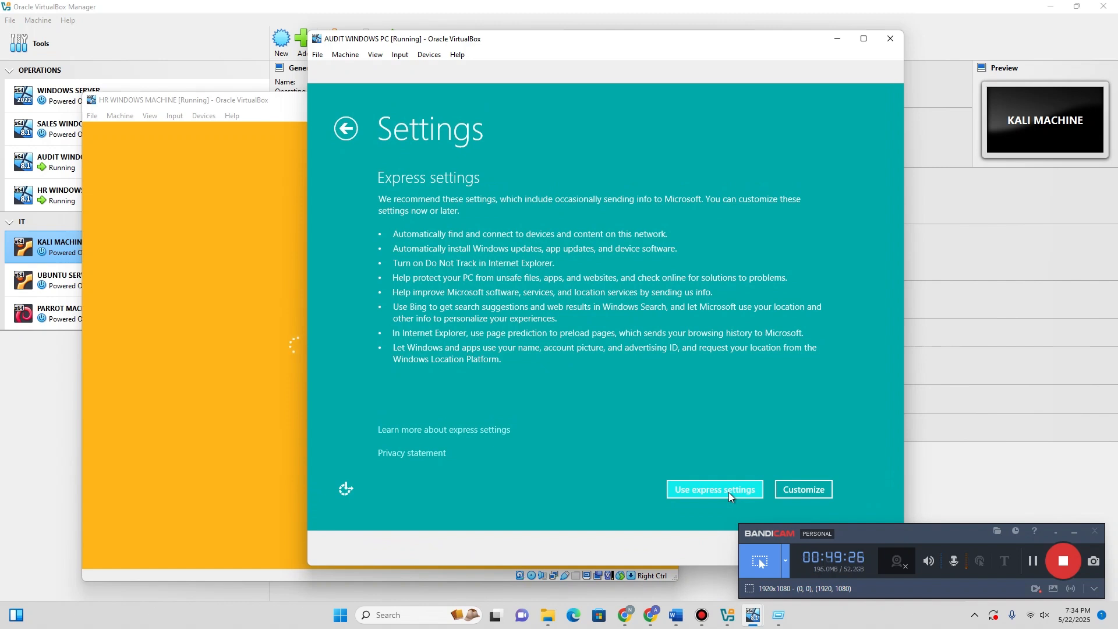
click(729, 496)
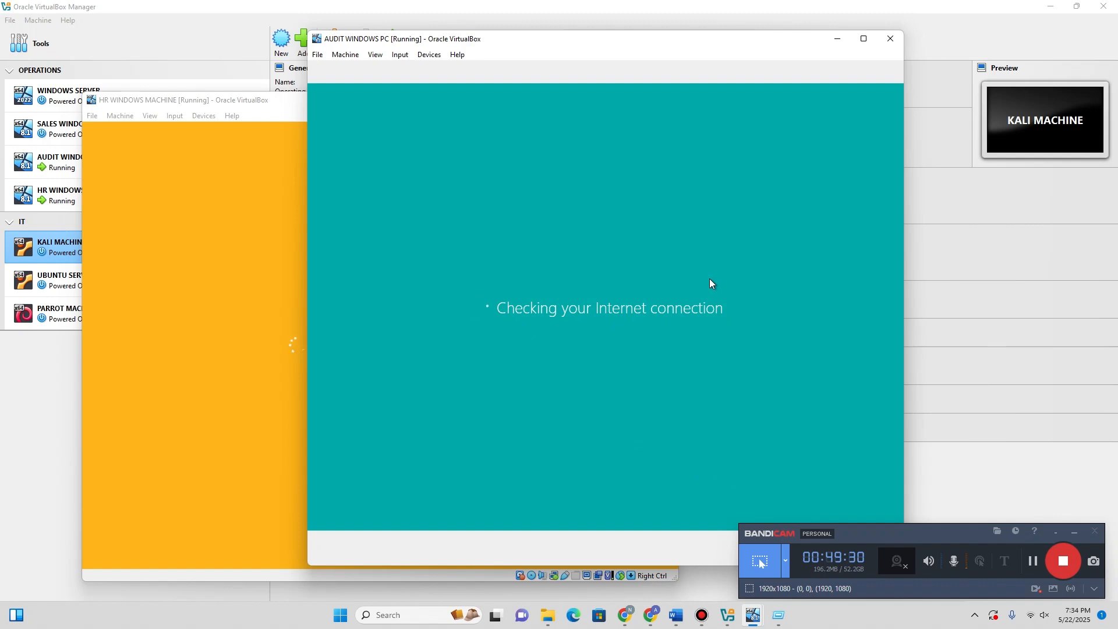
- Arrange the AUDIT and HR machine windows side by side so both are visible
drag(449, 87, 585, 91)
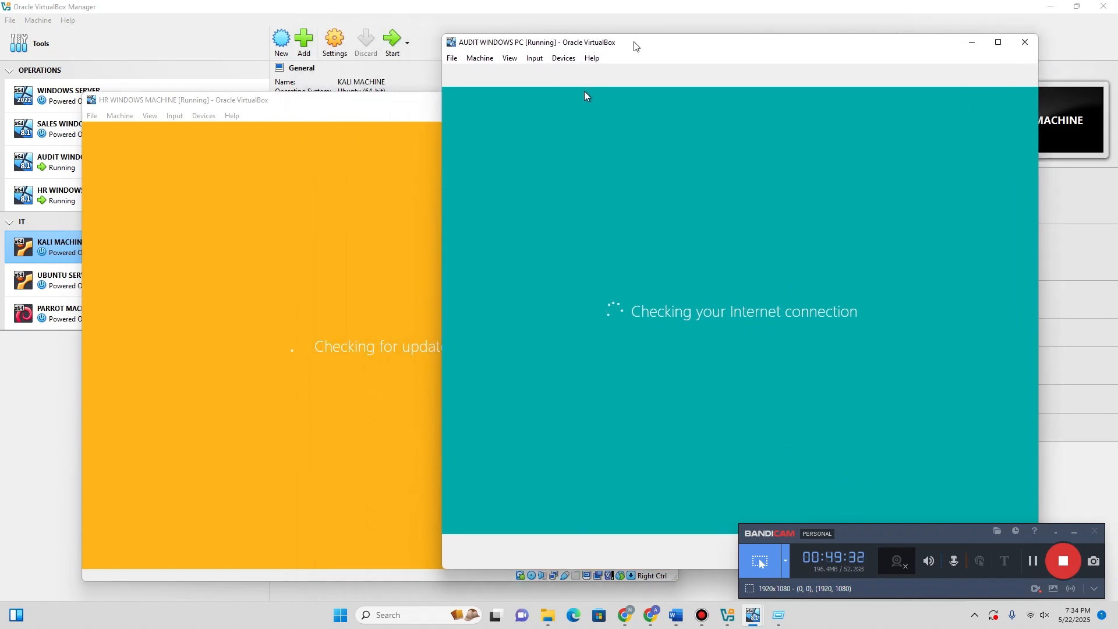
drag(381, 101, 327, 63)
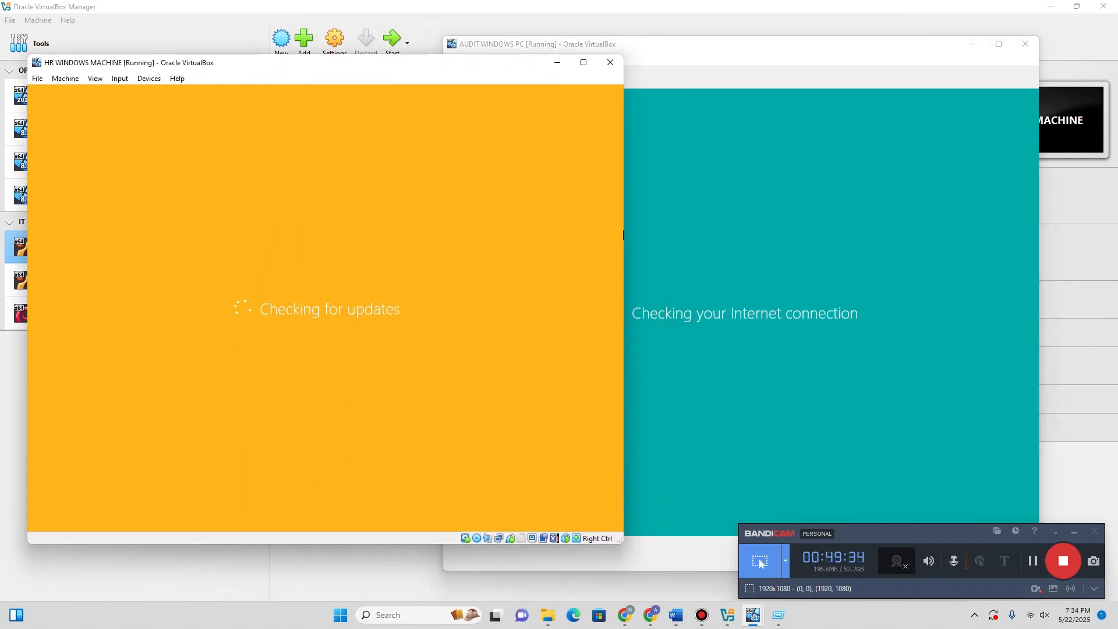
drag(624, 235, 431, 235)
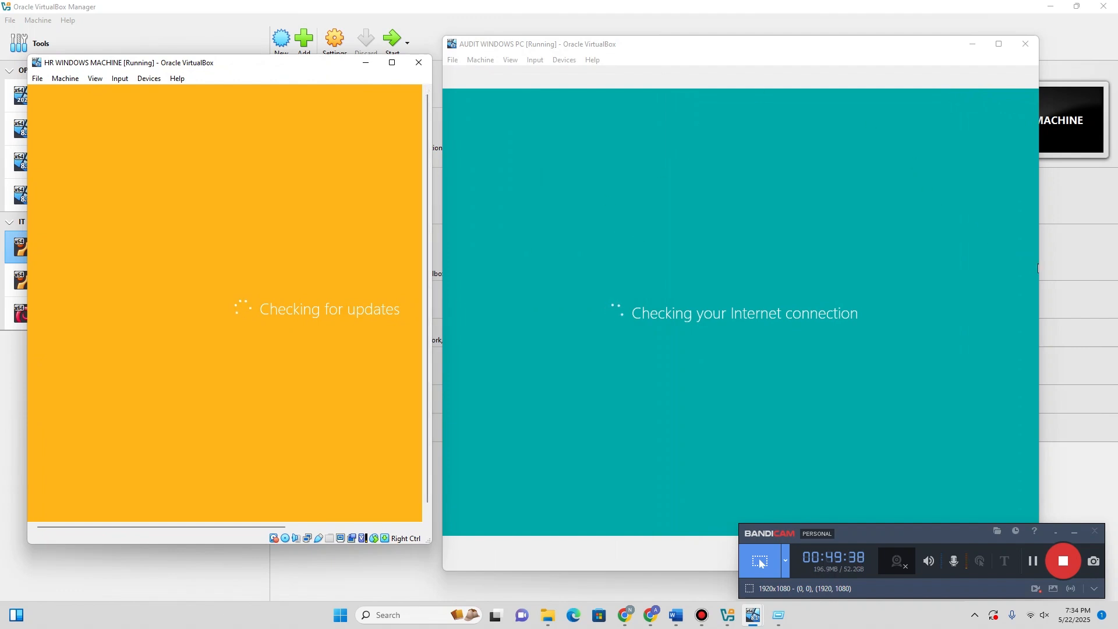
click(1040, 264)
drag(1040, 264, 894, 259)
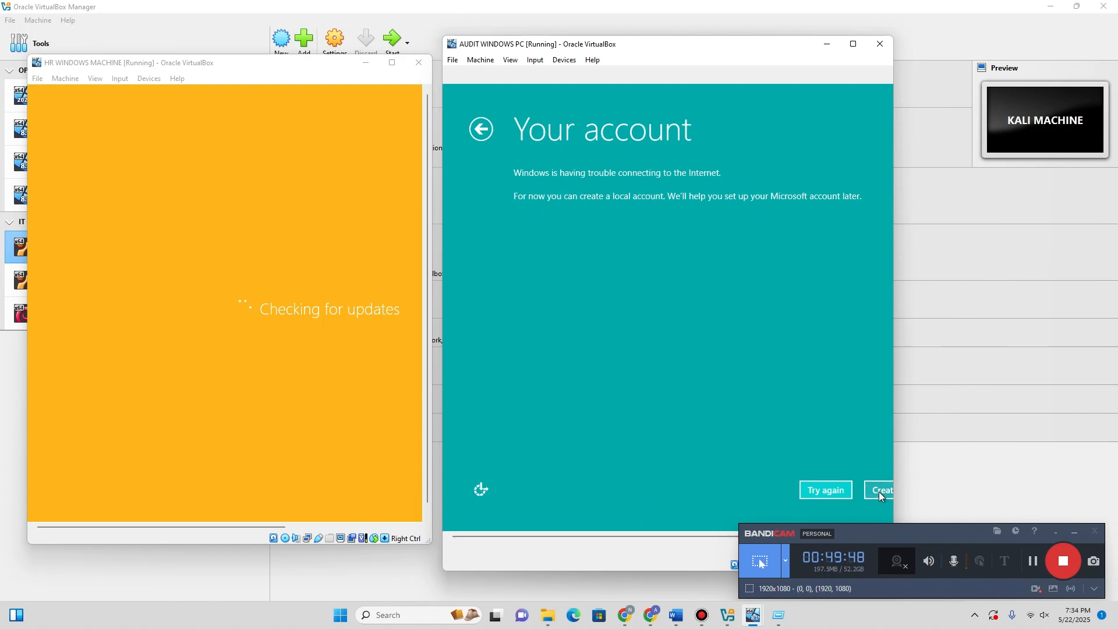
drag(894, 467, 970, 467)
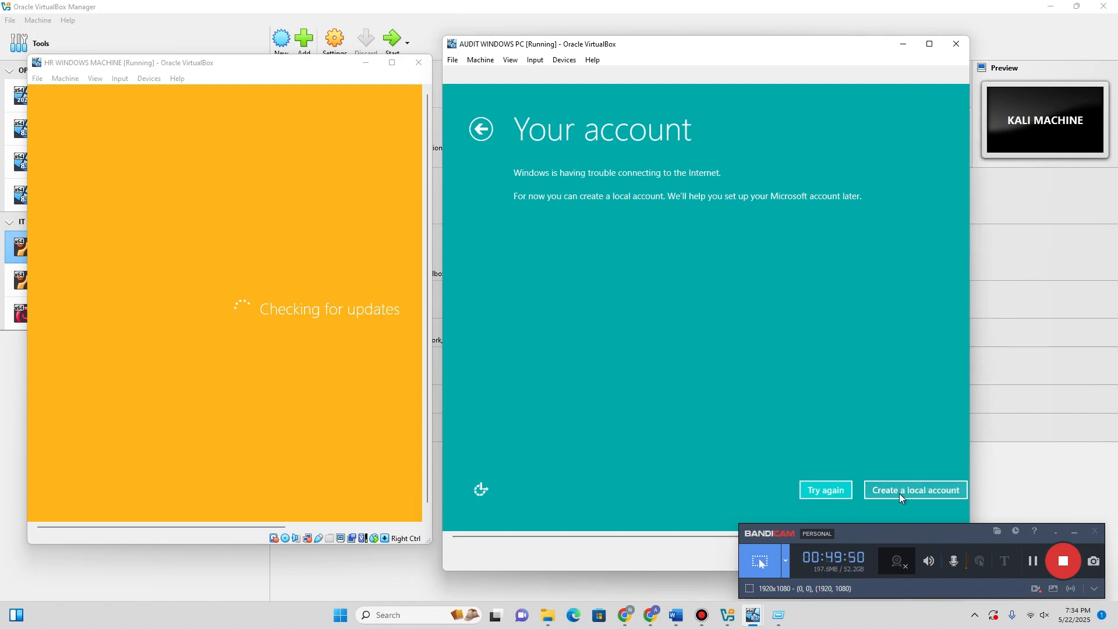
- Create the local account AUDITMACHINE and return to the VirtualBox machine list
click(915, 490)
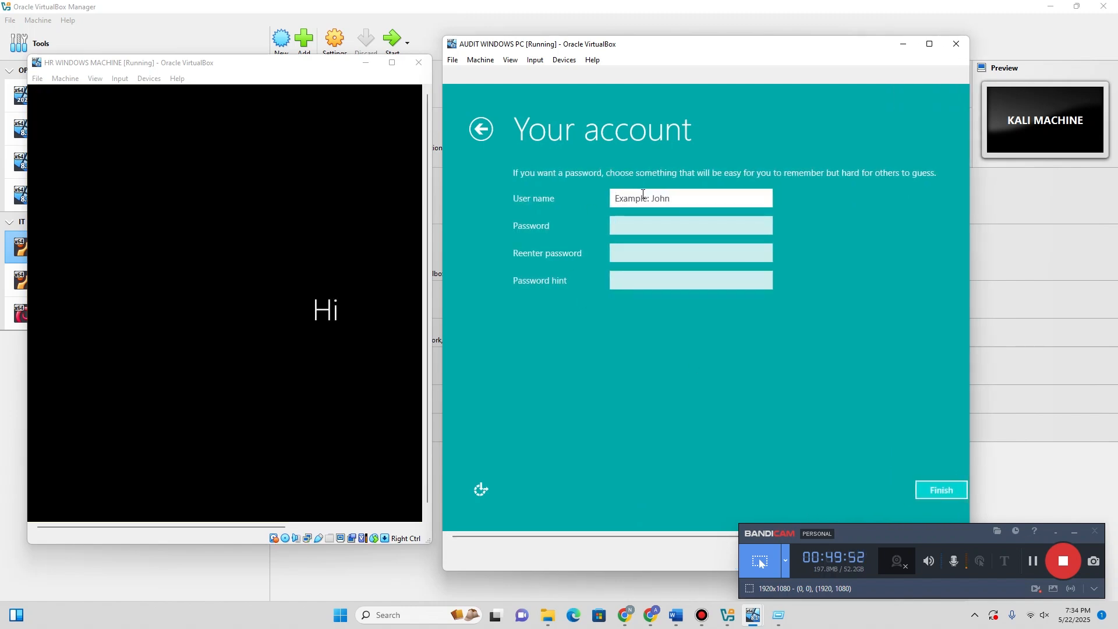
text(AUDIT)
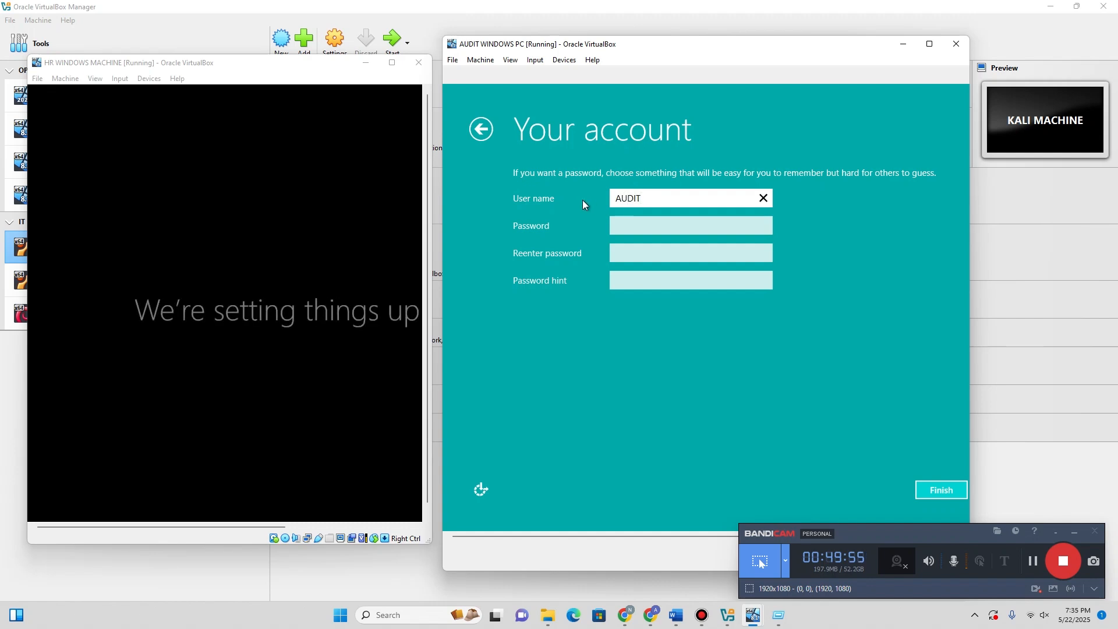
click(952, 493)
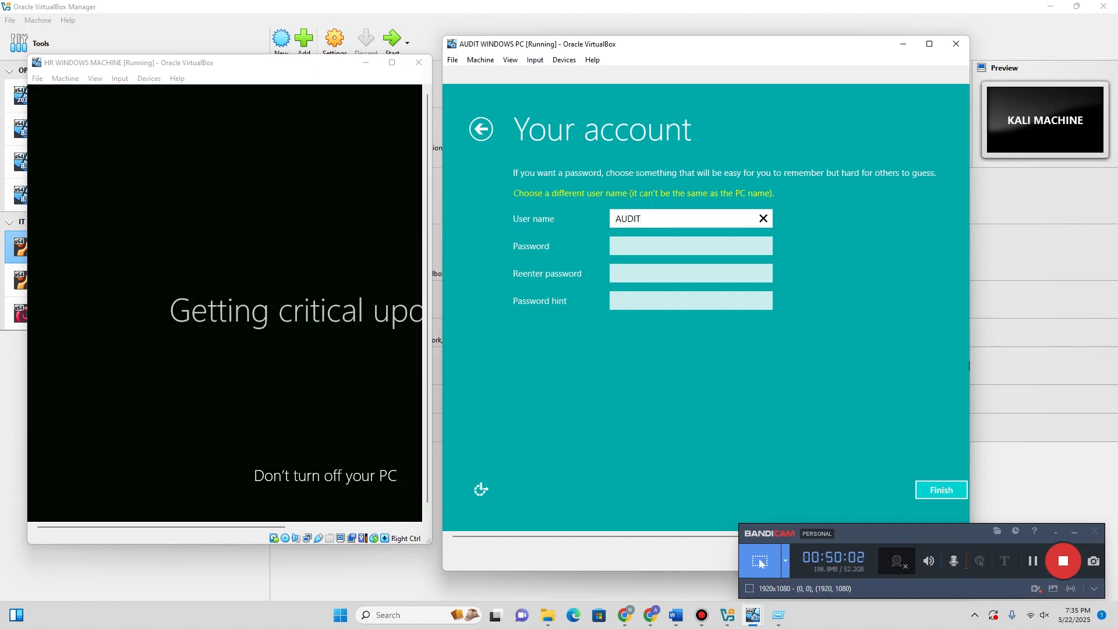
drag(969, 366, 1017, 367)
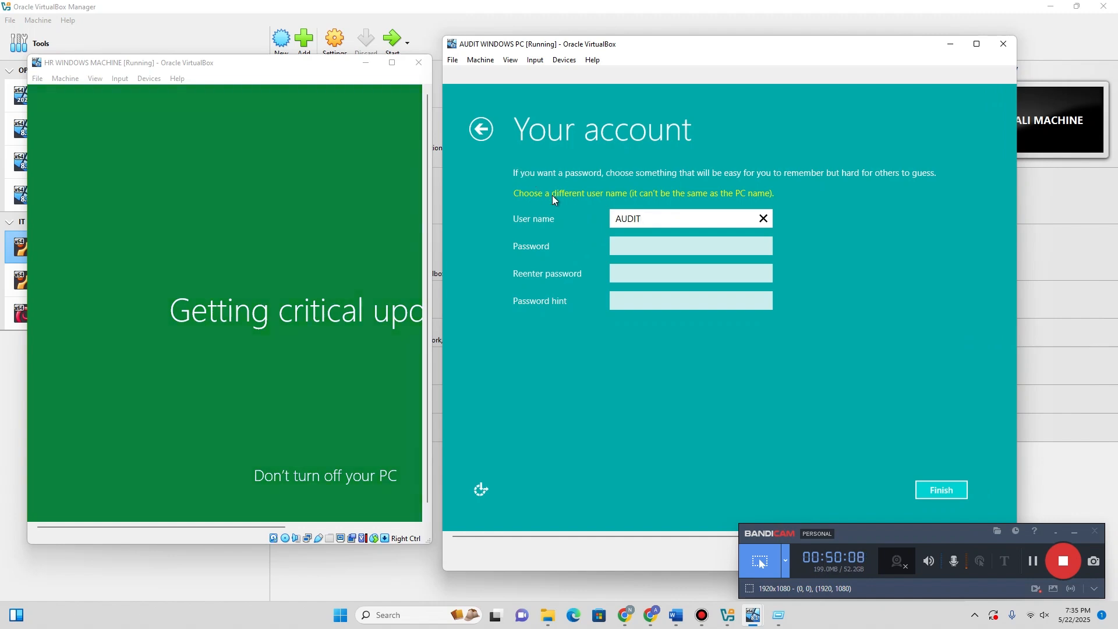
text(MACHINE)
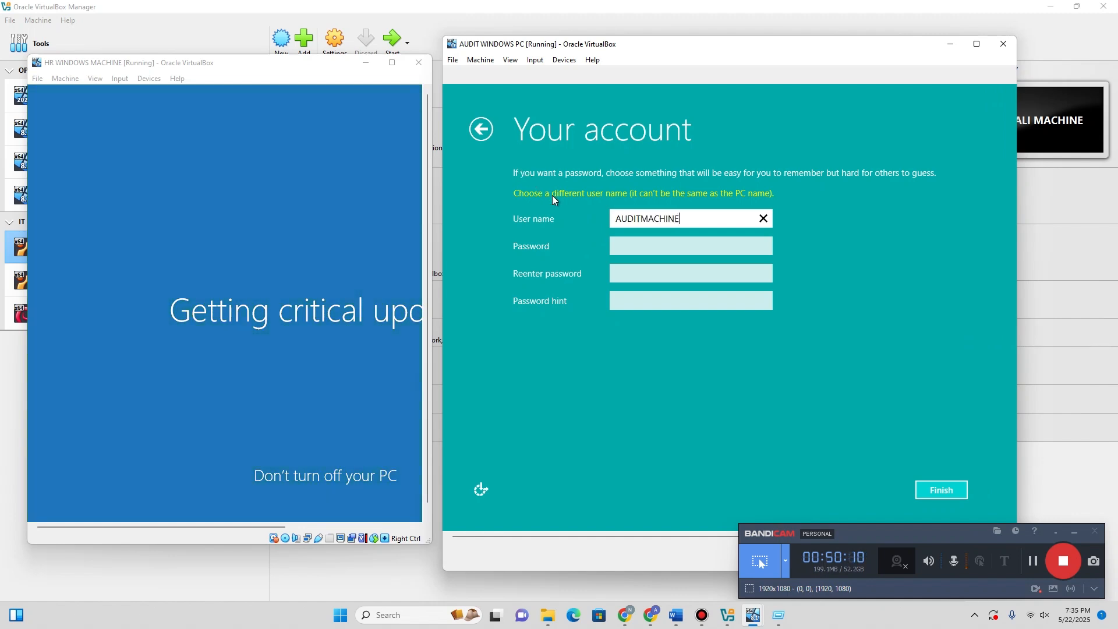
click(948, 498)
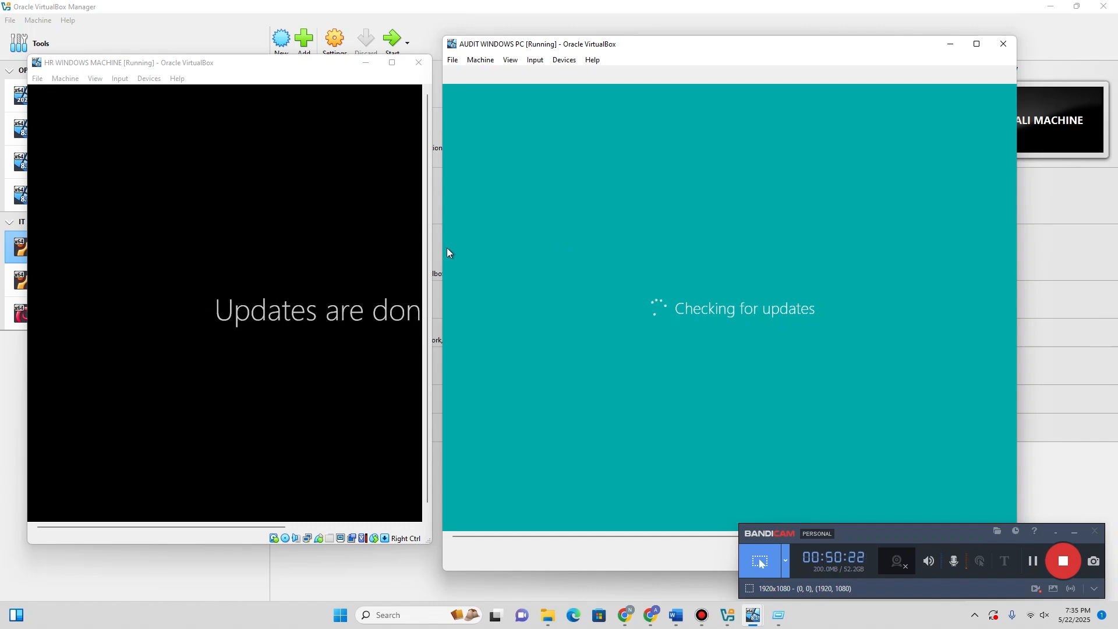
click(438, 320)
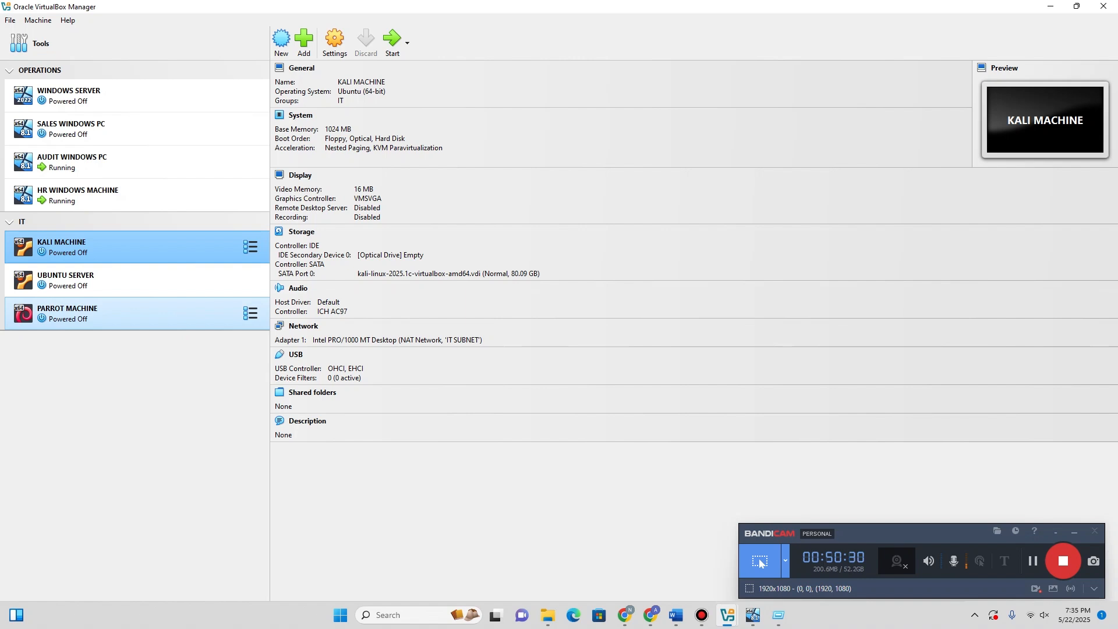
- Select PARROT MACHINE in the IT group and start it
click(140, 313)
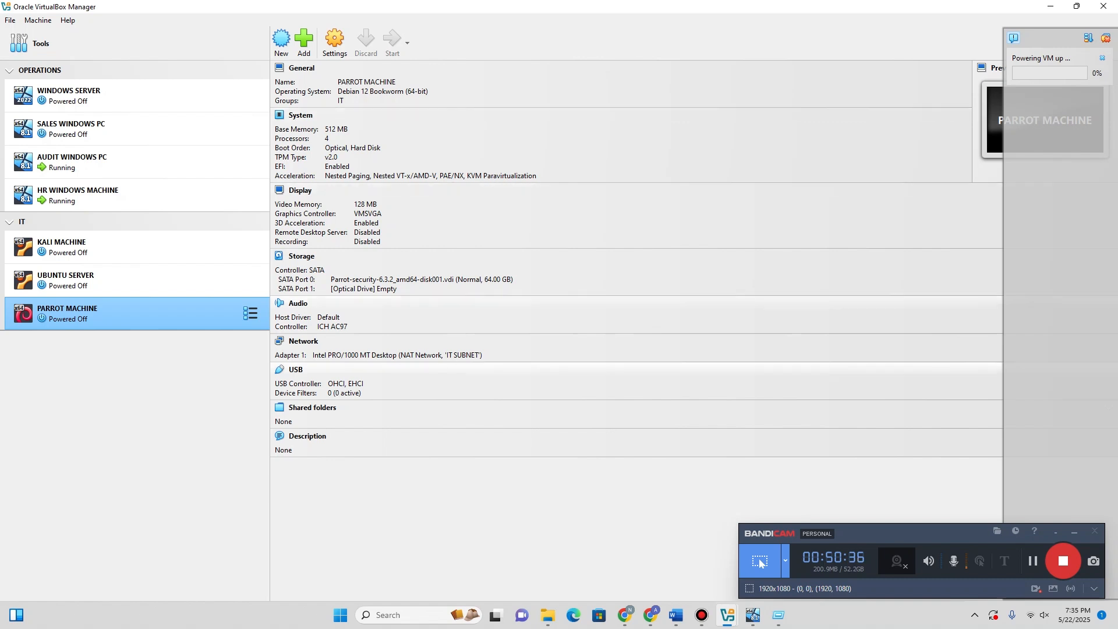
mouse_move(753, 615)
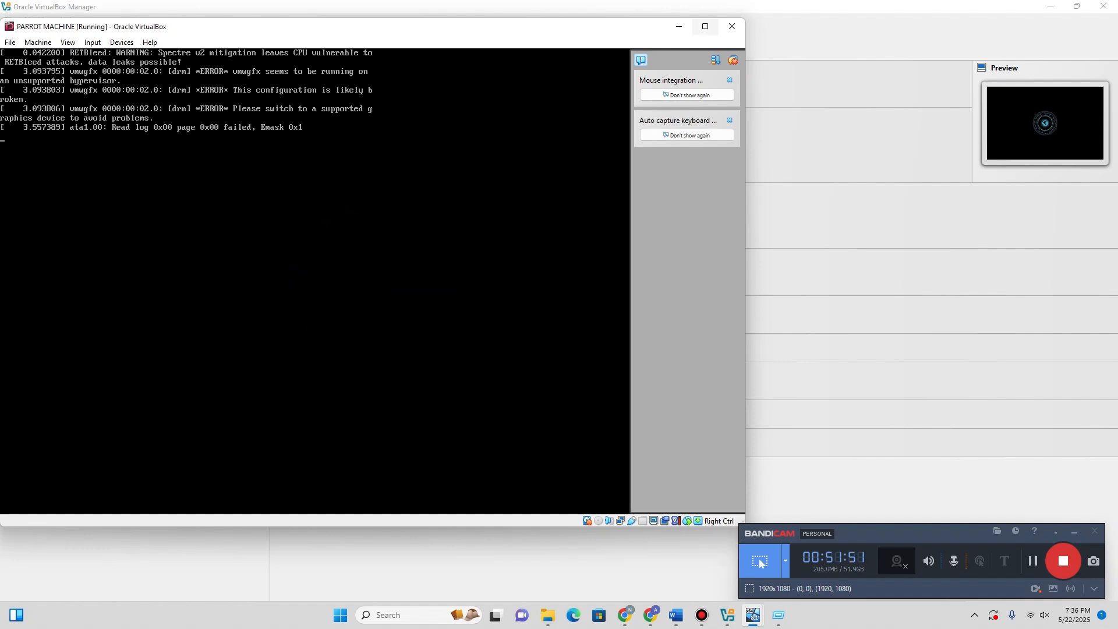
- Maximize the booting PARROT MACHINE window
mouse_move(705, 26)
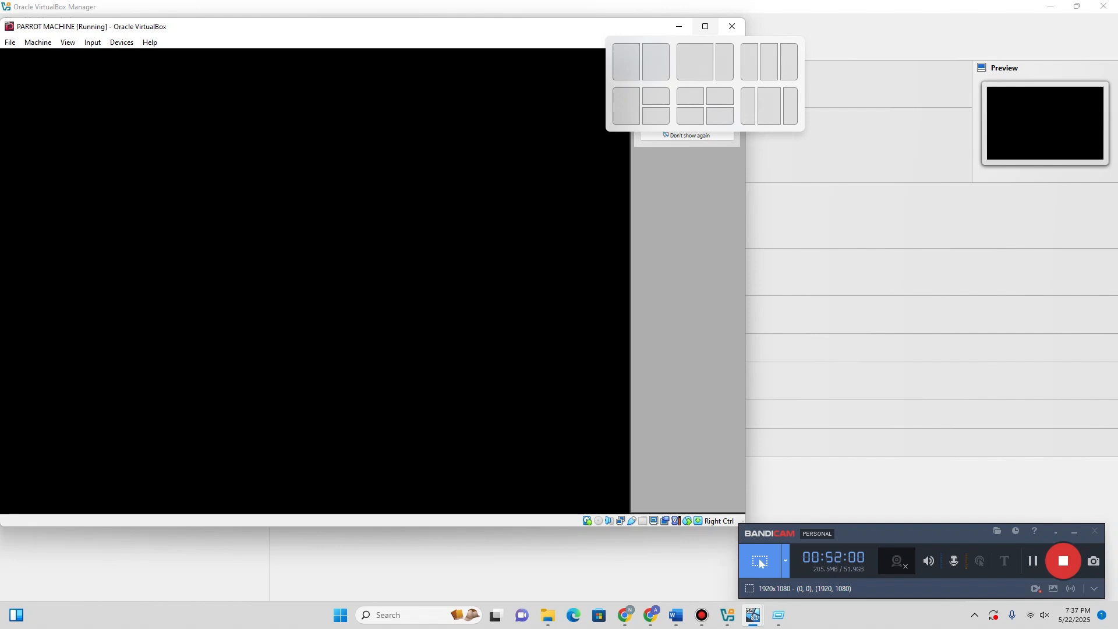
click(706, 26)
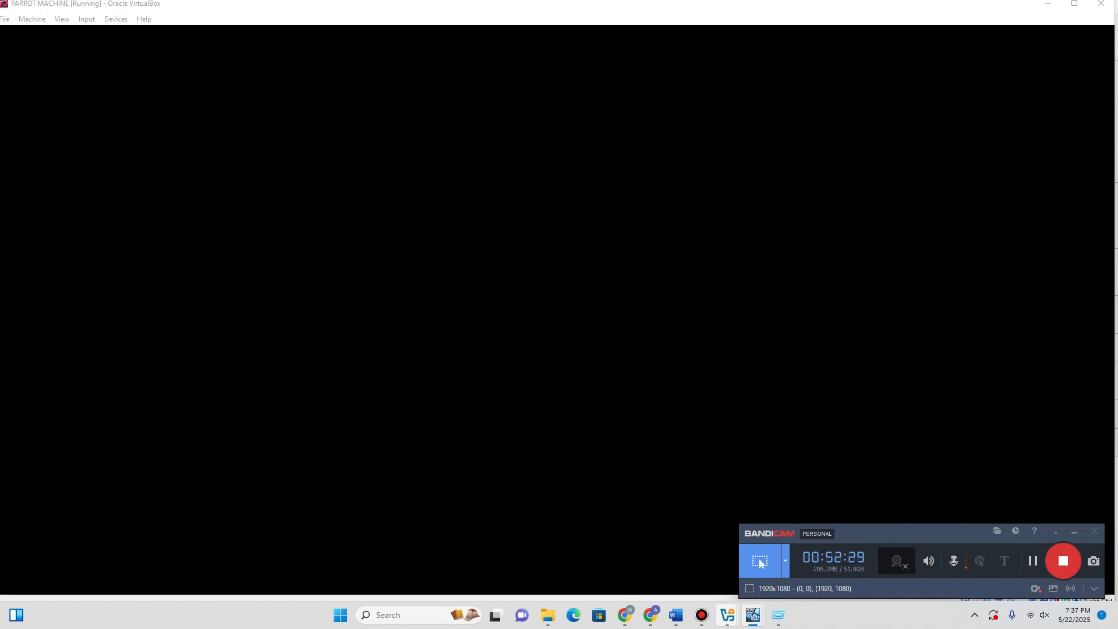
- Maximize the HR Windows machine and run ipconfig in cmd, showing IPv4 10.0.2.7
mouse_move(752, 615)
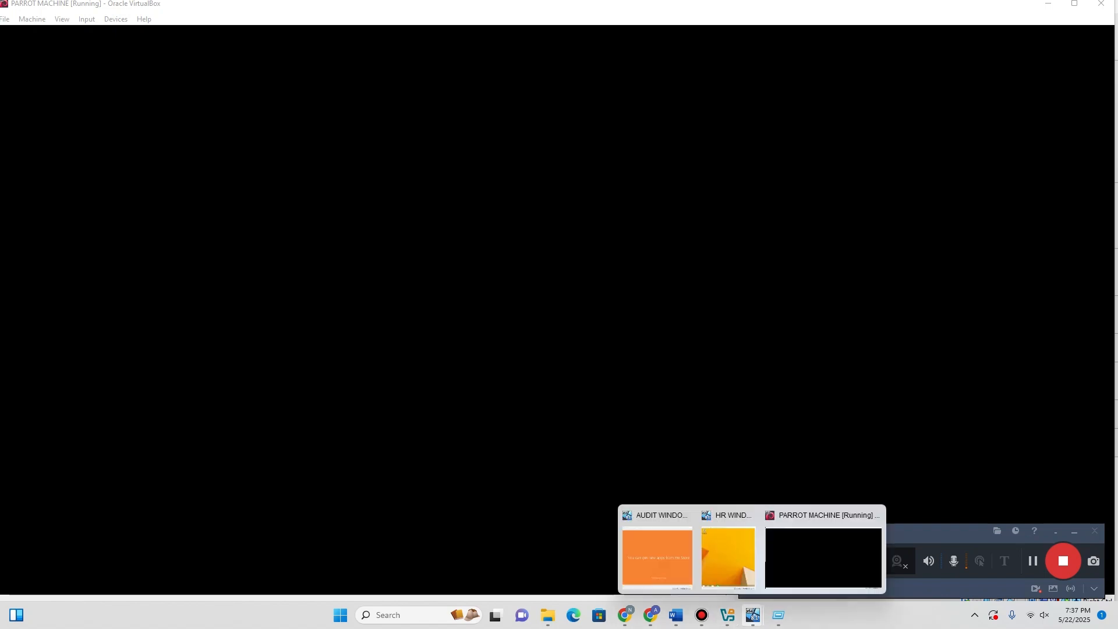
click(728, 556)
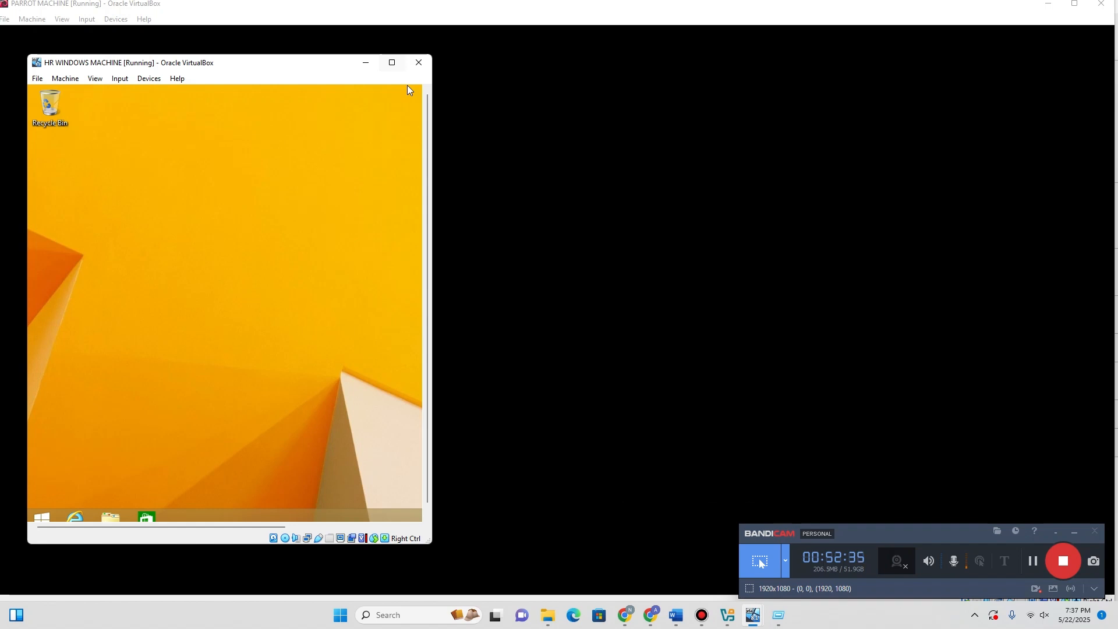
click(392, 62)
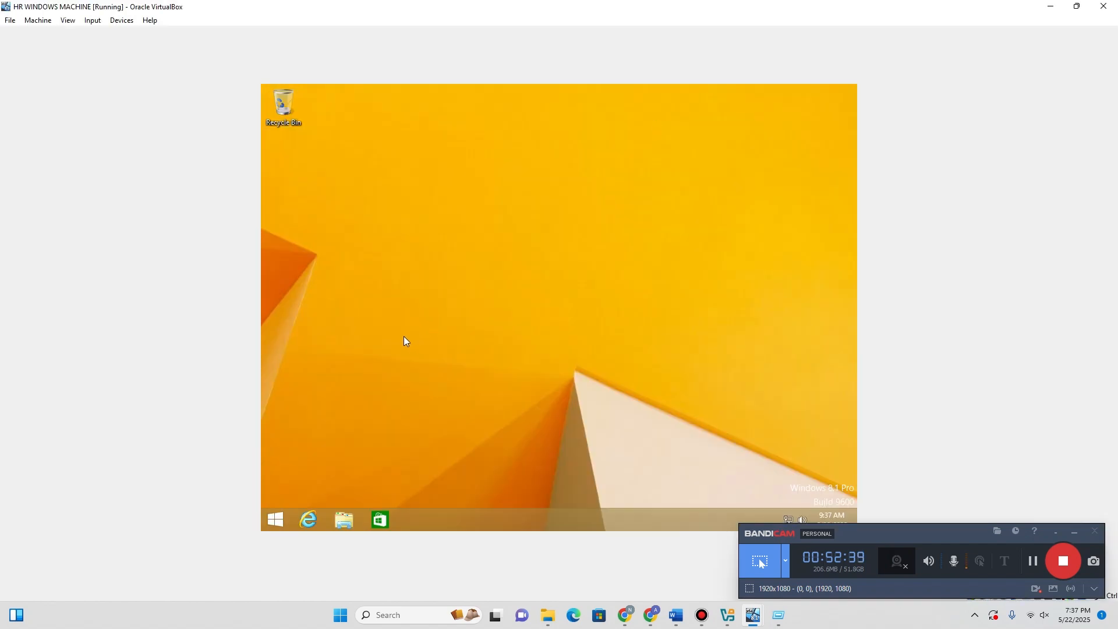
key(super+r)
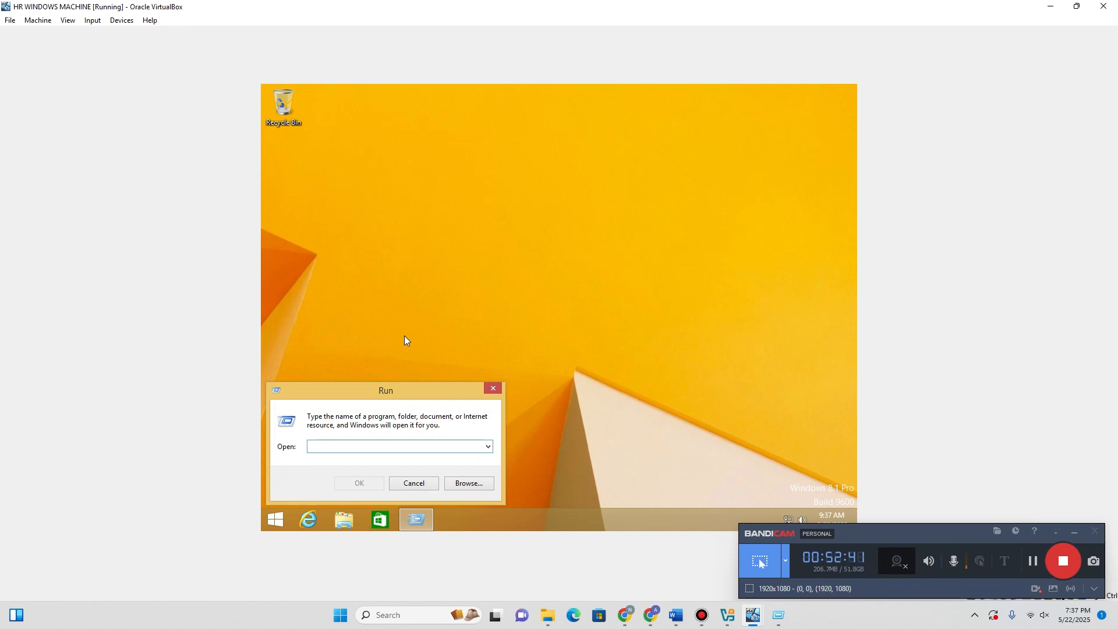
text(cmd)
key(Return)
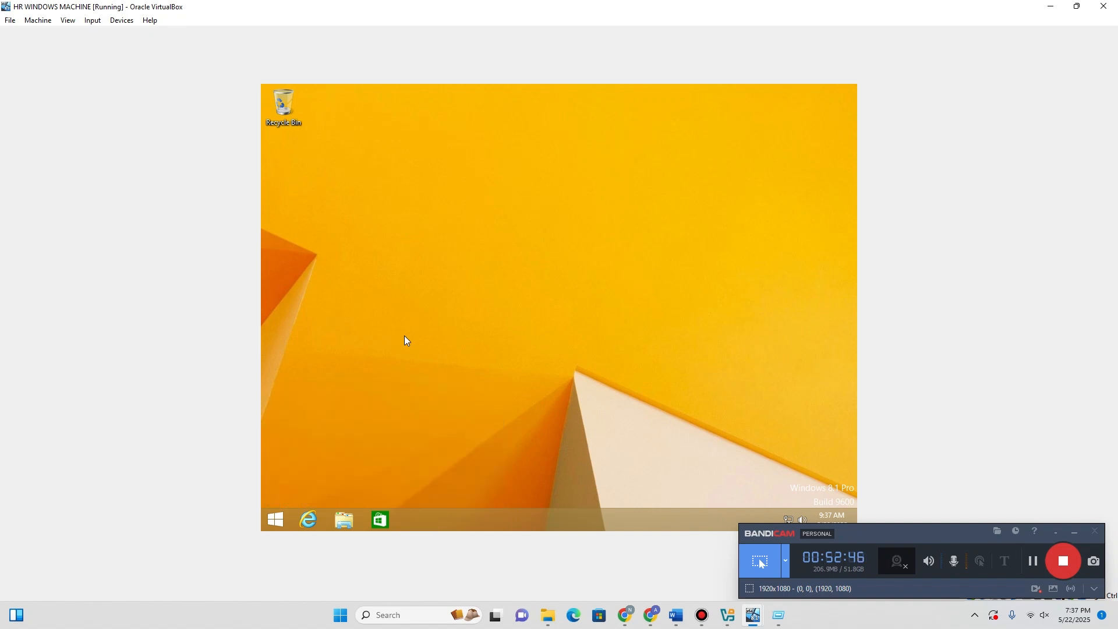
text(ip)
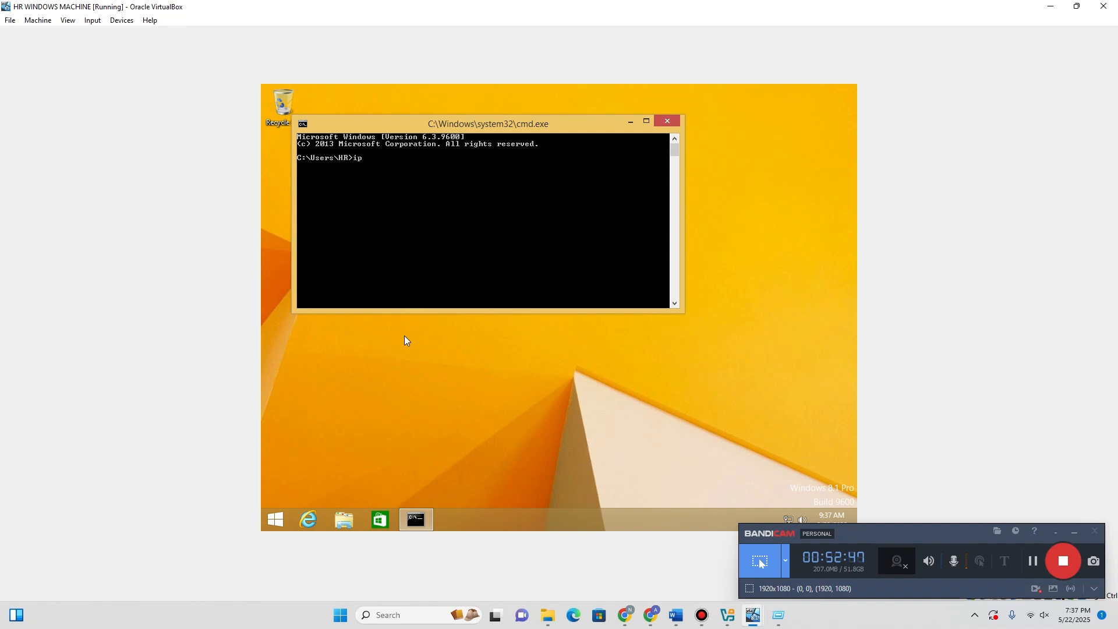
text(config)
key(Return)
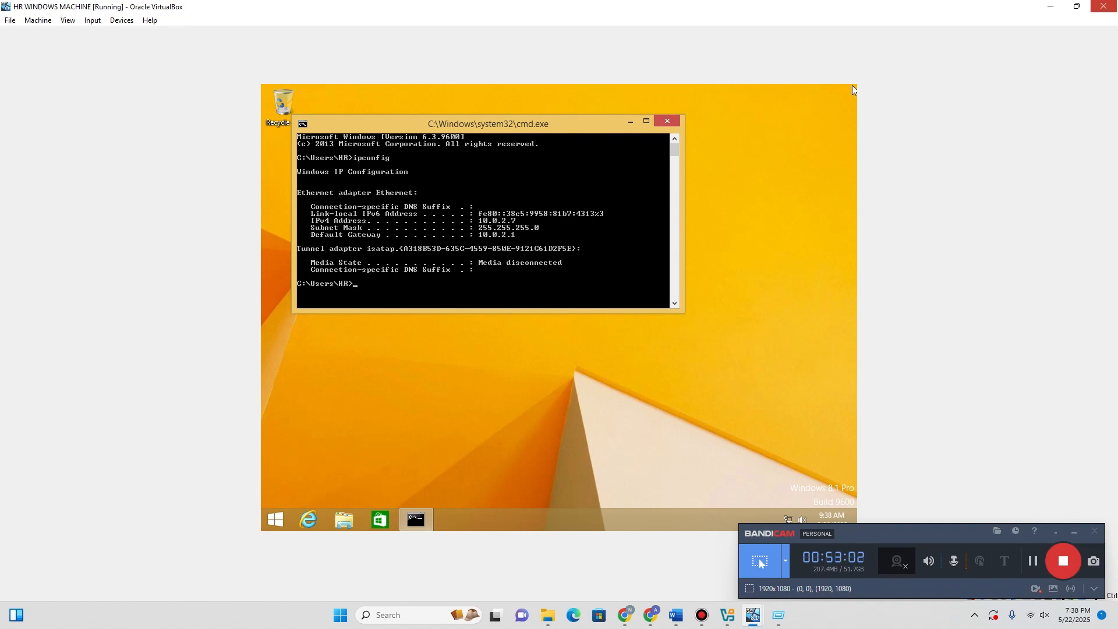
- Close the HR machine window, choosing to power the machine off
click(1104, 6)
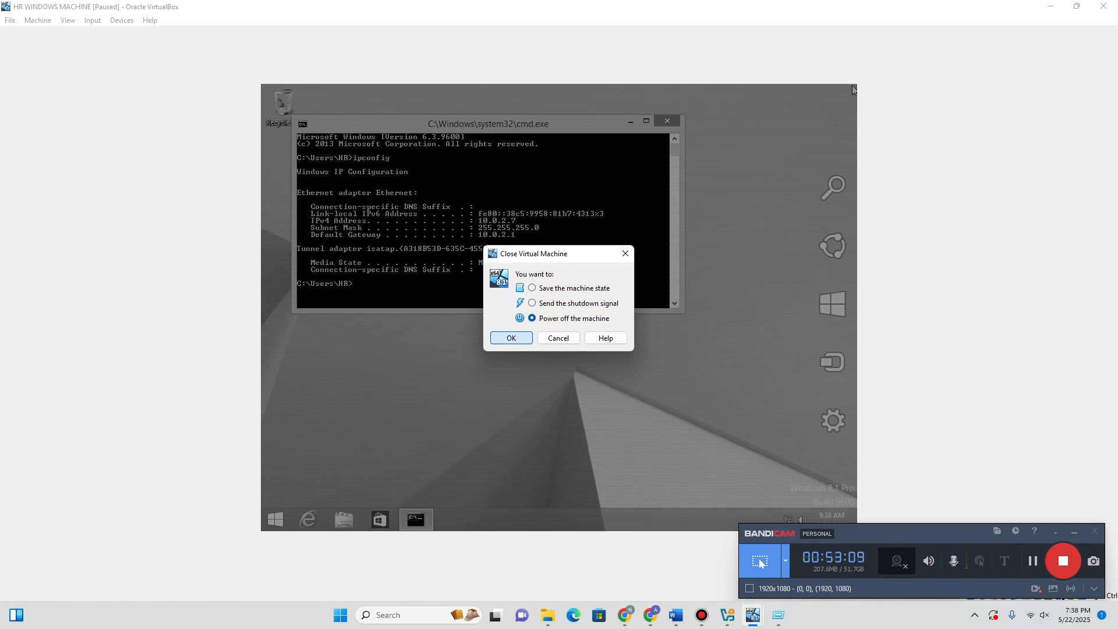
click(511, 338)
click(752, 615)
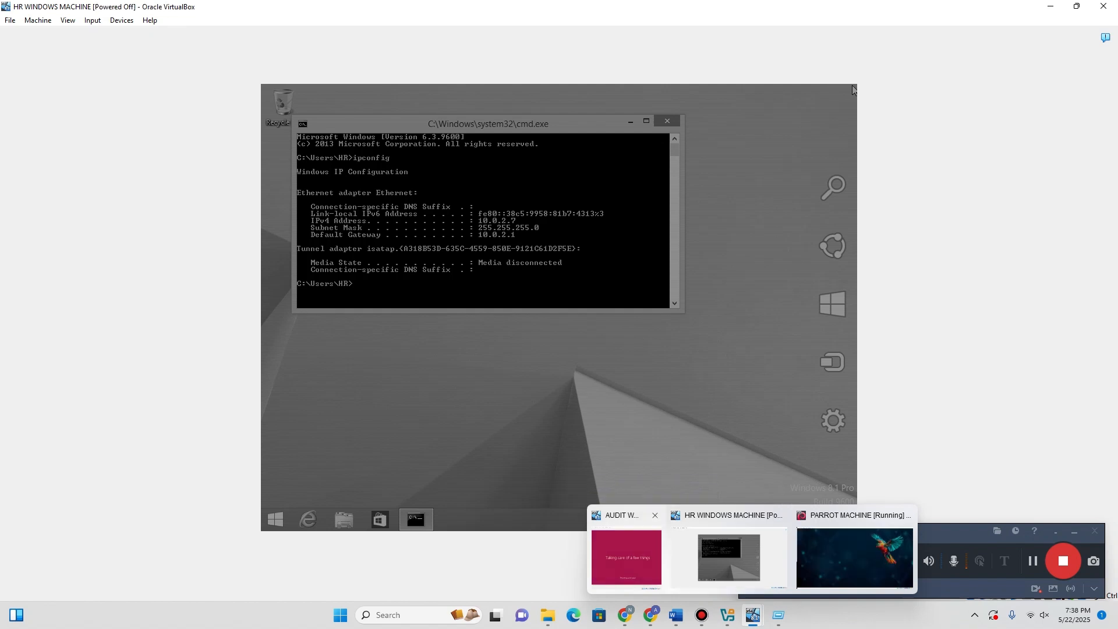
- View the PARROT MACHINE desktop, minimize the AUDIT WINDOWS PC window, then recall it from the taskbar preview
click(854, 556)
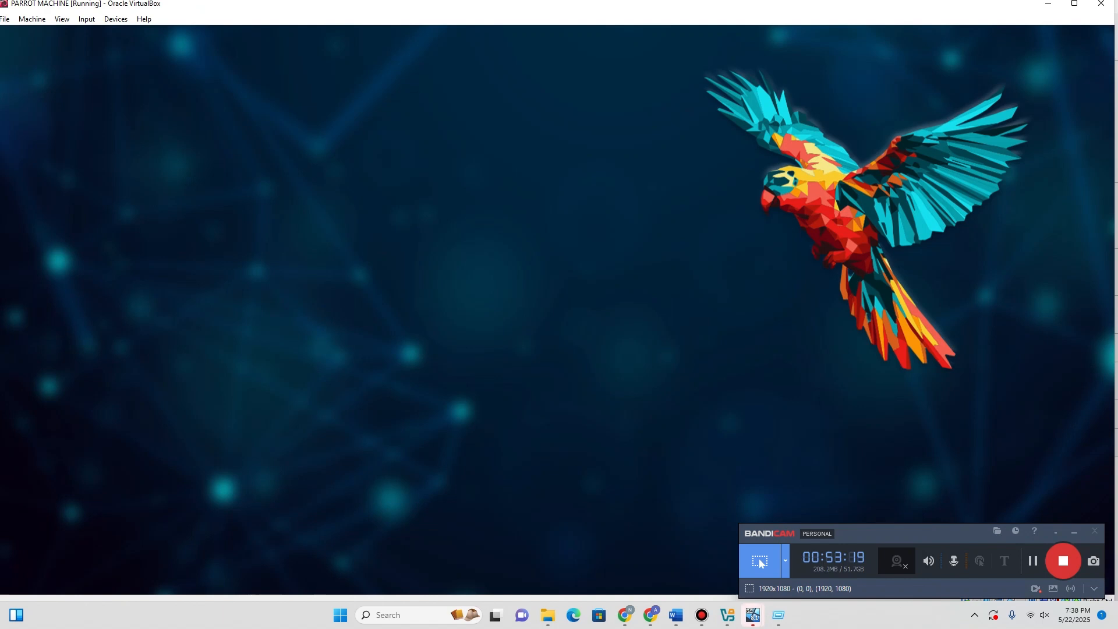
mouse_move(752, 615)
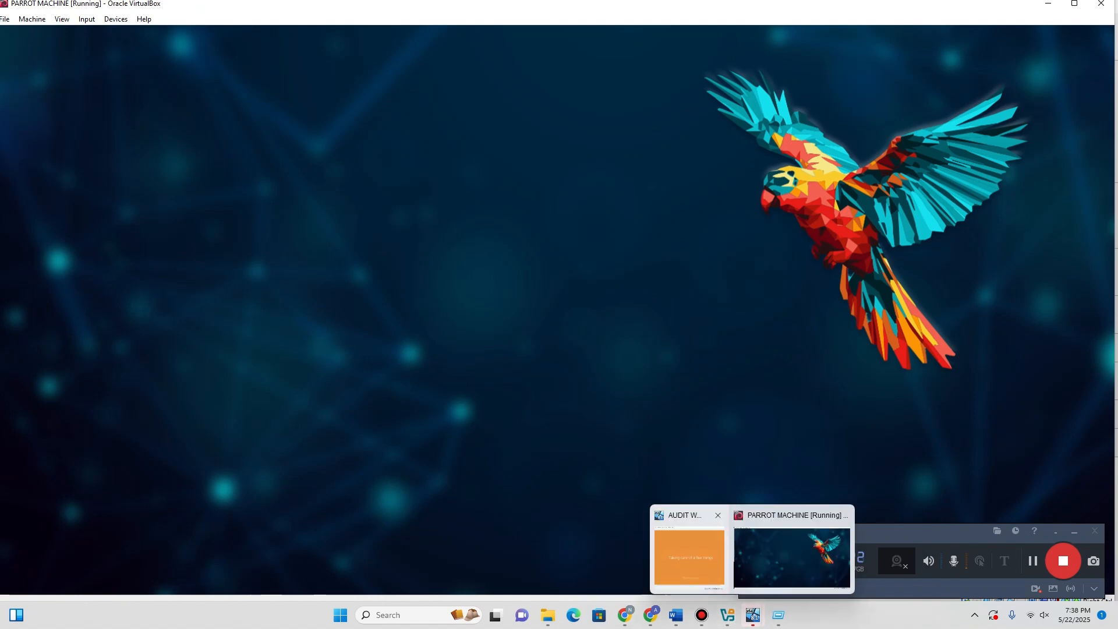
click(690, 556)
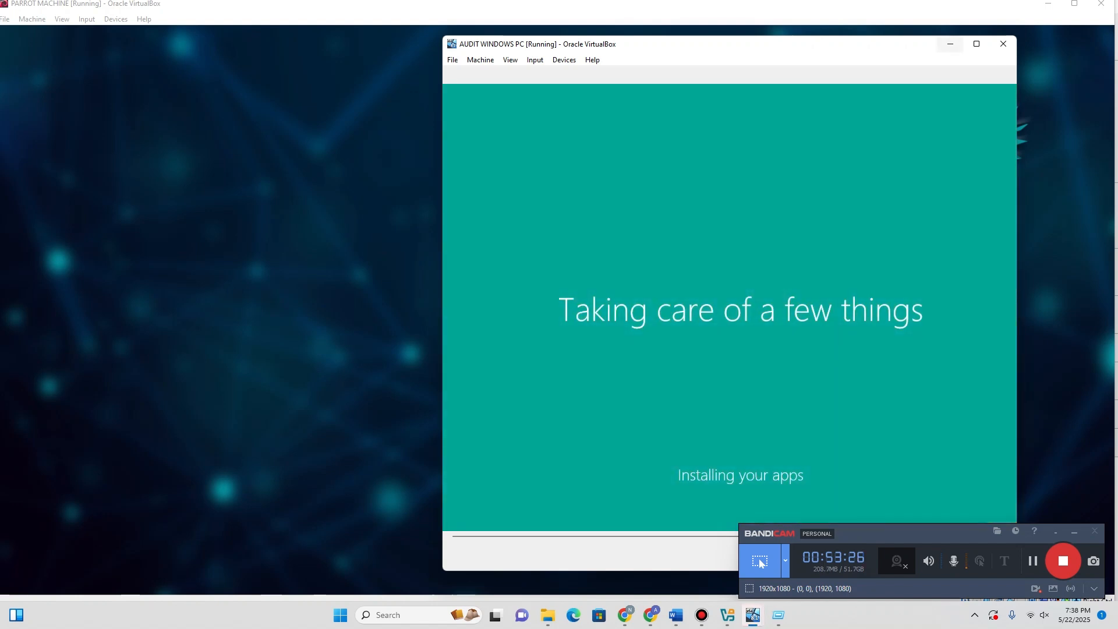
click(950, 44)
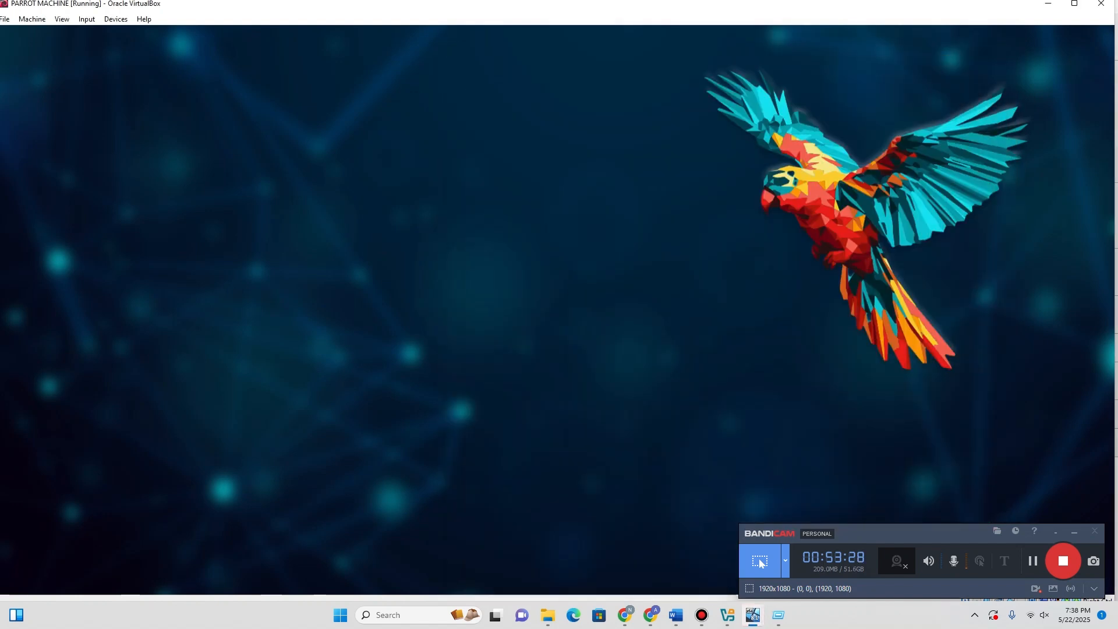
drag(896, 528, 935, 568)
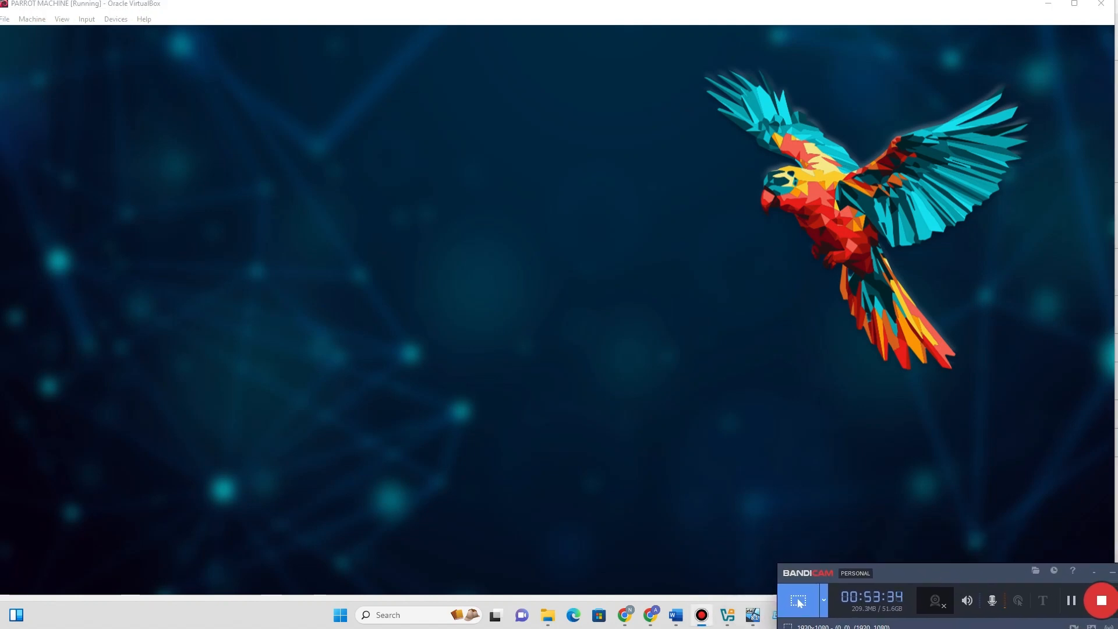
drag(861, 569, 914, 579)
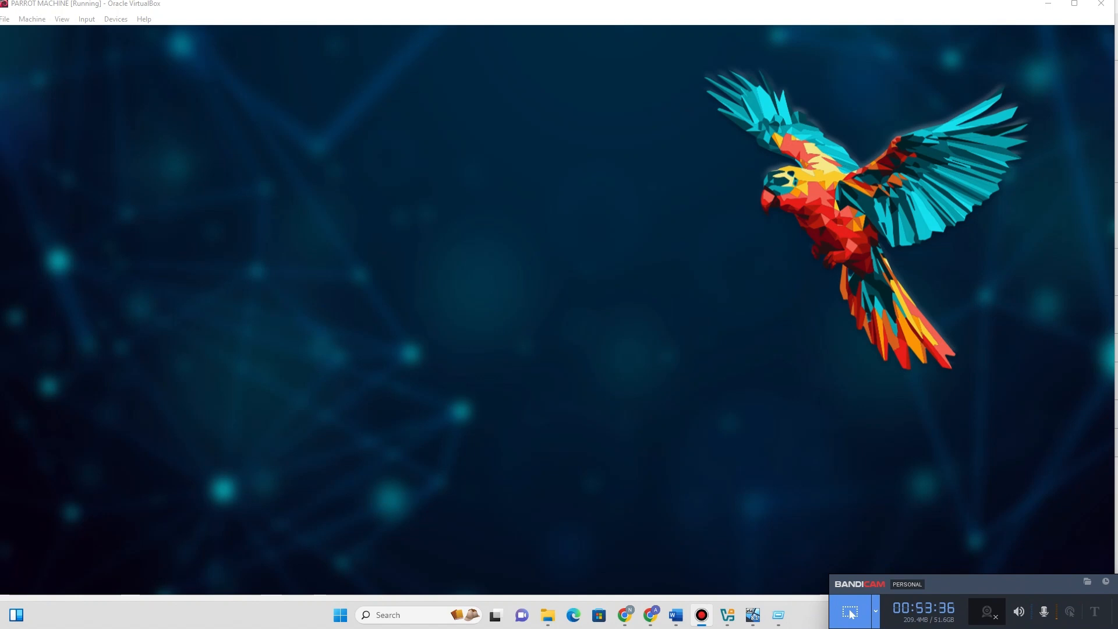
mouse_move(727, 615)
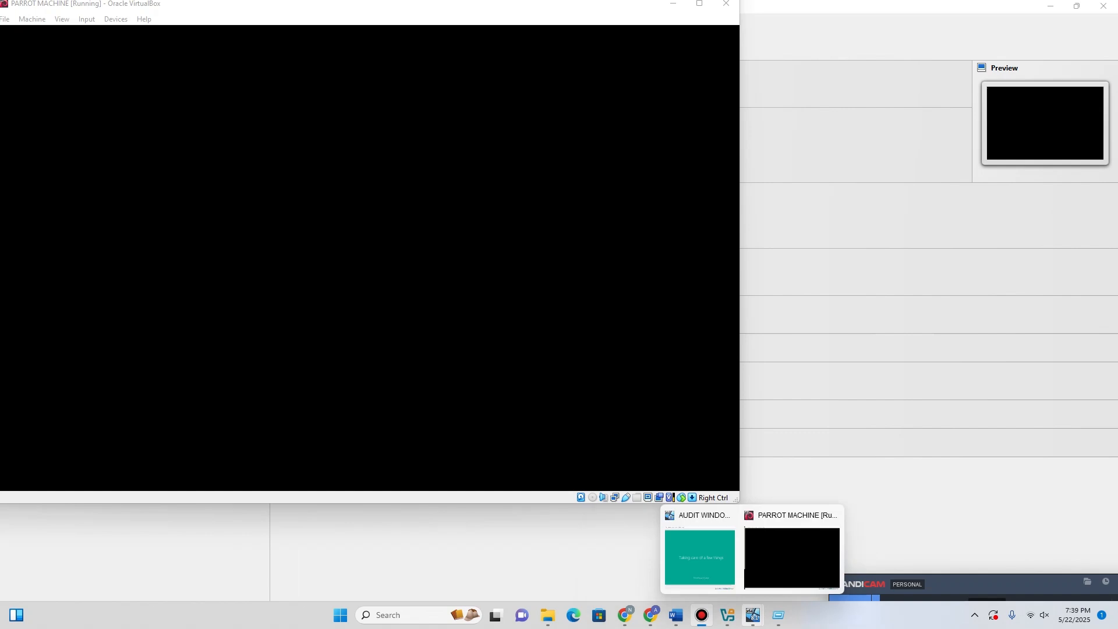
- Maximize the AUDIT WINDOWS PC and run ipconfig in cmd, showing IP 10.0.2.6
click(699, 556)
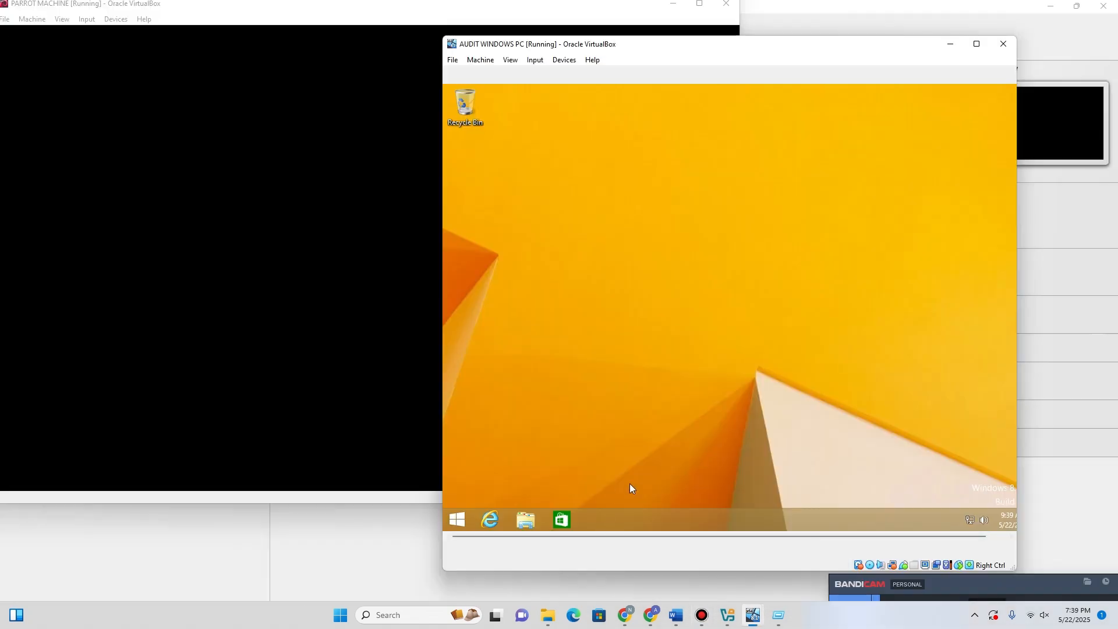
key(super+Up)
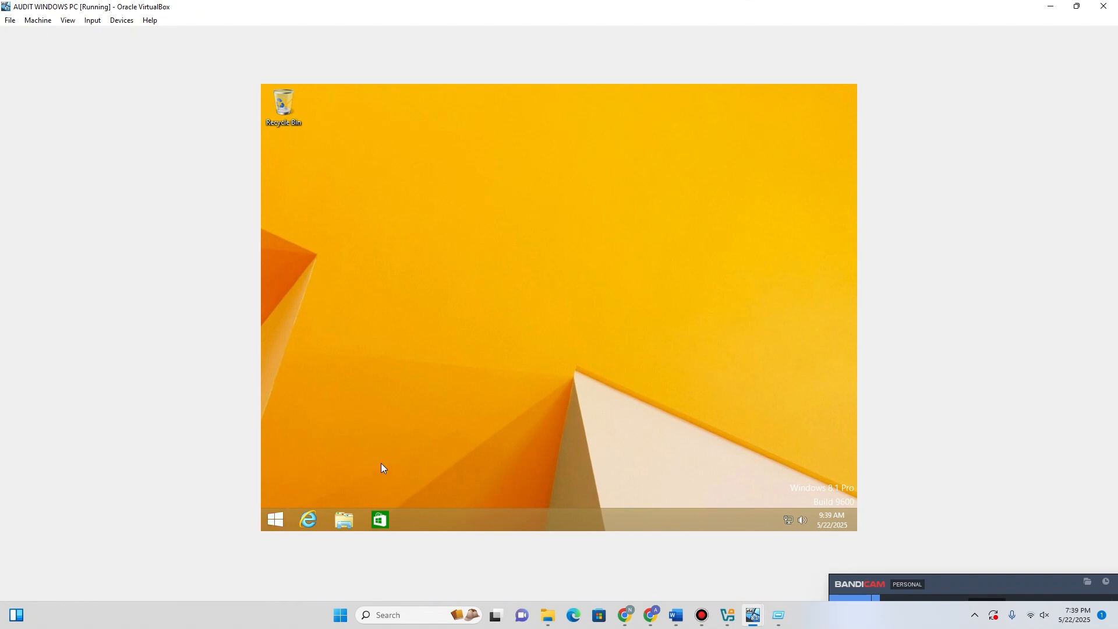
key(super+r)
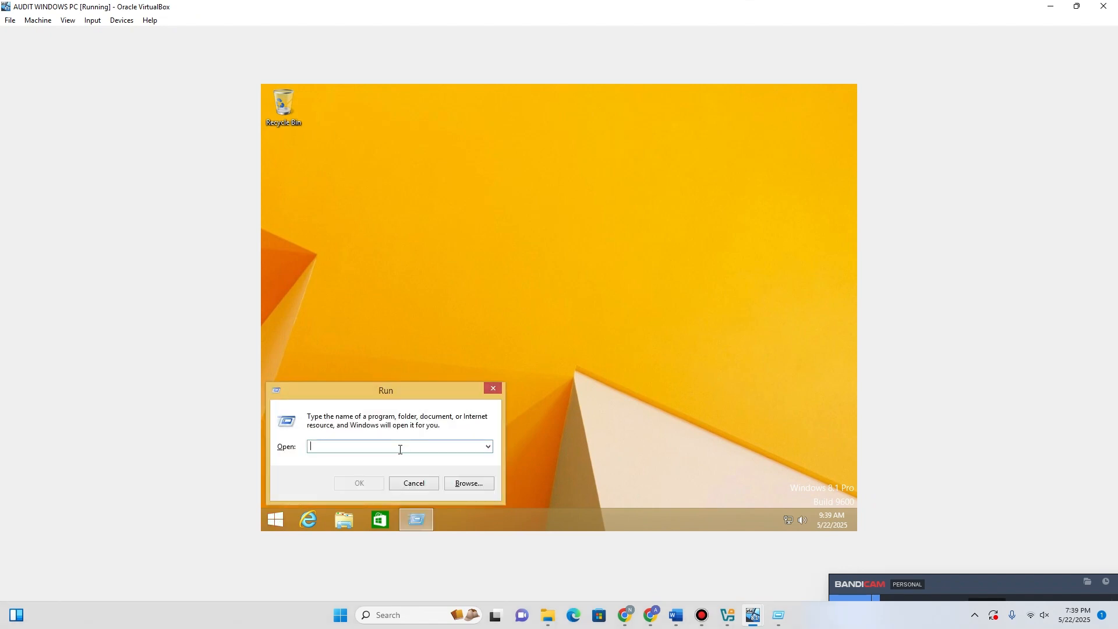
text(cmd)
key(Return)
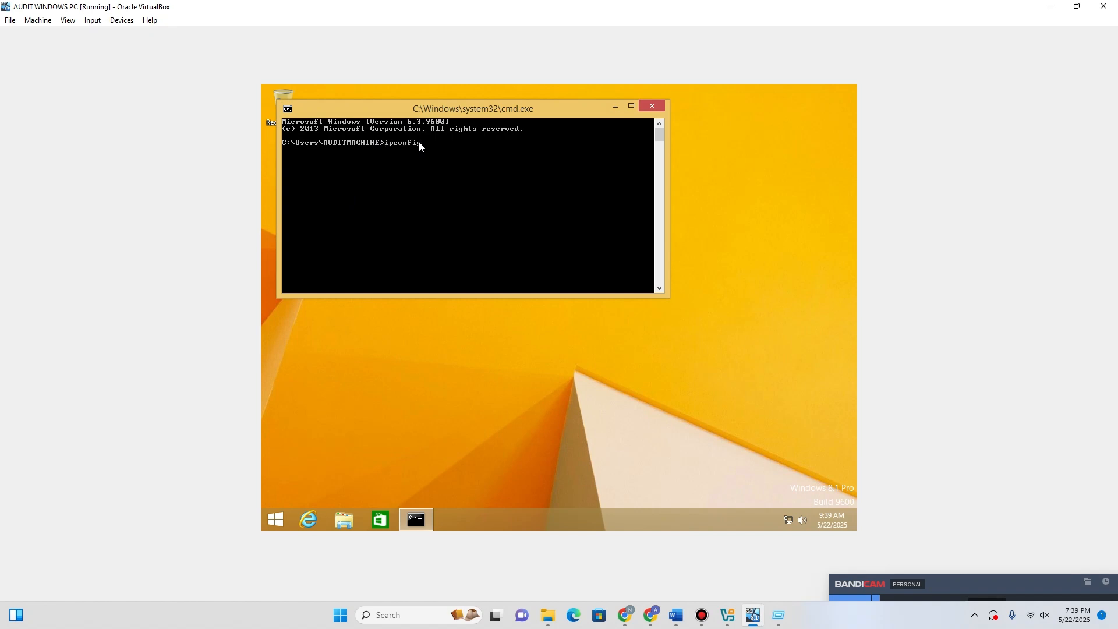
text(ipconfig)
key(Return)
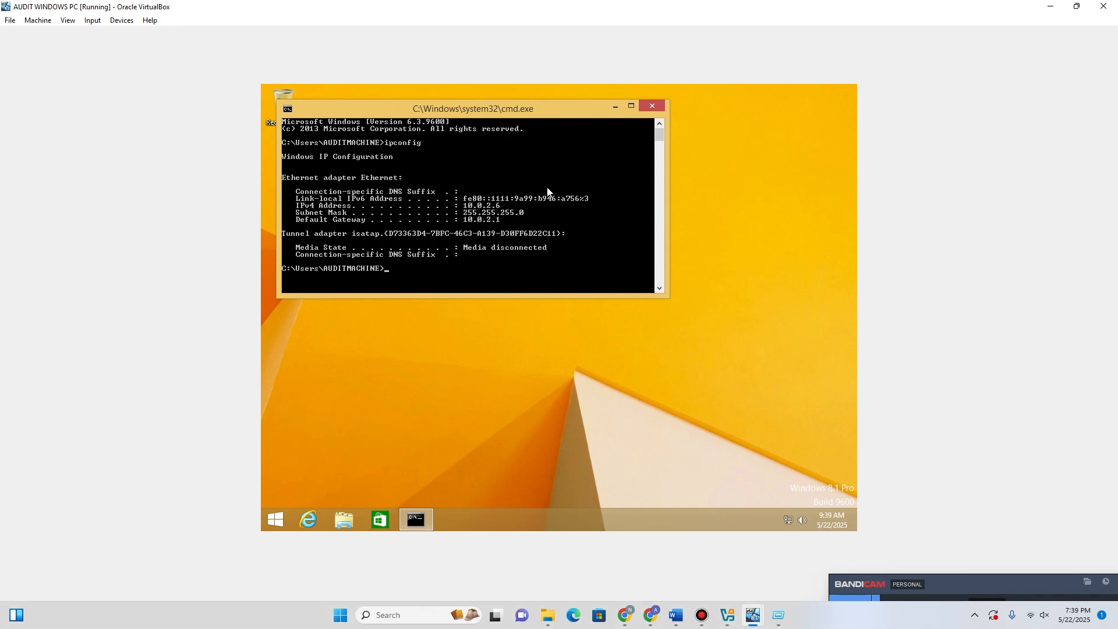
- Power off the AUDIT WINDOWS PC with Host+Q and 'Power off the machine'
key(Control_R+q)
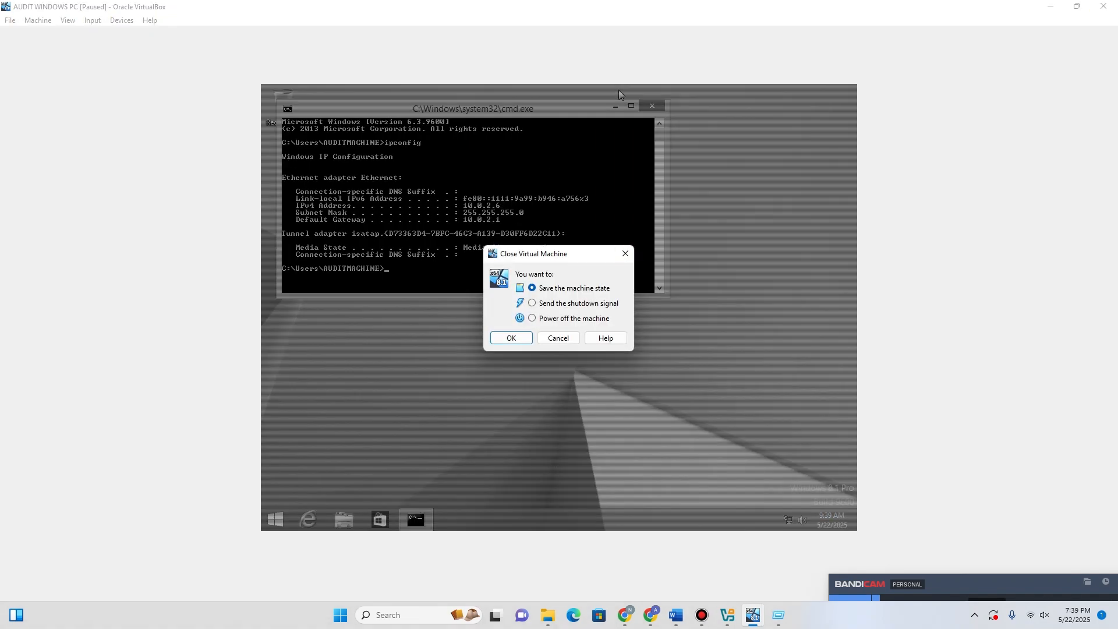
key(alt+p)
key(Return)
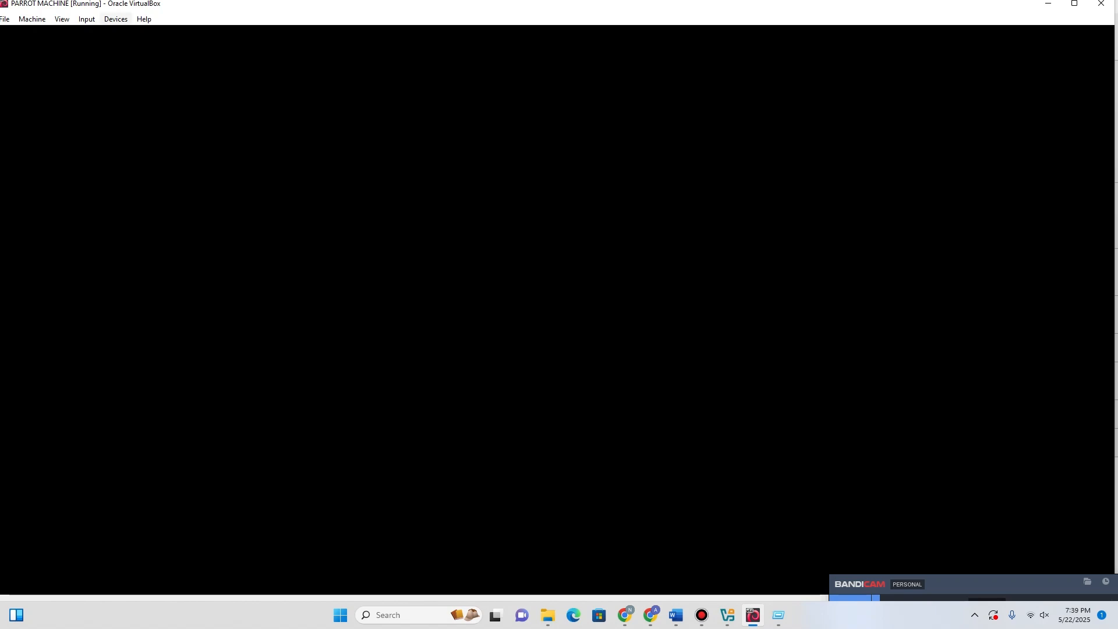
- Browse the View menu's Virtual Screen 1 options without changing anything
click(61, 19)
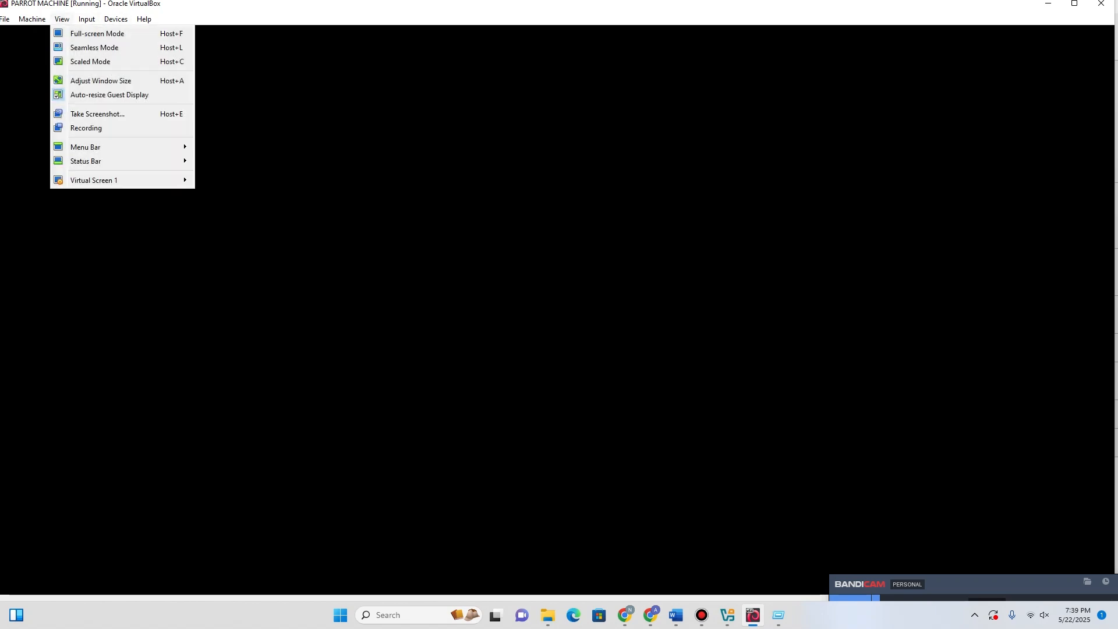
key(Right)
key(Left)
key(Down)
key(Down)
key(Down)
key(Down)
key(Down)
key(Down)
key(Down)
key(Down)
key(Down)
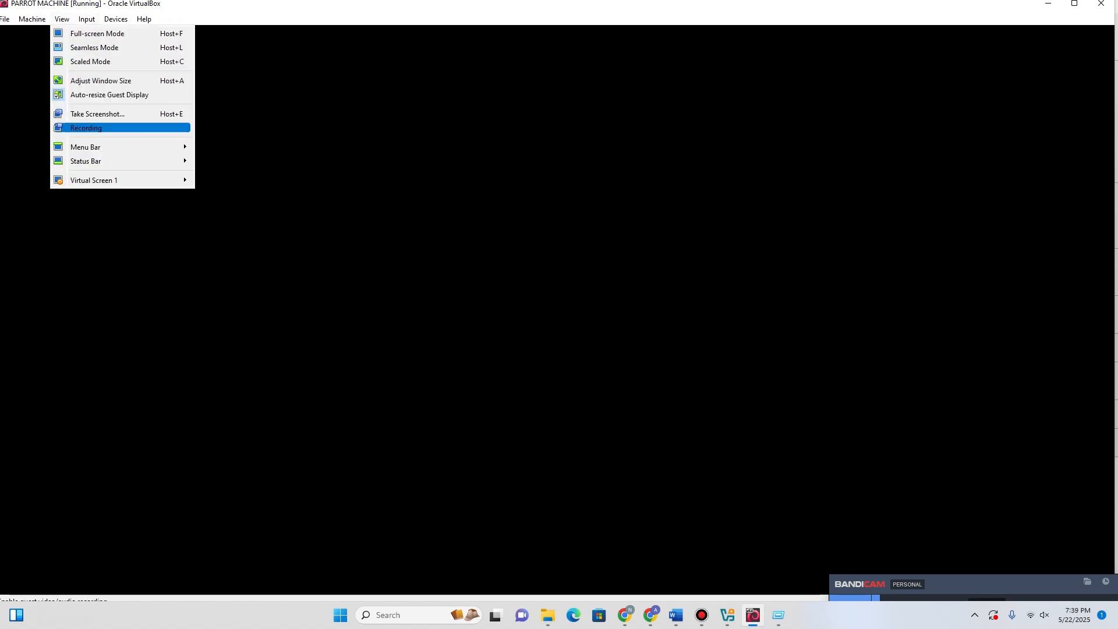
key(Right)
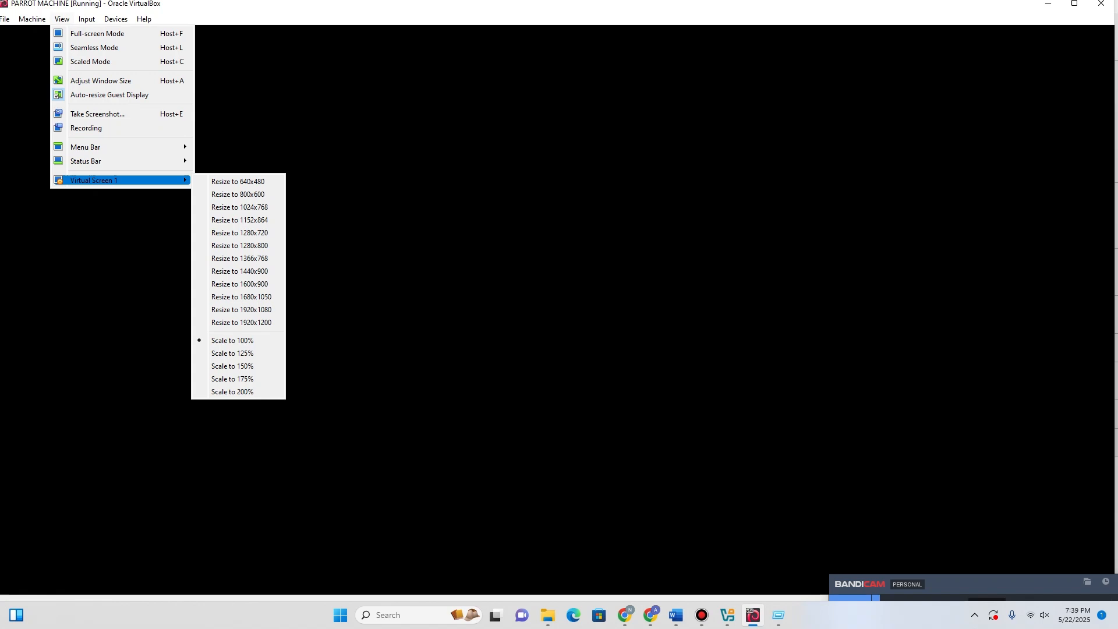
key(Left)
key(Escape)
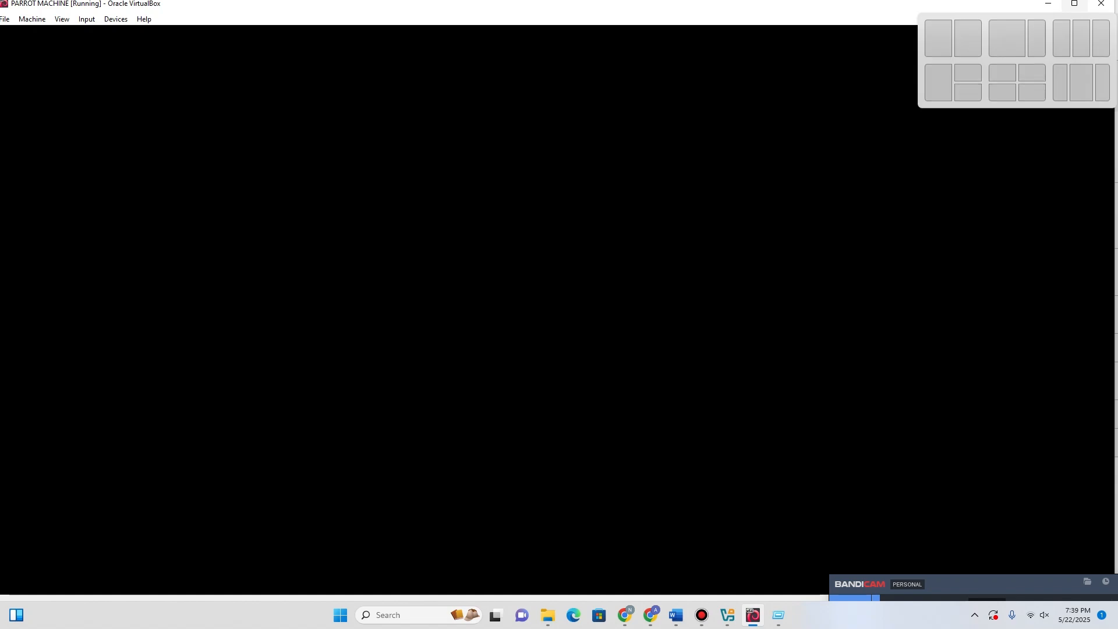
- Maximize then restore the Parrot window, dismiss the error and capture notices, and reveal the Manager
click(1074, 4)
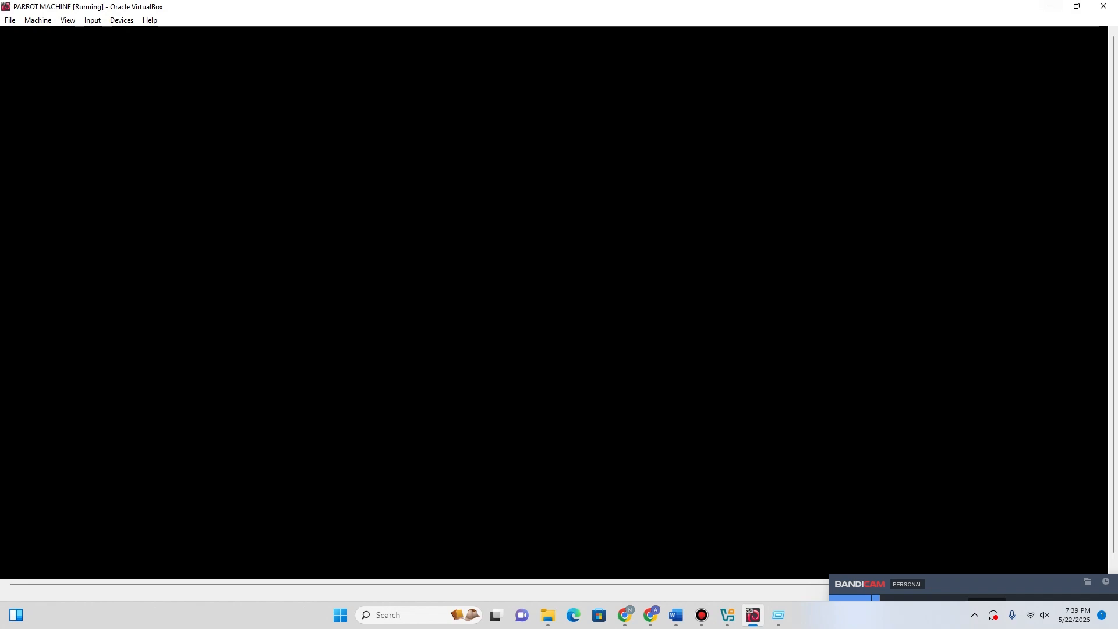
mouse_move(920, 9)
mouse_down()
mouse_move(920, 61)
mouse_move(918, 23)
mouse_up()
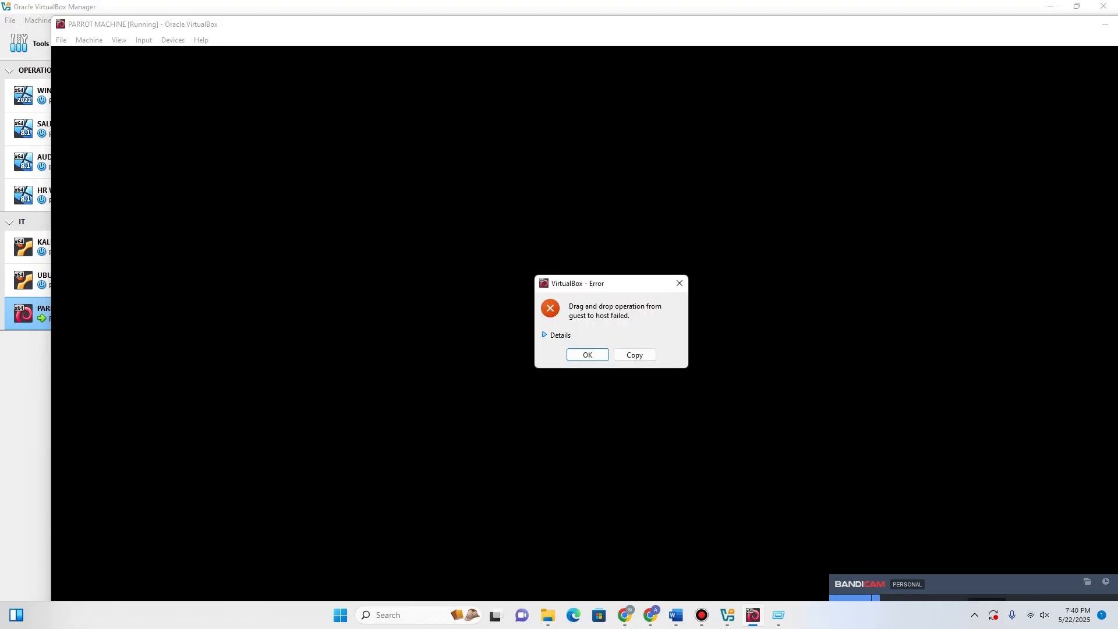
key(Return)
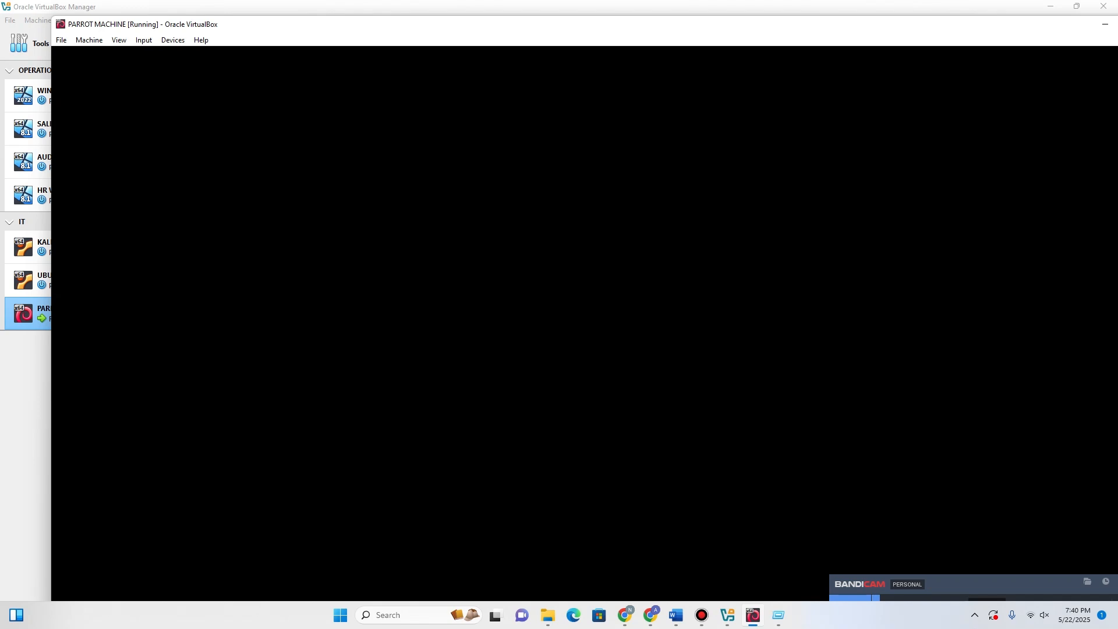
key(Control_R)
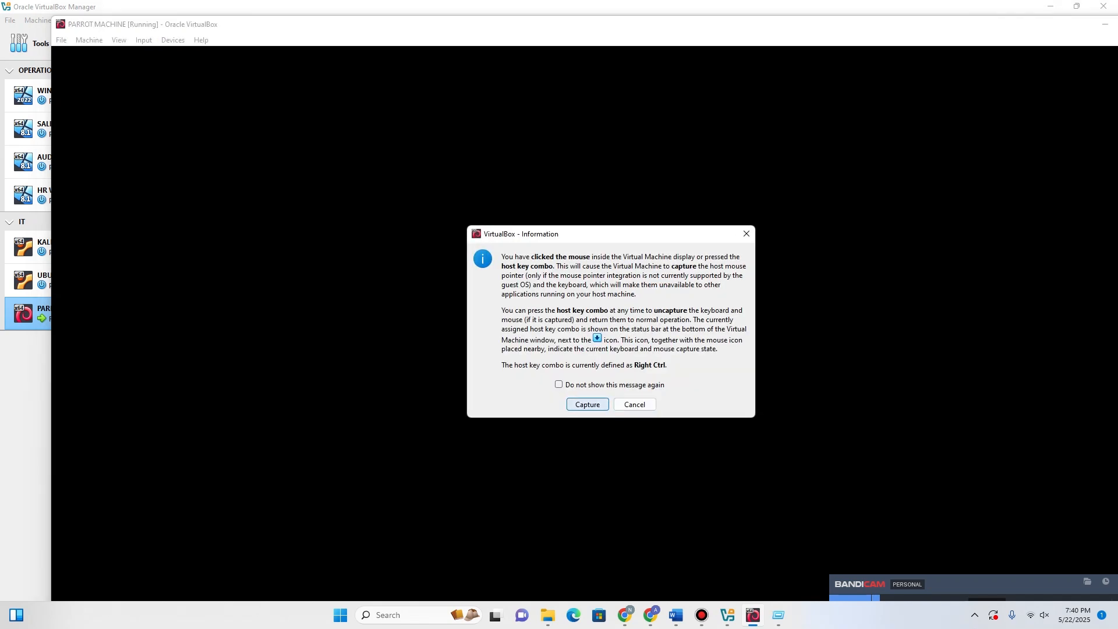
key(Return)
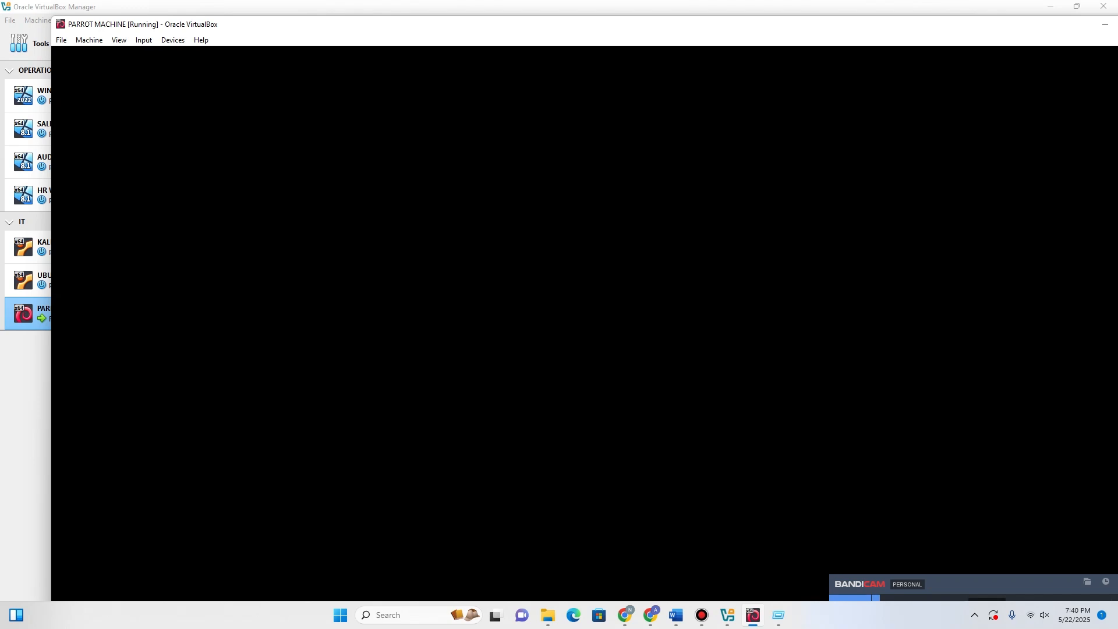
key(ctrl+f)
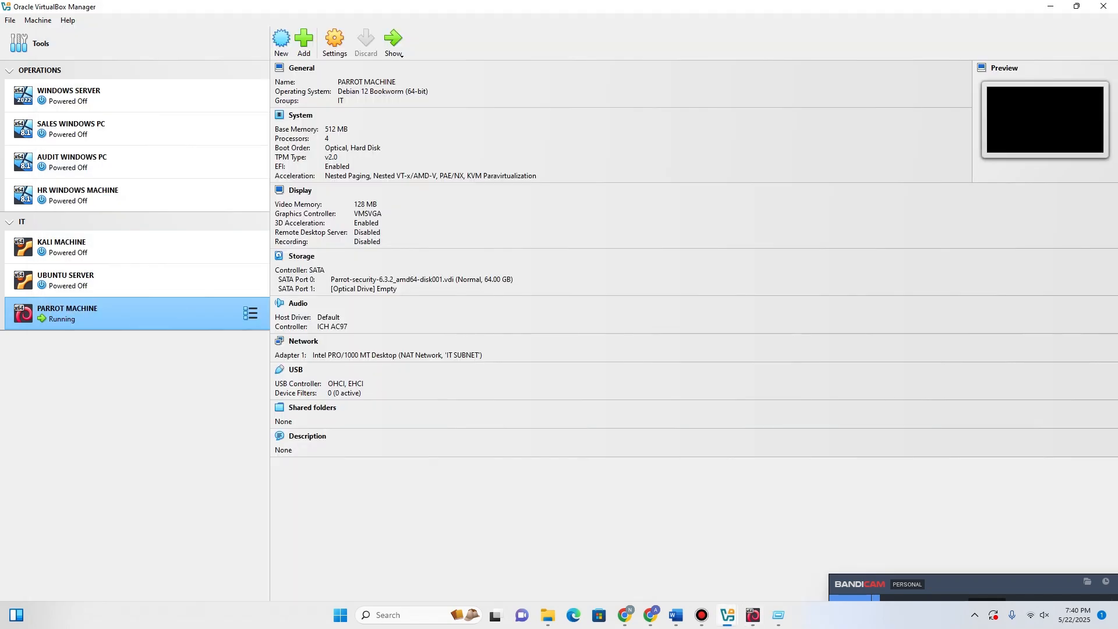
- Shrink and reposition the Parrot VM window to expose the Manager's machine list
click(753, 615)
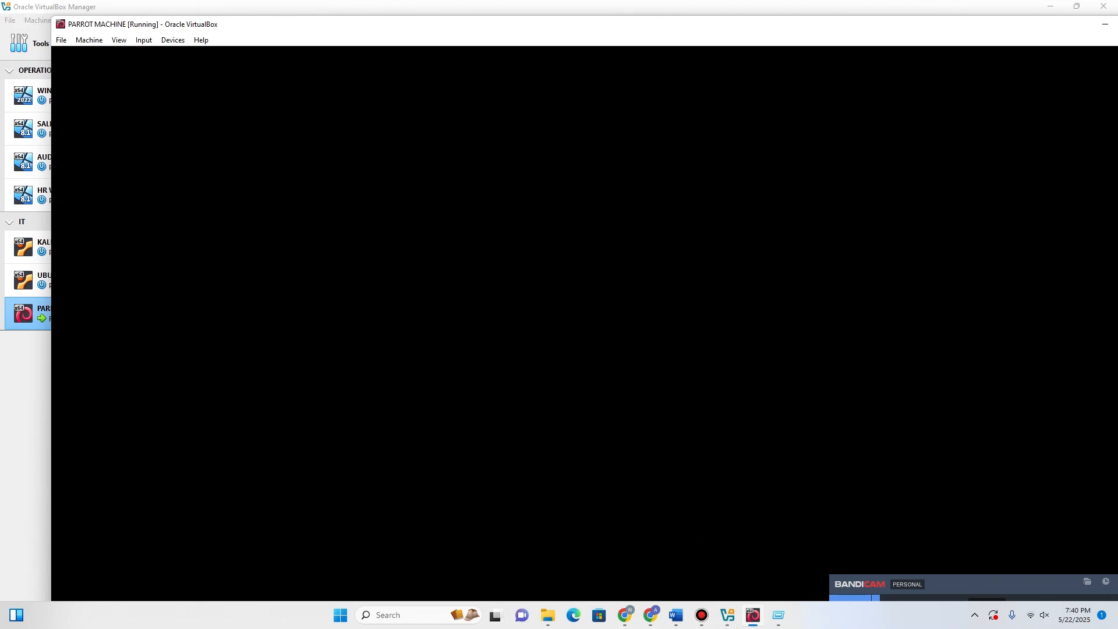
drag(491, 27, 498, 34)
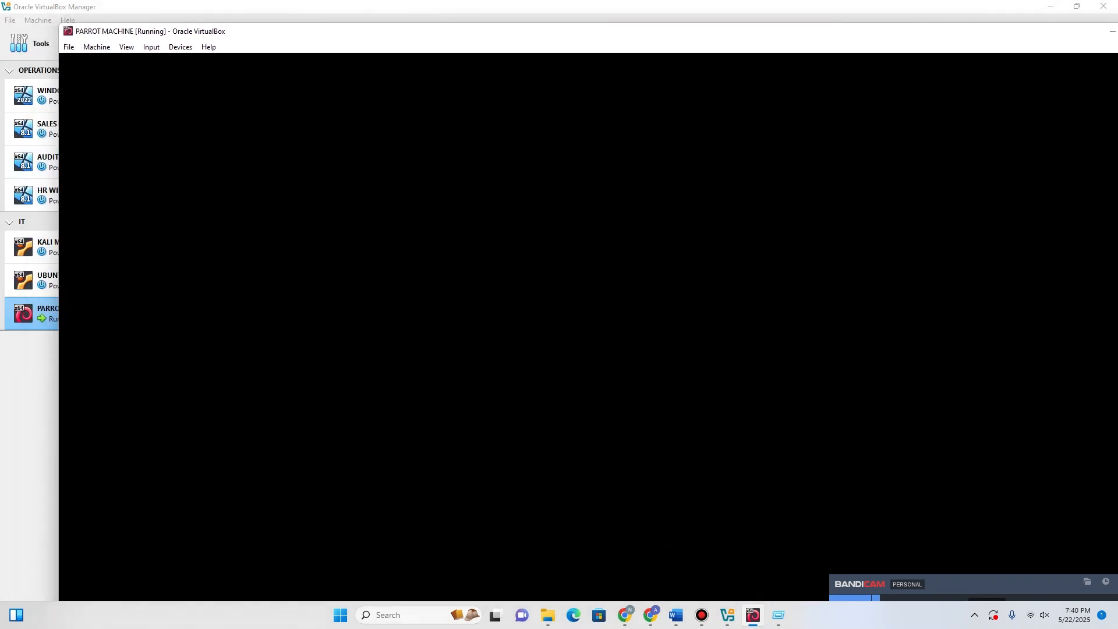
drag(59, 174, 246, 175)
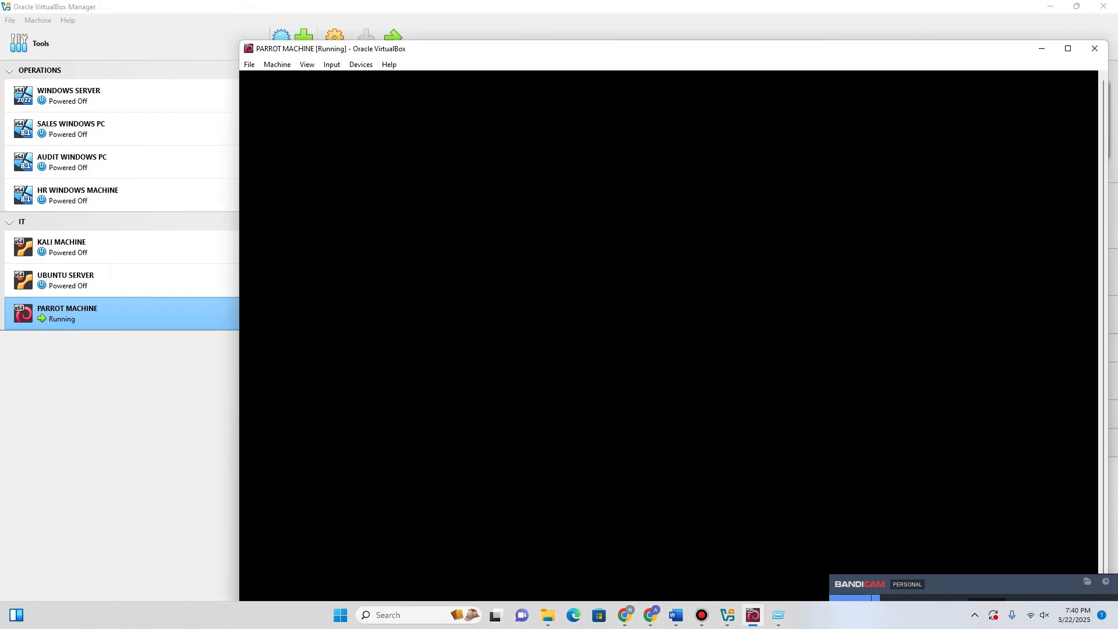
drag(822, 56, 700, 56)
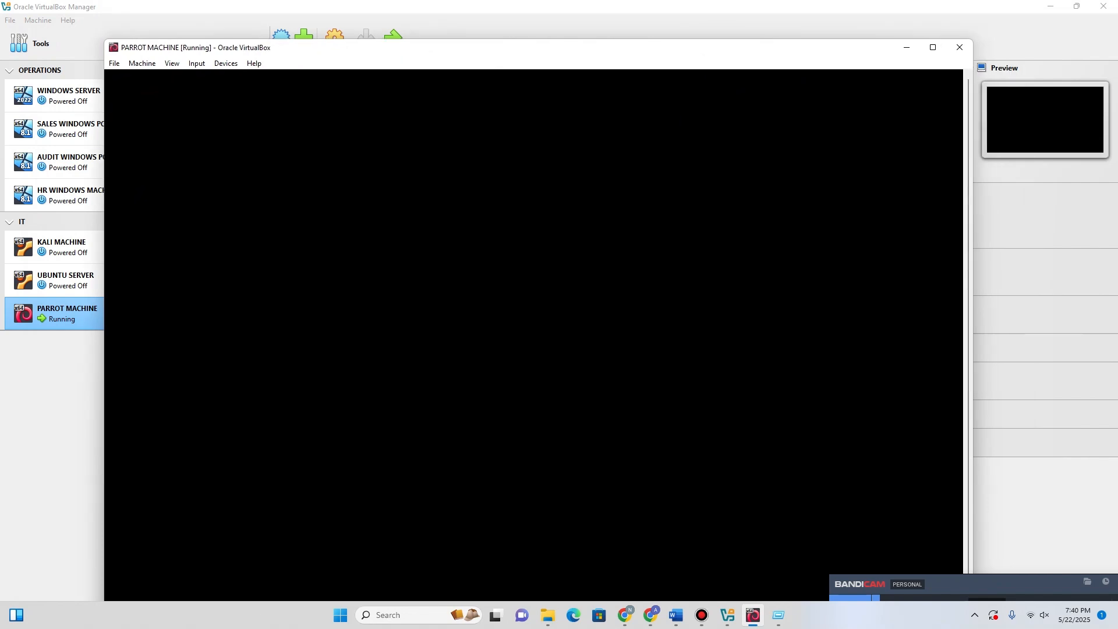
drag(106, 41, 550, 243)
drag(681, 241, 766, 261)
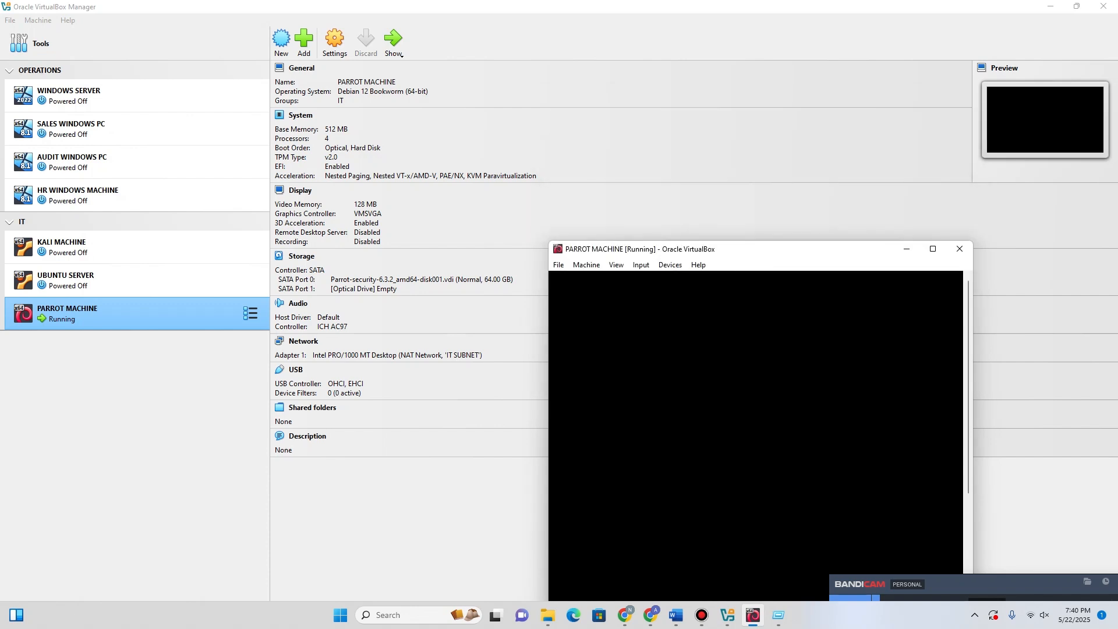
drag(768, 249, 568, 92)
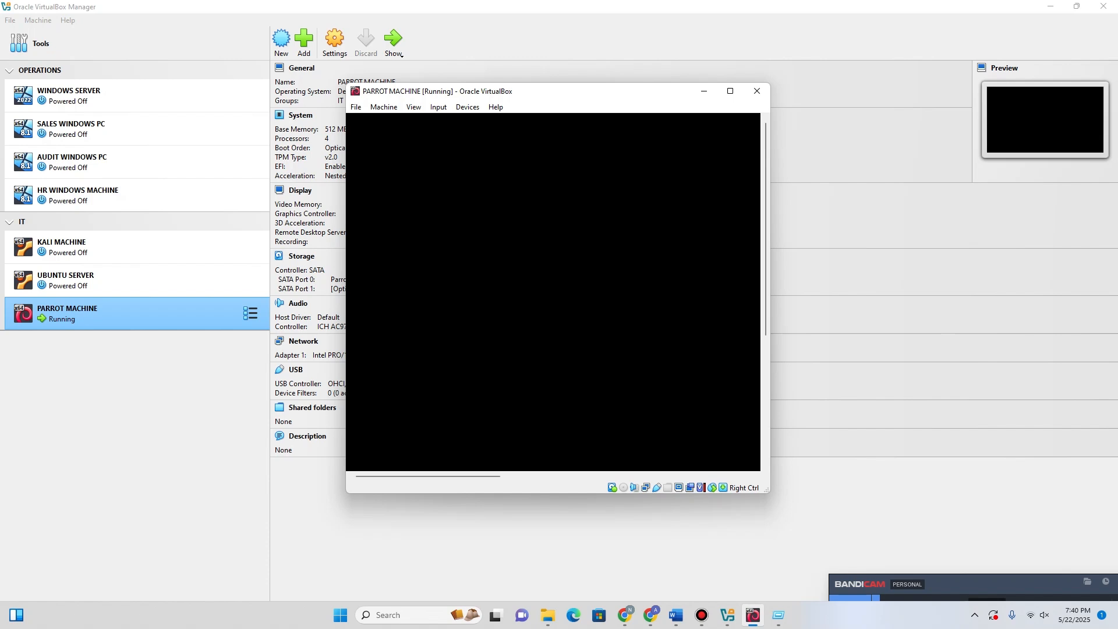
drag(941, 583, 734, 501)
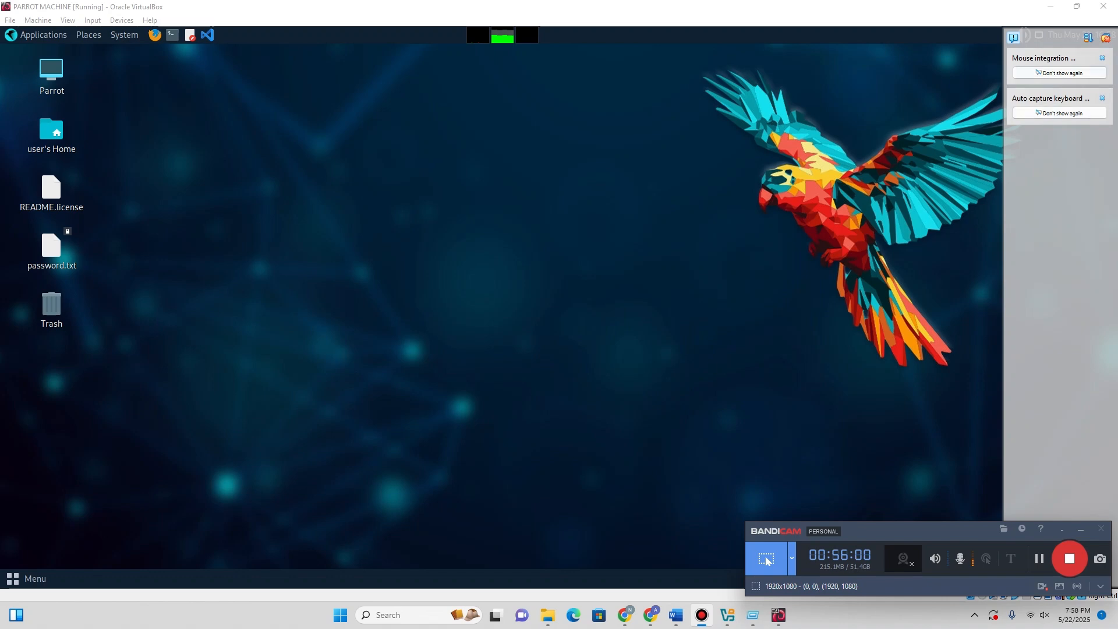
- Dismiss the VirtualBox notifications and switch to the Manager showing PARROT's 1024 MB memory
click(1106, 37)
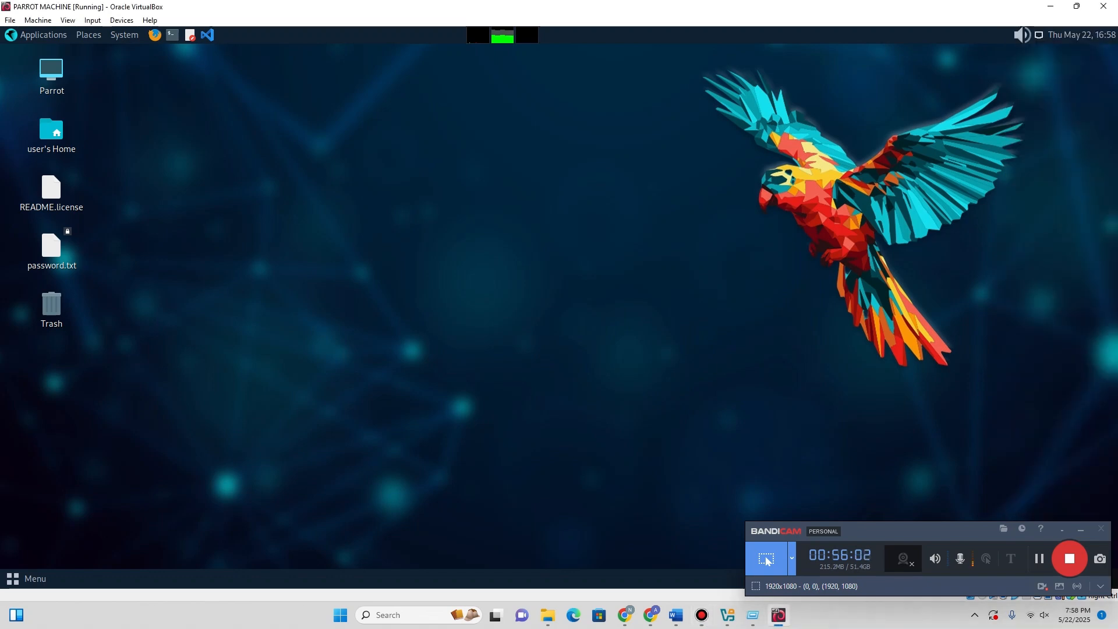
click(727, 615)
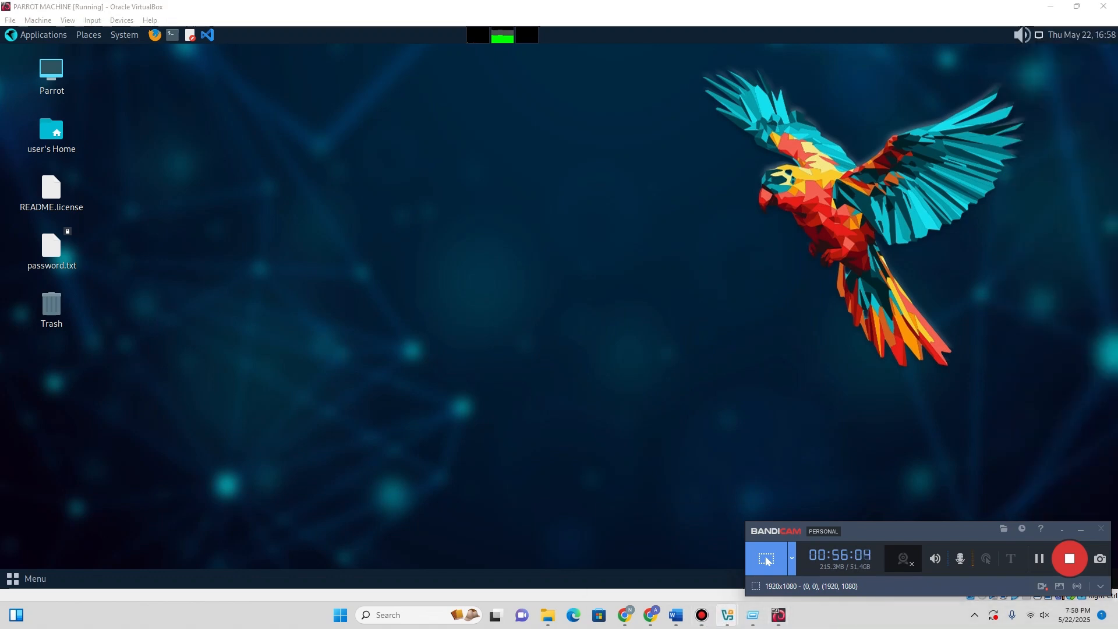
click(766, 556)
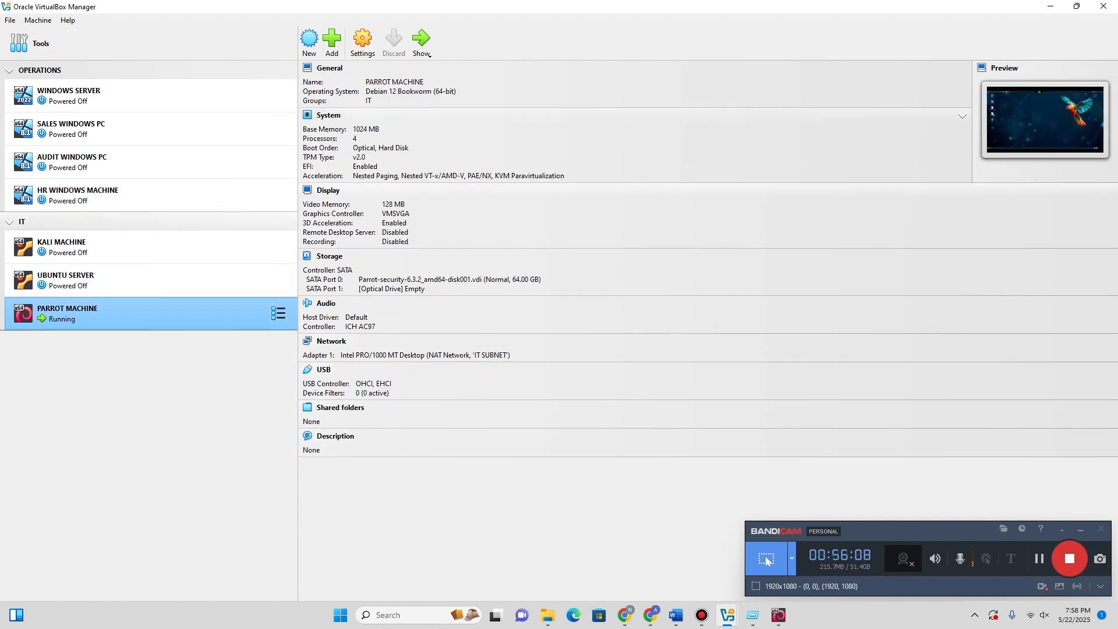
- Open PARROT MACHINE's Settings, close them unchanged with OK, and return to the Parrot window
key(ctrl+s)
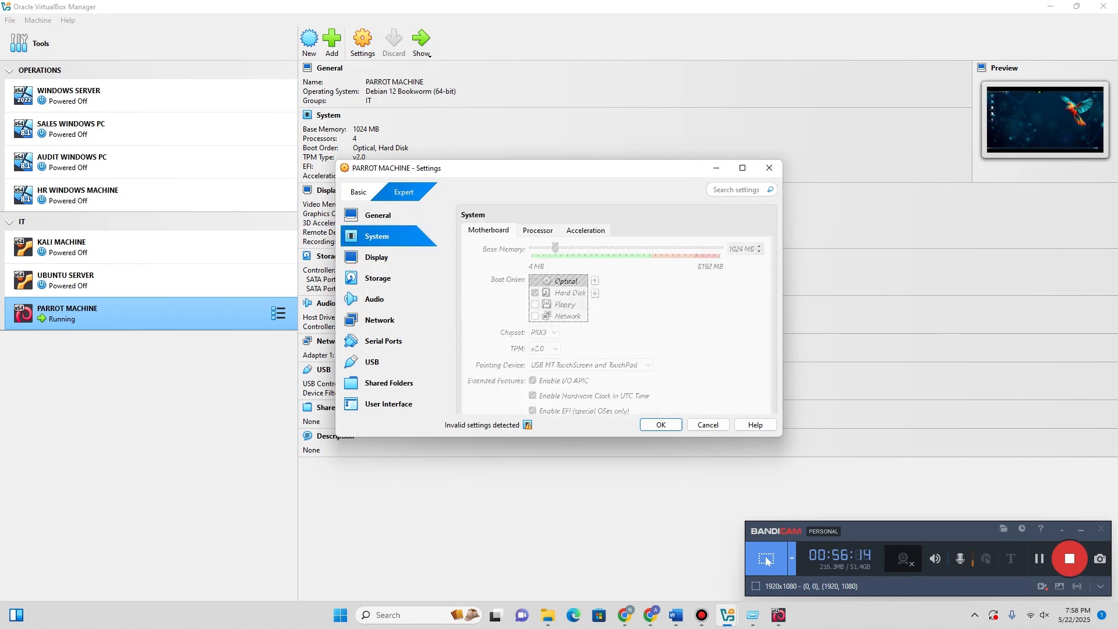
key(Return)
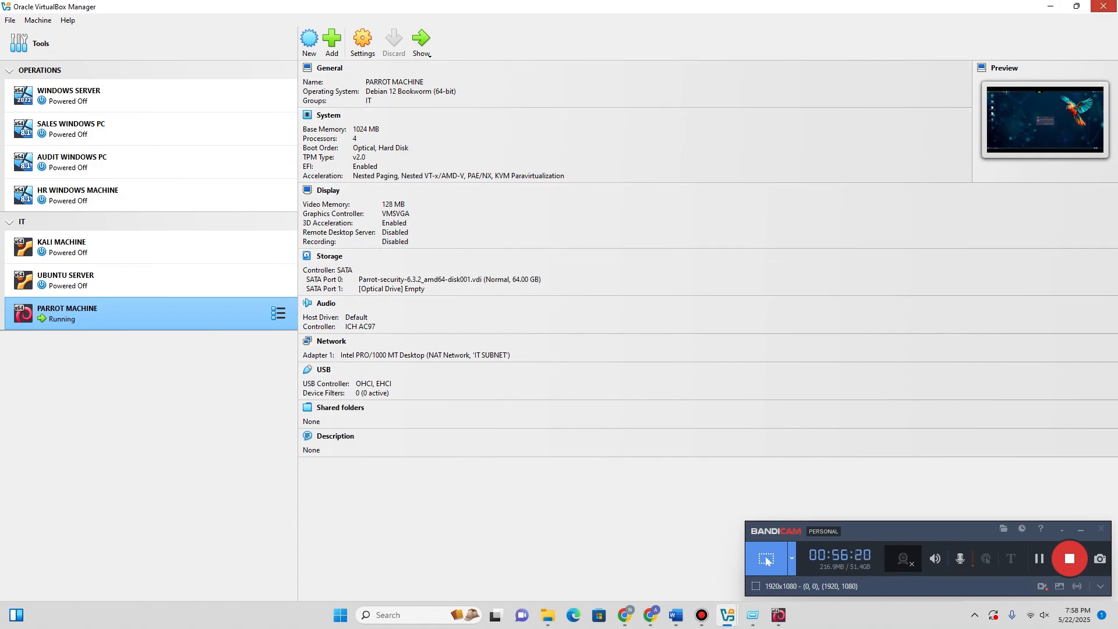
key(Return)
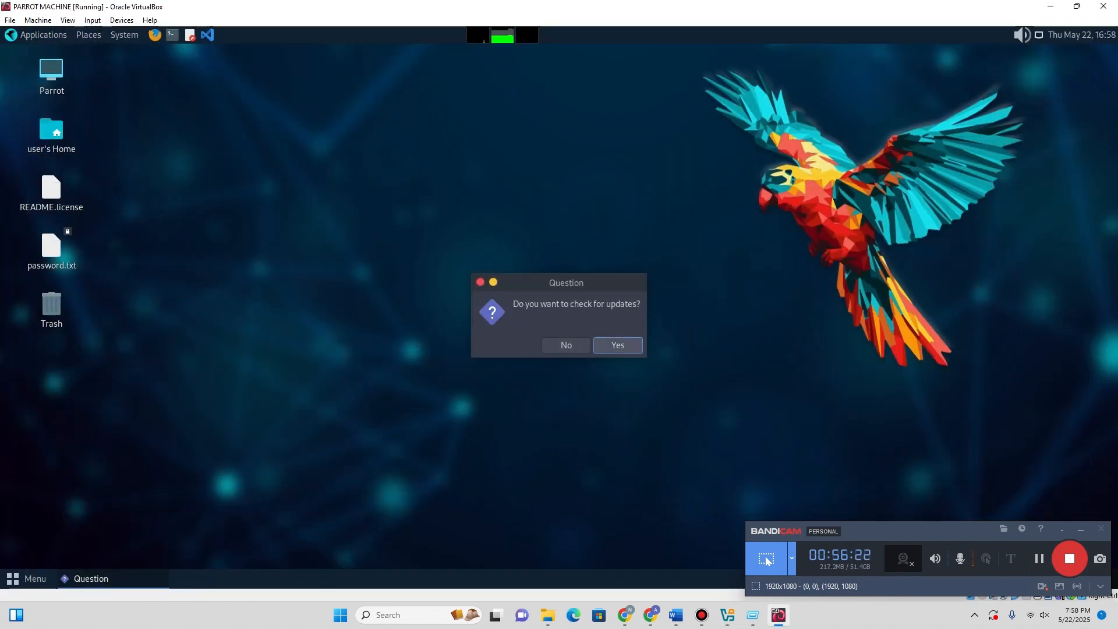
- Decline Parrot's update check, run sudo ifconfig showing 10.0.3.5, then bring the Manager forward
key(Tab)
key(Return)
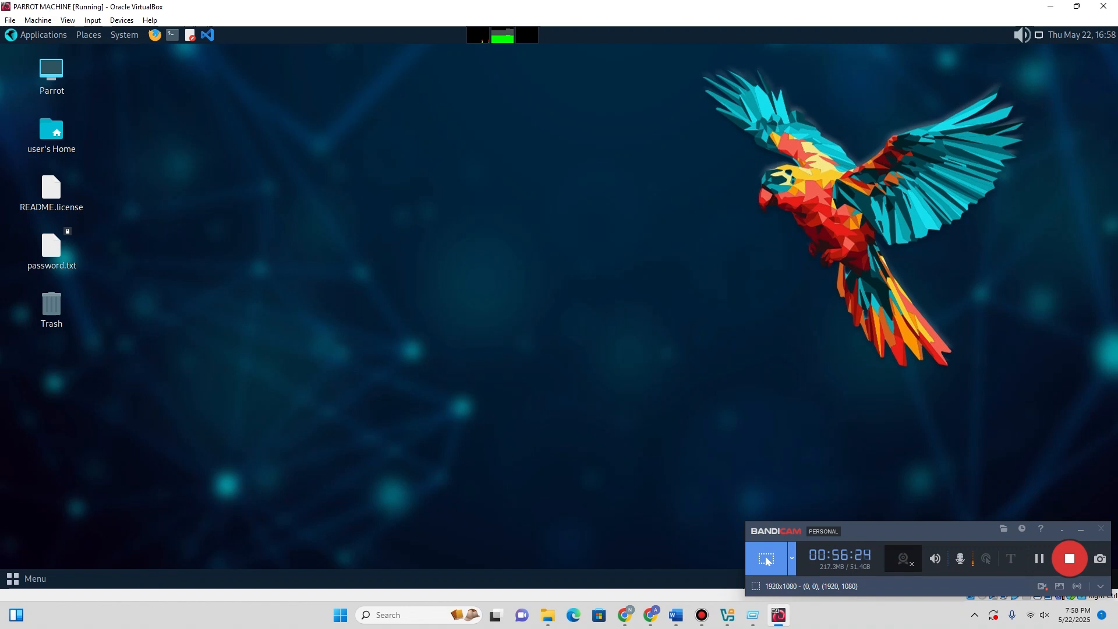
key(ctrl+alt+t)
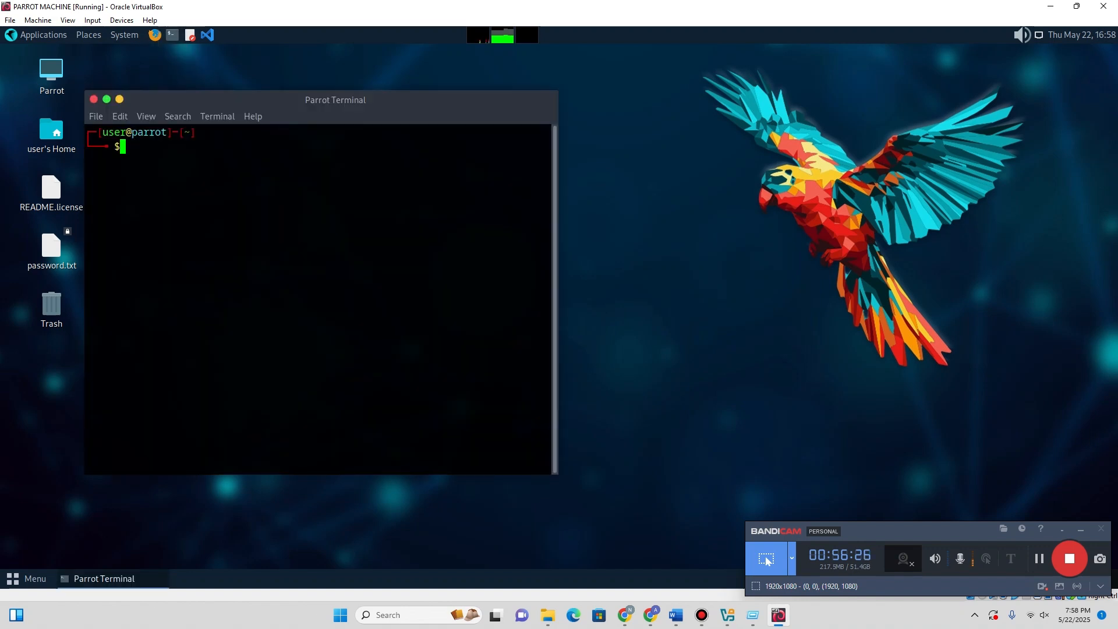
text(sudo ifconfig)
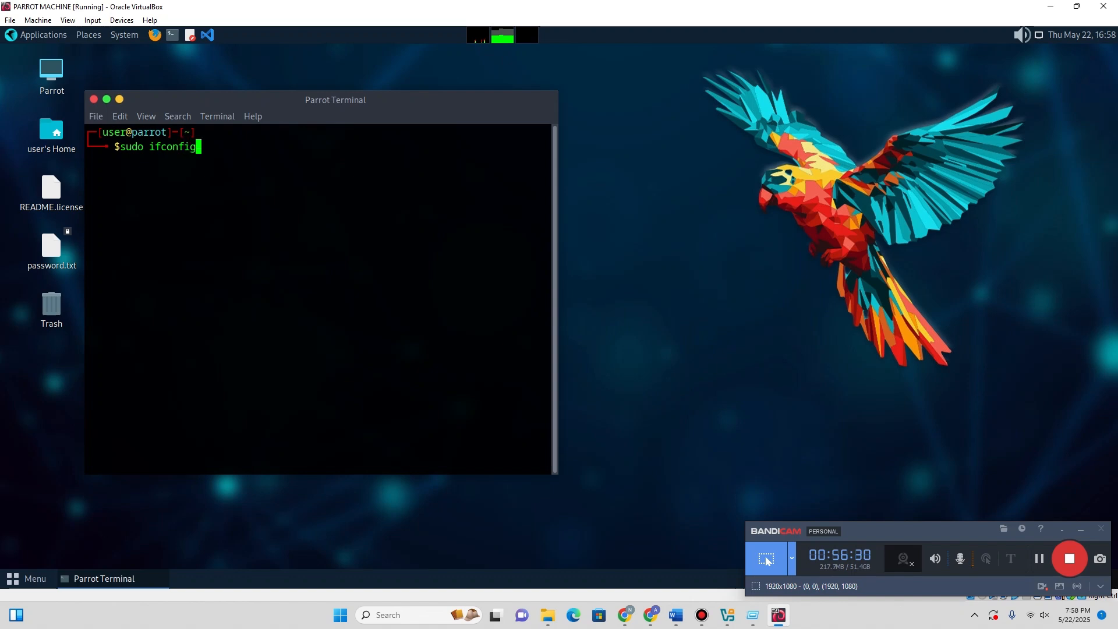
key(Return)
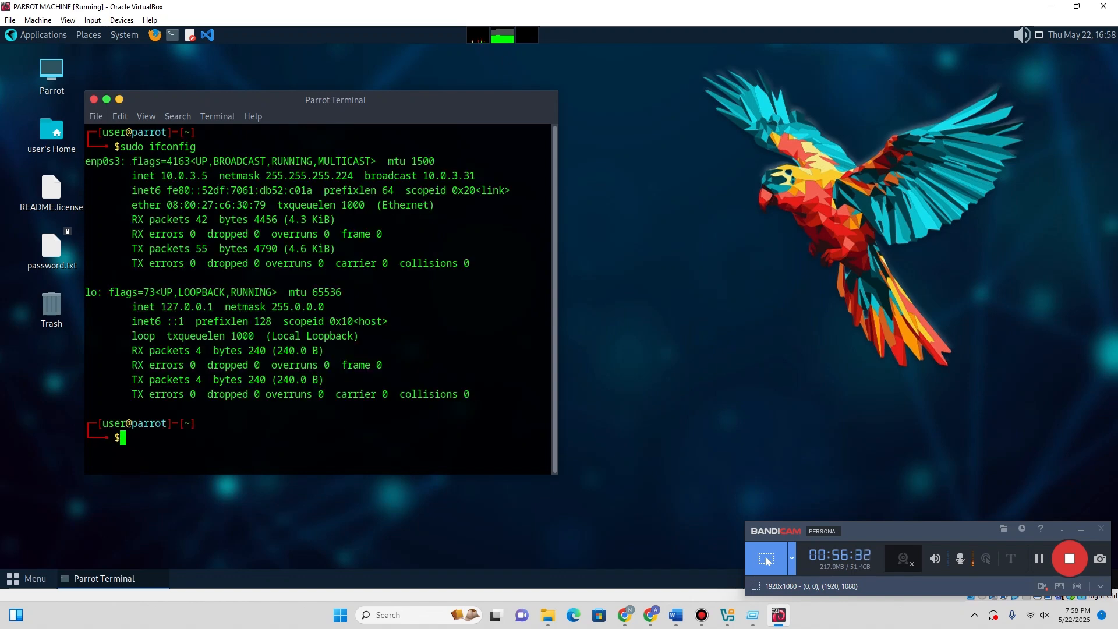
drag(167, 175, 213, 175)
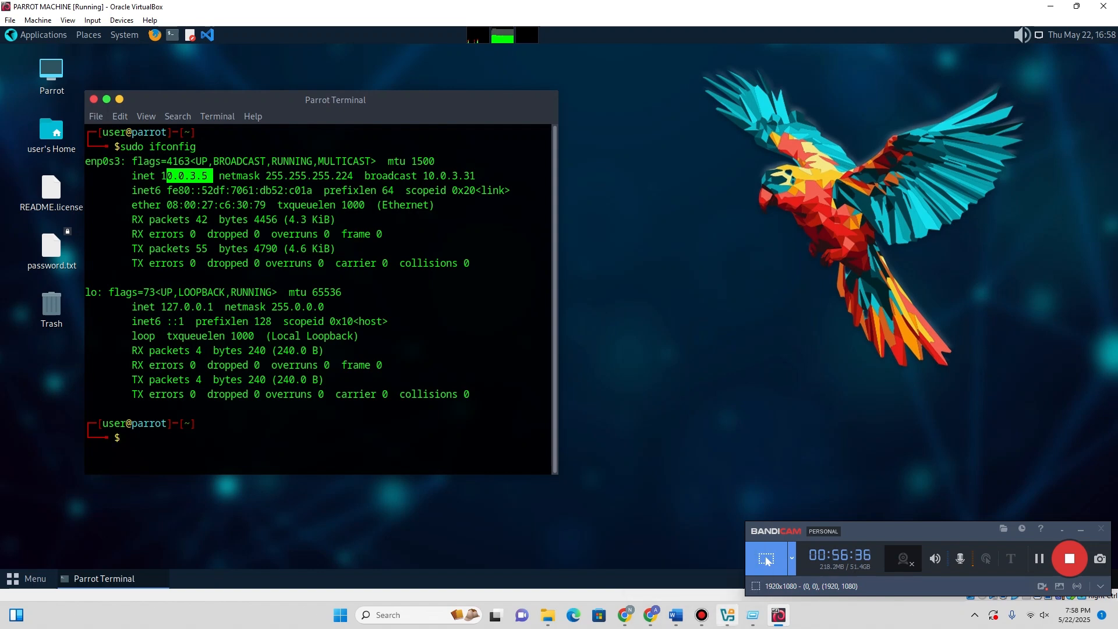
click(727, 615)
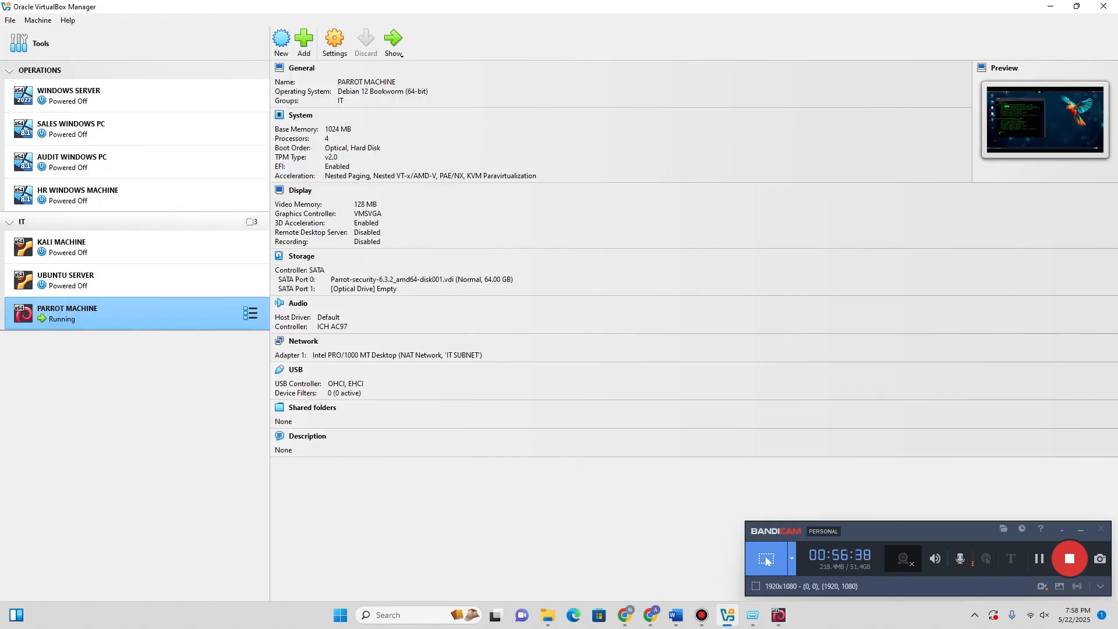
- Open the Network manager from the global tools and show the NAT Networks list
right_click(142, 50)
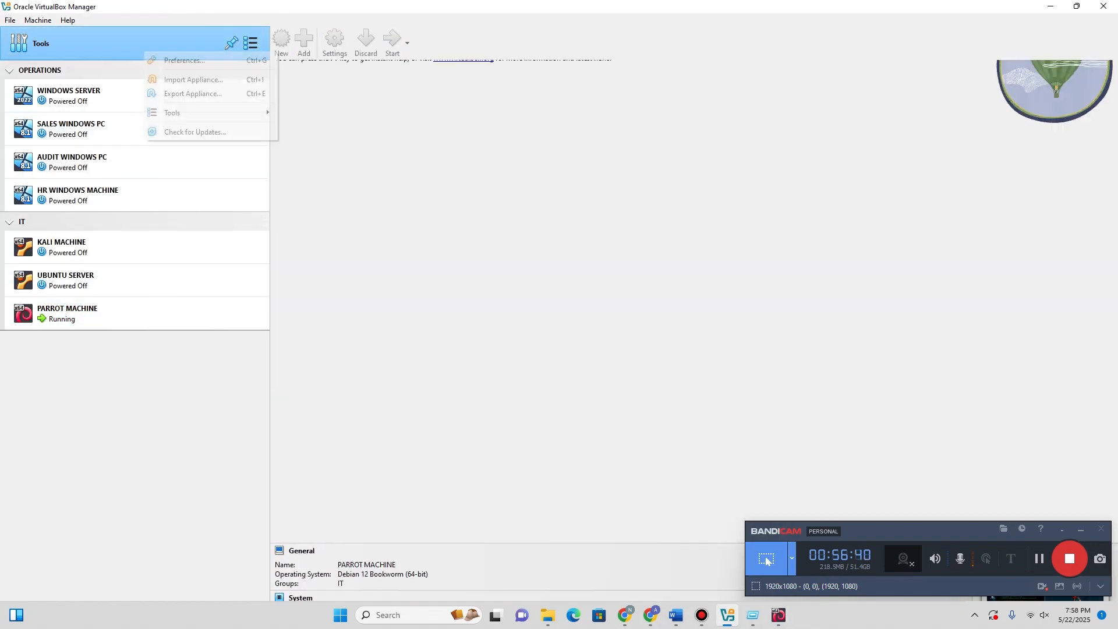
key(Escape)
click(251, 43)
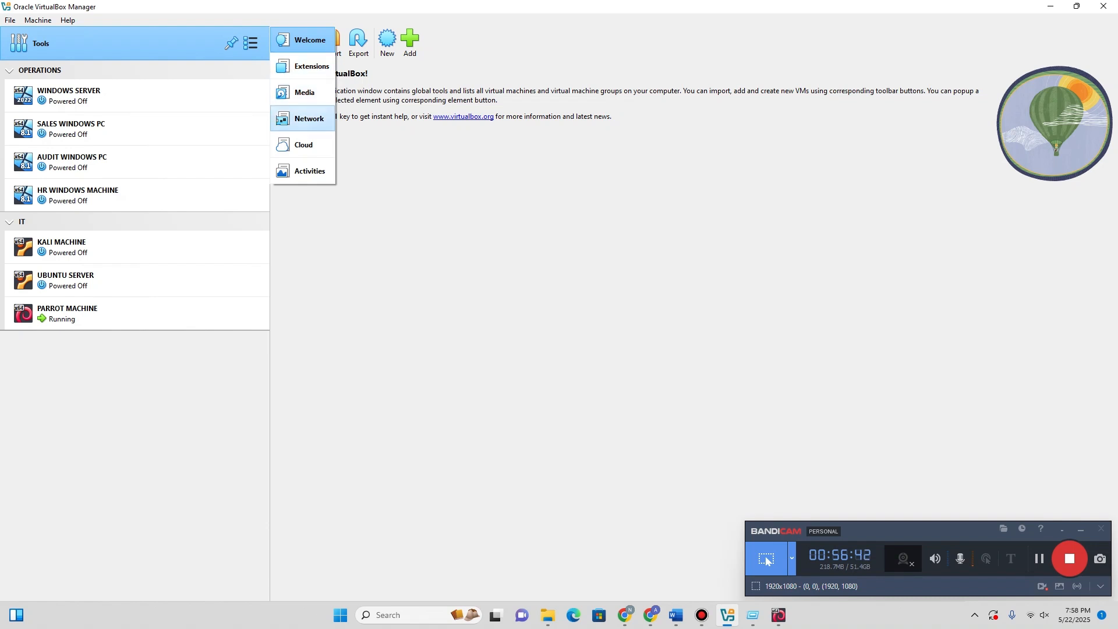
click(307, 116)
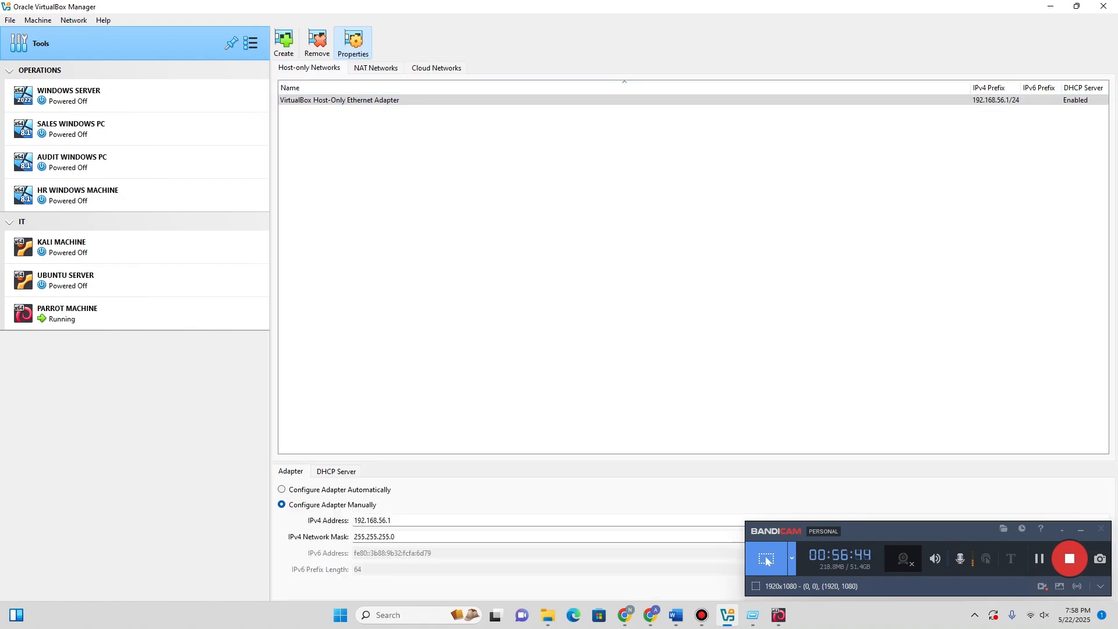
key(ctrl+Tab)
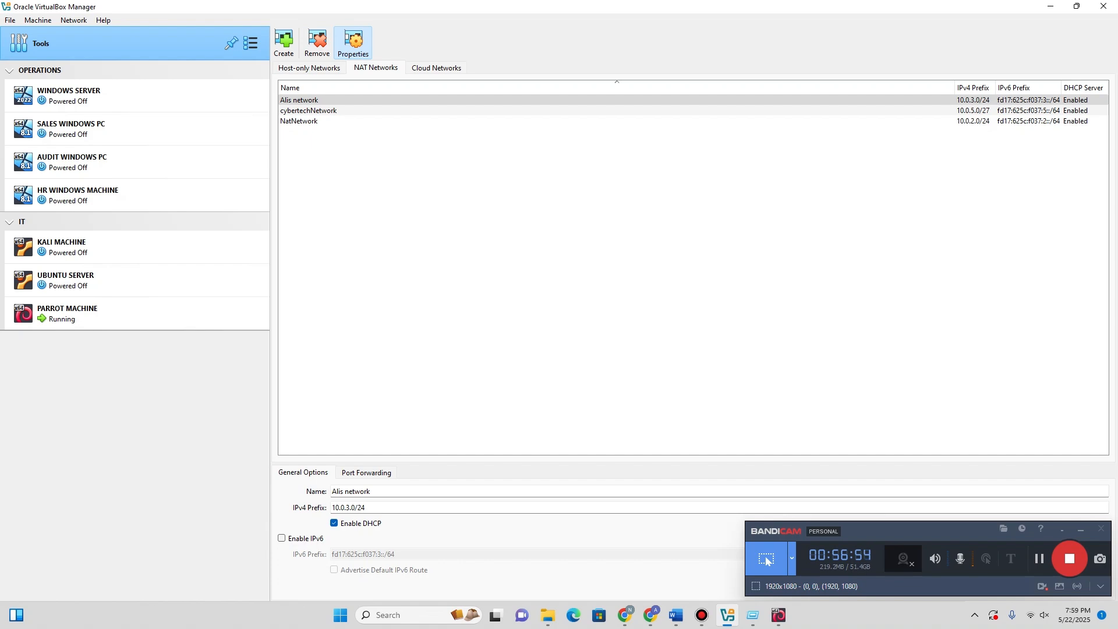
- Check the Host-only and Cloud Networks tabs, return to NAT Networks, and select WINDOWS SERVER
click(309, 68)
click(436, 68)
click(375, 69)
click(68, 95)
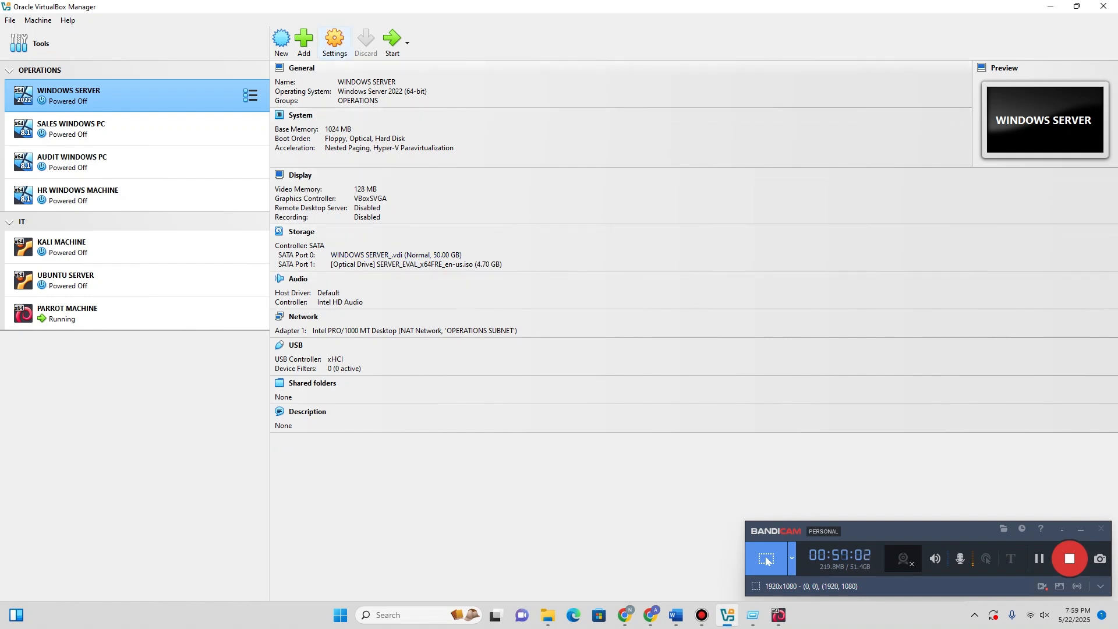
- Compare WINDOWS SERVER's network adapter settings with the NAT Networks list side by side
click(335, 41)
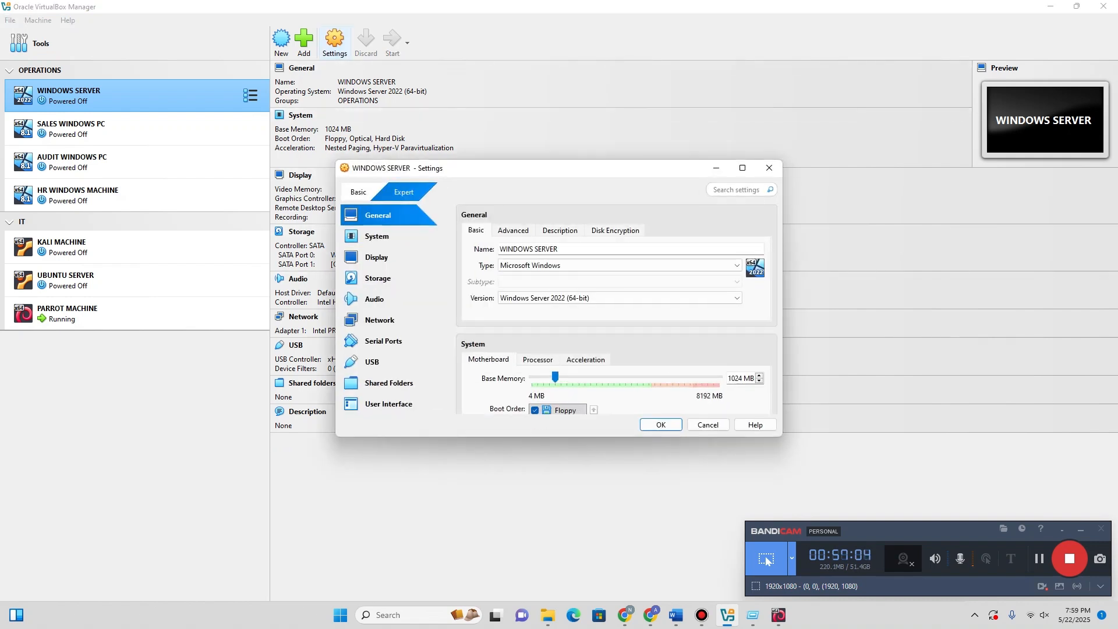
click(379, 320)
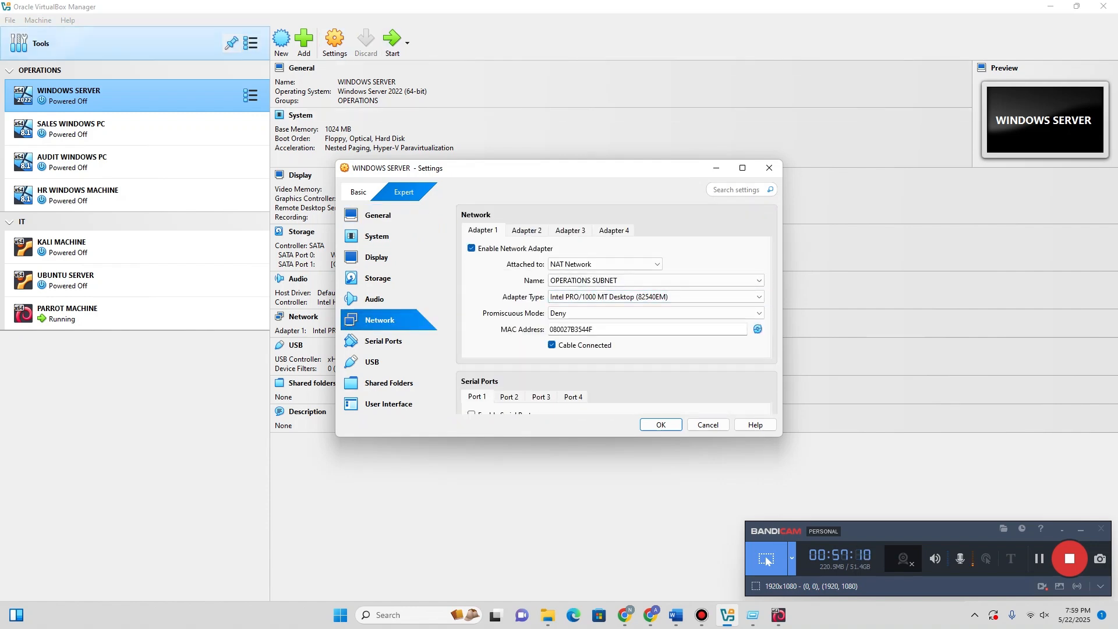
click(250, 44)
click(308, 118)
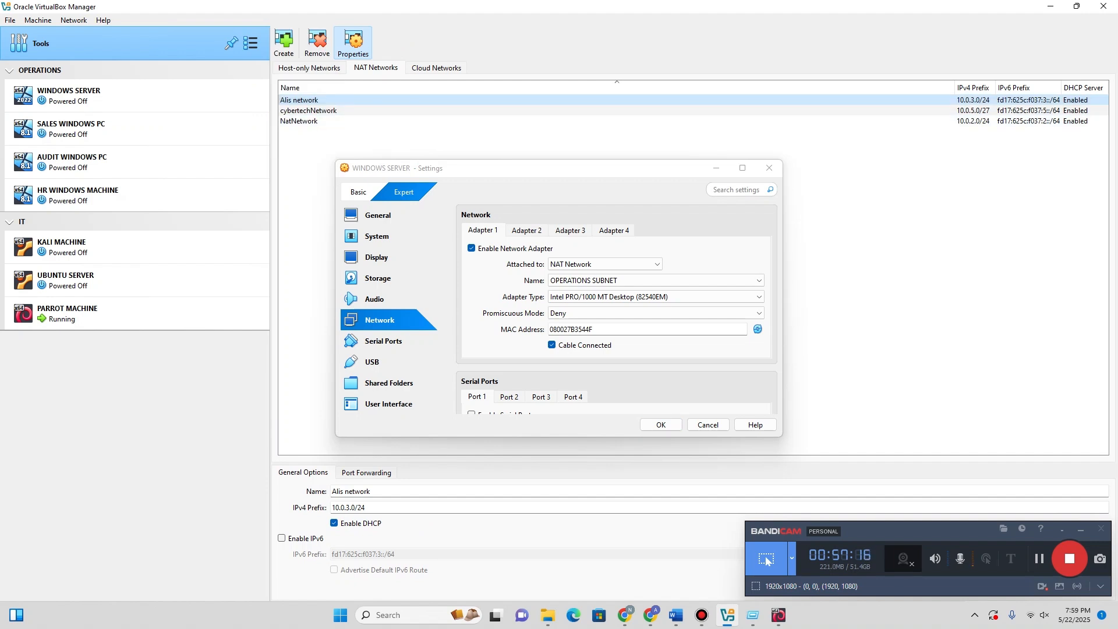
drag(632, 173, 865, 170)
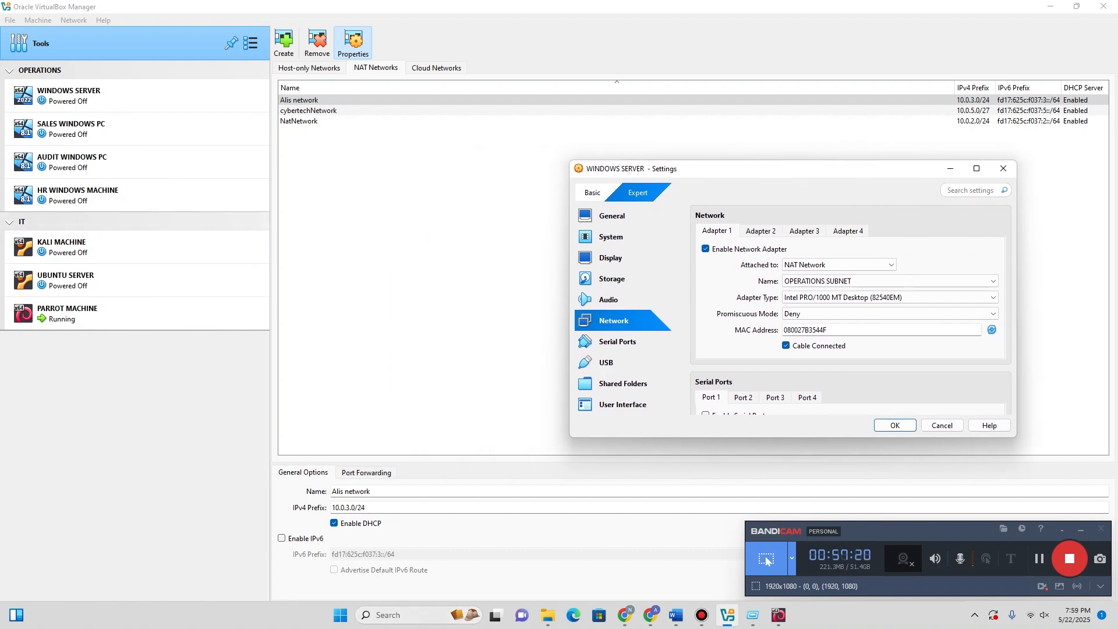
- Search Windows for 'VIRTI', close the settings without changes, and select KALI MACHINE
key(super)
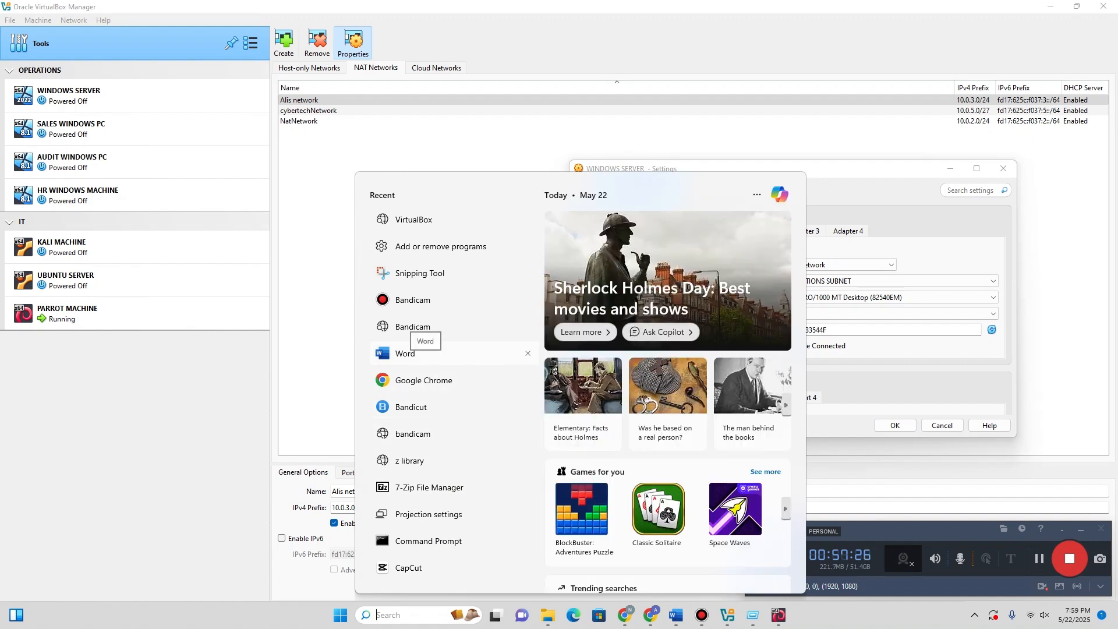
text(VIR)
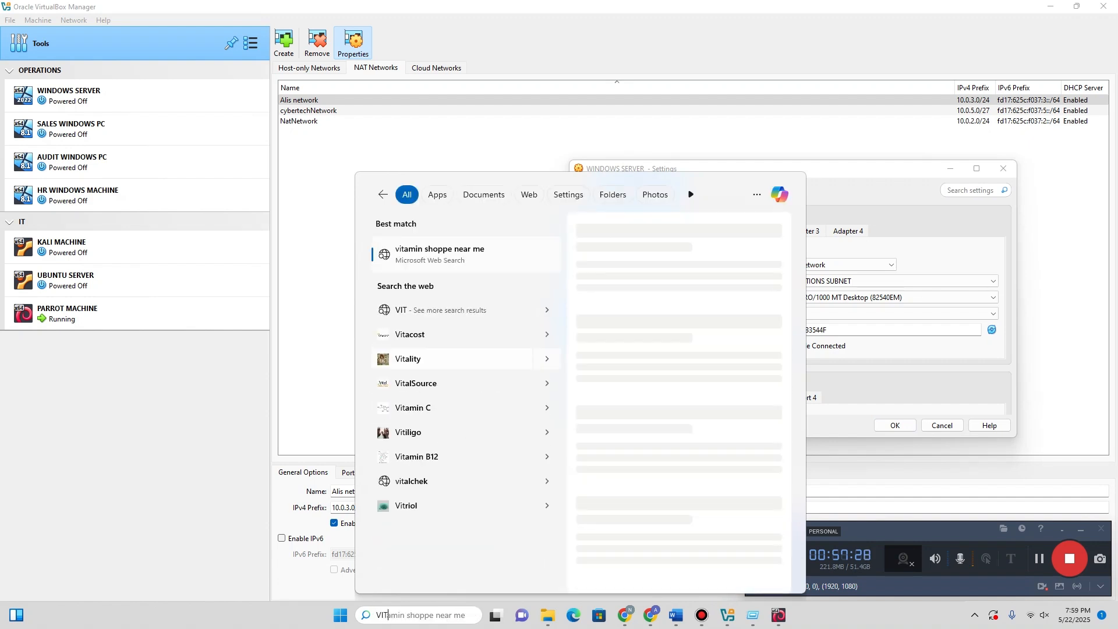
text(TI)
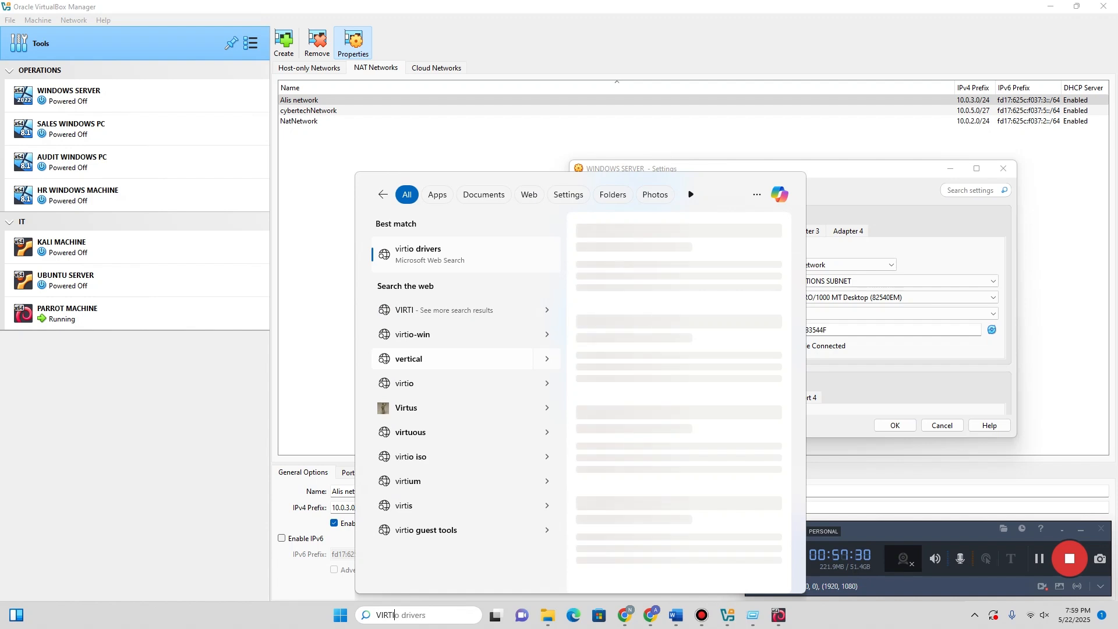
key(BackSpace)
key(BackSpace)
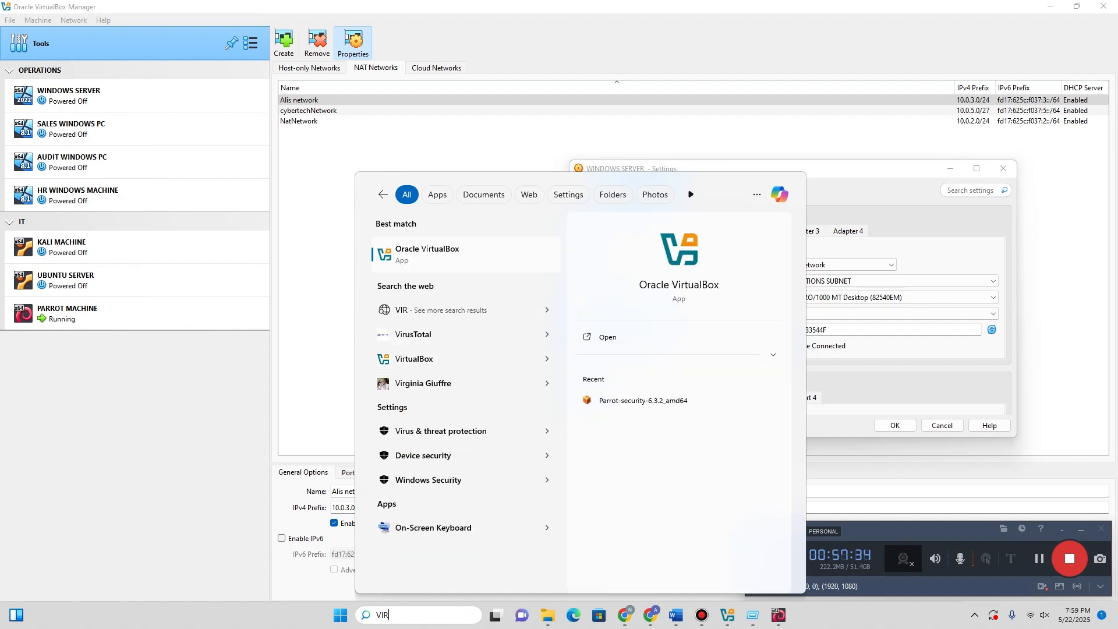
key(Return)
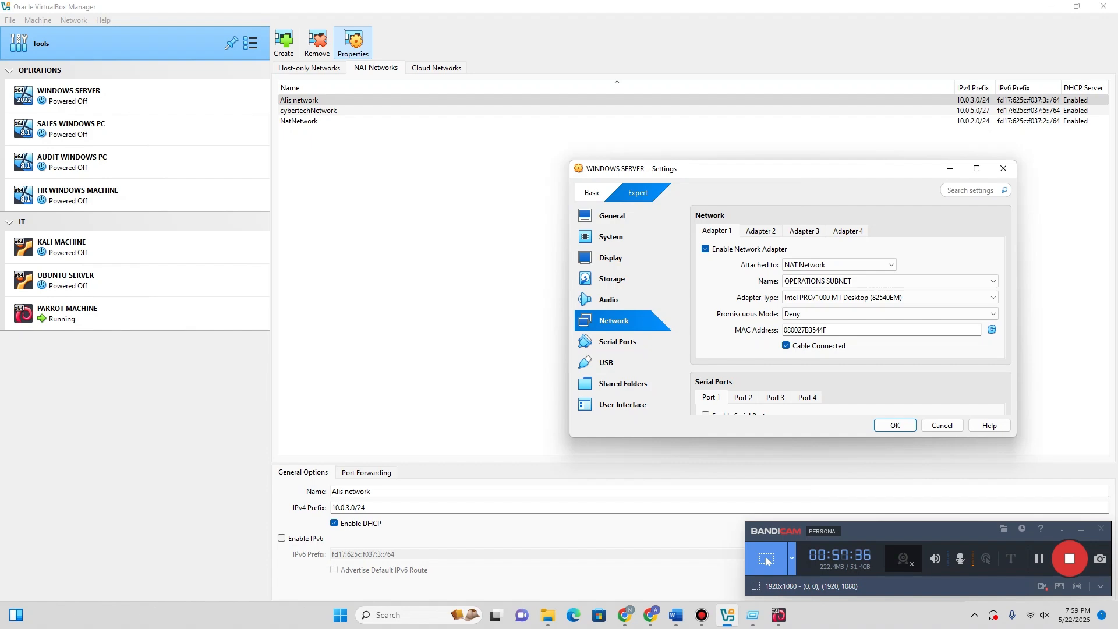
key(Escape)
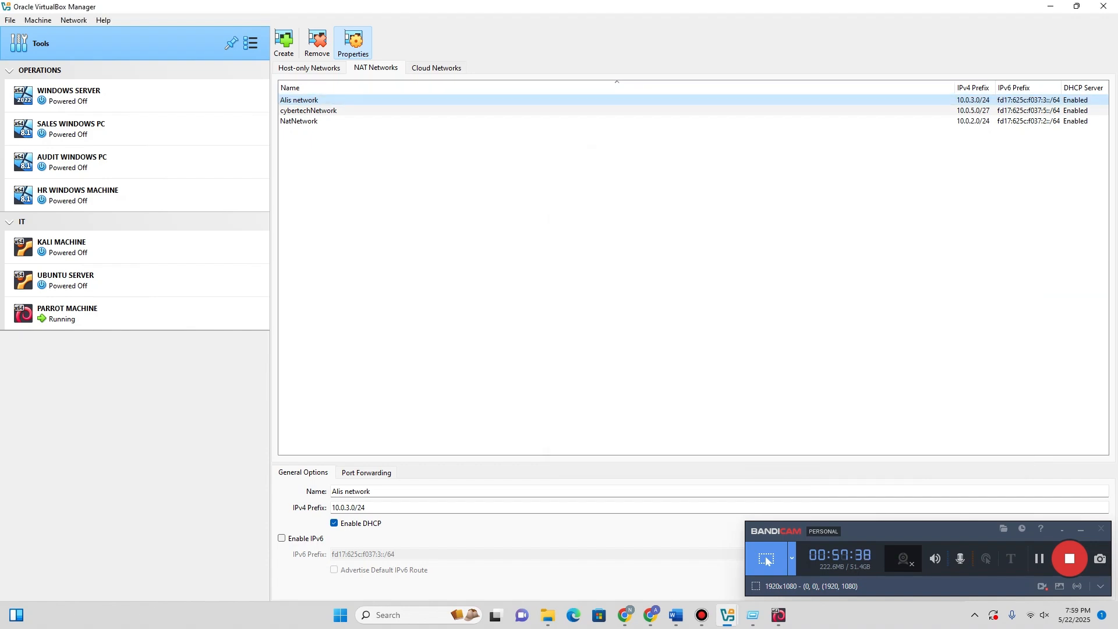
click(99, 247)
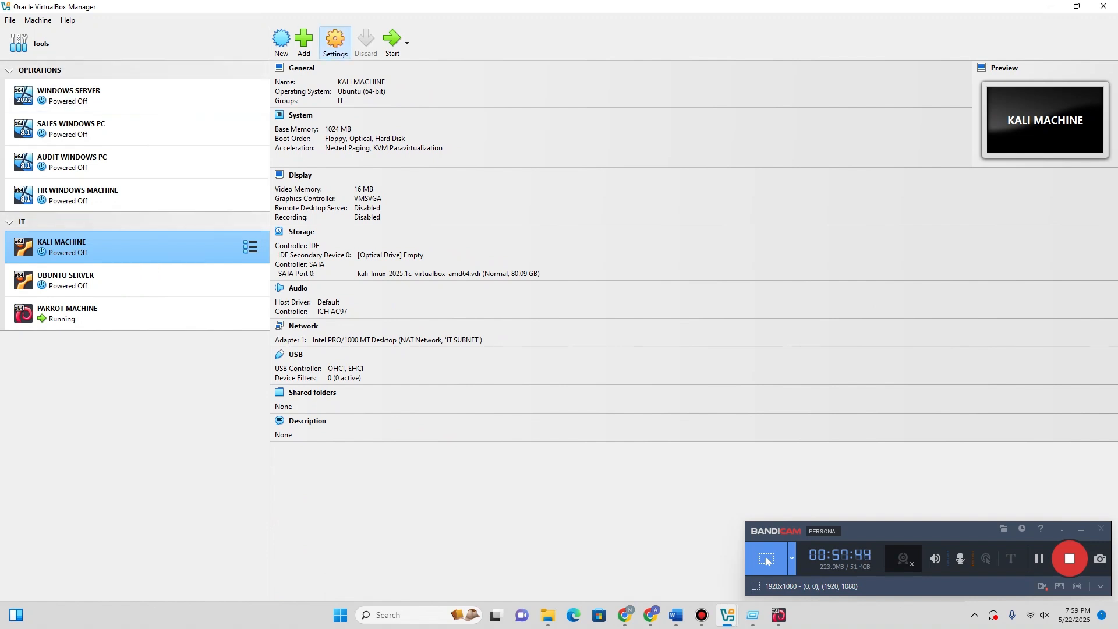
- Review the network settings of Kali, Ubuntu Server, Parrot and HR Windows machines
click(335, 40)
click(379, 320)
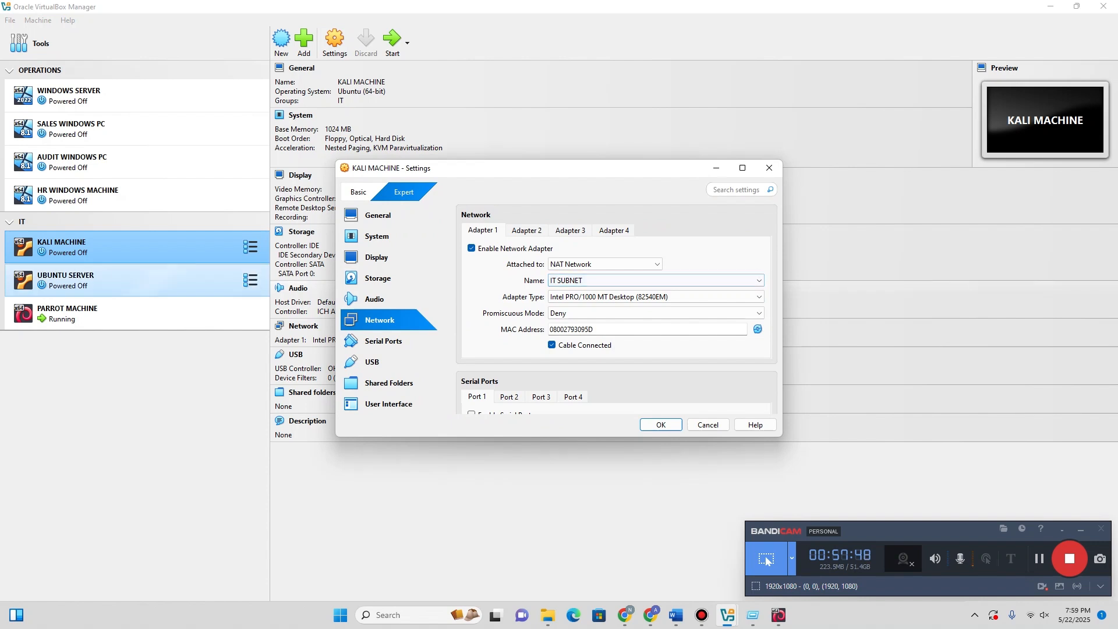
click(65, 274)
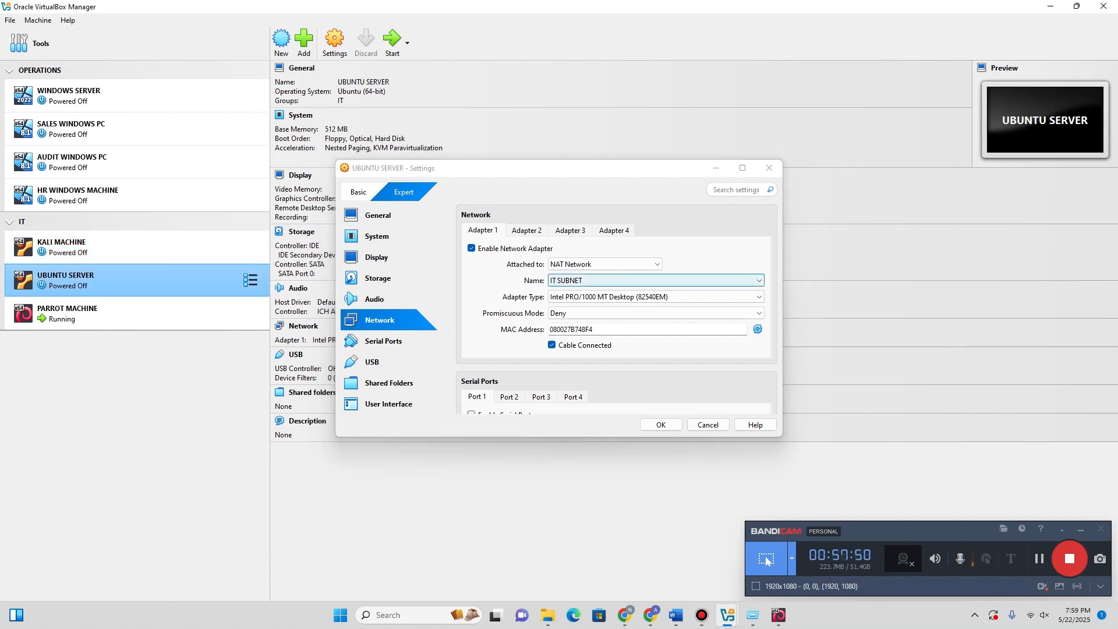
key(Down)
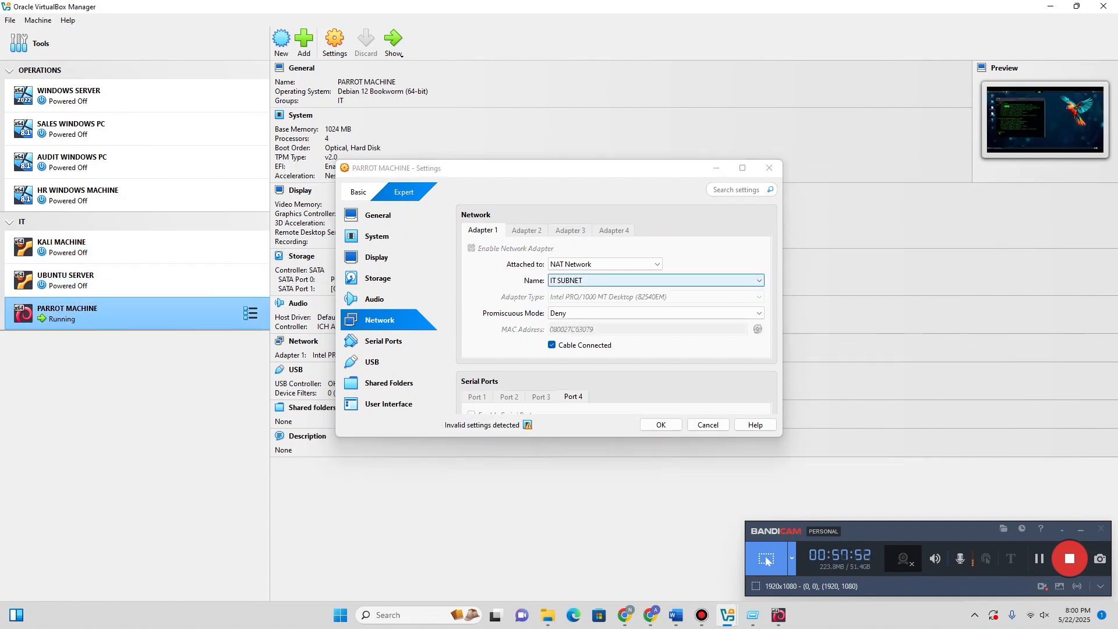
key(Up)
key(Up)
key(Up)
key(Up)
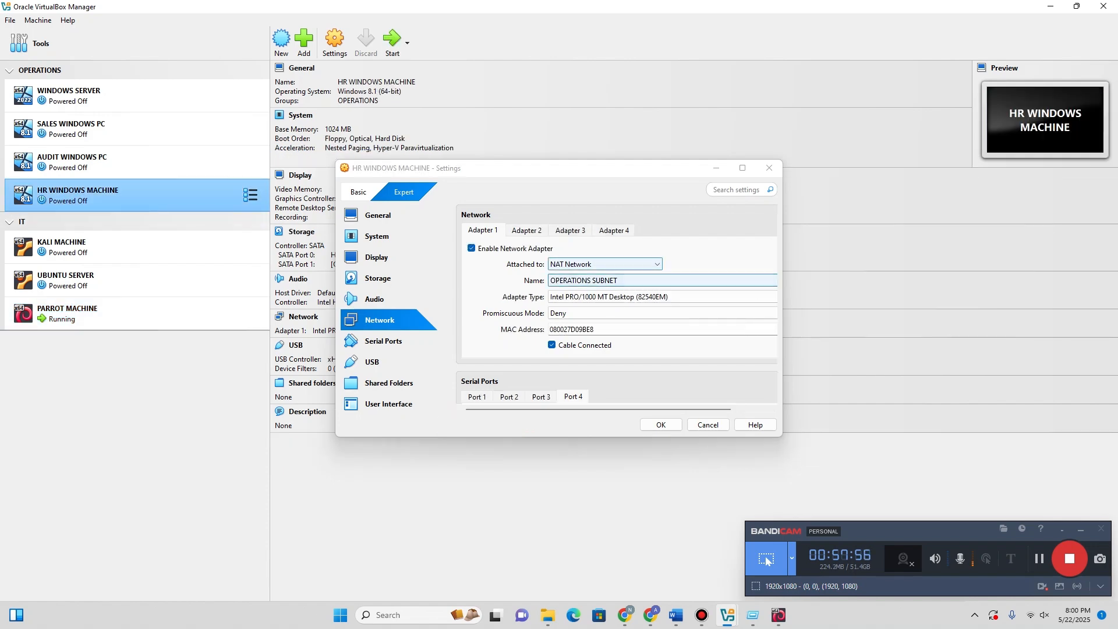
- Power off the running PARROT MACHINE
mouse_move(779, 615)
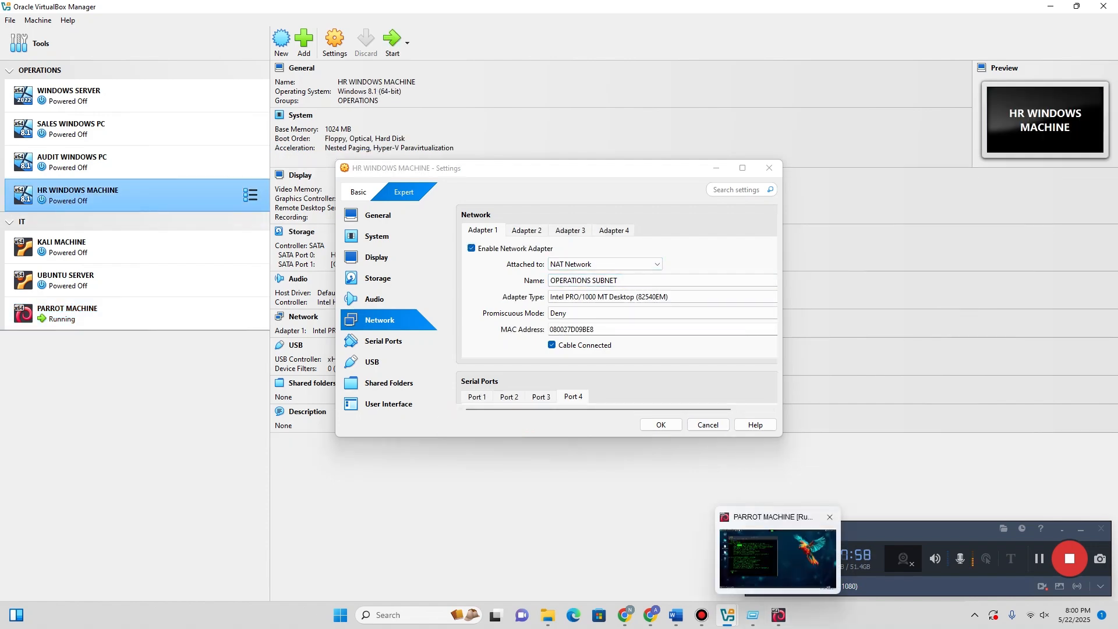
click(765, 557)
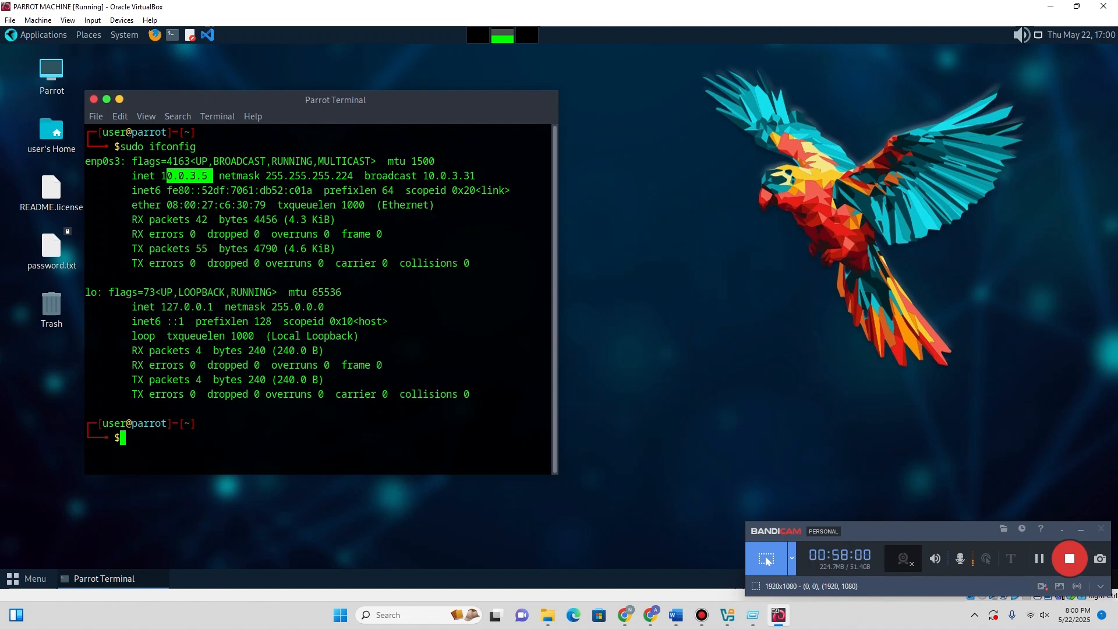
key(alt+F4)
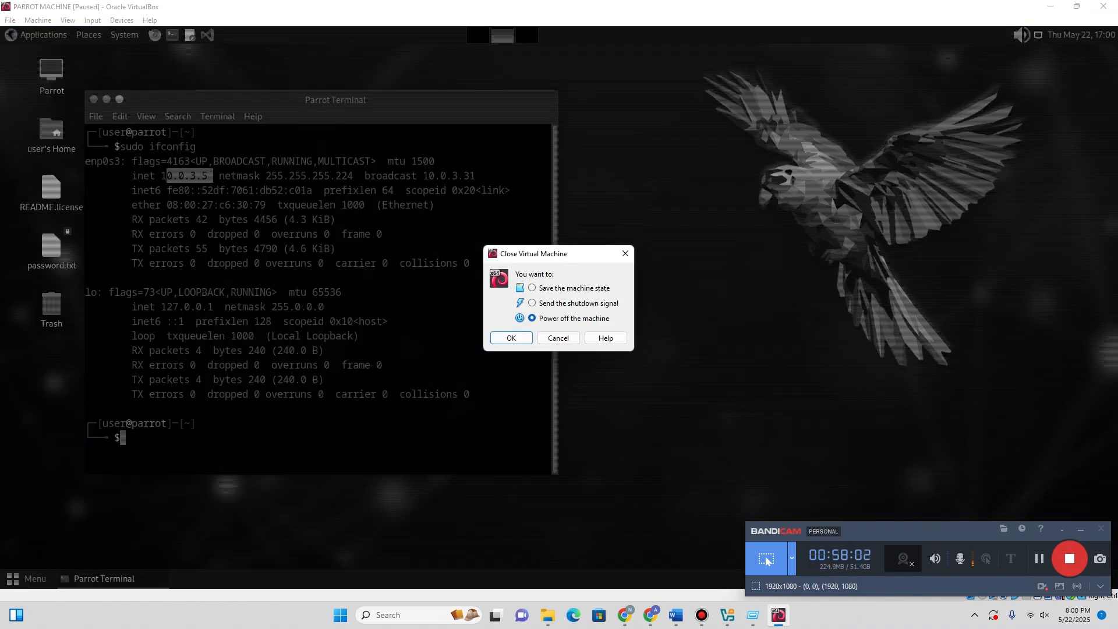
key(Return)
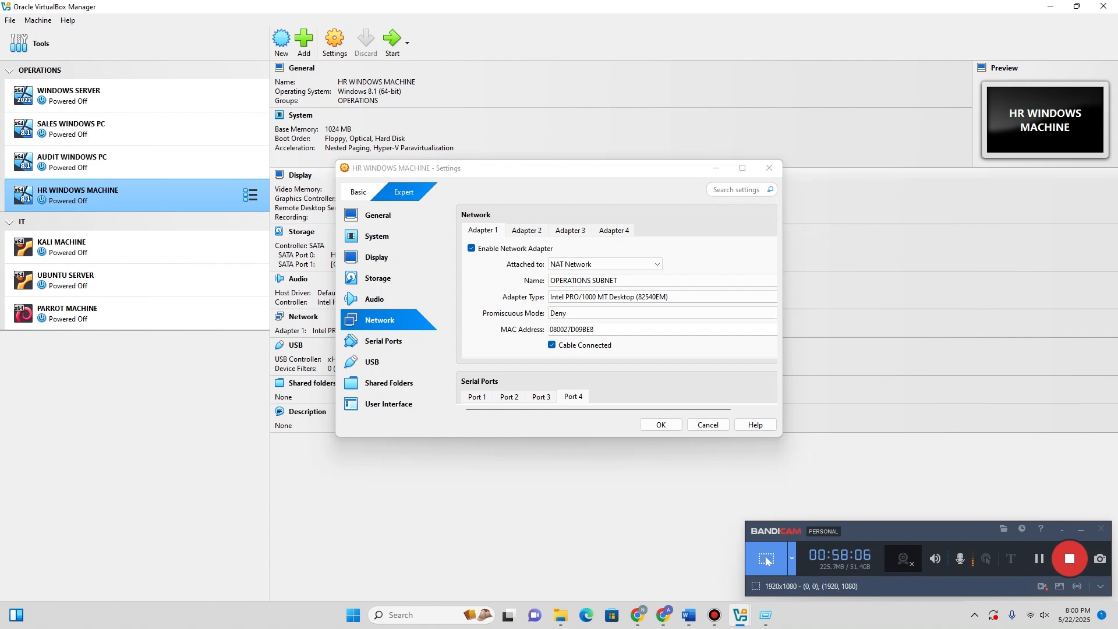
- Close the HR Windows settings and select UBUNTU SERVER in the machine list
key(Return)
key(End)
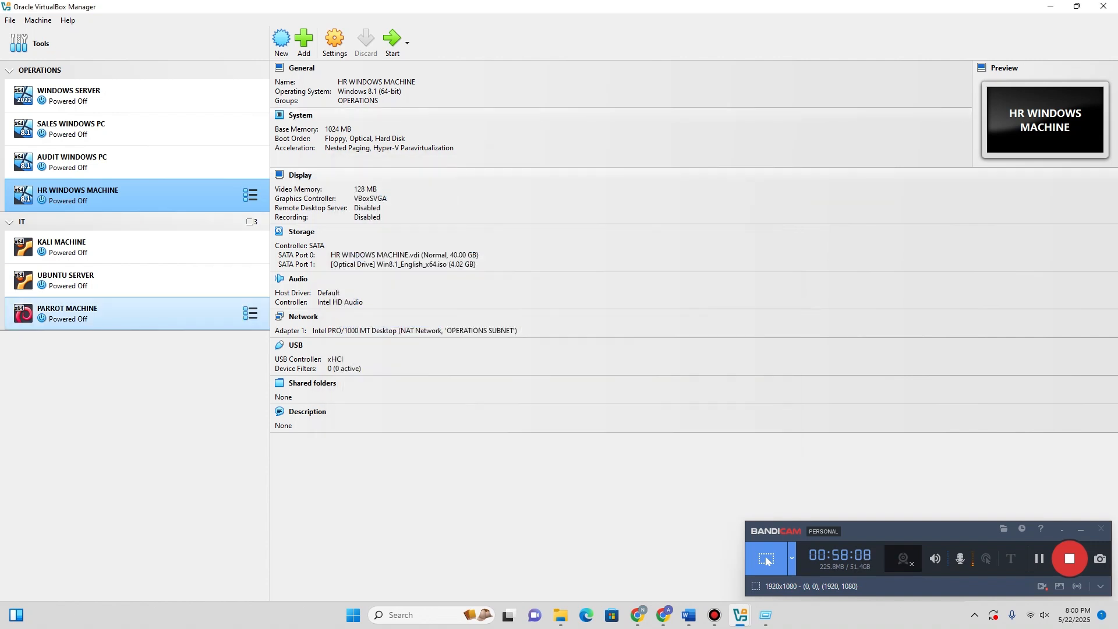
key(Up)
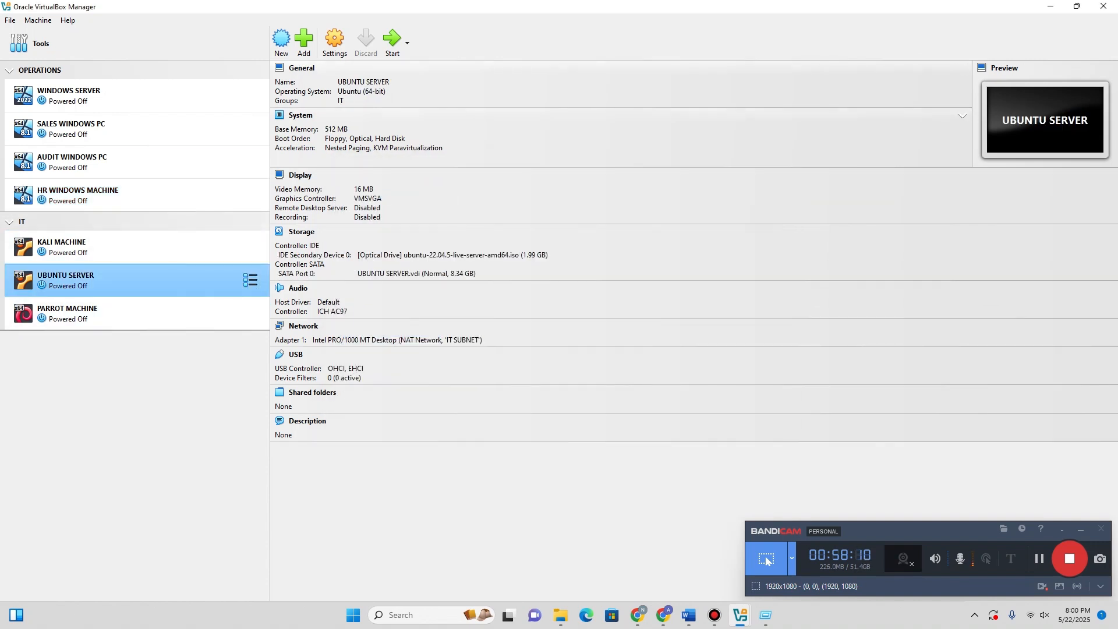
- Set UBUNTU SERVER's base memory to 1024 MB on the System page and save the settings
key(ctrl+s)
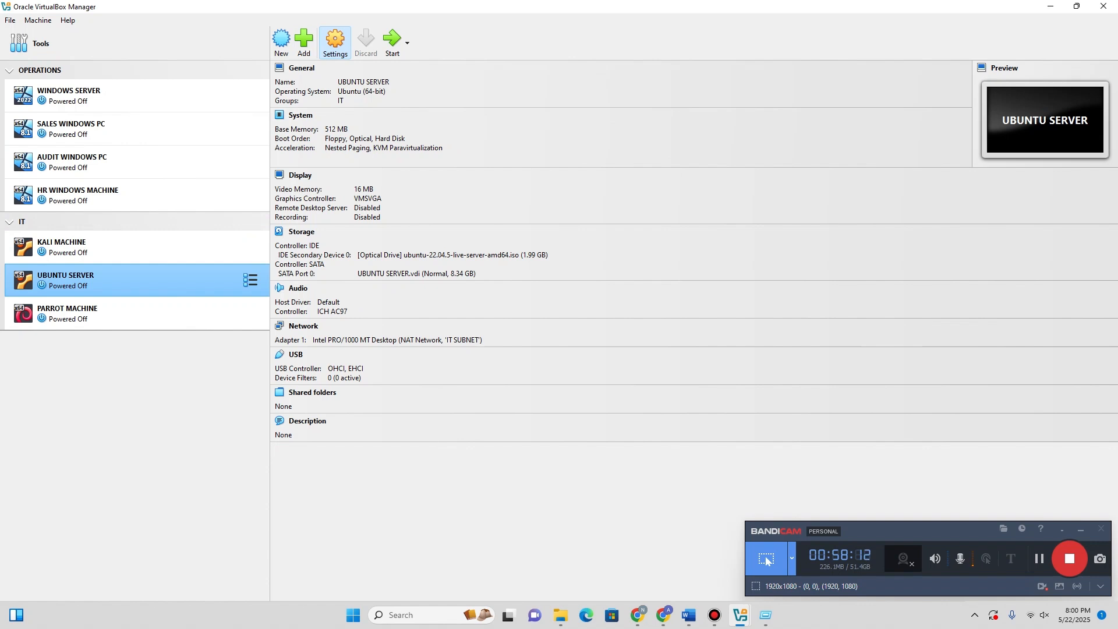
key(Down)
key(Down)
key(Down)
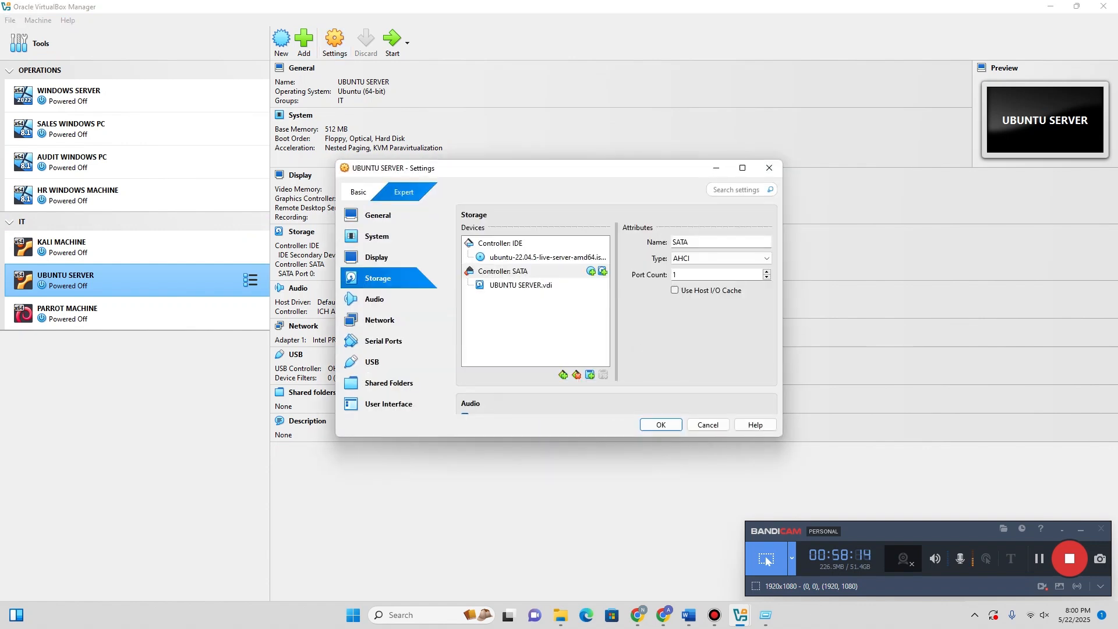
key(Up)
key(Up)
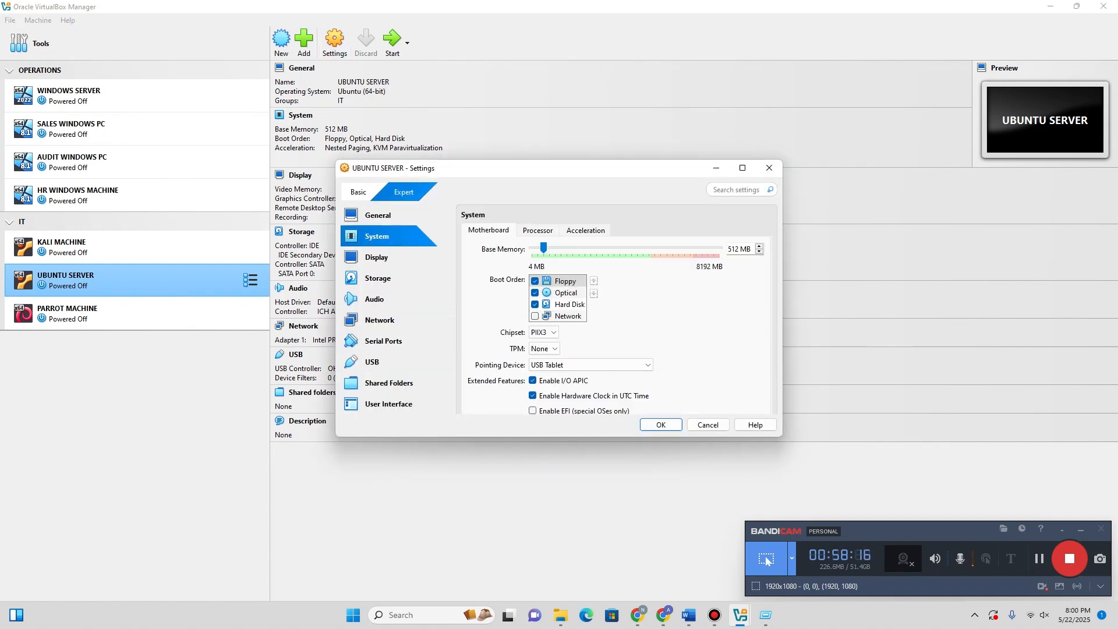
key(Tab)
key(Right)
key(Right)
key(Right)
key(Right)
key(Return)
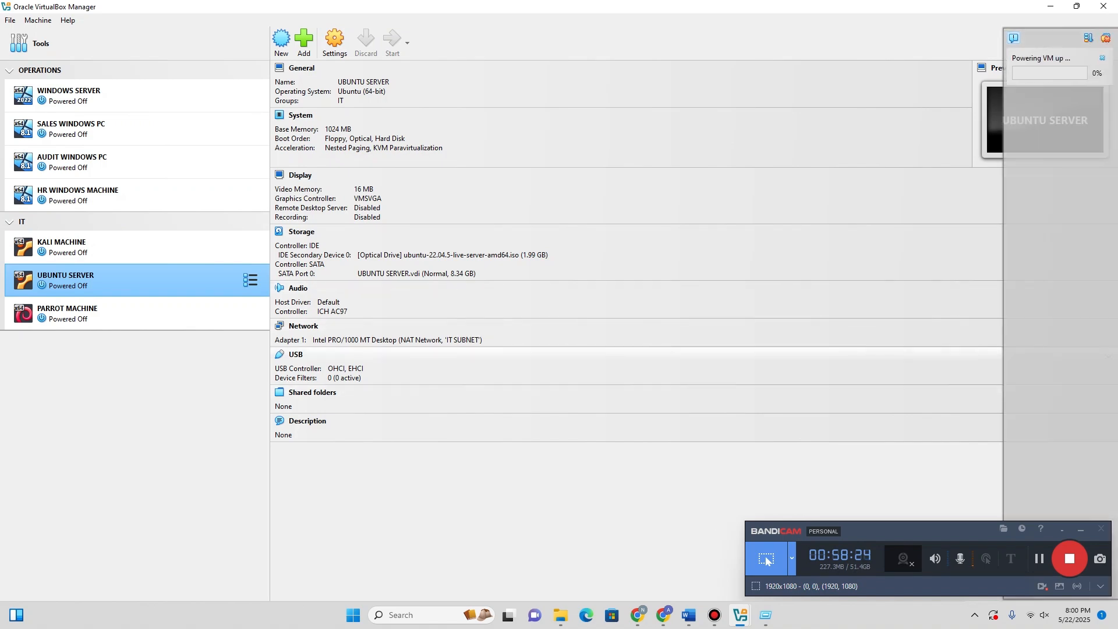
mouse_move(740, 615)
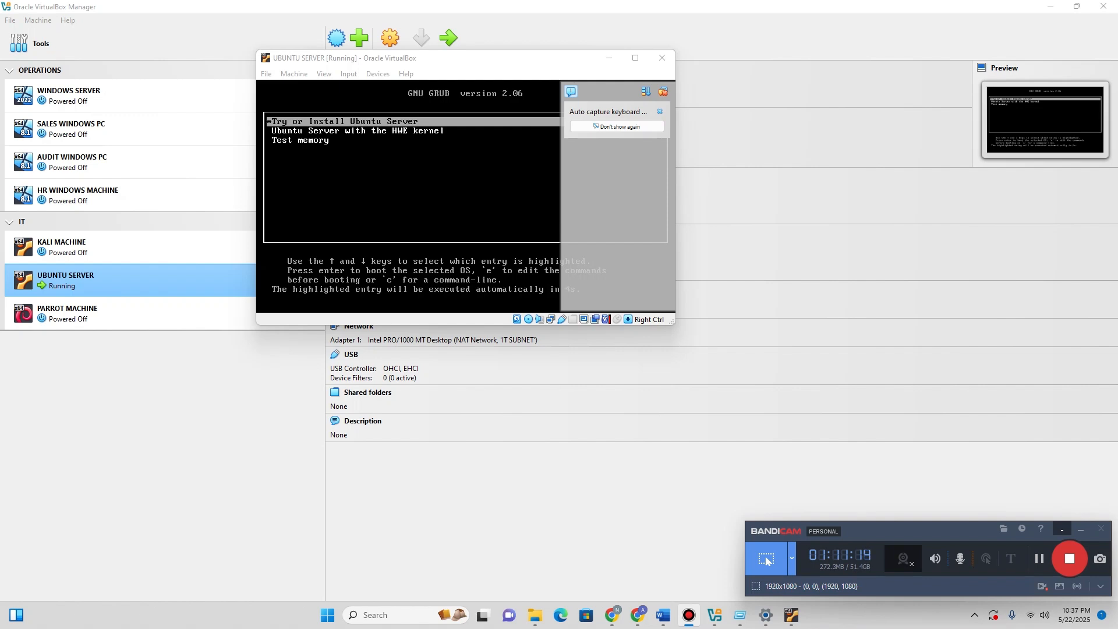
- Bring the UBUNTU SERVER window forward and choose English as the installer language
right_click(1013, 491)
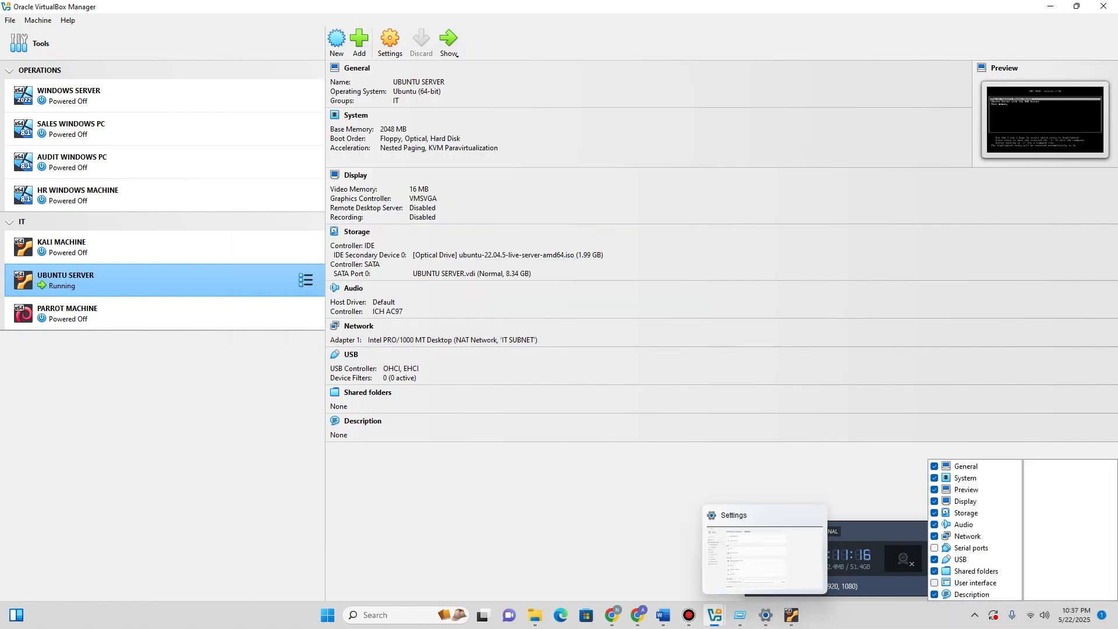
mouse_move(715, 615)
mouse_move(791, 615)
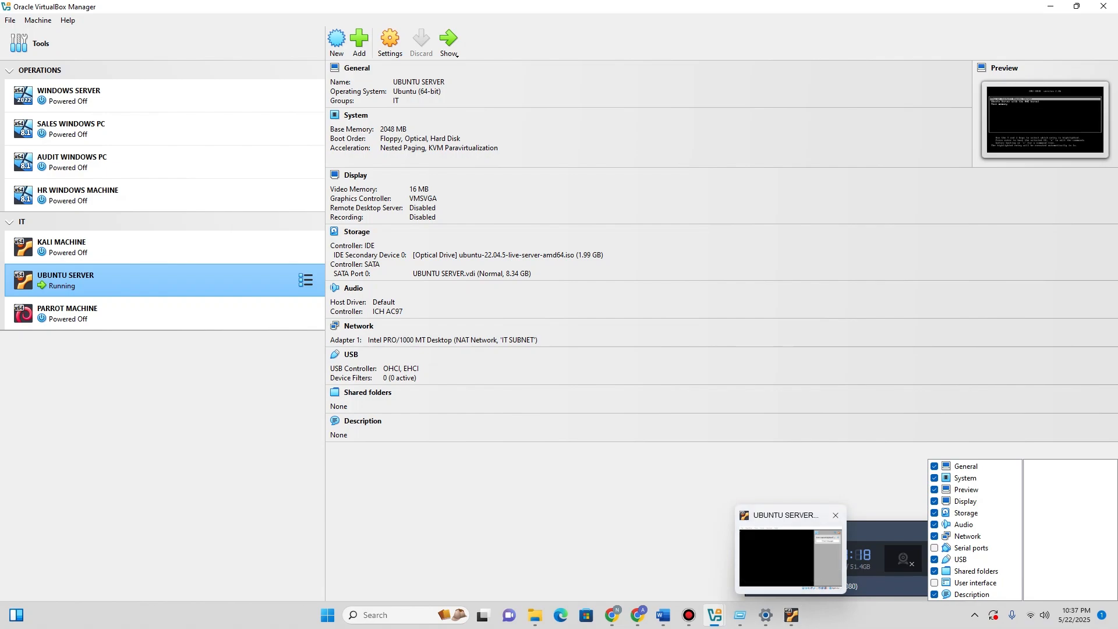
click(766, 559)
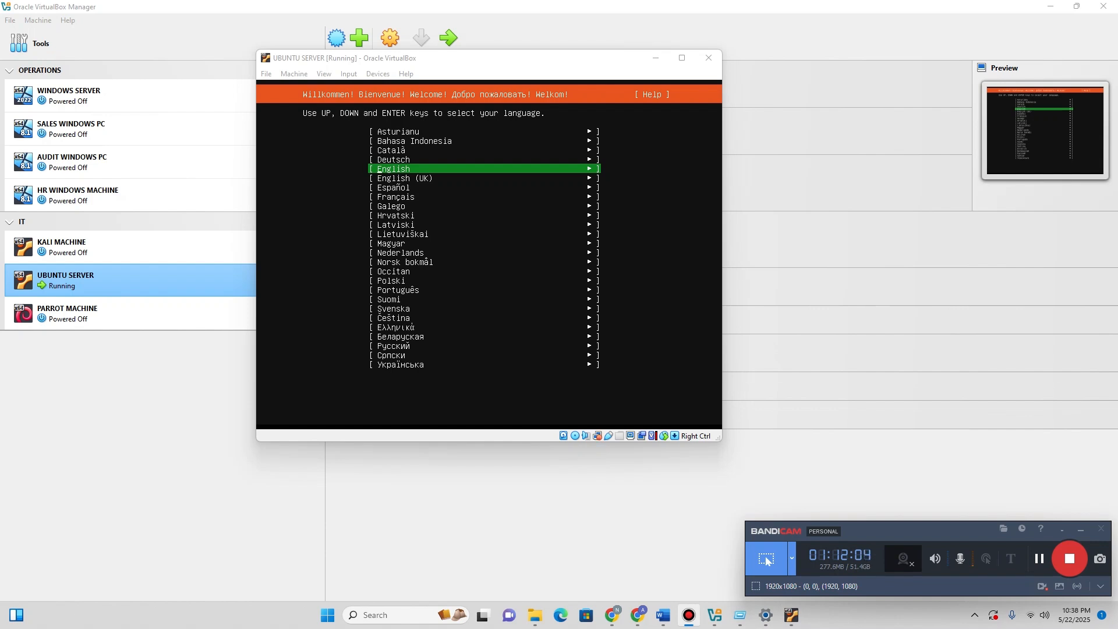
key(alt+Tab)
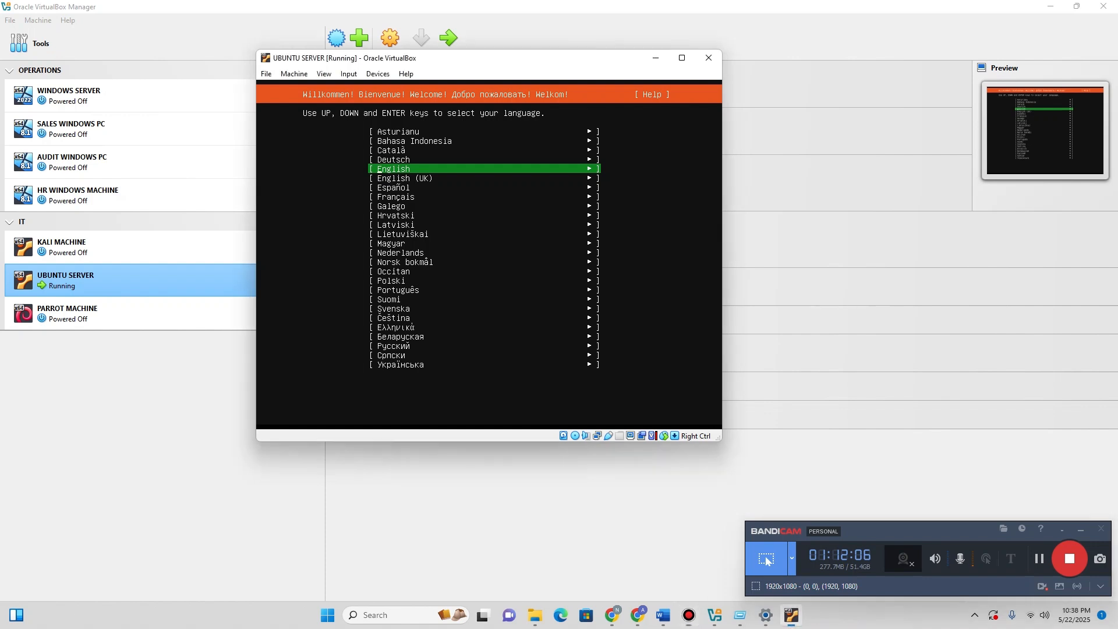
key(Down)
key(Down)
key(Up)
key(Up)
key(Return)
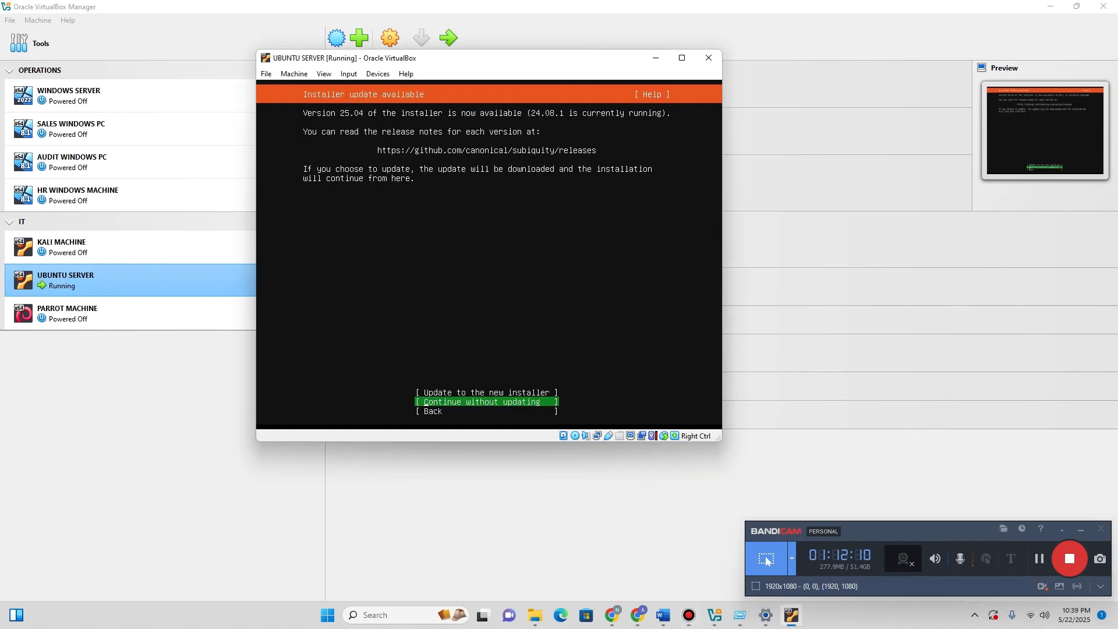
- Continue without updating, keeping default install type, keyboard, network, no proxy and default mirror
key(Up)
key(Down)
key(Return)
key(Return)
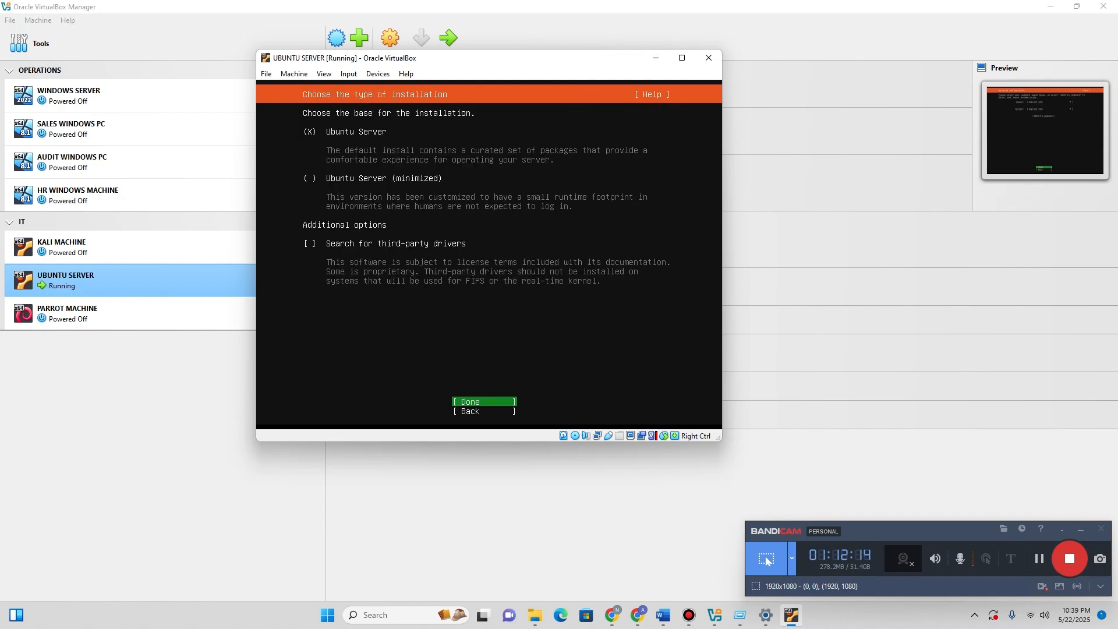
key(Down)
key(Up)
key(Return)
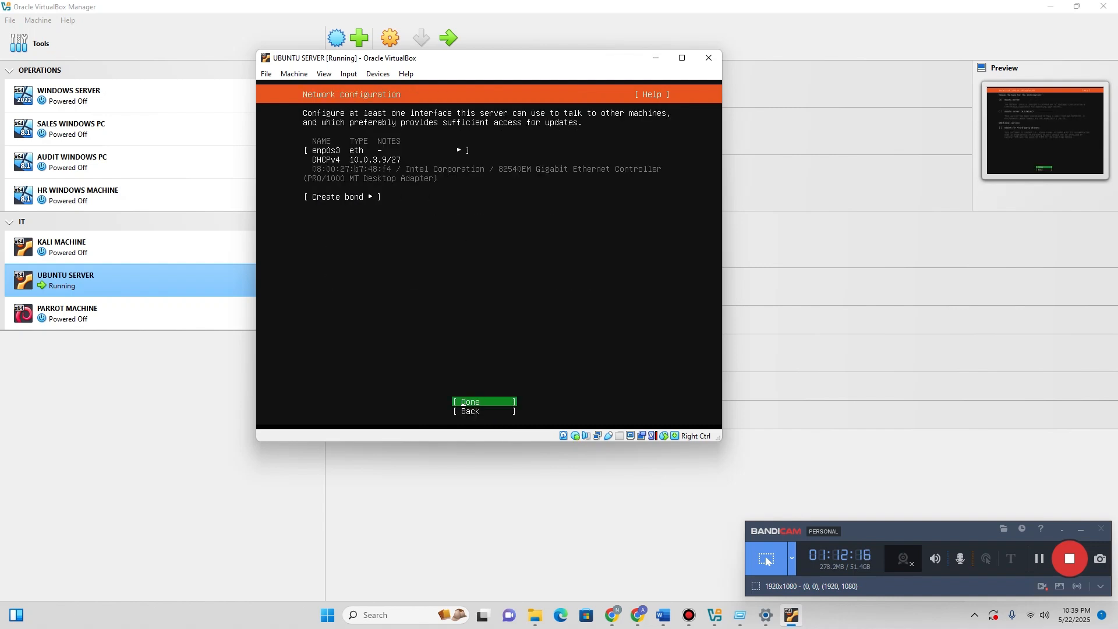
key(Return)
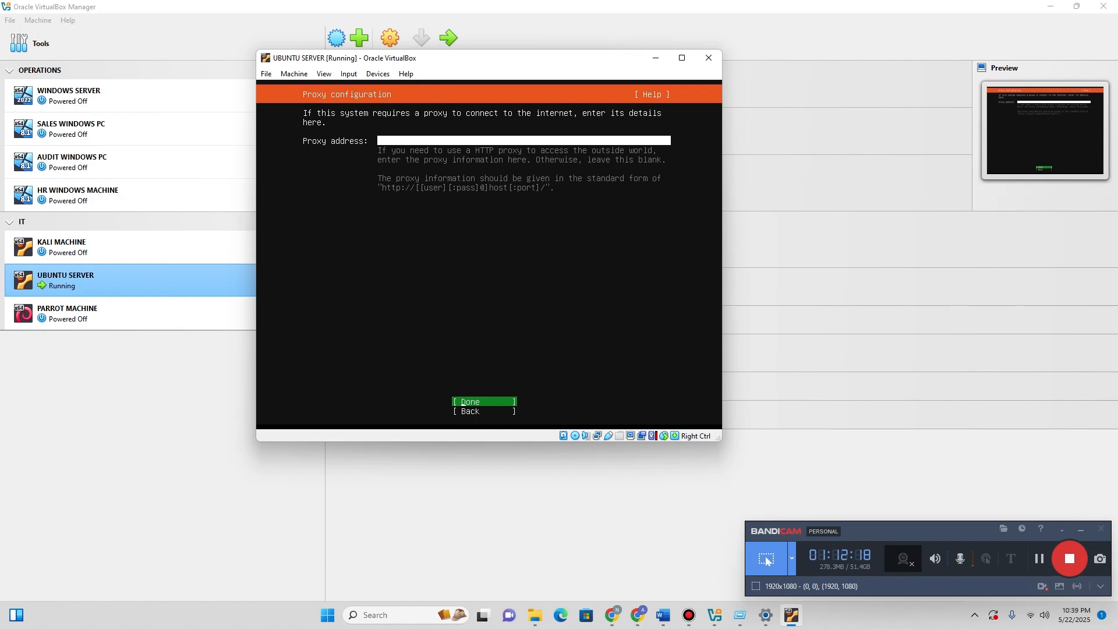
key(Return)
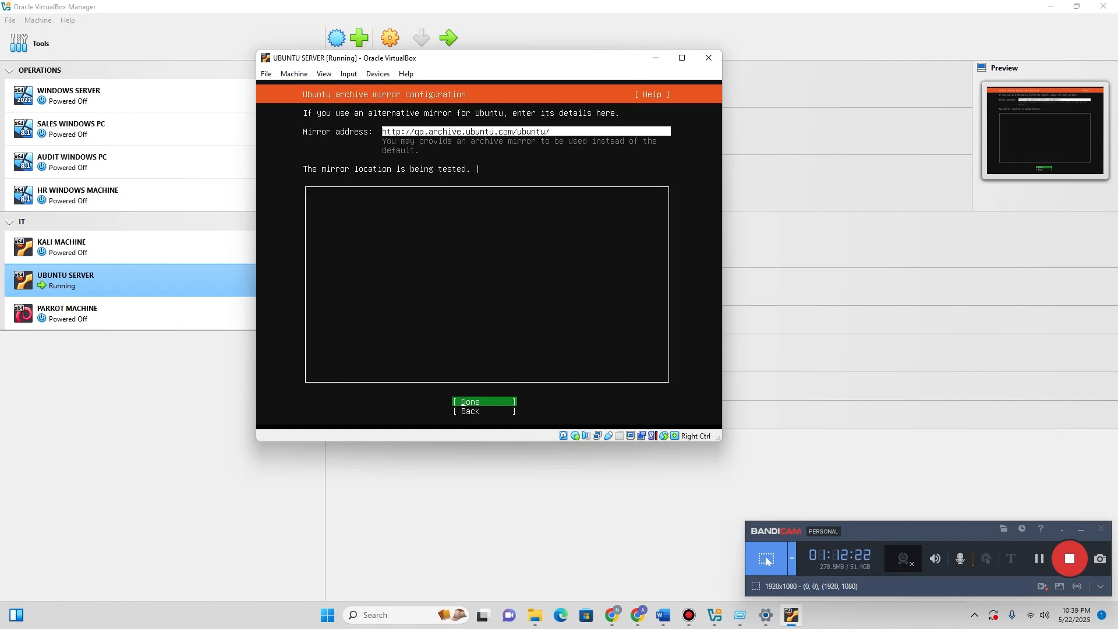
key(Return)
- Use the entire disk as an LVM group, accept the summary, and confirm formatting
key(Down)
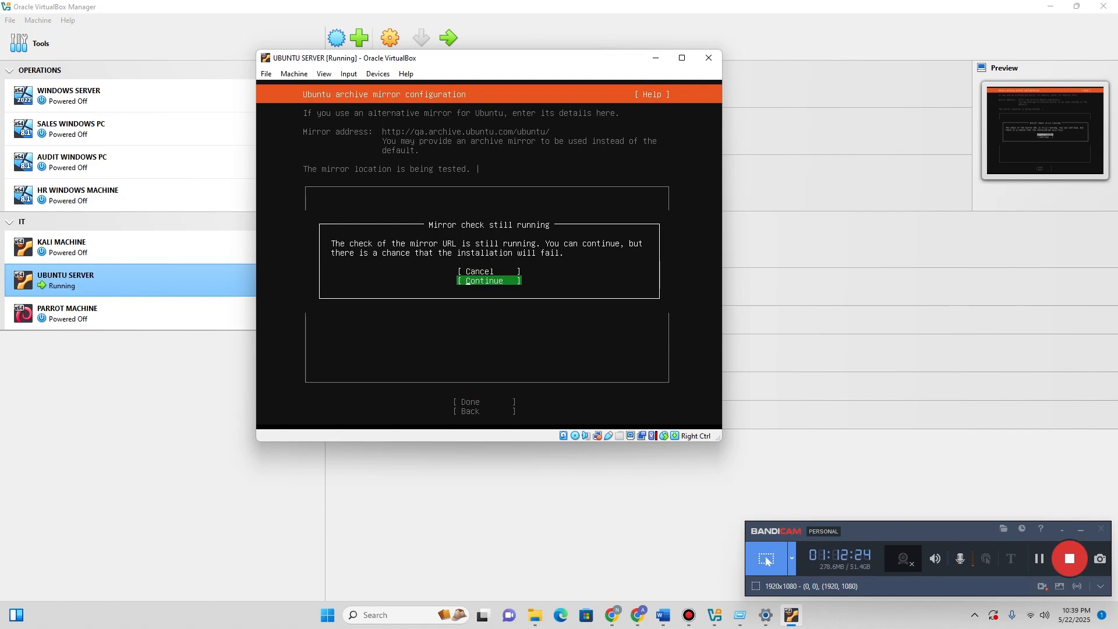
key(Return)
key(Down)
key(Down)
key(Down)
key(Down)
key(Down)
key(Down)
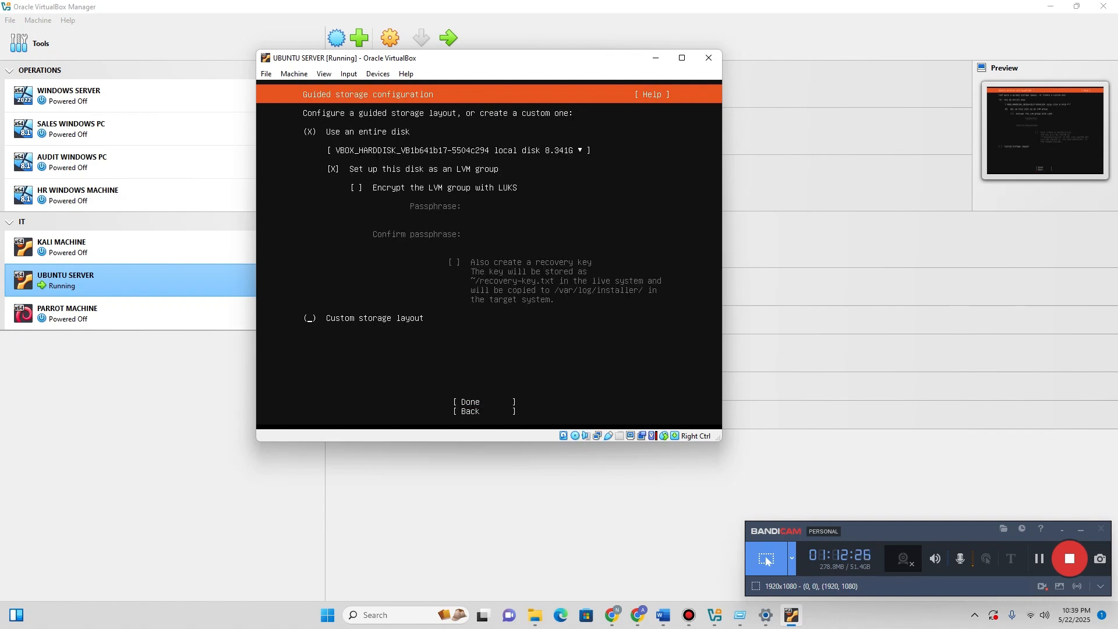
key(Up)
key(Return)
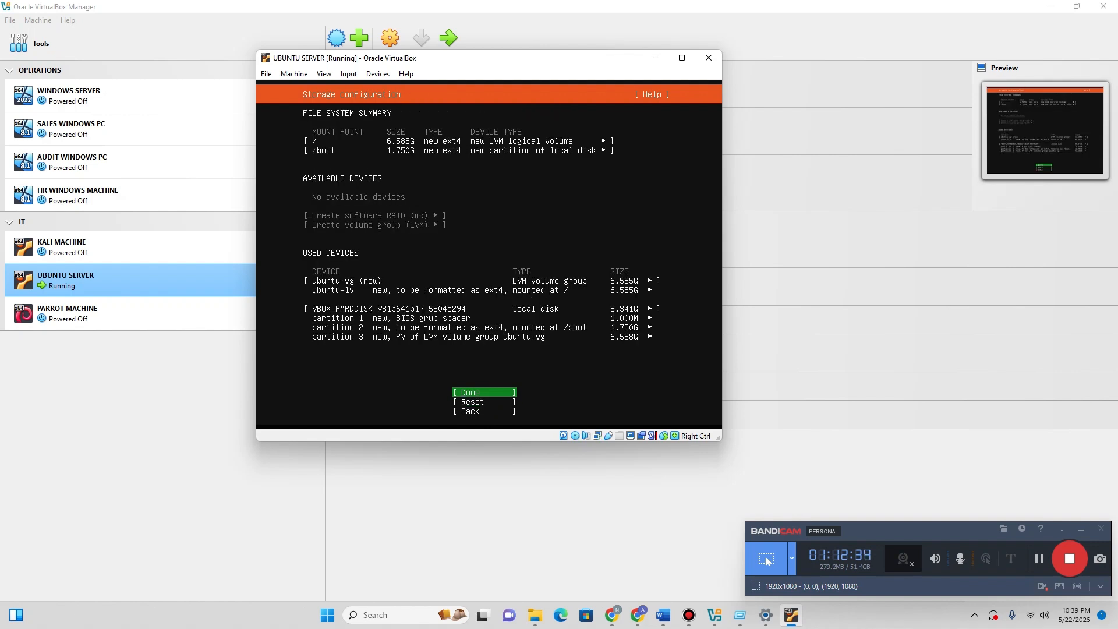
key(Down)
key(Up)
key(Return)
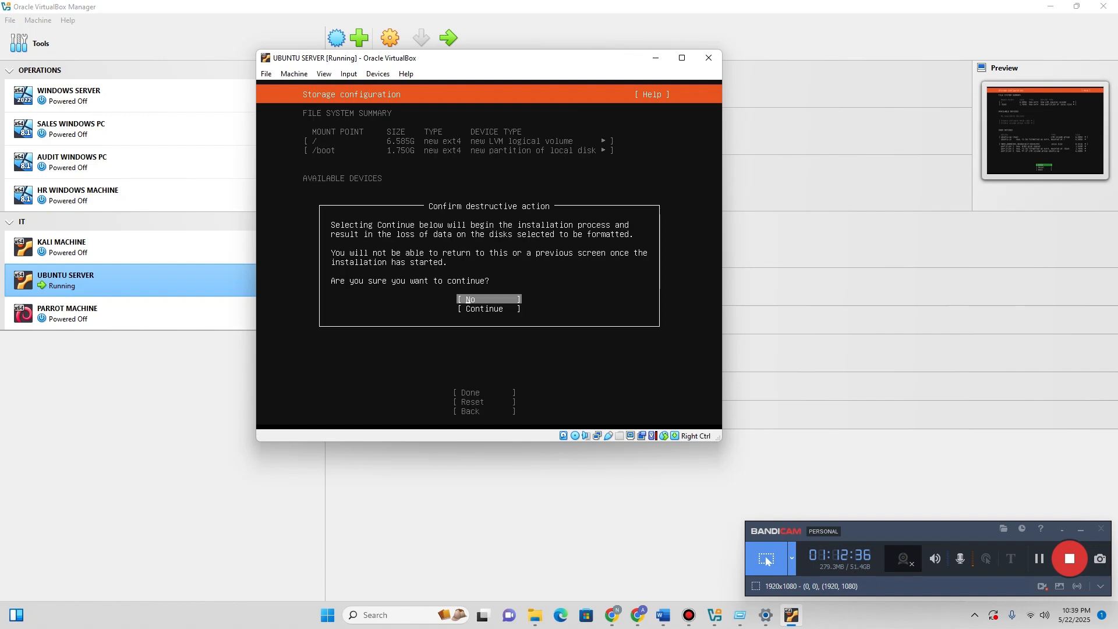
key(Down)
key(Return)
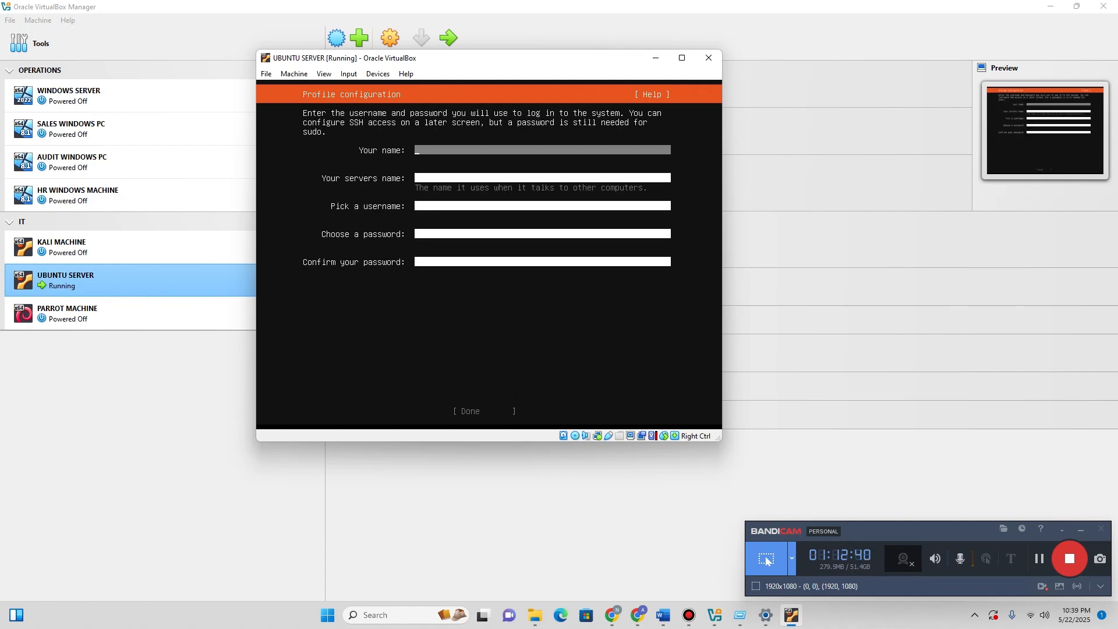
- Fill in the profile with the user's name, a server name, a username and the password twice
text(Al)
text( S)
text(anusi)
key(Tab)
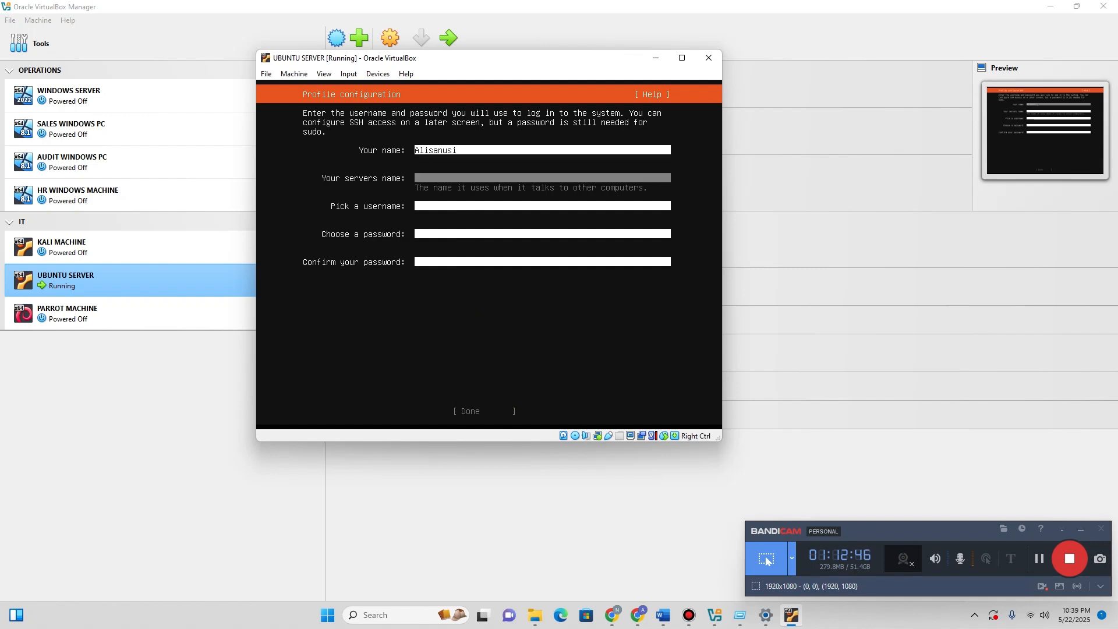
text(a)
key(BackSpace)
key(BackSpace)
key(BackSpace)
text(A)
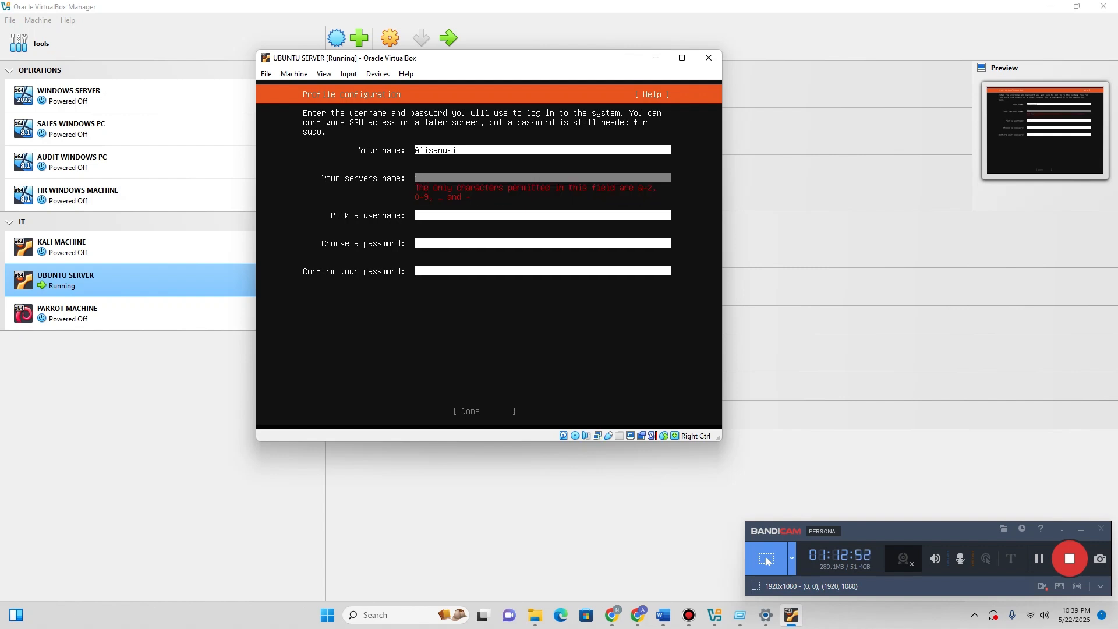
text(halisans)
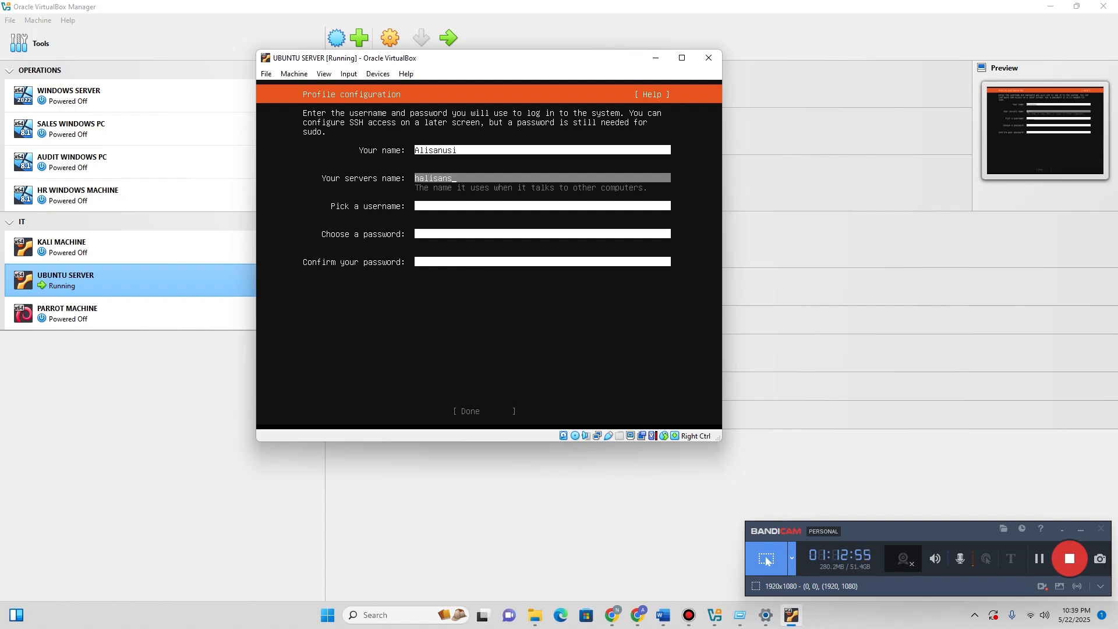
key(Tab)
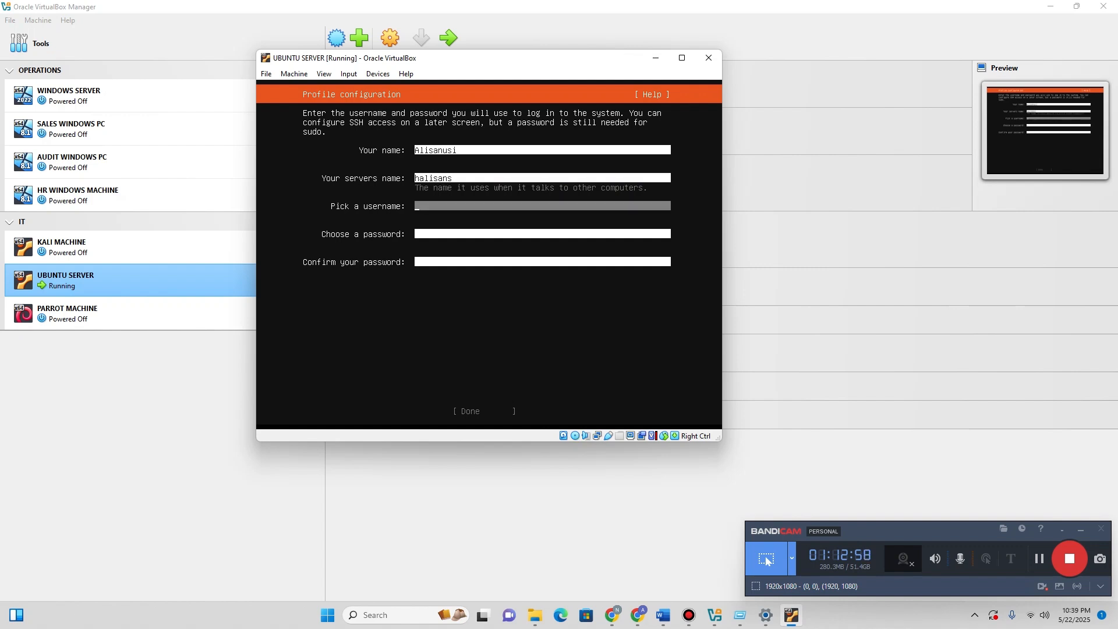
text(halisans1)
key(Tab)
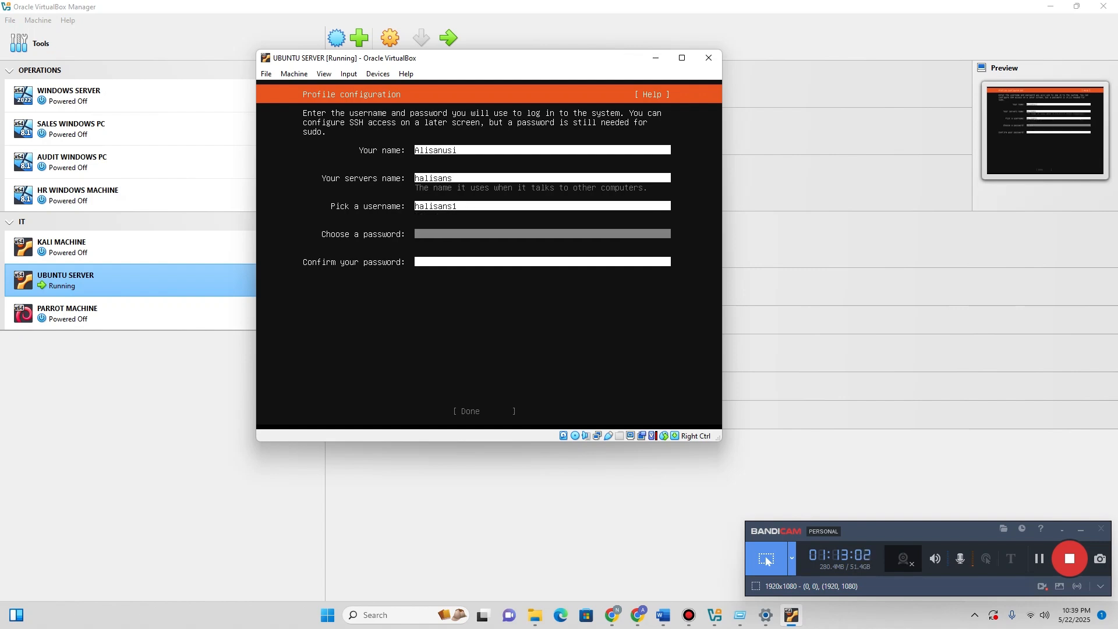
text(********)
key(Tab)
text(********)
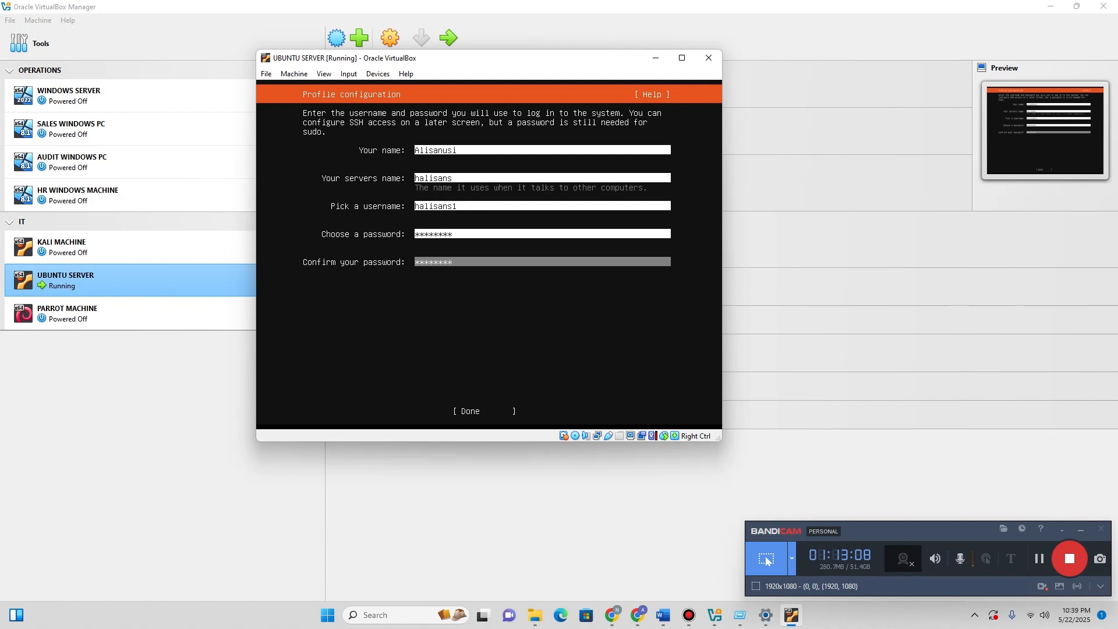
key(Tab)
- Submit the profile, skip Ubuntu Pro, and continue without installing OpenSSH server
key(Return)
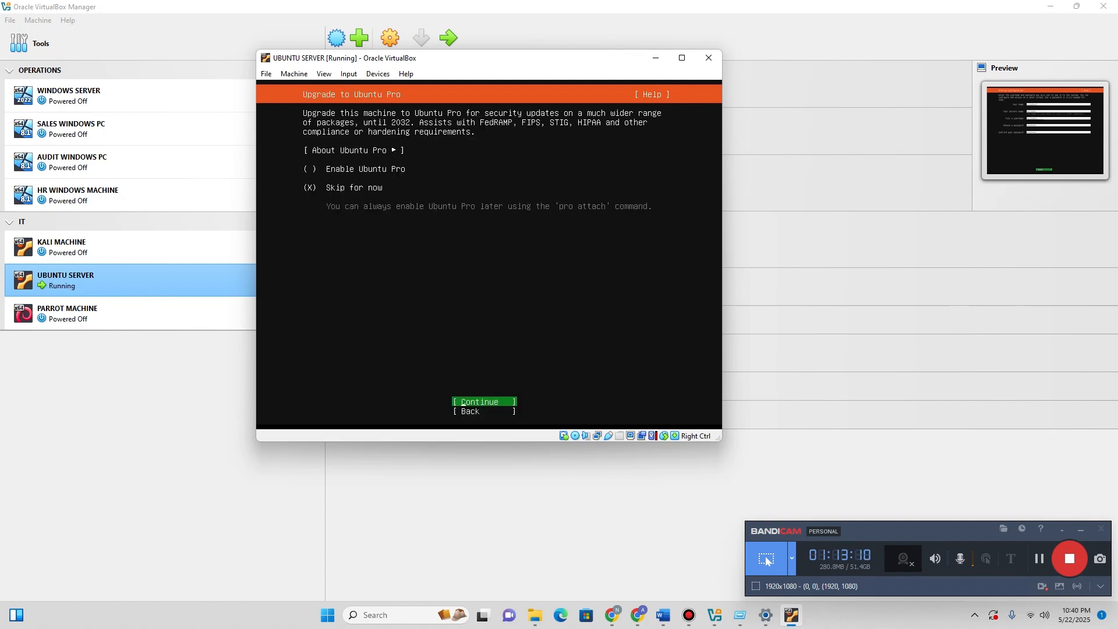
key(Up)
key(Up)
key(Up)
key(Up)
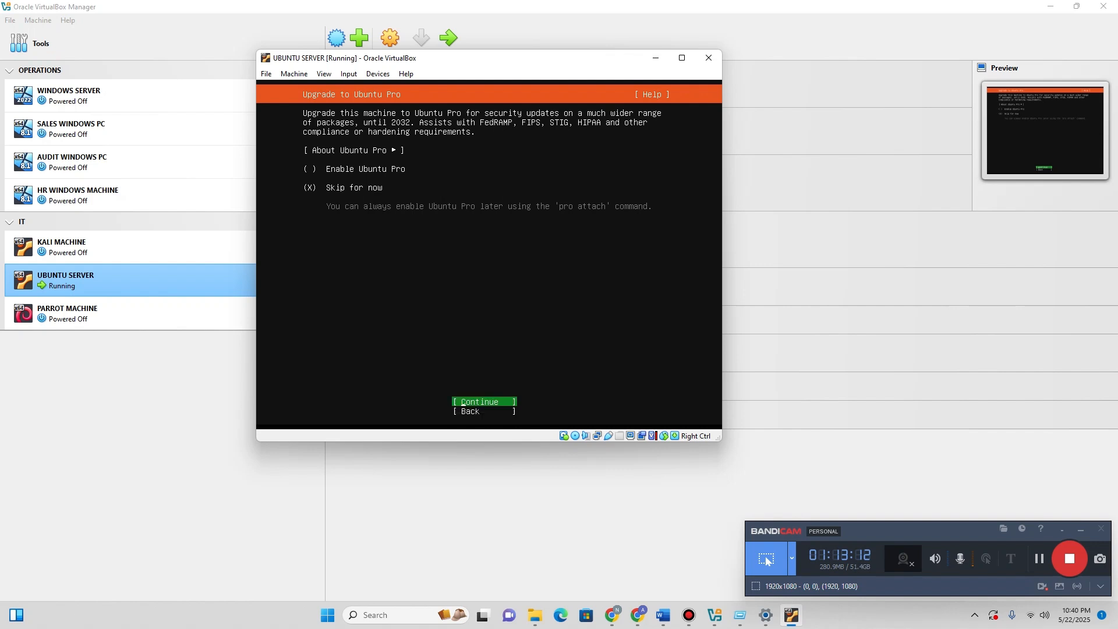
key(Down)
key(Down)
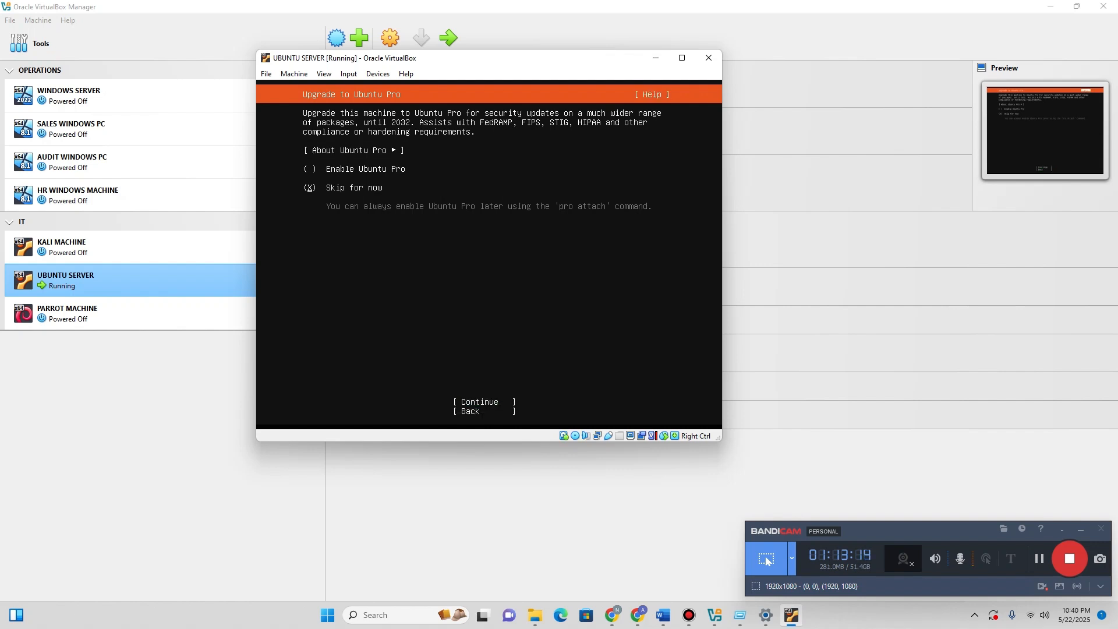
key(Down)
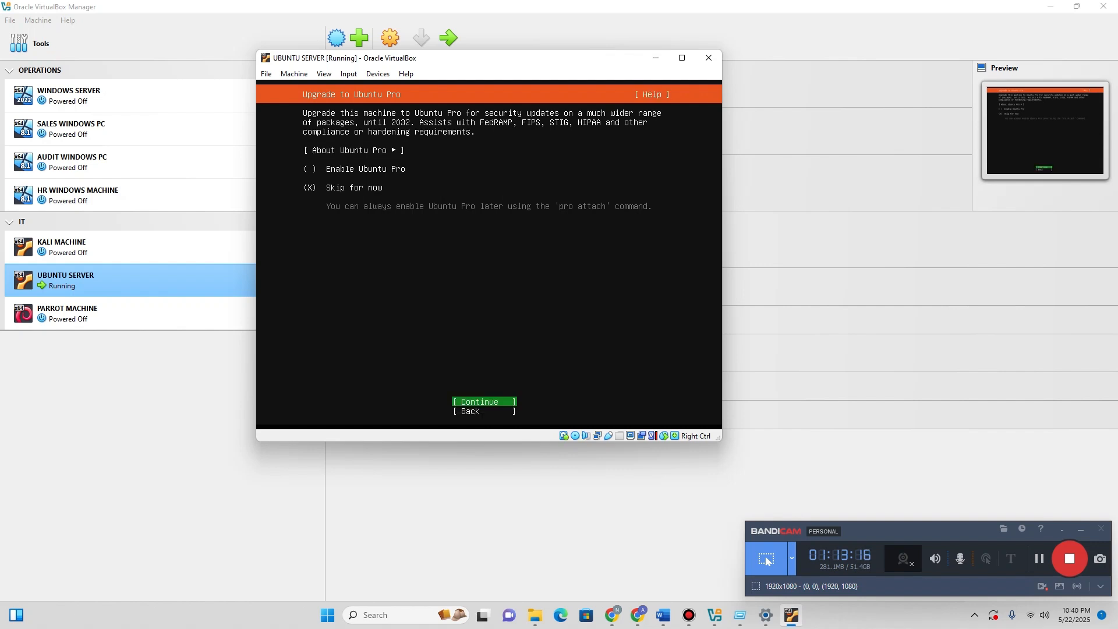
key(Return)
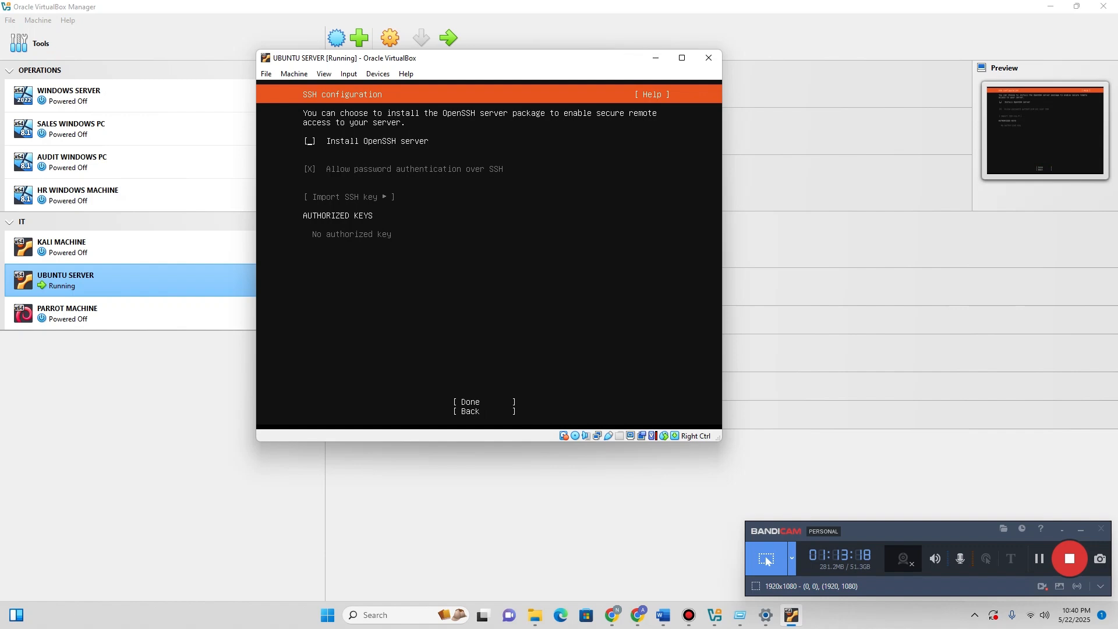
key(Down)
key(Return)
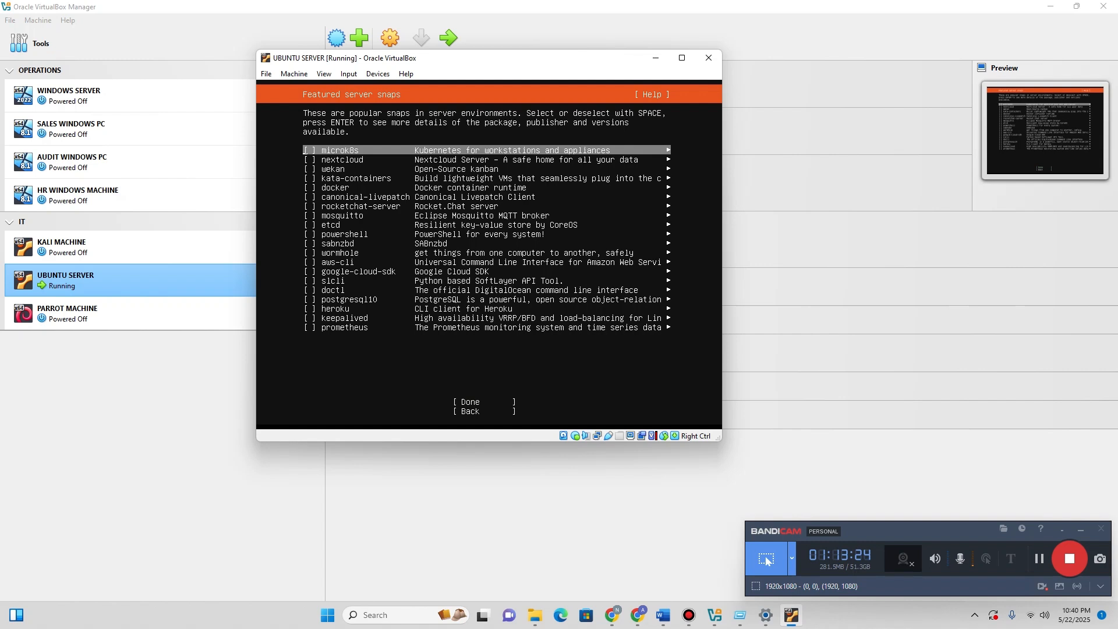
- Tick every featured server snap and confirm to start the installation
key(Down)
key(space)
key(Down)
key(space)
key(Down)
key(space)
key(Down)
key(space)
key(Down)
key(space)
key(Down)
key(space)
key(Down)
key(space)
key(Down)
key(space)
key(Down)
key(space)
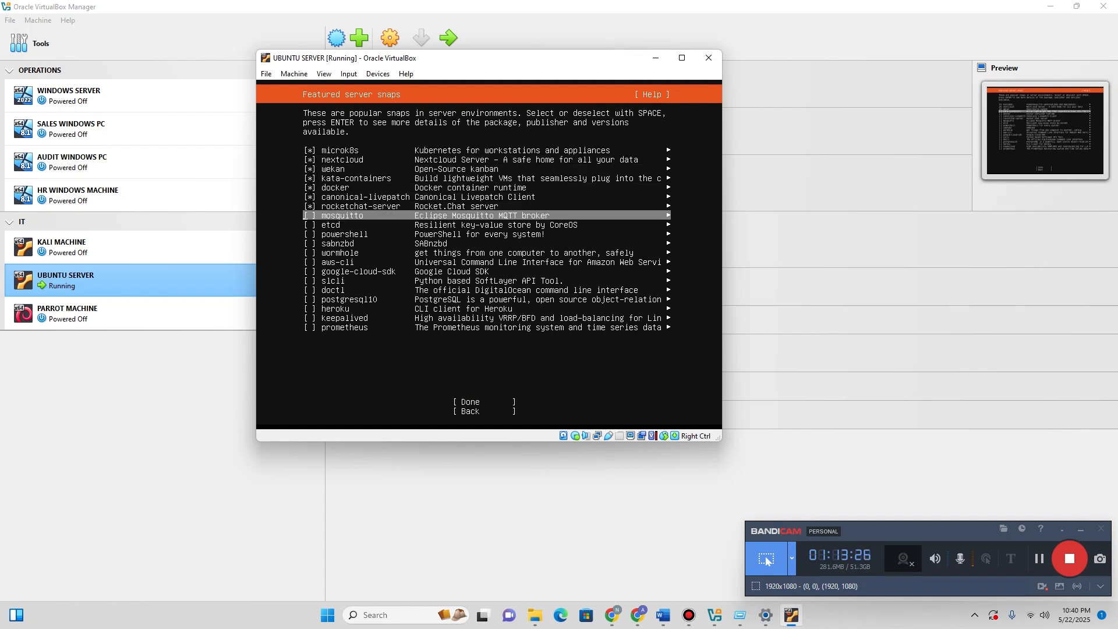
key(Down)
key(space)
key(Down)
key(space)
key(Down)
key(space)
key(Down)
key(space)
key(Down)
key(space)
key(Down)
key(space)
key(Down)
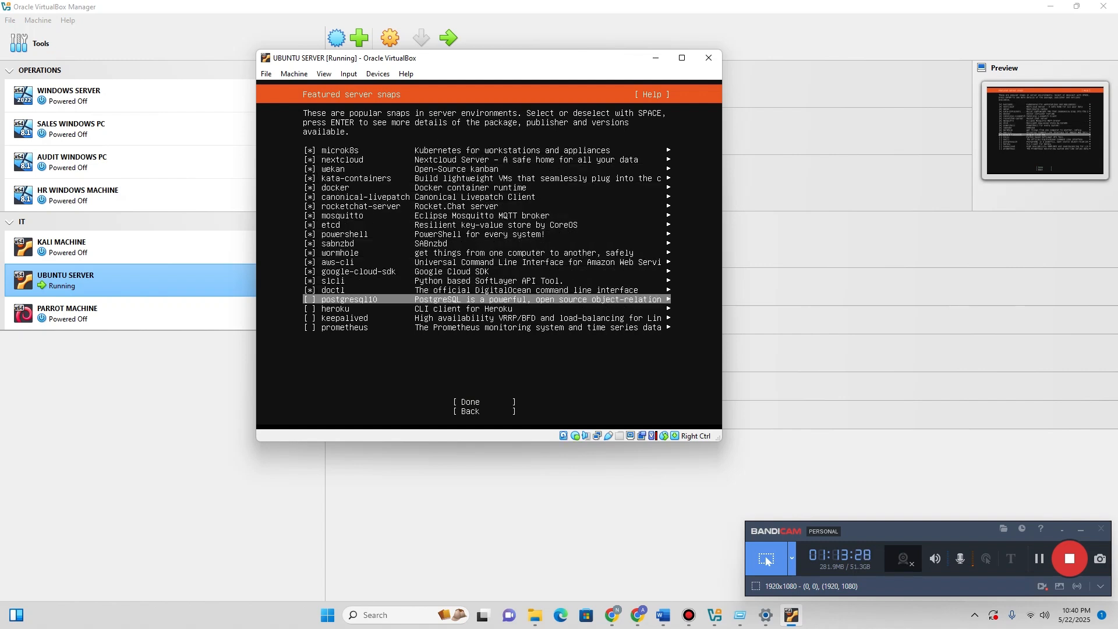
key(space)
key(Down)
key(space)
key(Down)
key(space)
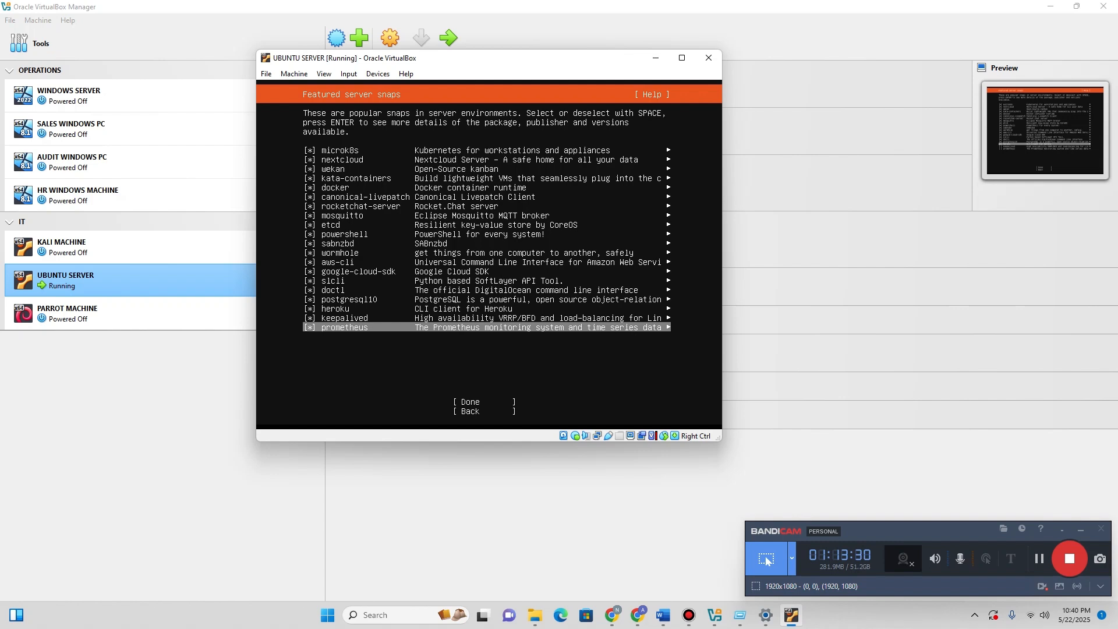
key(Tab)
key(Return)
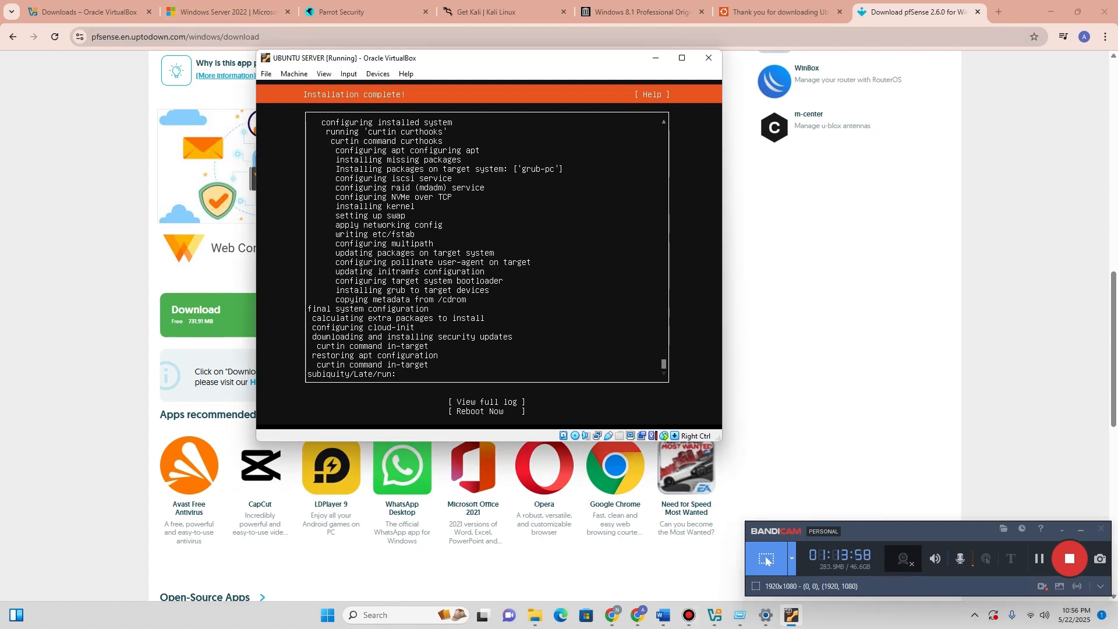
- Reboot the freshly installed server with Reboot Now and bring VirtualBox Manager back in front
key(Tab)
key(Tab)
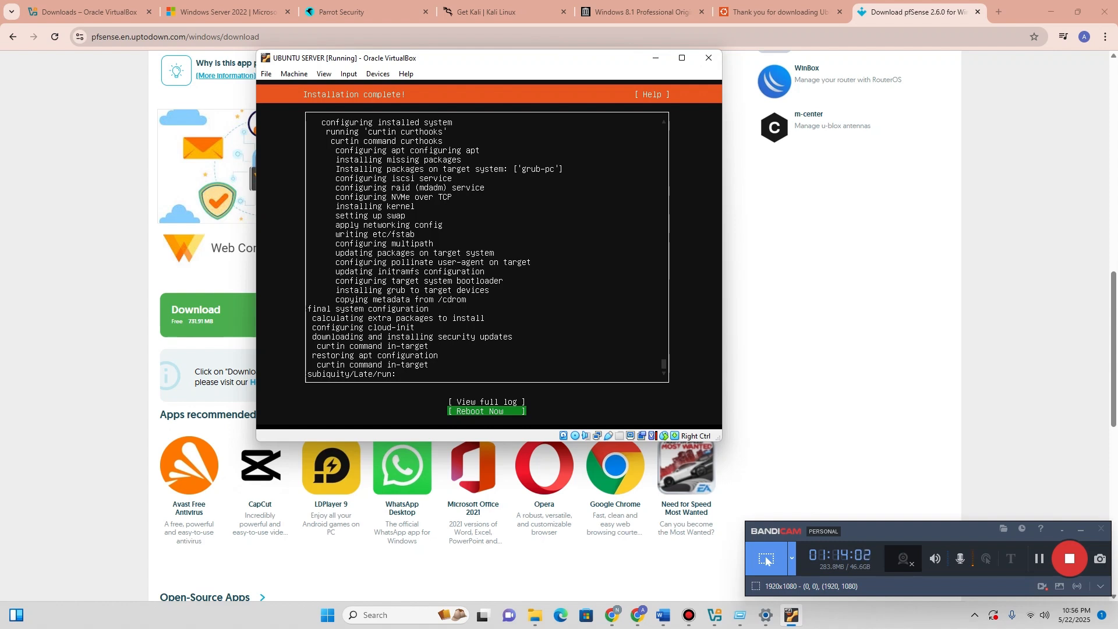
key(Return)
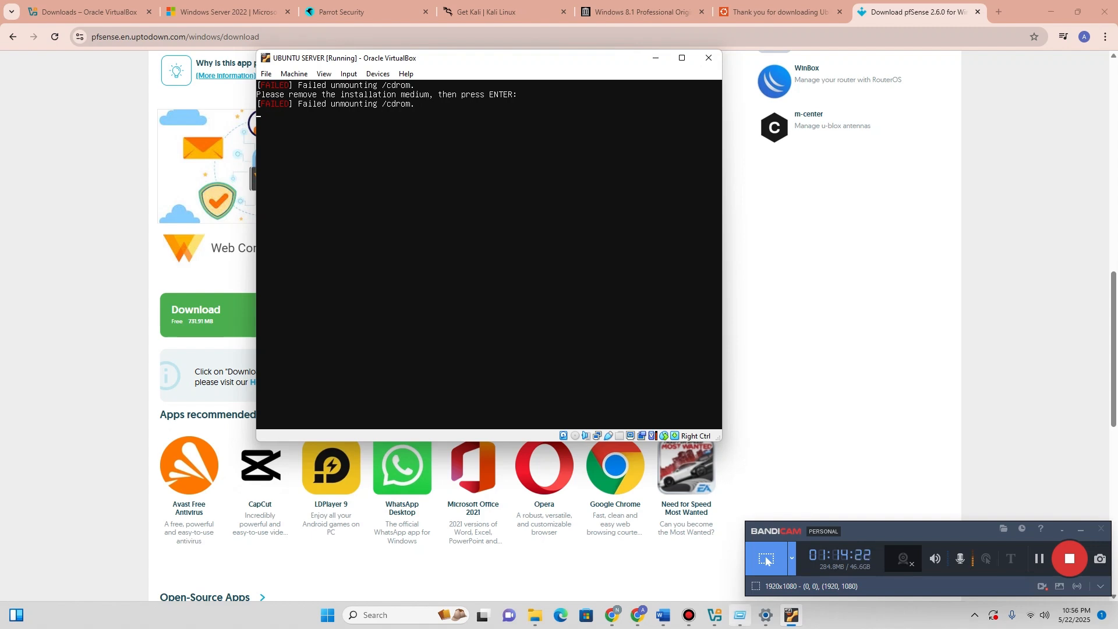
click(715, 614)
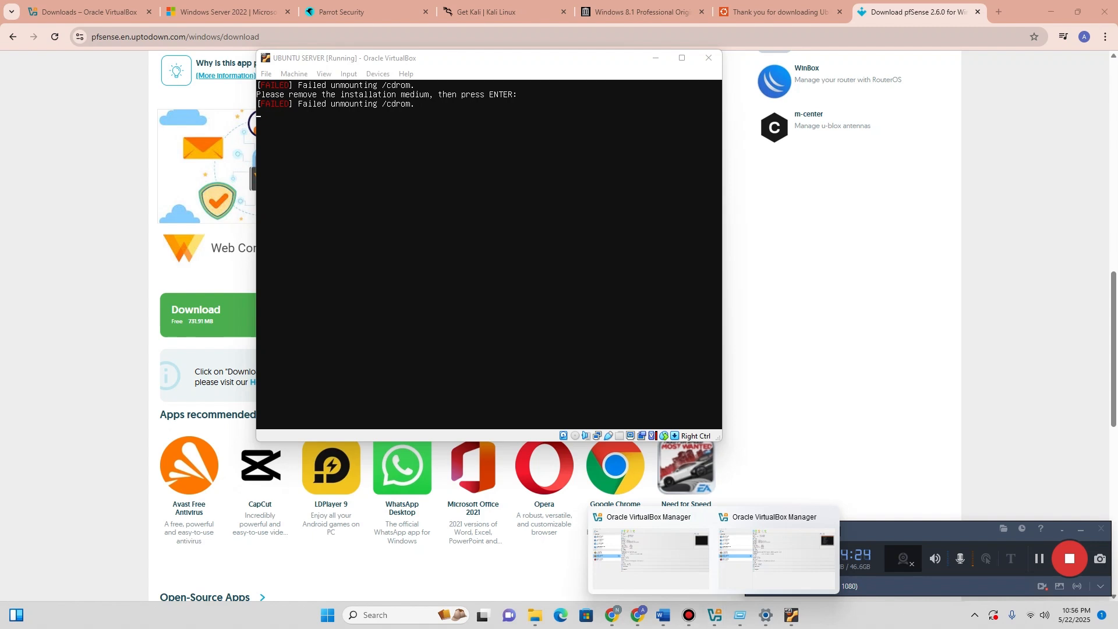
click(767, 560)
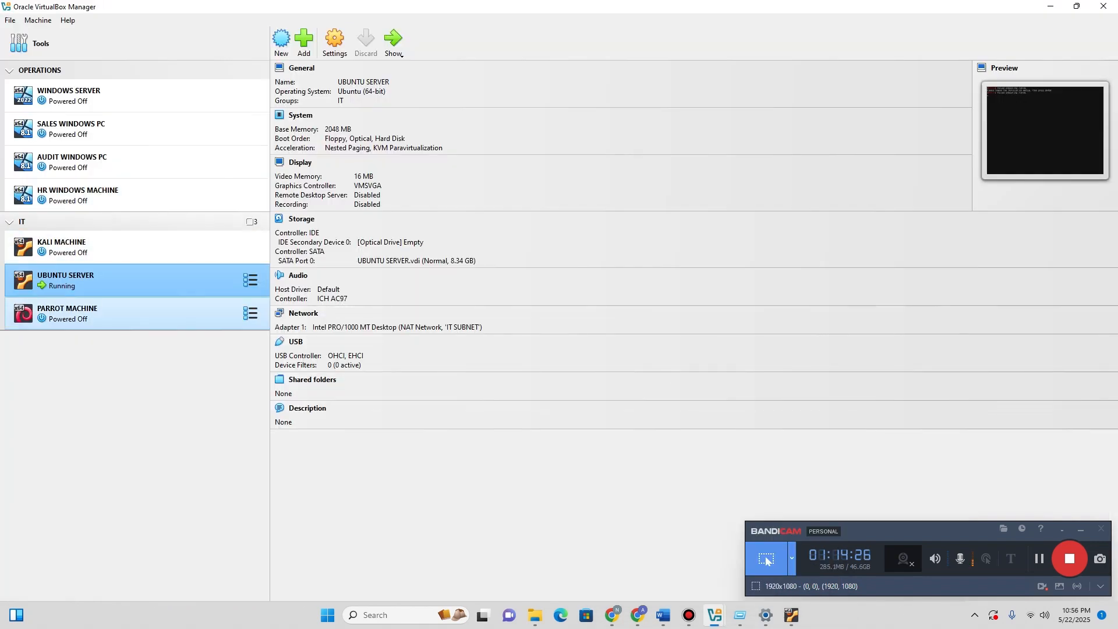
- Open UBUNTU SERVER's storage settings and confirm the optical drive is empty
key(ctrl+s)
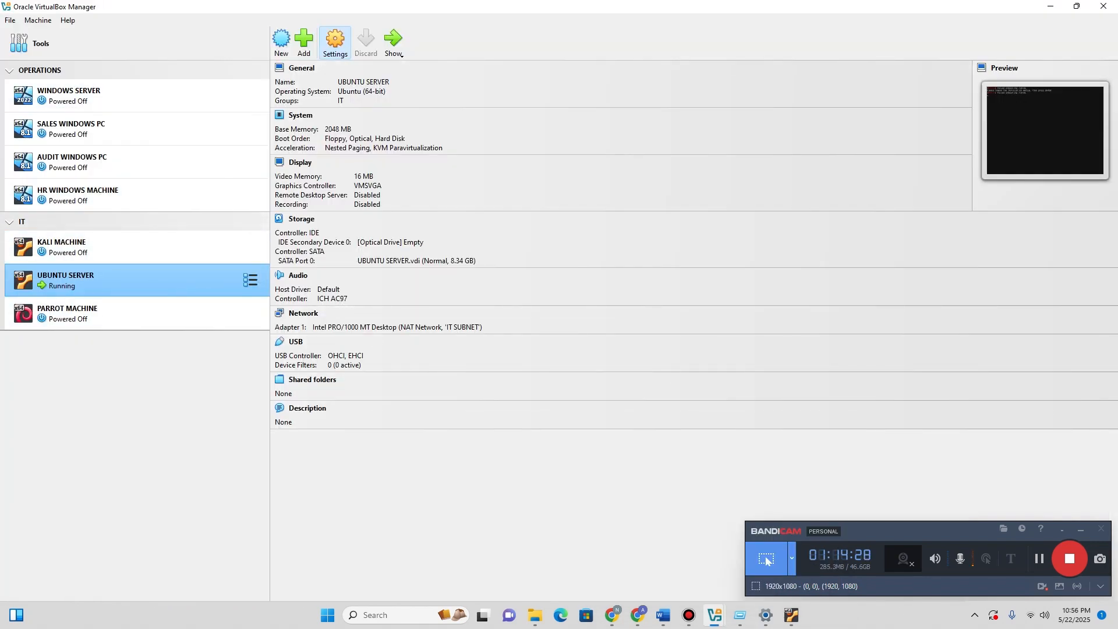
mouse_move(791, 616)
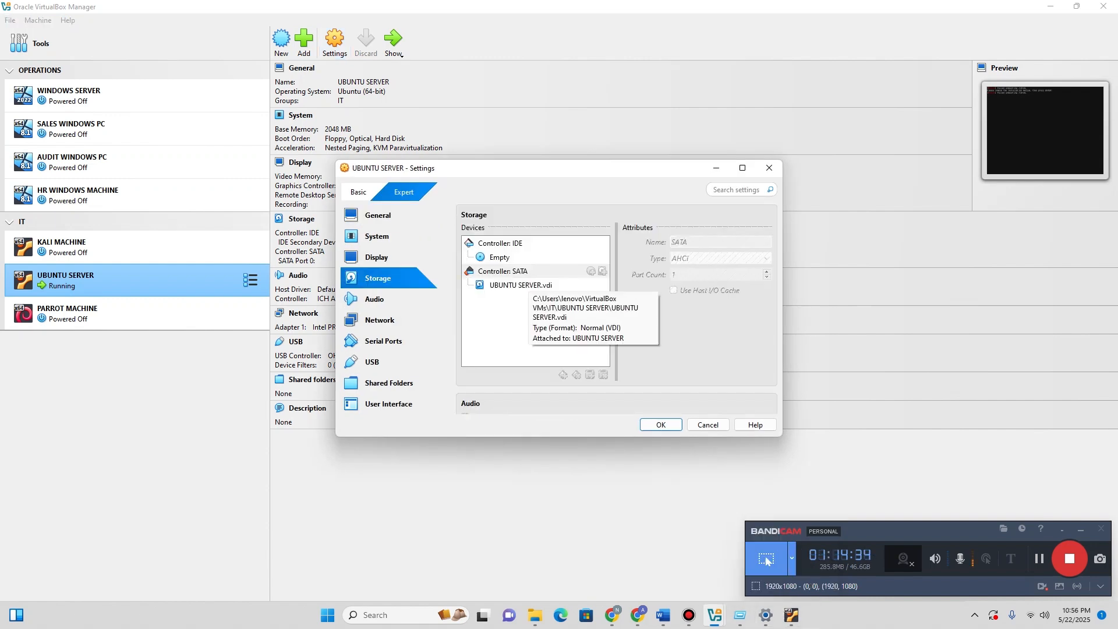
key(Down)
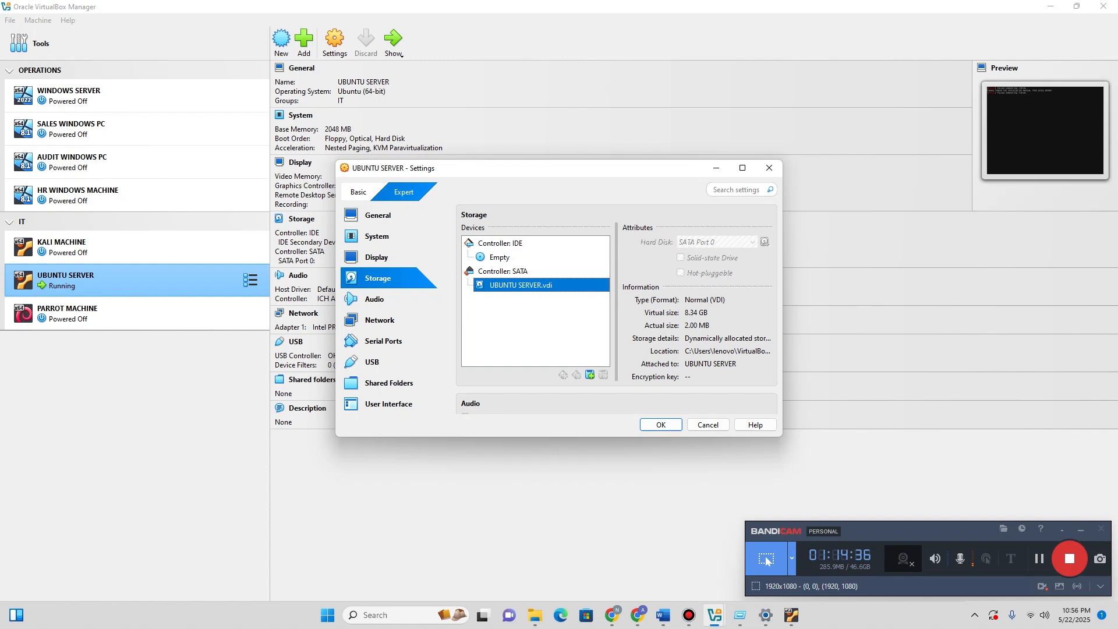
key(Up)
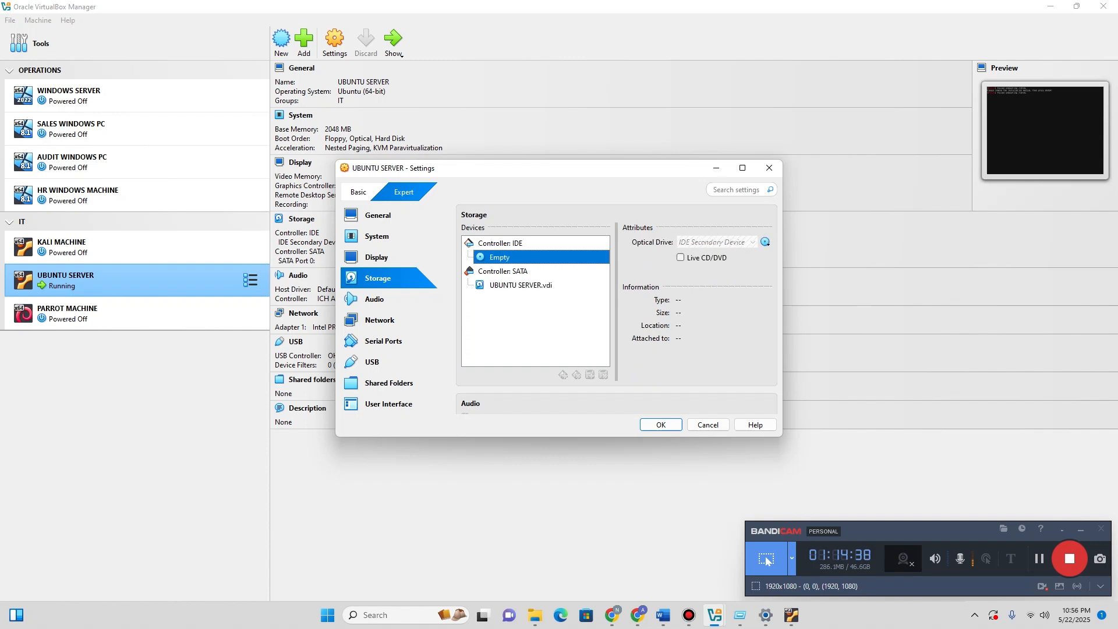
- Power off the running UBUNTU SERVER virtual machine
key(alt+Tab)
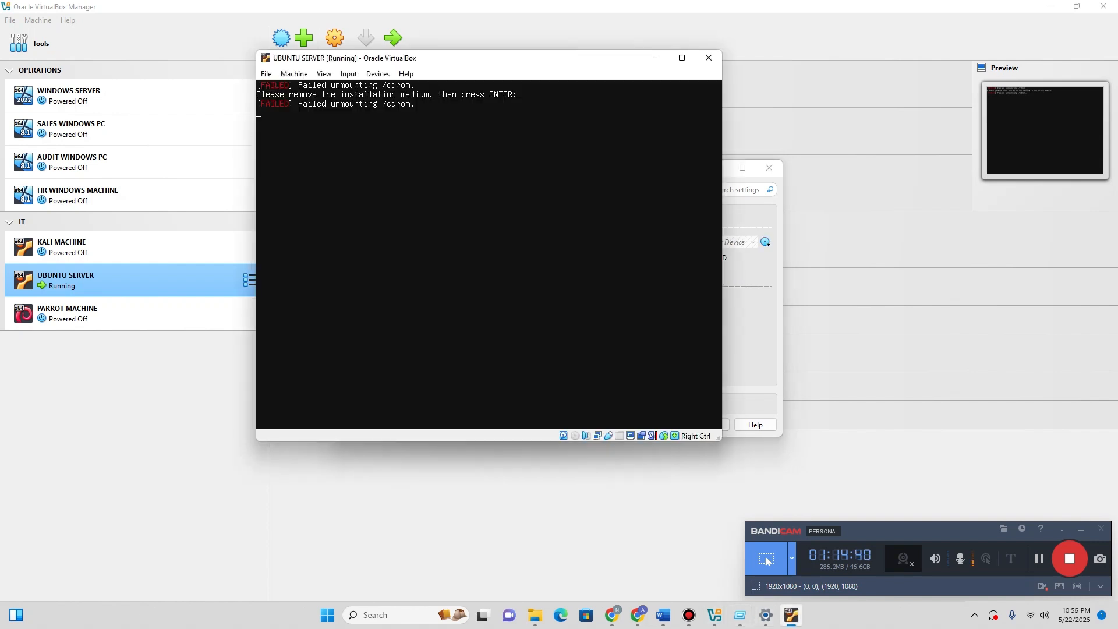
key(alt+F4)
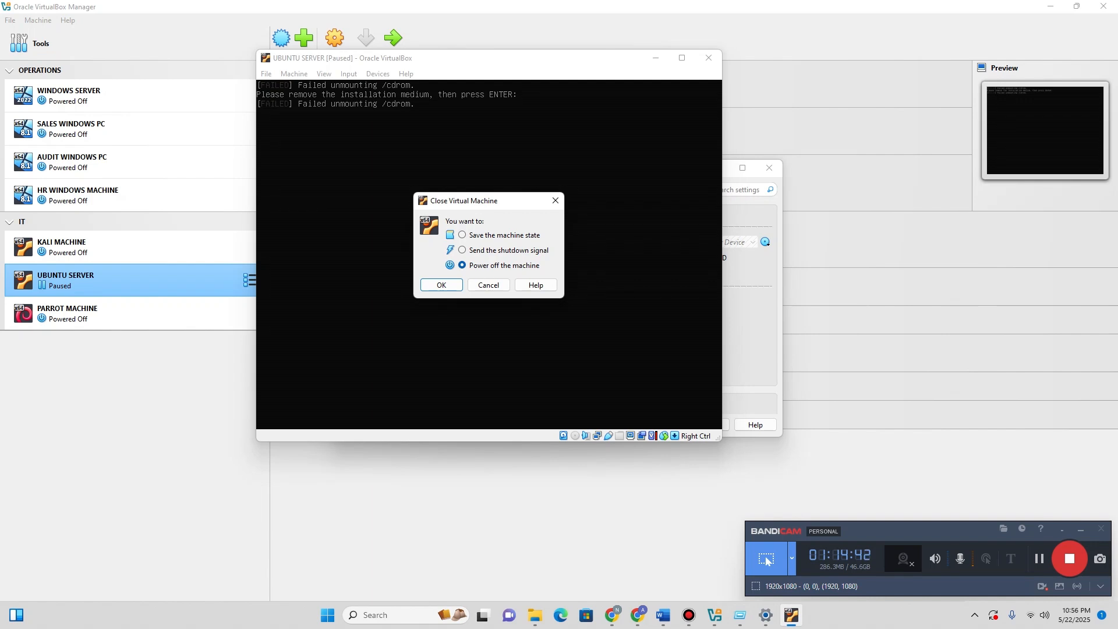
key(Return)
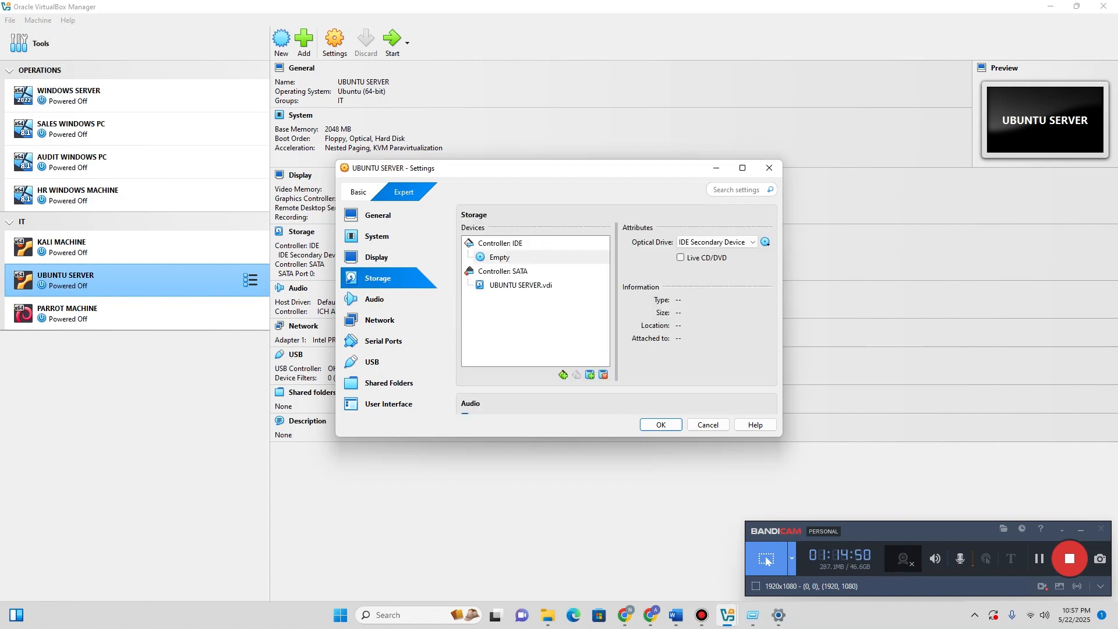
- Inspect the UBUNTU SERVER.vdi disk and empty optical drive options, then close Settings
click(500, 257)
click(521, 285)
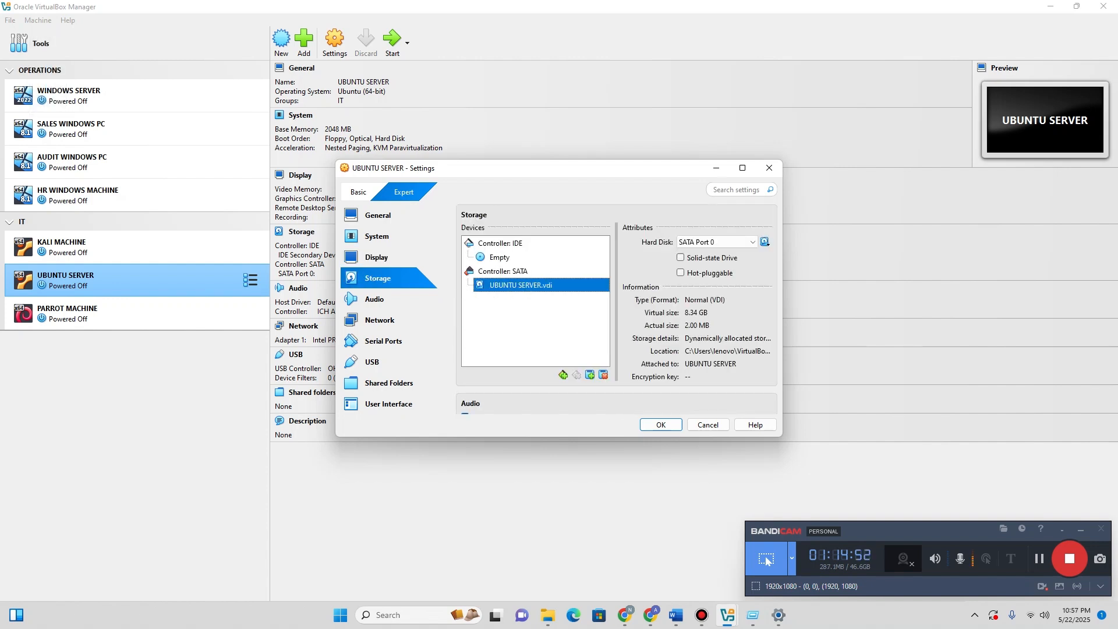
click(764, 242)
click(764, 242)
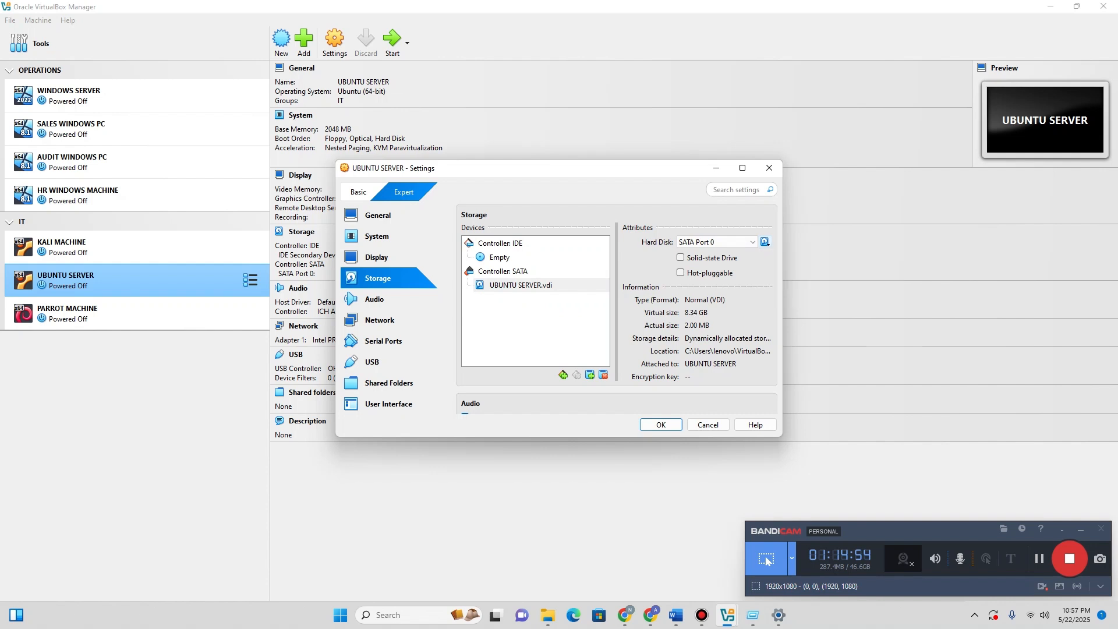
click(500, 257)
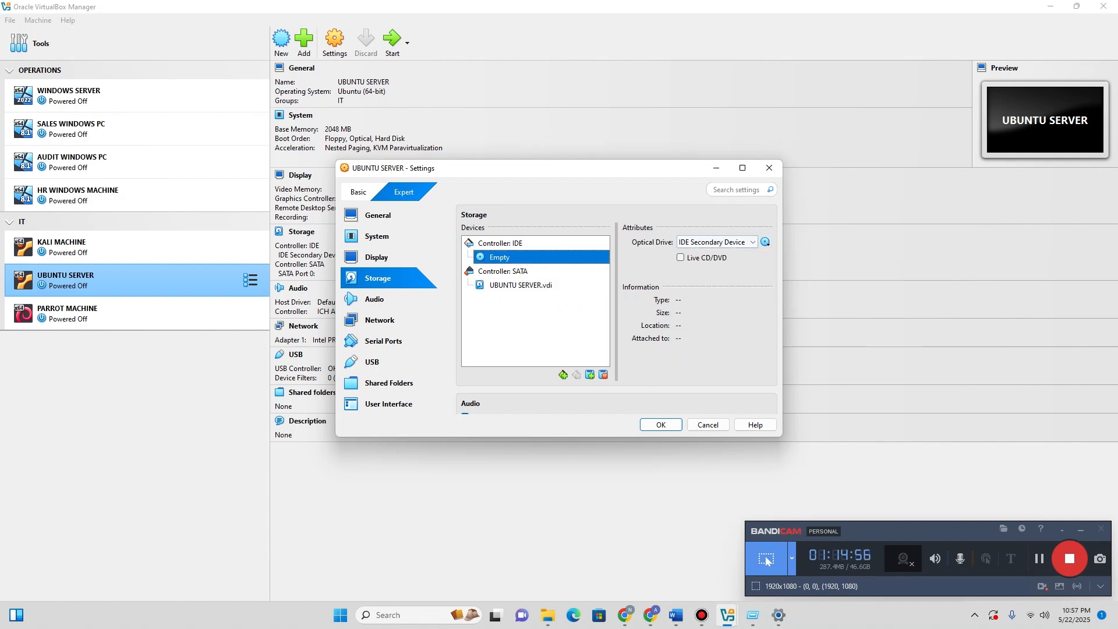
click(766, 242)
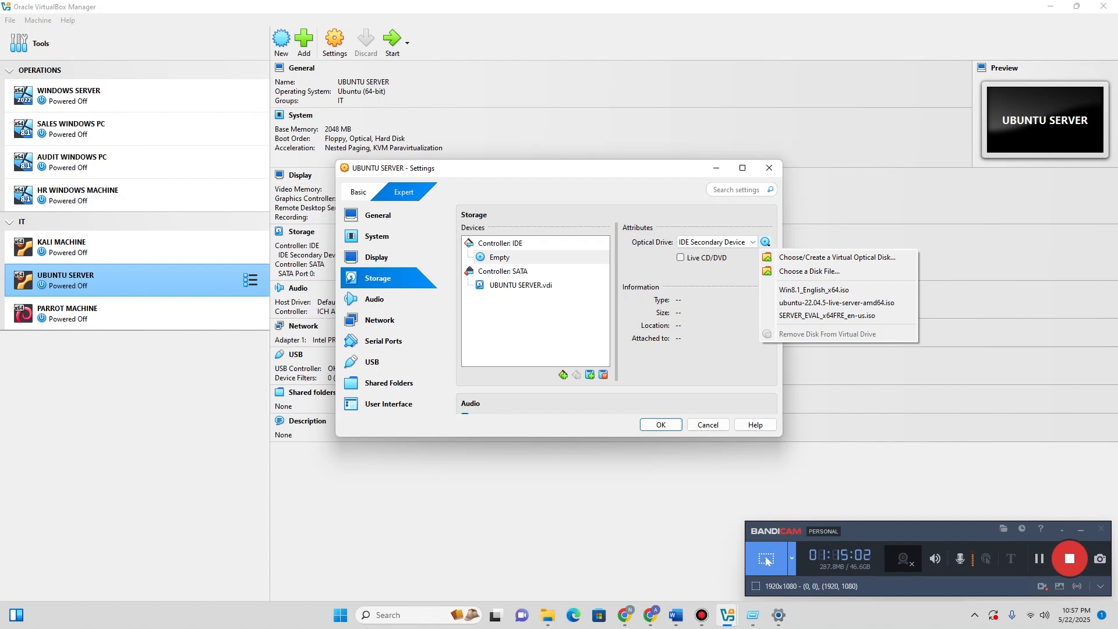
click(708, 425)
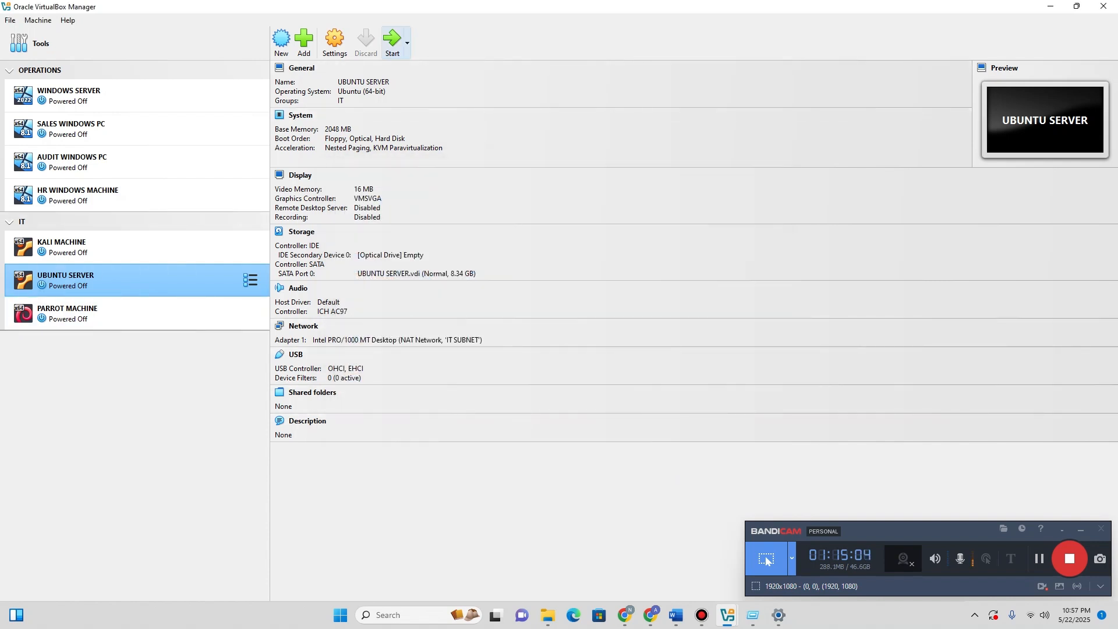
- Boot UBUNTU SERVER, log in with the account username and password, and run clear
click(392, 41)
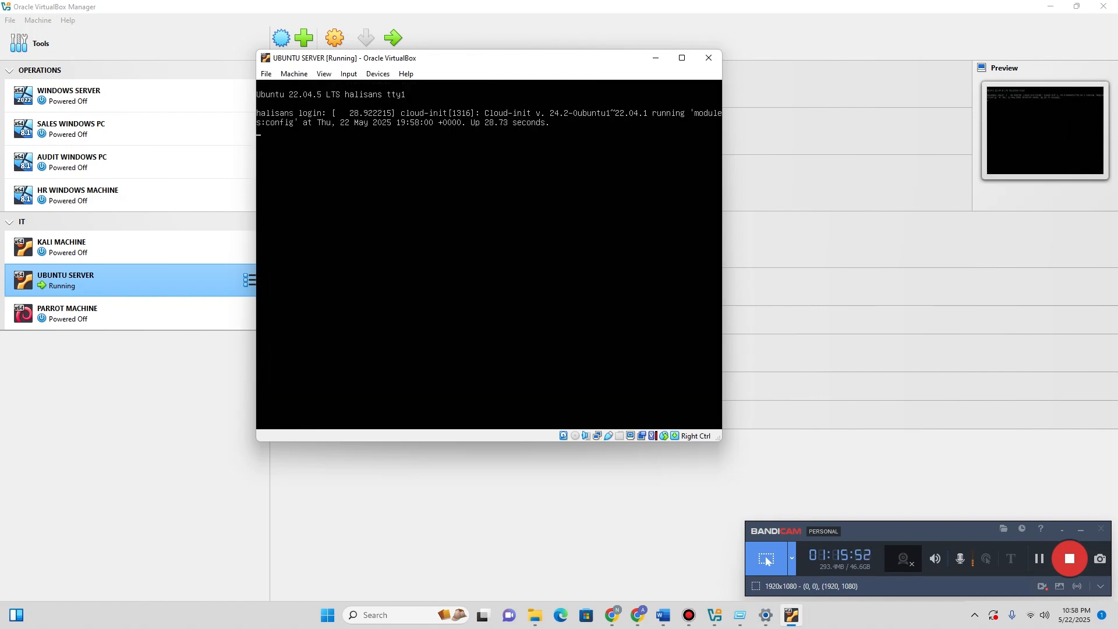
key(BackSpace)
key(BackSpace)
key(BackSpace)
key(BackSpace)
key(Return)
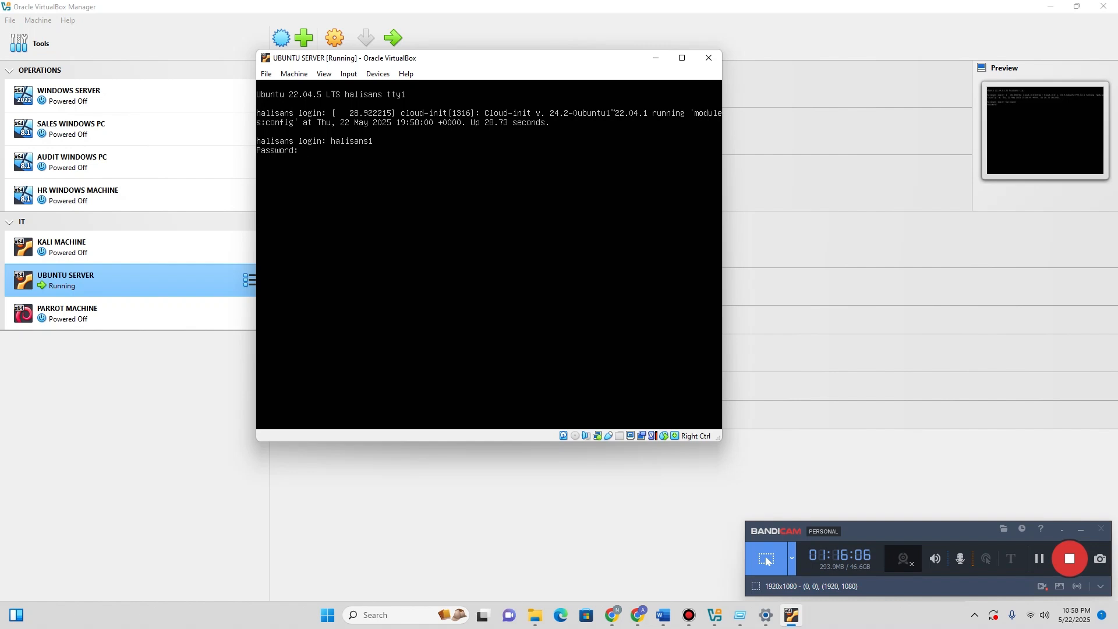
key(Return)
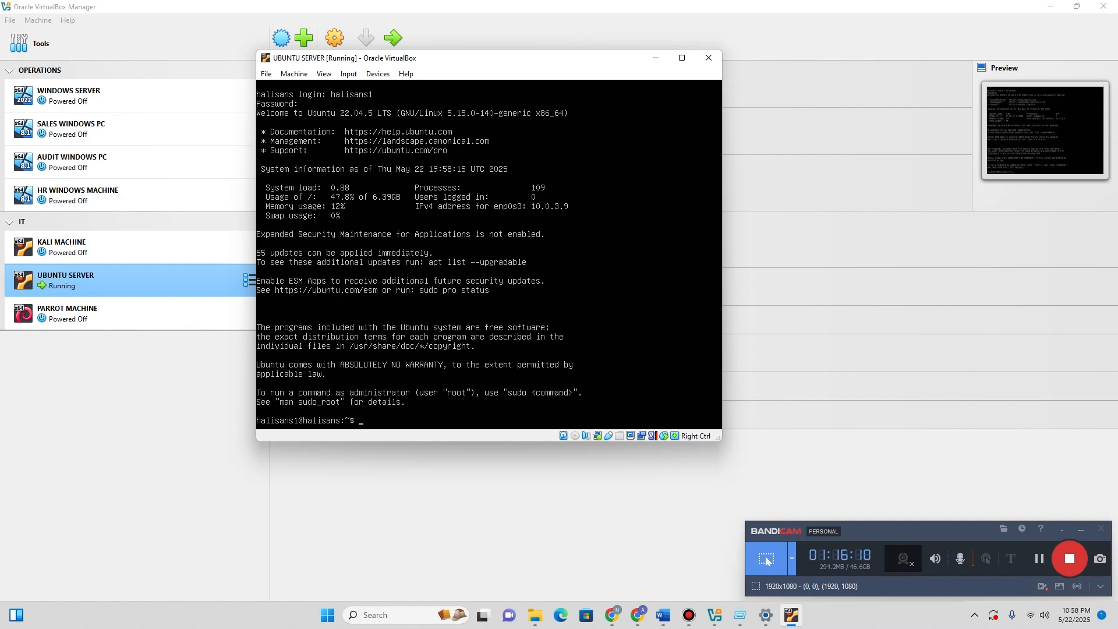
key(Return)
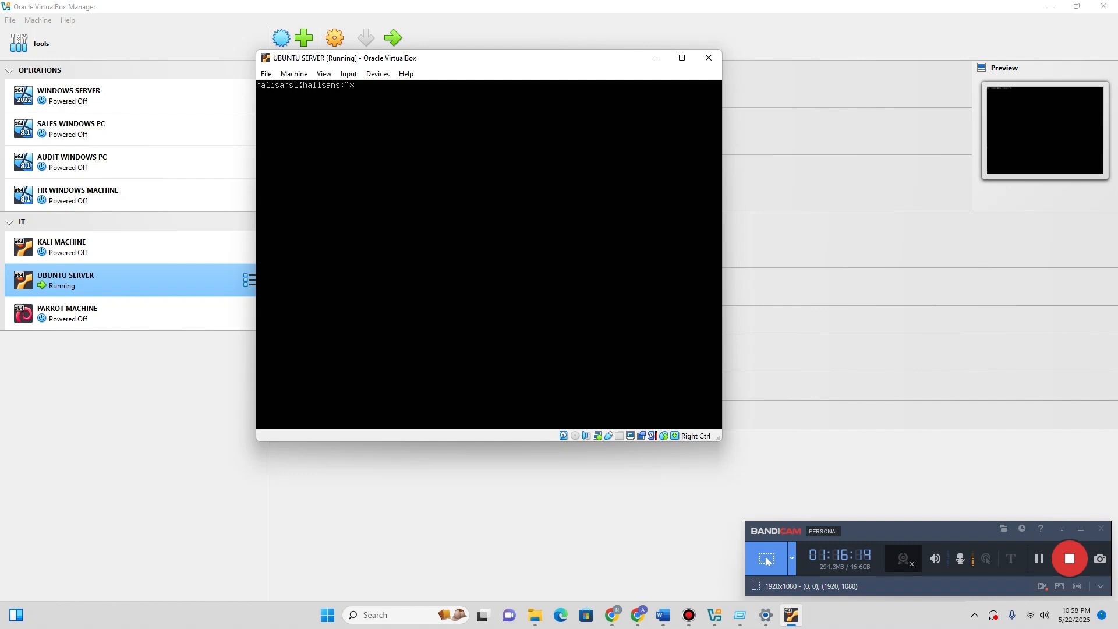